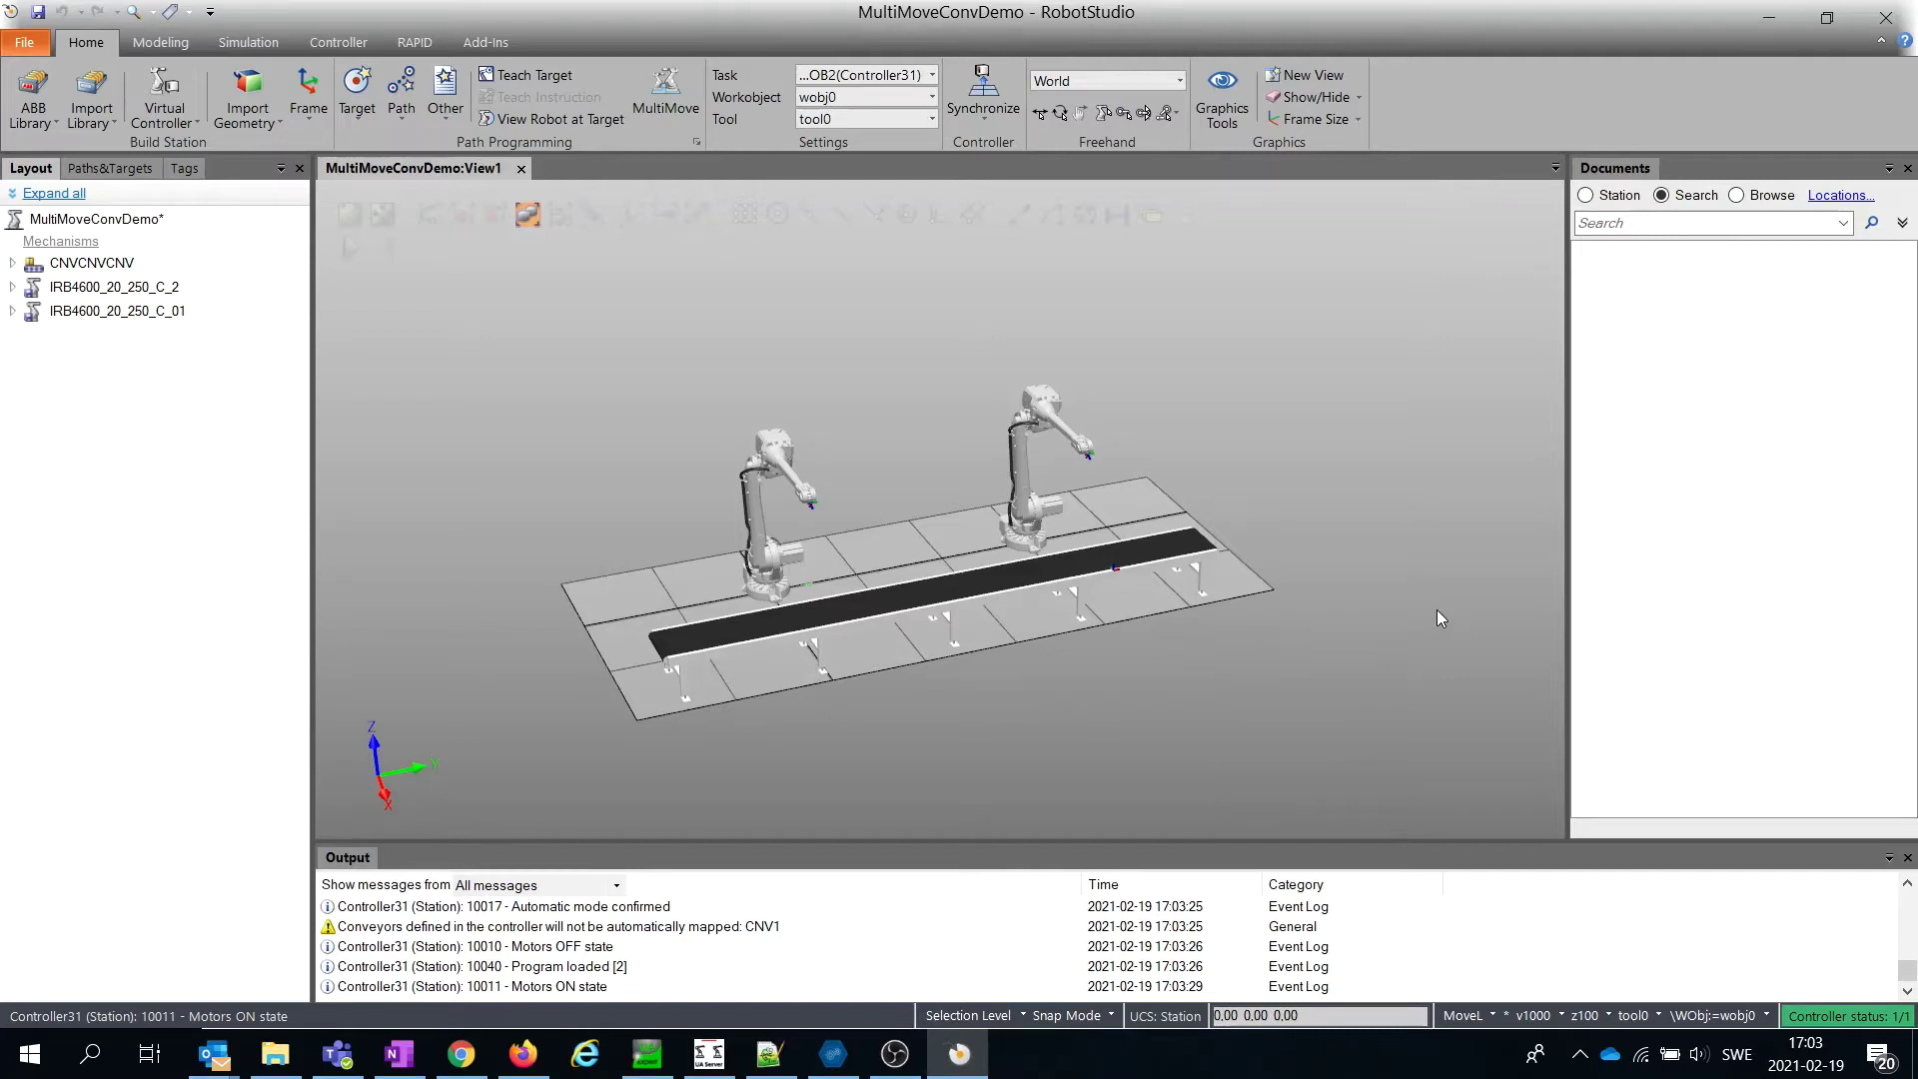
scroll(685, 496, "up", 2)
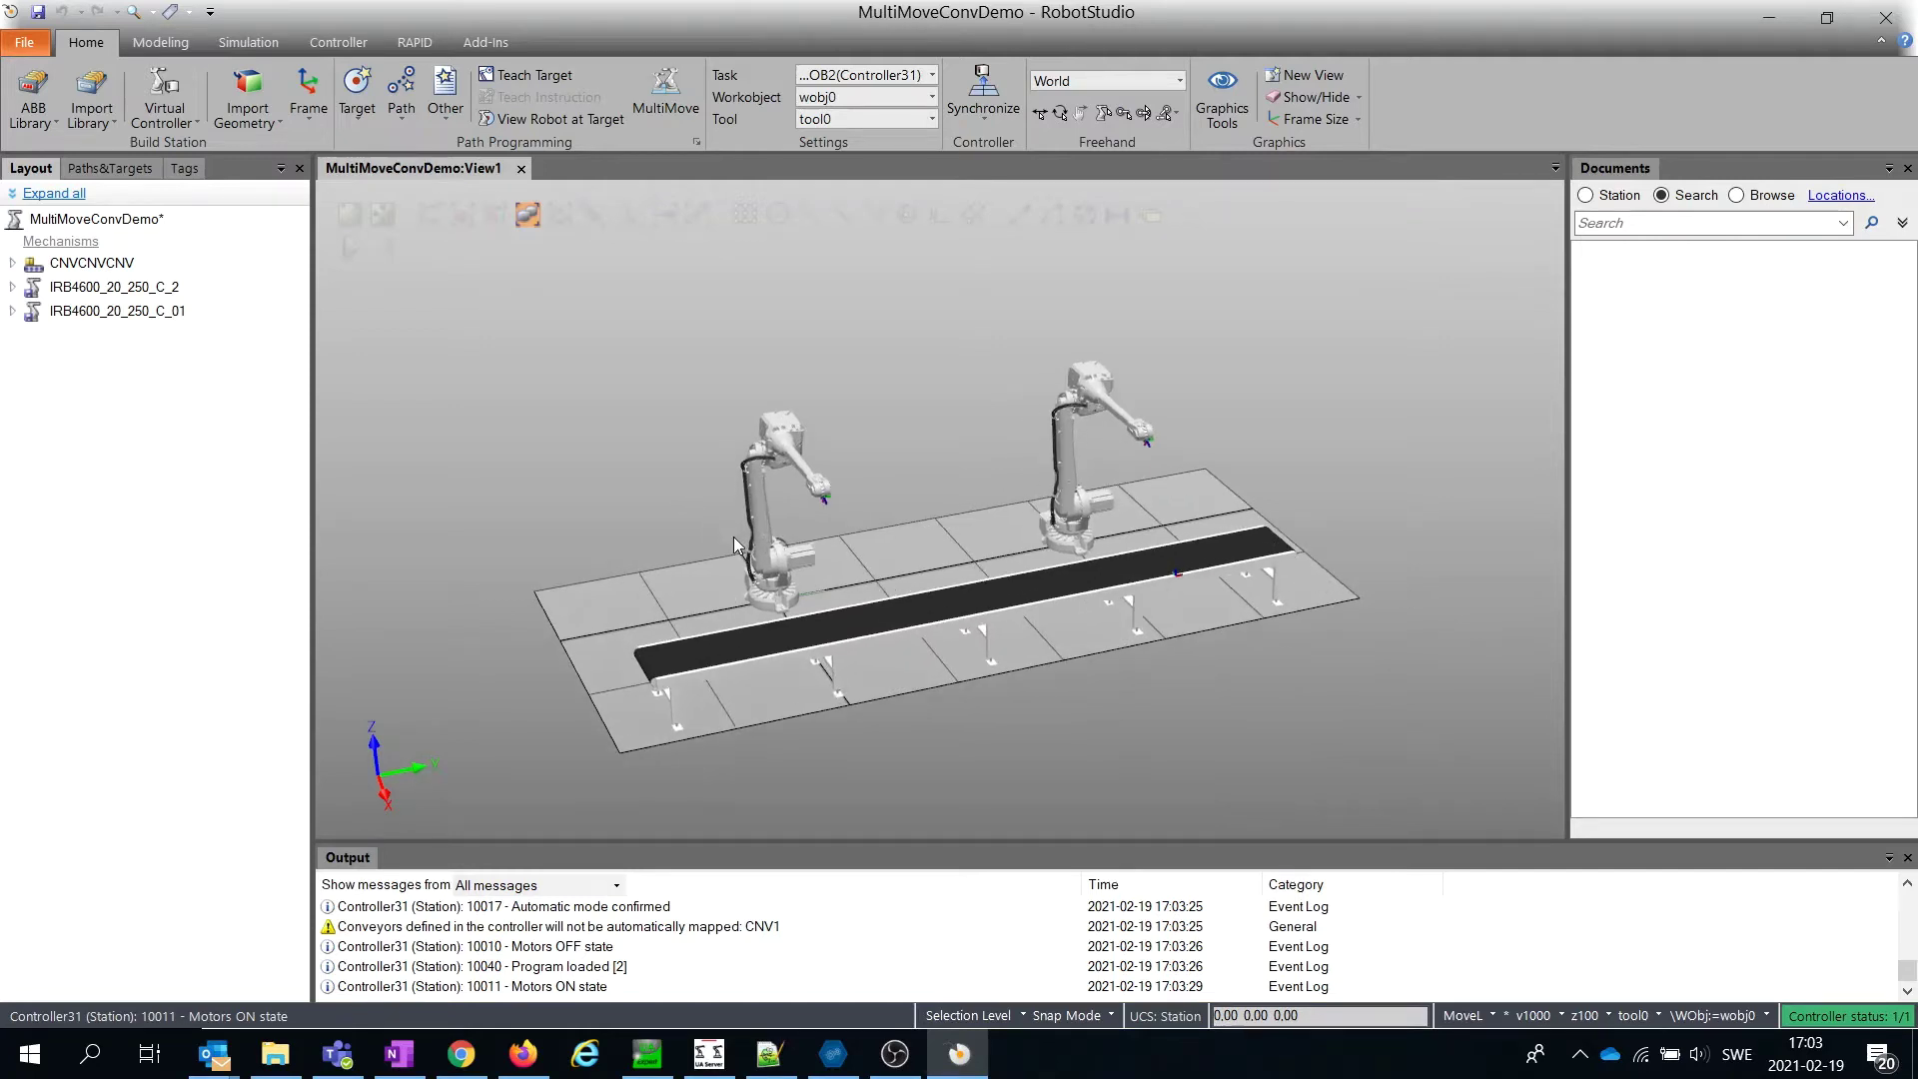
scroll(733, 538, "up", 2)
scroll(653, 598, "up", 2)
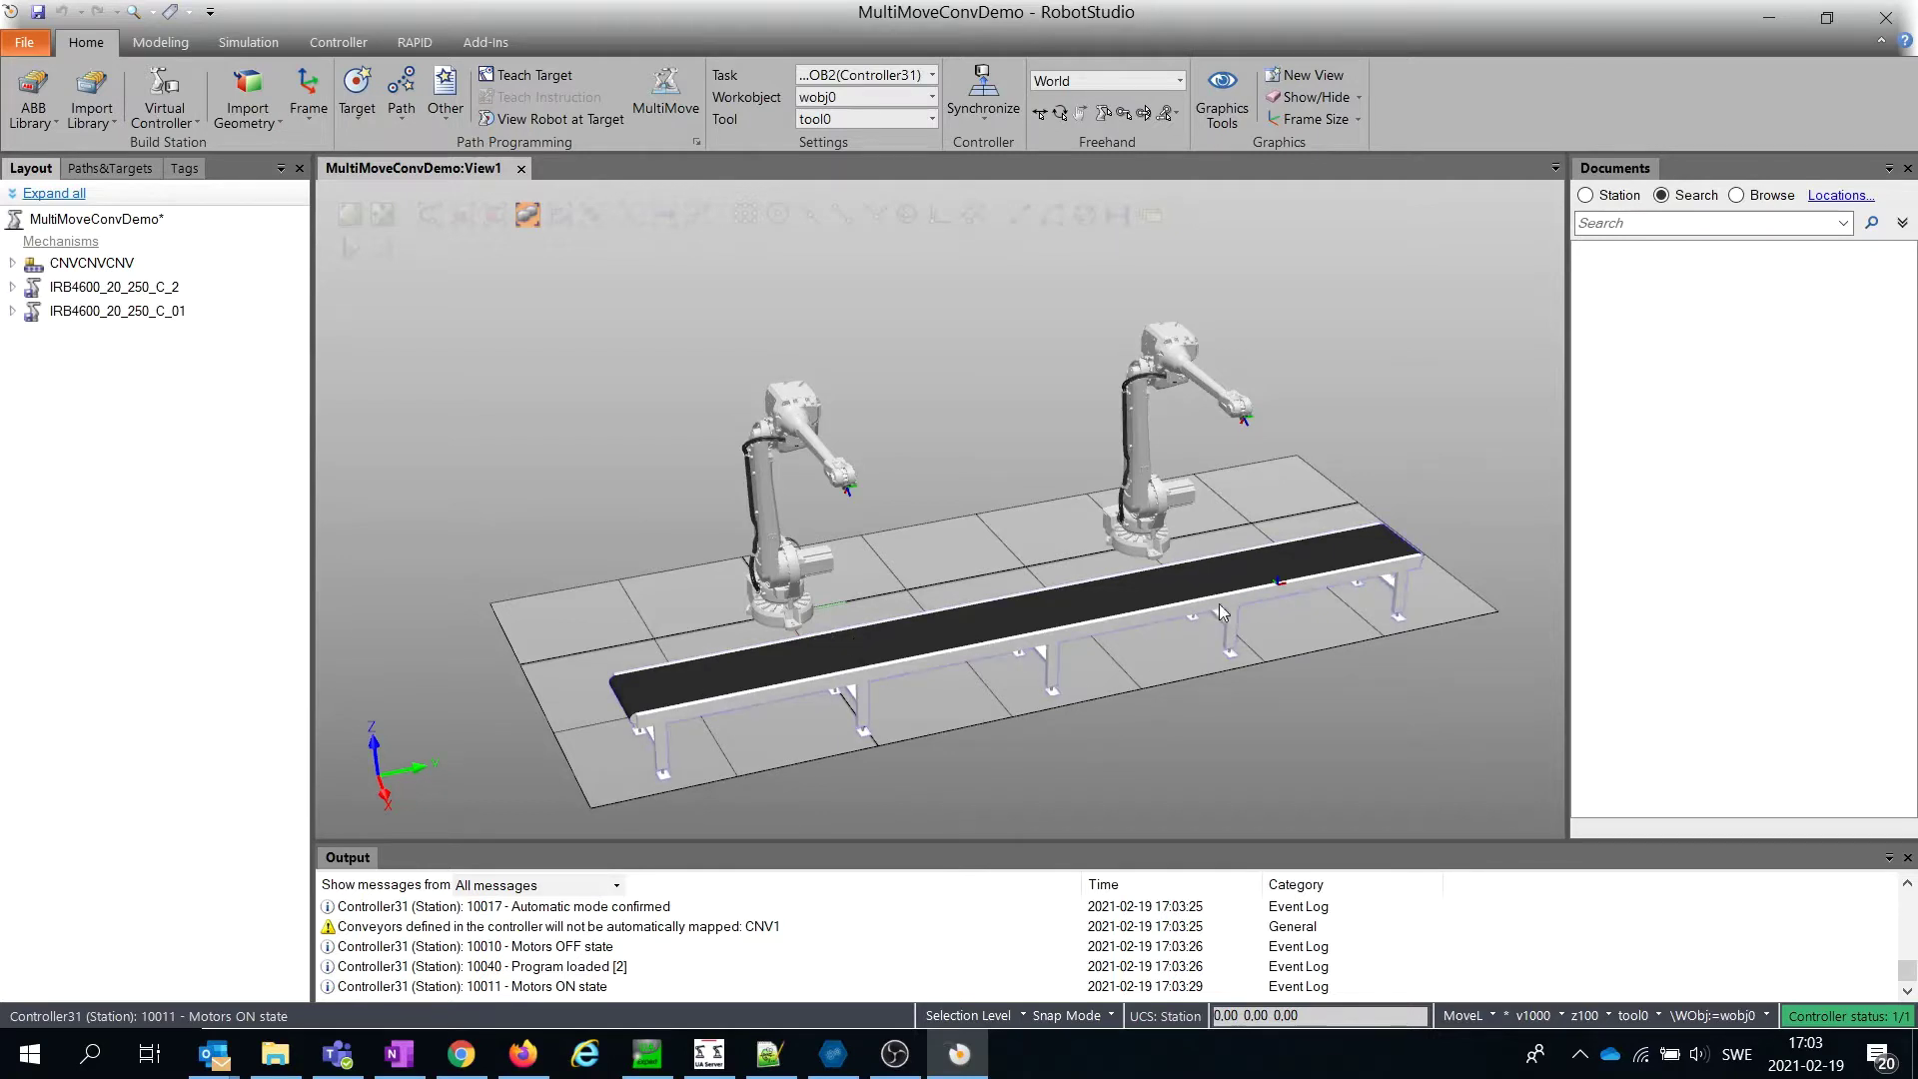
- Select the conveyor and switch back and forth between the Modeling and Home tools
left_click(94, 266)
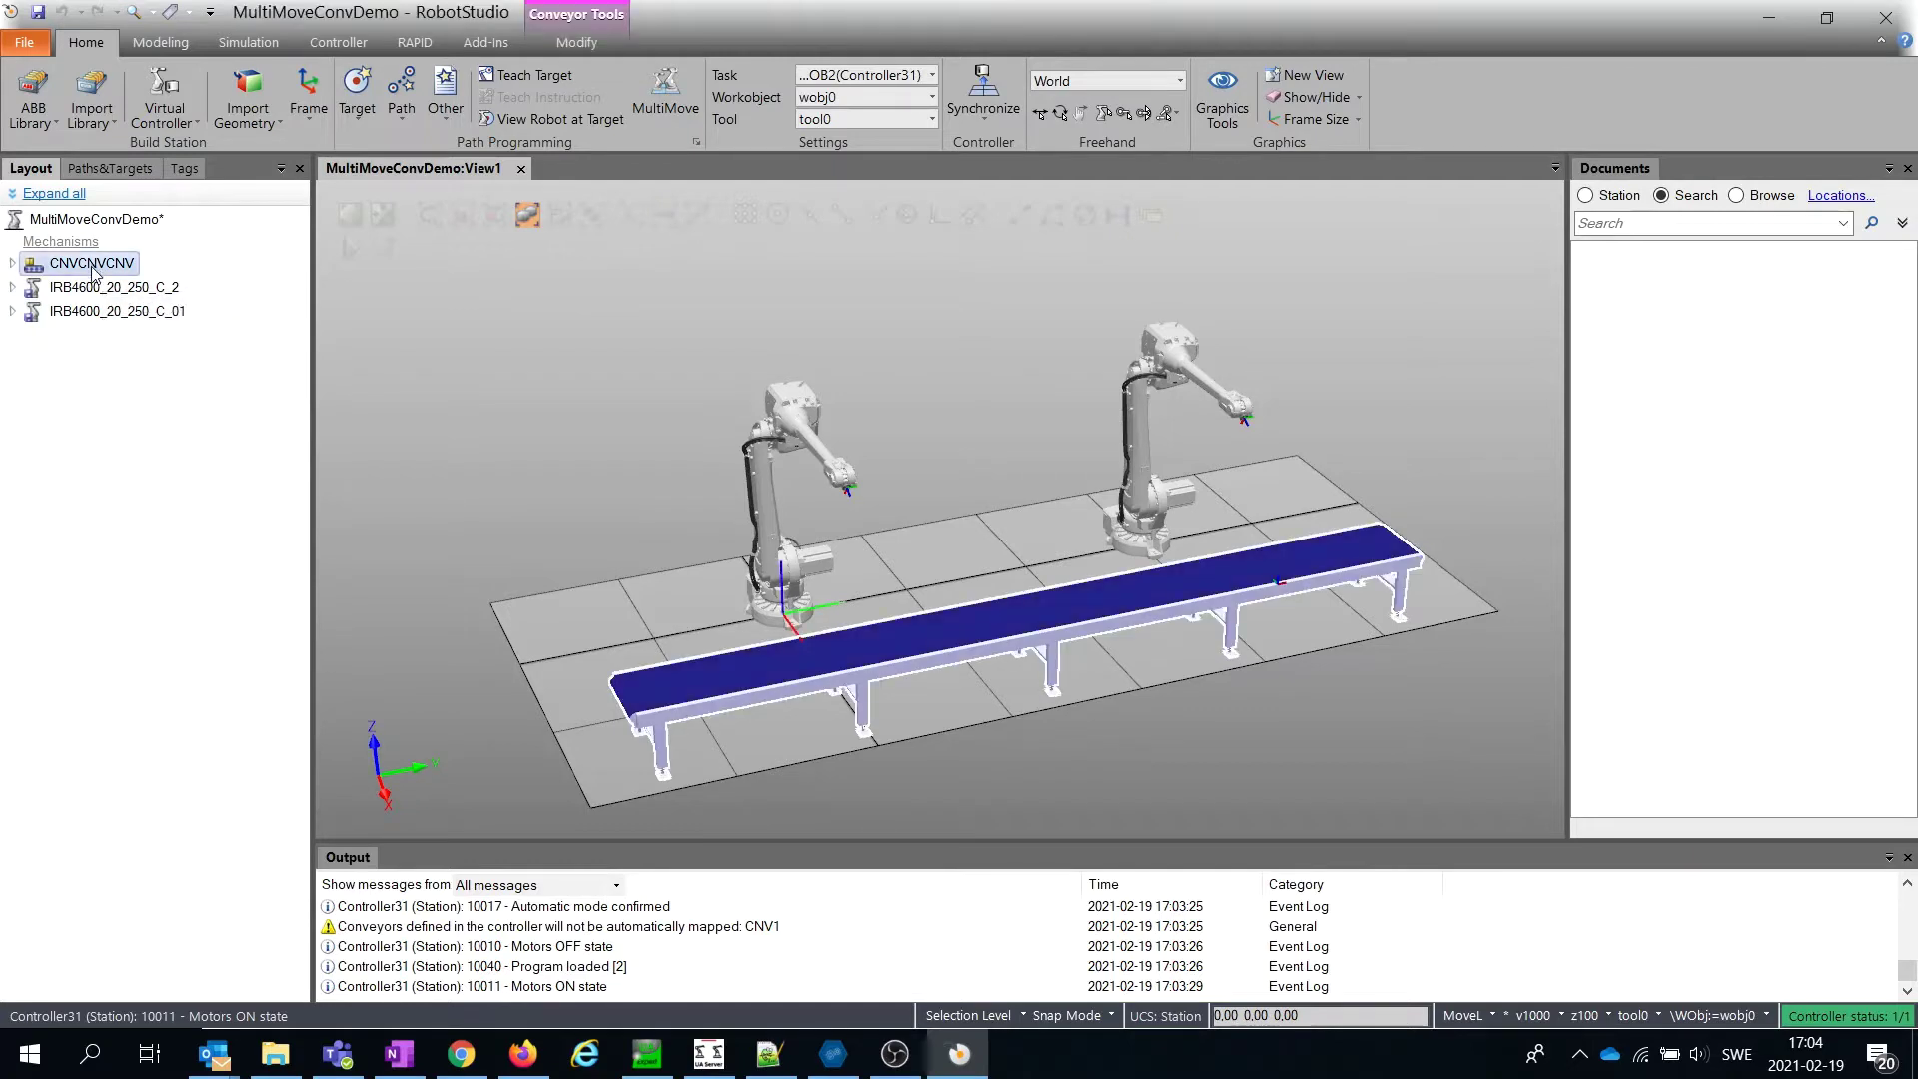
left_click(161, 43)
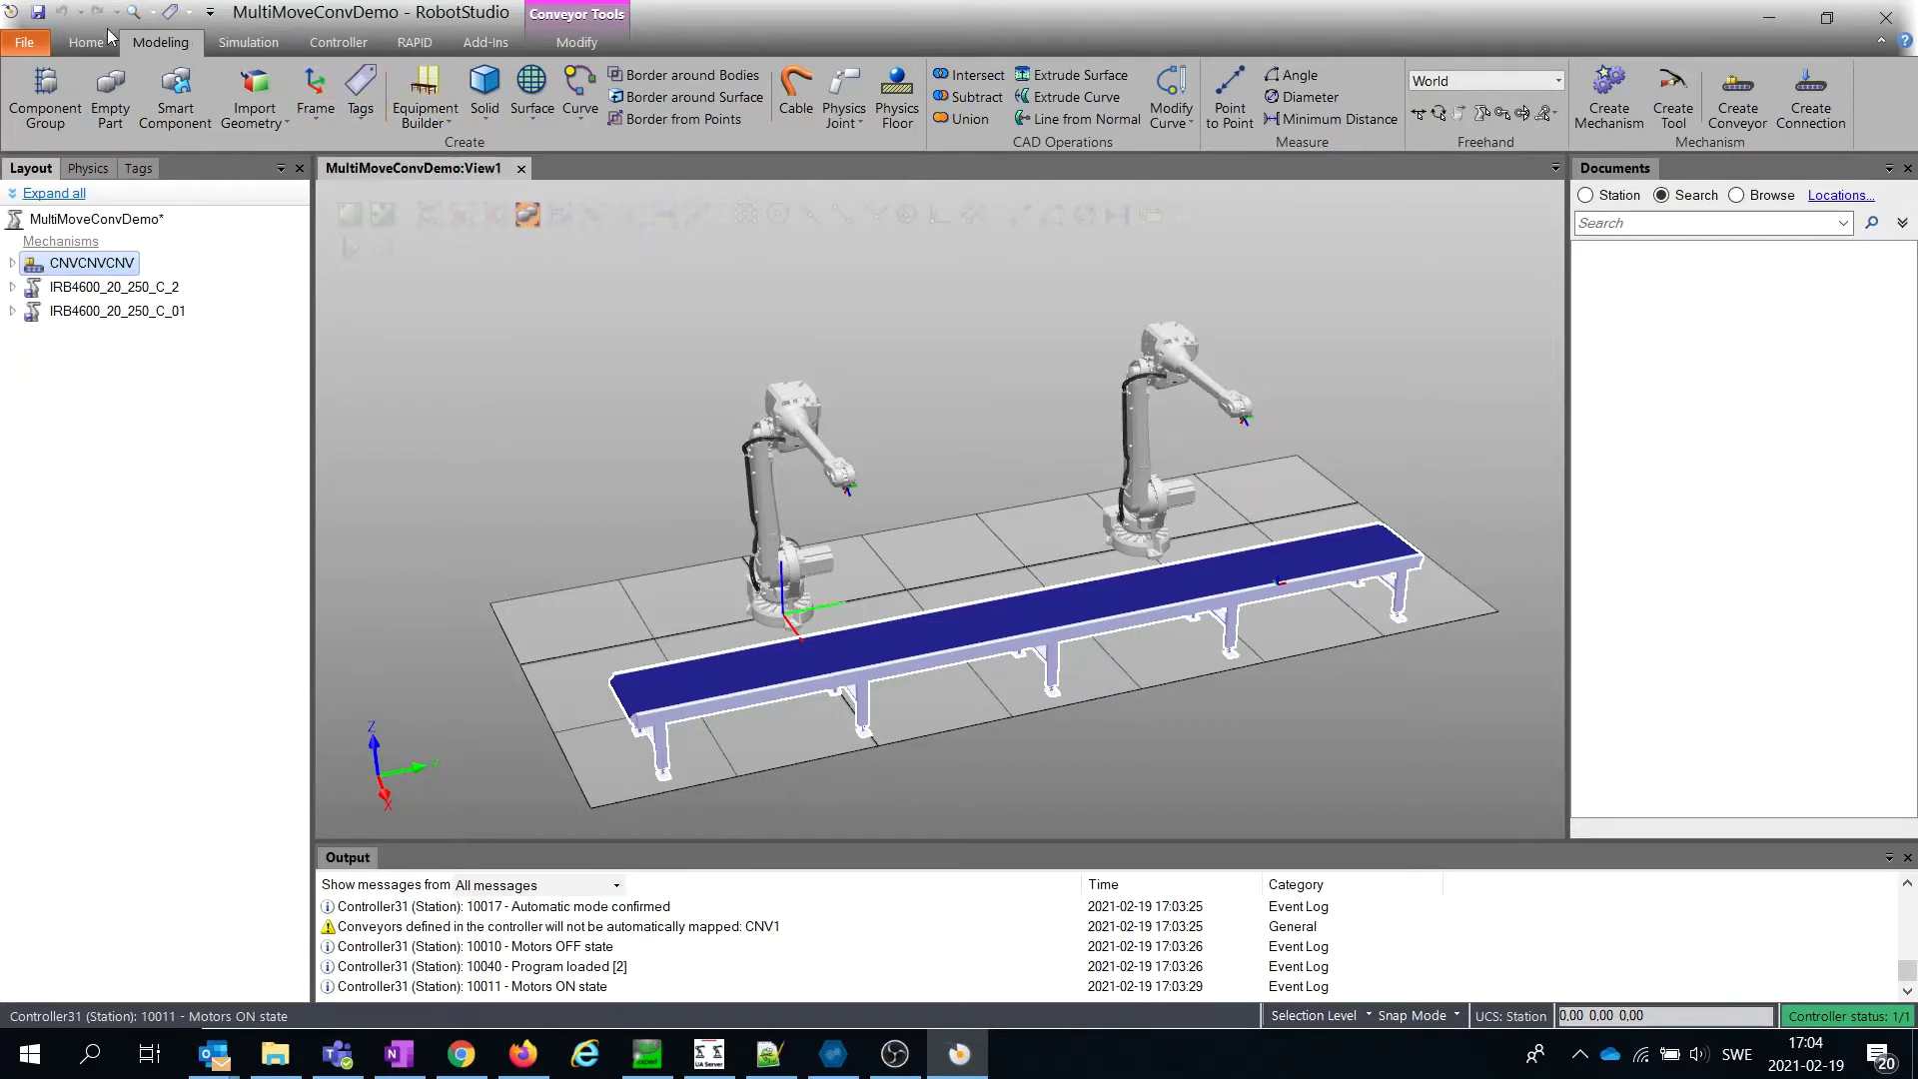
left_click(86, 43)
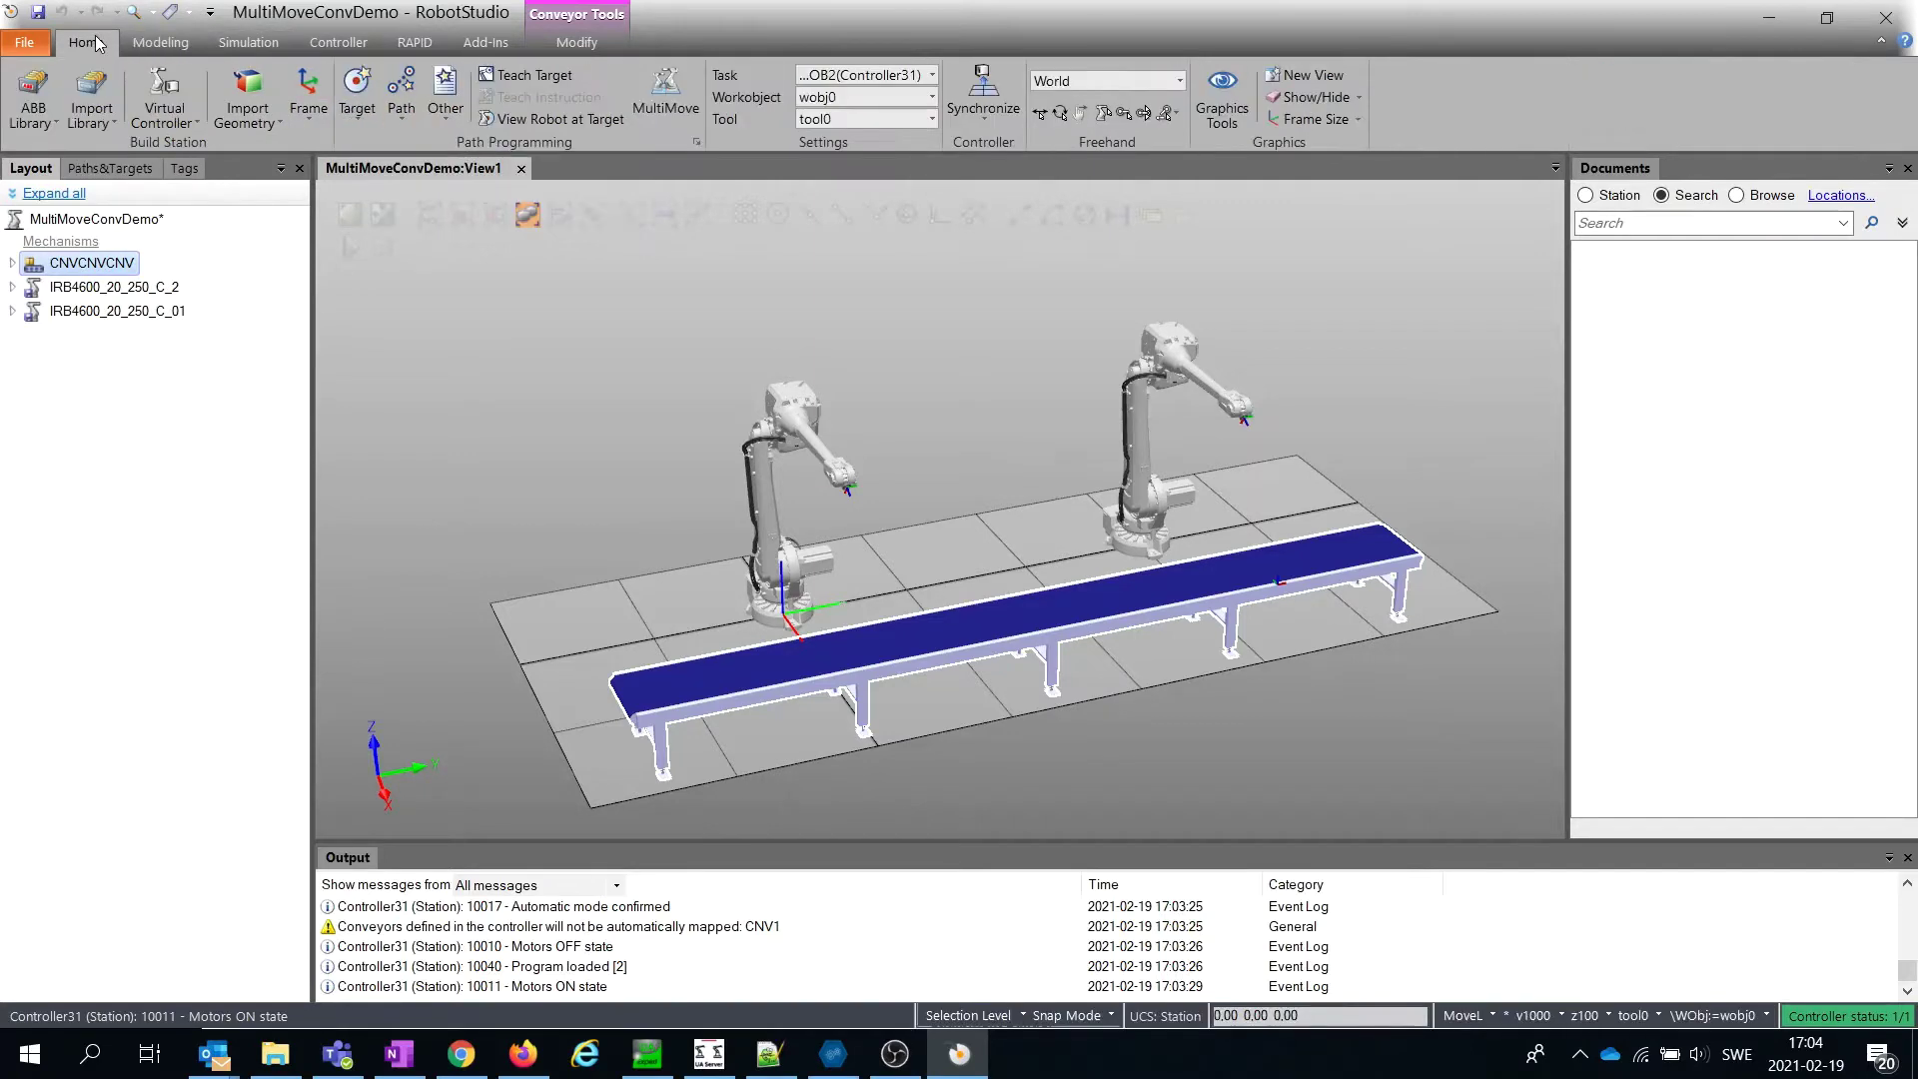
left_click(161, 43)
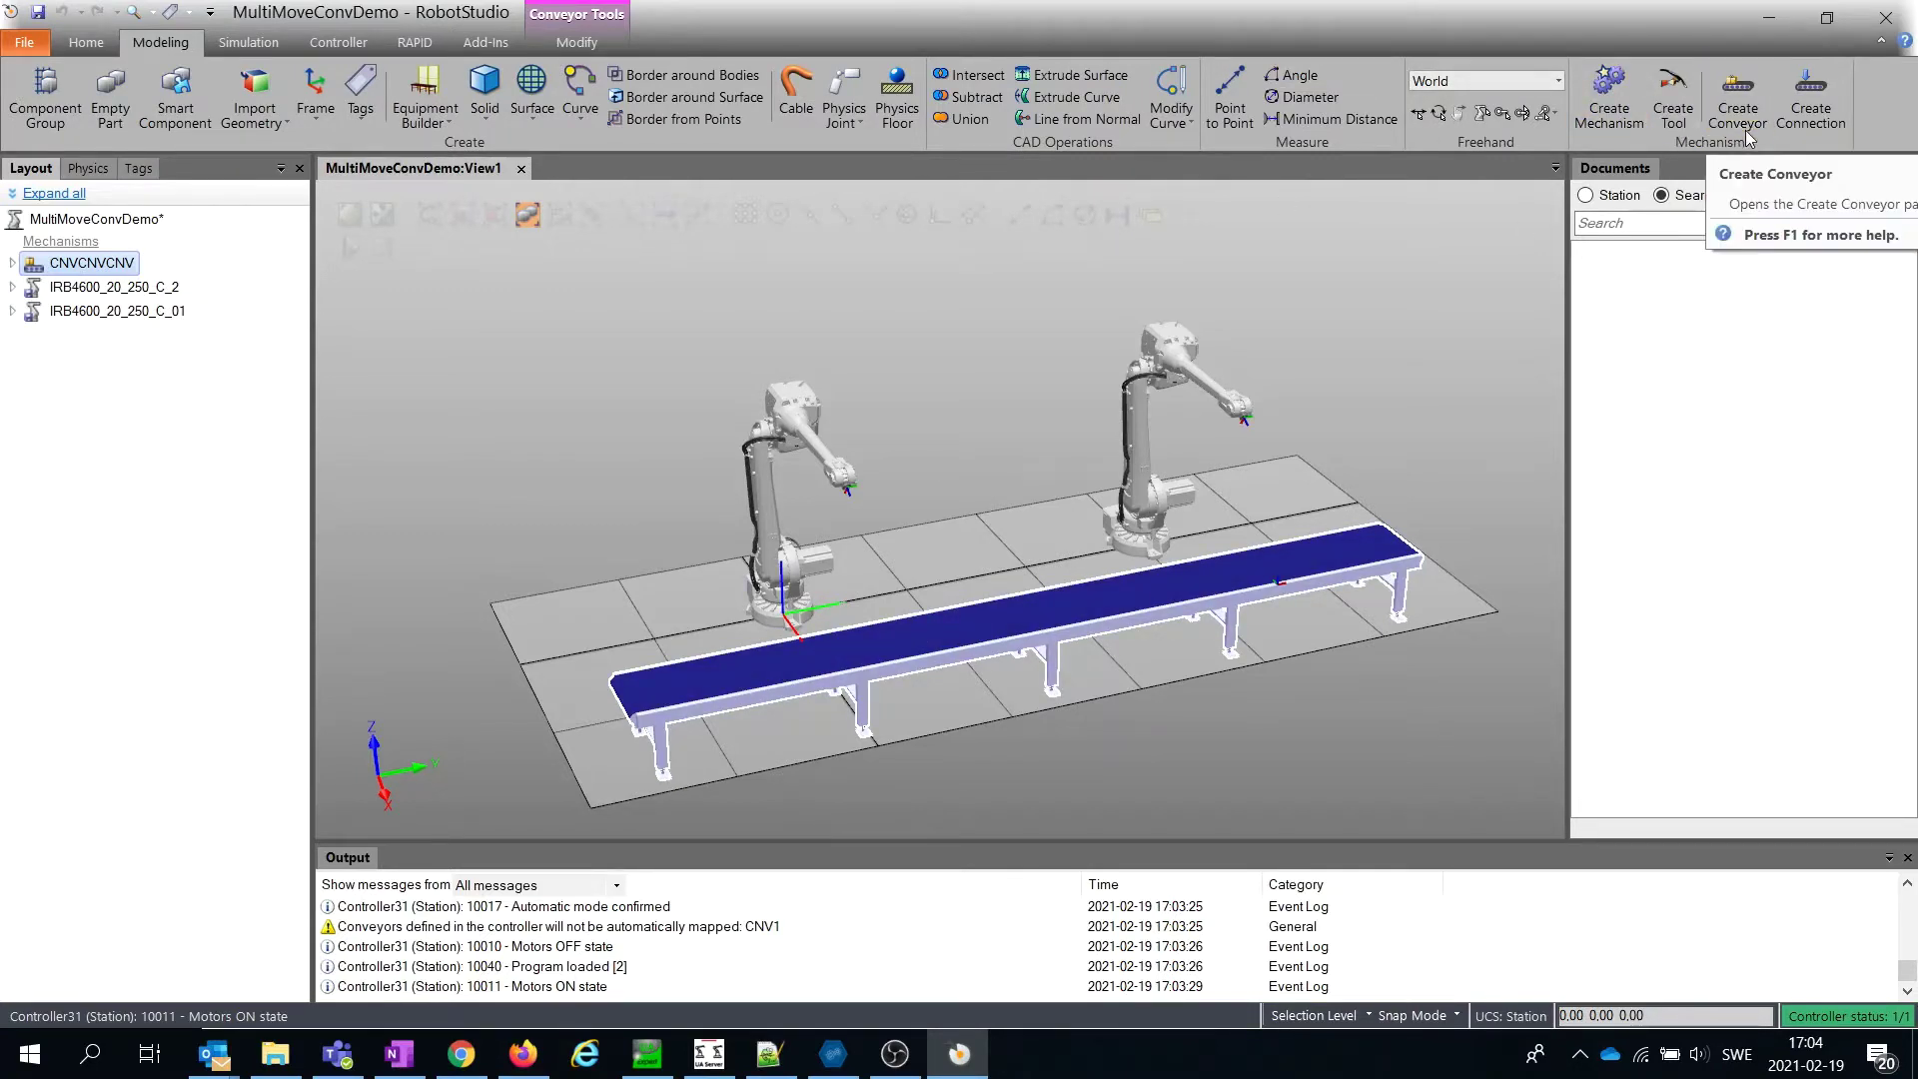
- Select robots IRB4600_20_250_C_2 and IRB4600_20_250_C_01, then show the Controller31 tree
left_click(635, 392)
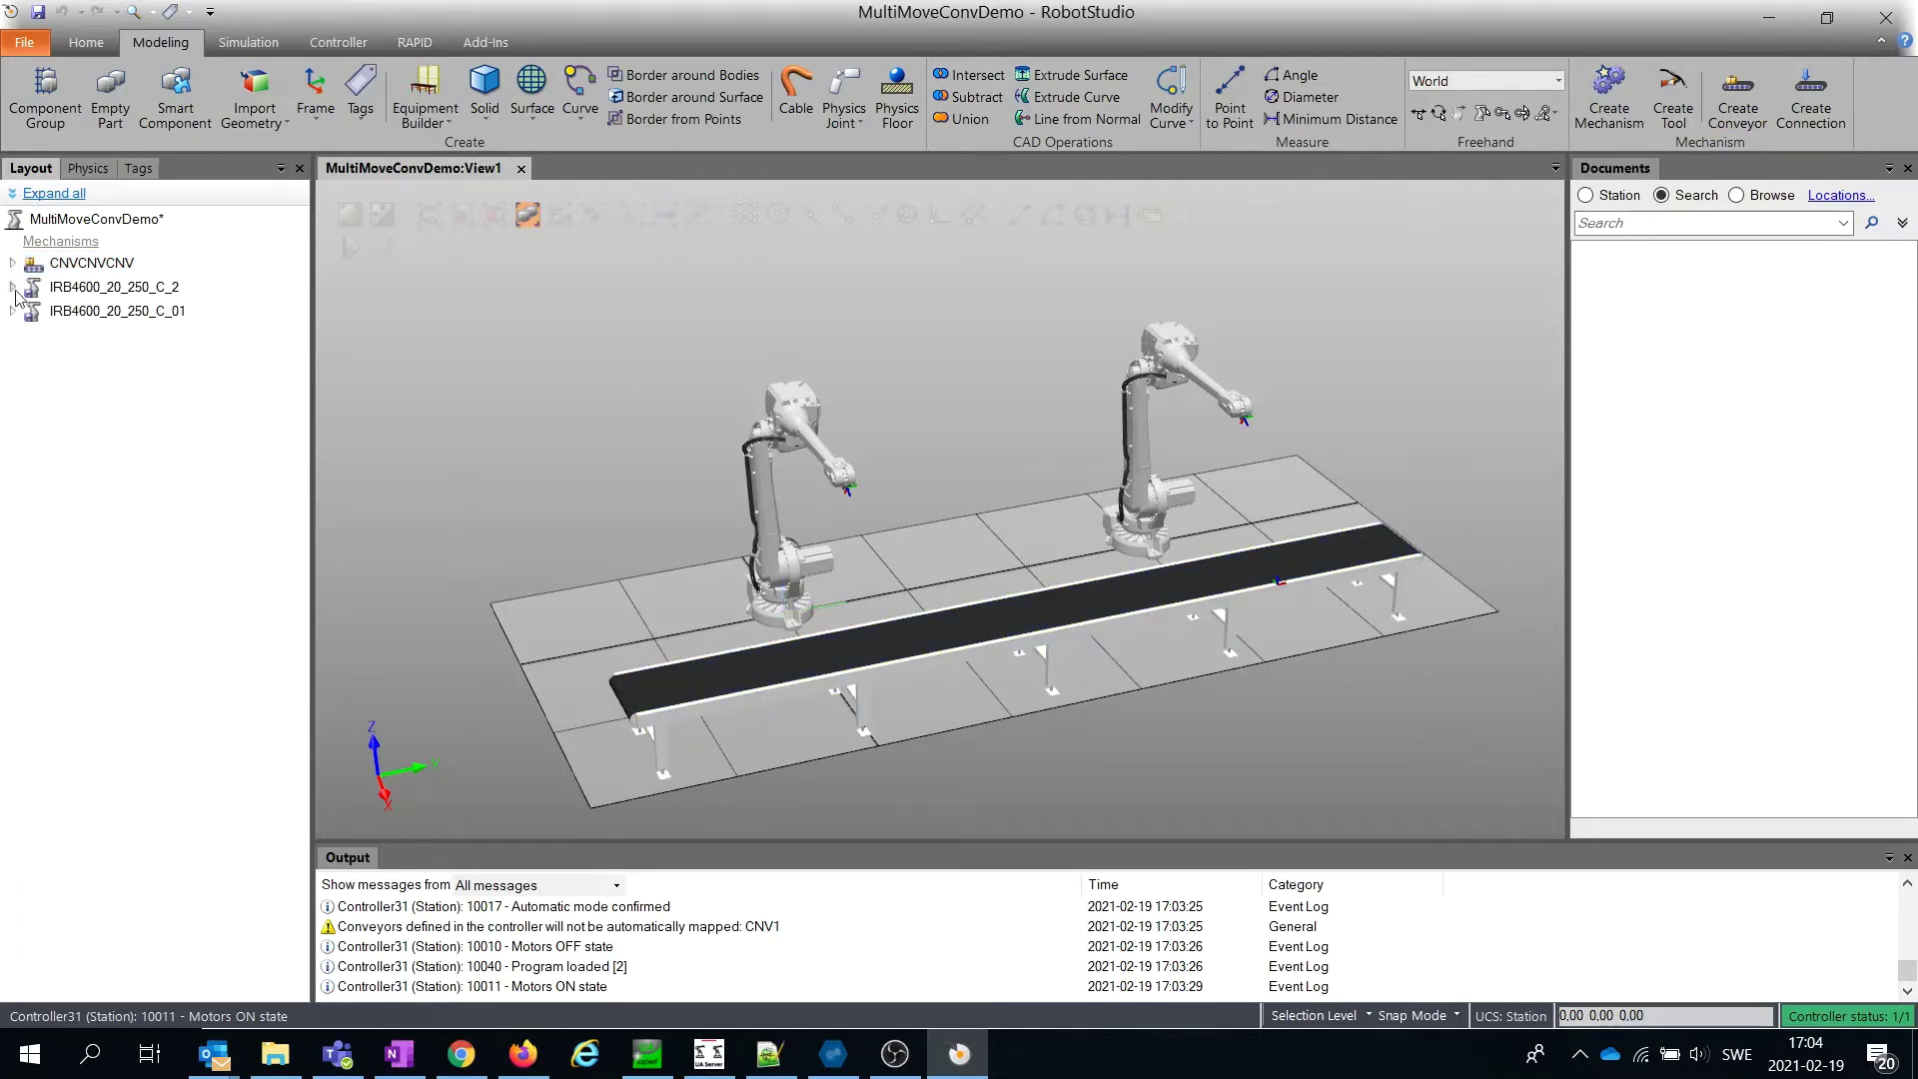
left_click(63, 287)
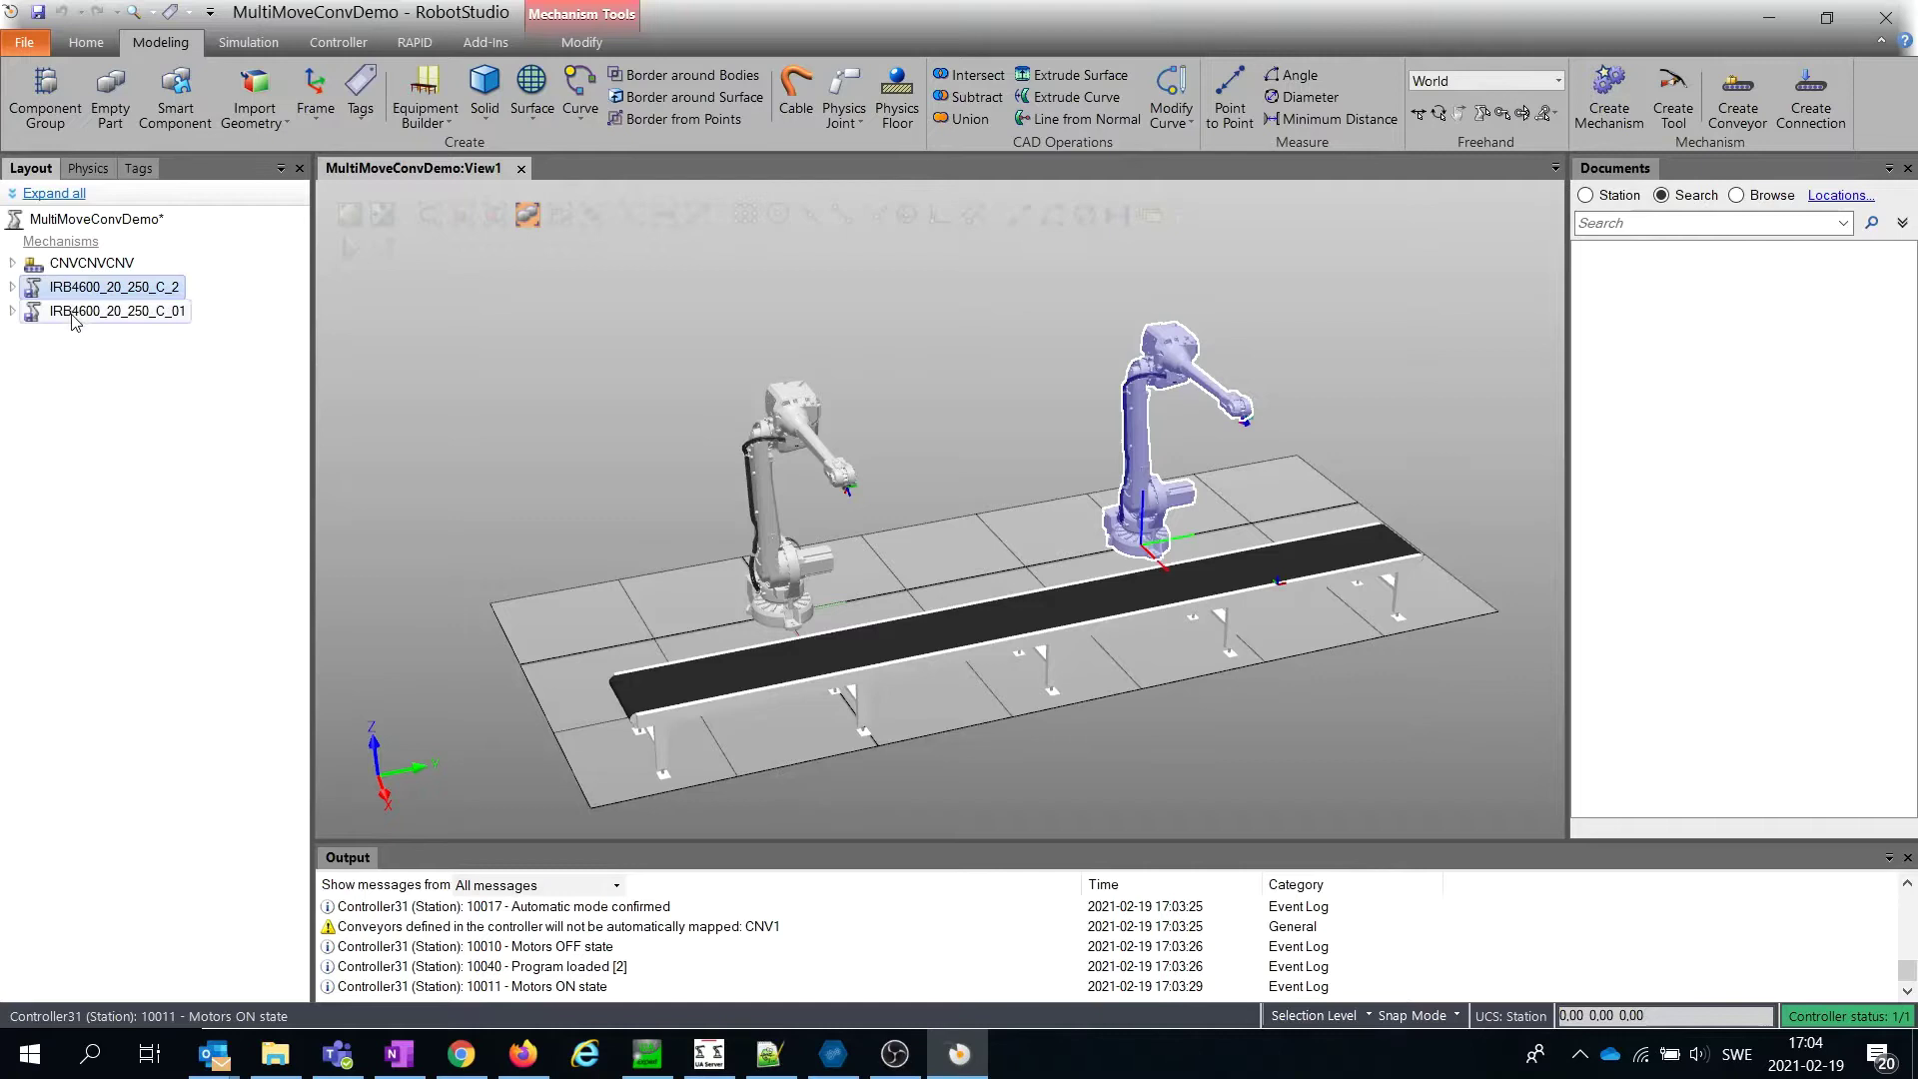
left_click(73, 314)
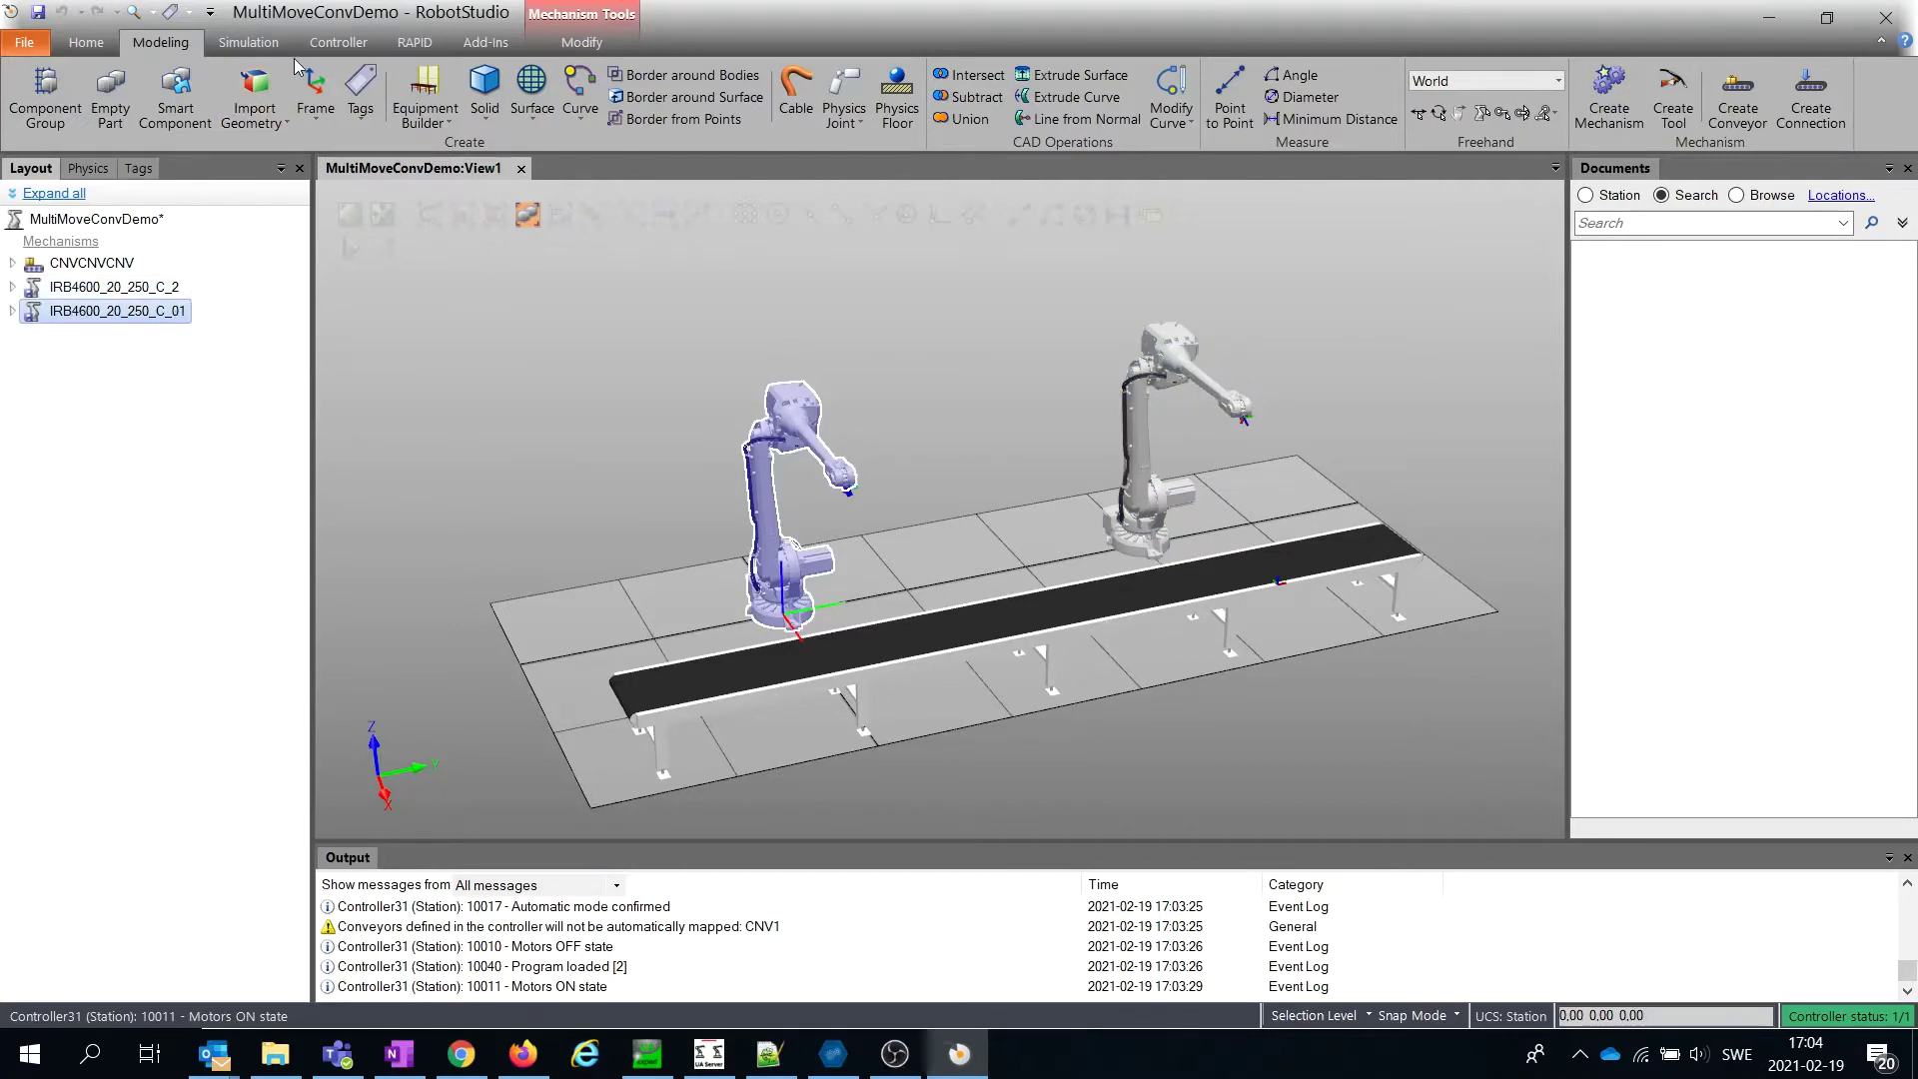
left_click(338, 43)
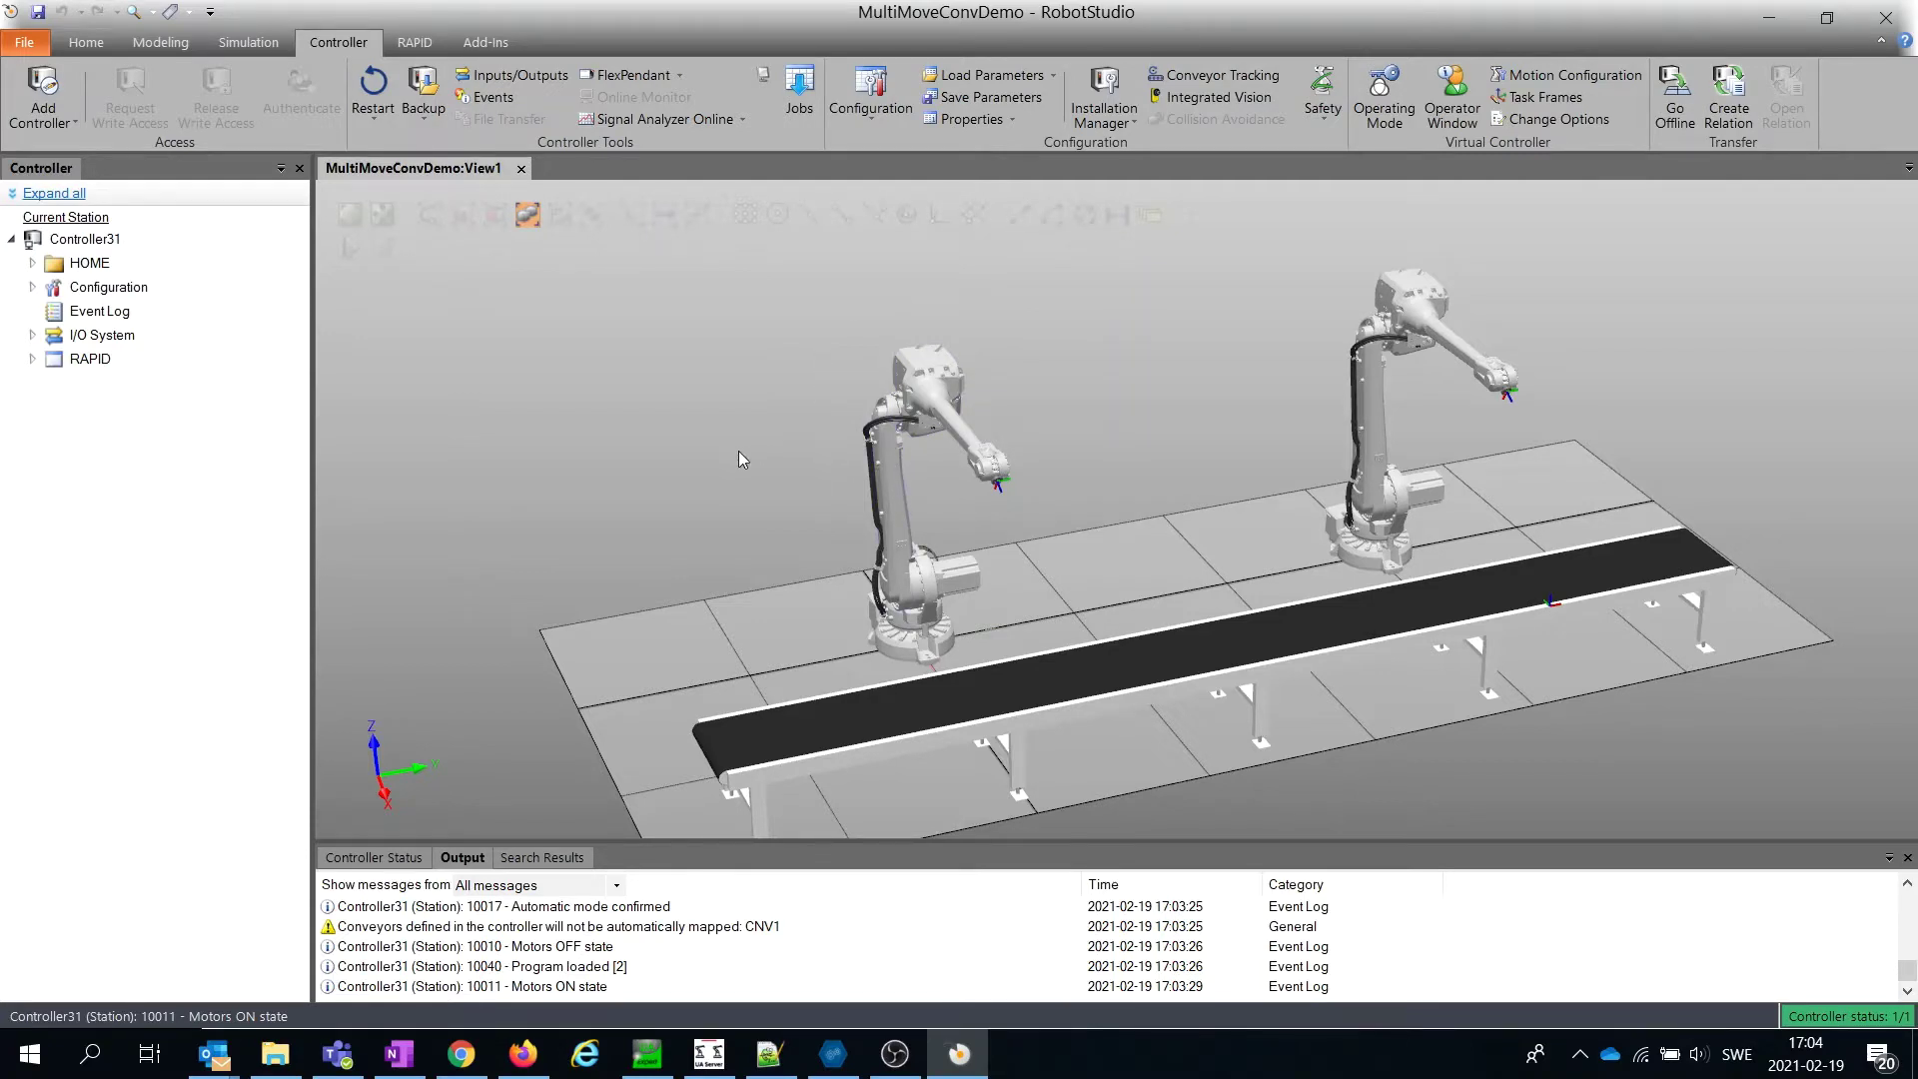
scroll(644, 438, "down", 1)
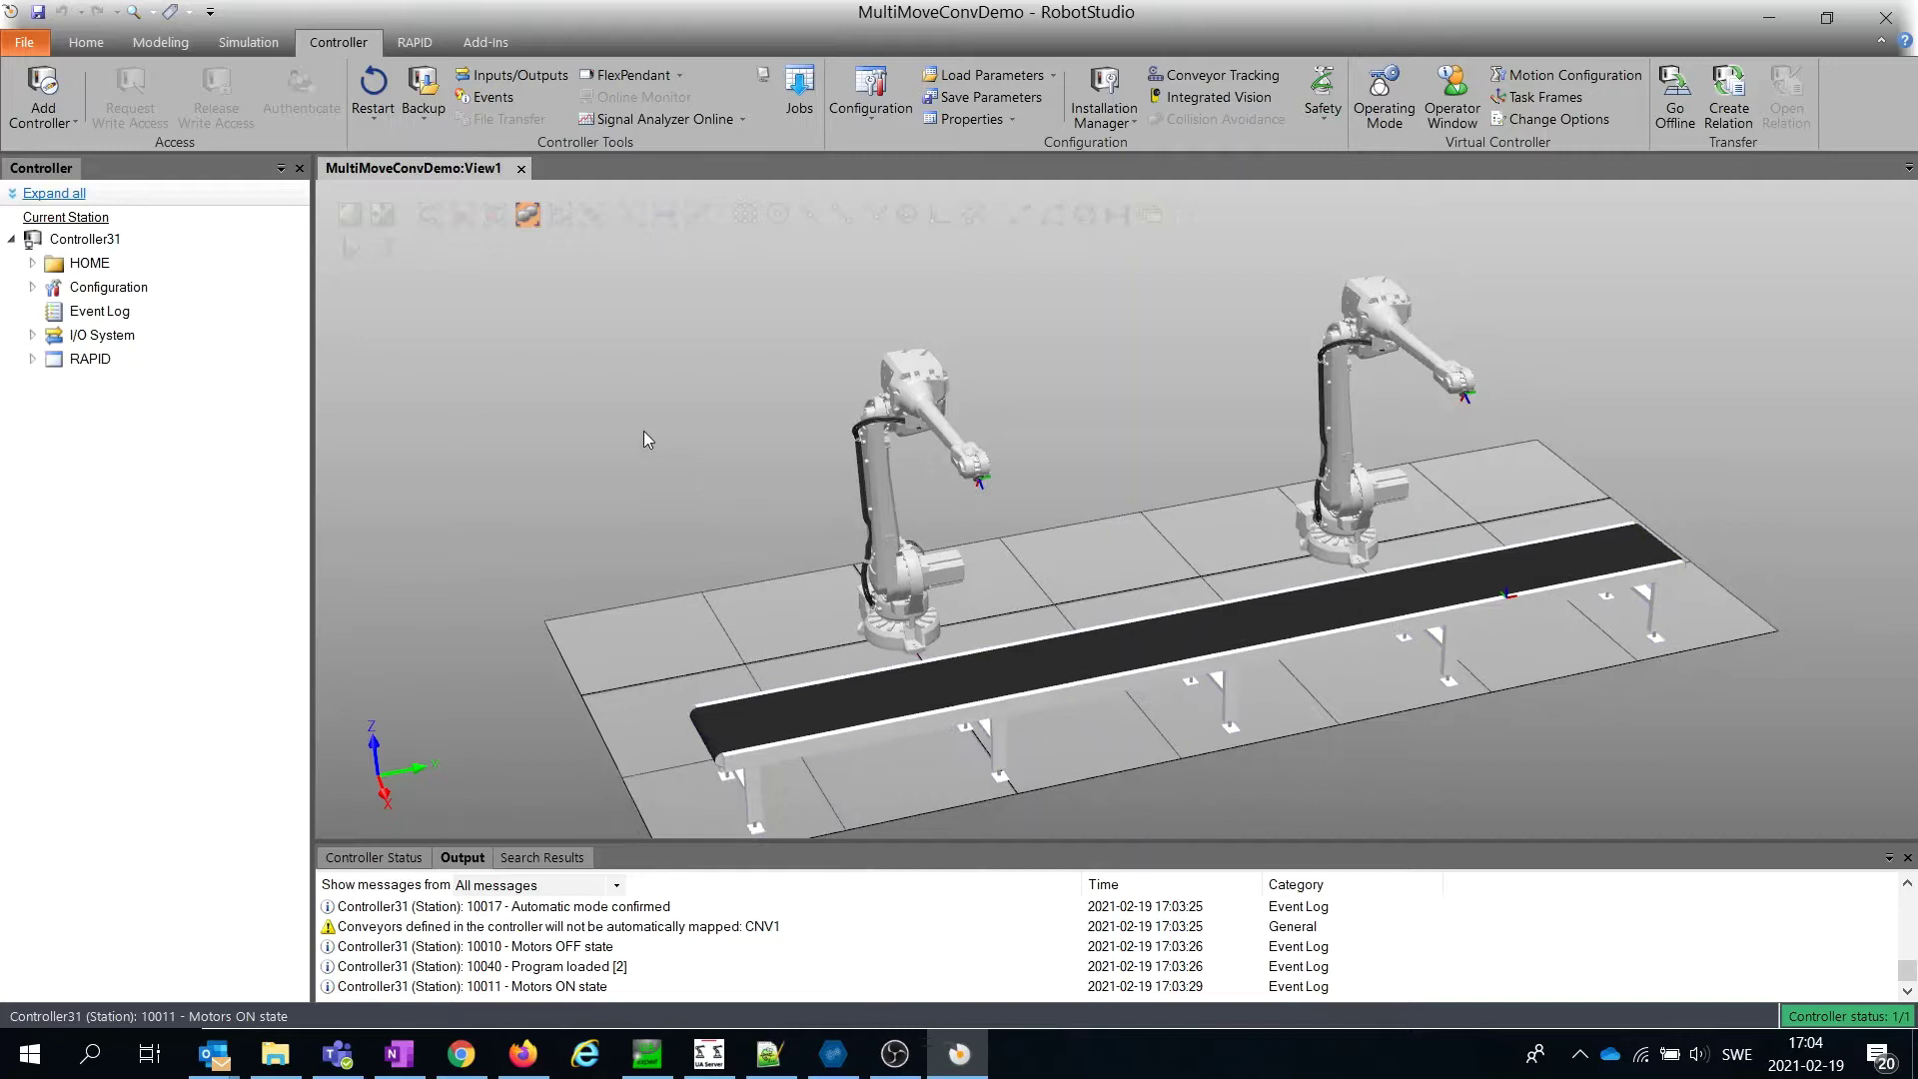
scroll(644, 437, "down", 1)
scroll(645, 434, "down", 1)
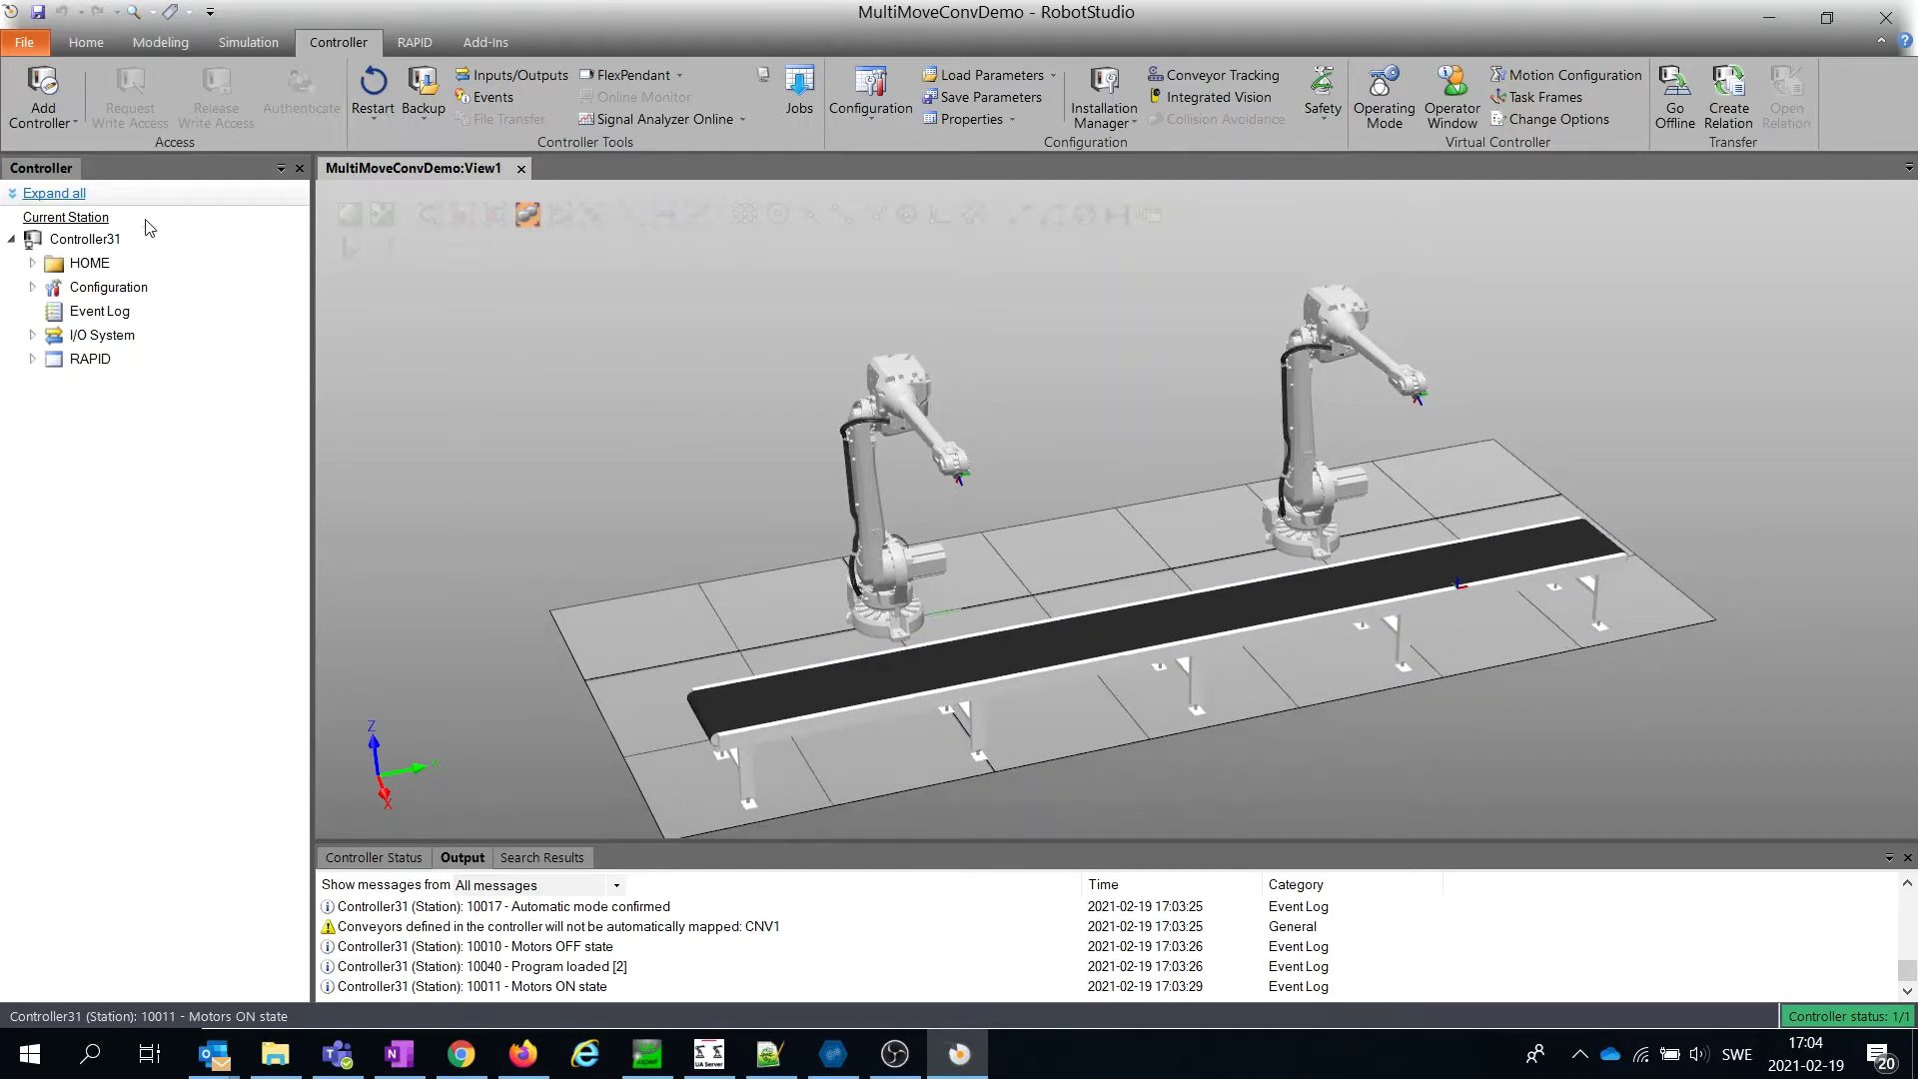
- Return to the Home Layout browser showing conveyor CNVCNVCNV and both robots
left_click(89, 44)
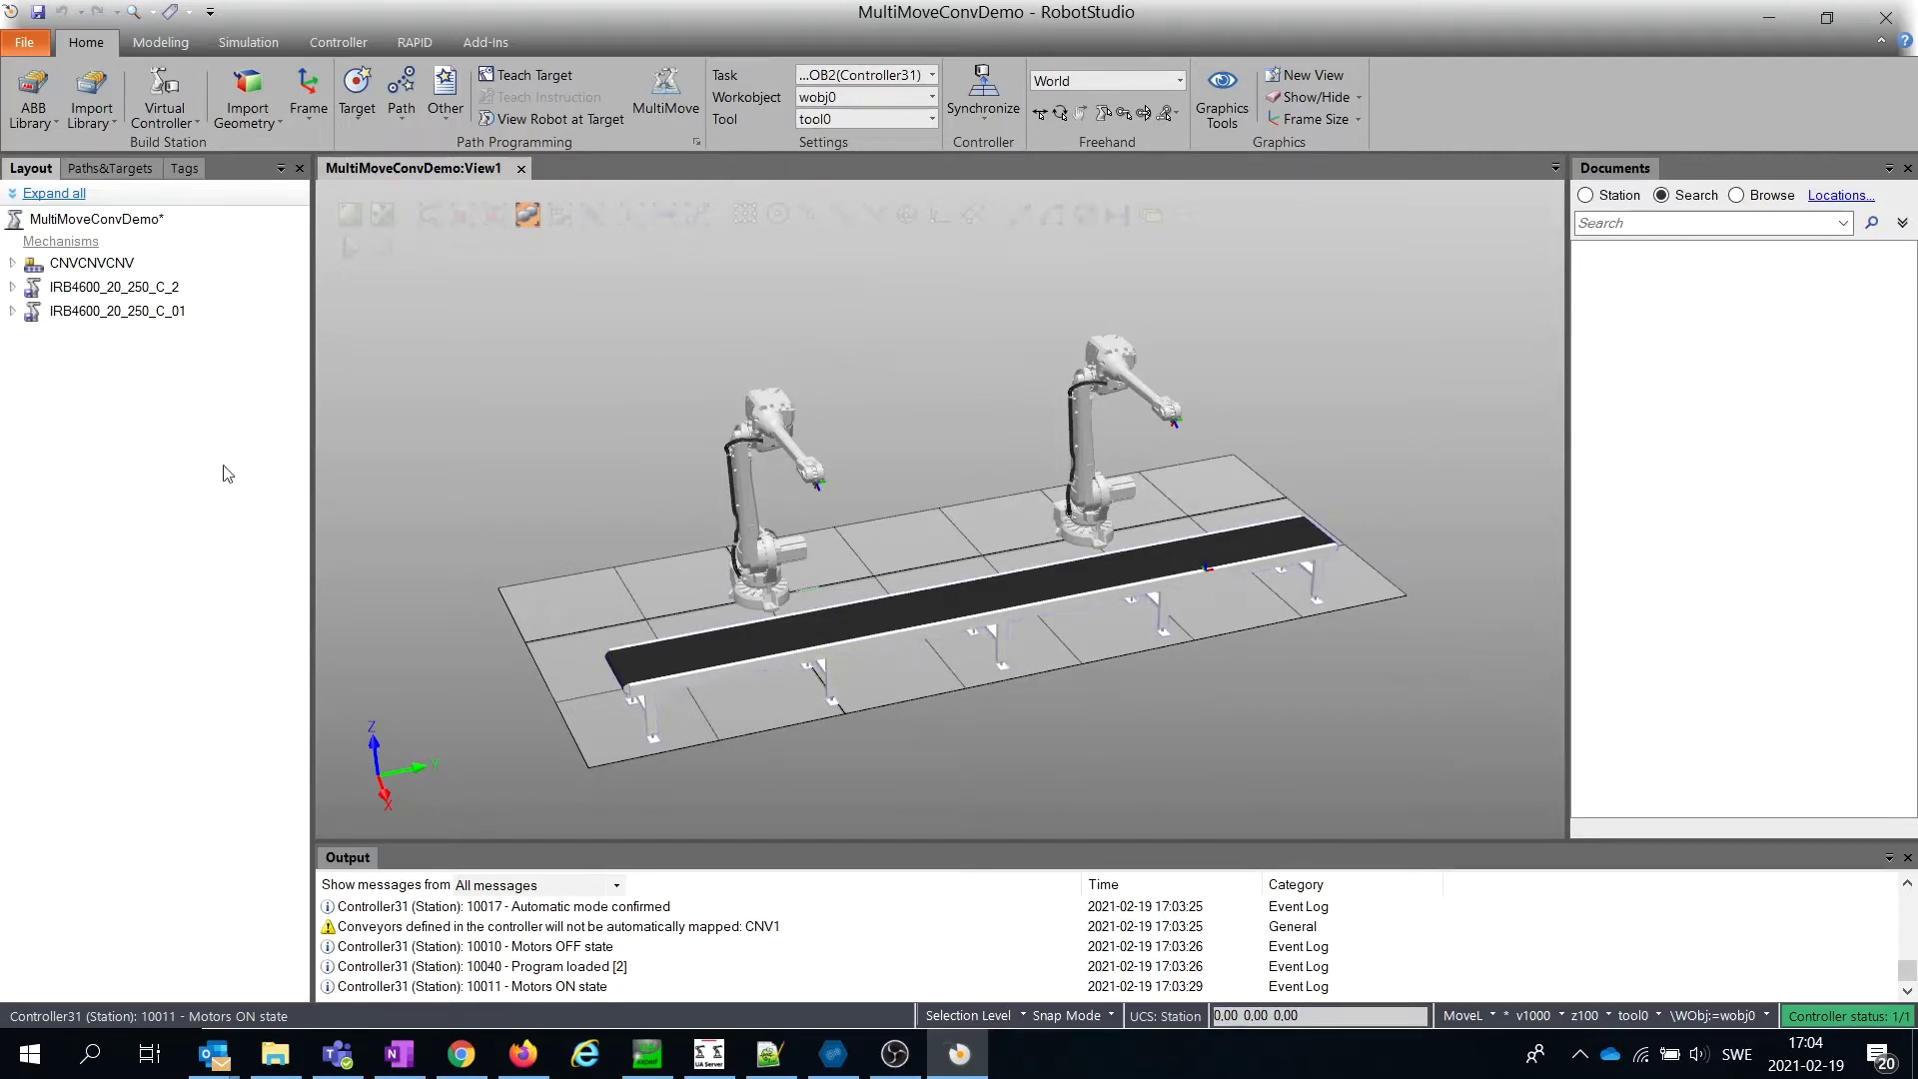
- Expand CNVCNVCNV, review its CNV1 Controller31 connection settings, and close them
left_click(12, 263)
right_click(66, 286)
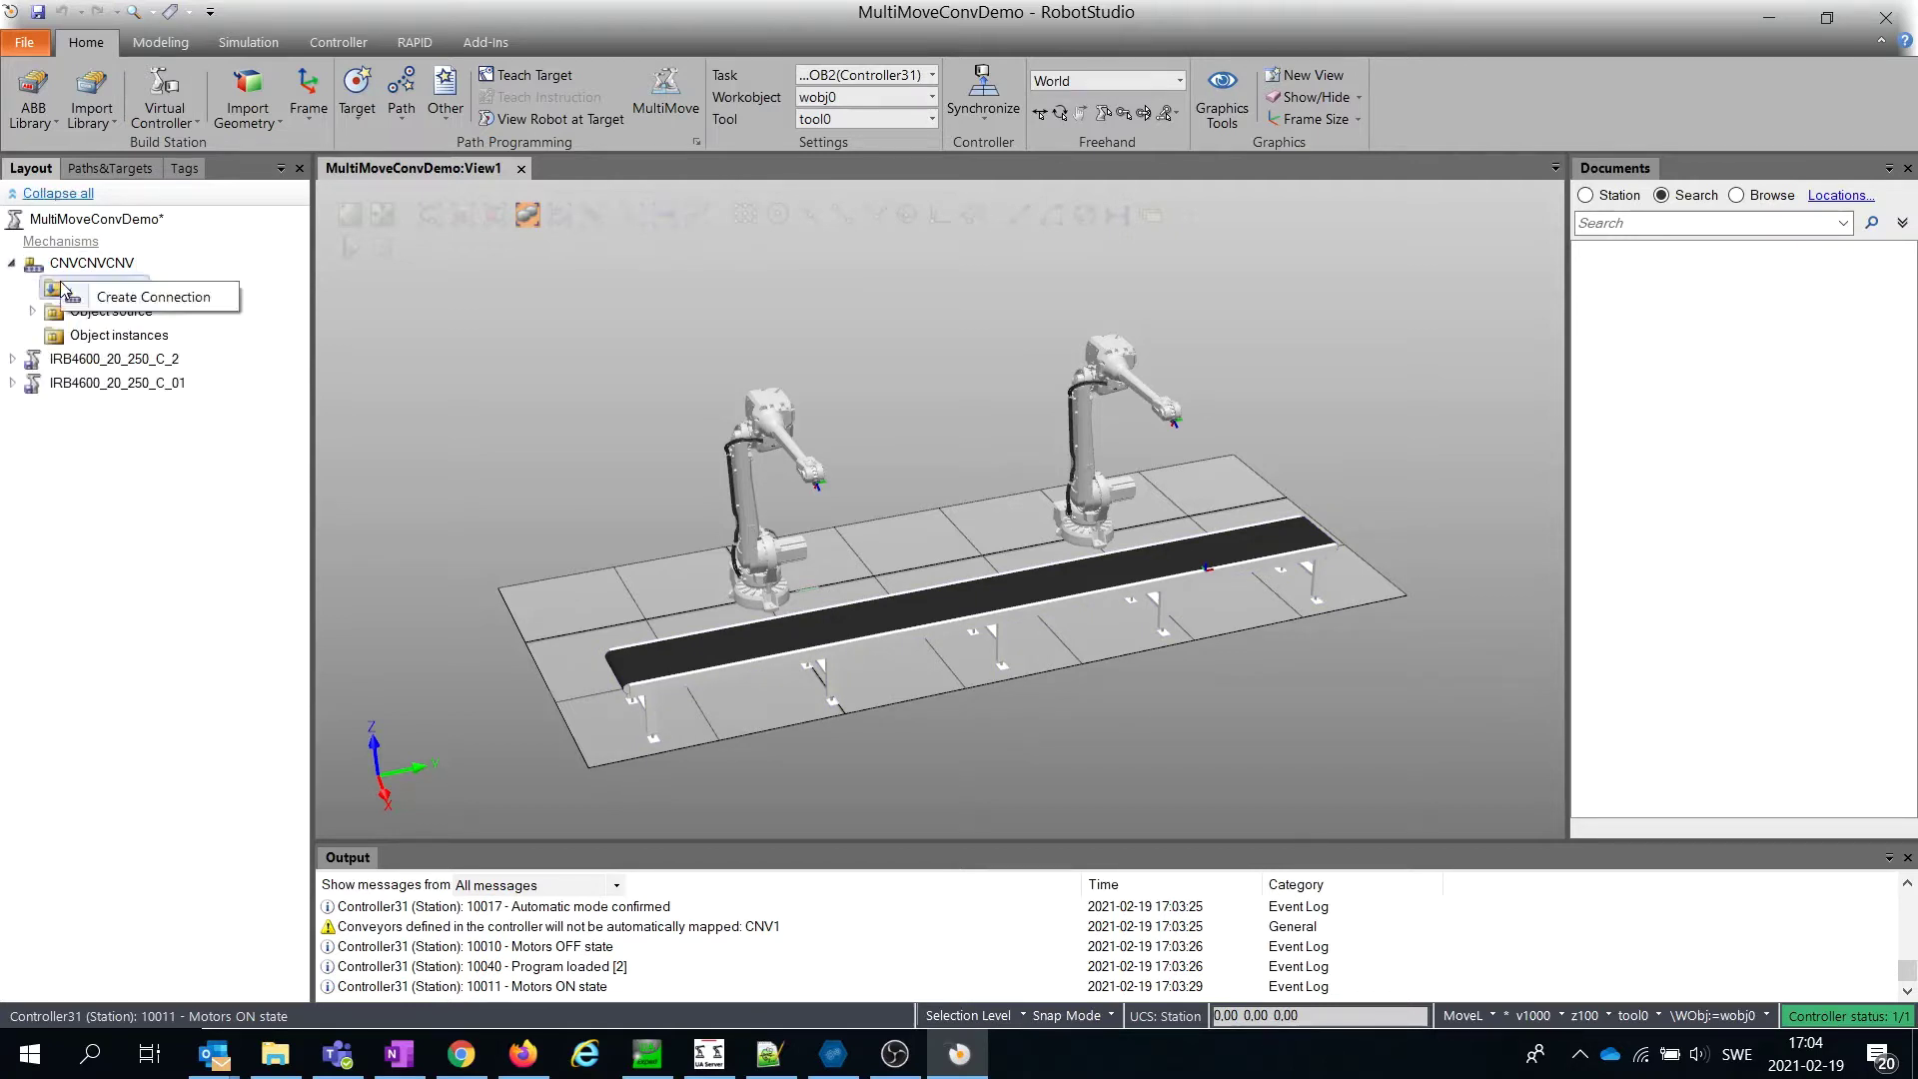
left_click(118, 306)
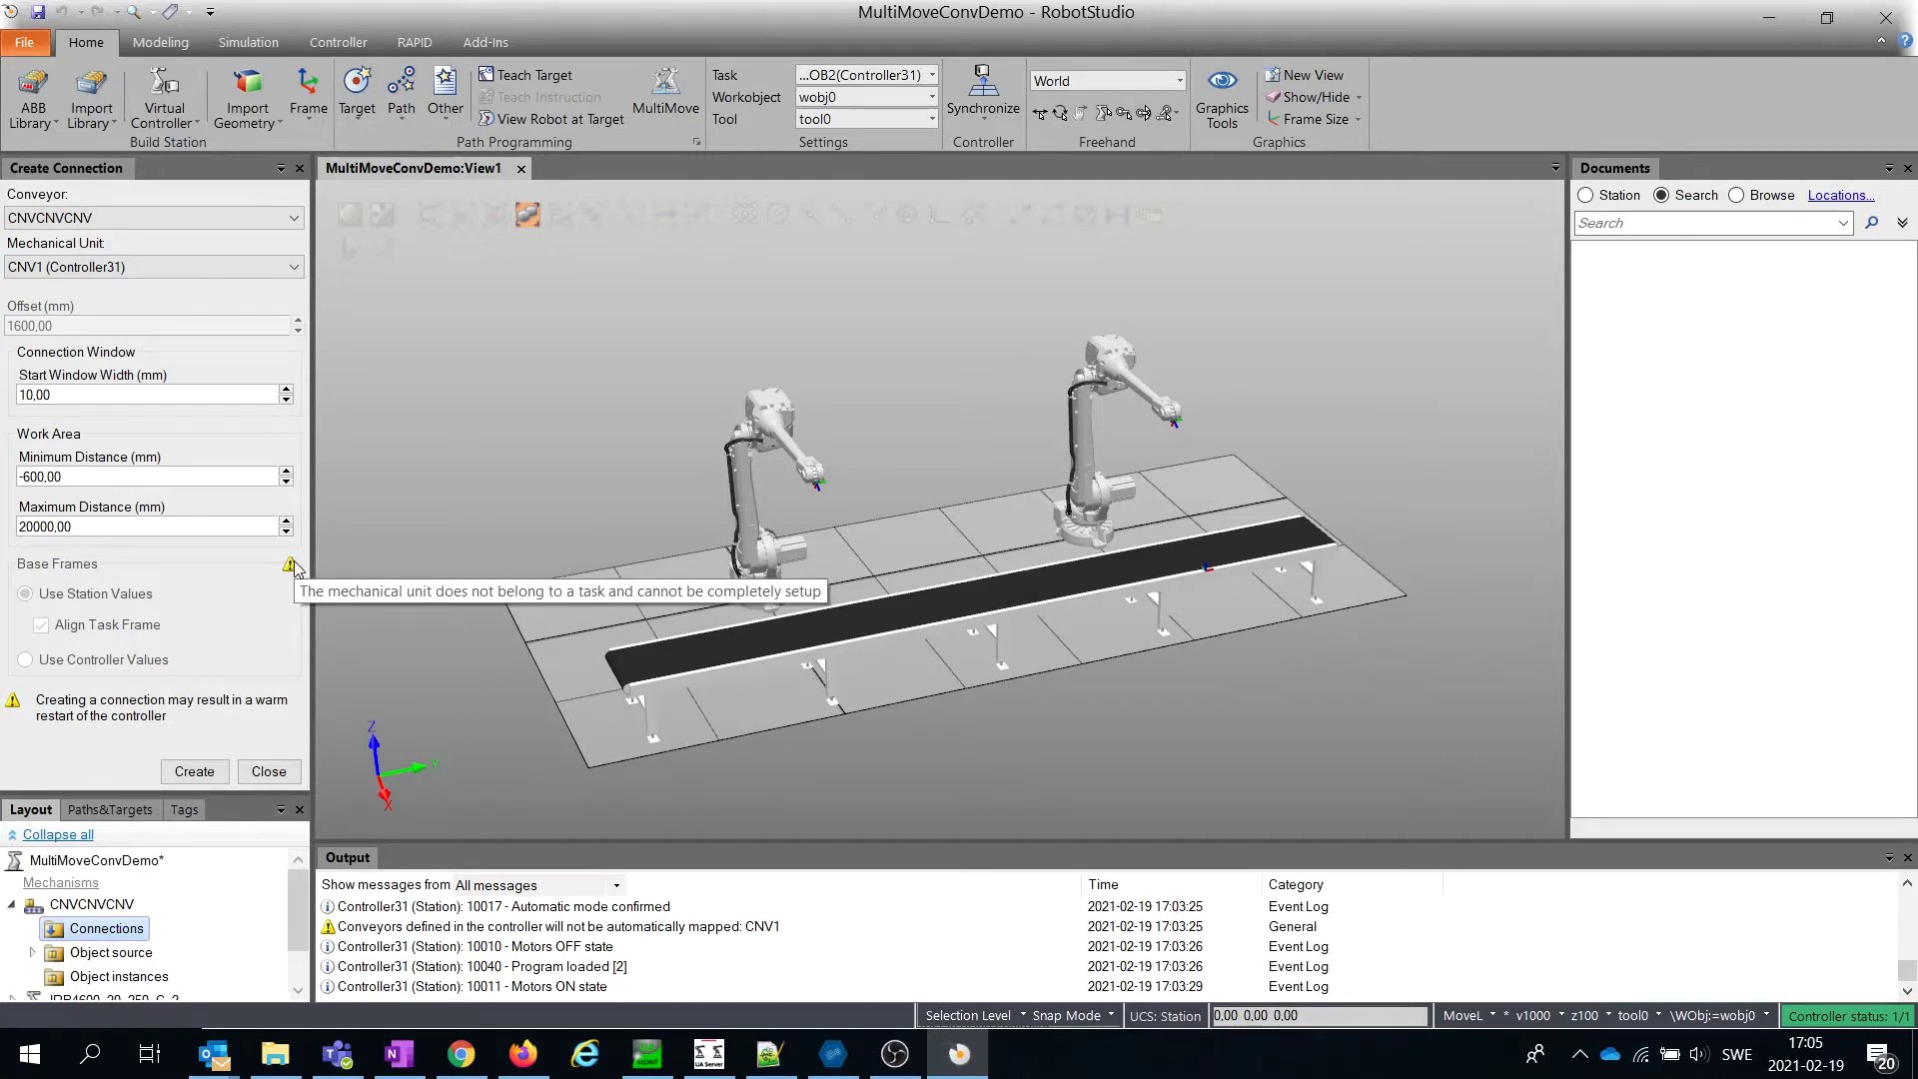
left_click(296, 777)
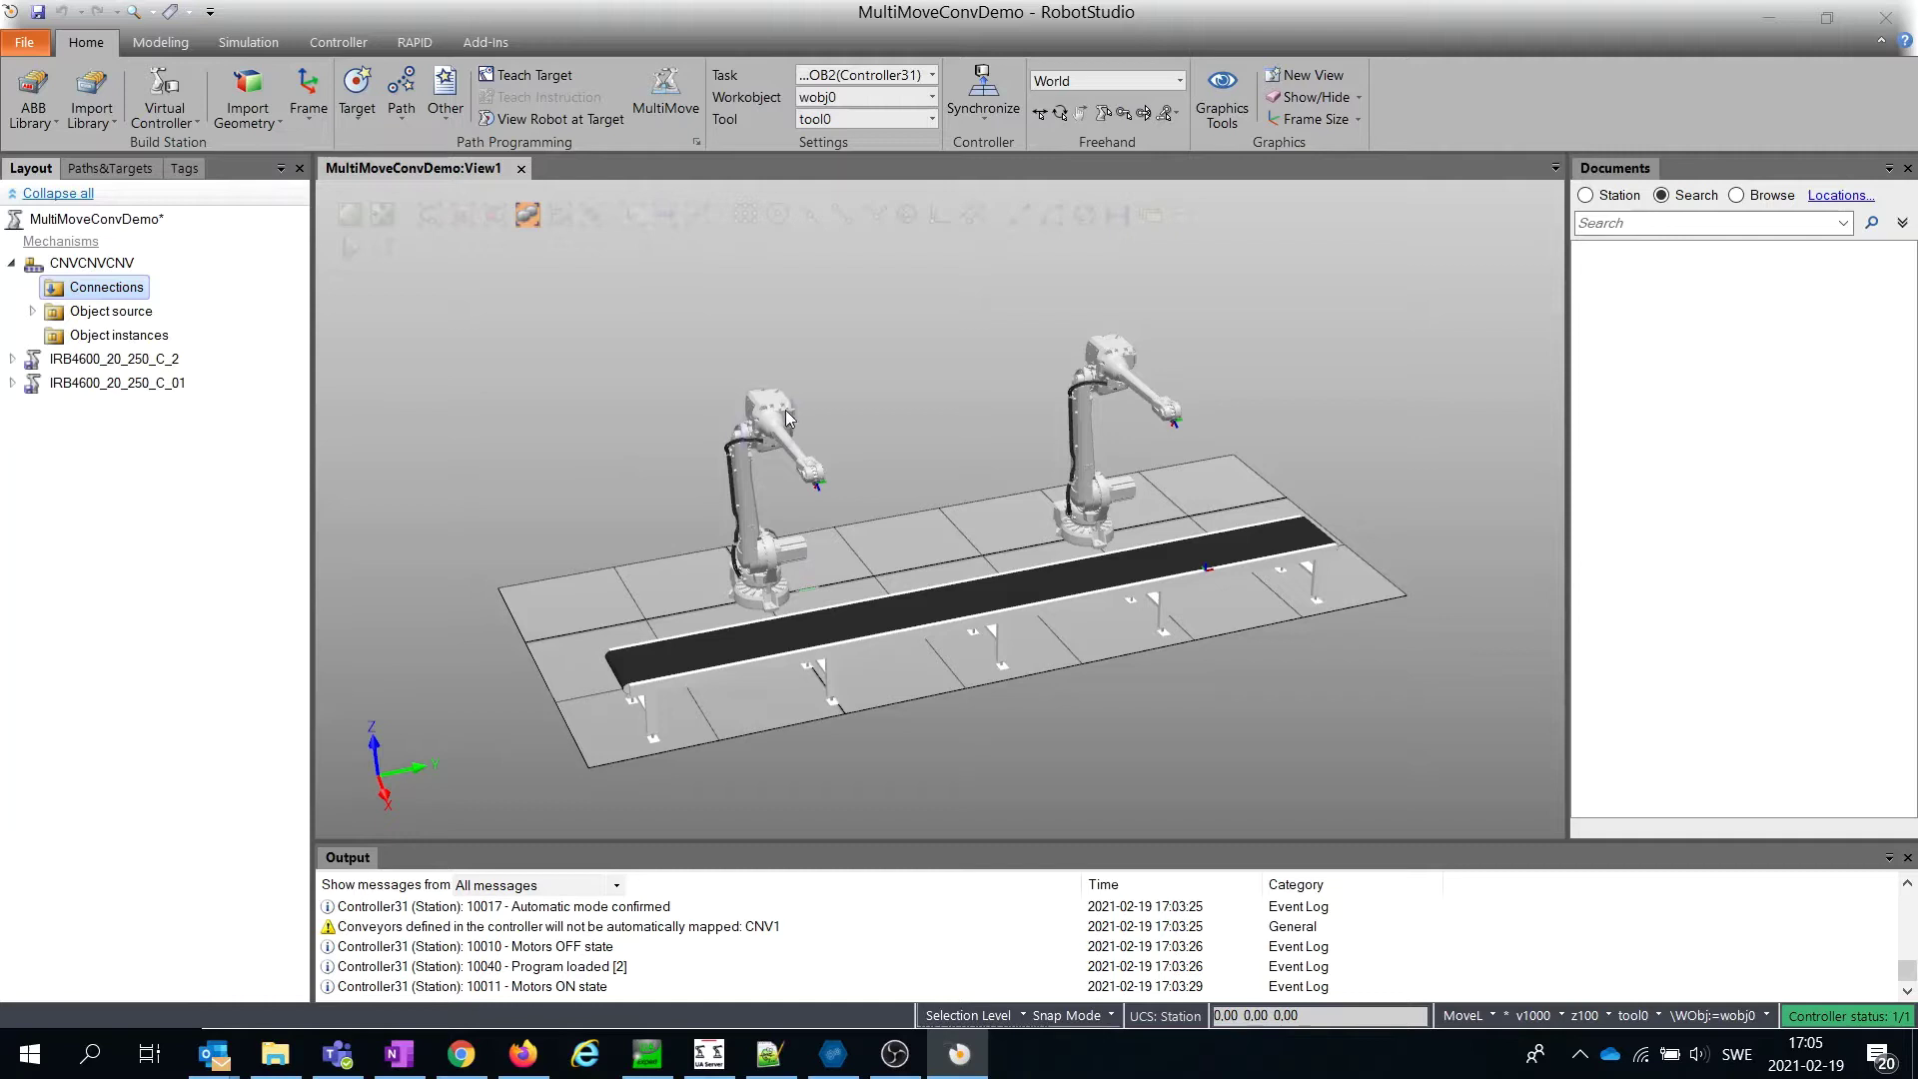
- Open Configuration > Controller and list the Mechanical Unit Group entries rob1 and rob2
left_click(343, 42)
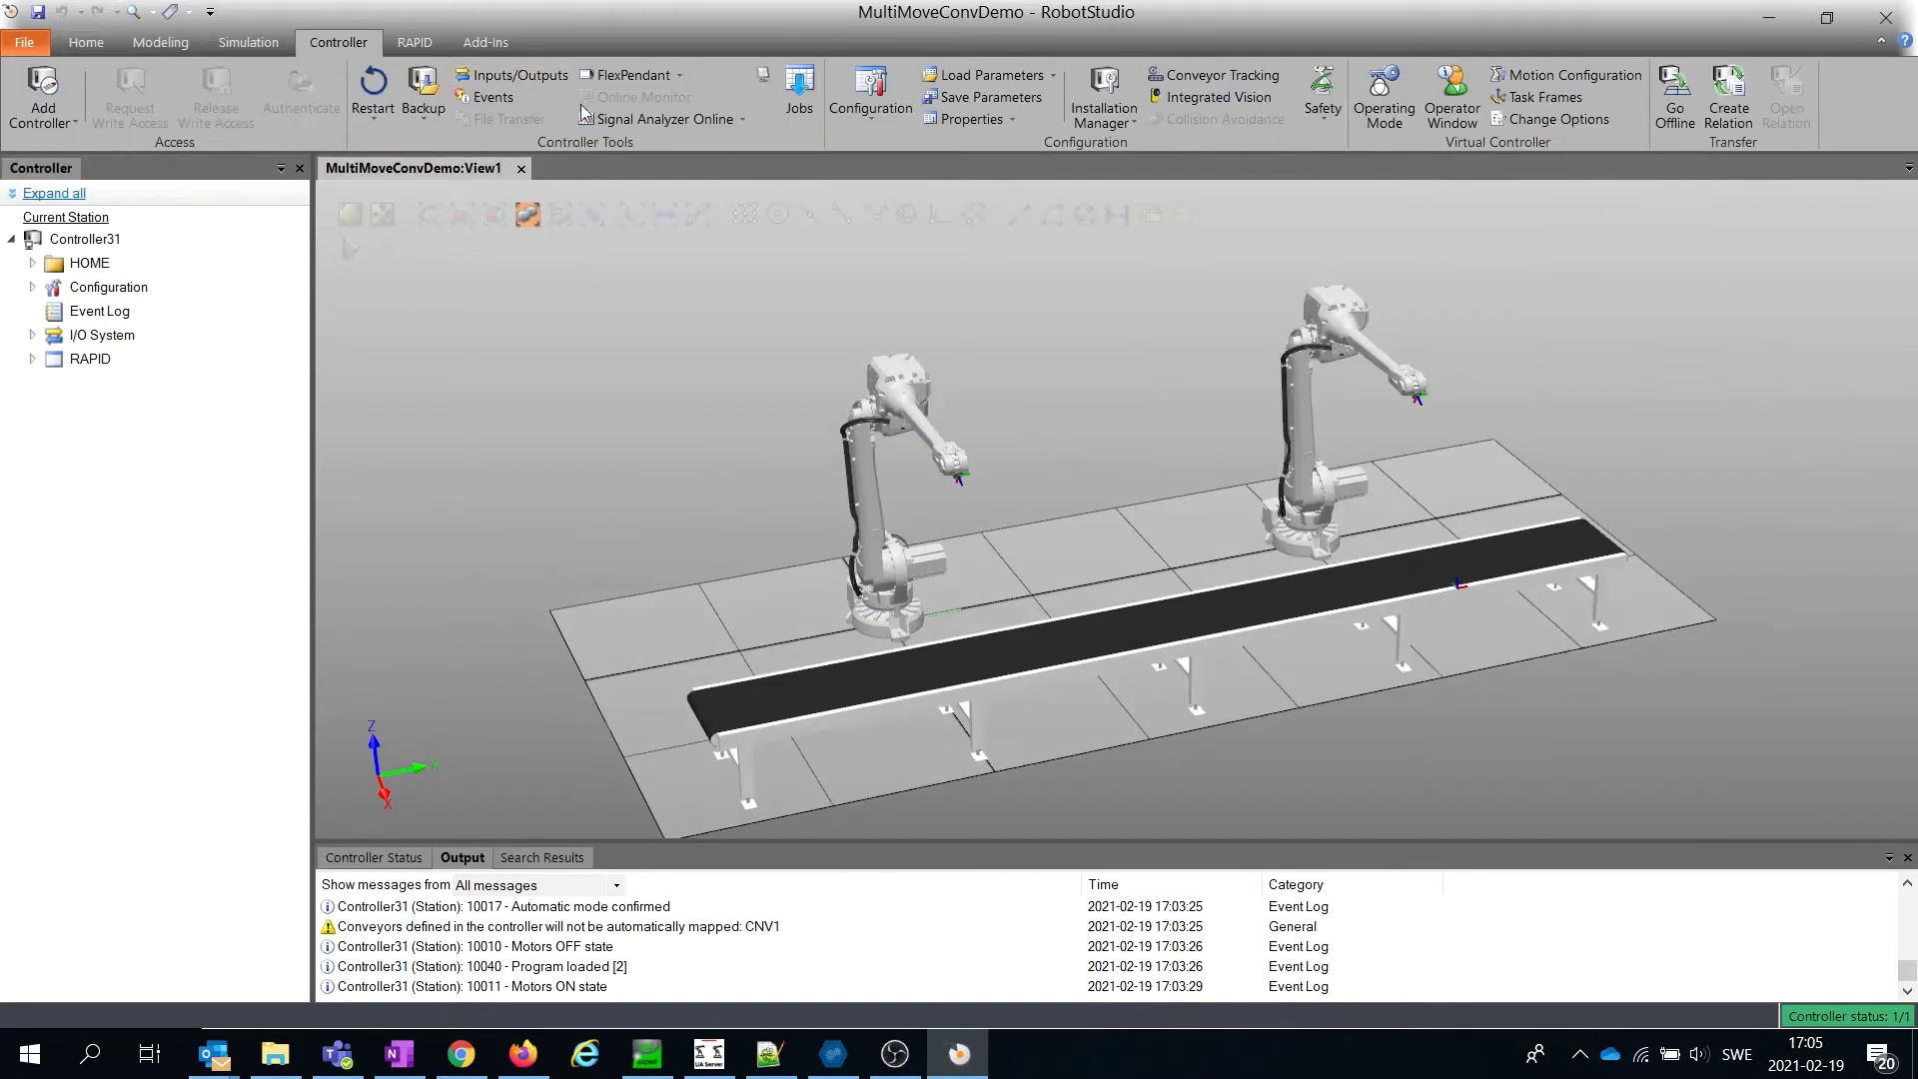
left_click(866, 114)
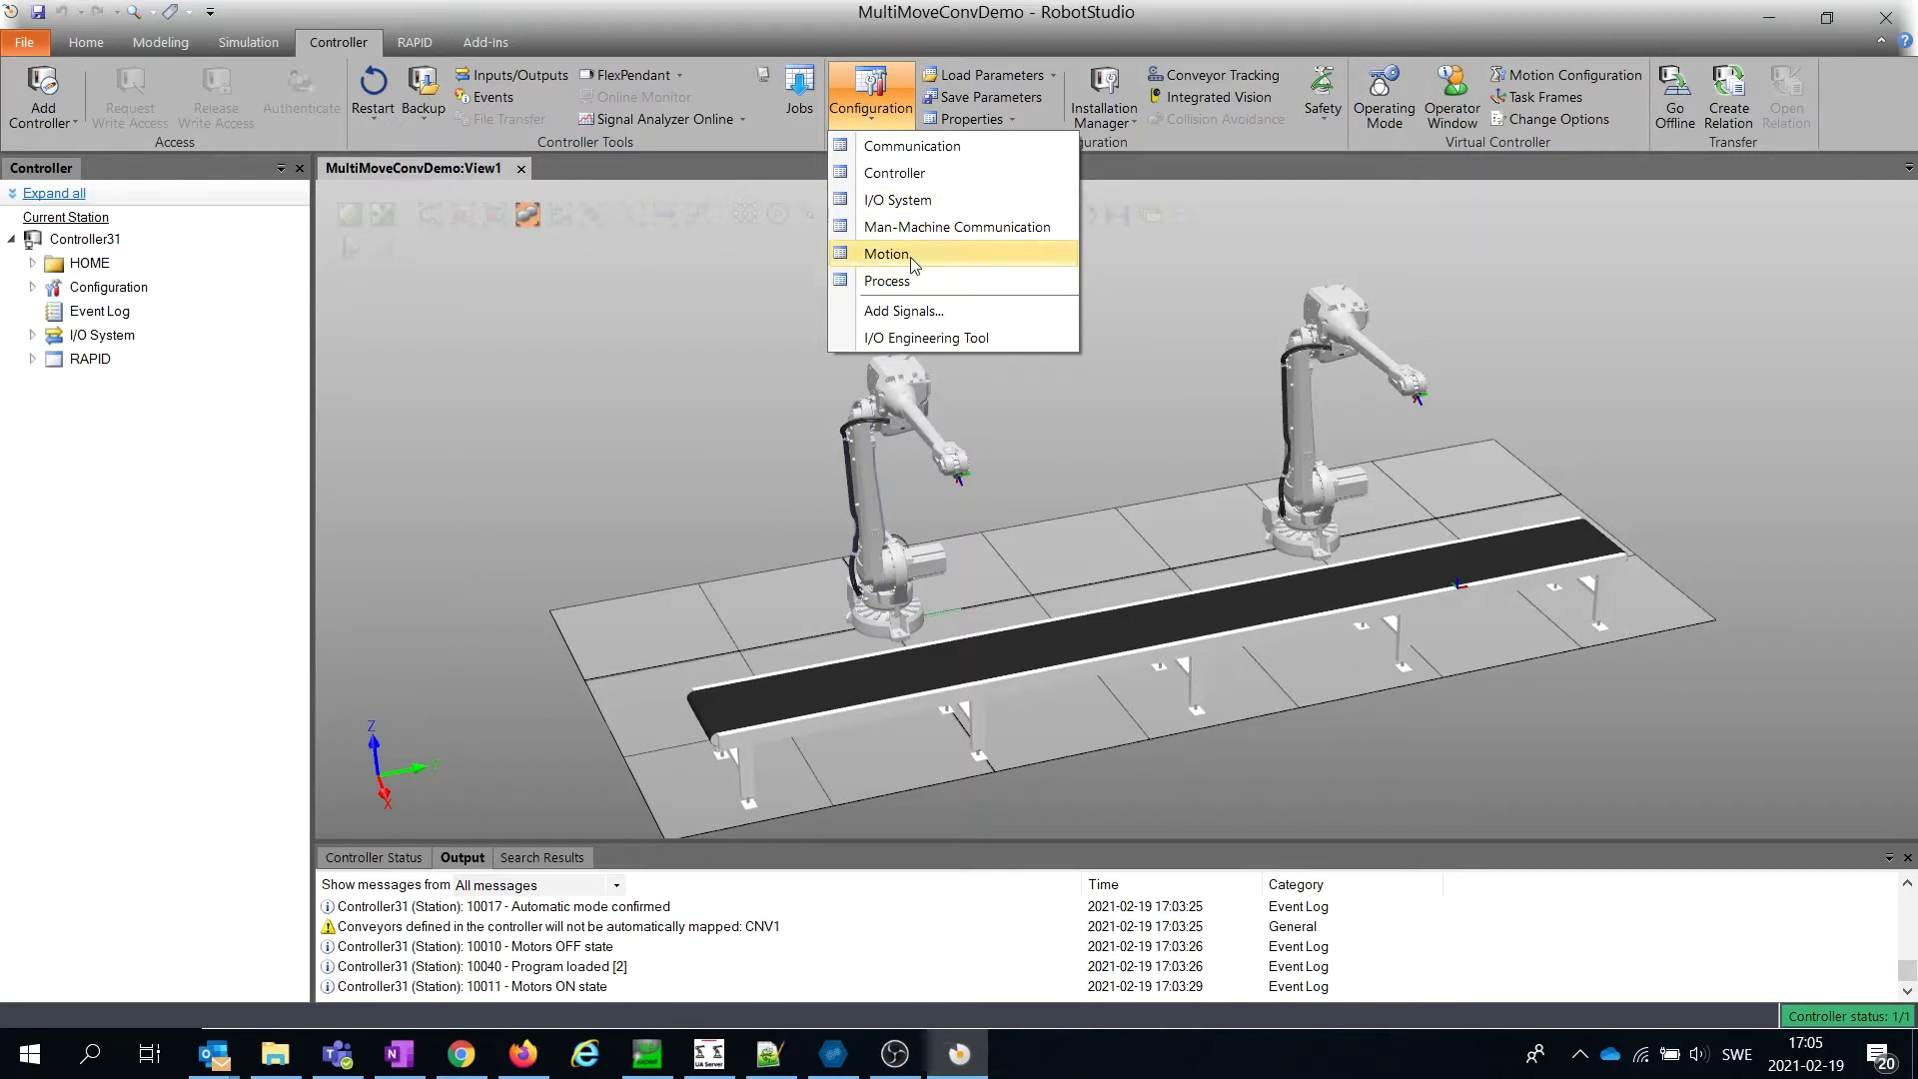
left_click(899, 173)
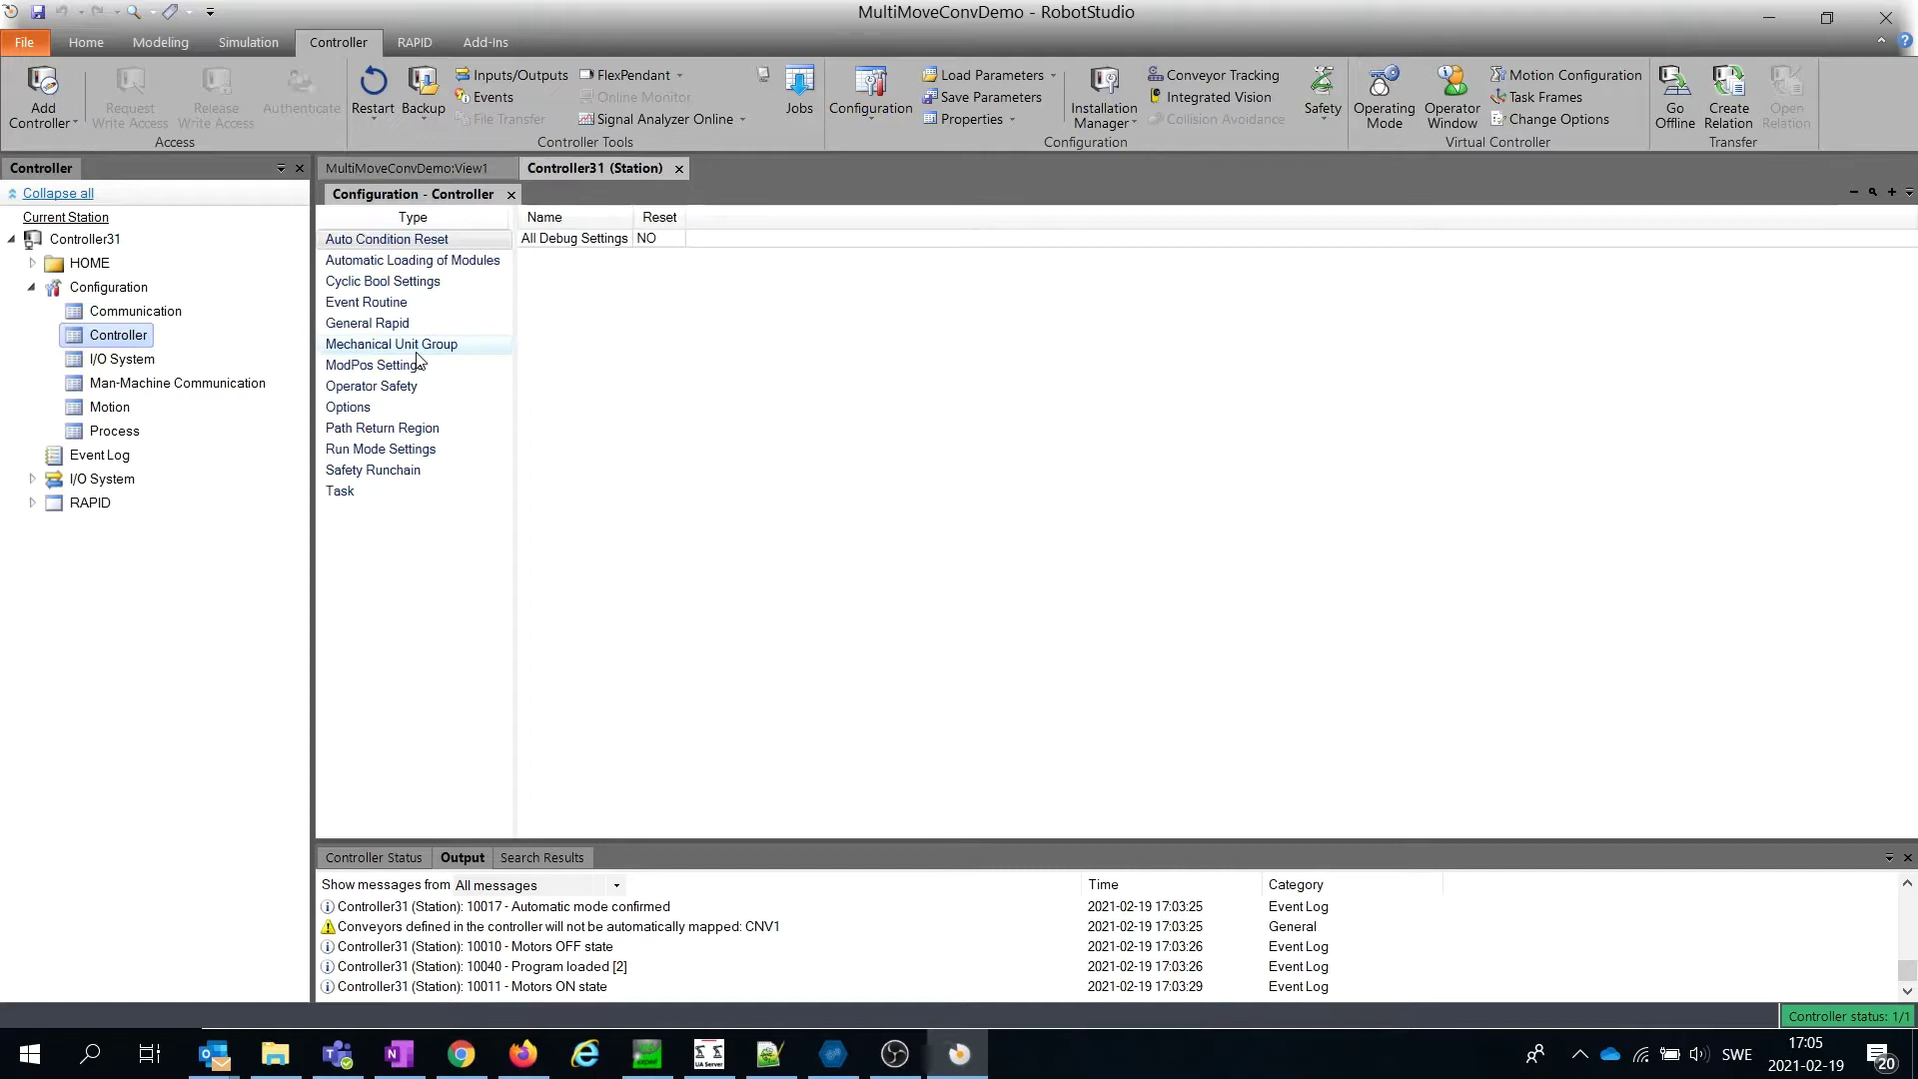
left_click(449, 355)
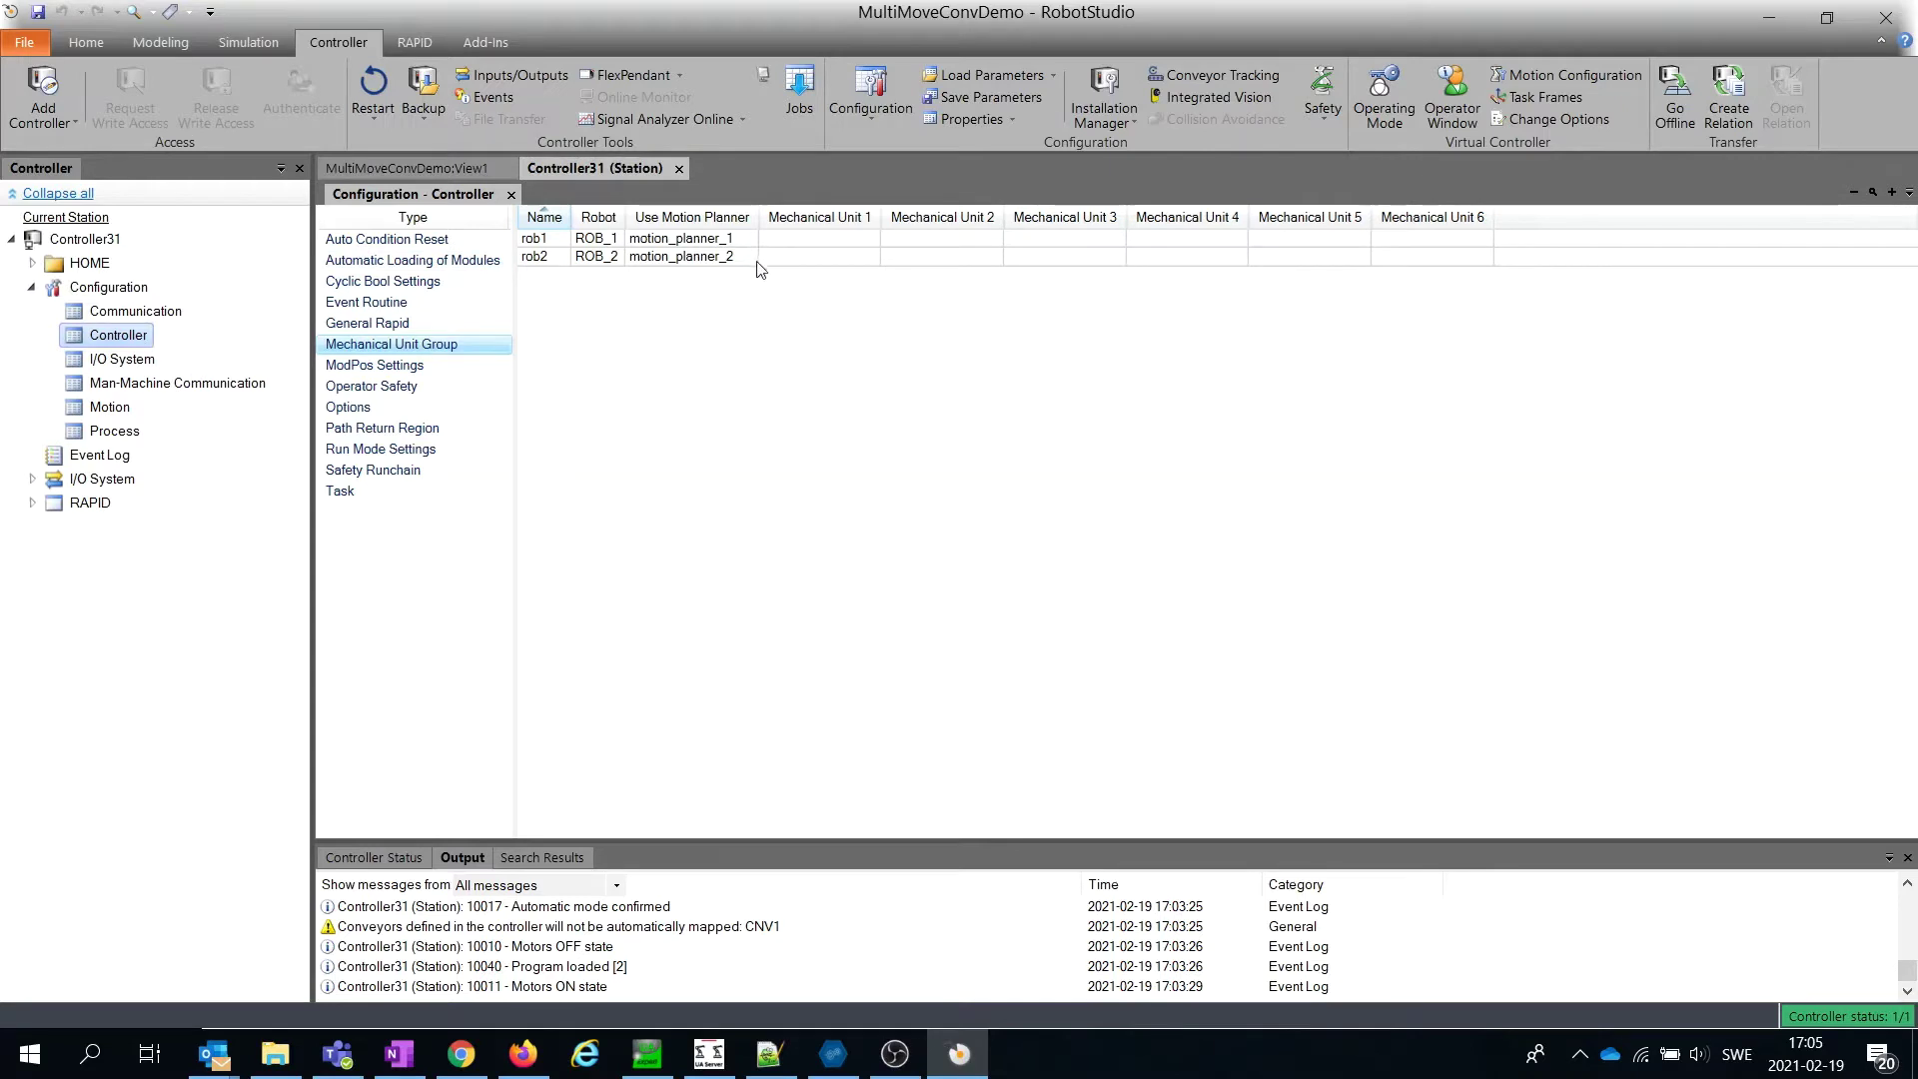
- Open the rob1 group editor, reposition it, and close it unchanged
left_click(798, 247)
right_click(799, 247)
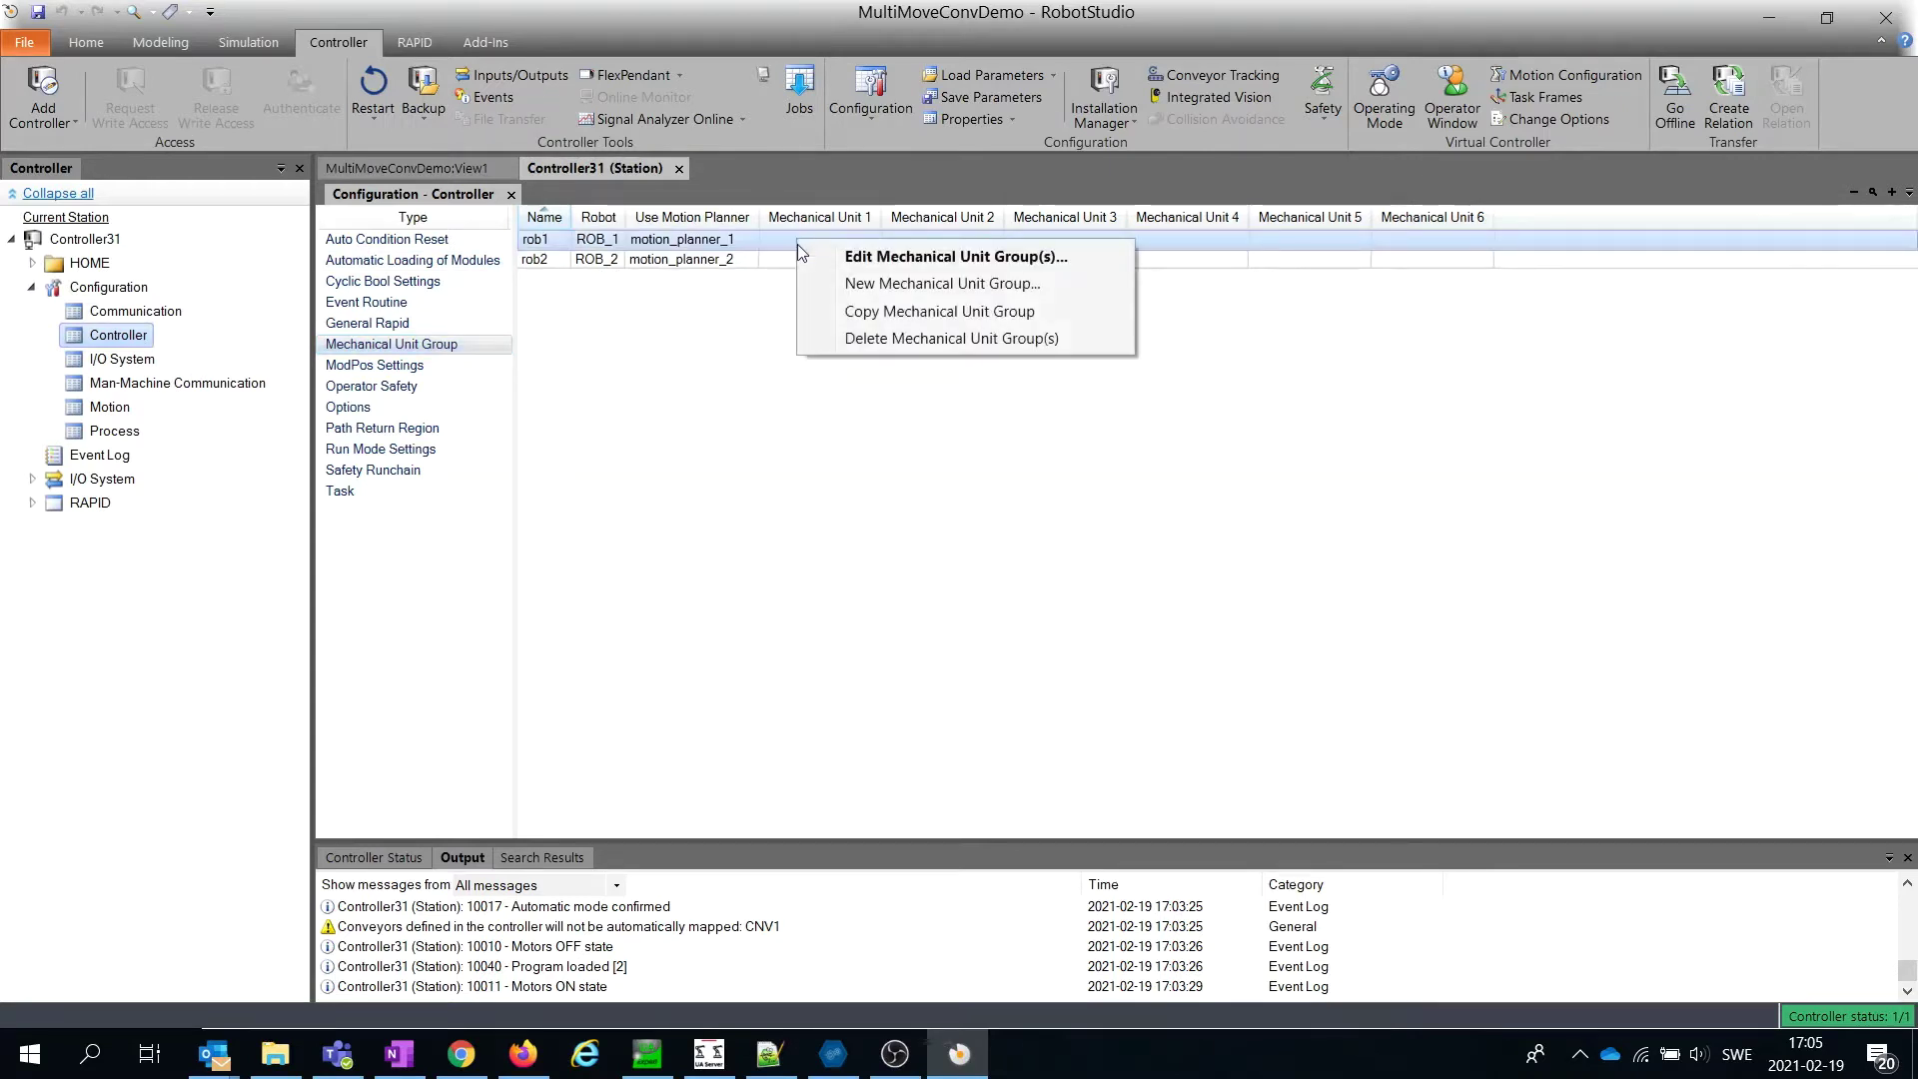
left_click(875, 262)
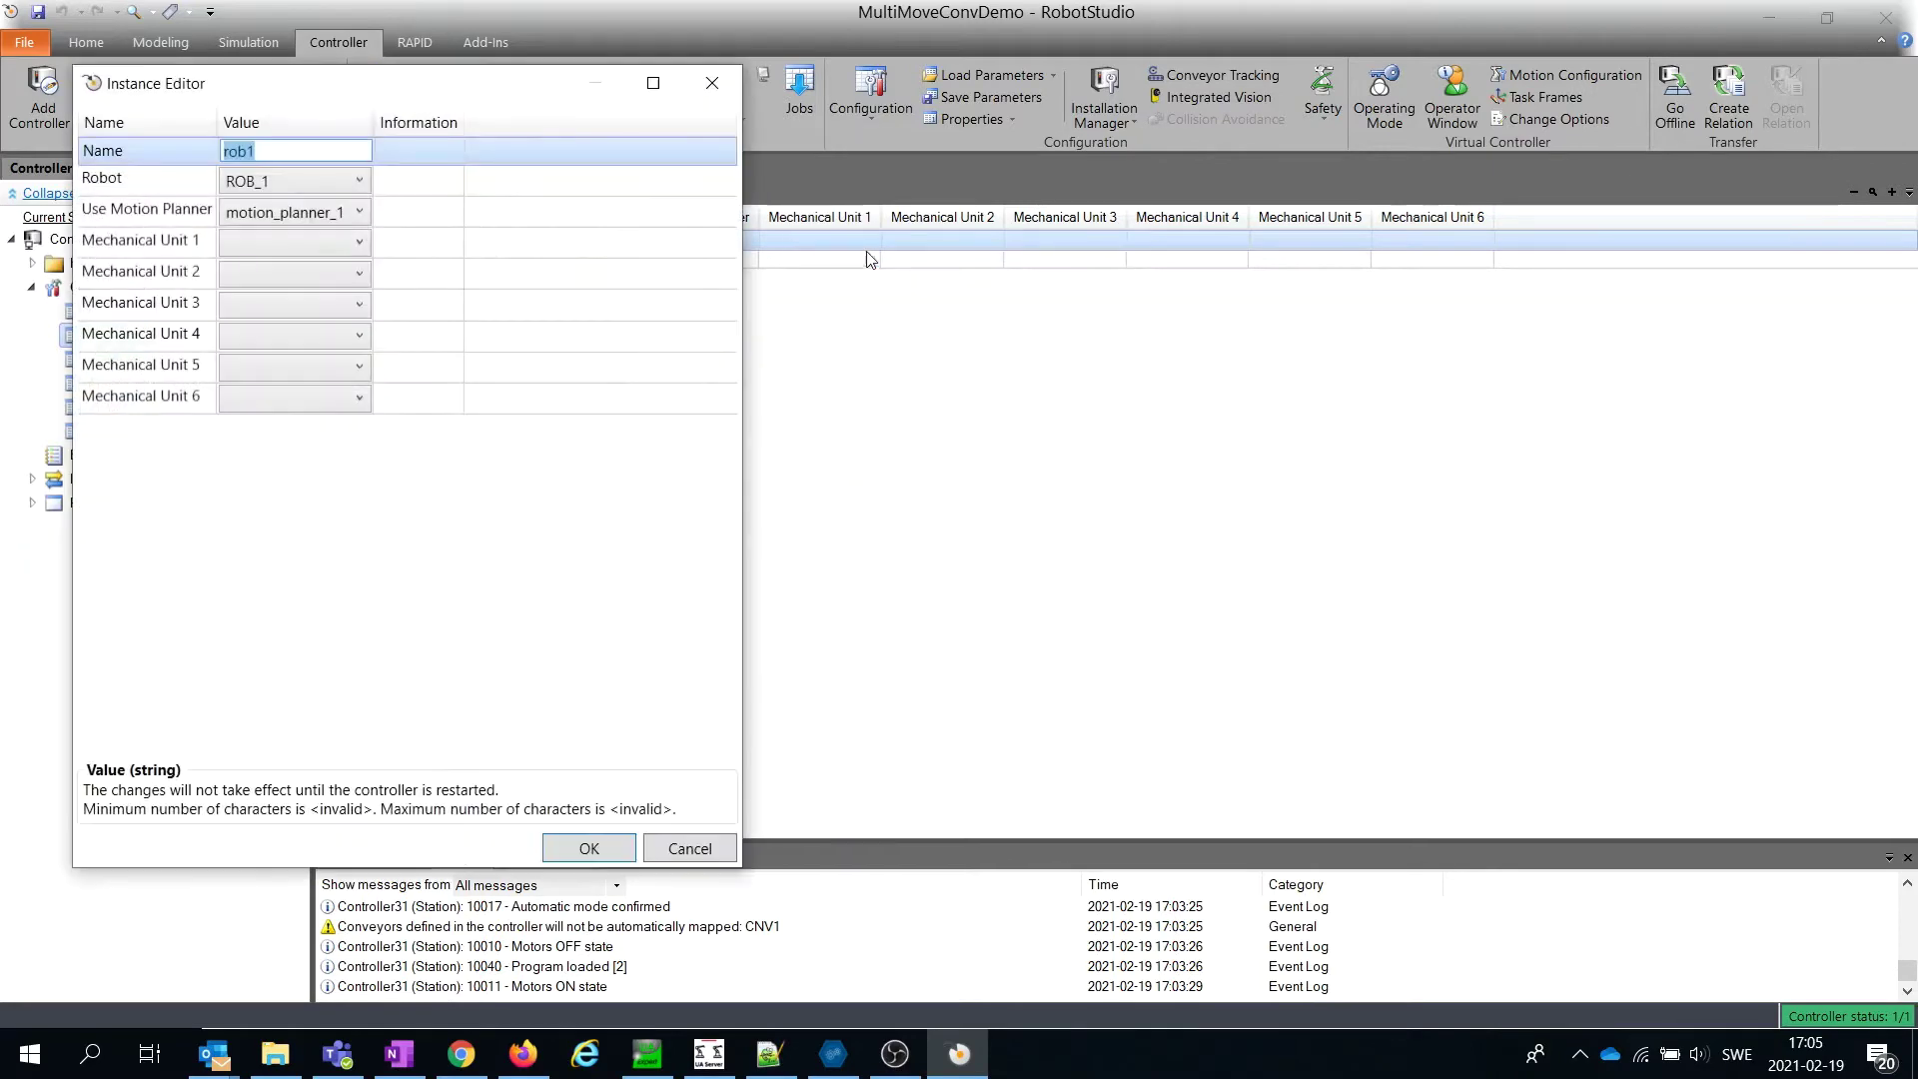
left_click_drag(525, 71, 906, 427)
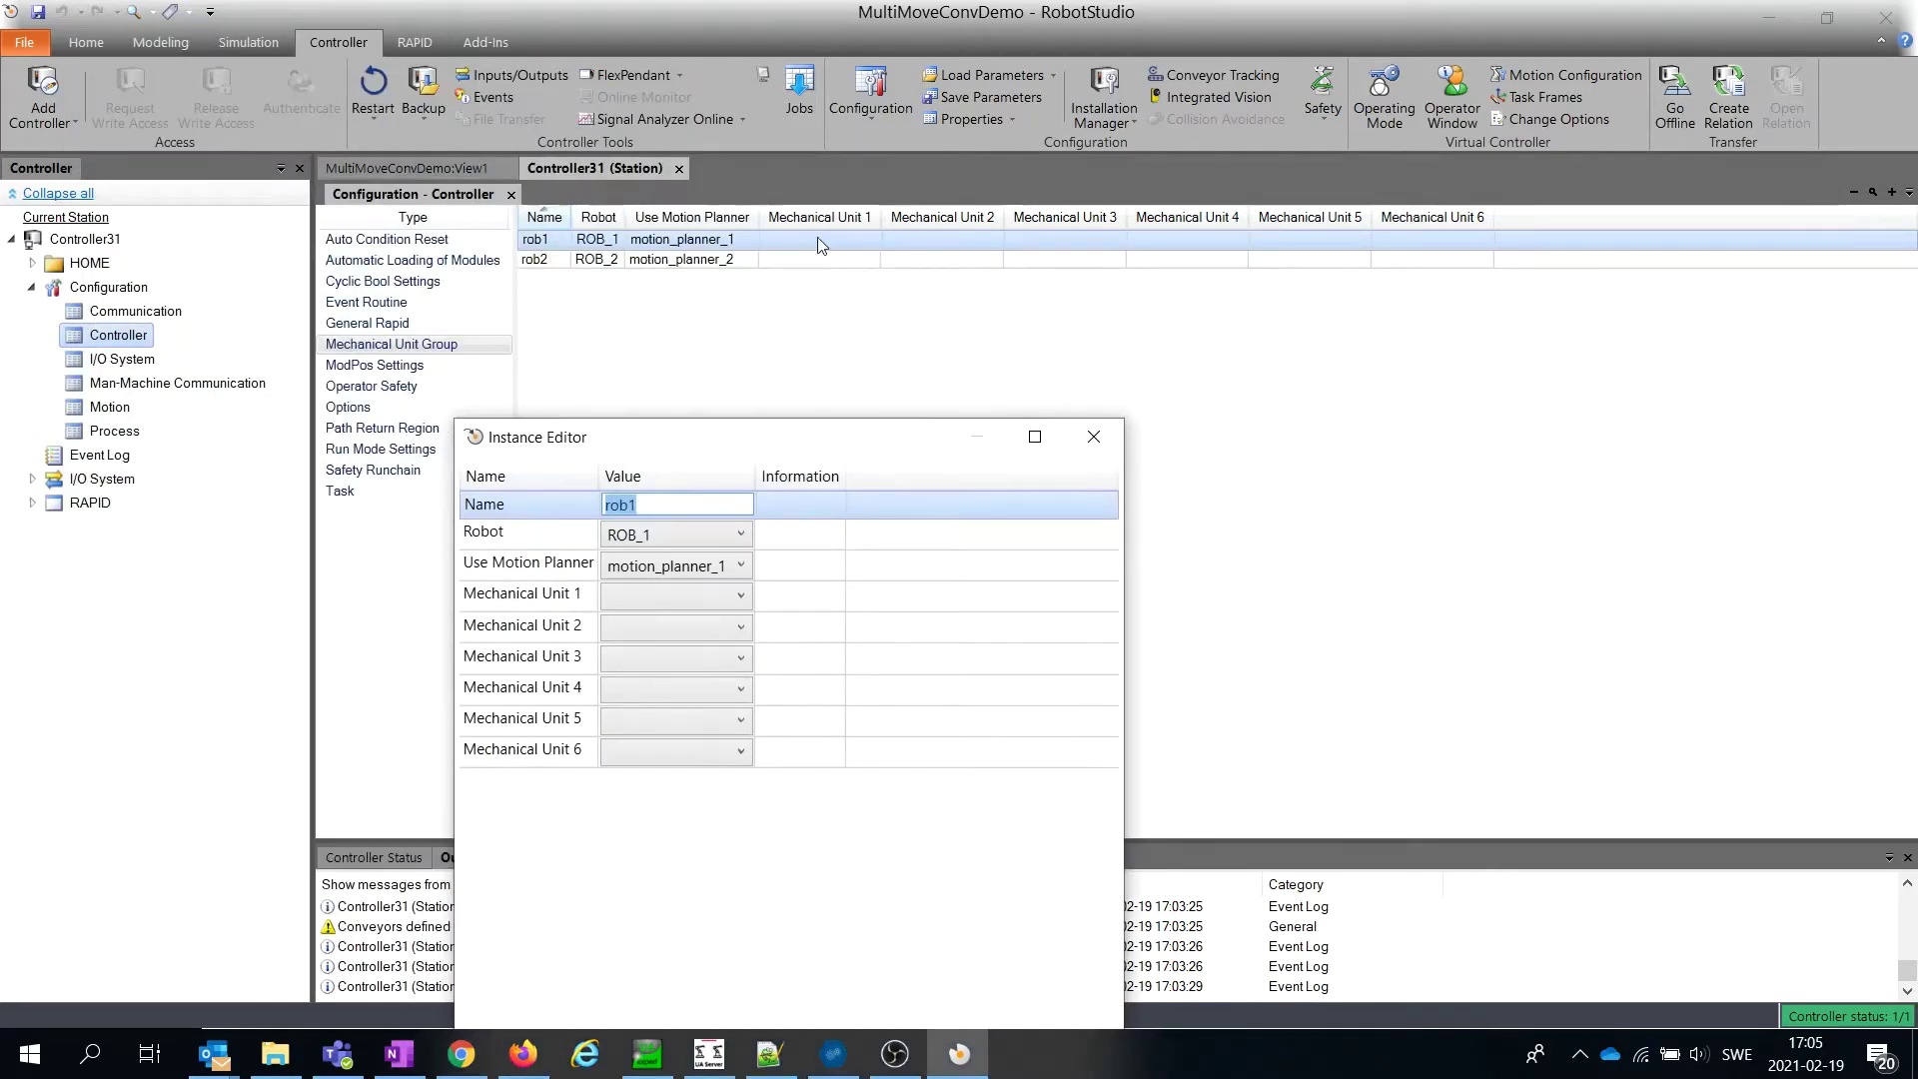
left_click(1095, 436)
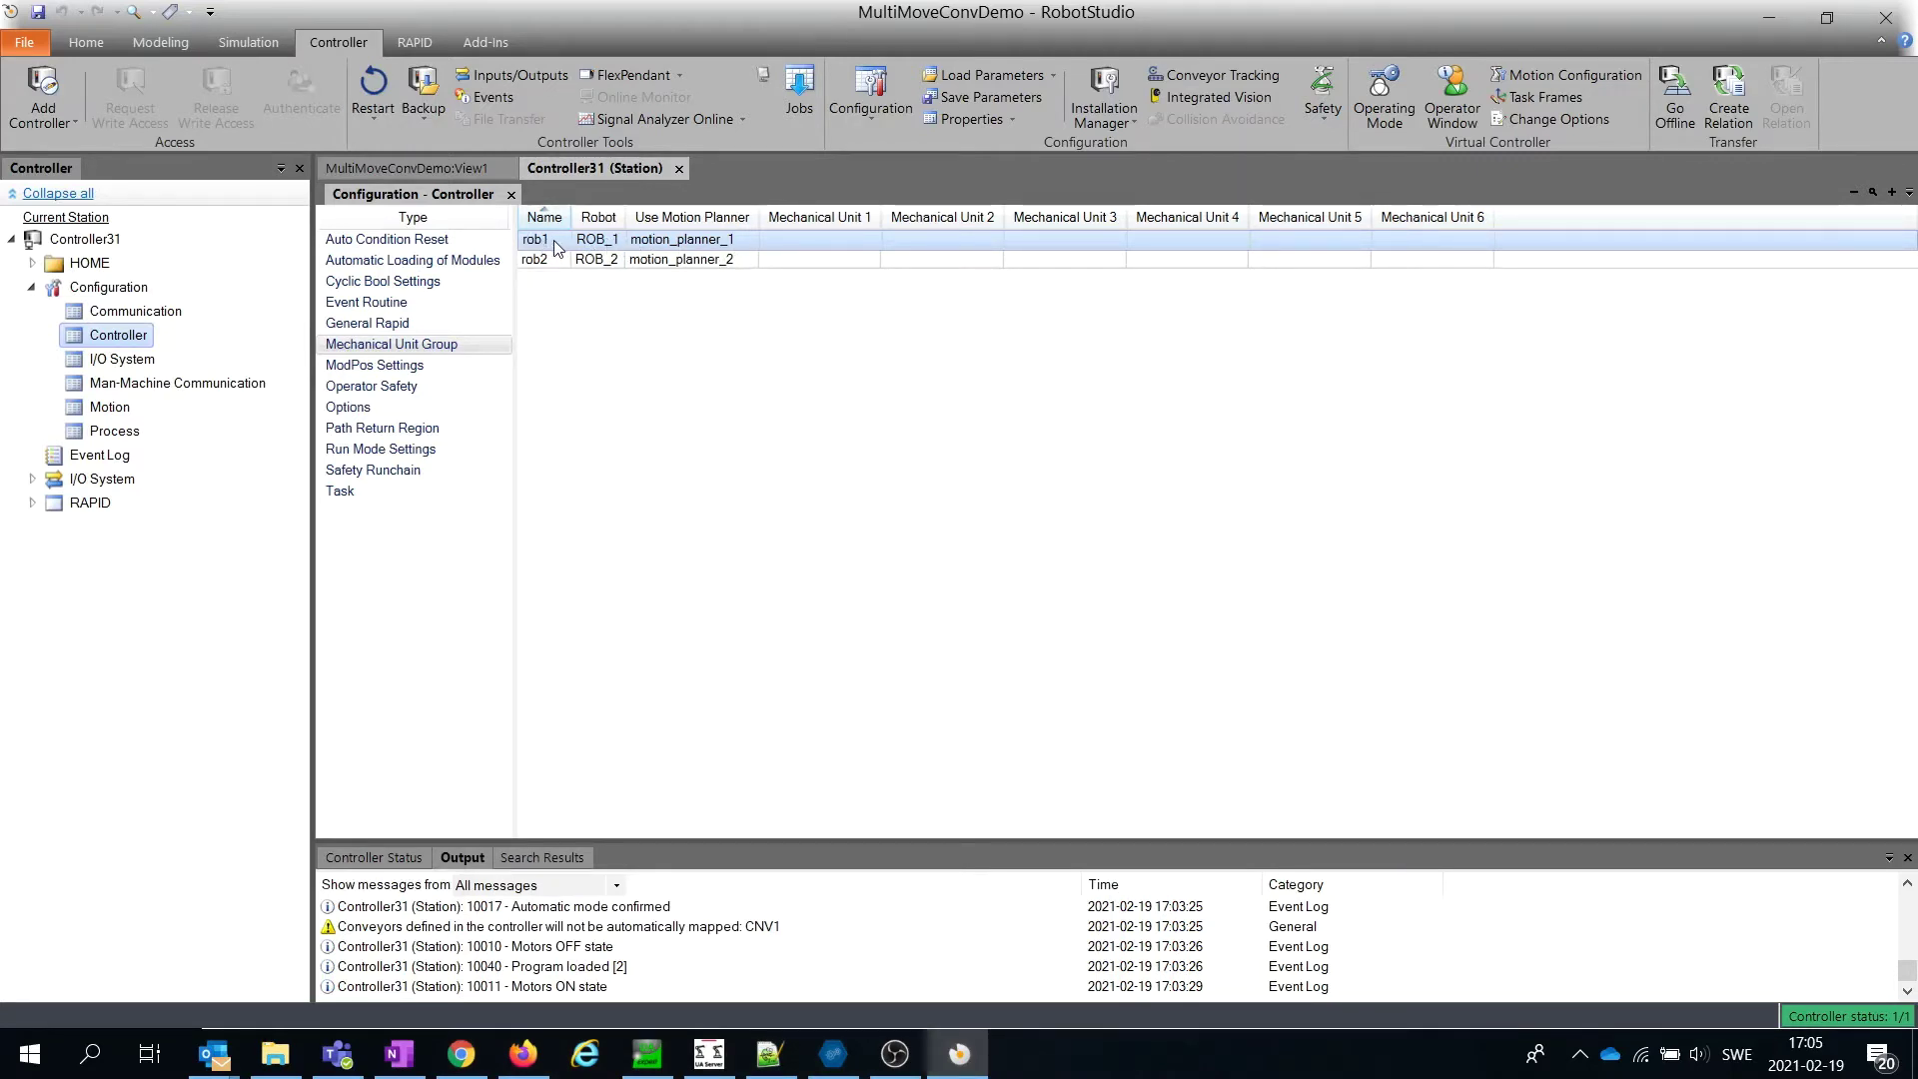
- Set rob1's Mechanical Unit 1 to CNV1, confirm, and acknowledge the restart notice
right_click(796, 240)
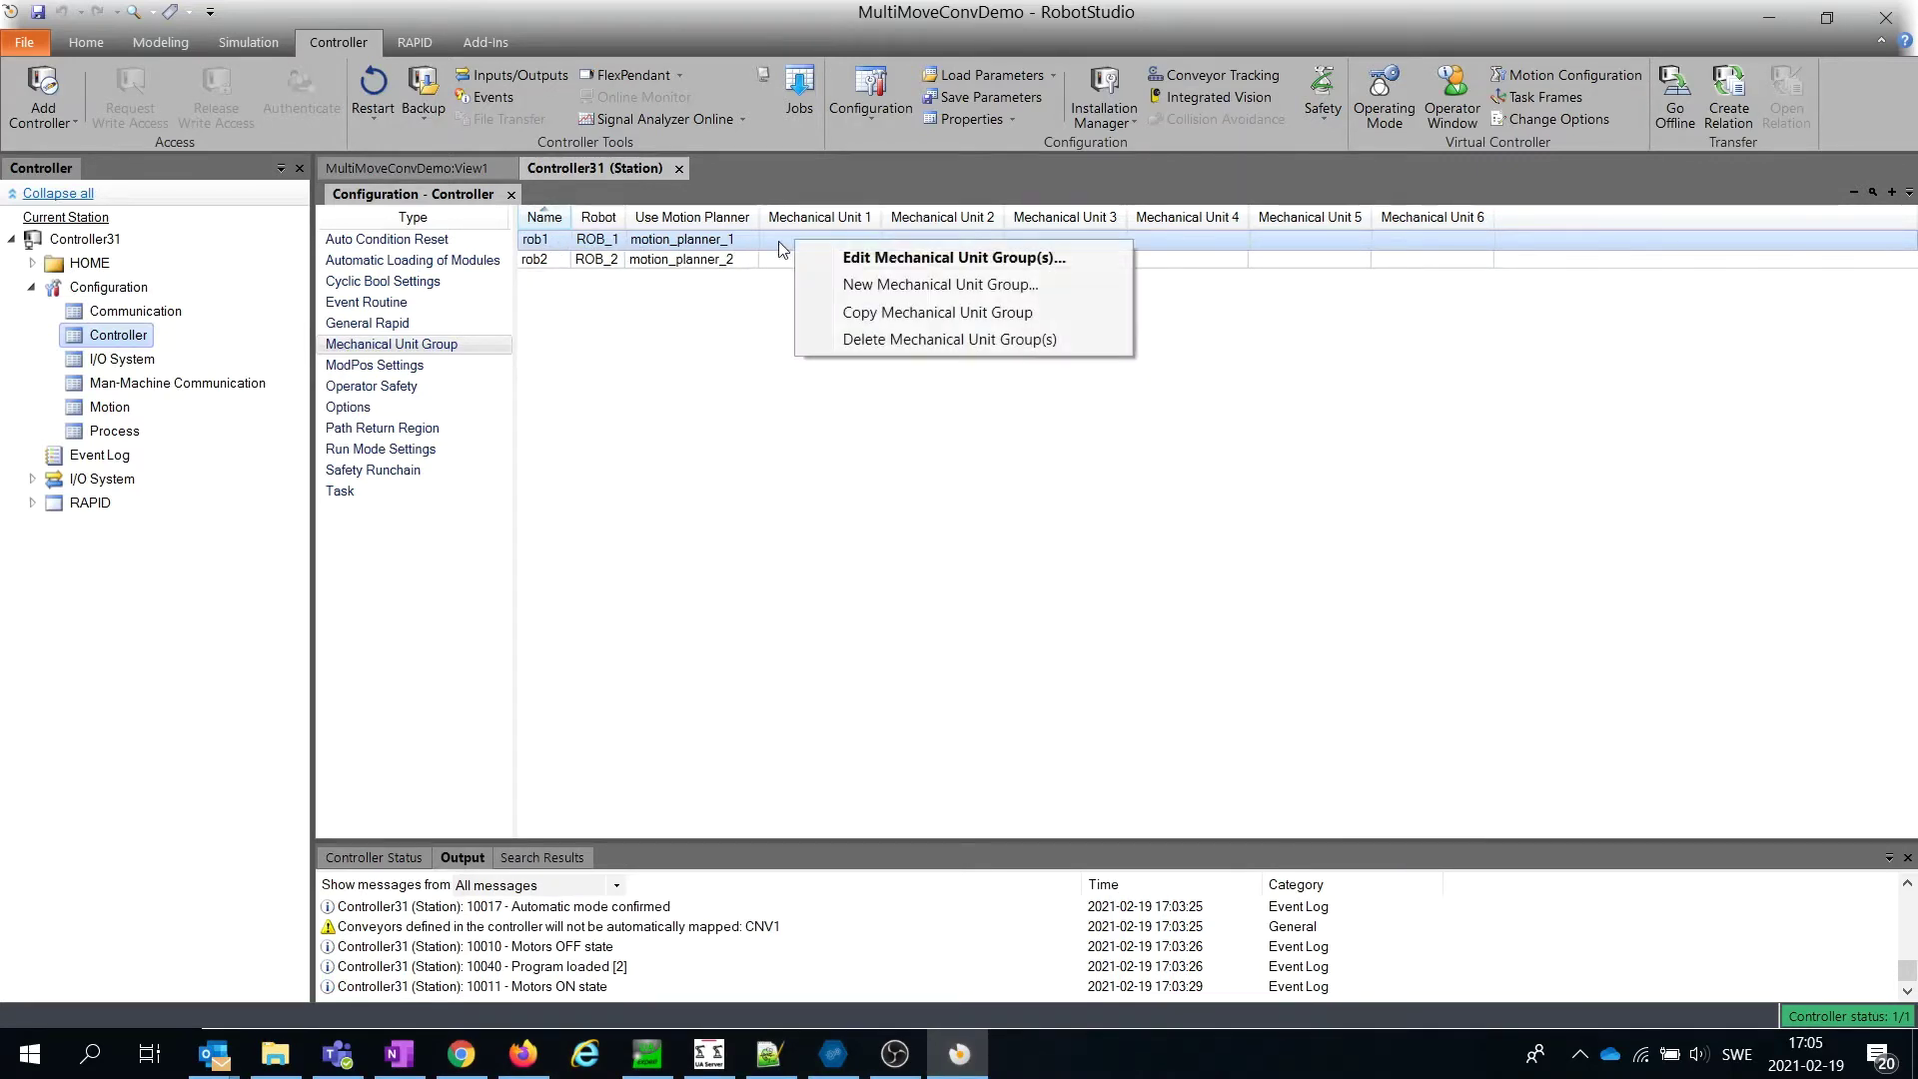
left_click(890, 268)
left_click(402, 309)
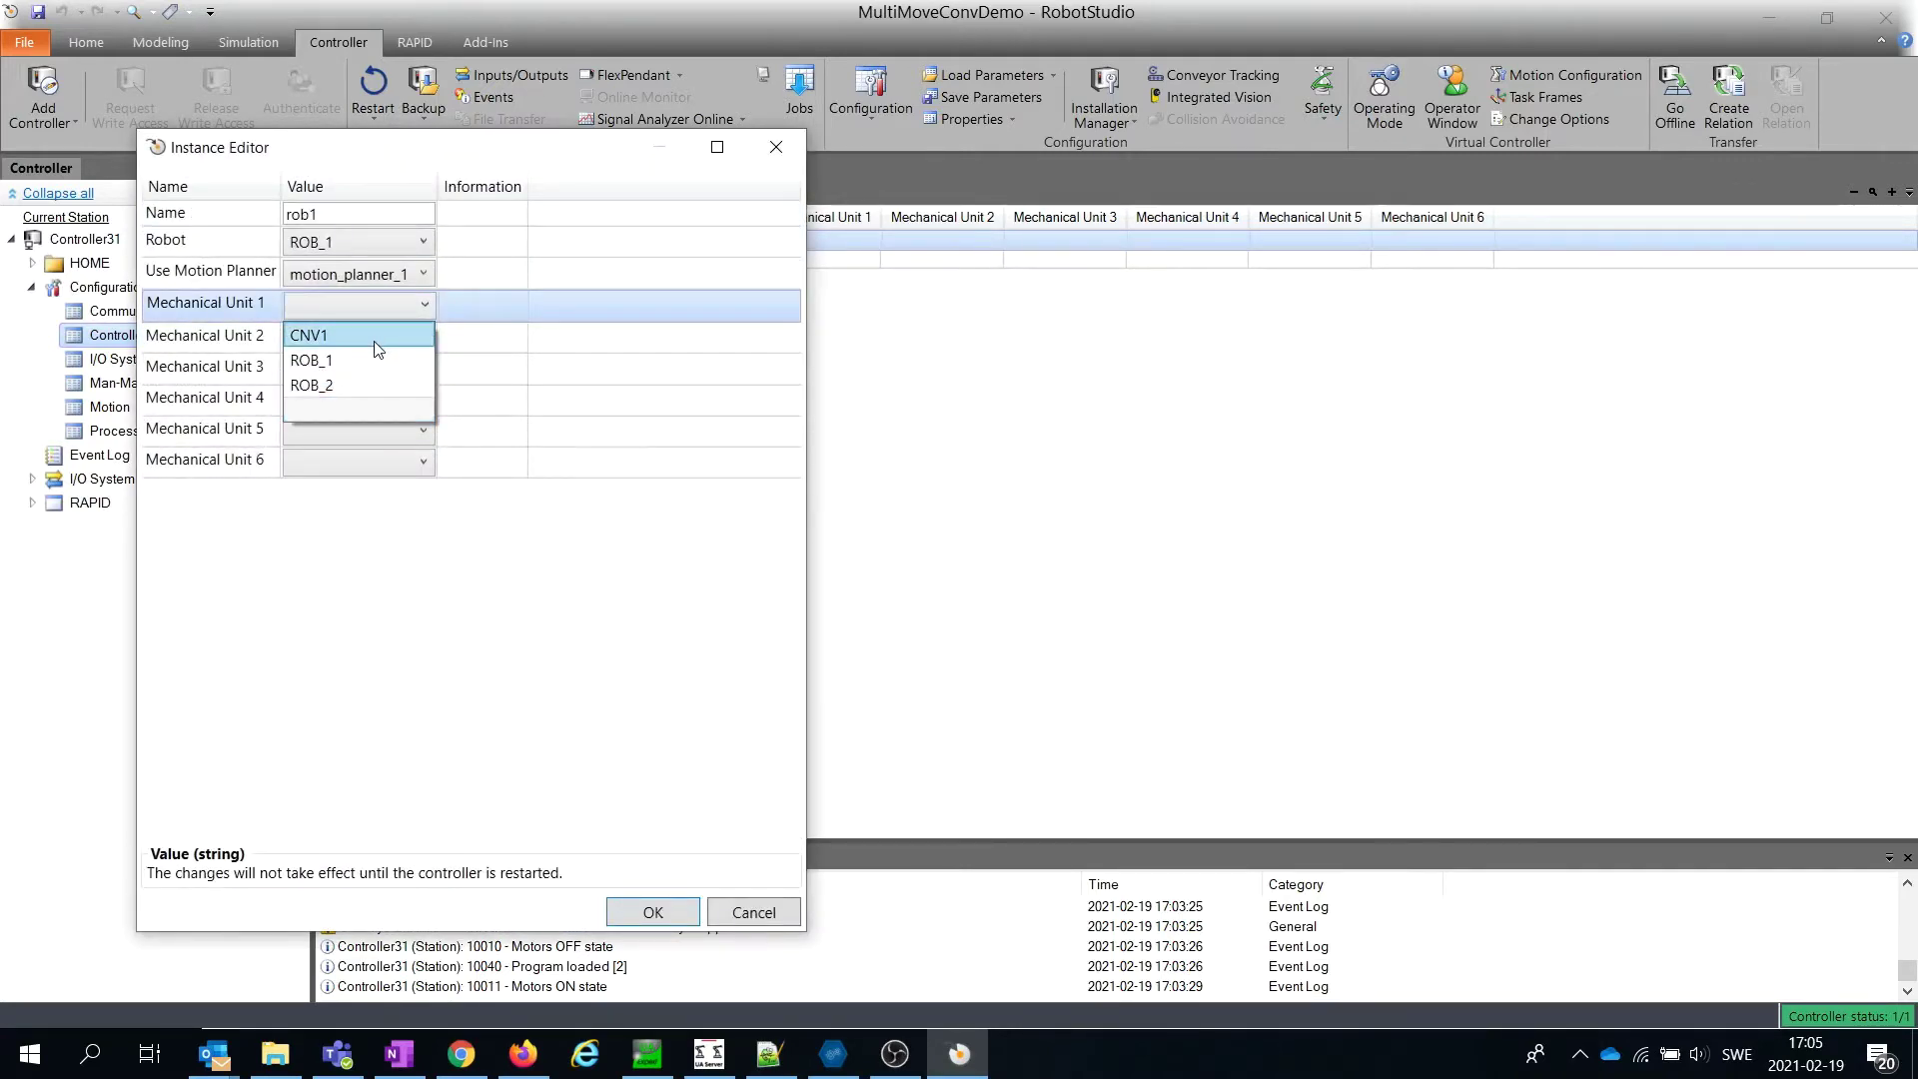
left_click(375, 349)
left_click(651, 910)
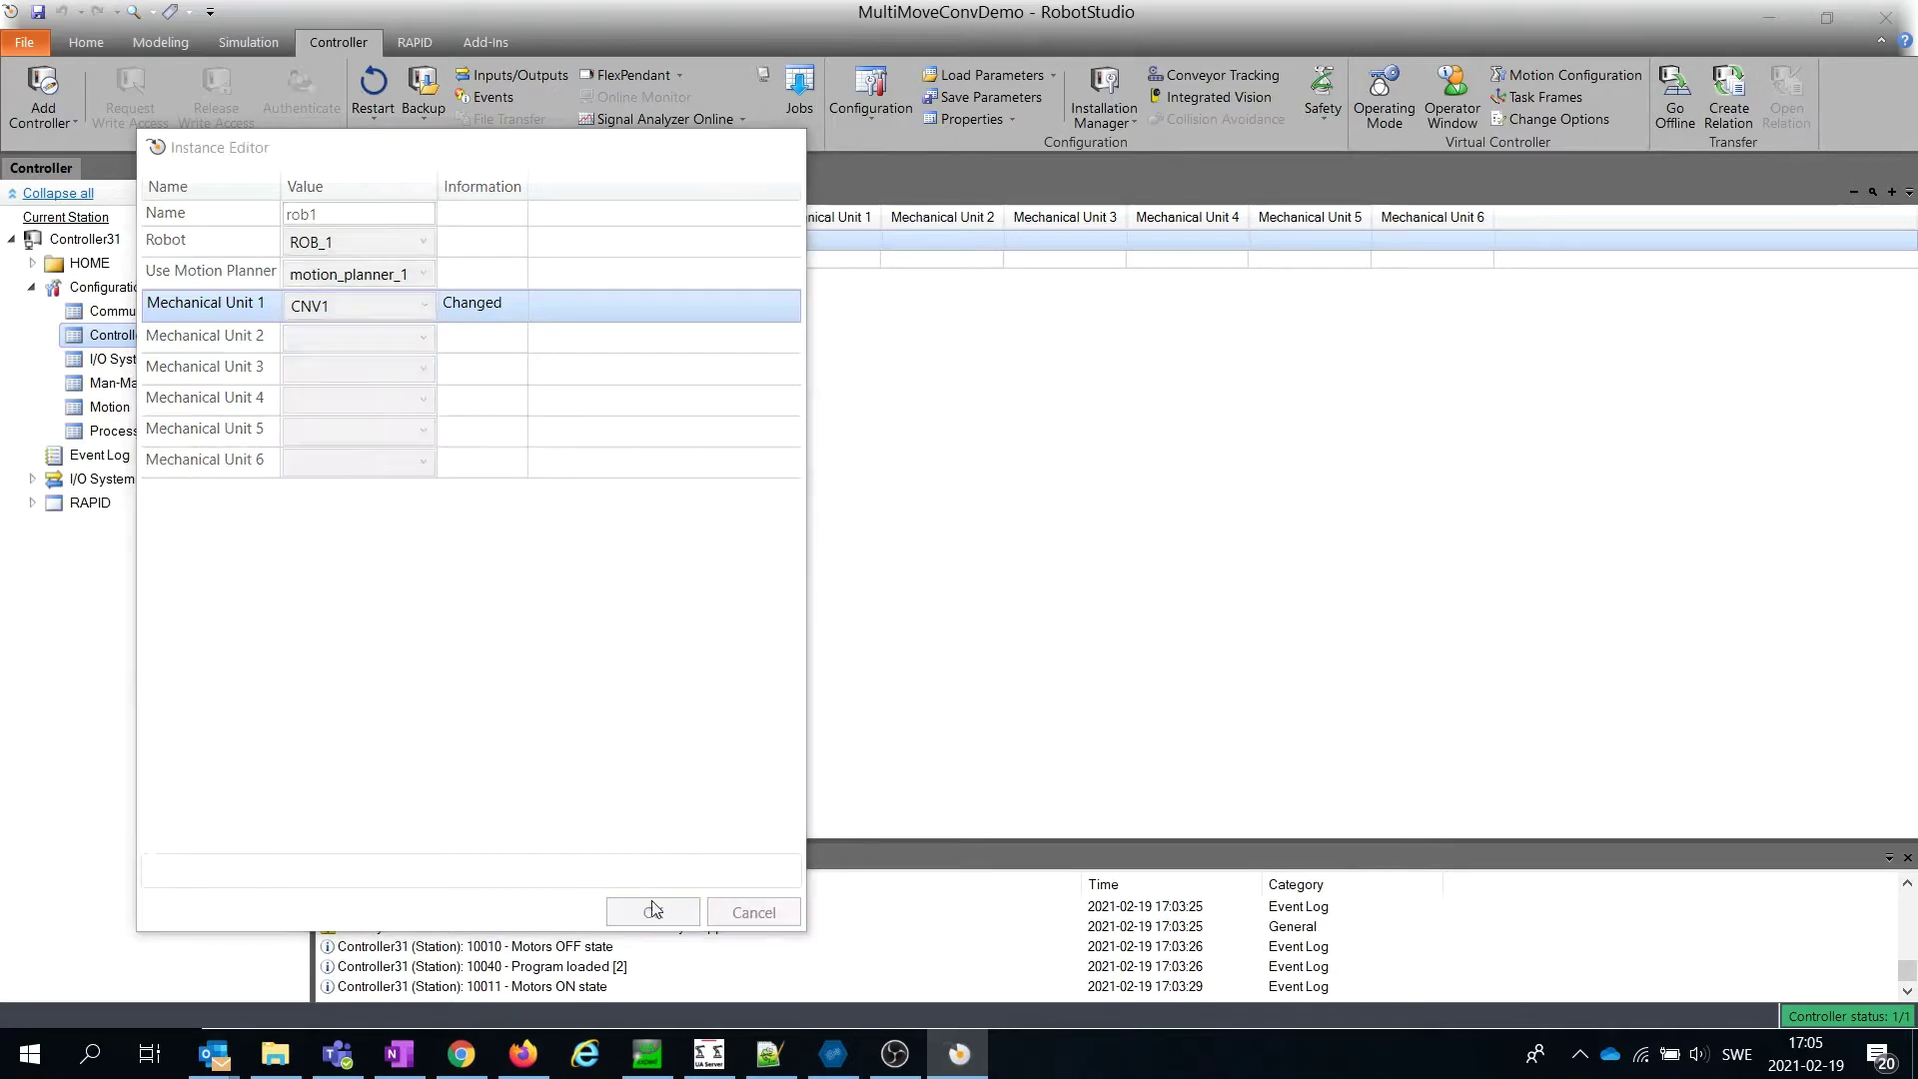
left_click(1125, 560)
- Open the rob2 group editor and browse Mechanical Unit 1 choices without selecting one
left_click(786, 264)
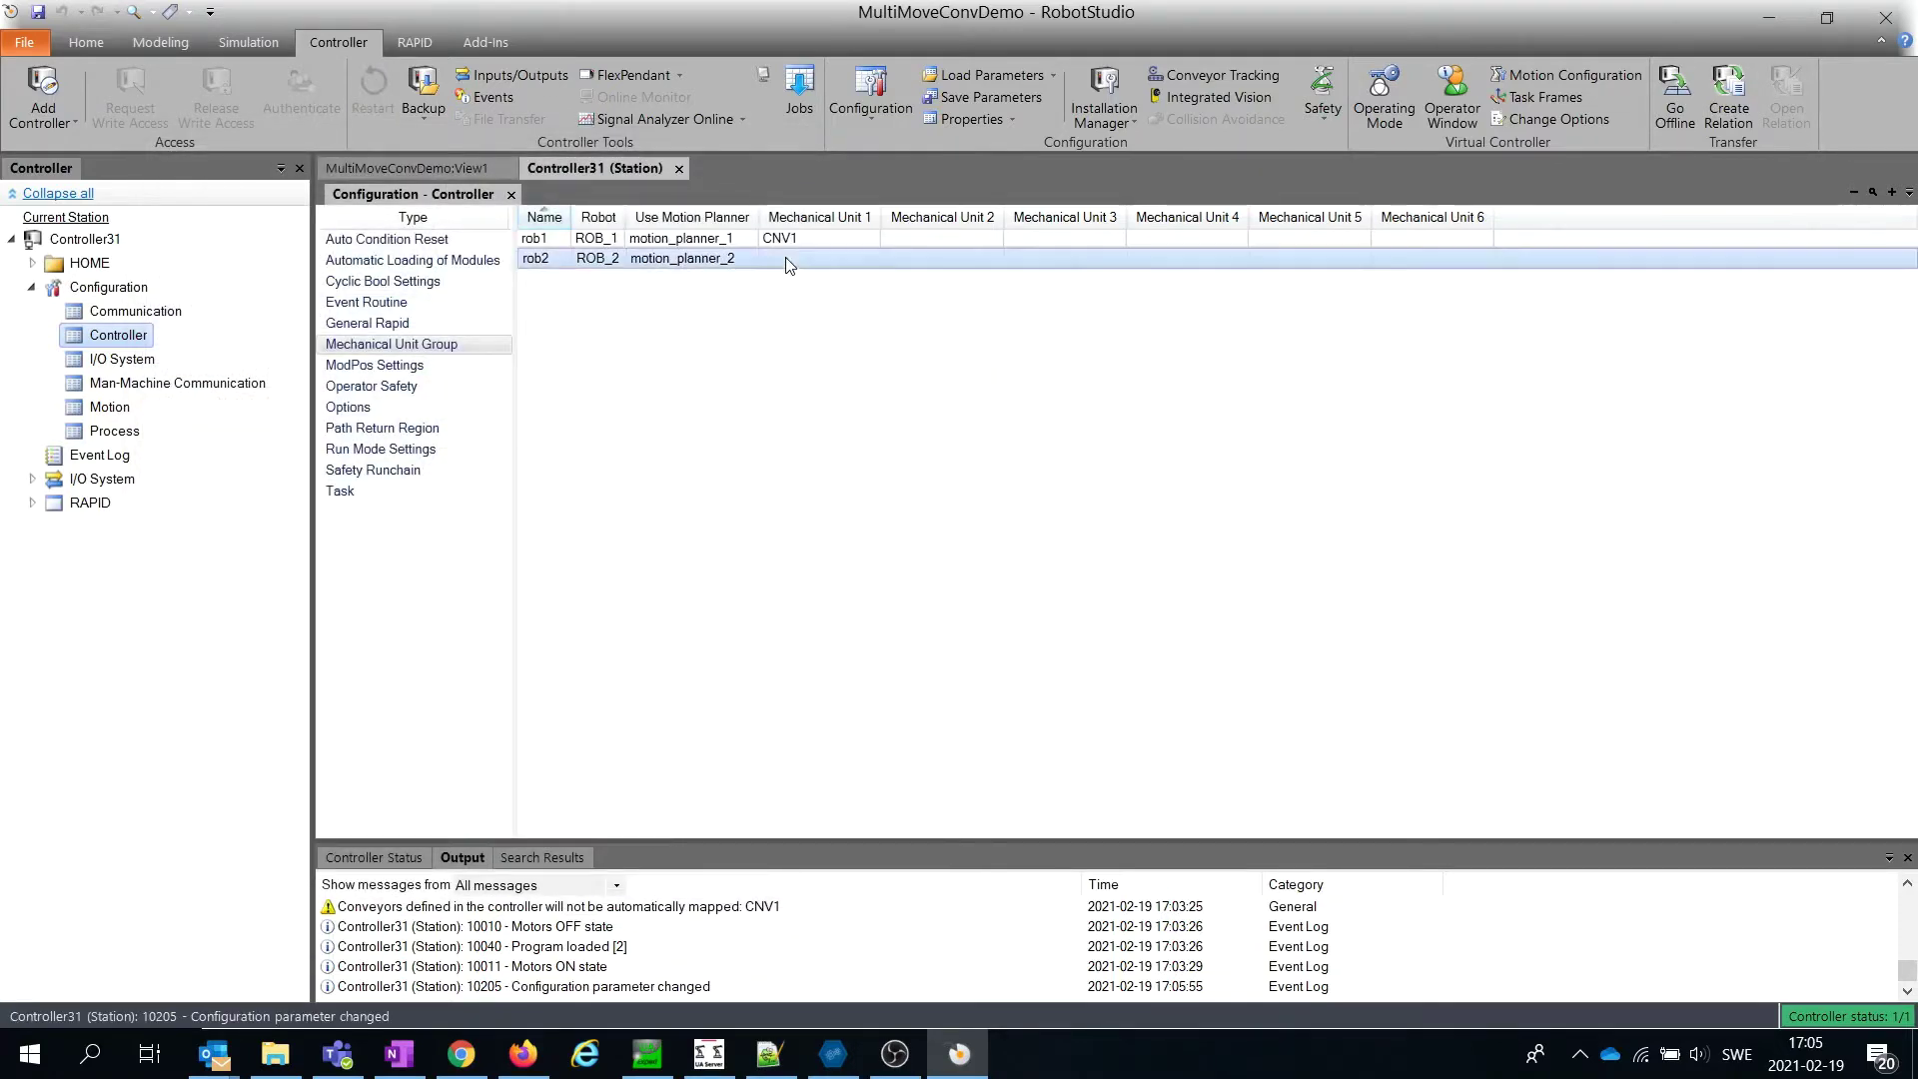
right_click(785, 264)
left_click(886, 278)
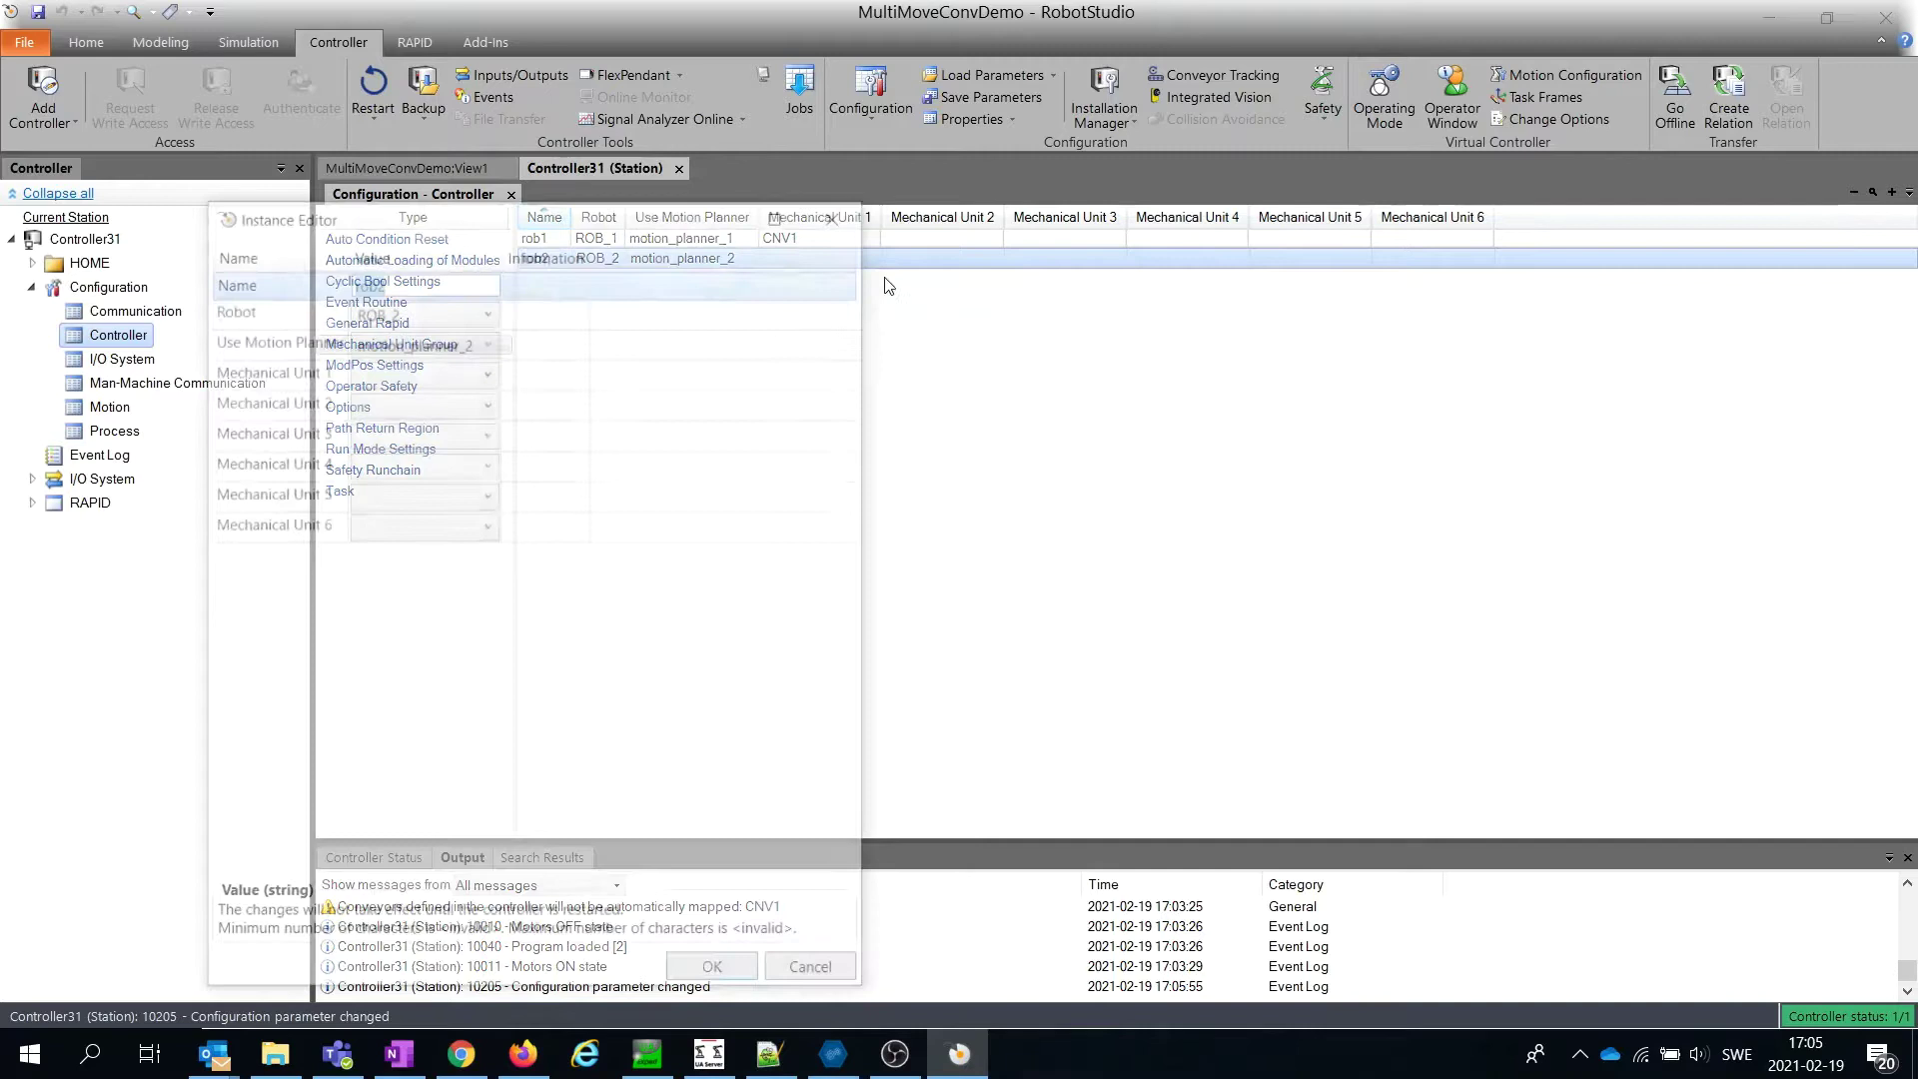
left_click(489, 371)
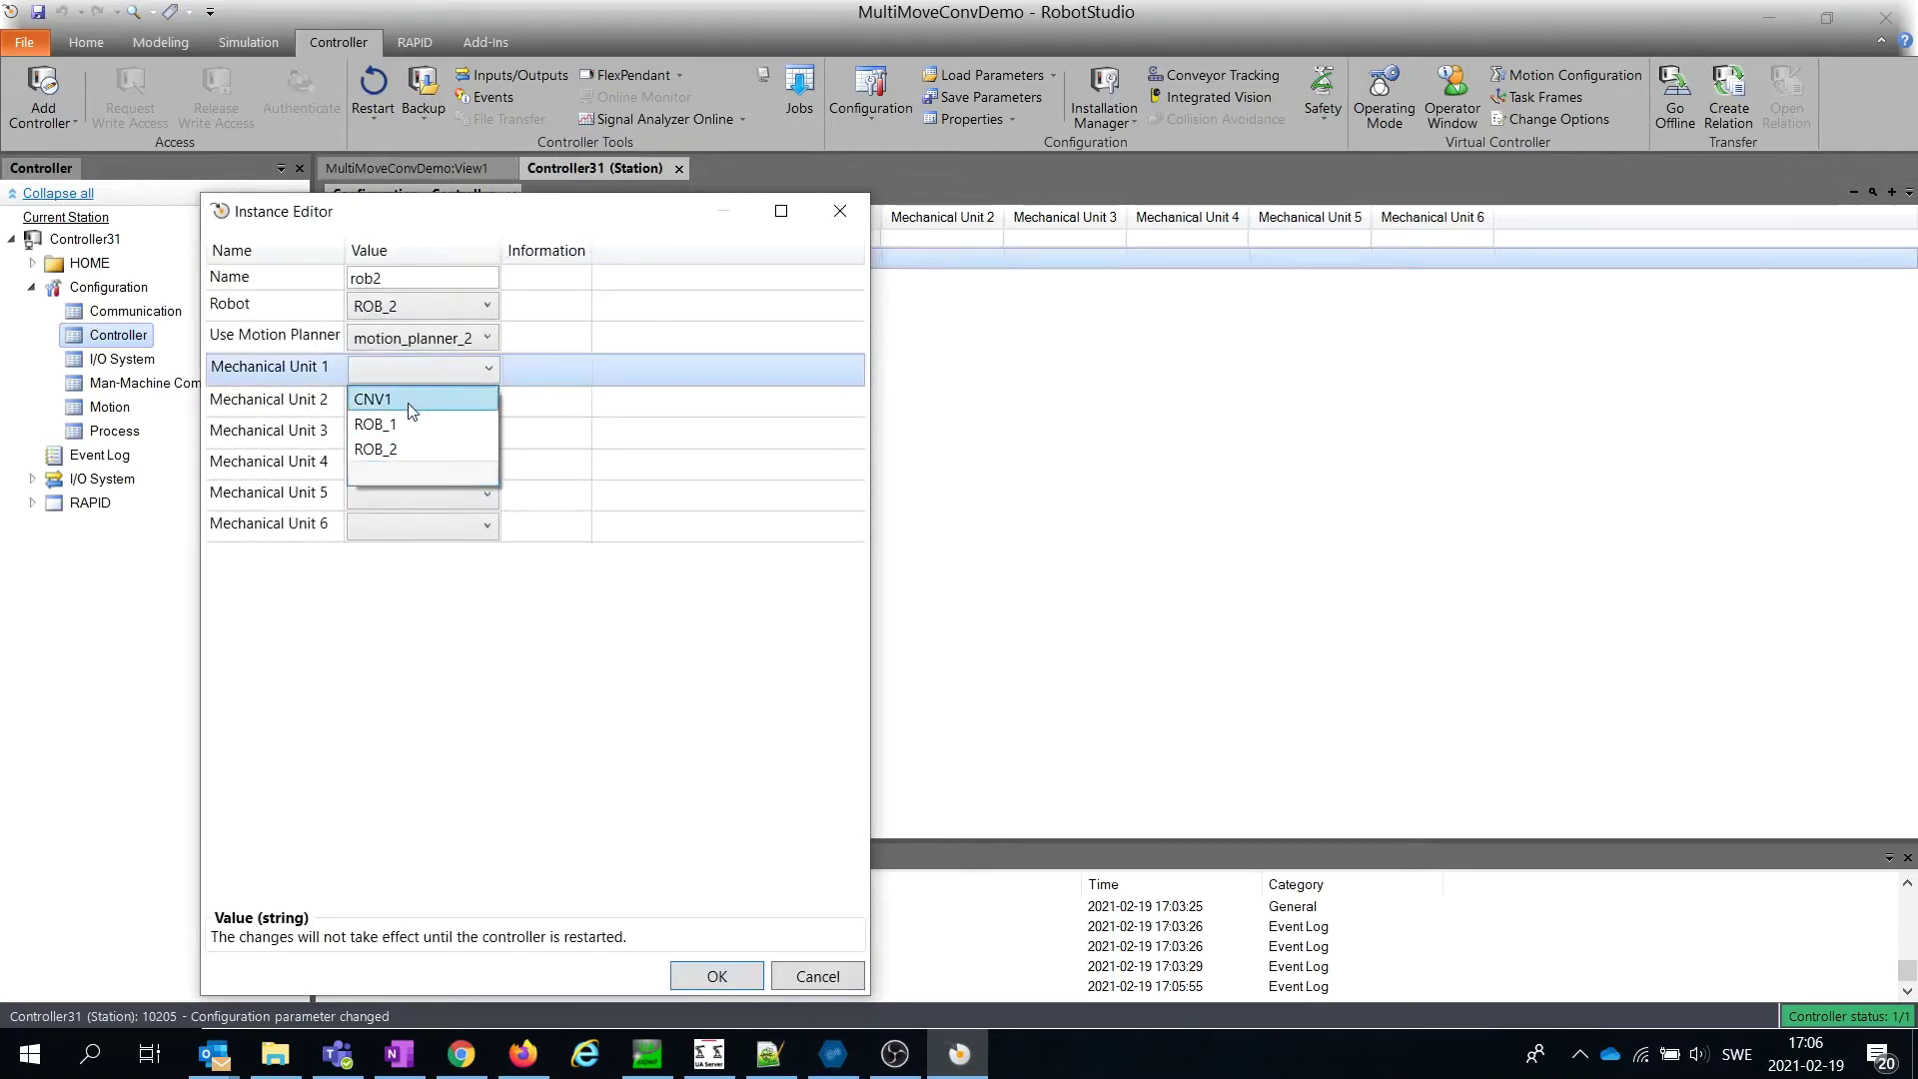
left_click(421, 213)
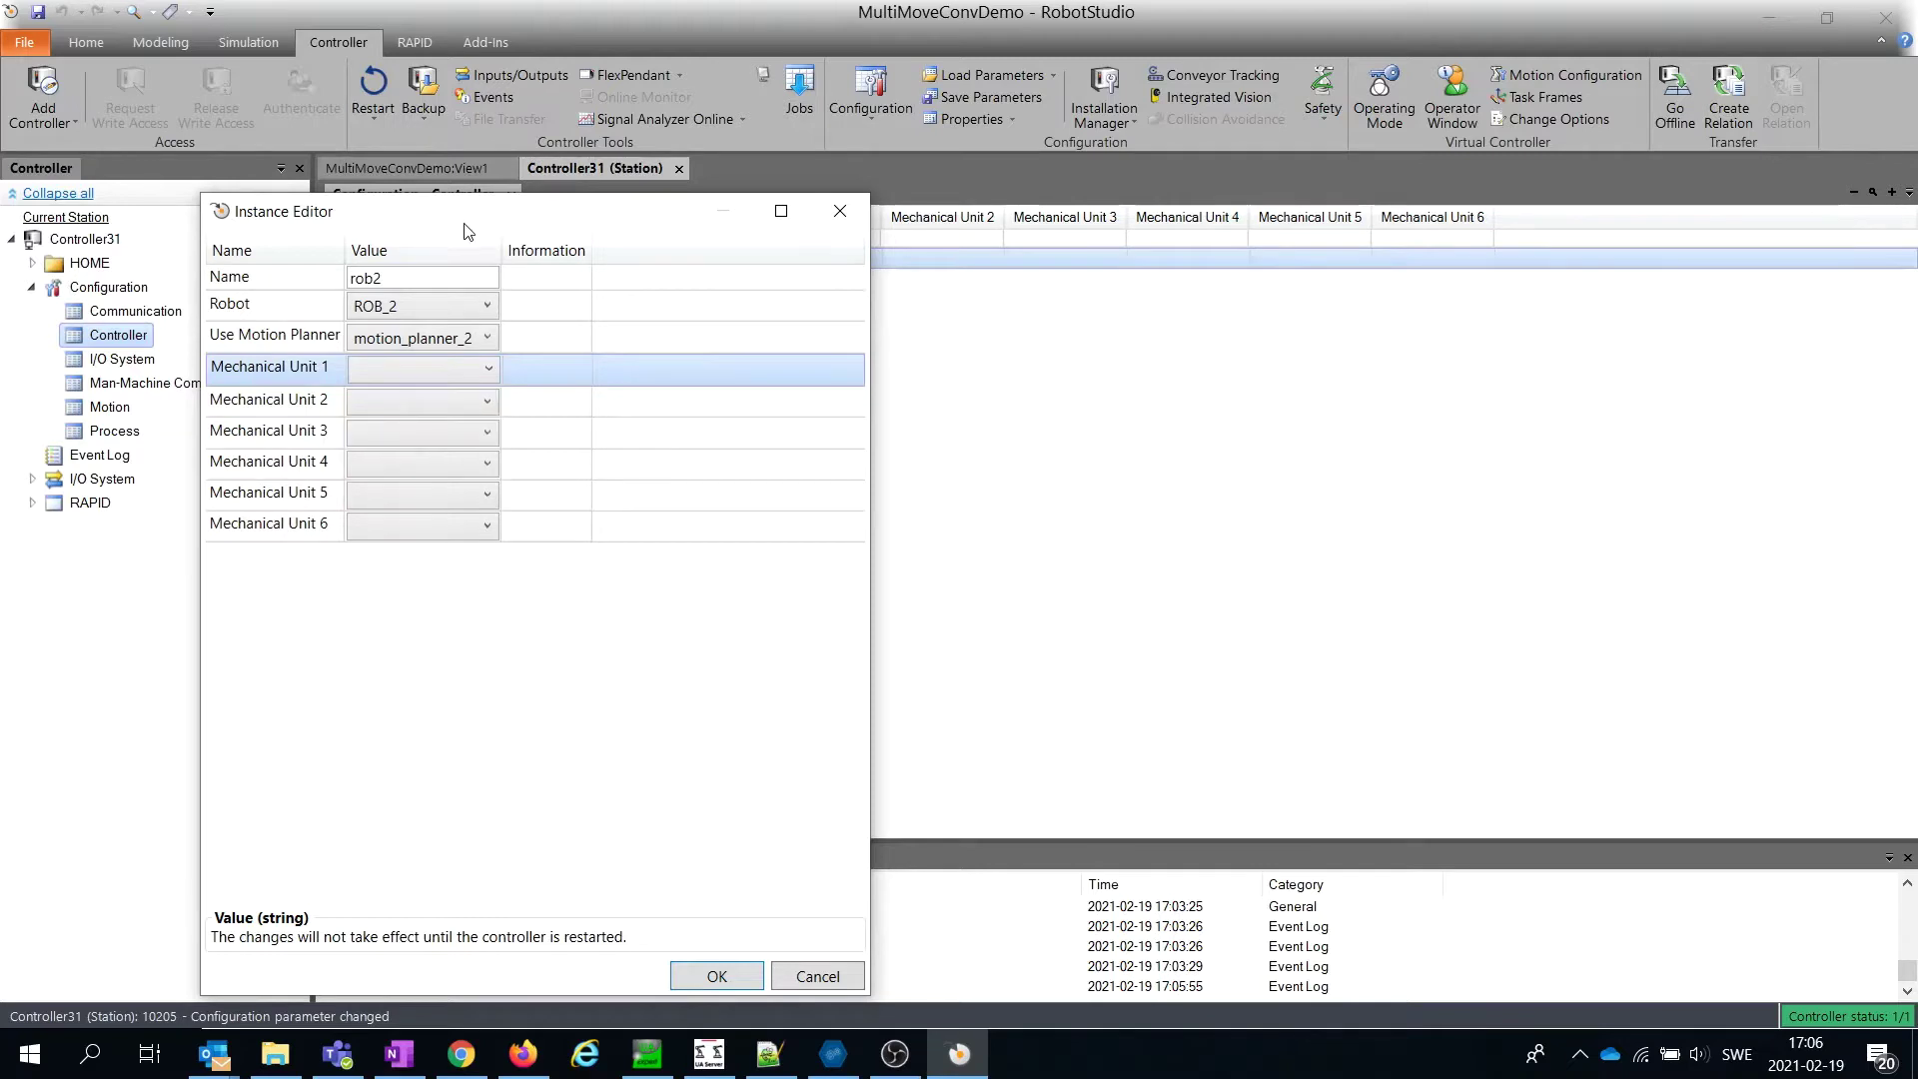
- Leave rob2's Mechanical Unit 1 empty, confirm, and warm-restart Controller31
mouse_move(402, 212)
left_mouse_down()
mouse_move(776, 236)
mouse_move(1164, 182)
left_mouse_up()
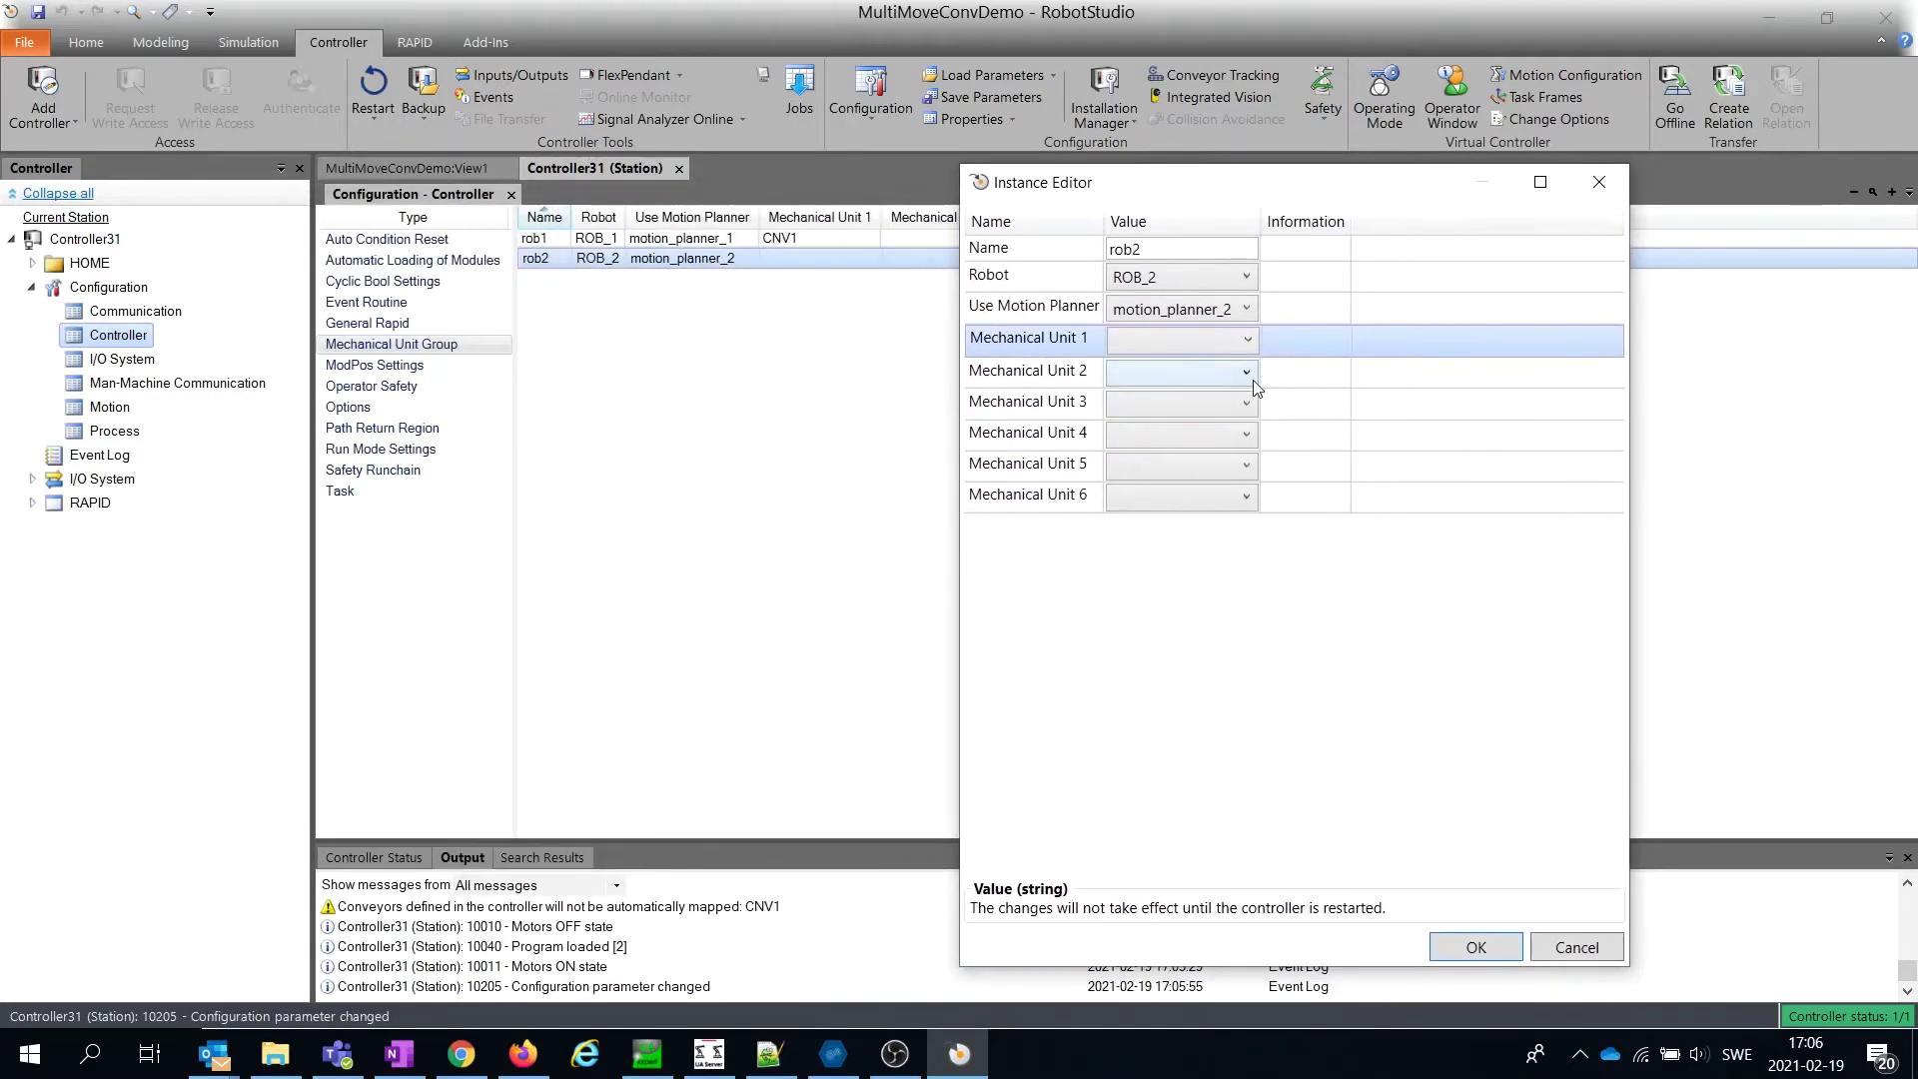
left_click(1248, 345)
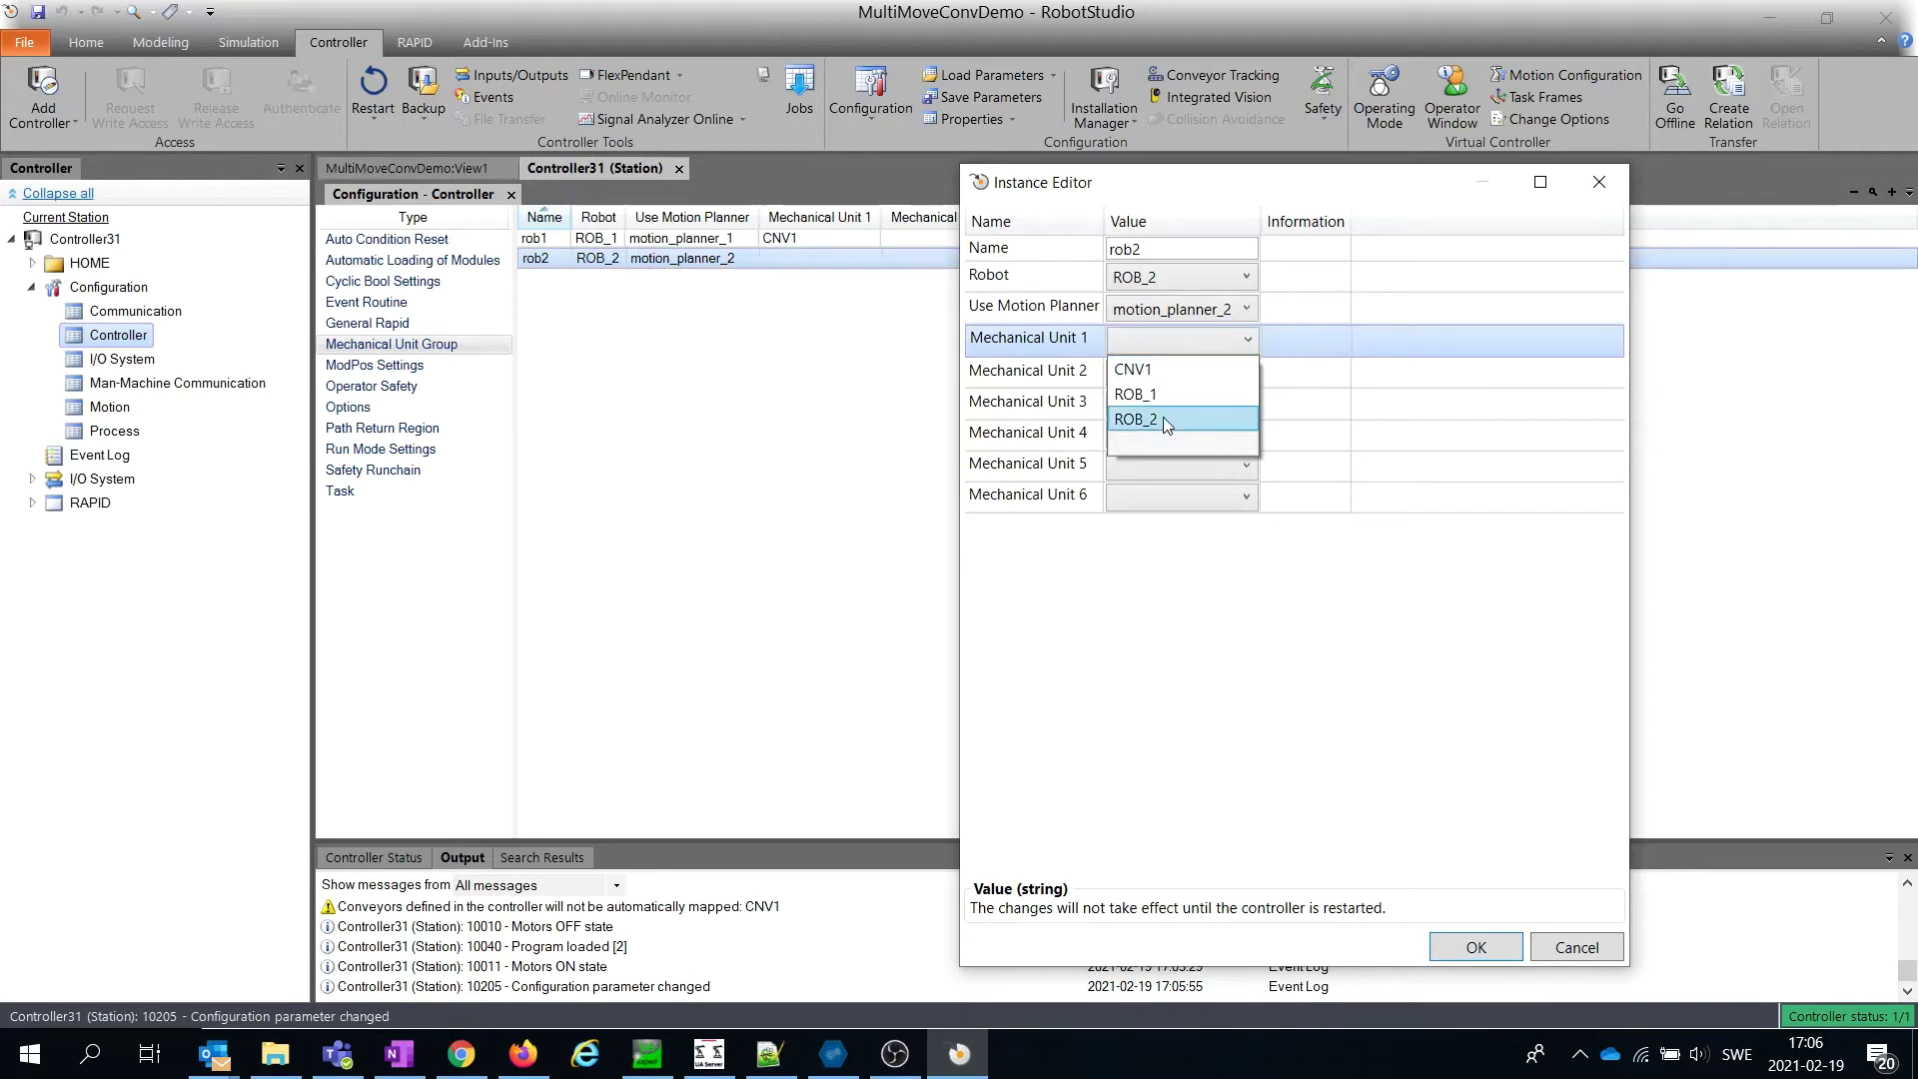
left_click(1174, 453)
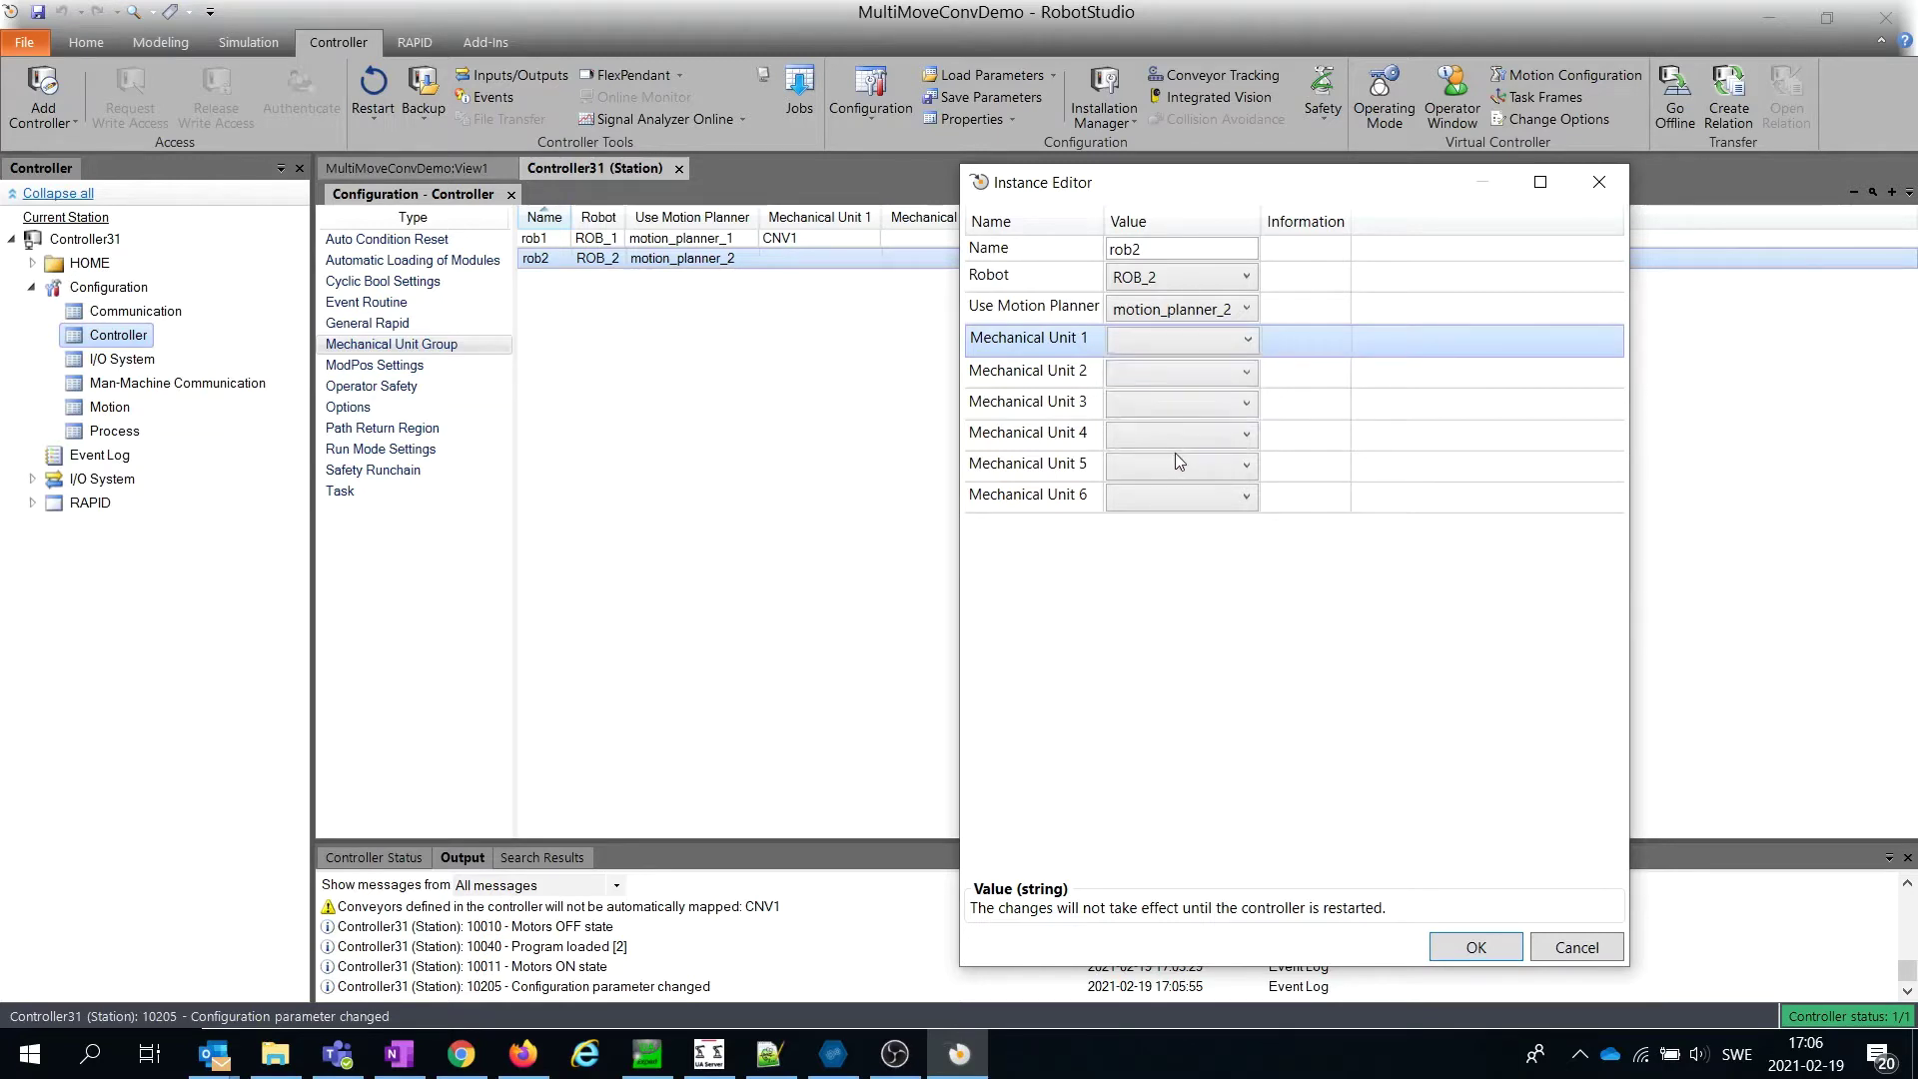
left_click(1475, 947)
left_click(372, 90)
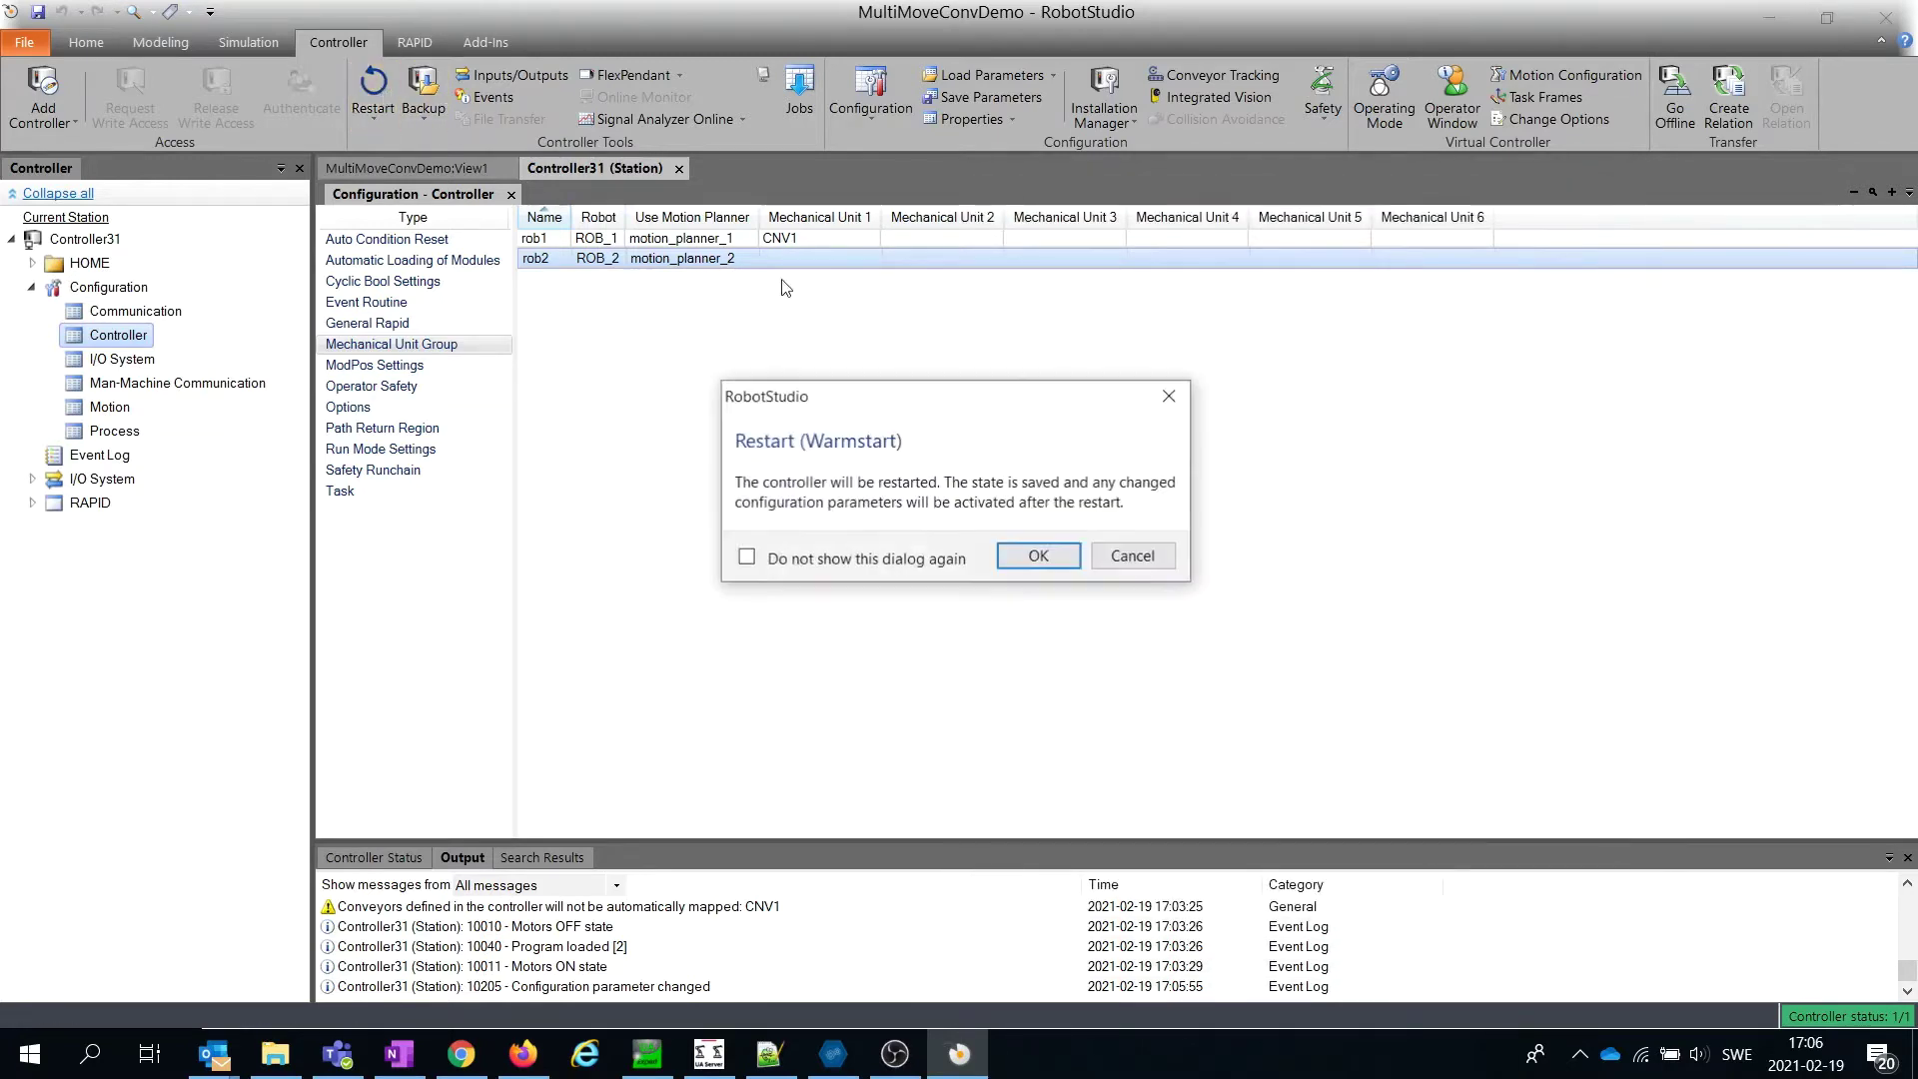
left_click(1037, 555)
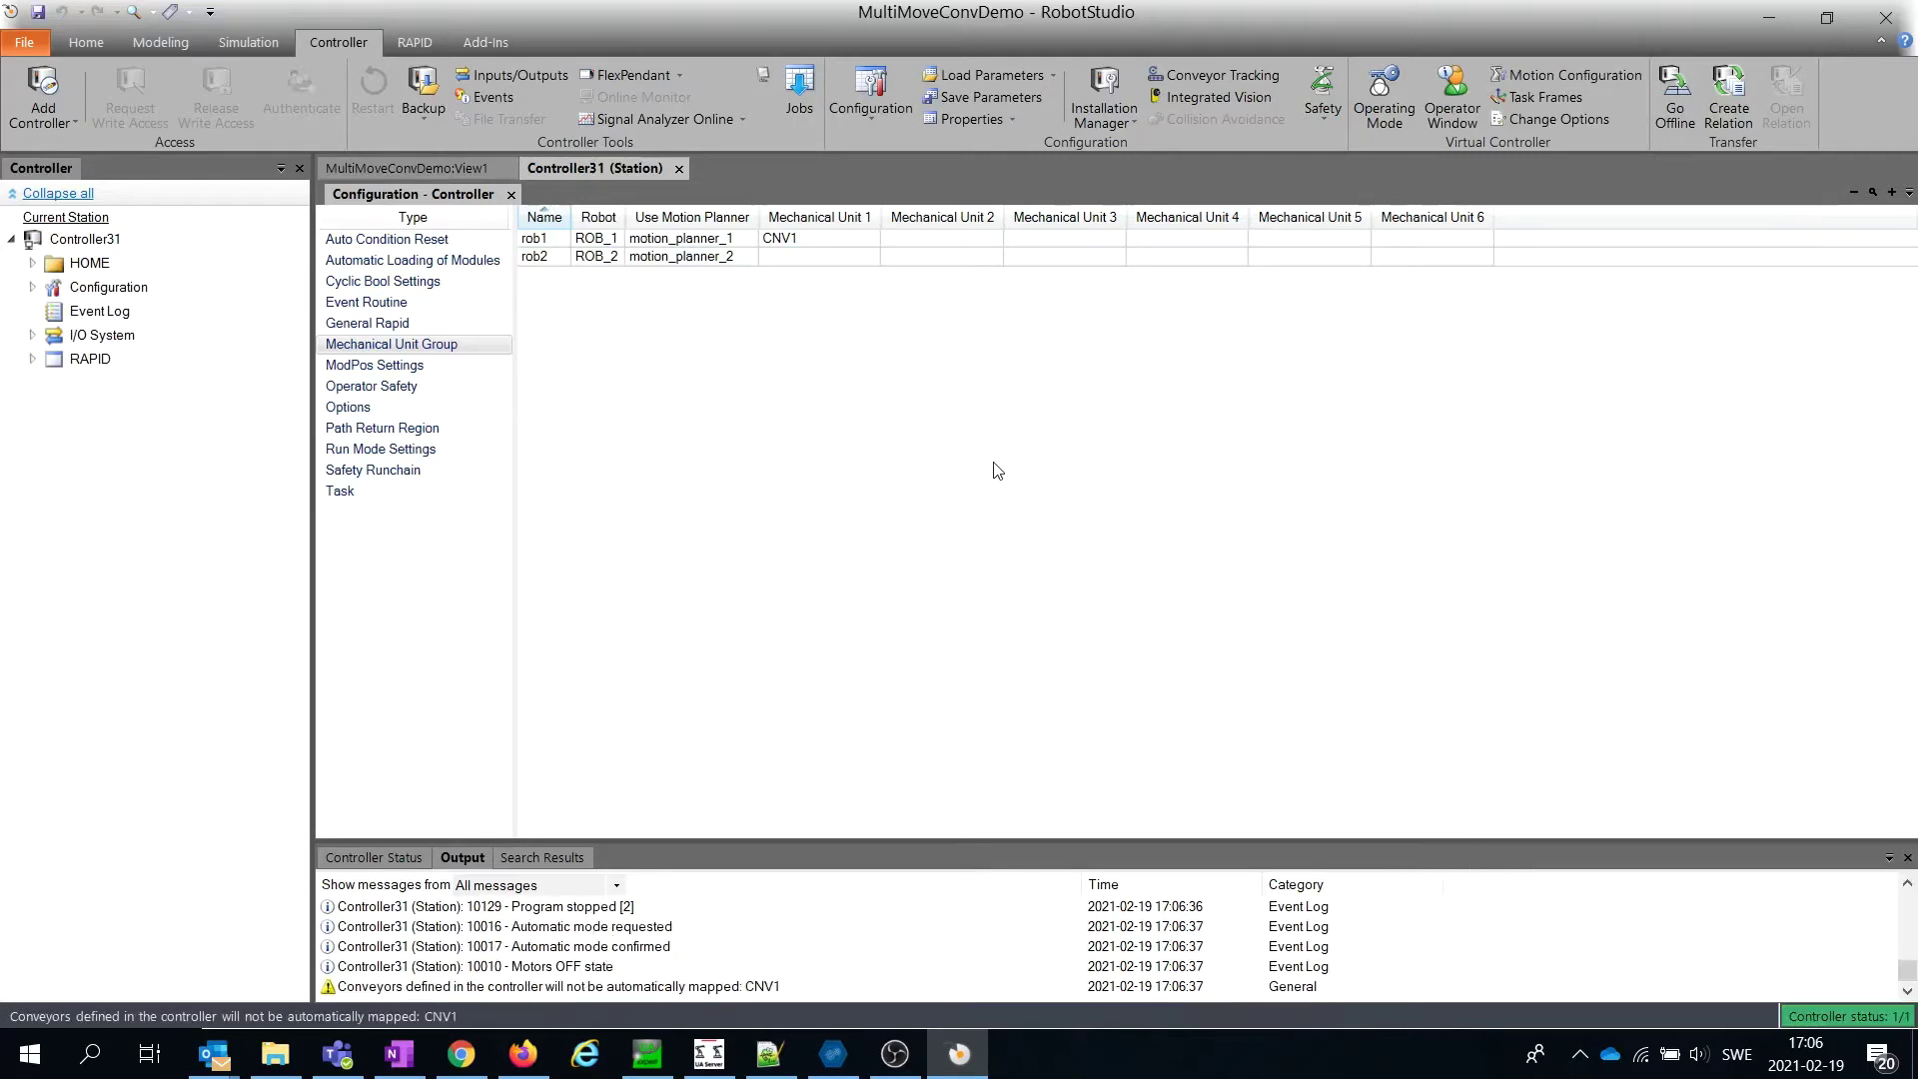
- Create a conveyor connection to CNV1 (Controller31) with Align Task Frame off, then expand Connections
left_click(94, 43)
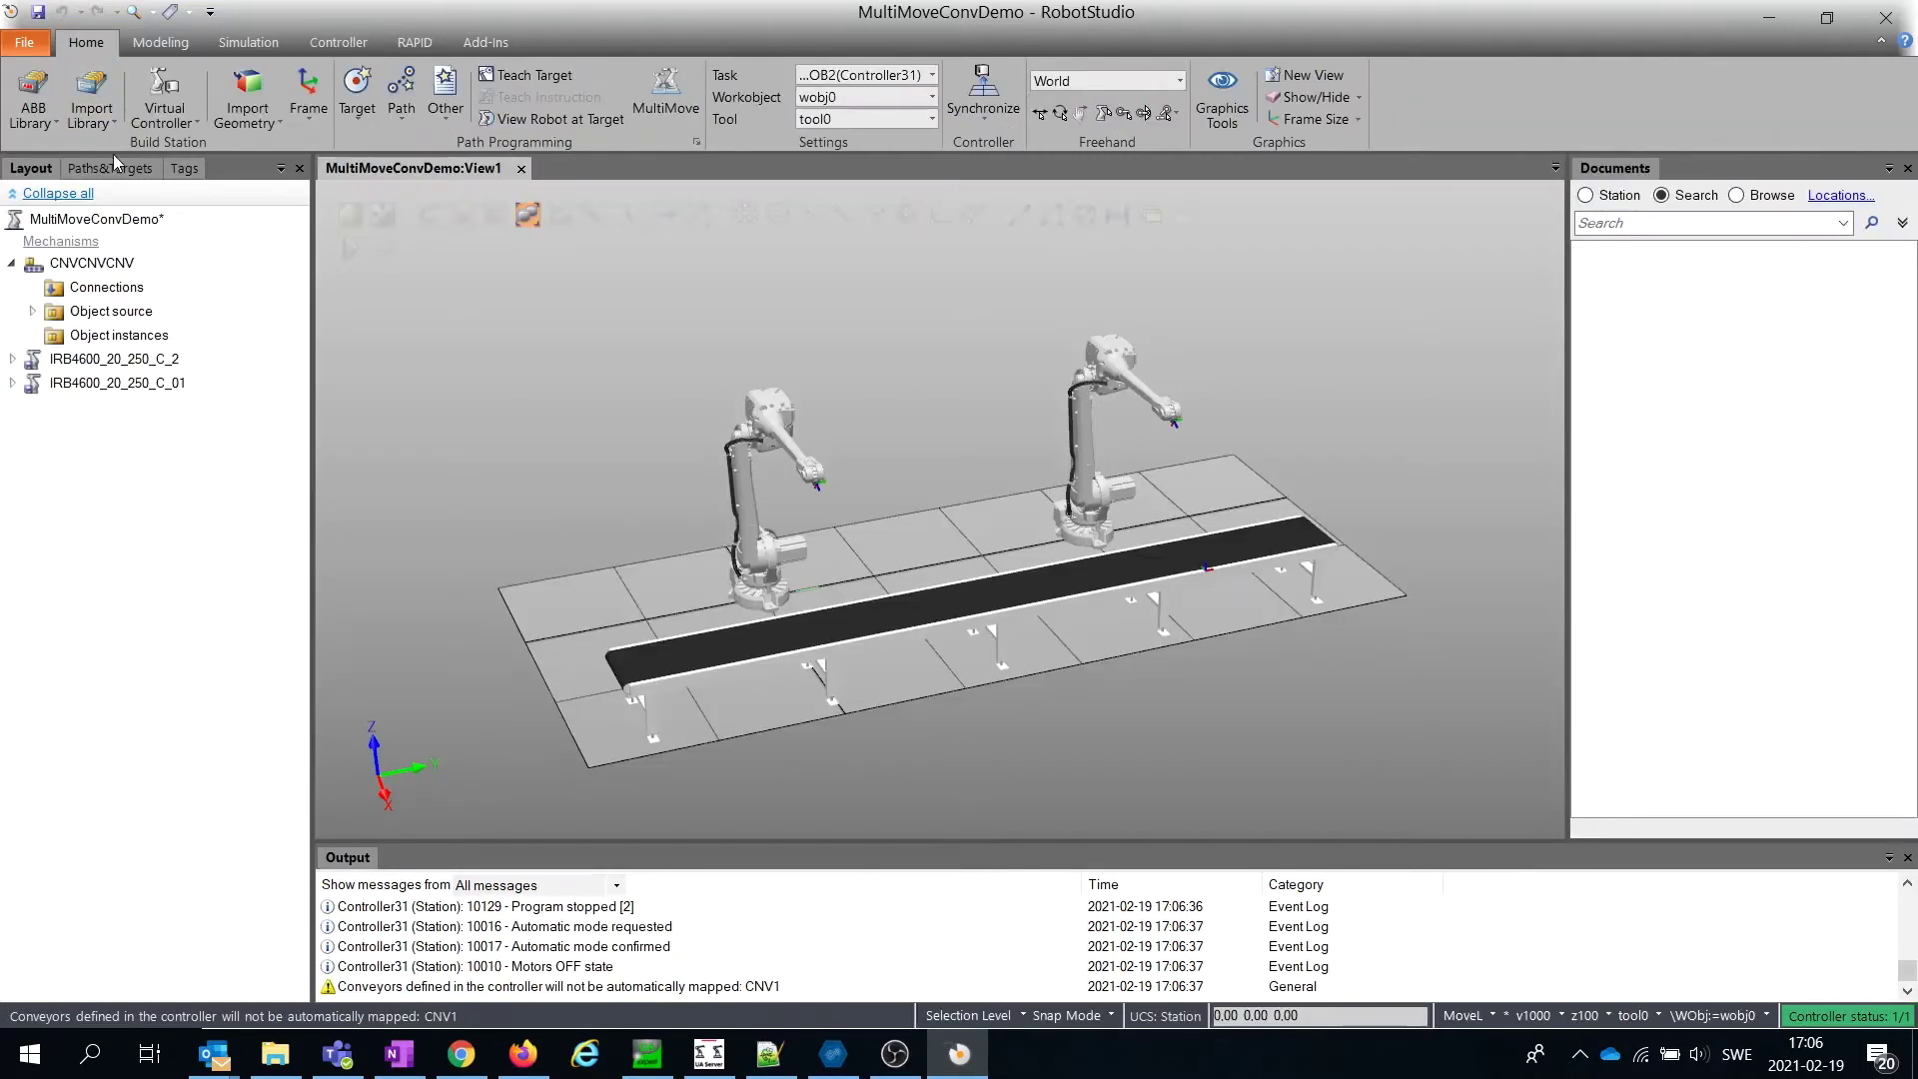
right_click(105, 285)
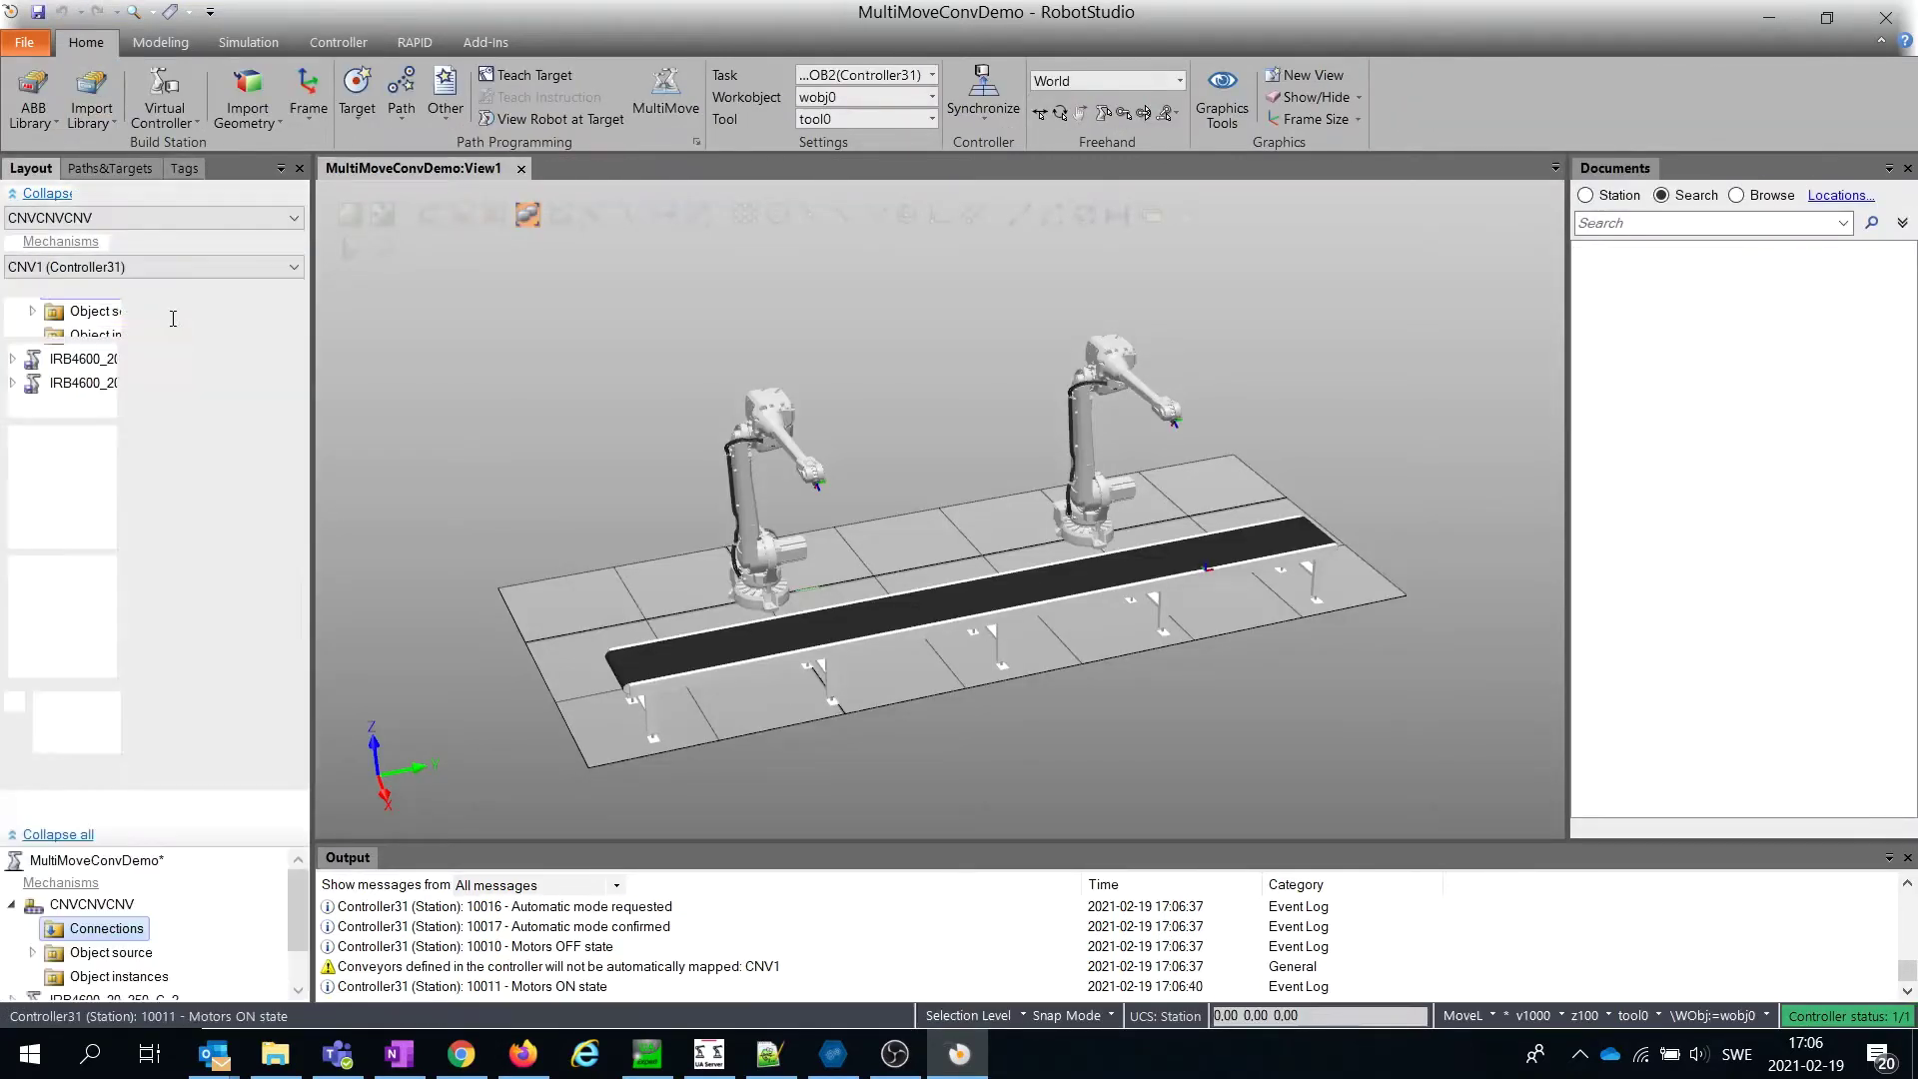
left_click(171, 315)
left_click(144, 265)
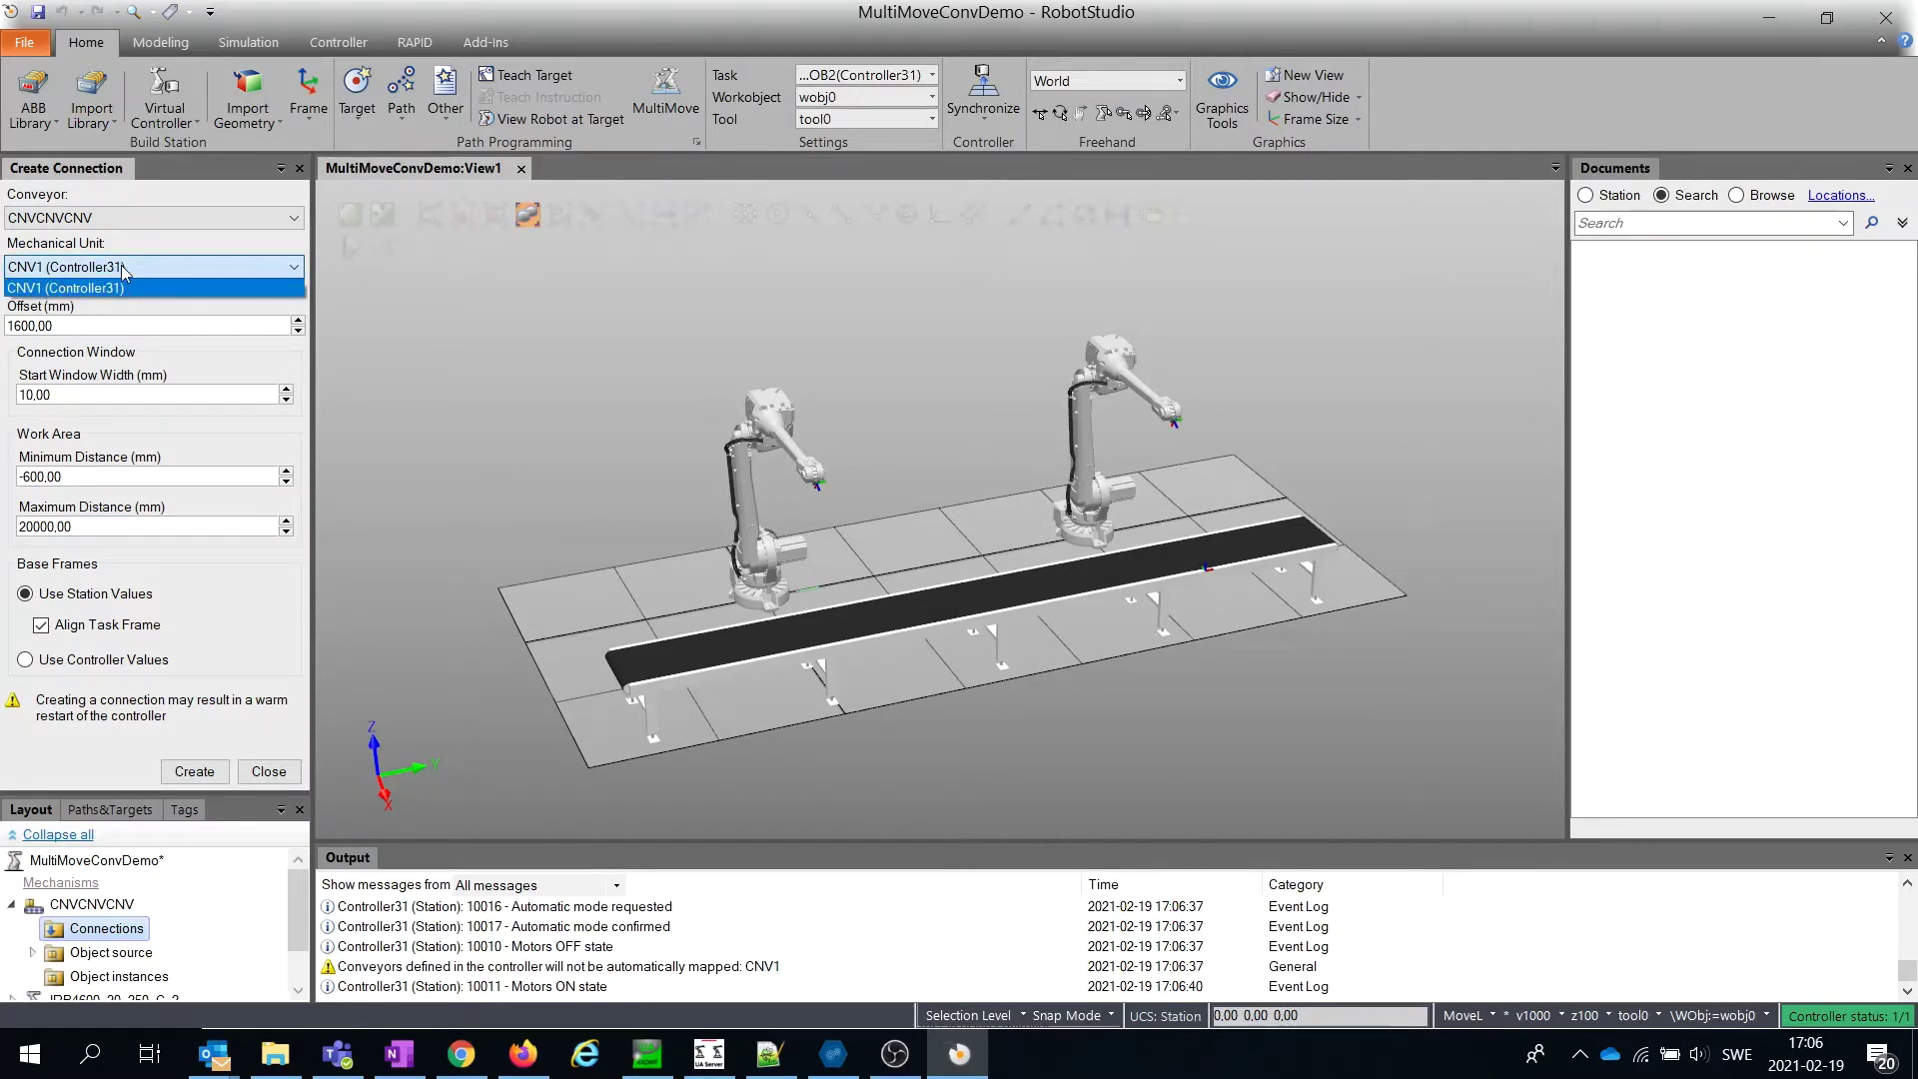
left_click(123, 271)
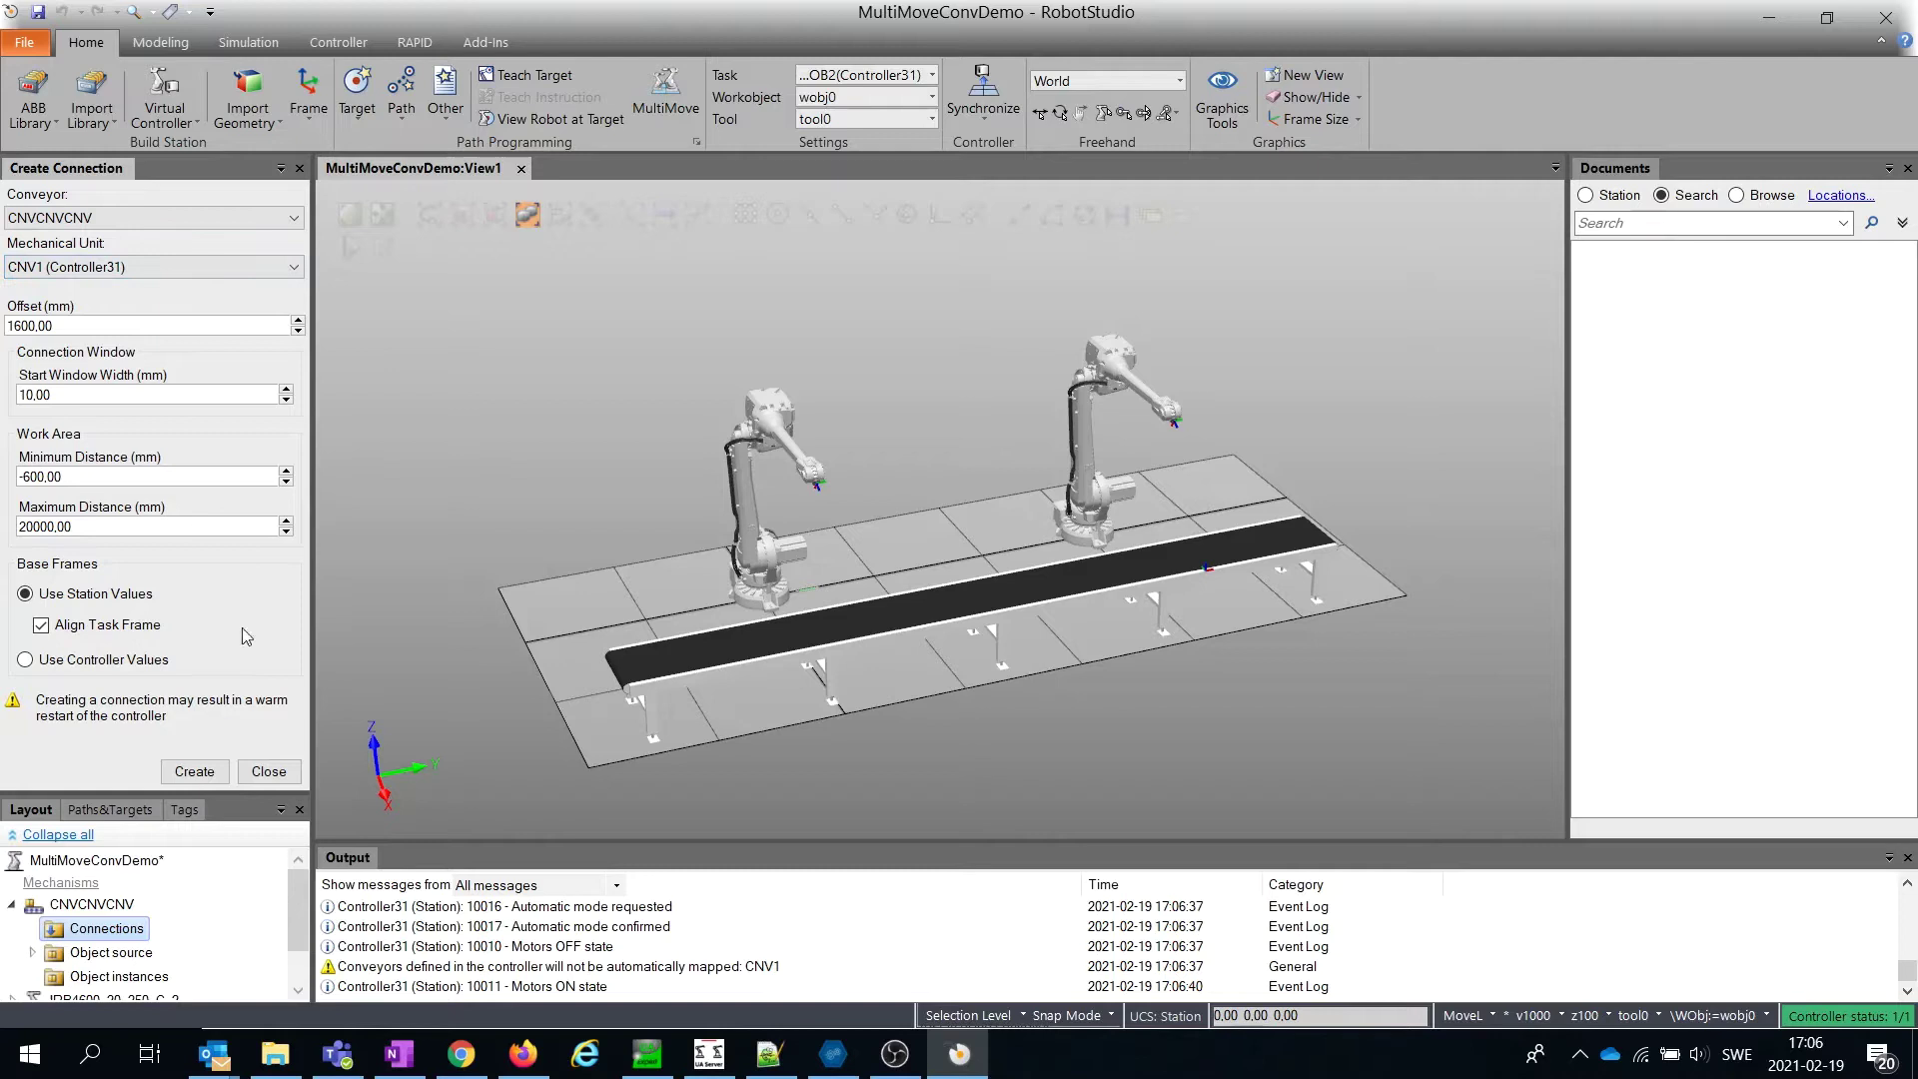
left_click(41, 624)
left_click(206, 775)
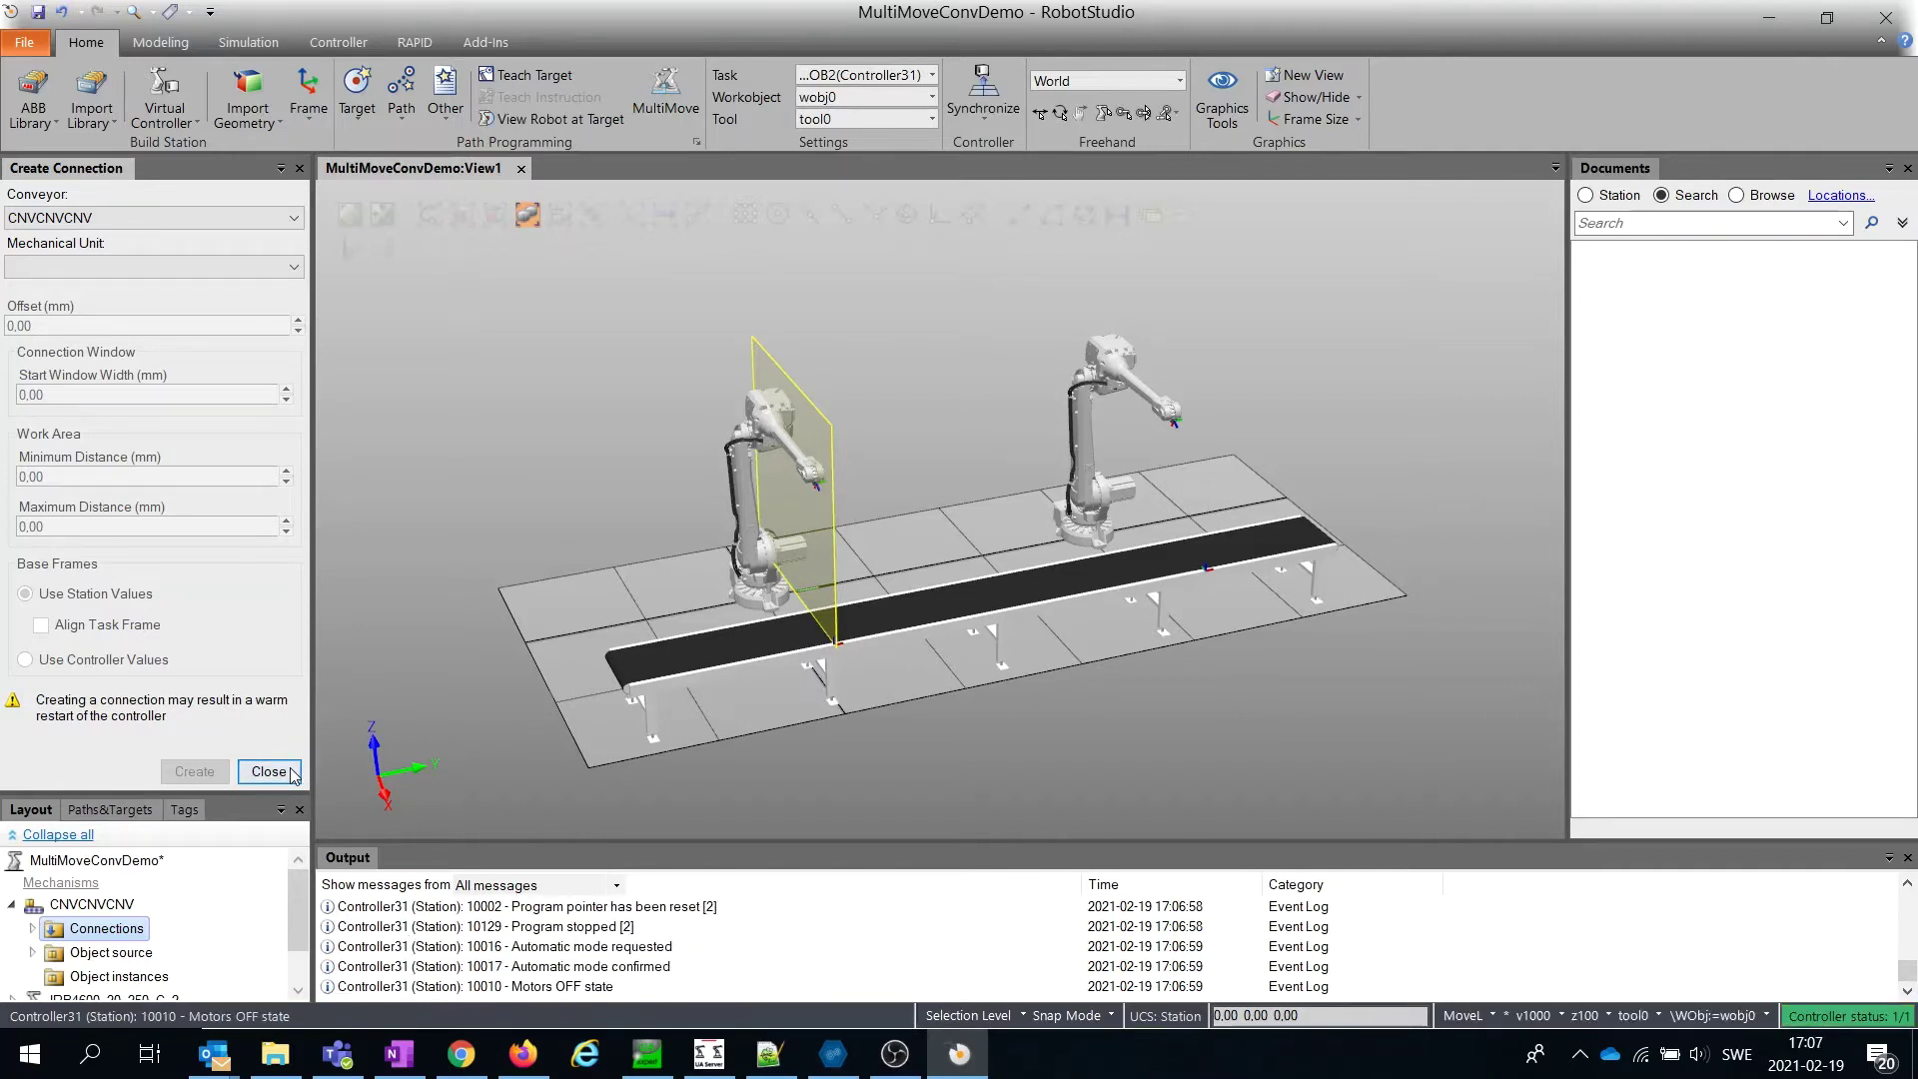
left_click(289, 771)
left_click(35, 286)
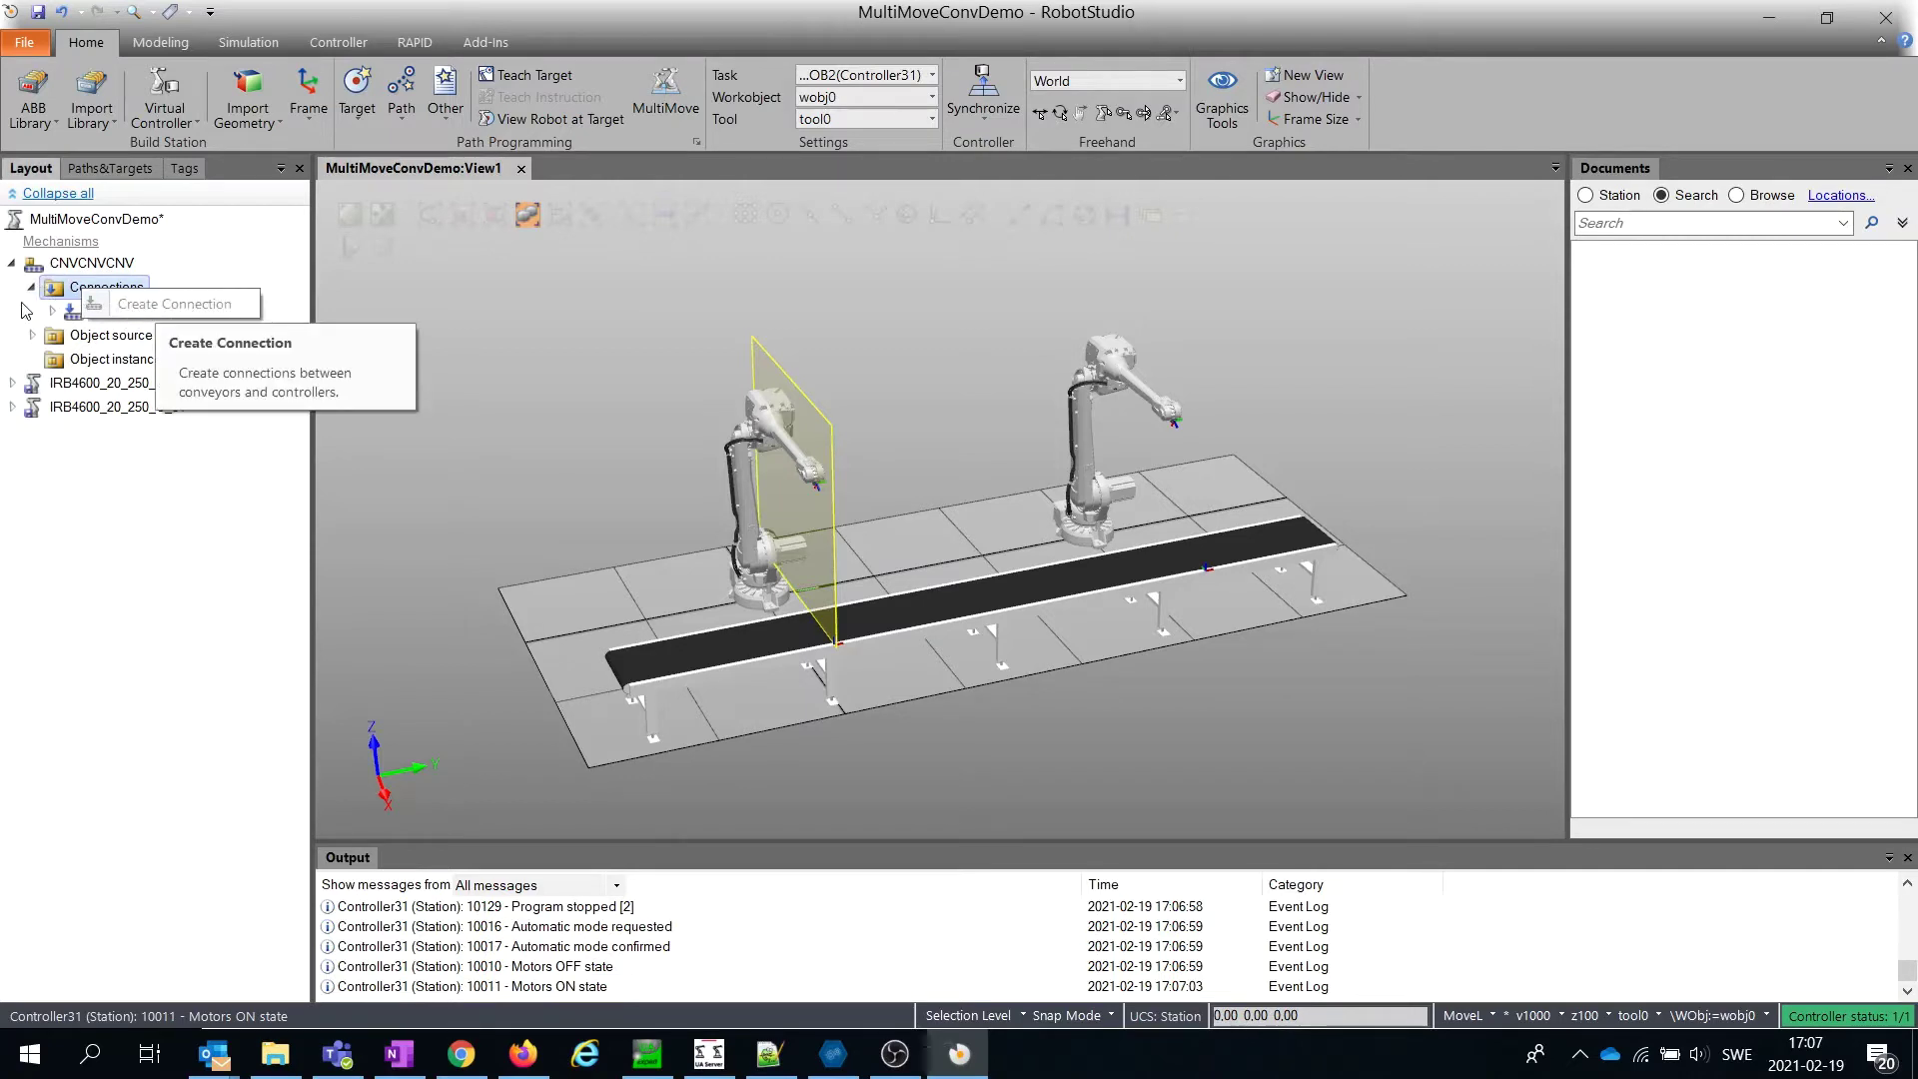
- Delete the conveyor's new Connection and go back to the controller configuration view
right_click(81, 313)
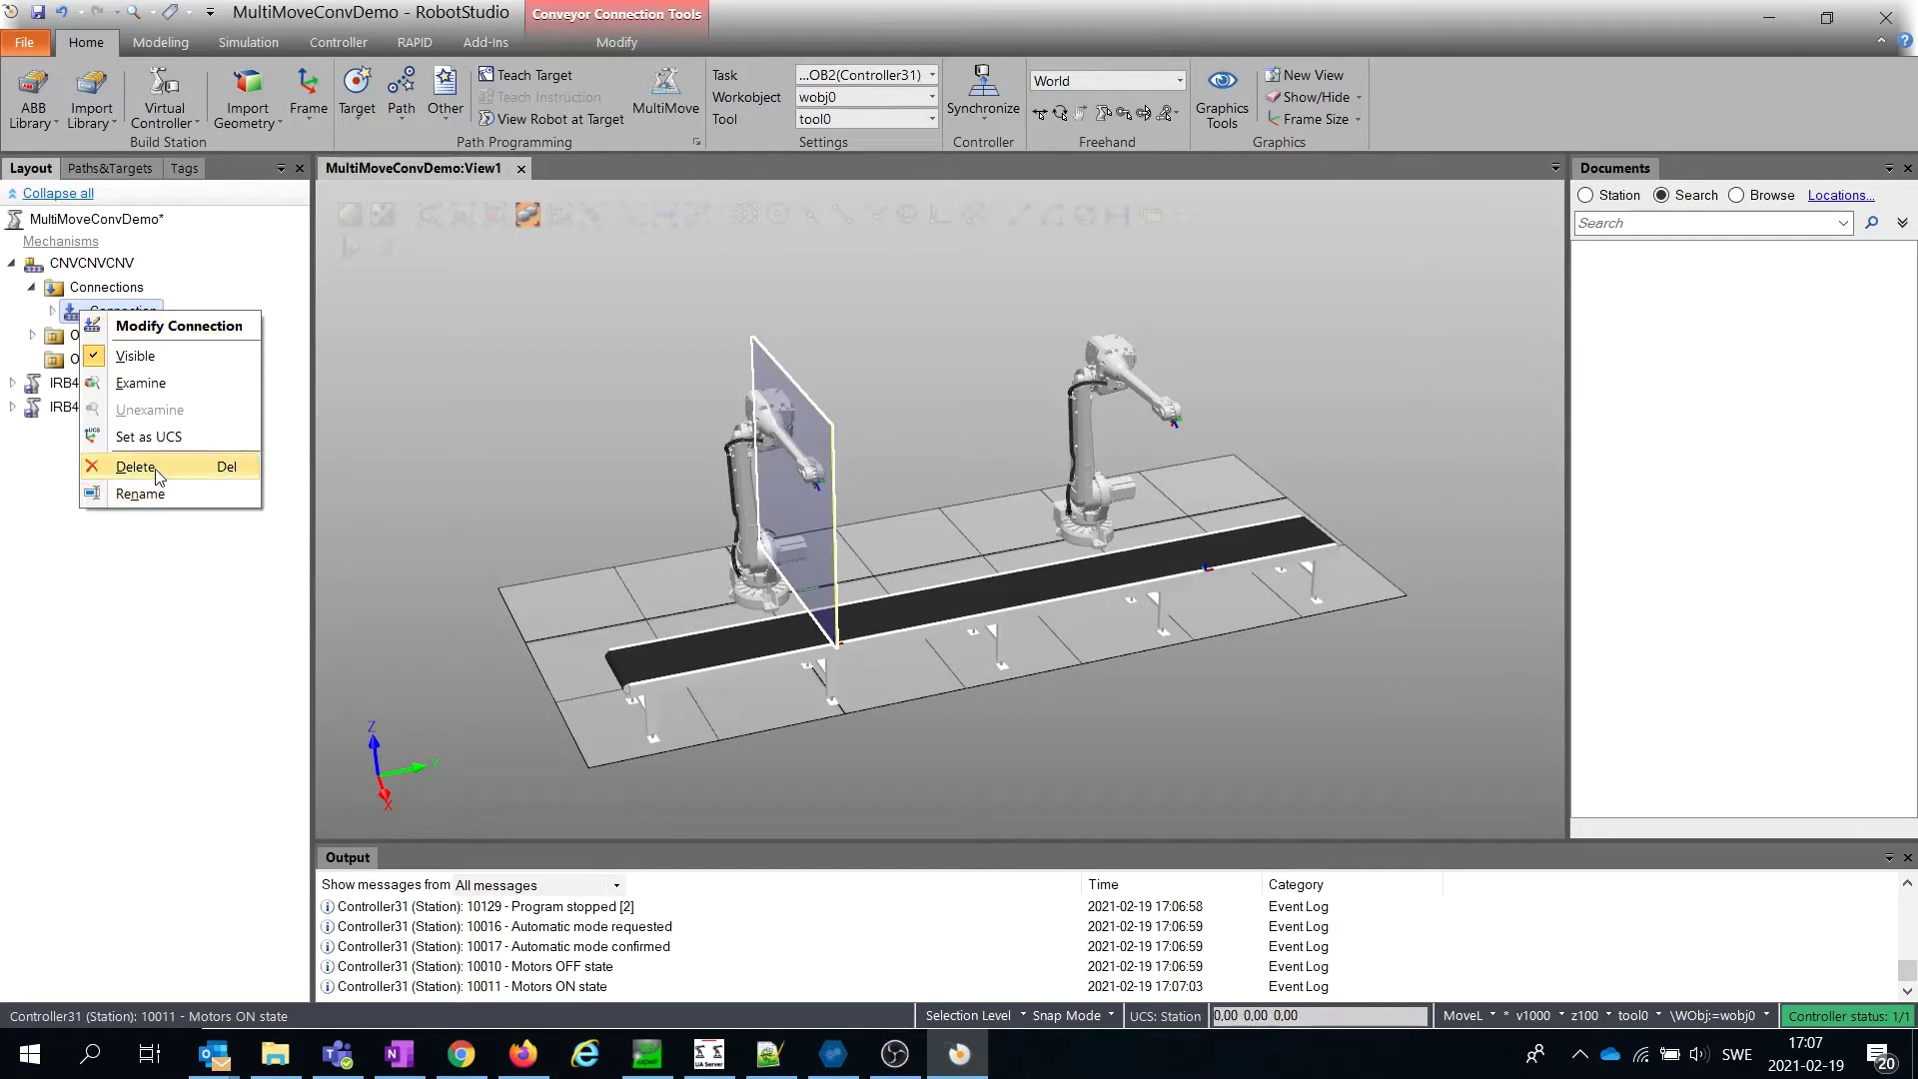
left_click(163, 514)
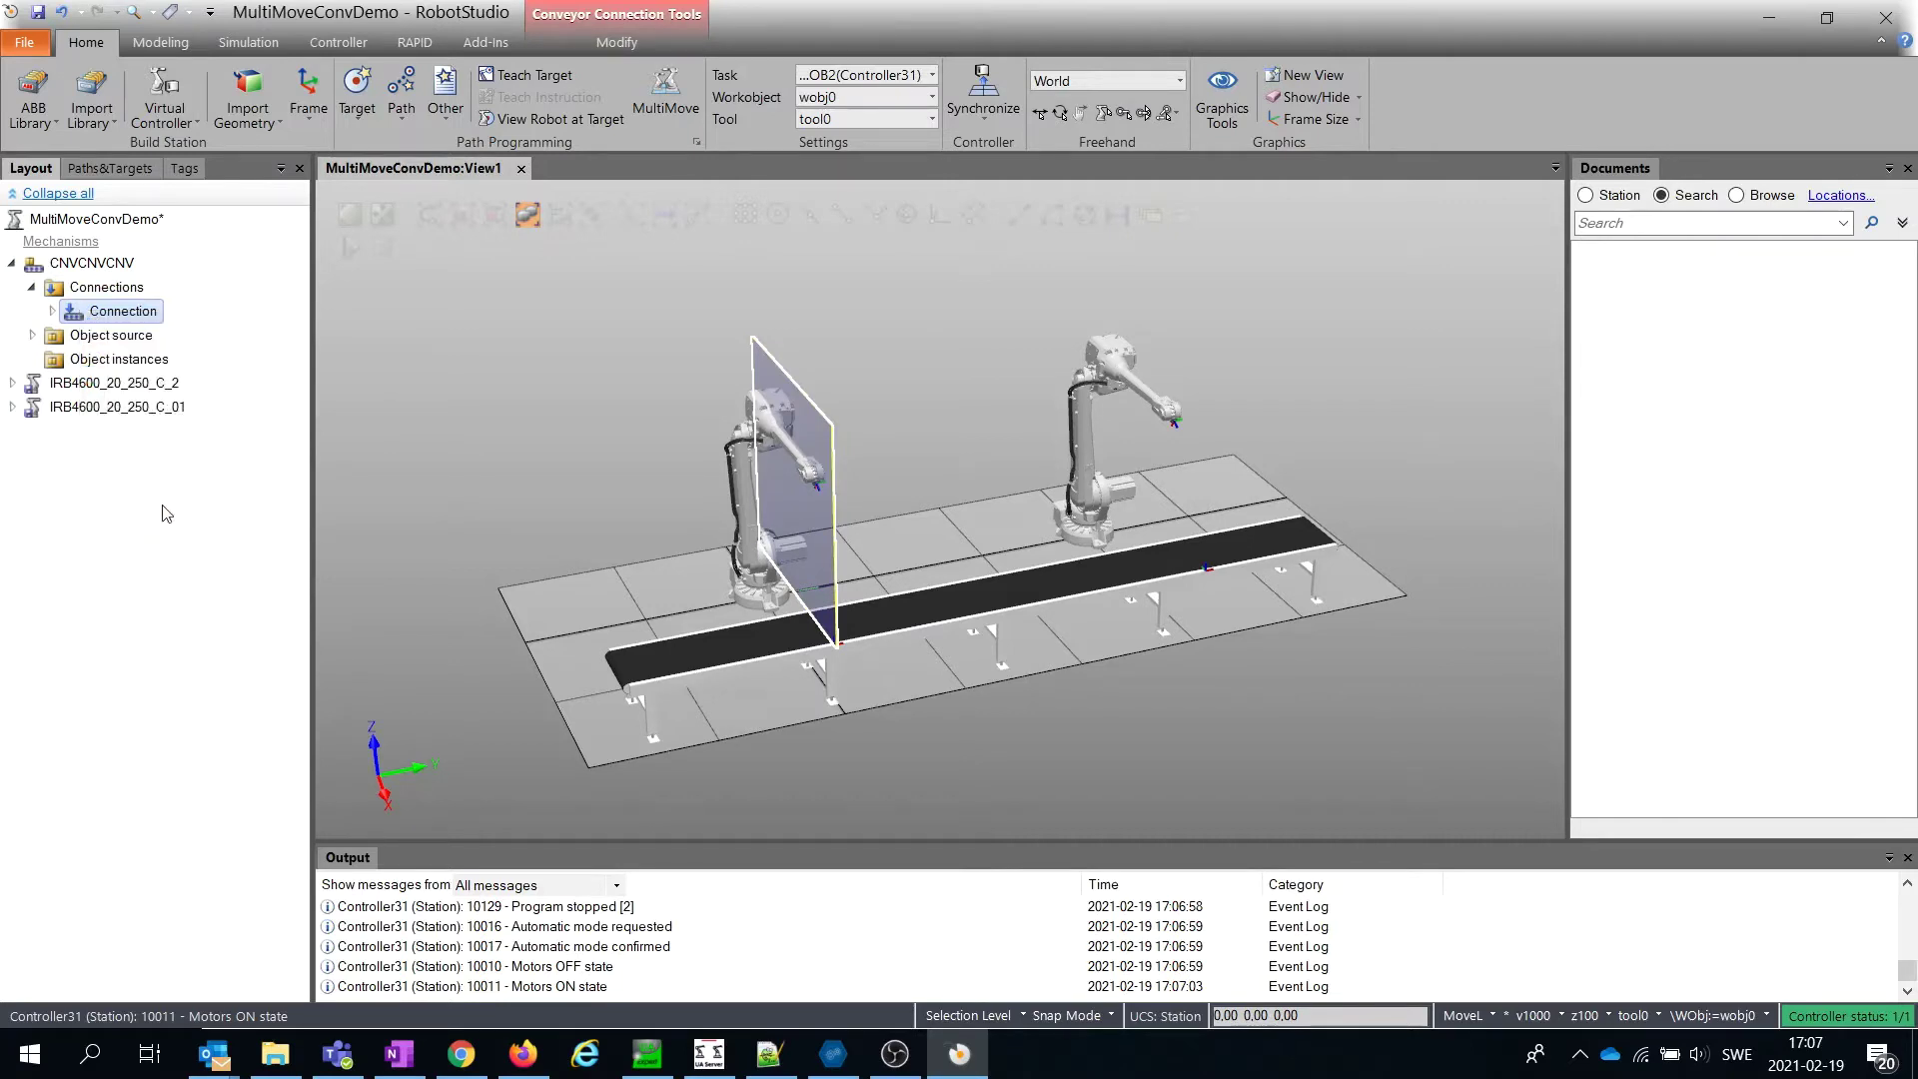
right_click(163, 311)
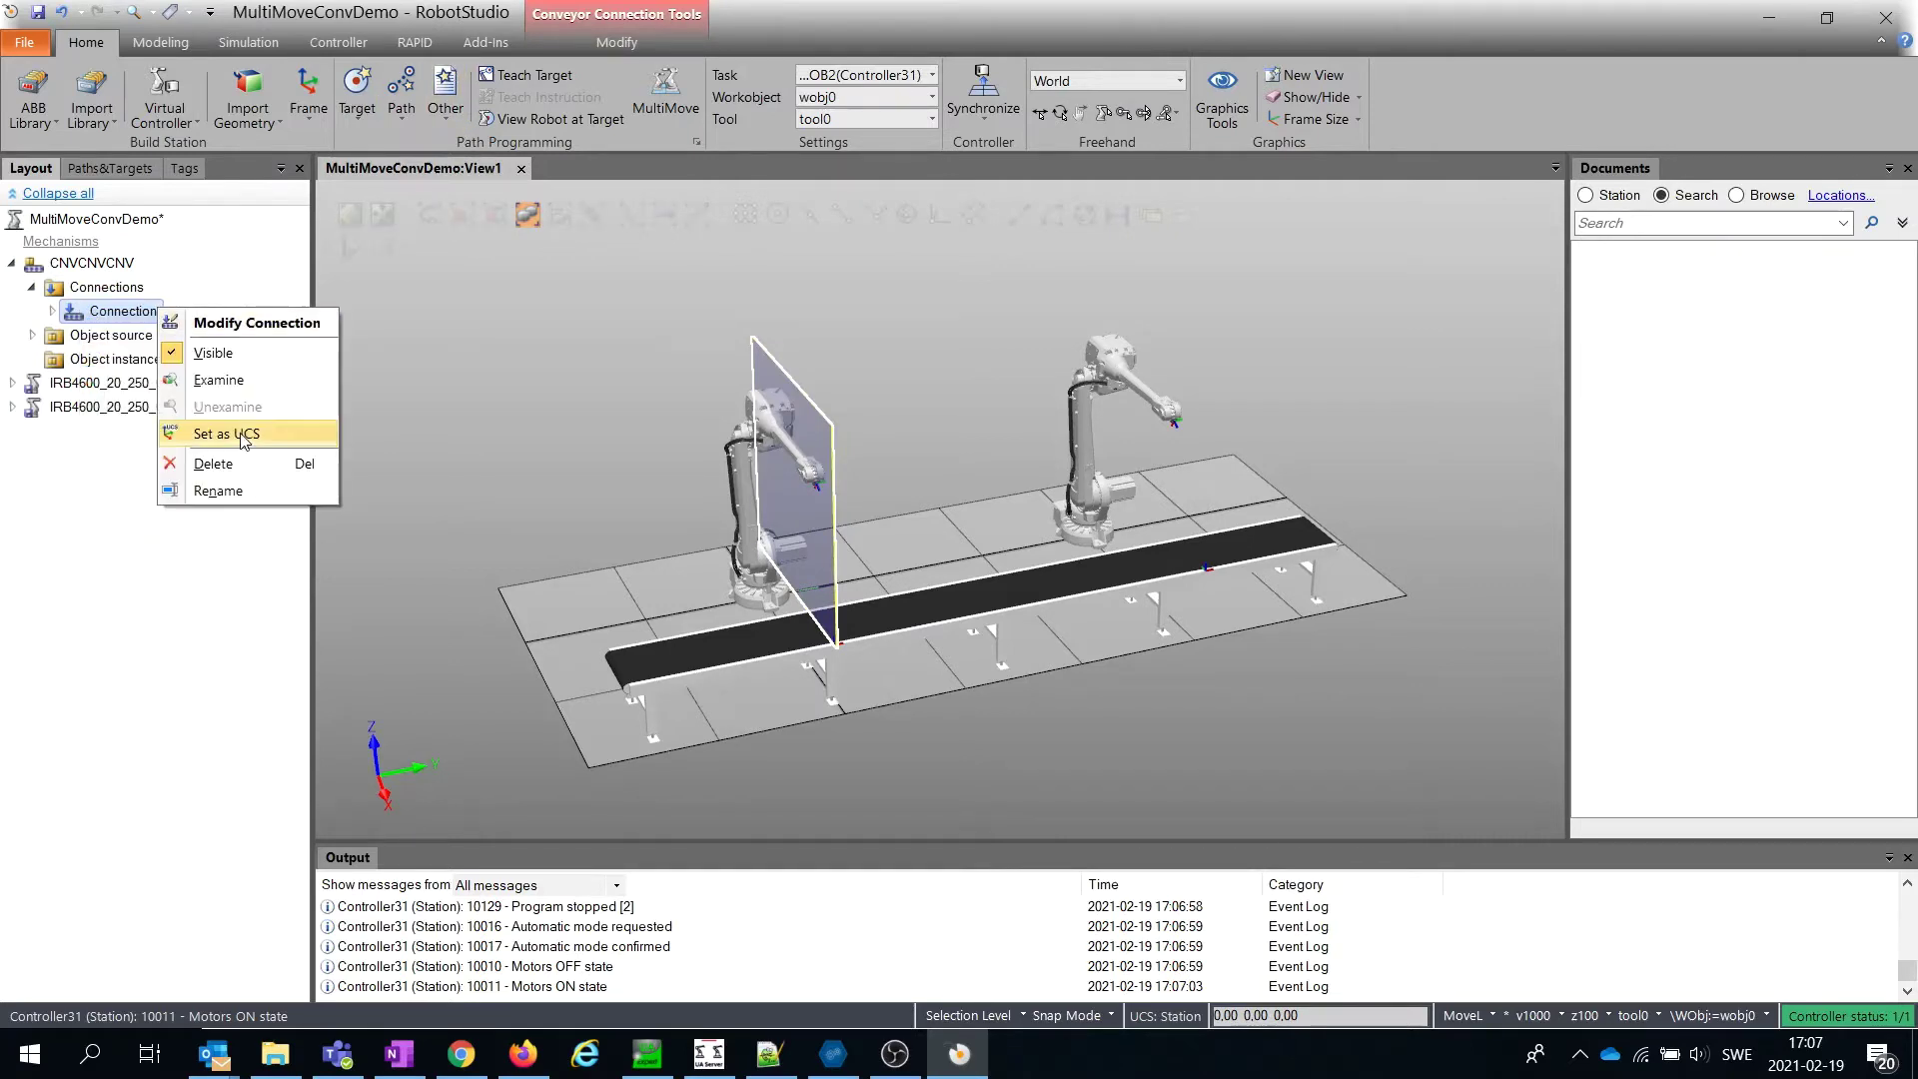
left_click(248, 471)
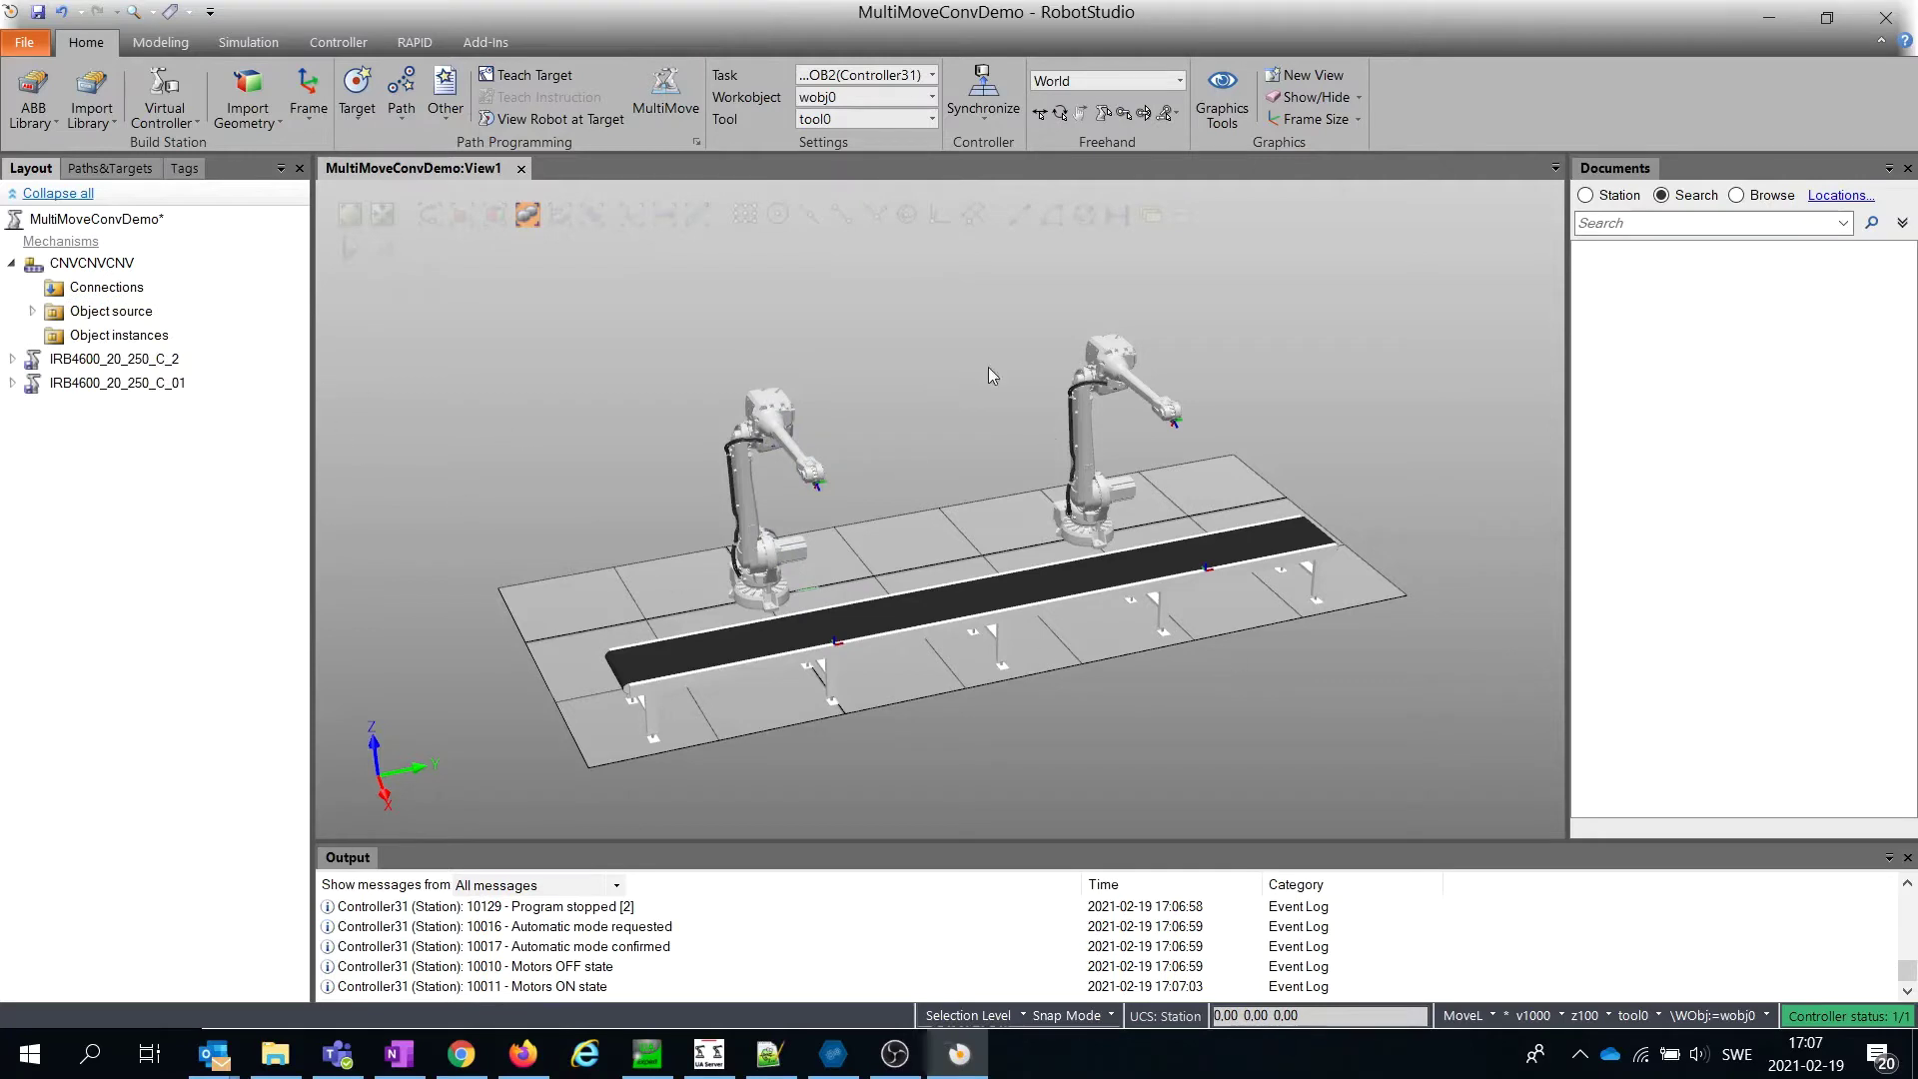
left_click(330, 30)
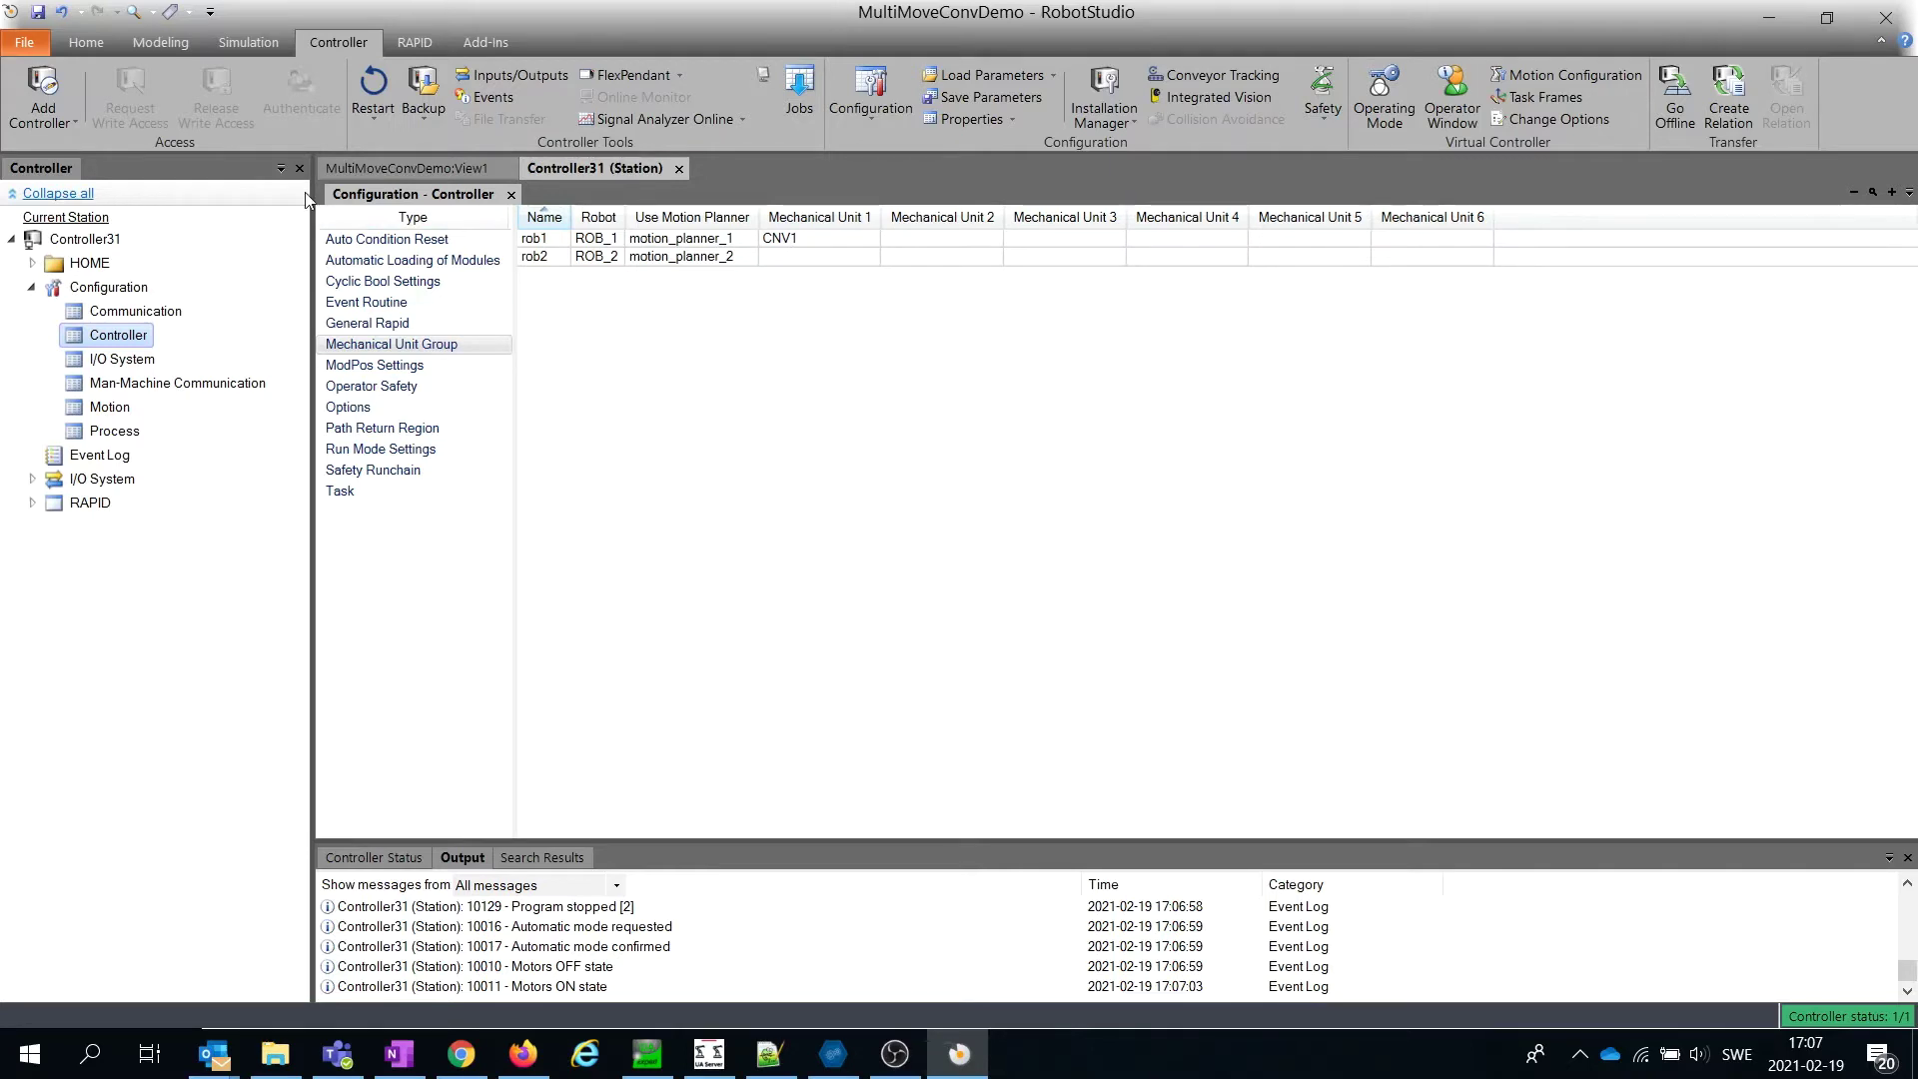
- Review the controller's installed system options, cancel without changes, and return to the station layout
left_click(85, 43)
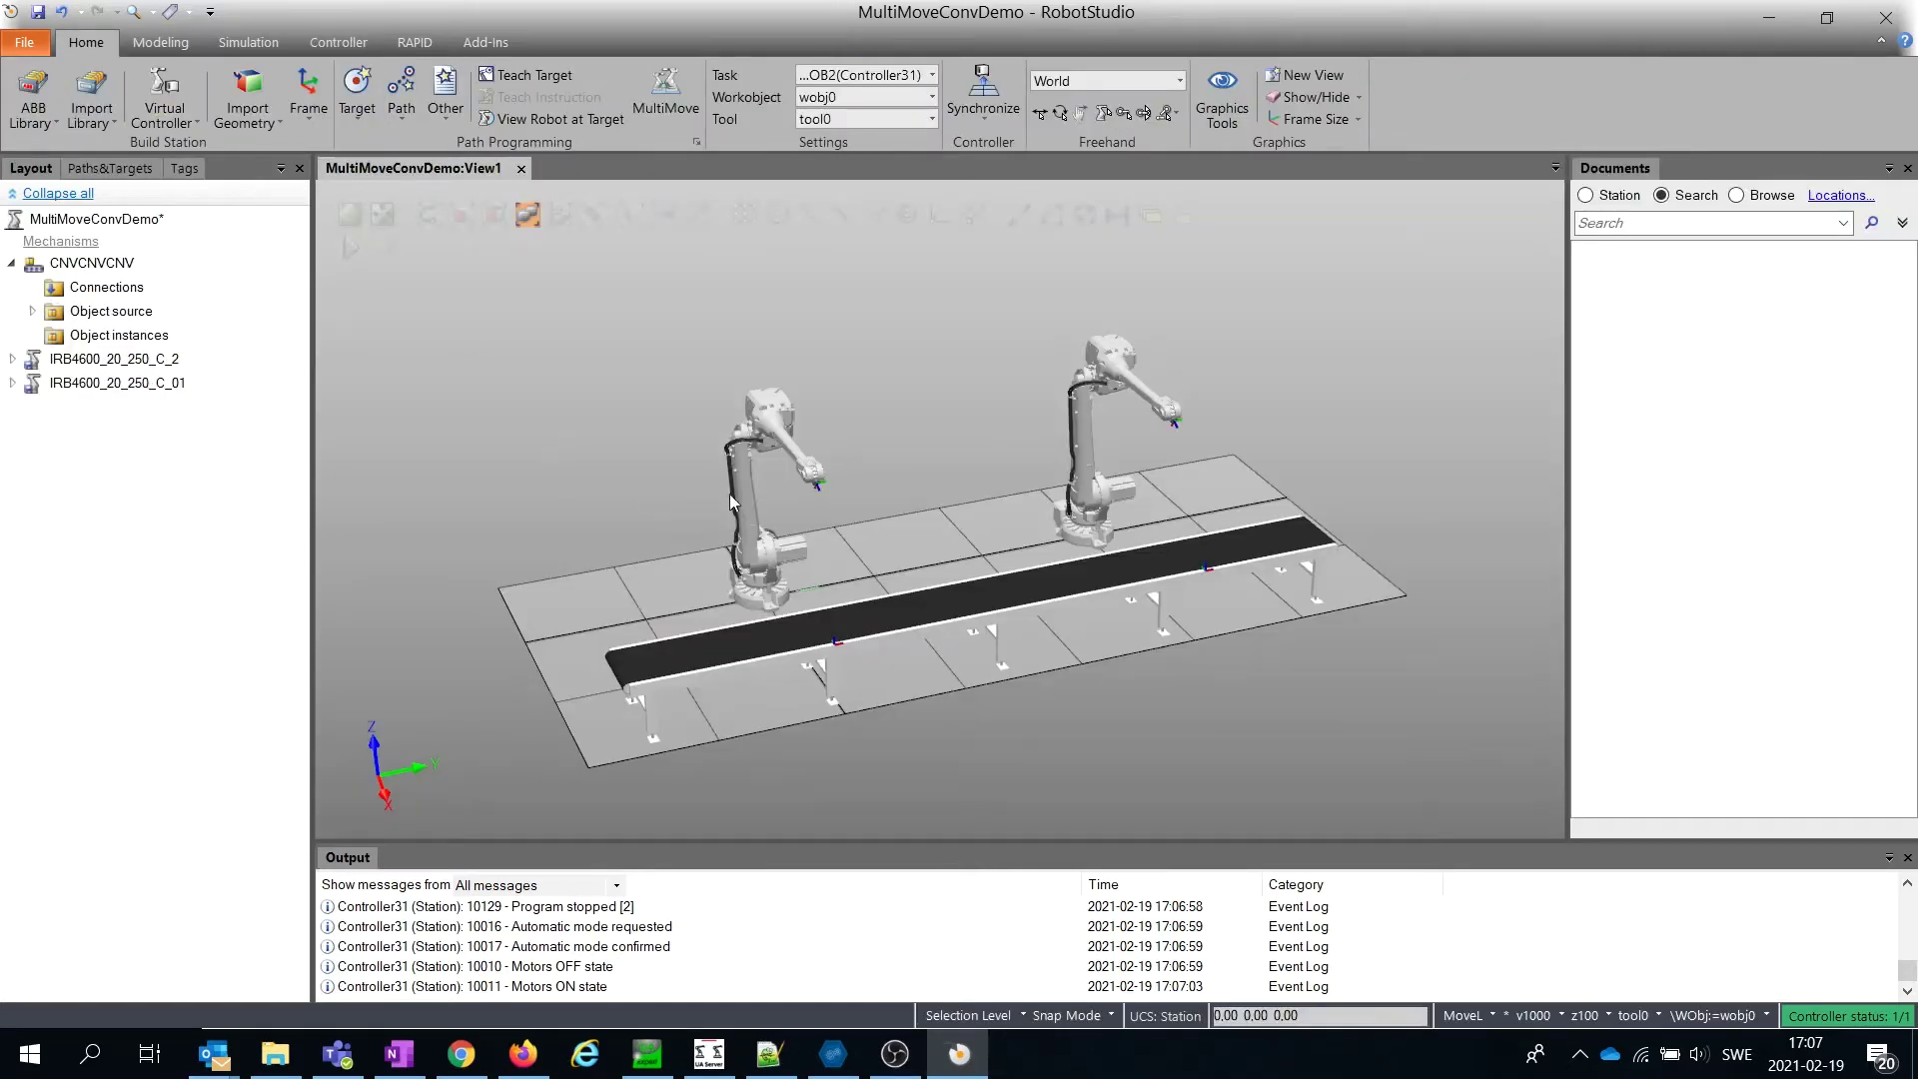
left_click(336, 43)
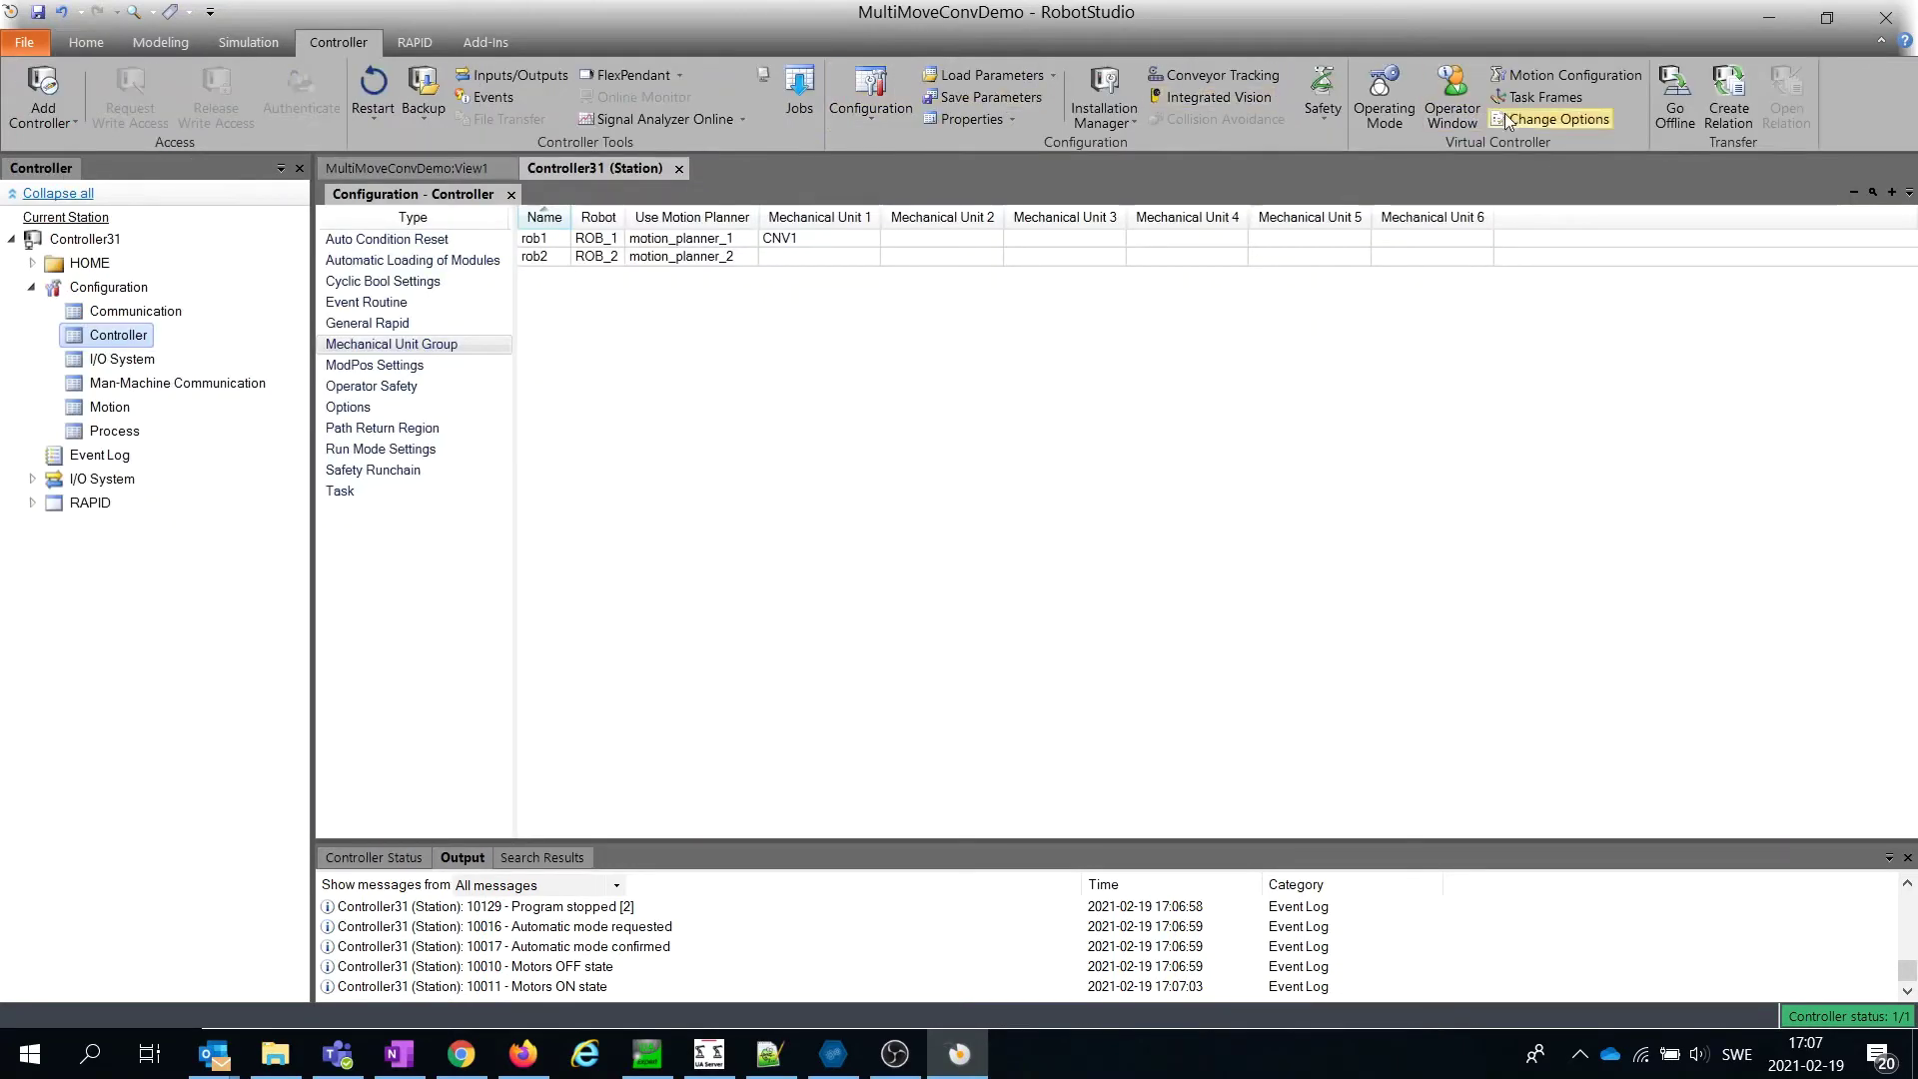
left_click(1550, 118)
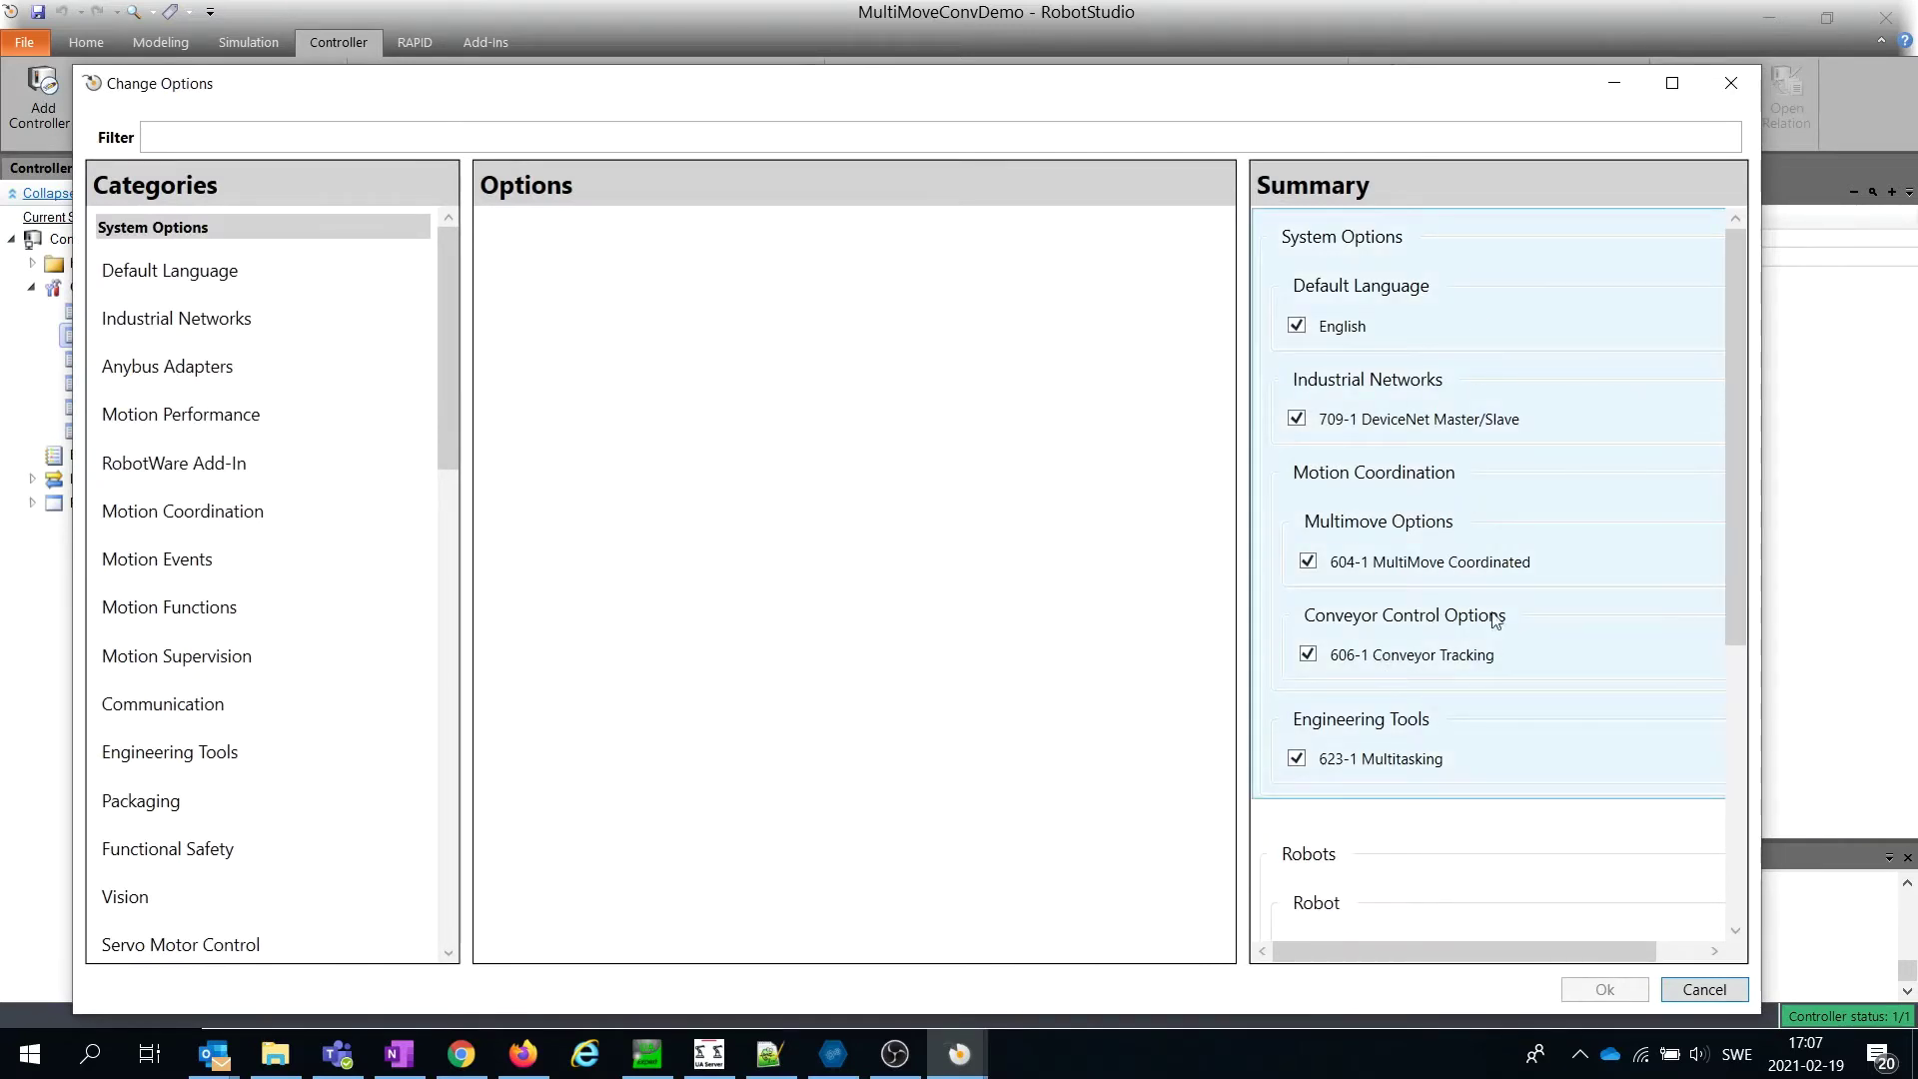
left_click(1716, 992)
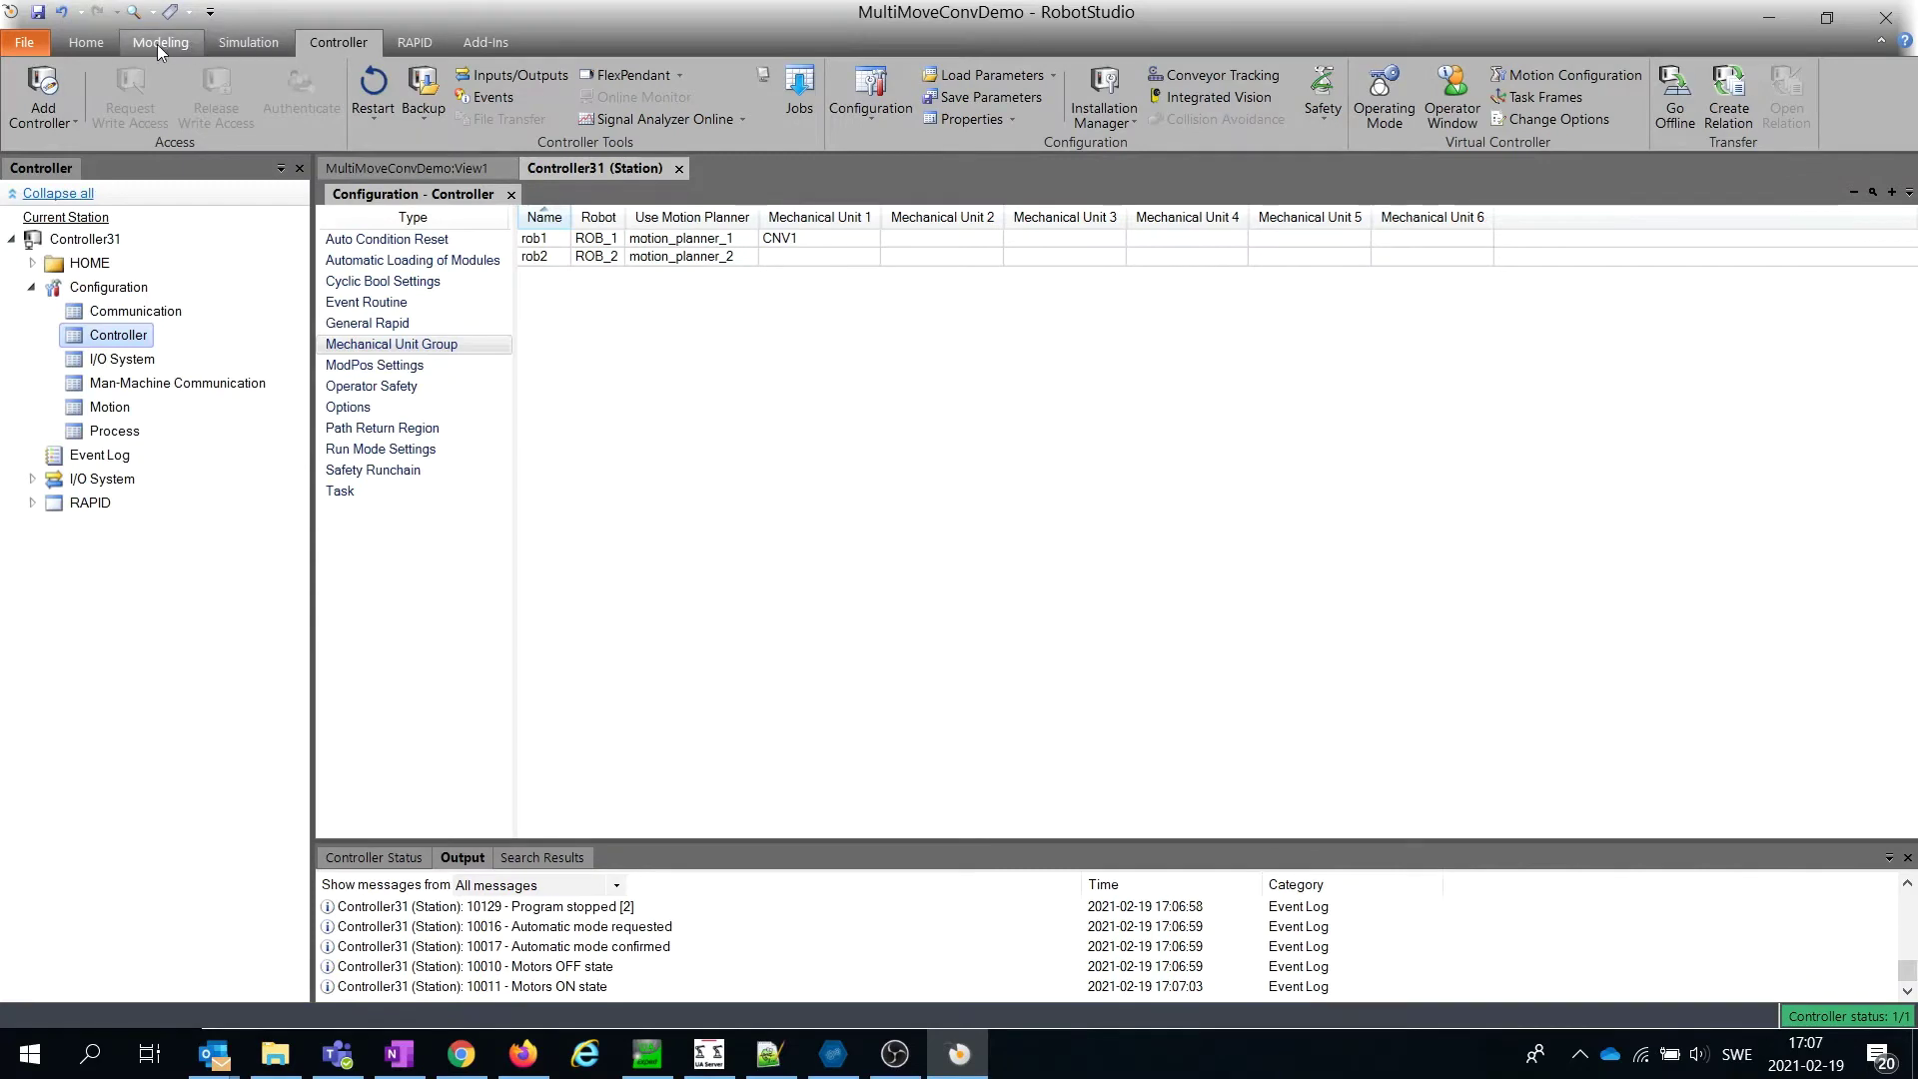
left_click(116, 48)
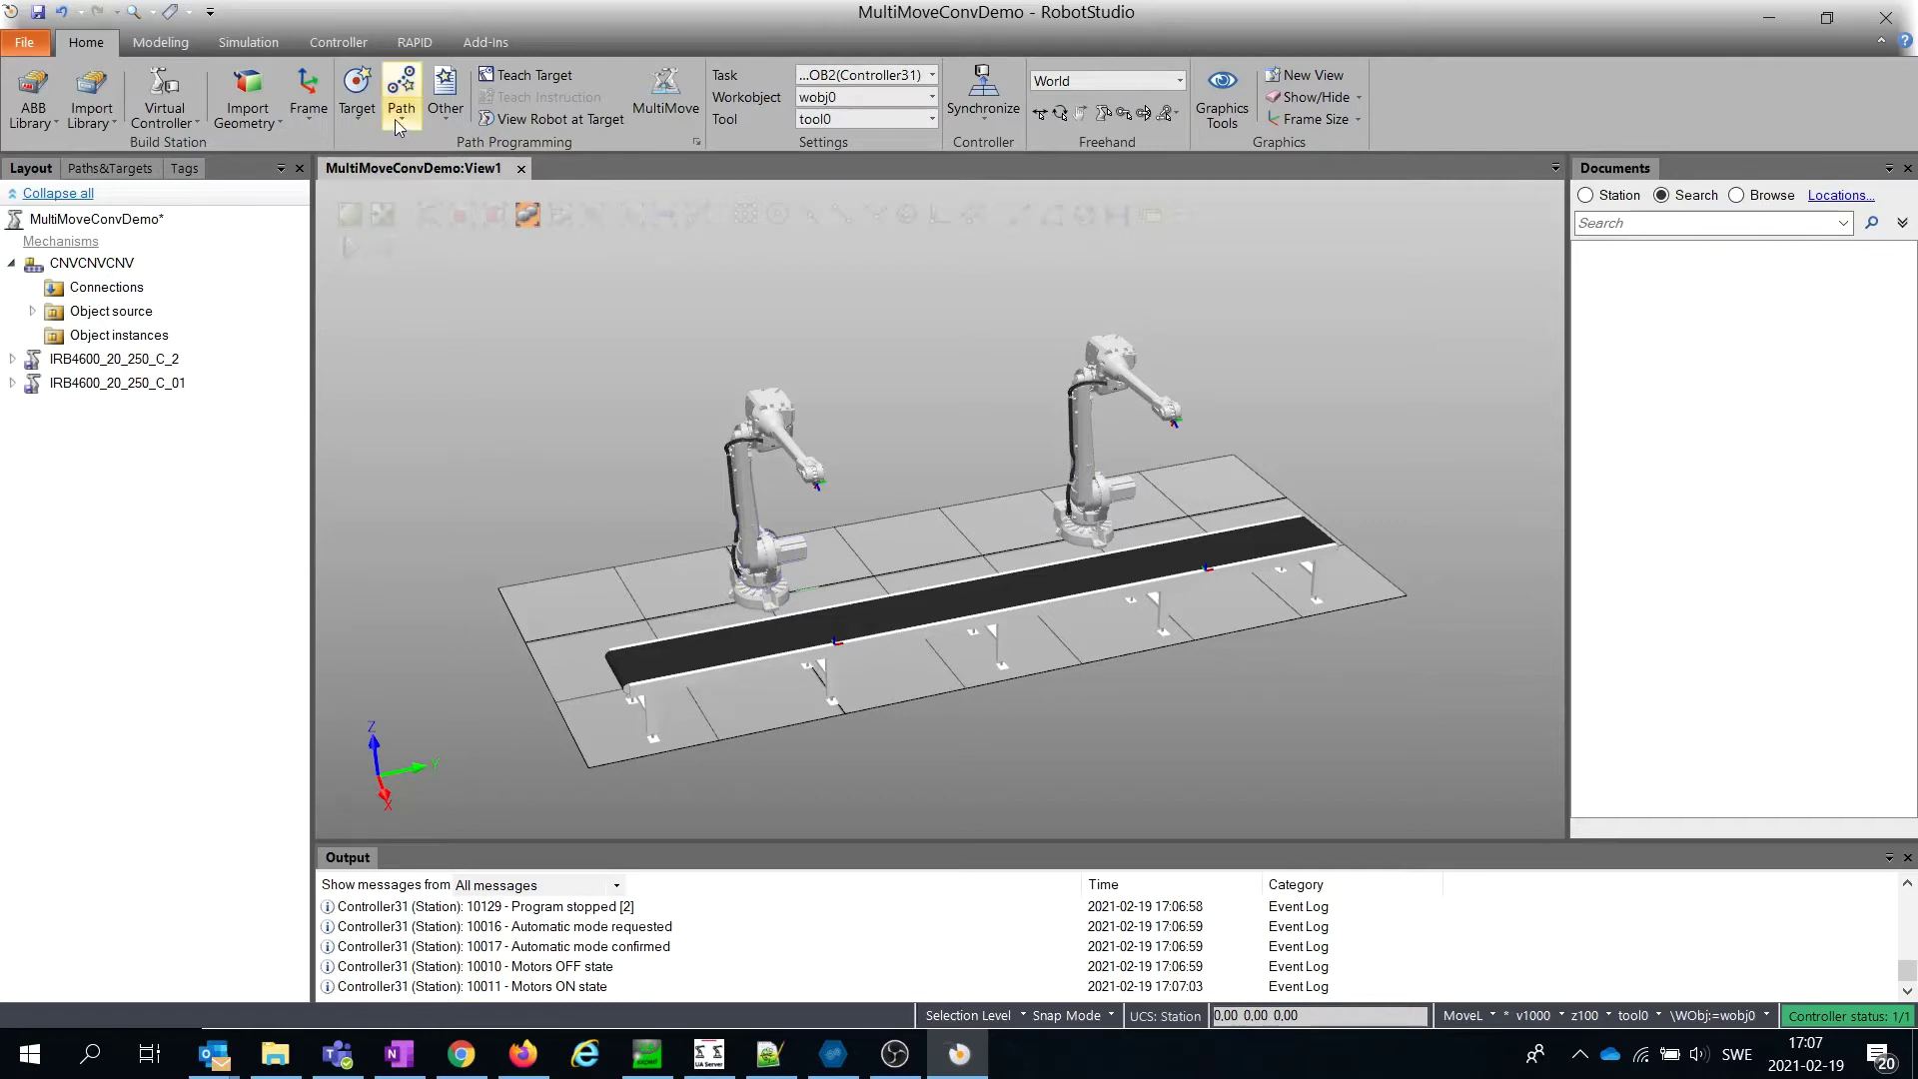
- Start Load Parameters from the Configuration node to browse the options/cnv cfg files
left_click(346, 42)
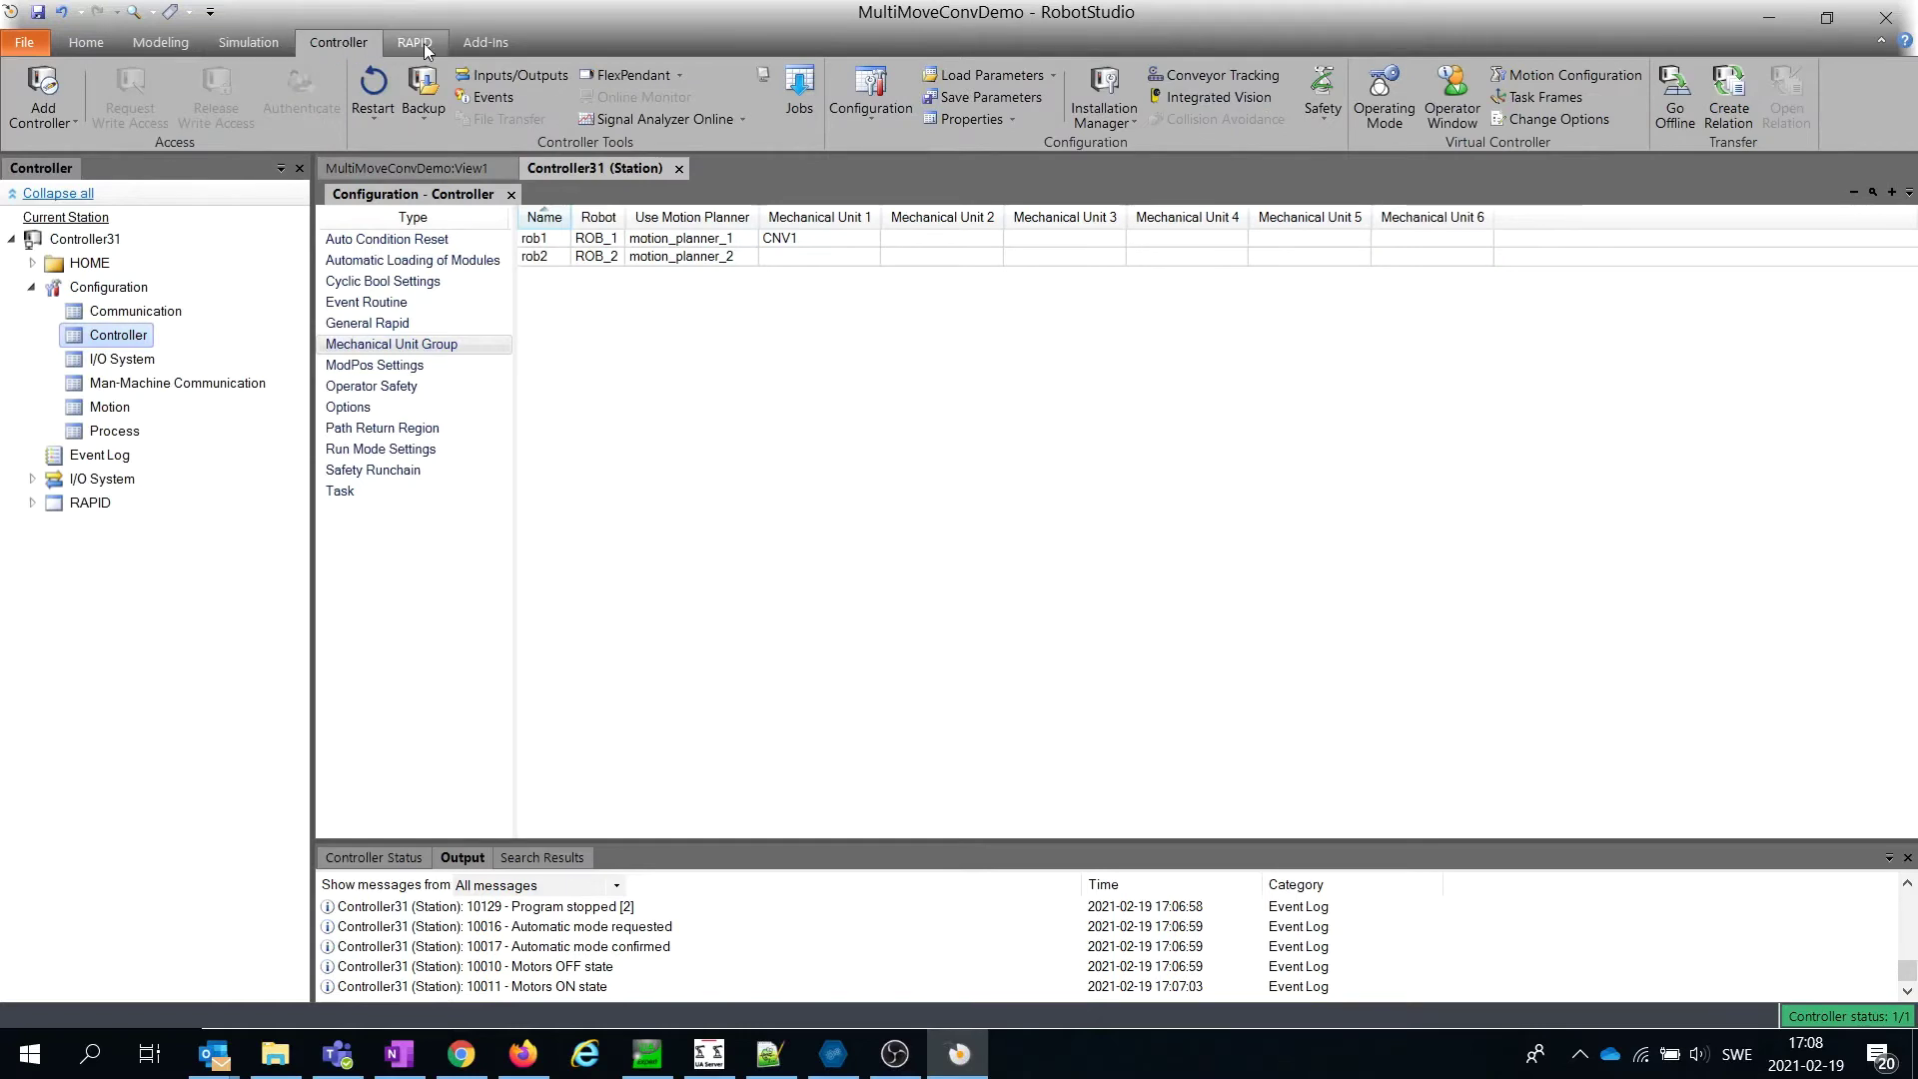
left_click(670, 77)
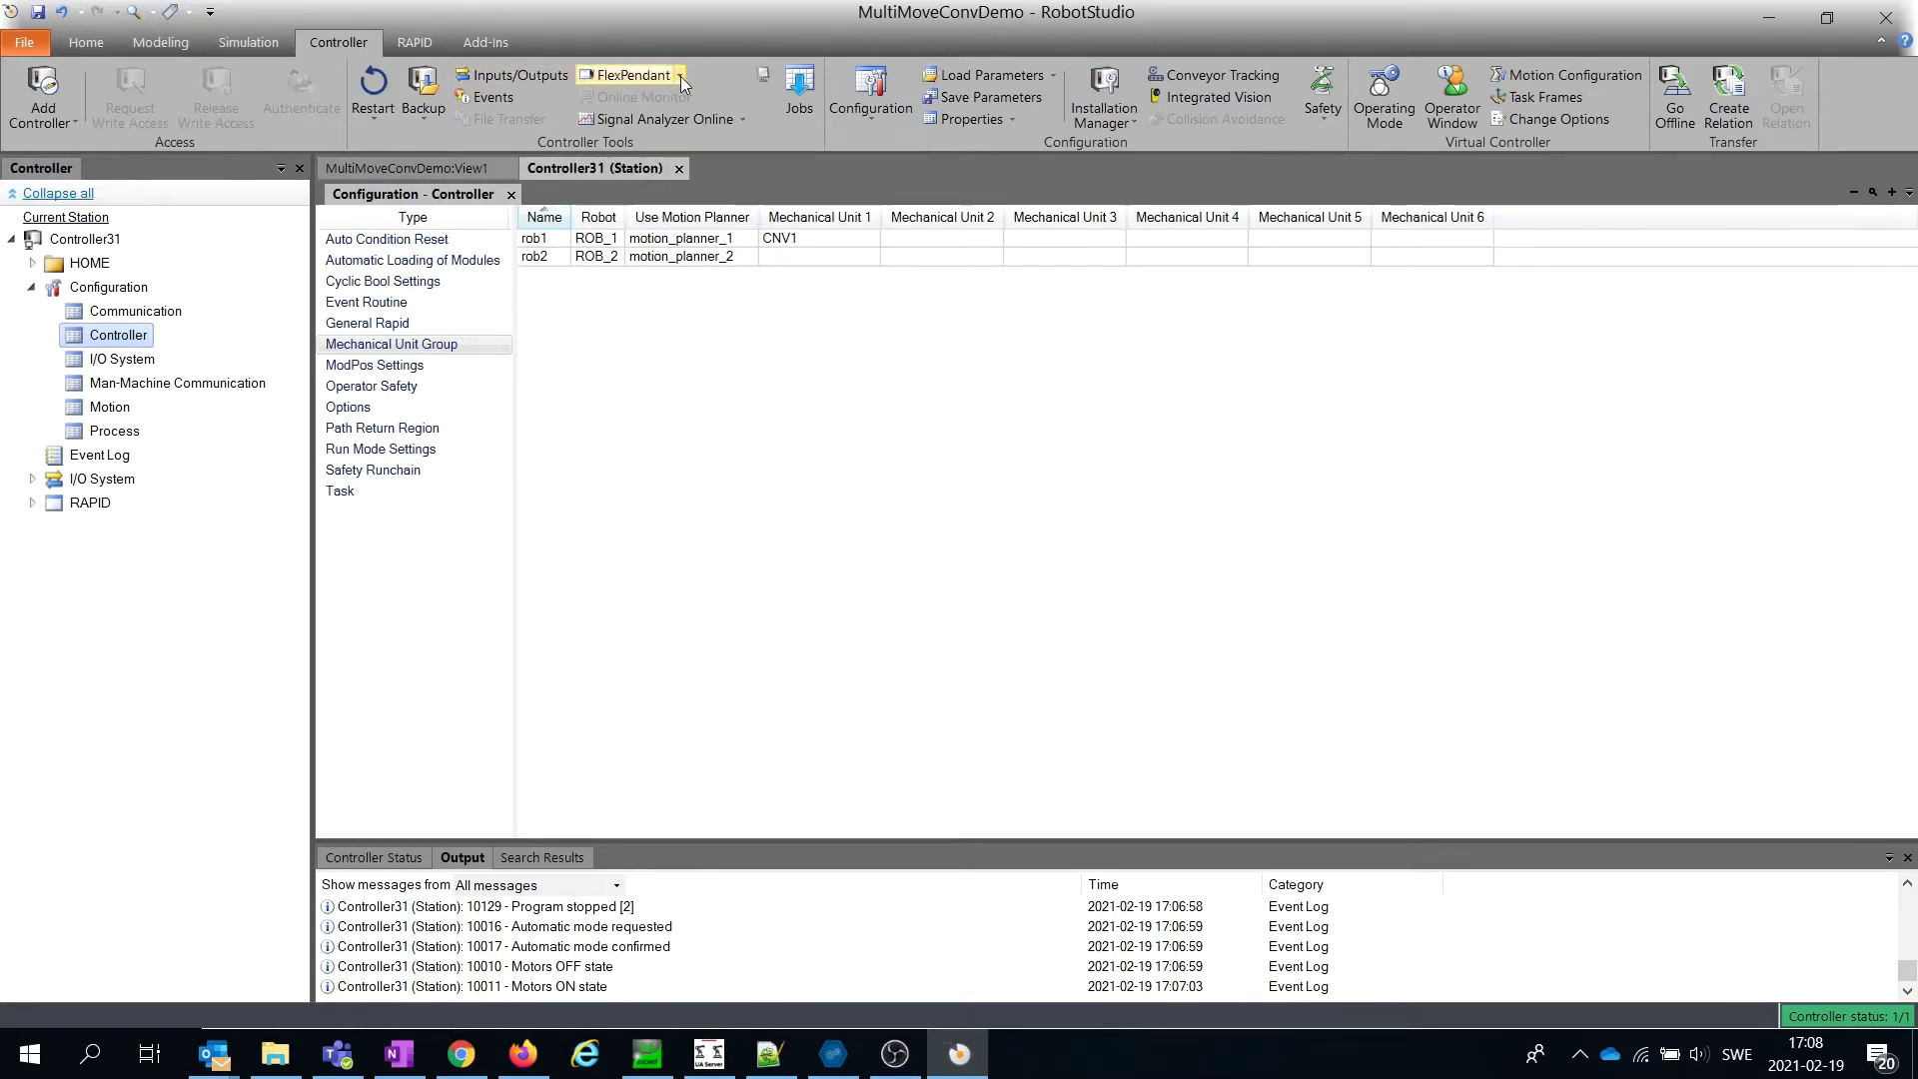
left_click(876, 113)
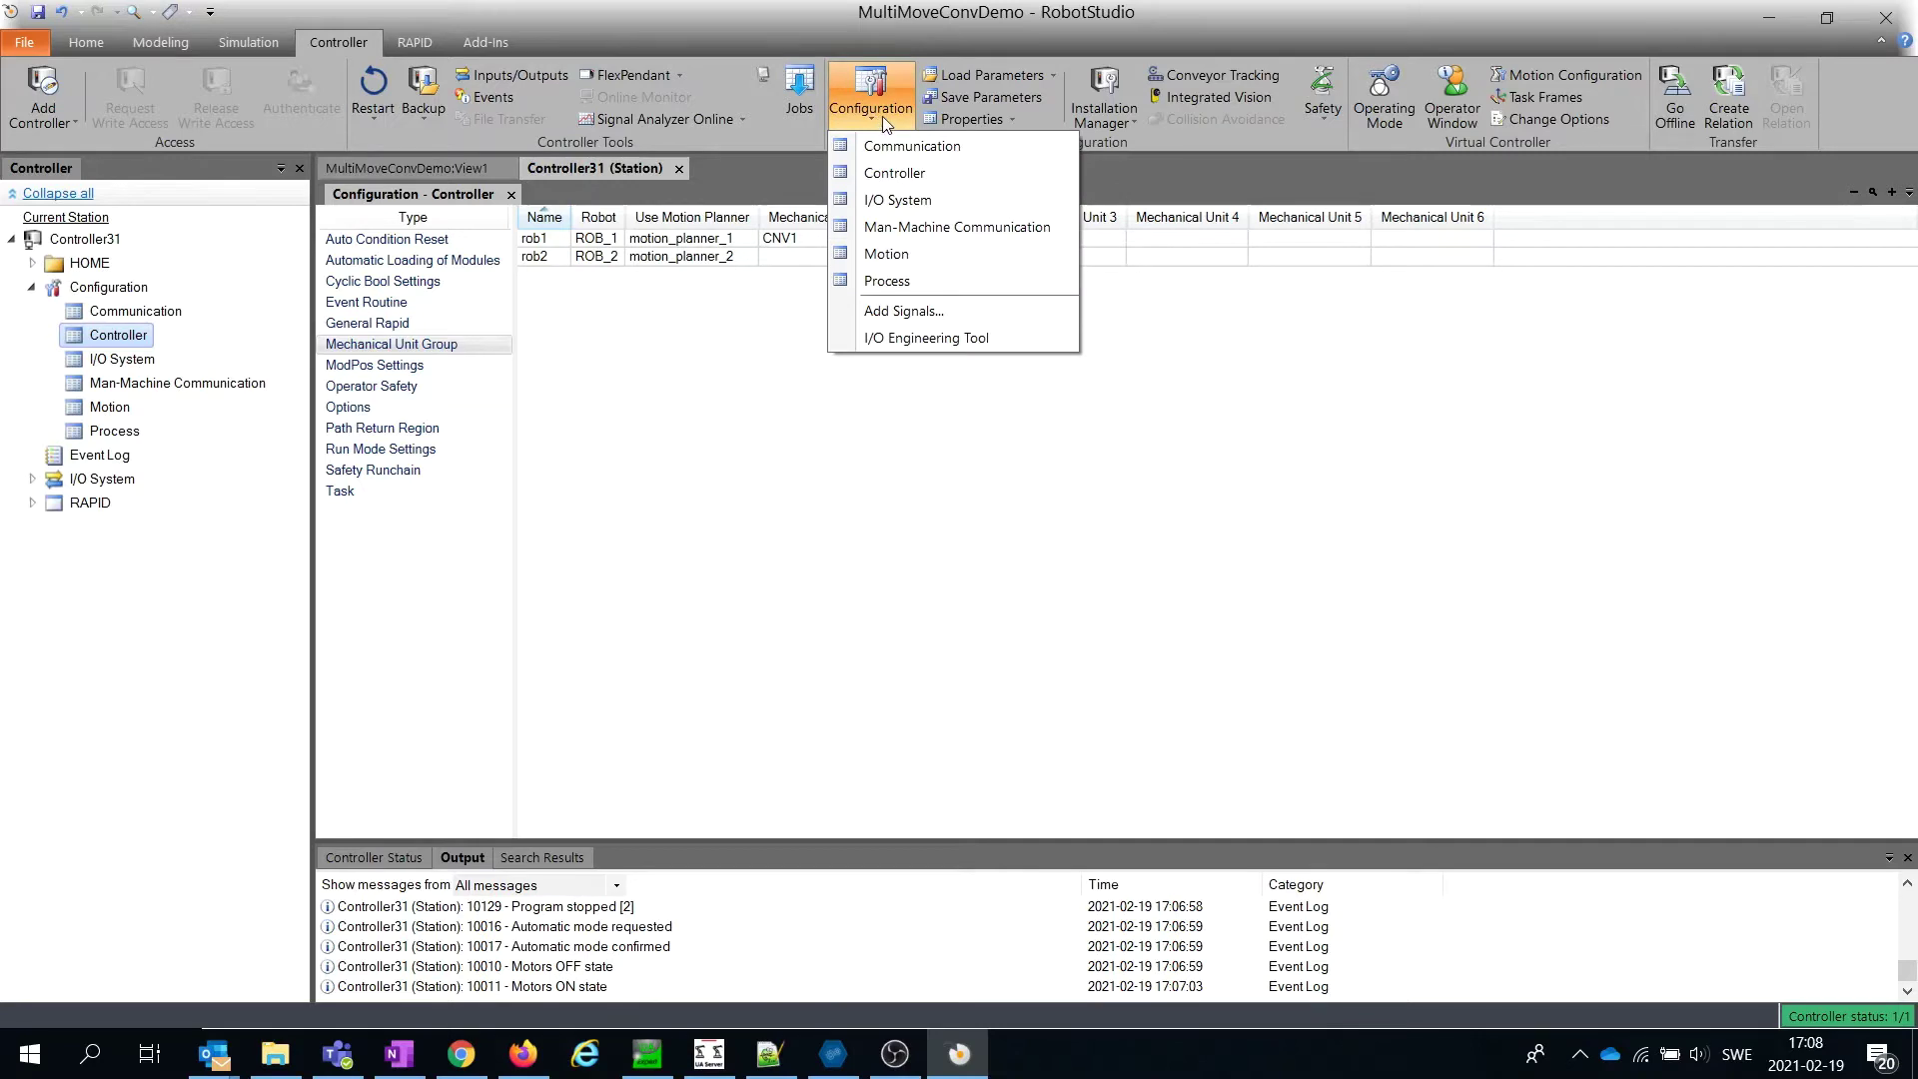
left_click(883, 116)
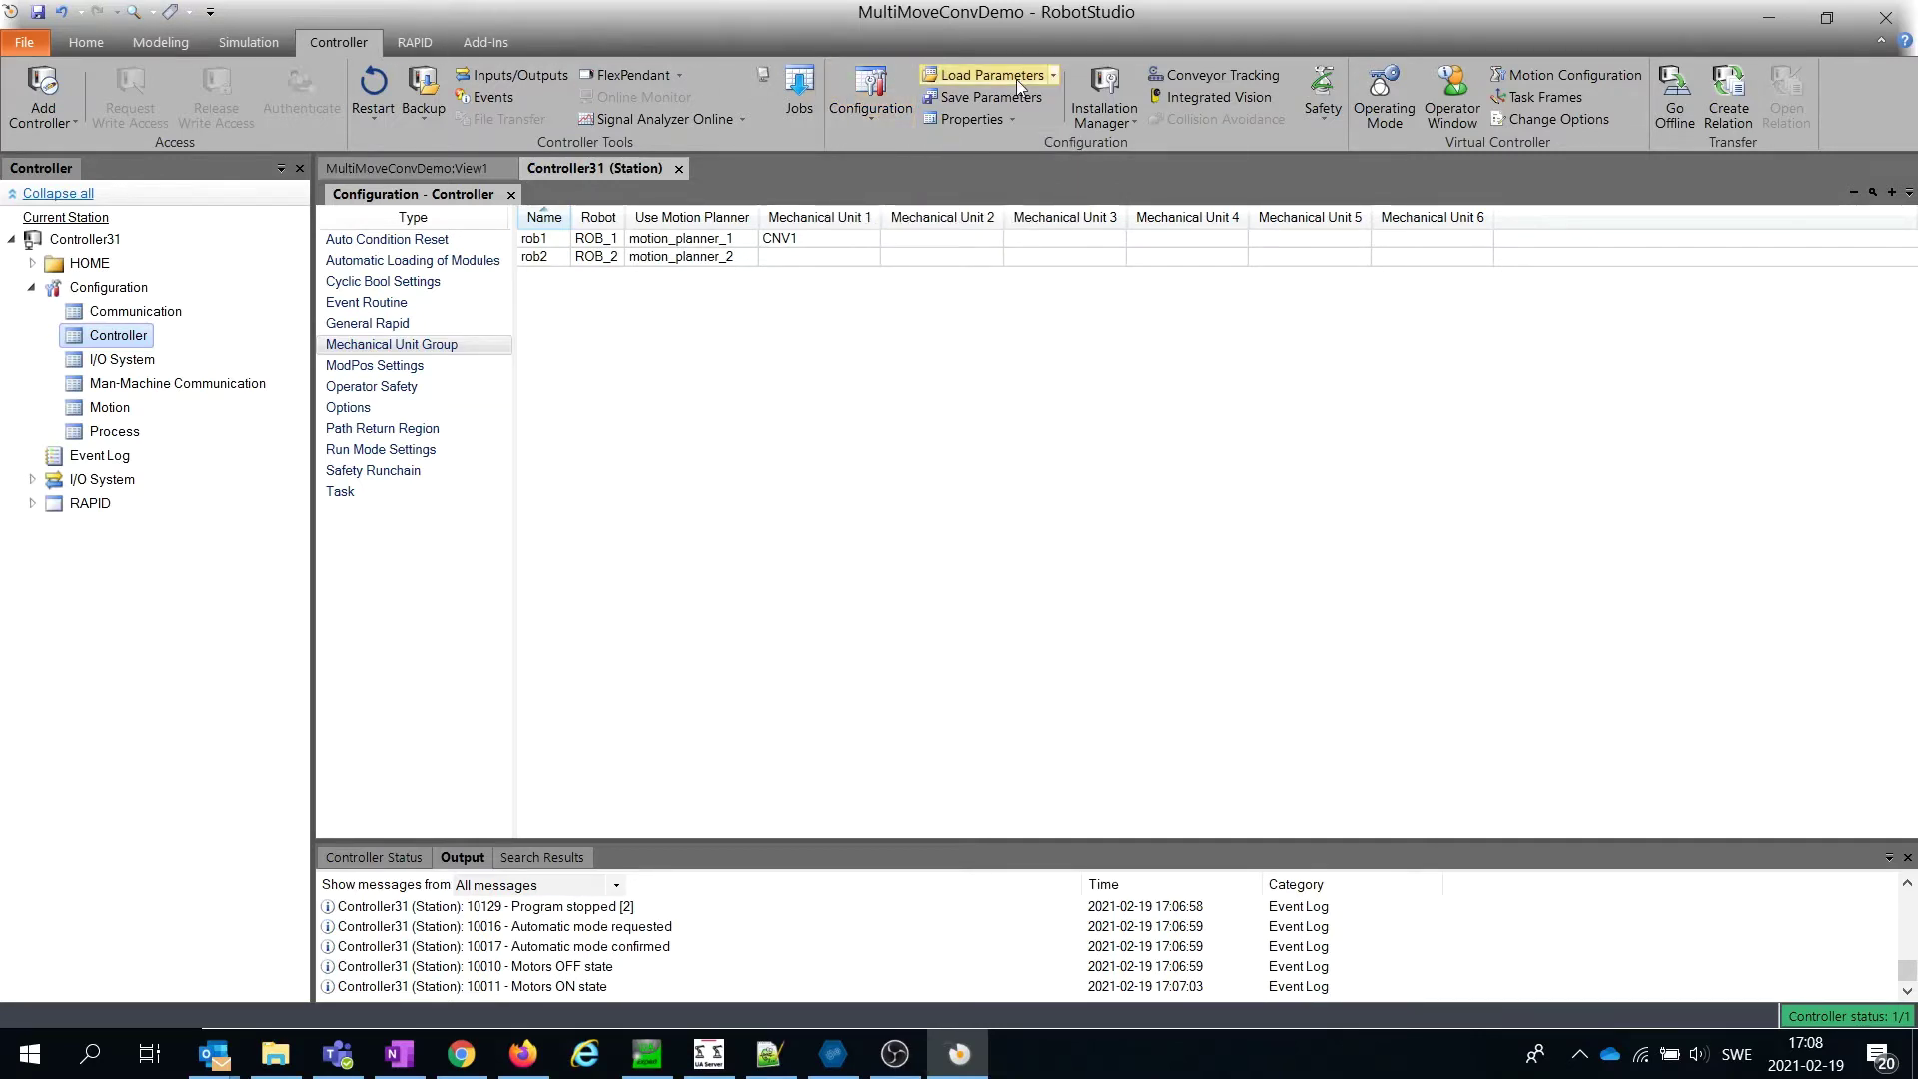
right_click(108, 294)
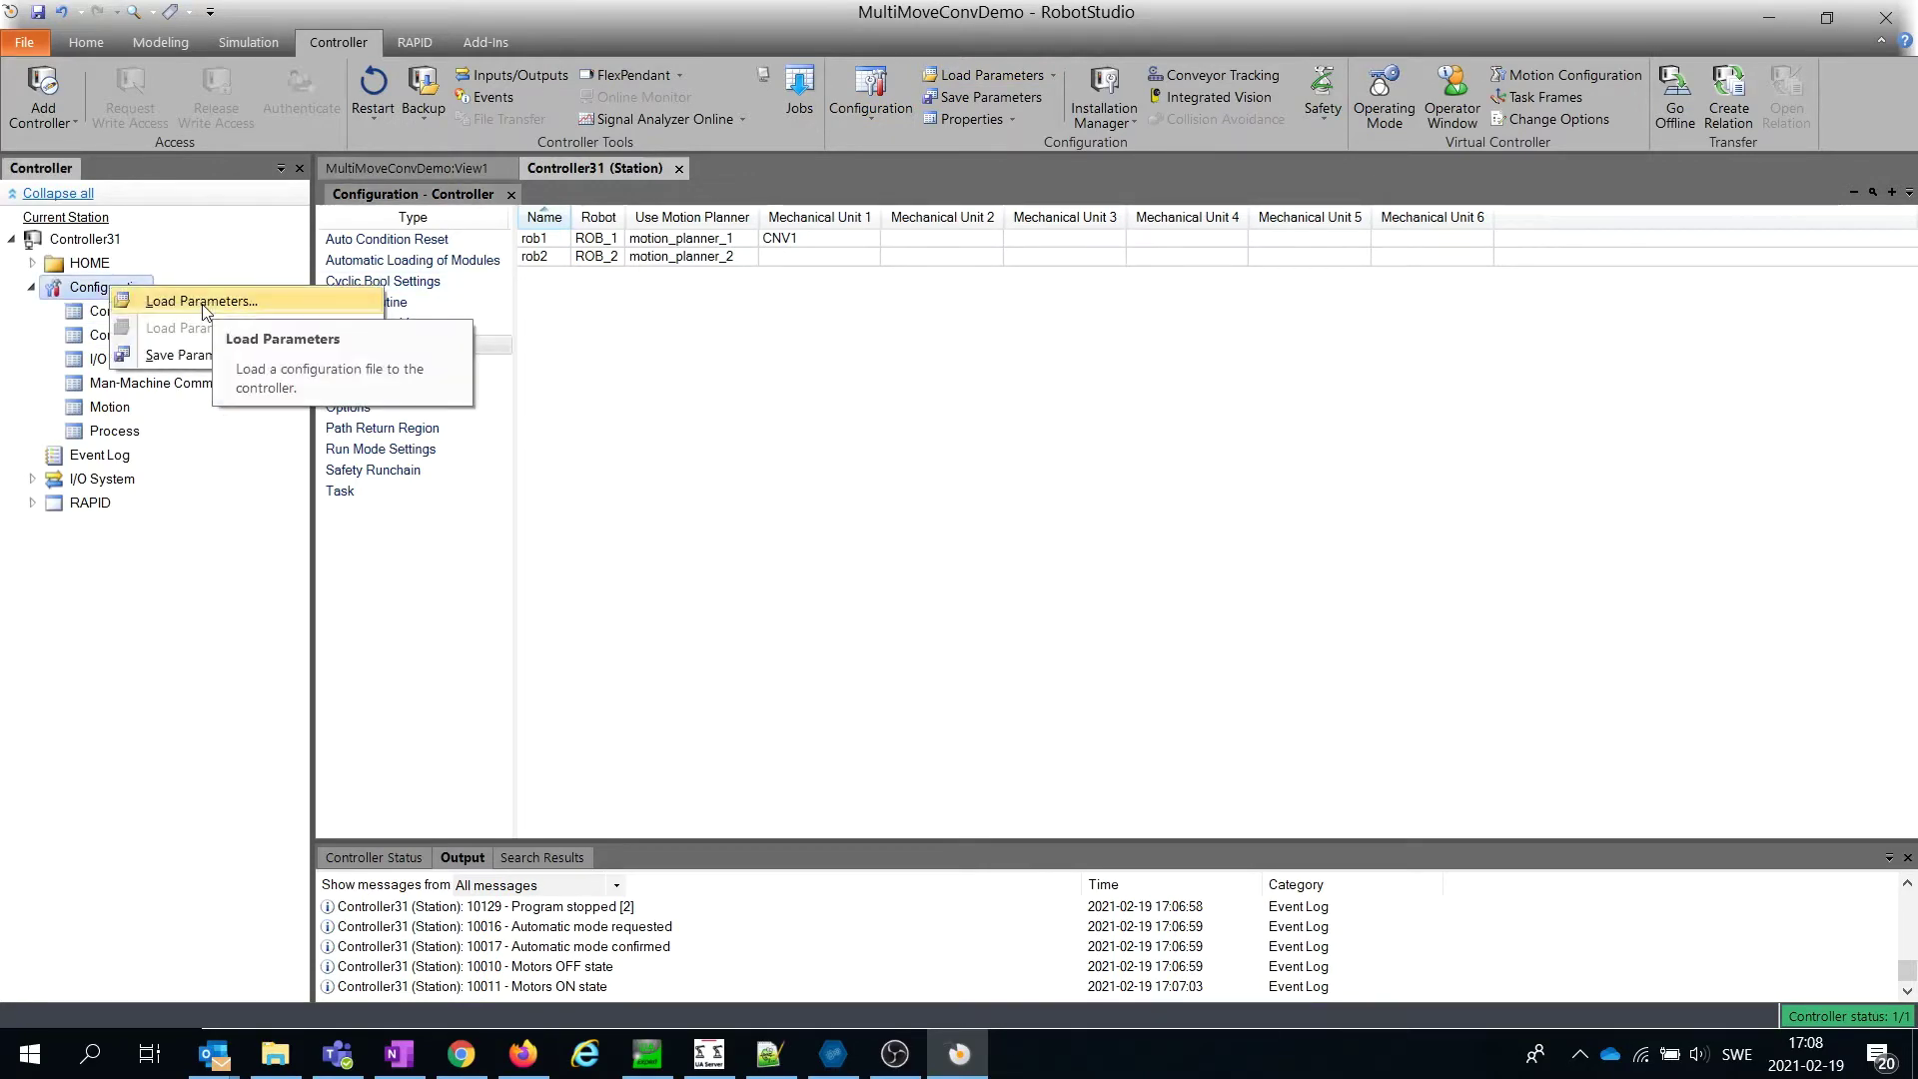
left_click(202, 301)
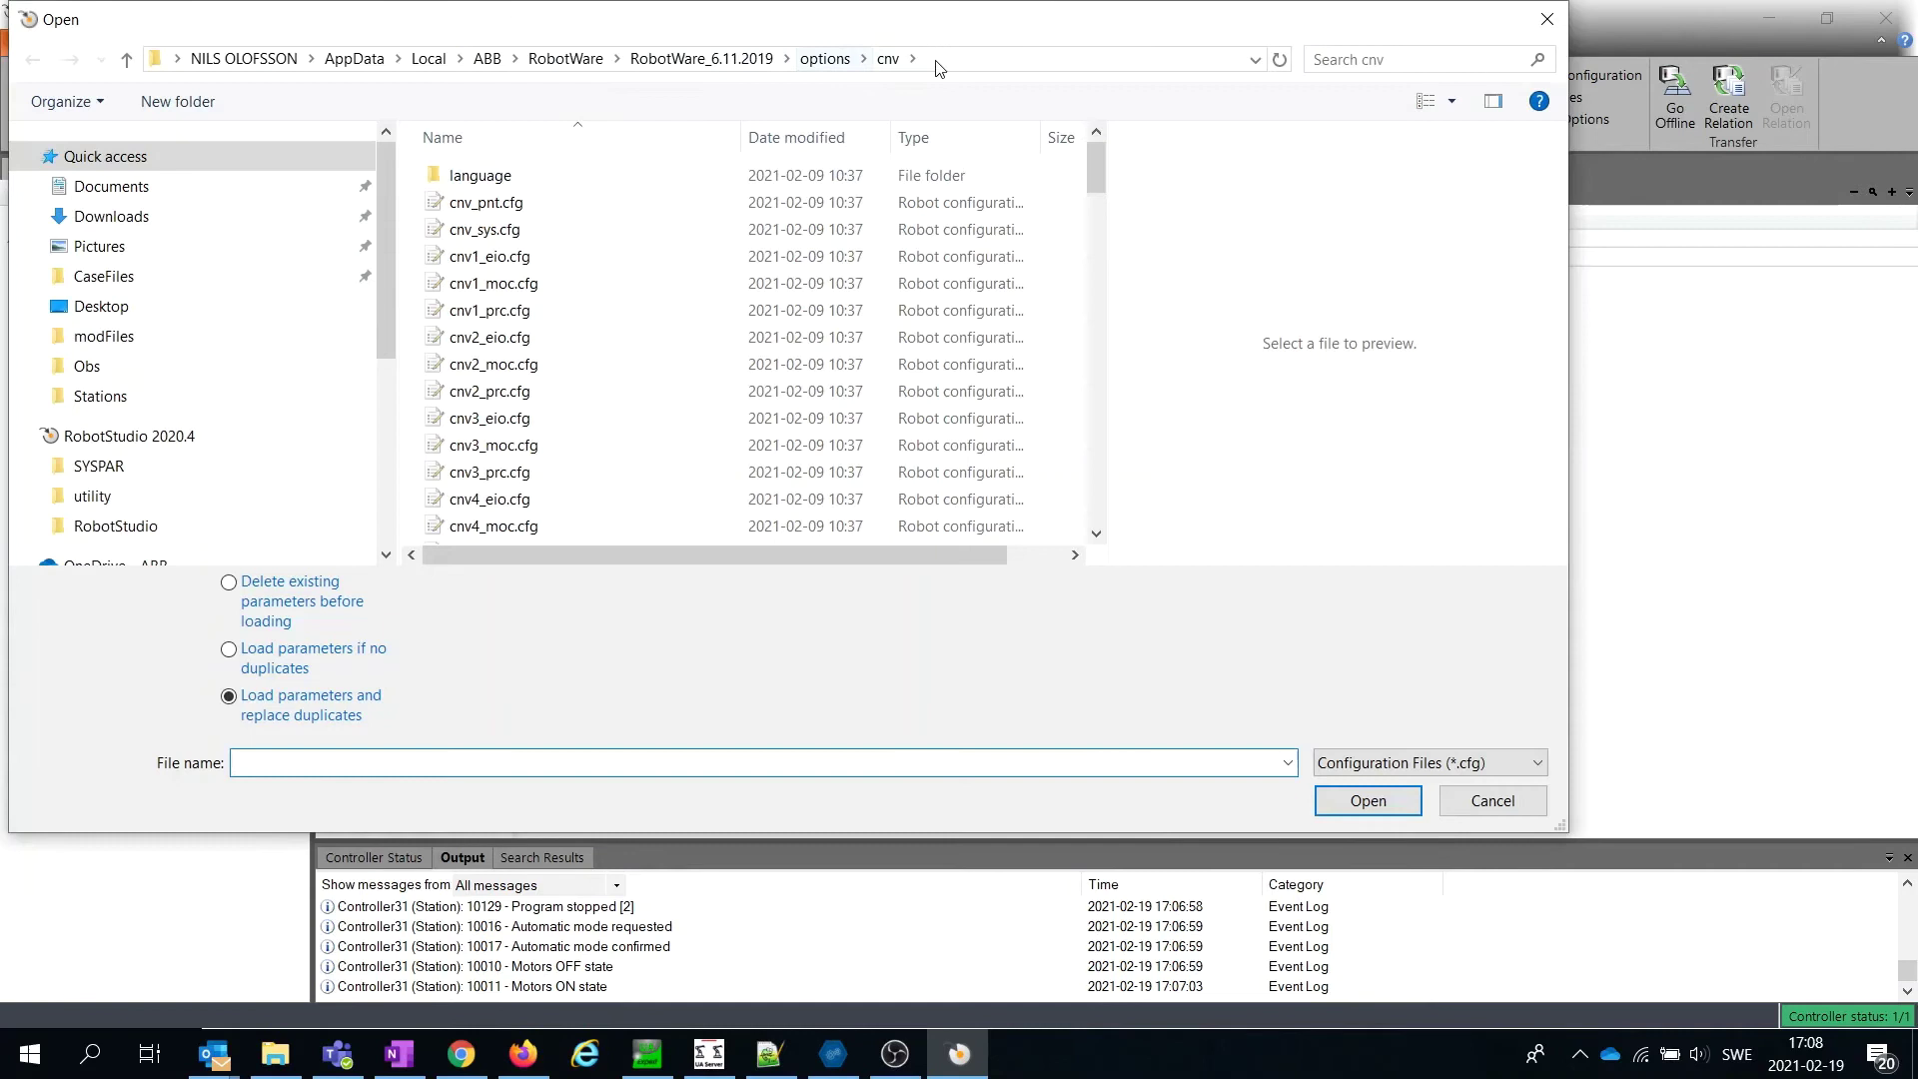
left_click(969, 58)
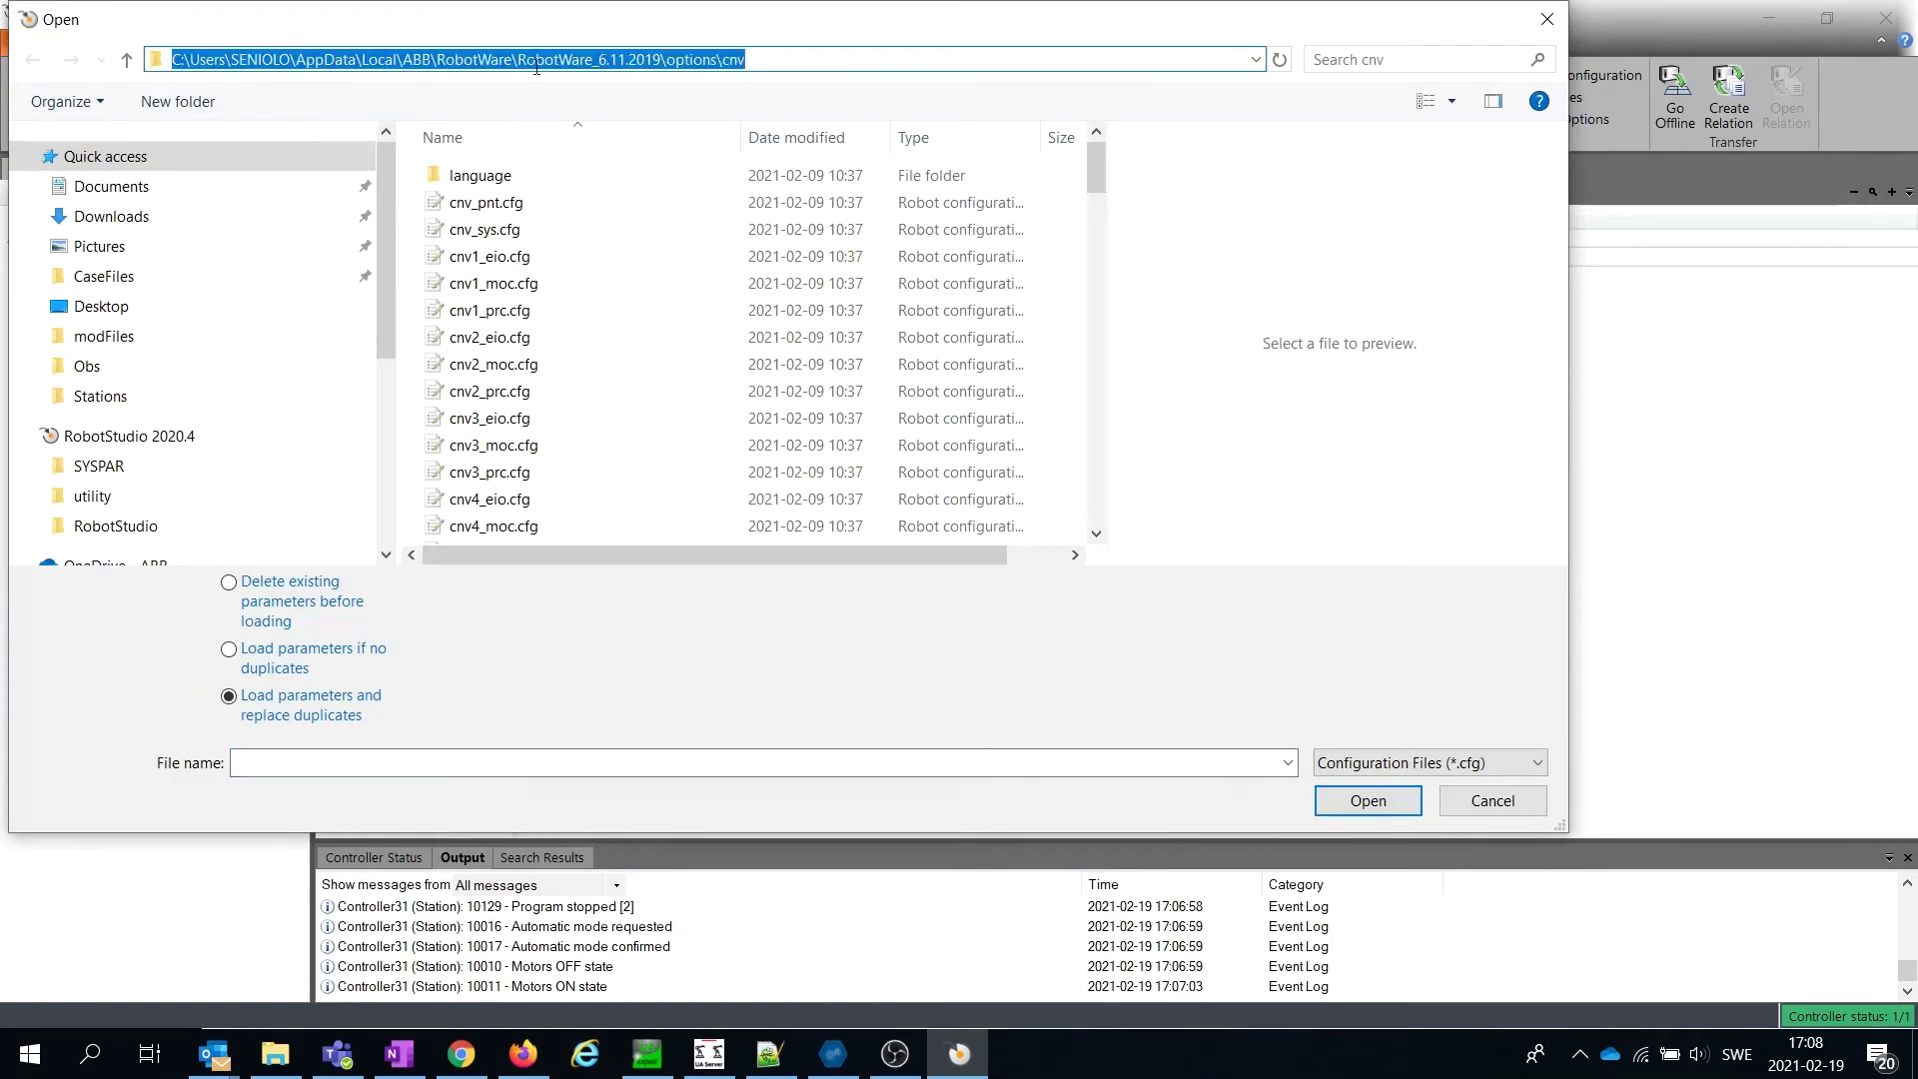
scroll(304, 425, "down", 1)
scroll(225, 450, "down", 2)
scroll(180, 481, "down", 1)
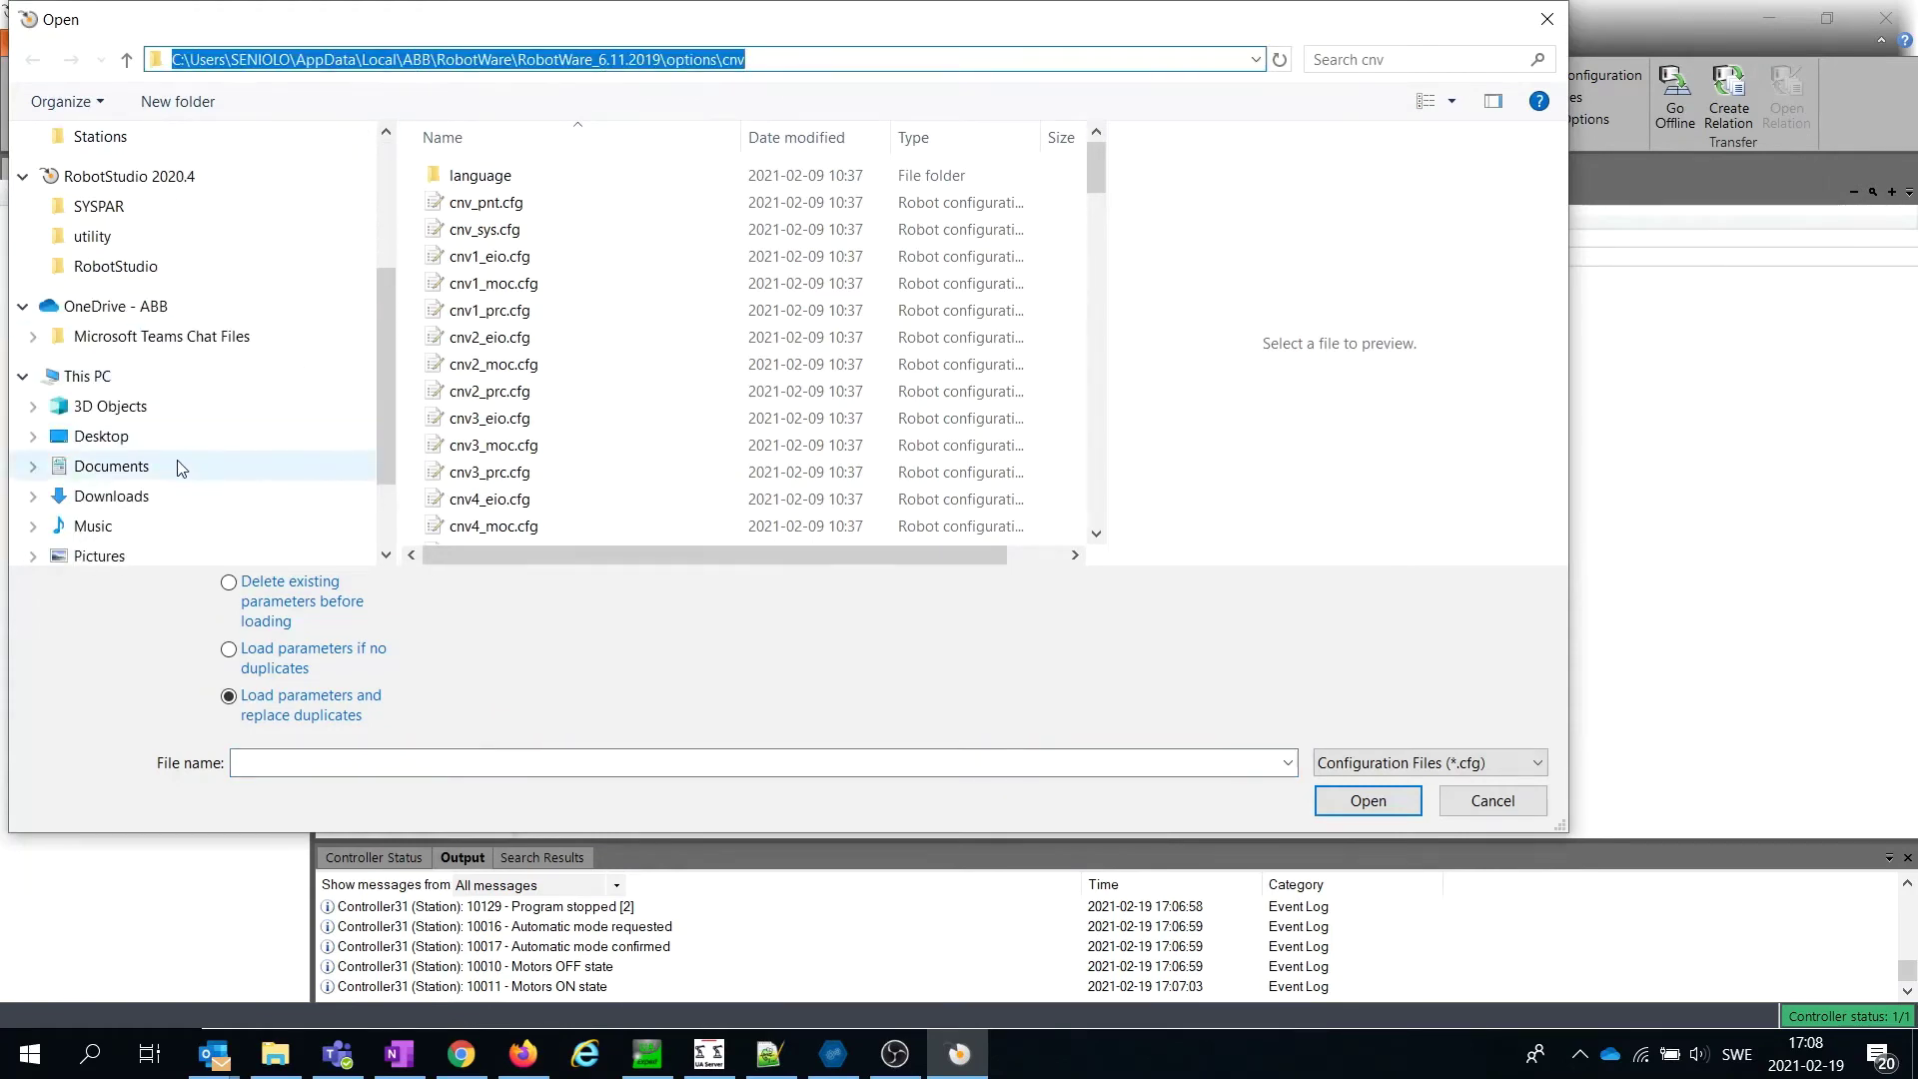
scroll(132, 509, "down", 2)
left_click(132, 489)
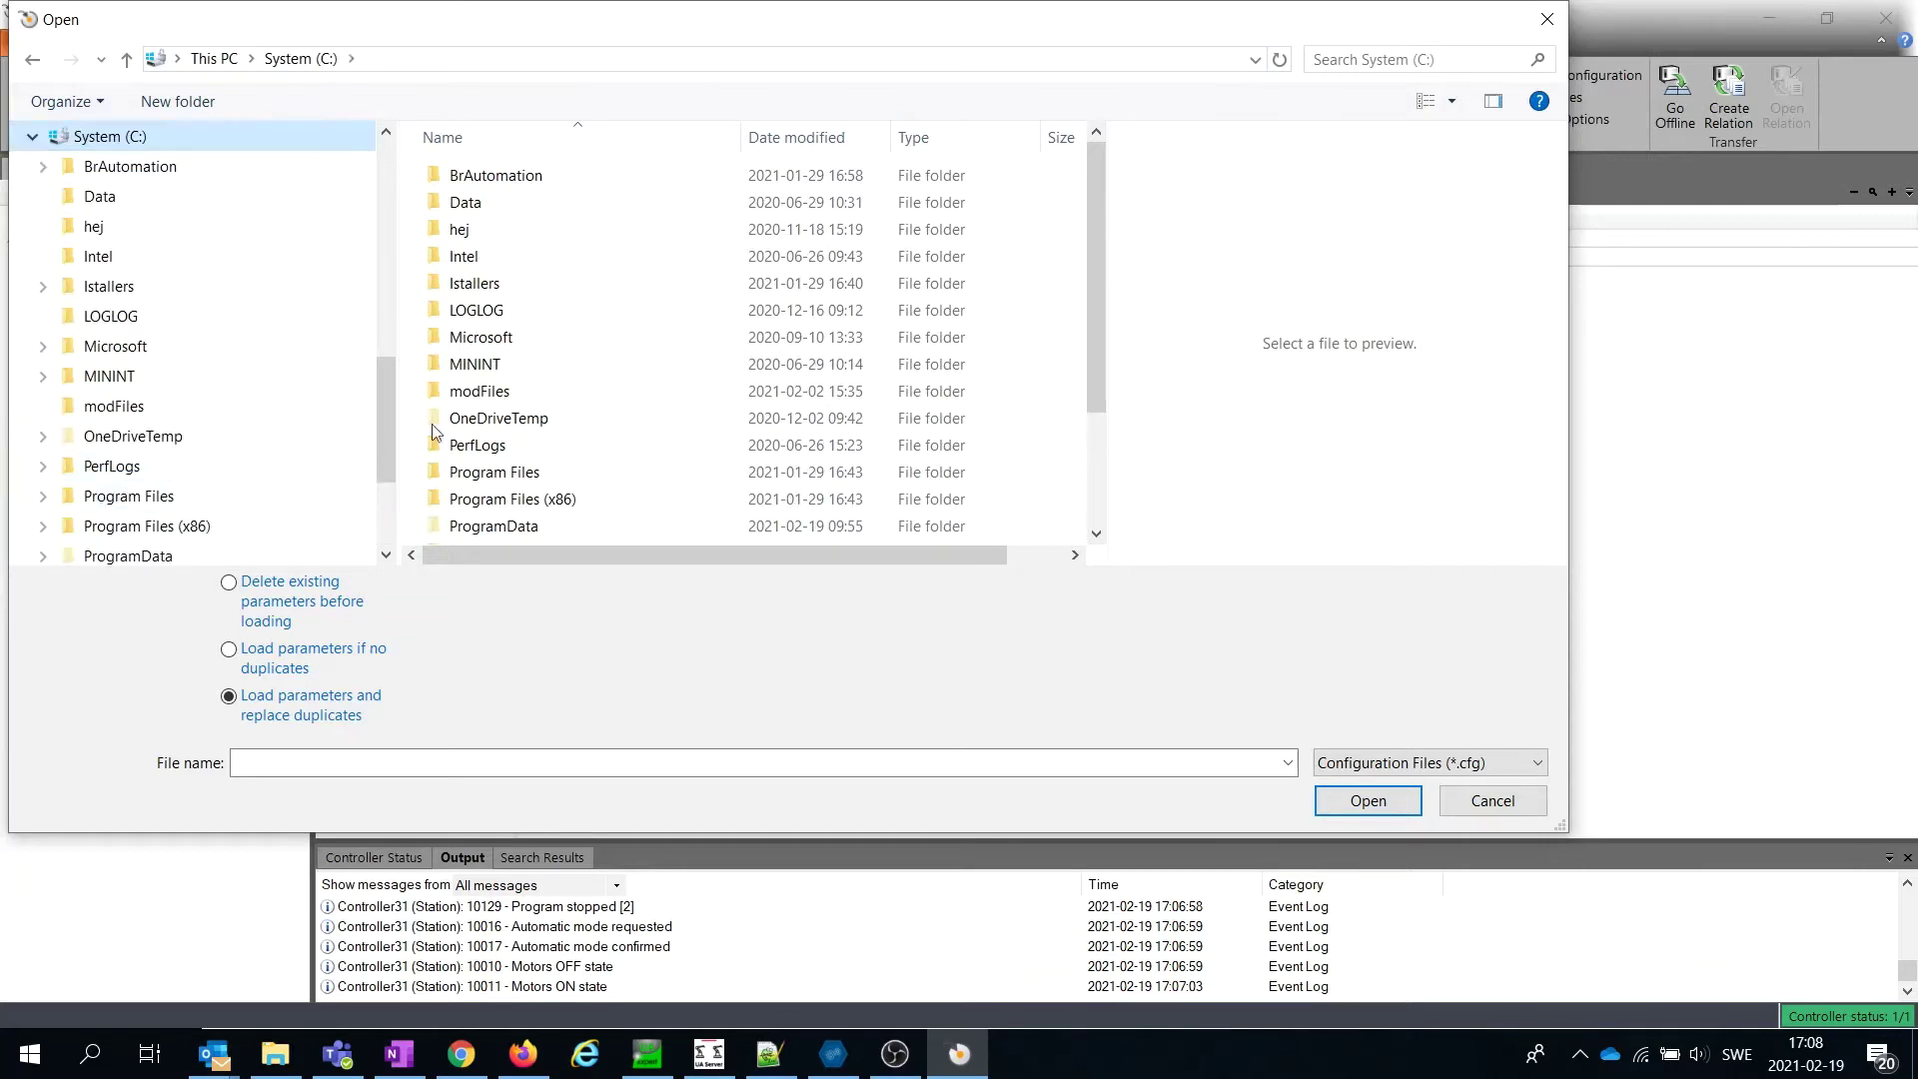
scroll(530, 396, "down", 2)
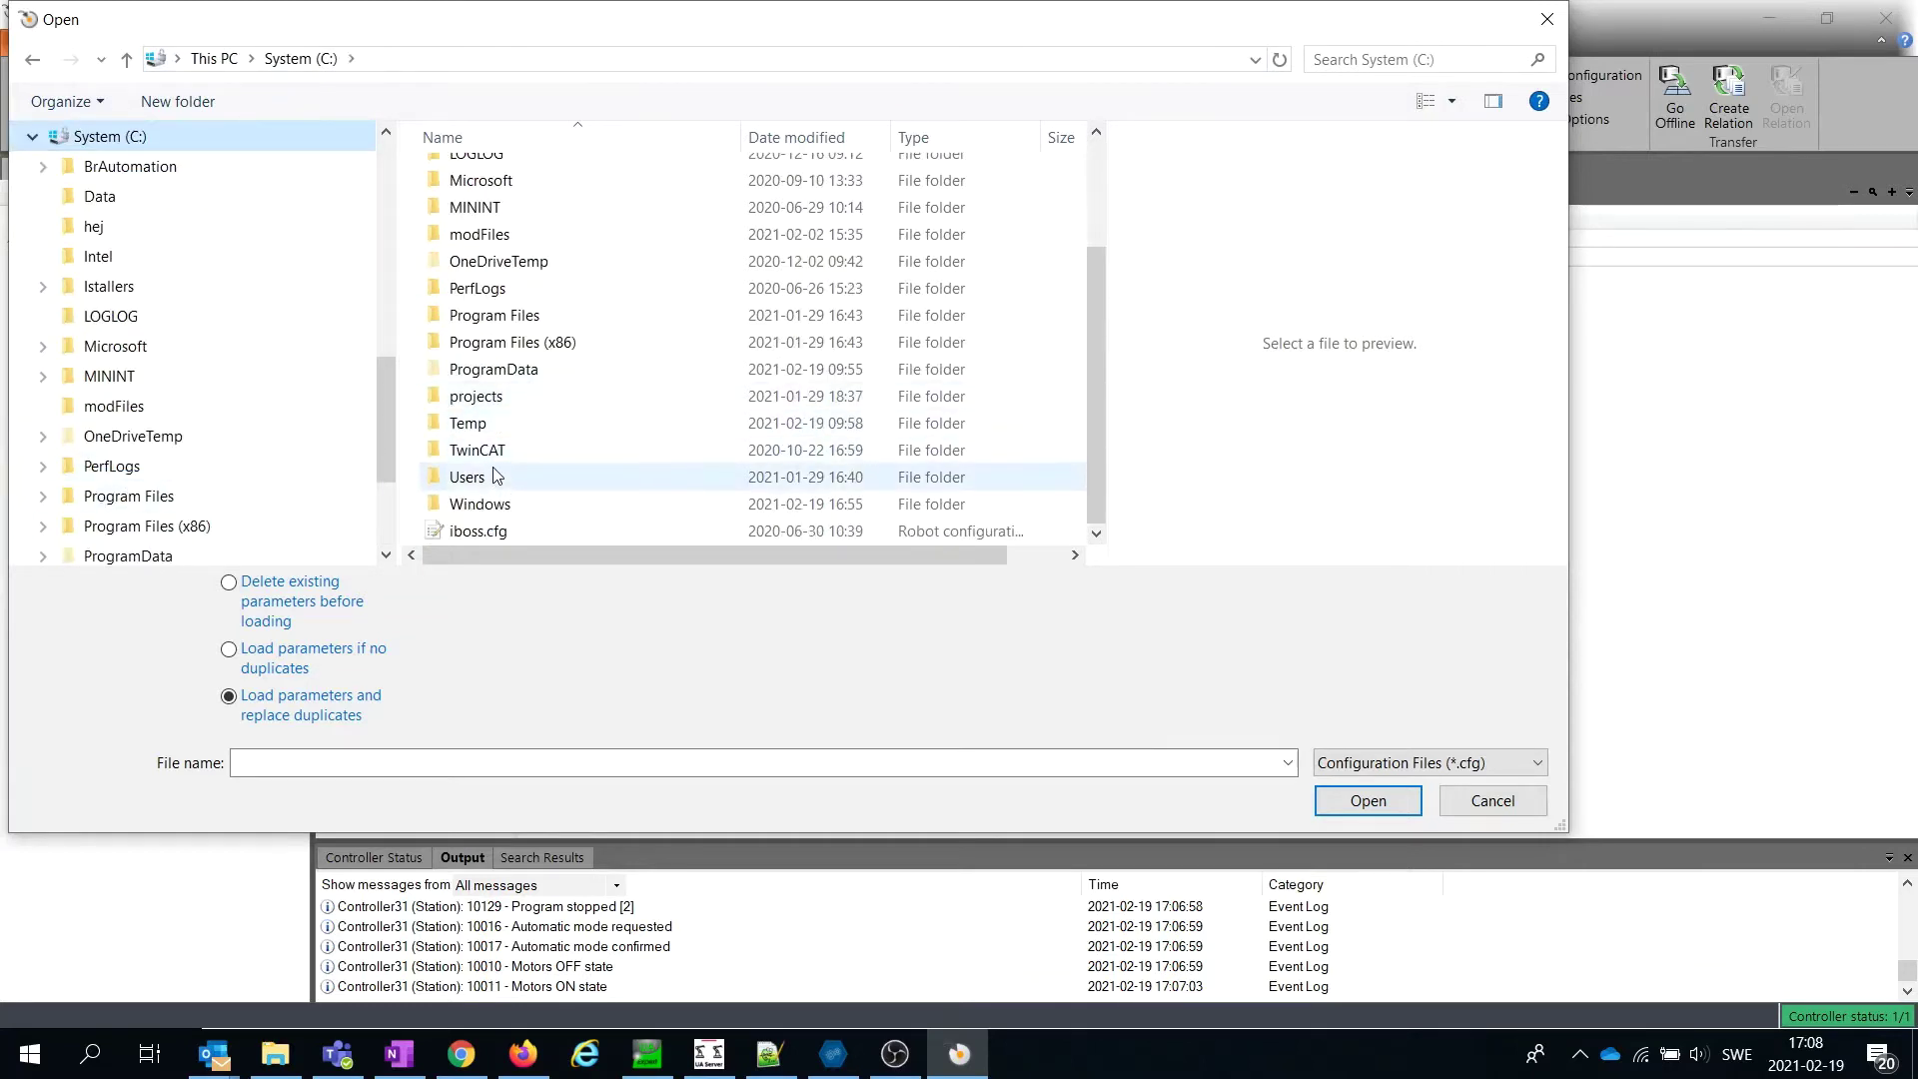
scroll(507, 387, "up", 2)
scroll(511, 373, "down", 2)
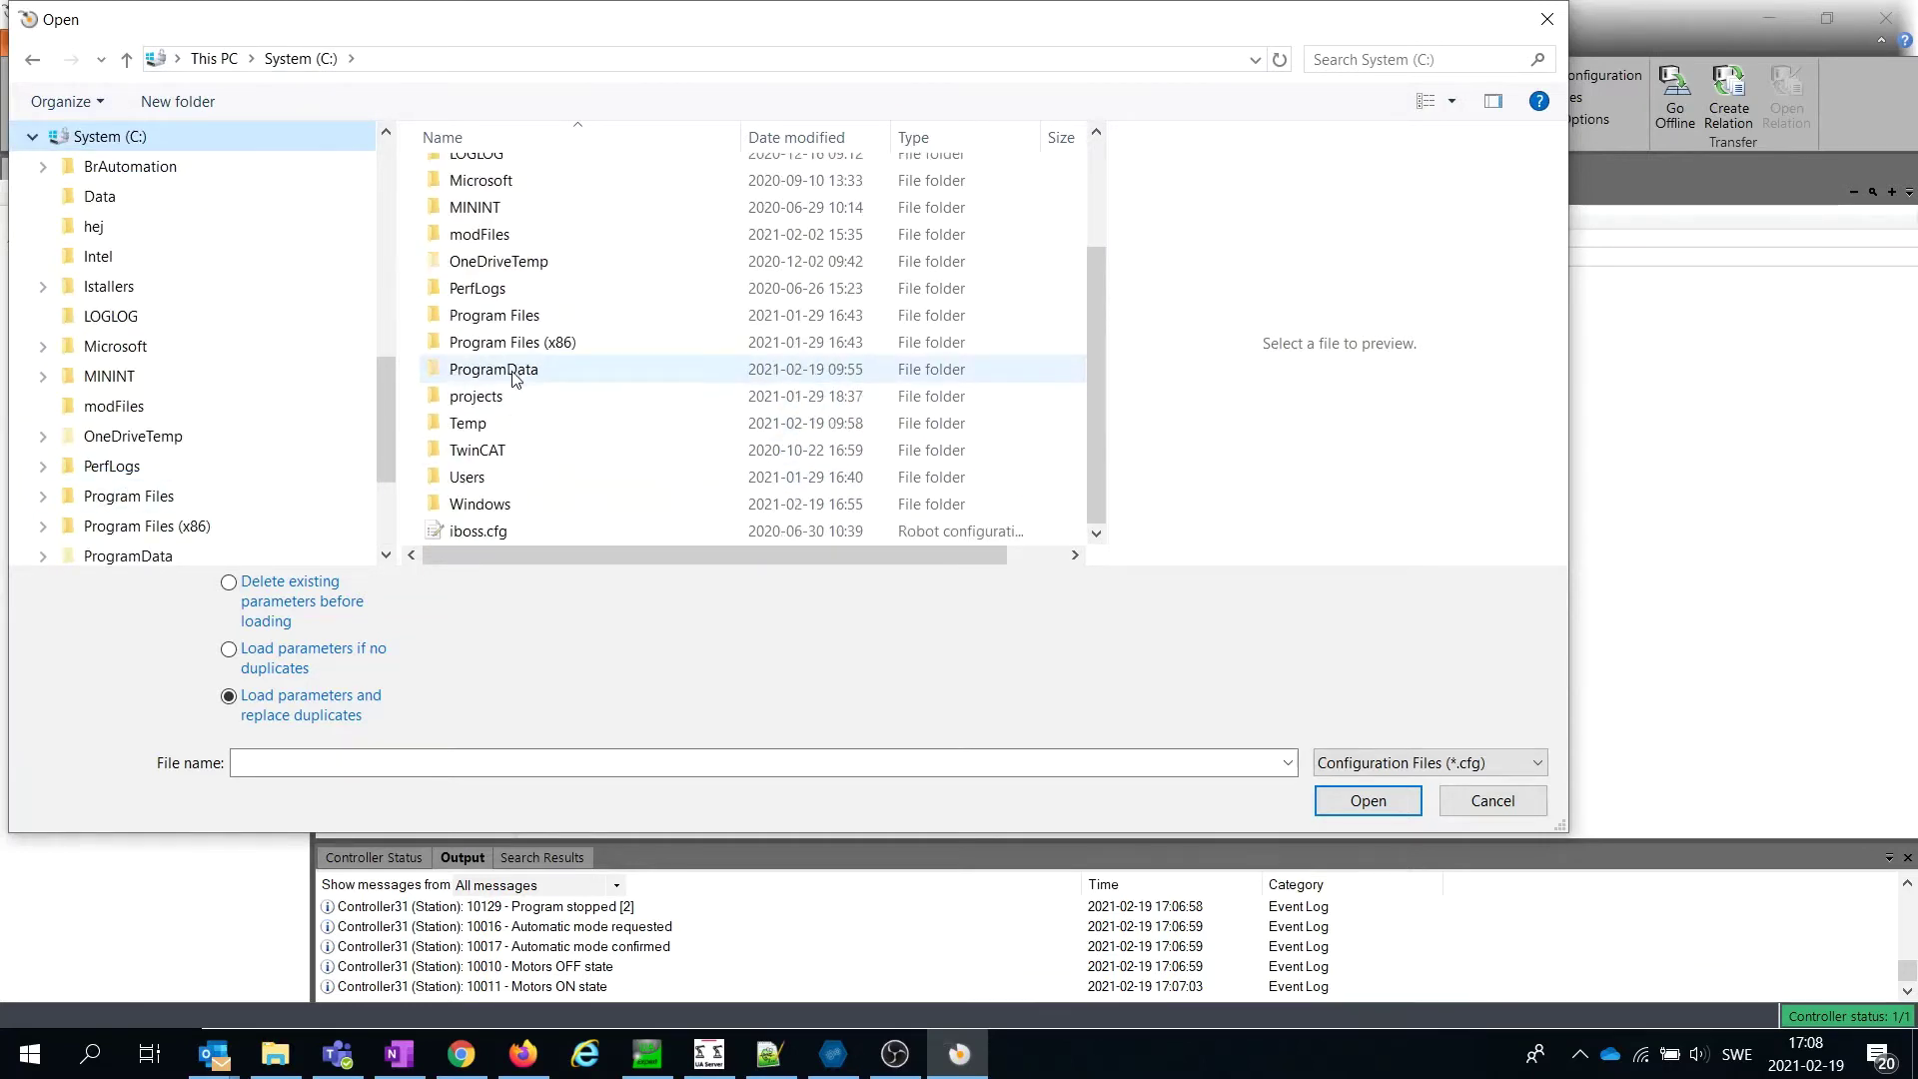
double_click(518, 472)
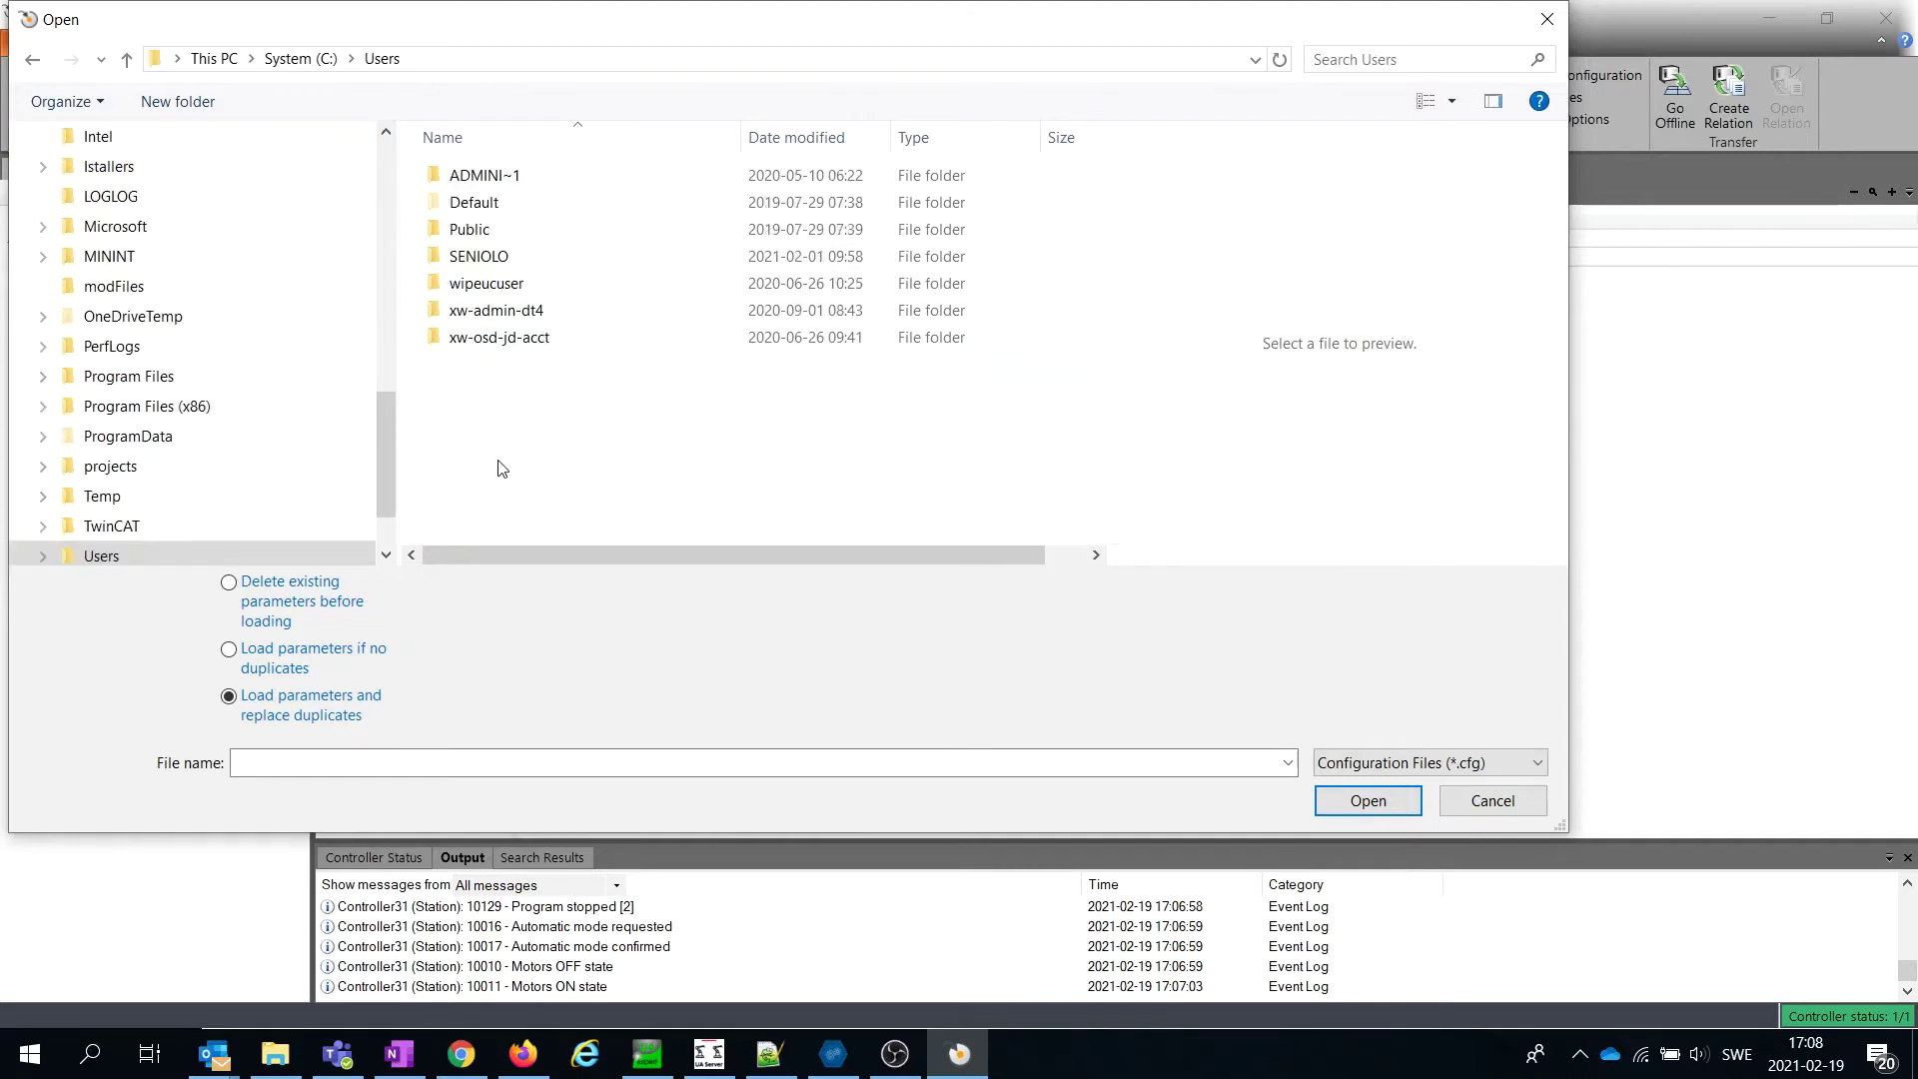
double_click(525, 257)
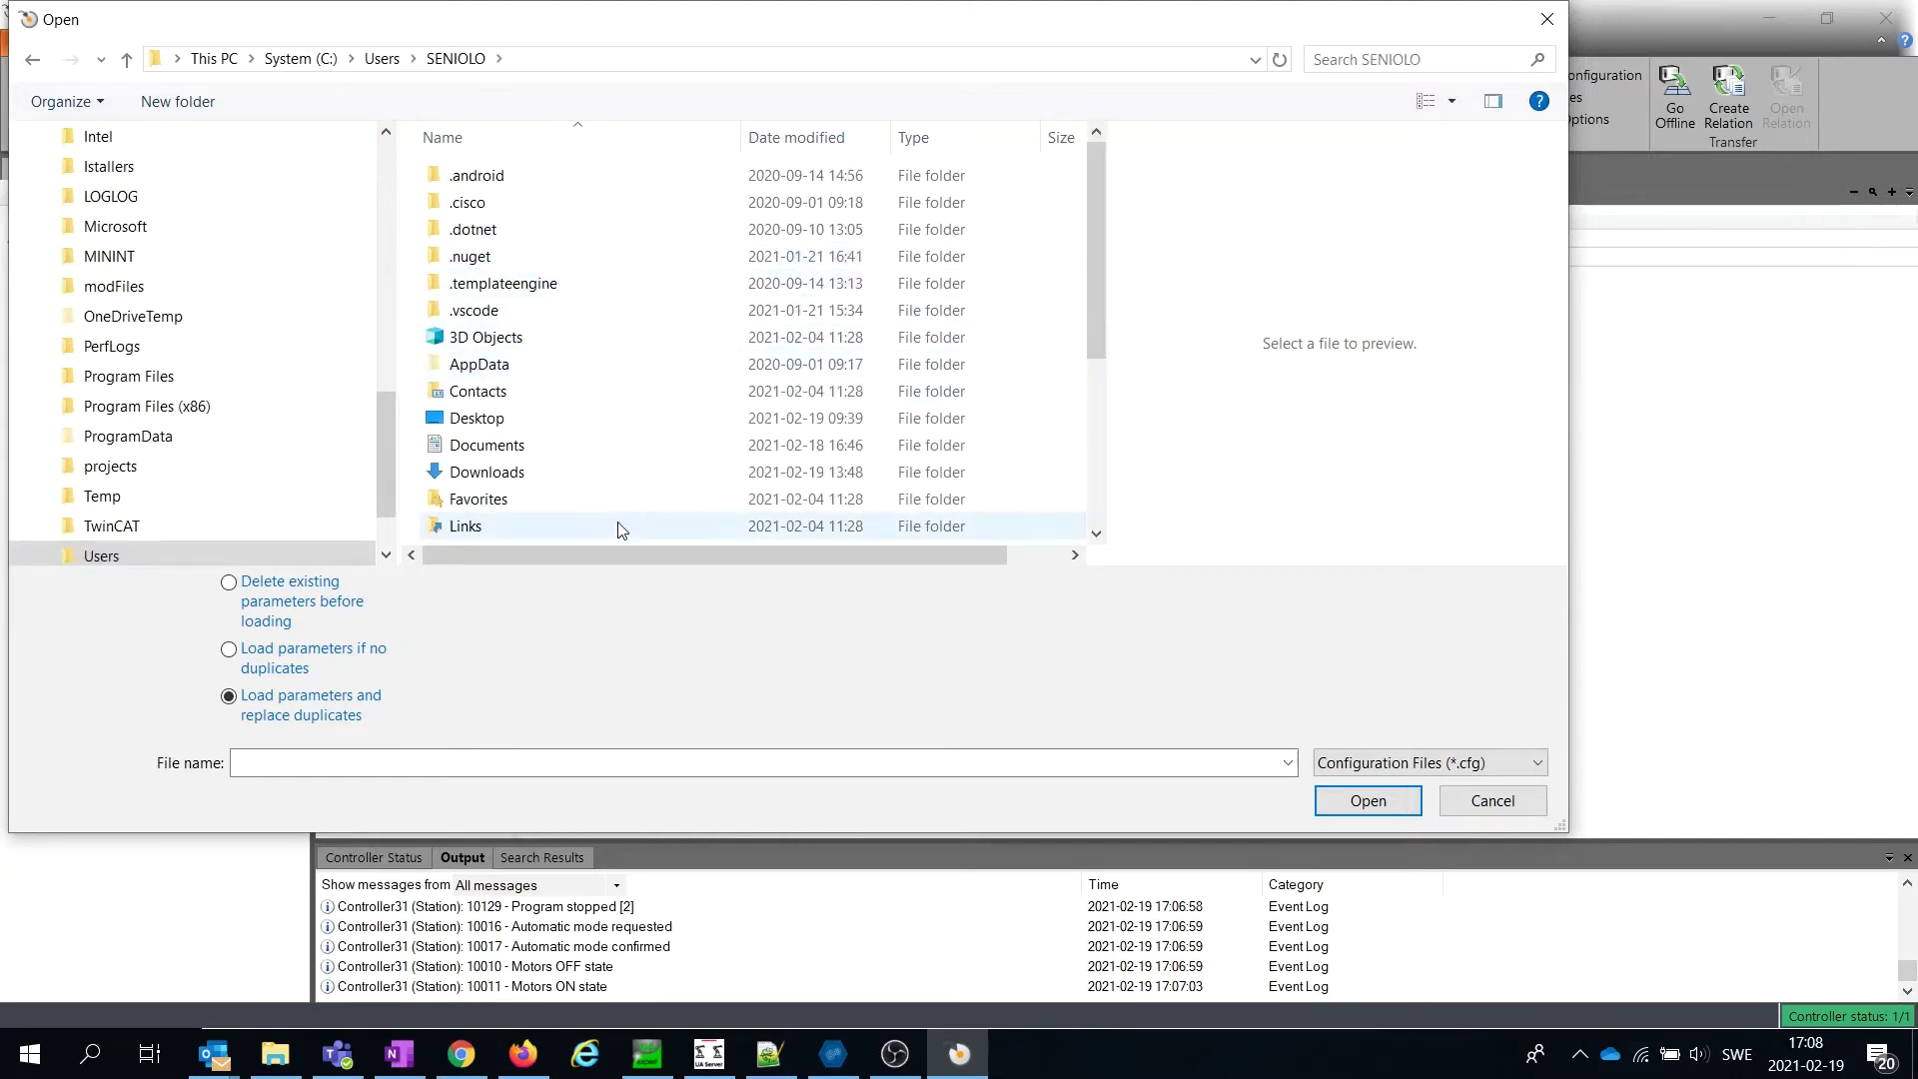
left_click(520, 369)
double_click(521, 365)
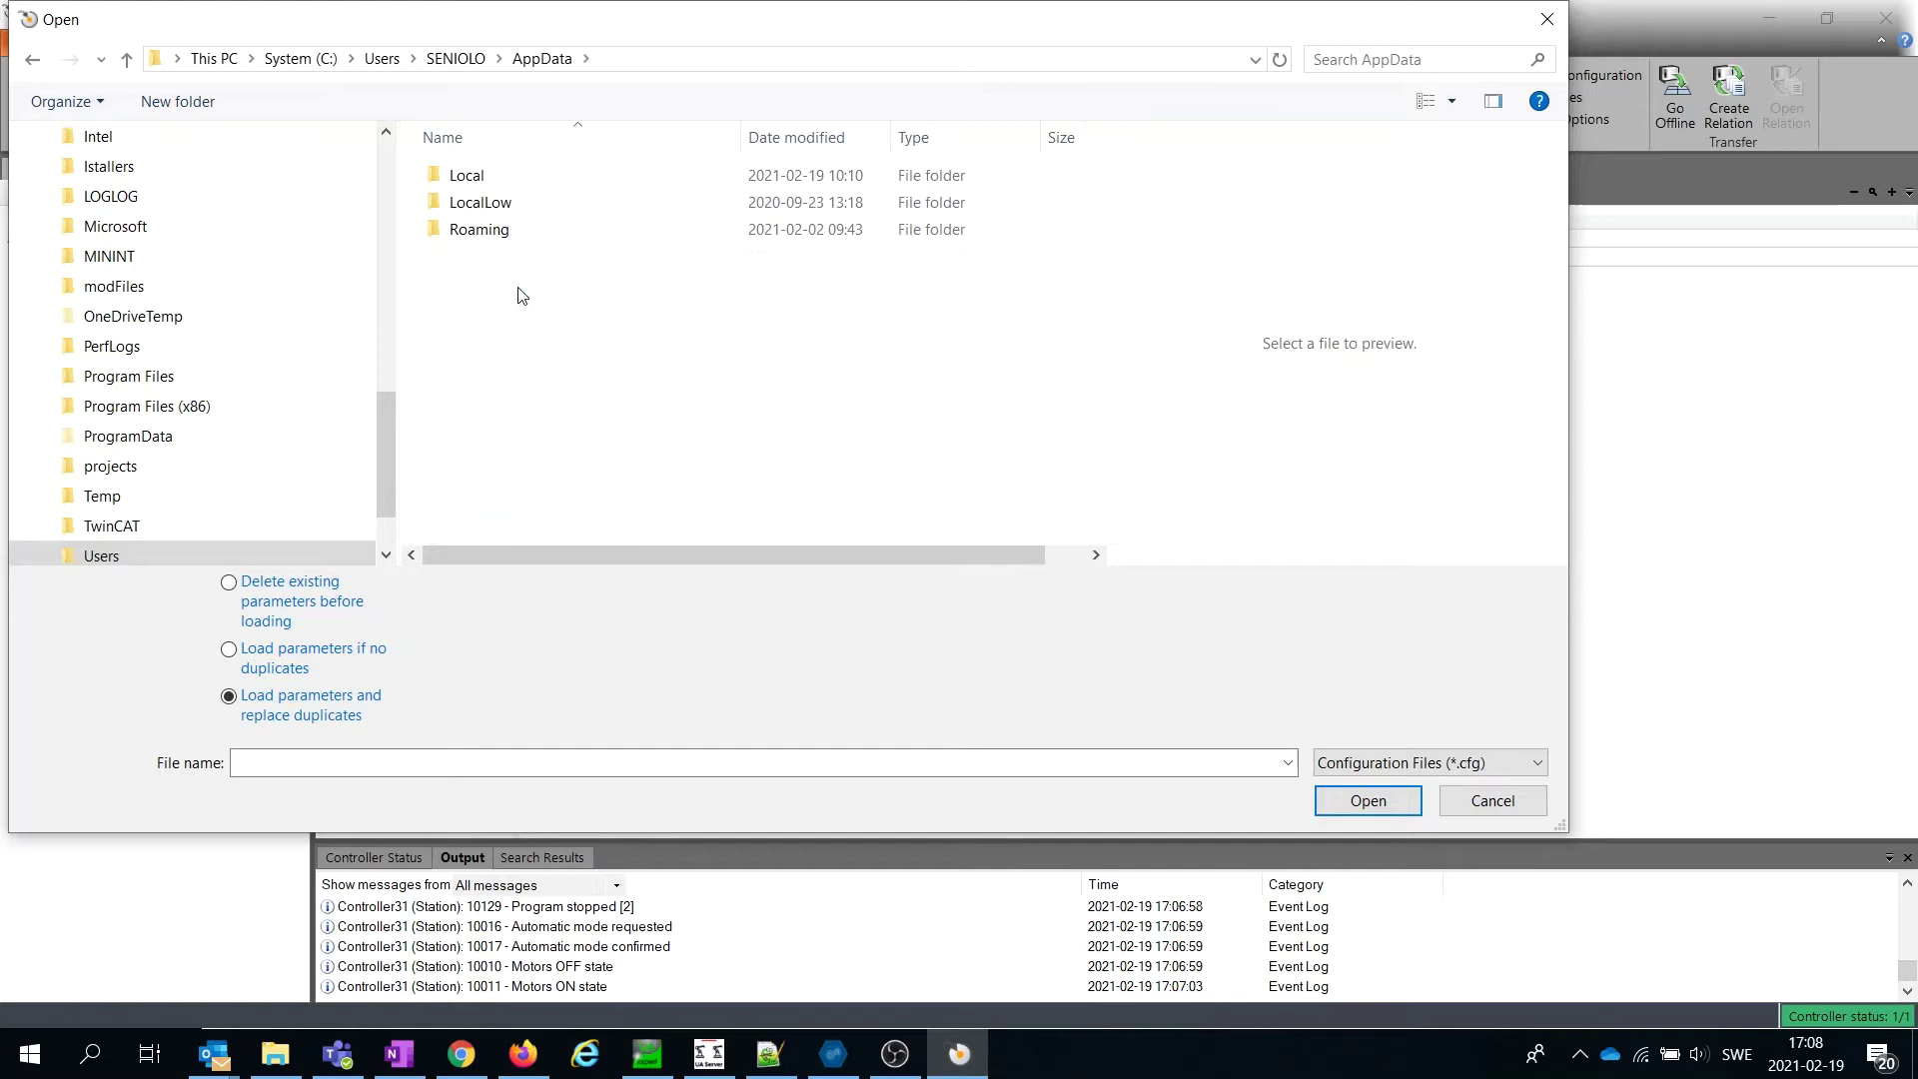
double_click(515, 181)
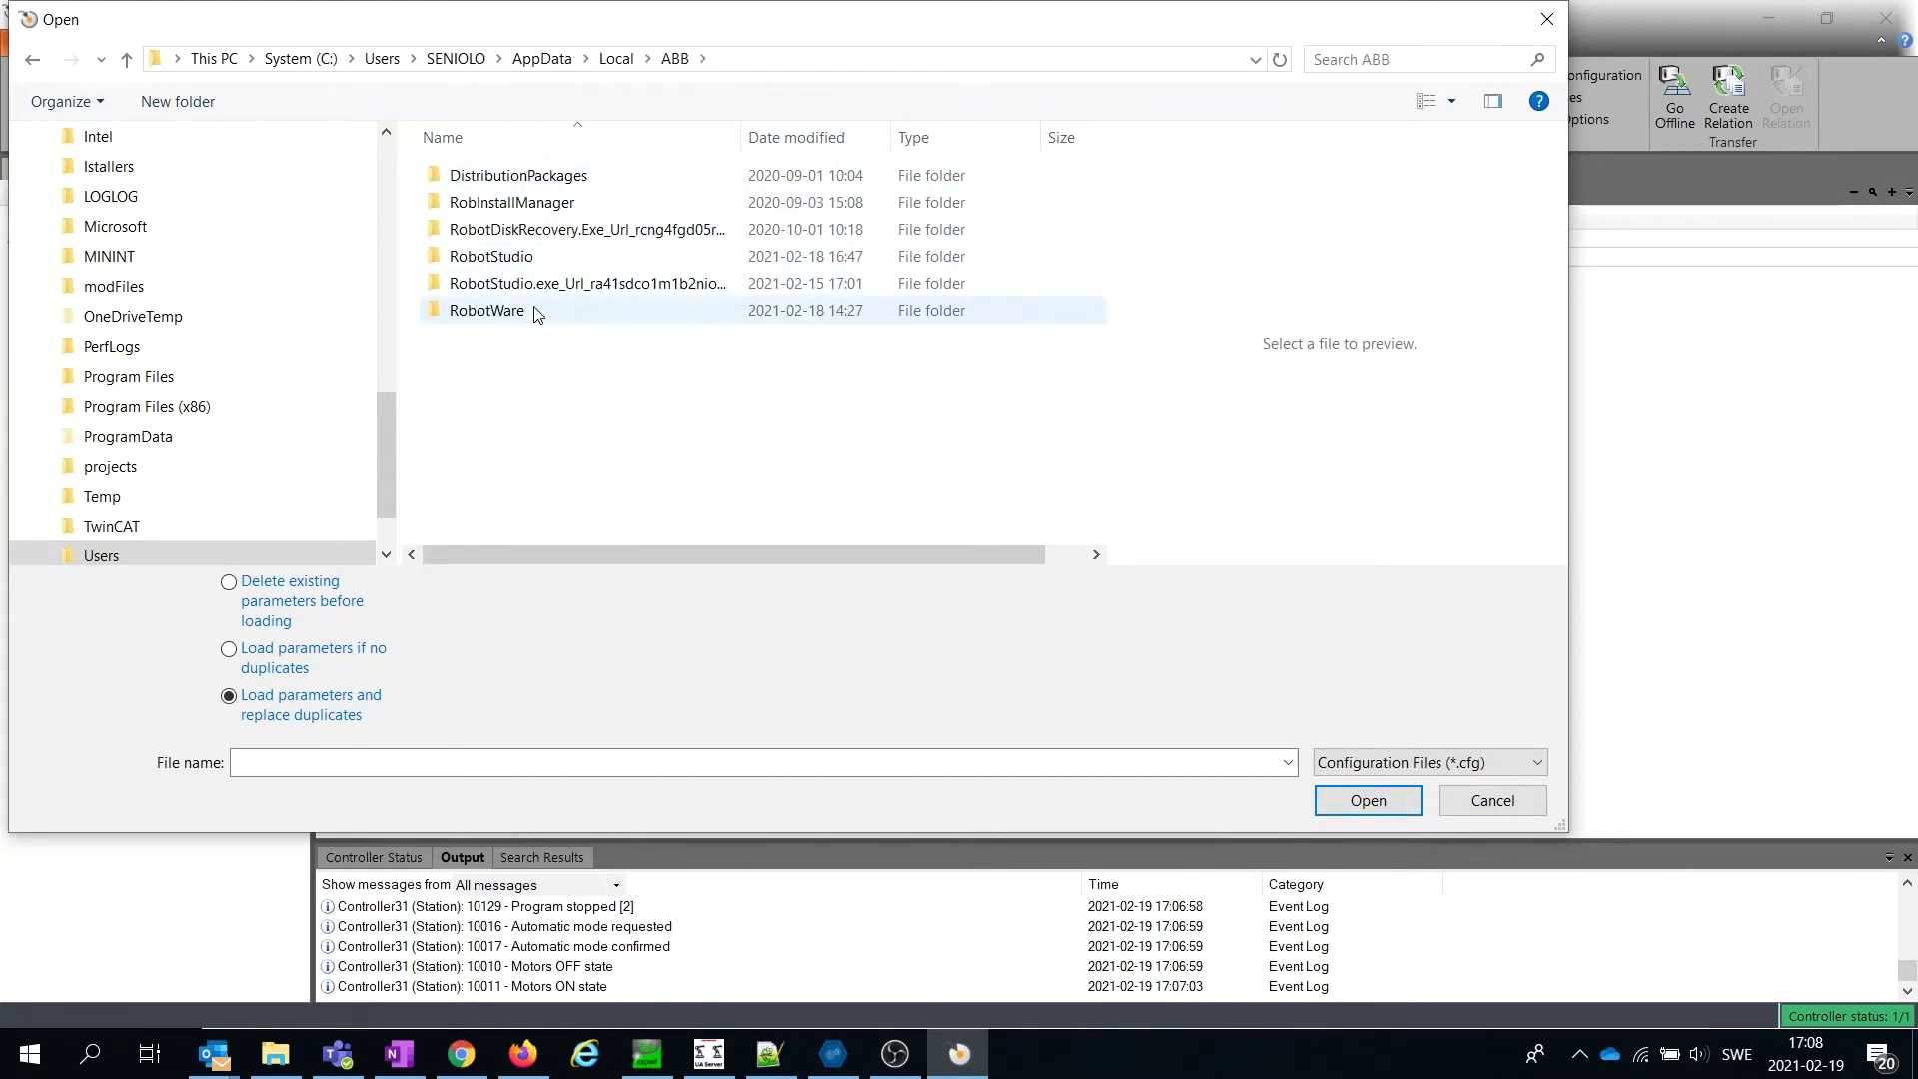
double_click(535, 311)
scroll(723, 395, "down", 2)
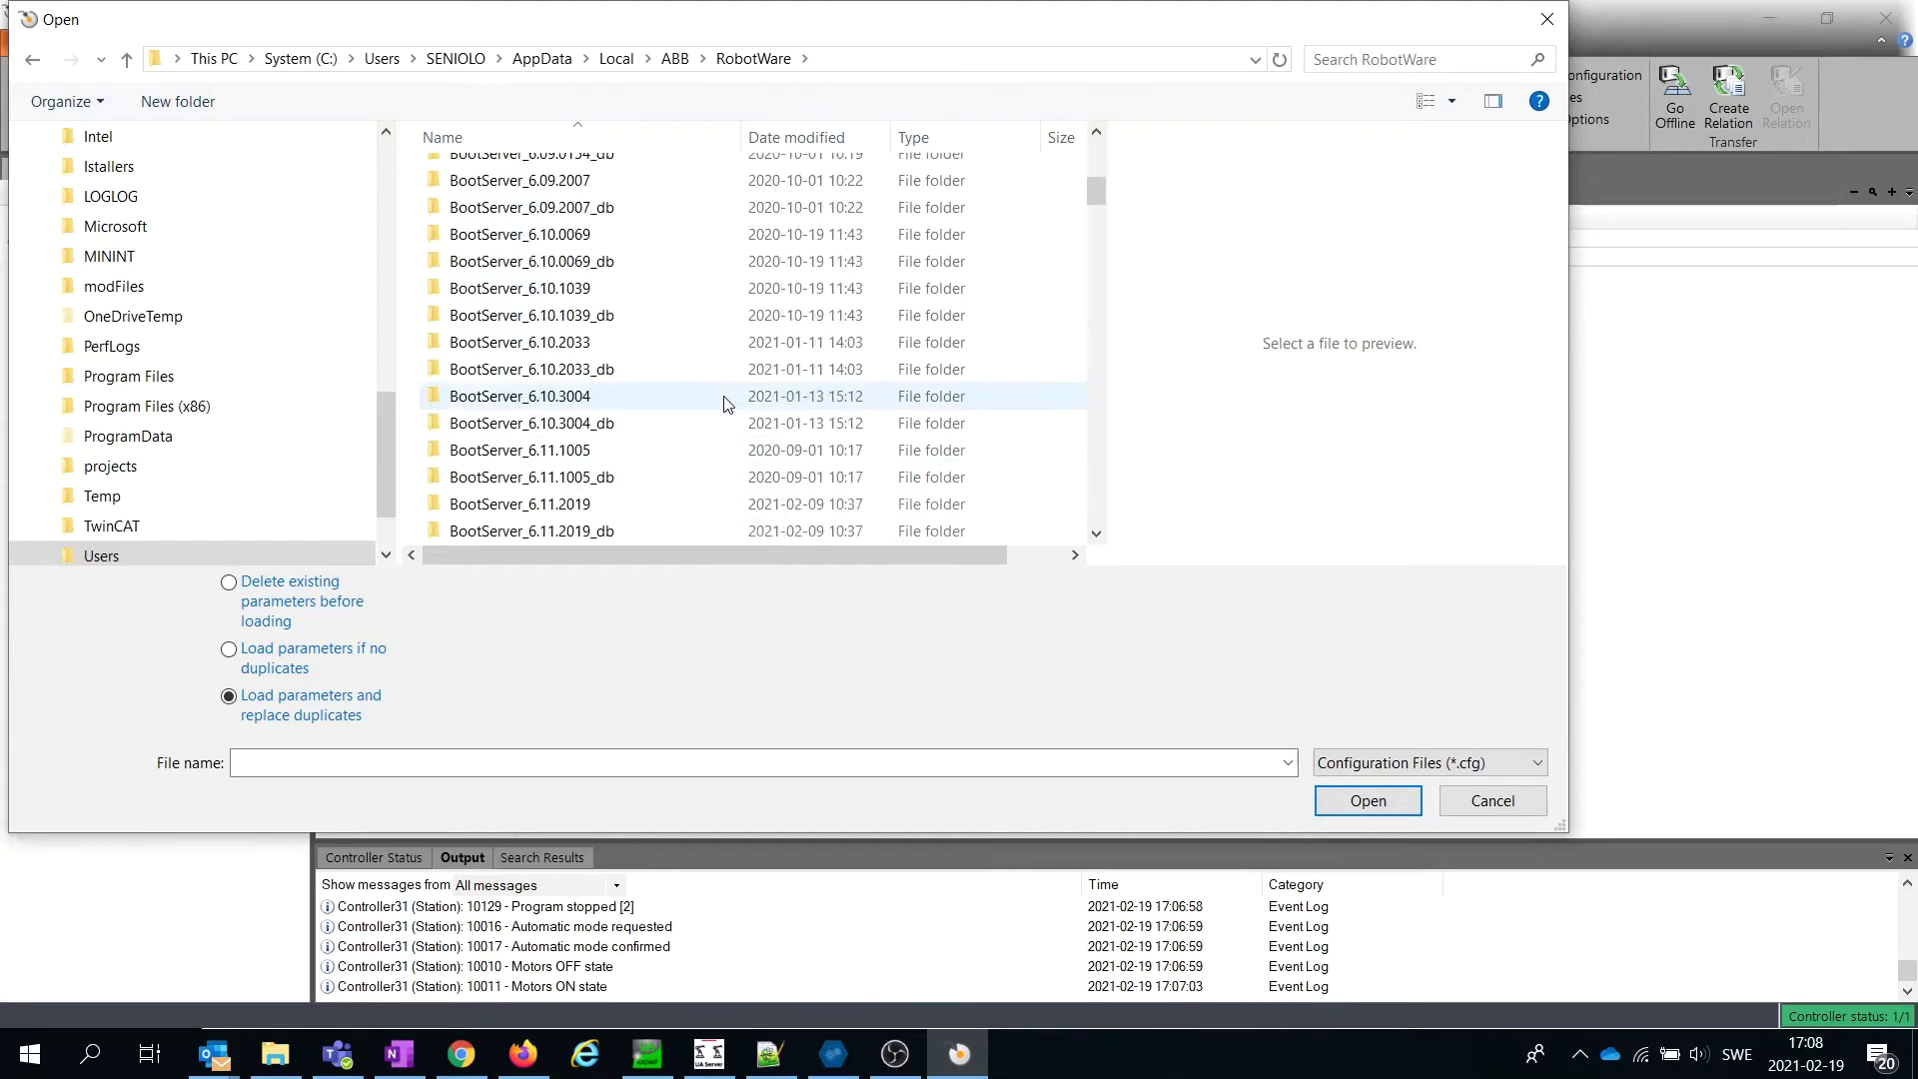
scroll(704, 397, "down", 3)
scroll(696, 401, "down", 3)
scroll(684, 404, "down", 3)
scroll(685, 404, "down", 3)
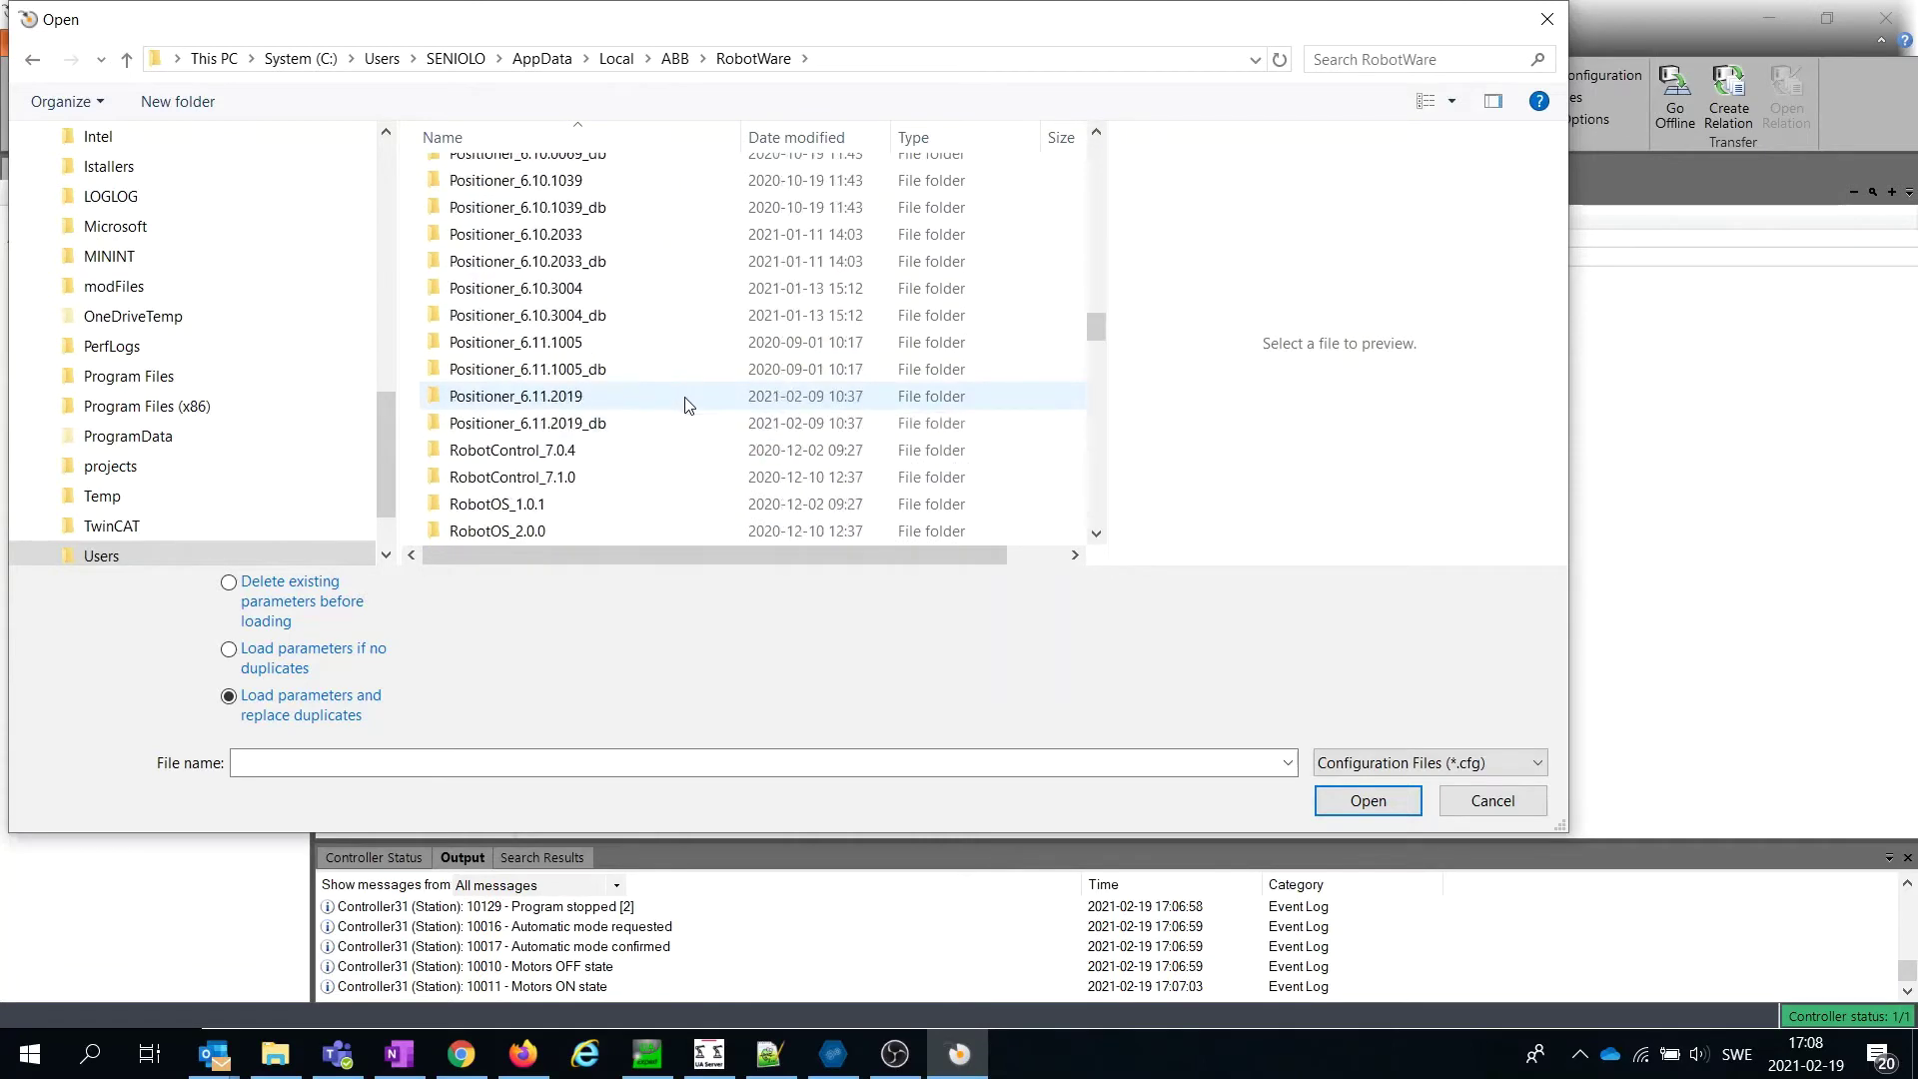
scroll(686, 403, "down", 3)
scroll(685, 403, "down", 3)
scroll(685, 404, "down", 3)
scroll(685, 404, "up", 2)
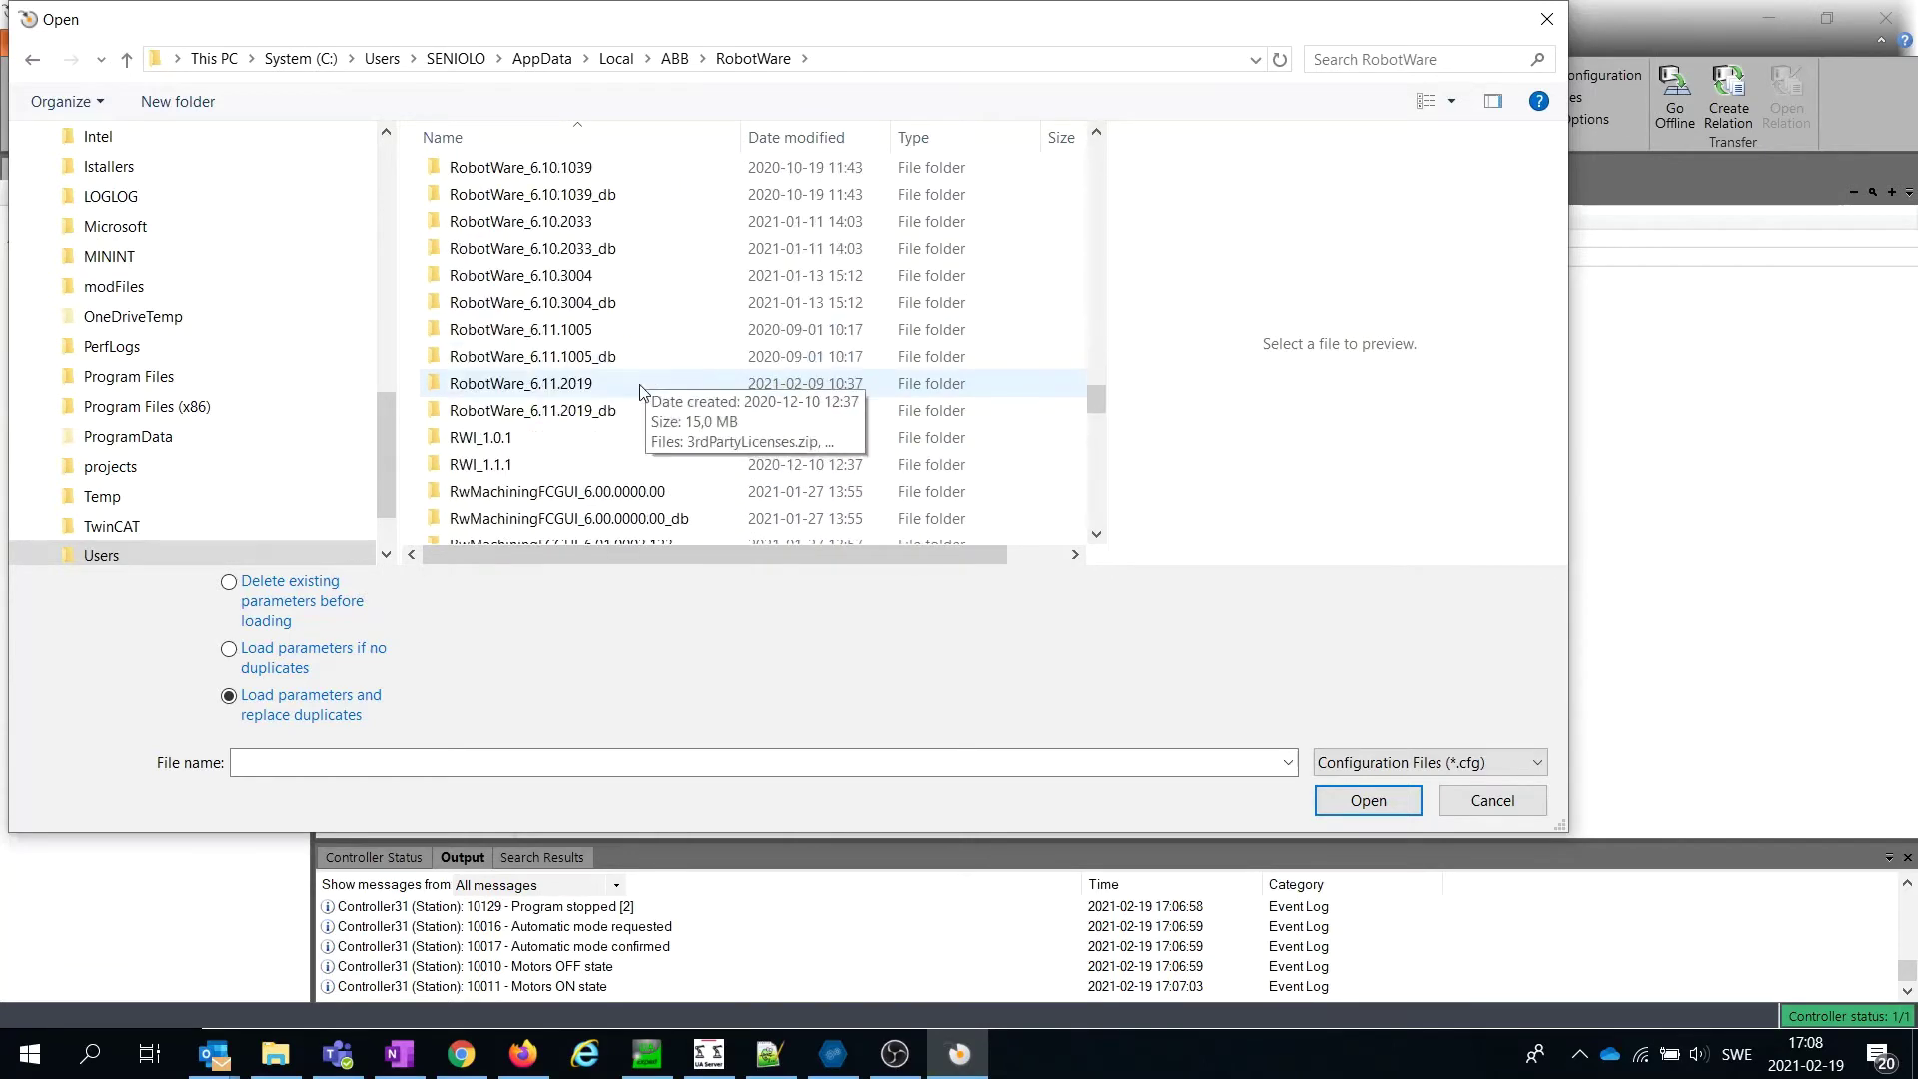
left_click(591, 386)
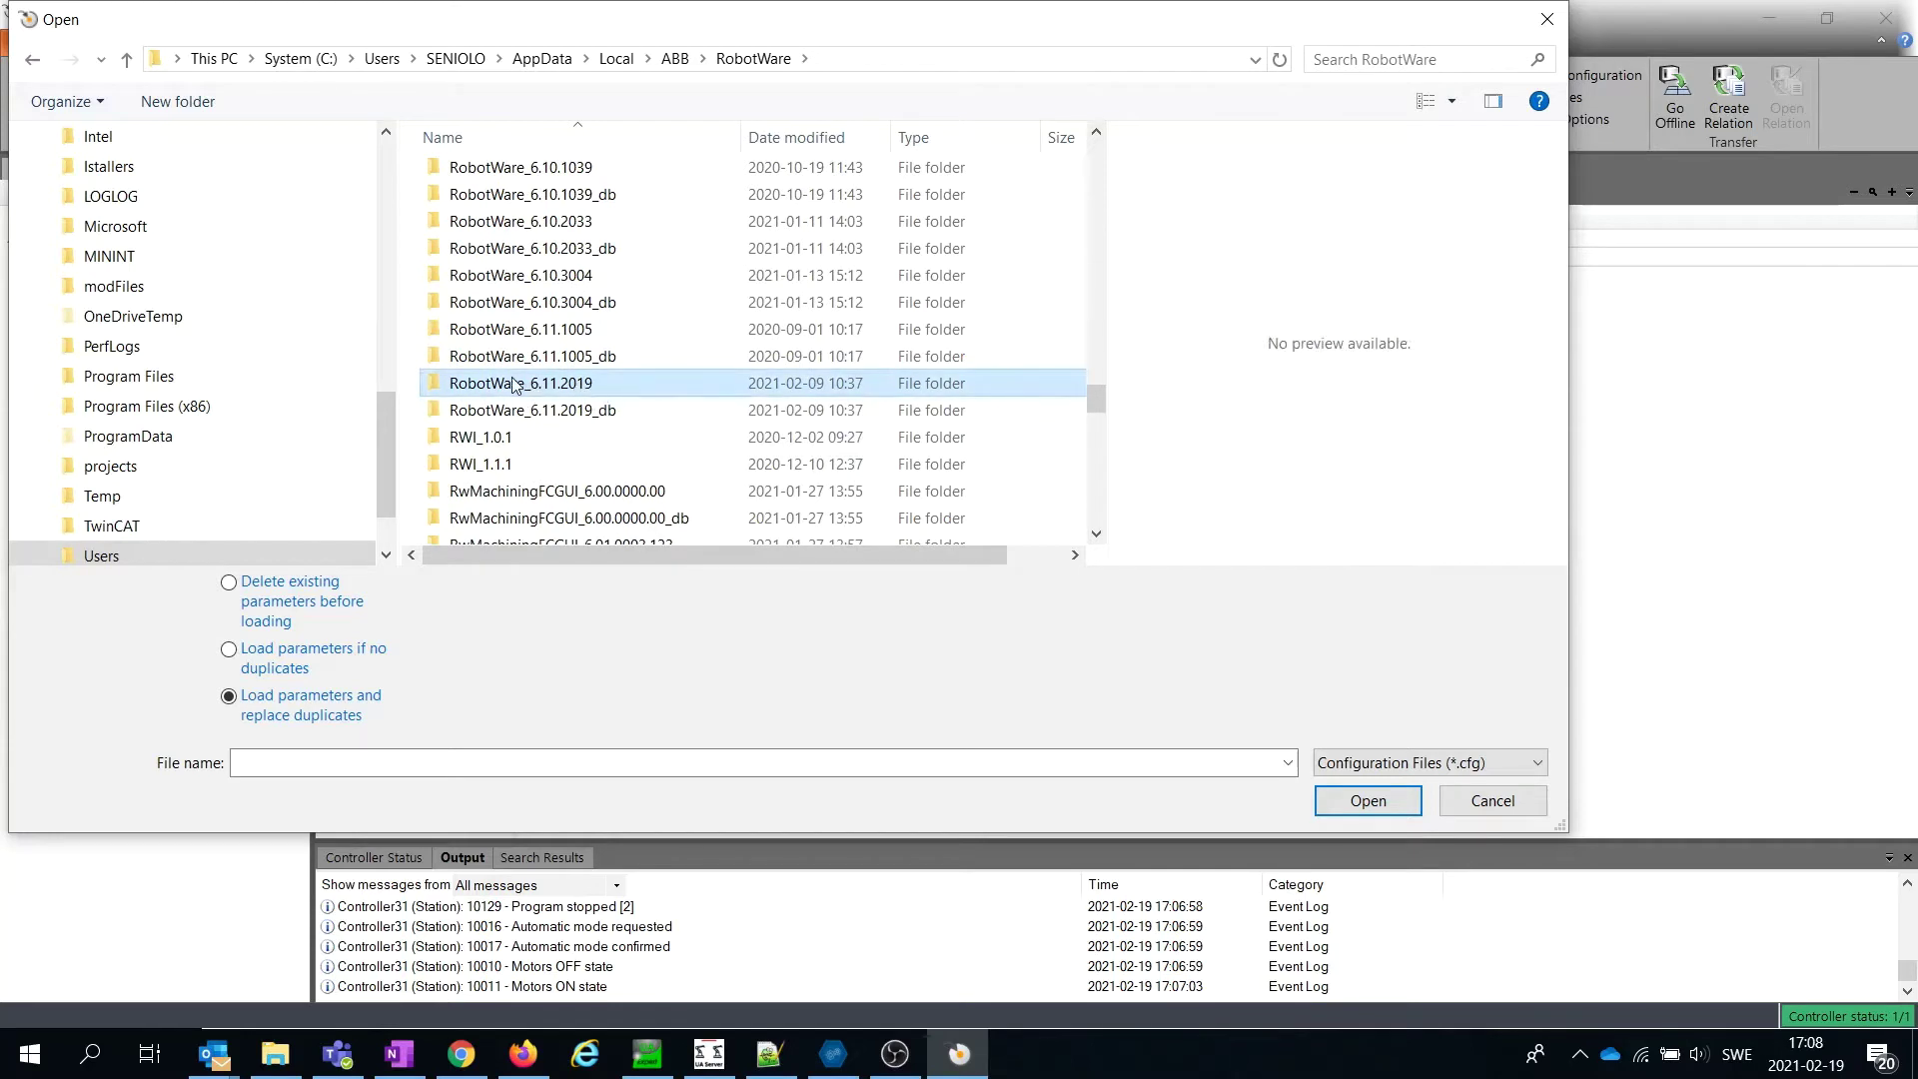
double_click(594, 385)
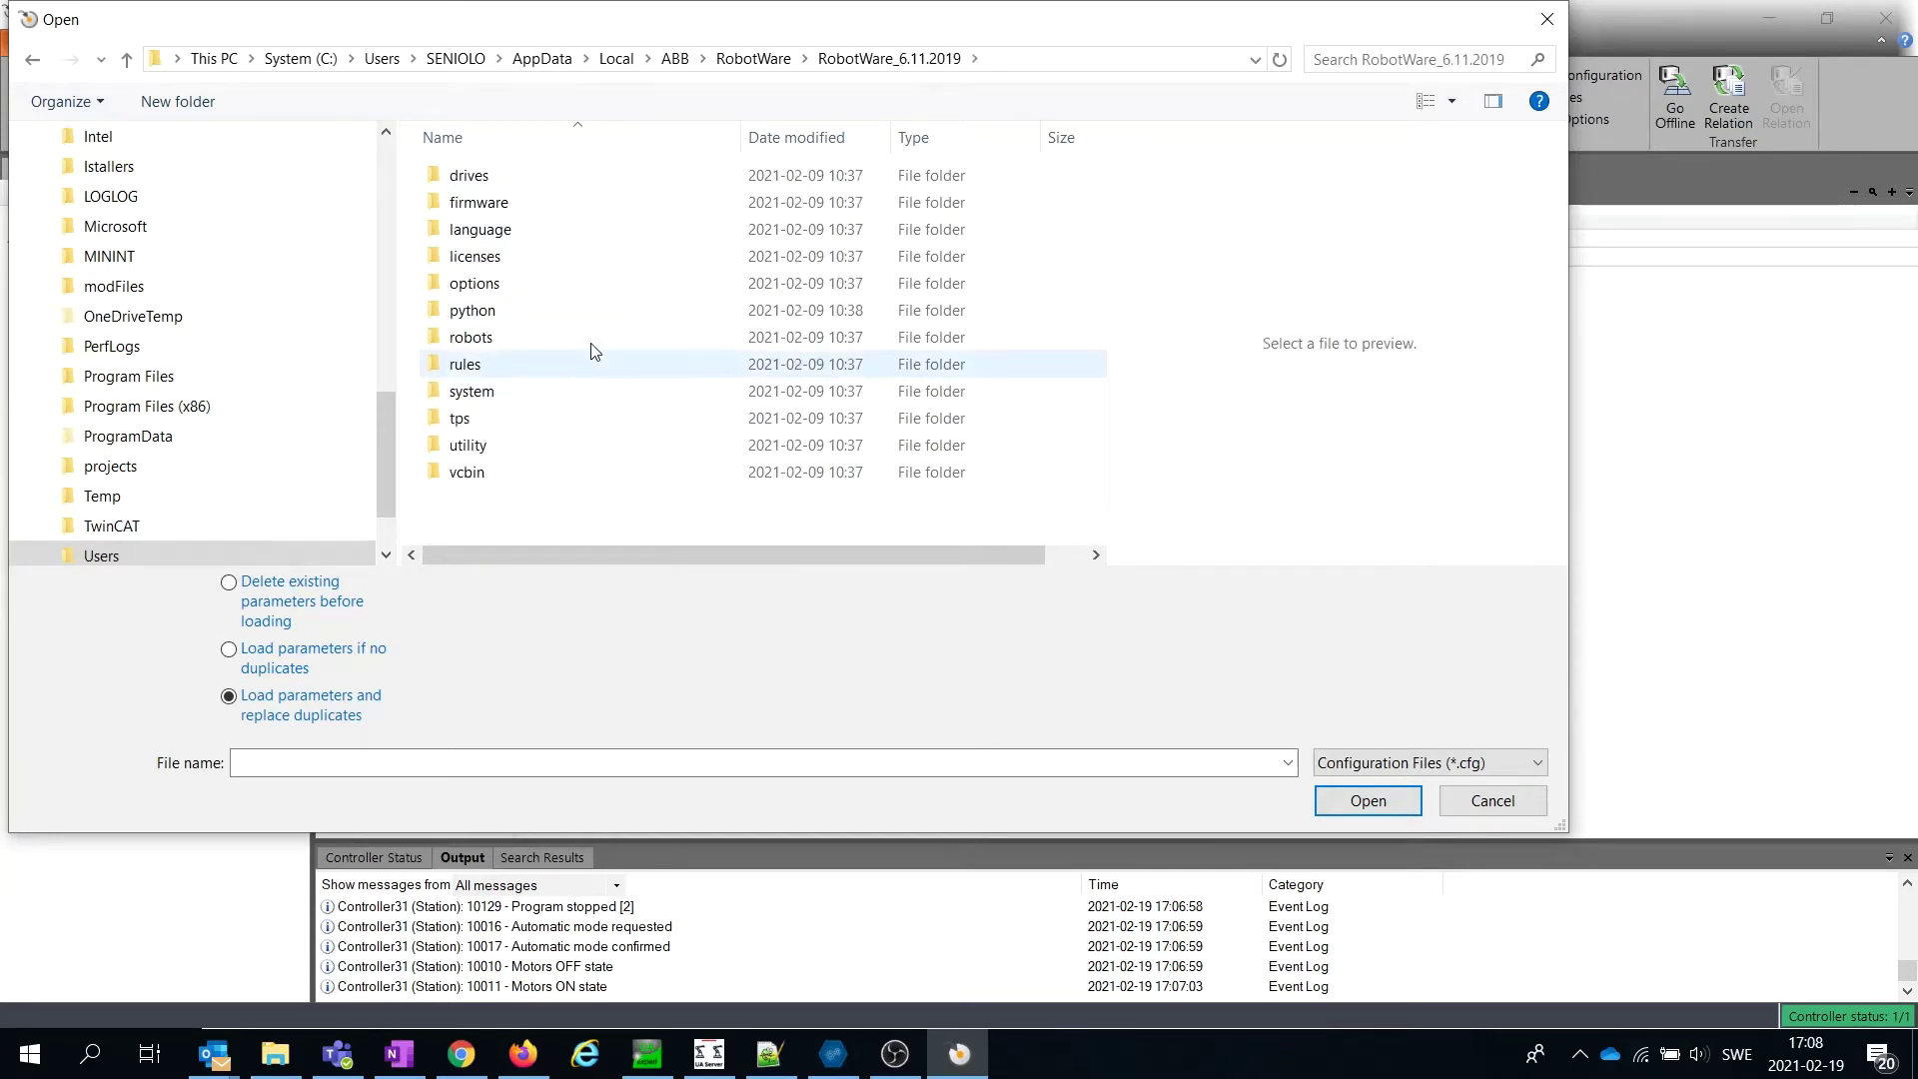
double_click(529, 289)
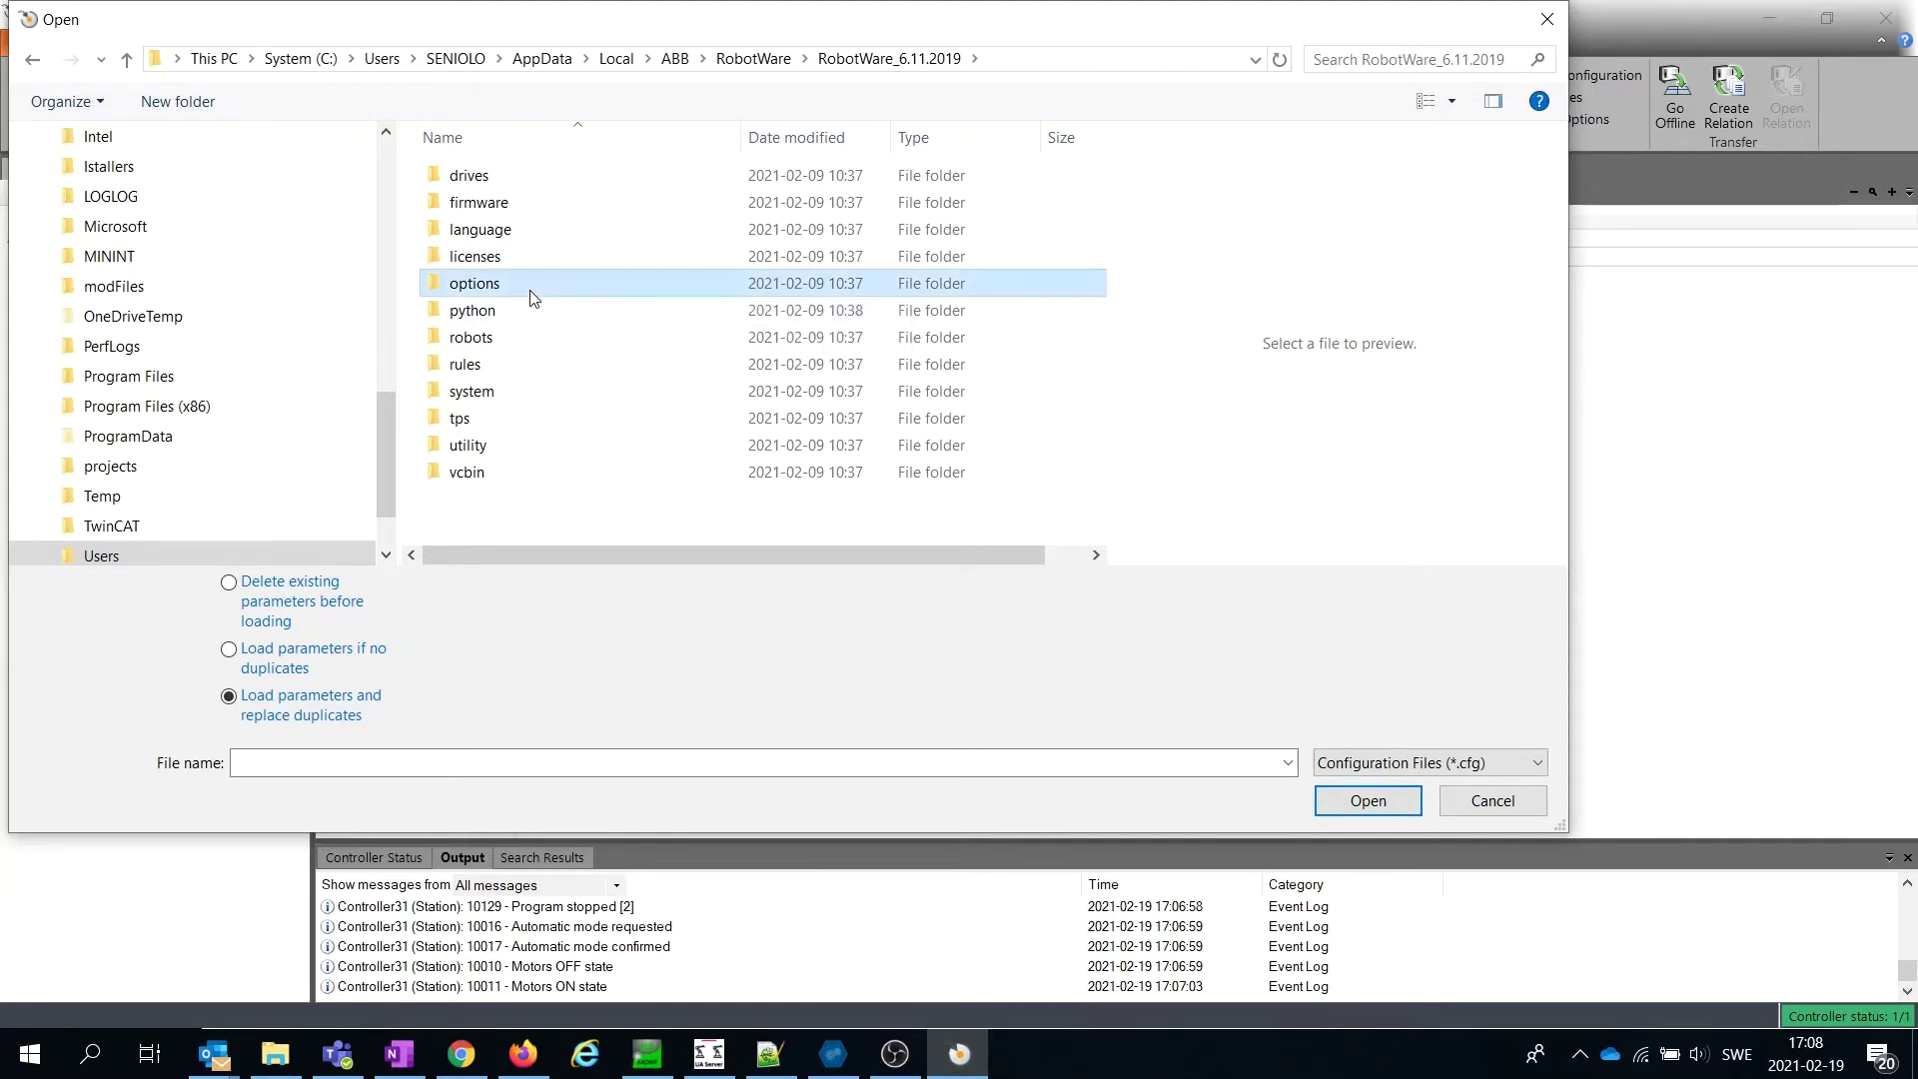
scroll(525, 315, "down", 1)
scroll(522, 328, "down", 2)
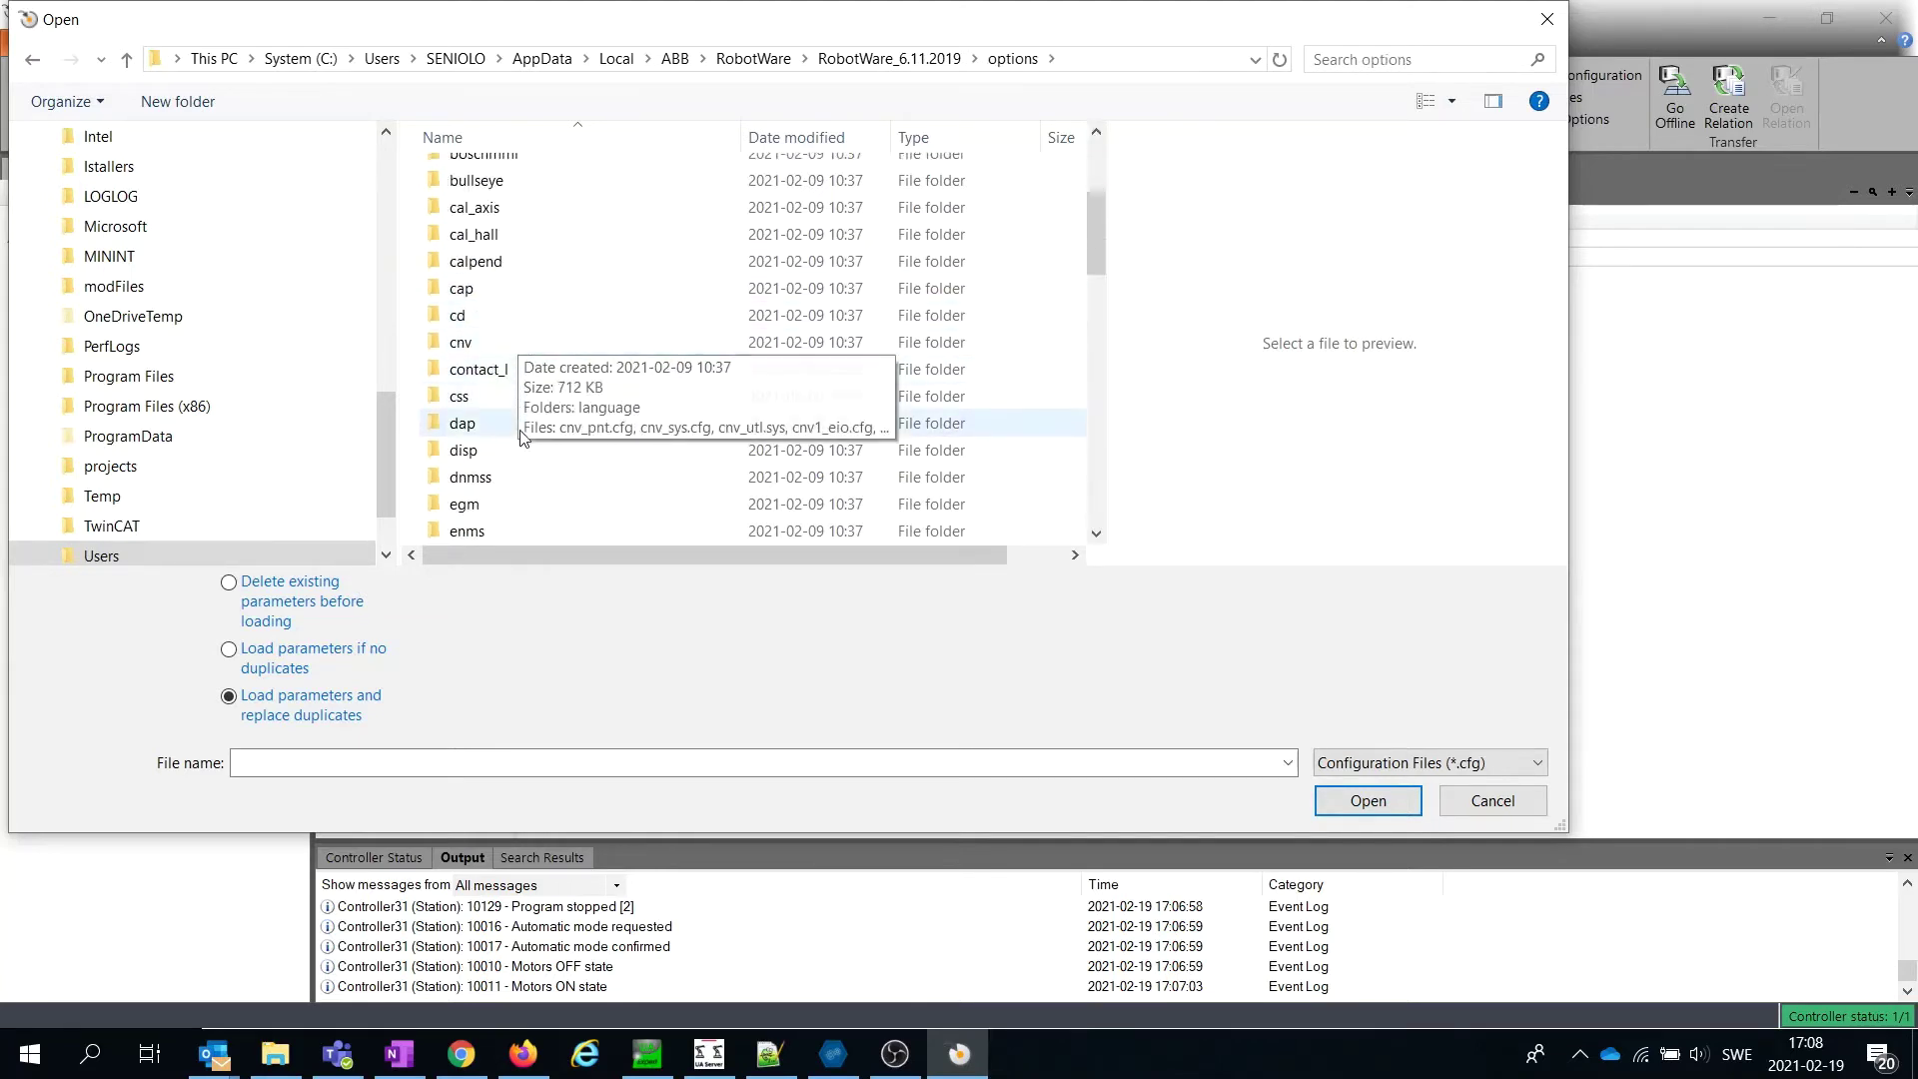
double_click(515, 343)
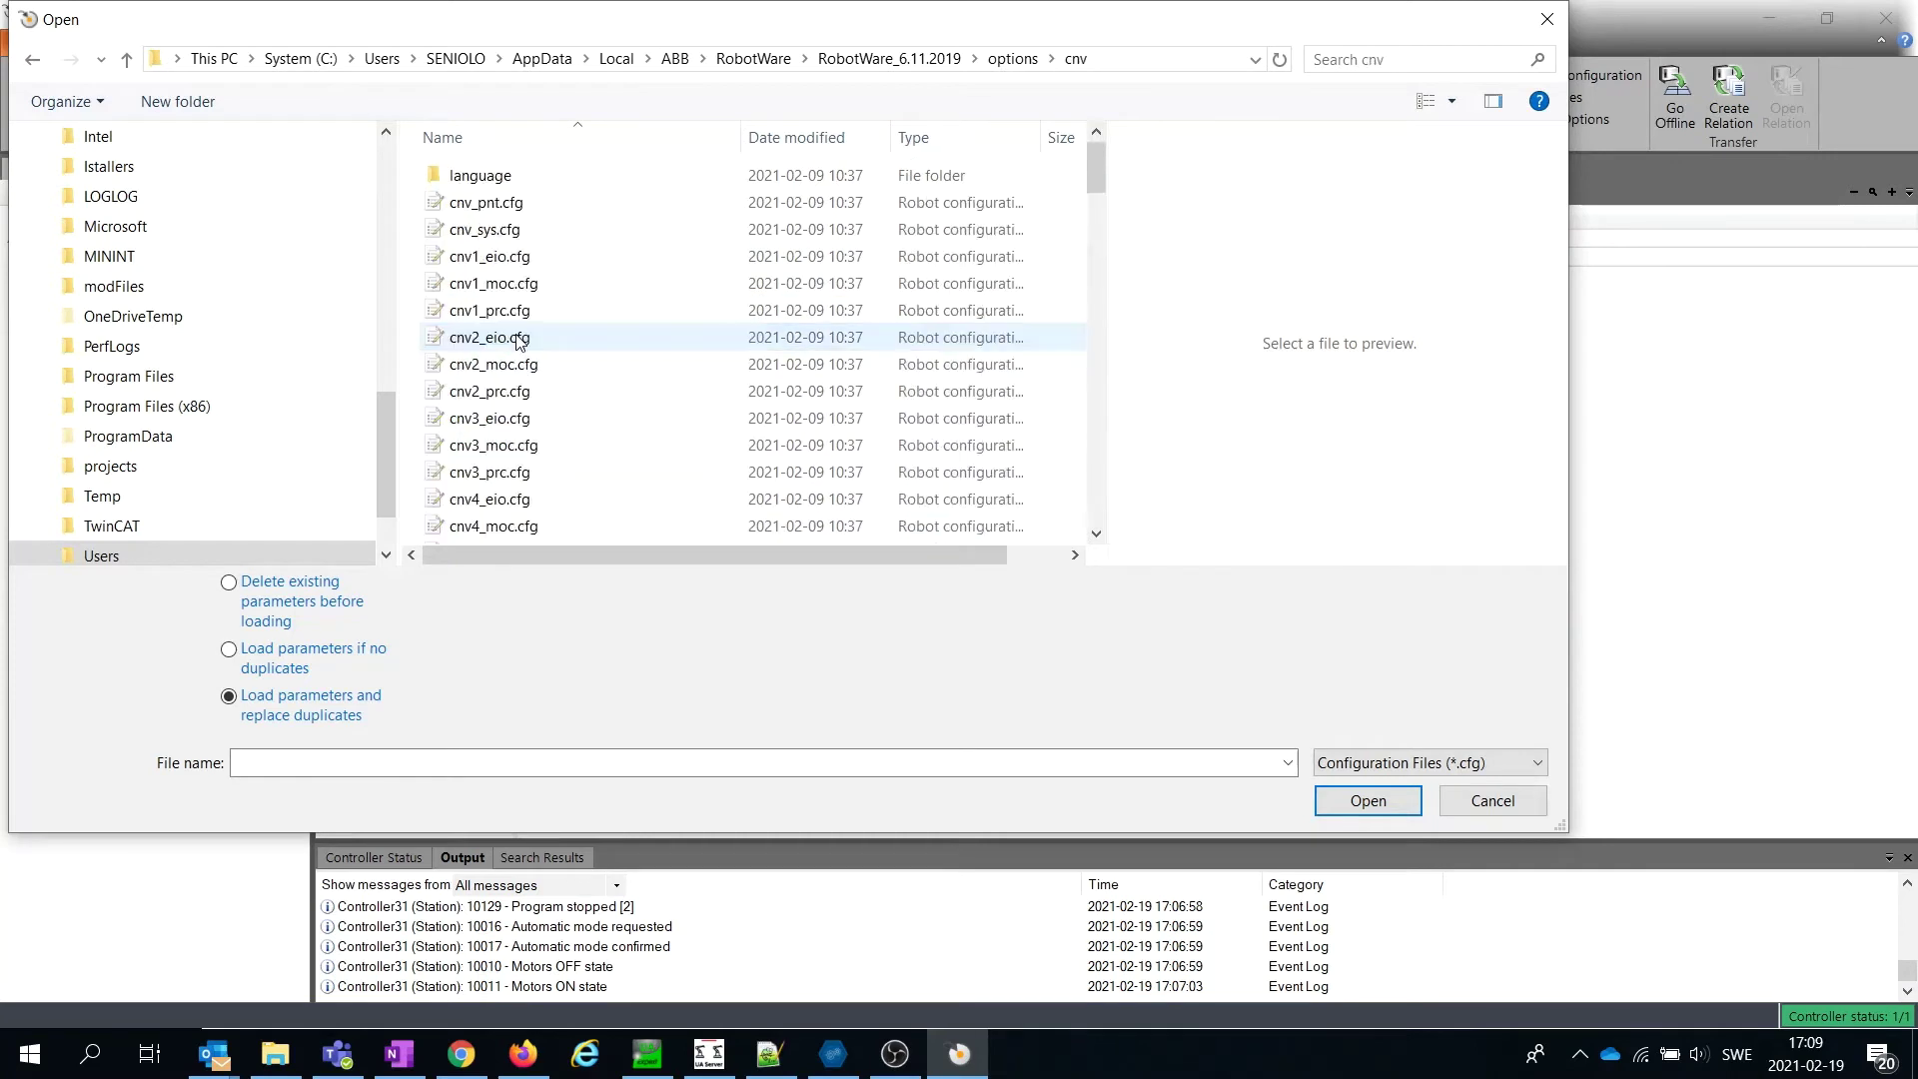
mouse_move(1099, 160)
left_mouse_down()
mouse_move(1097, 280)
mouse_move(1118, 168)
left_mouse_up()
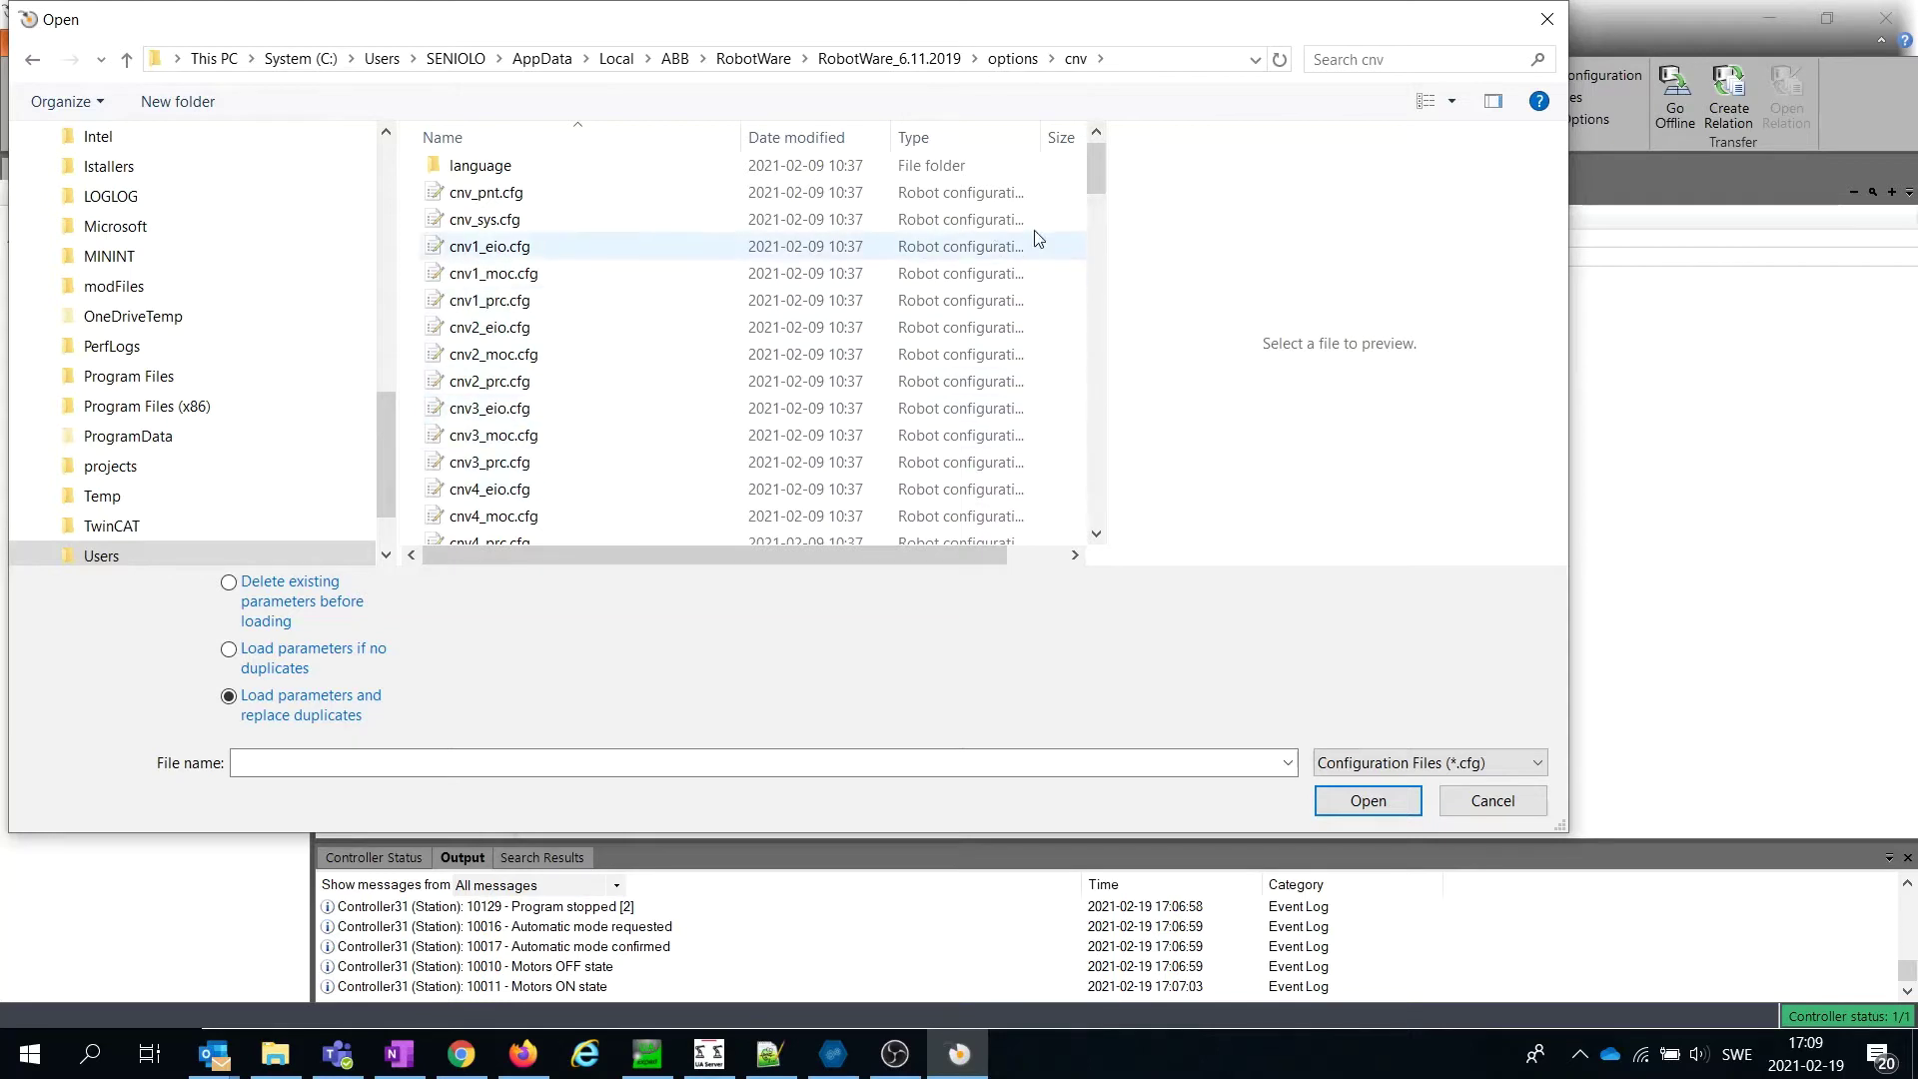
left_click_drag(1093, 182, 1092, 188)
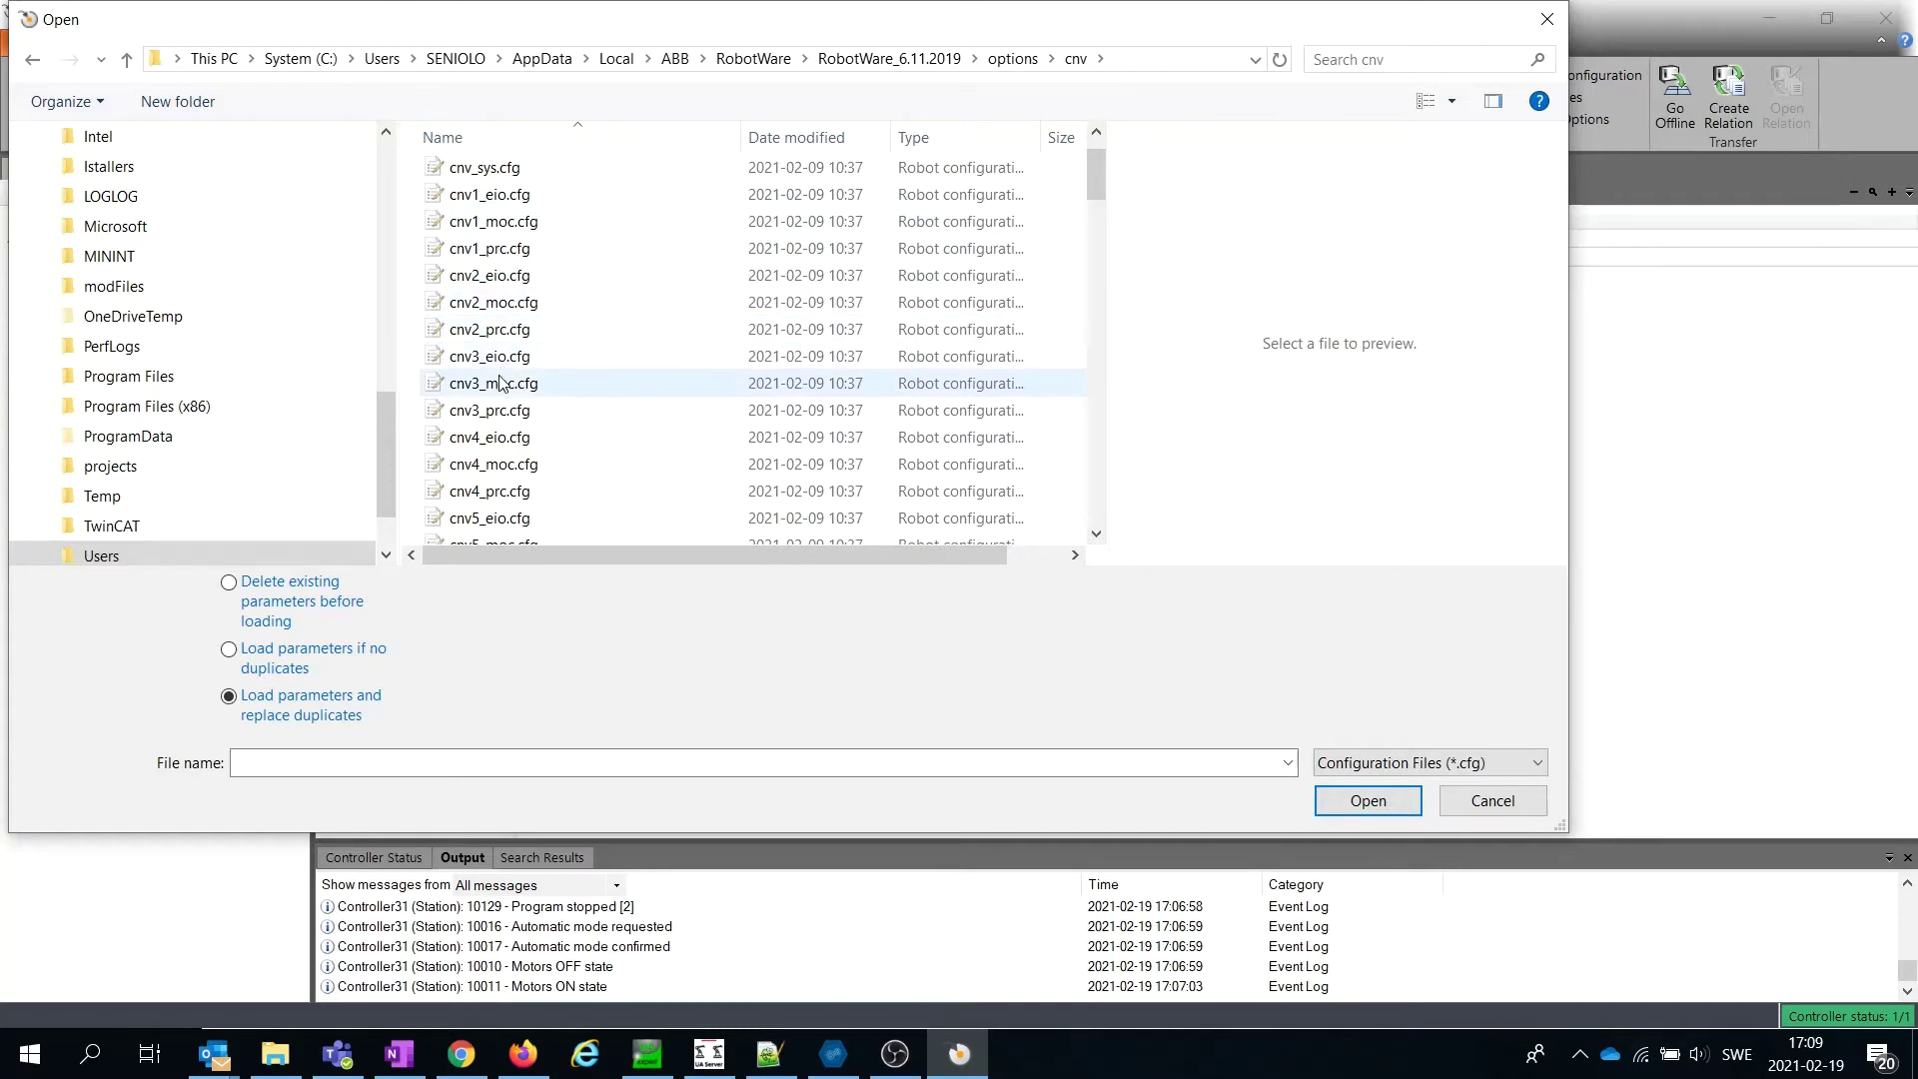
left_click_drag(1096, 182, 1092, 245)
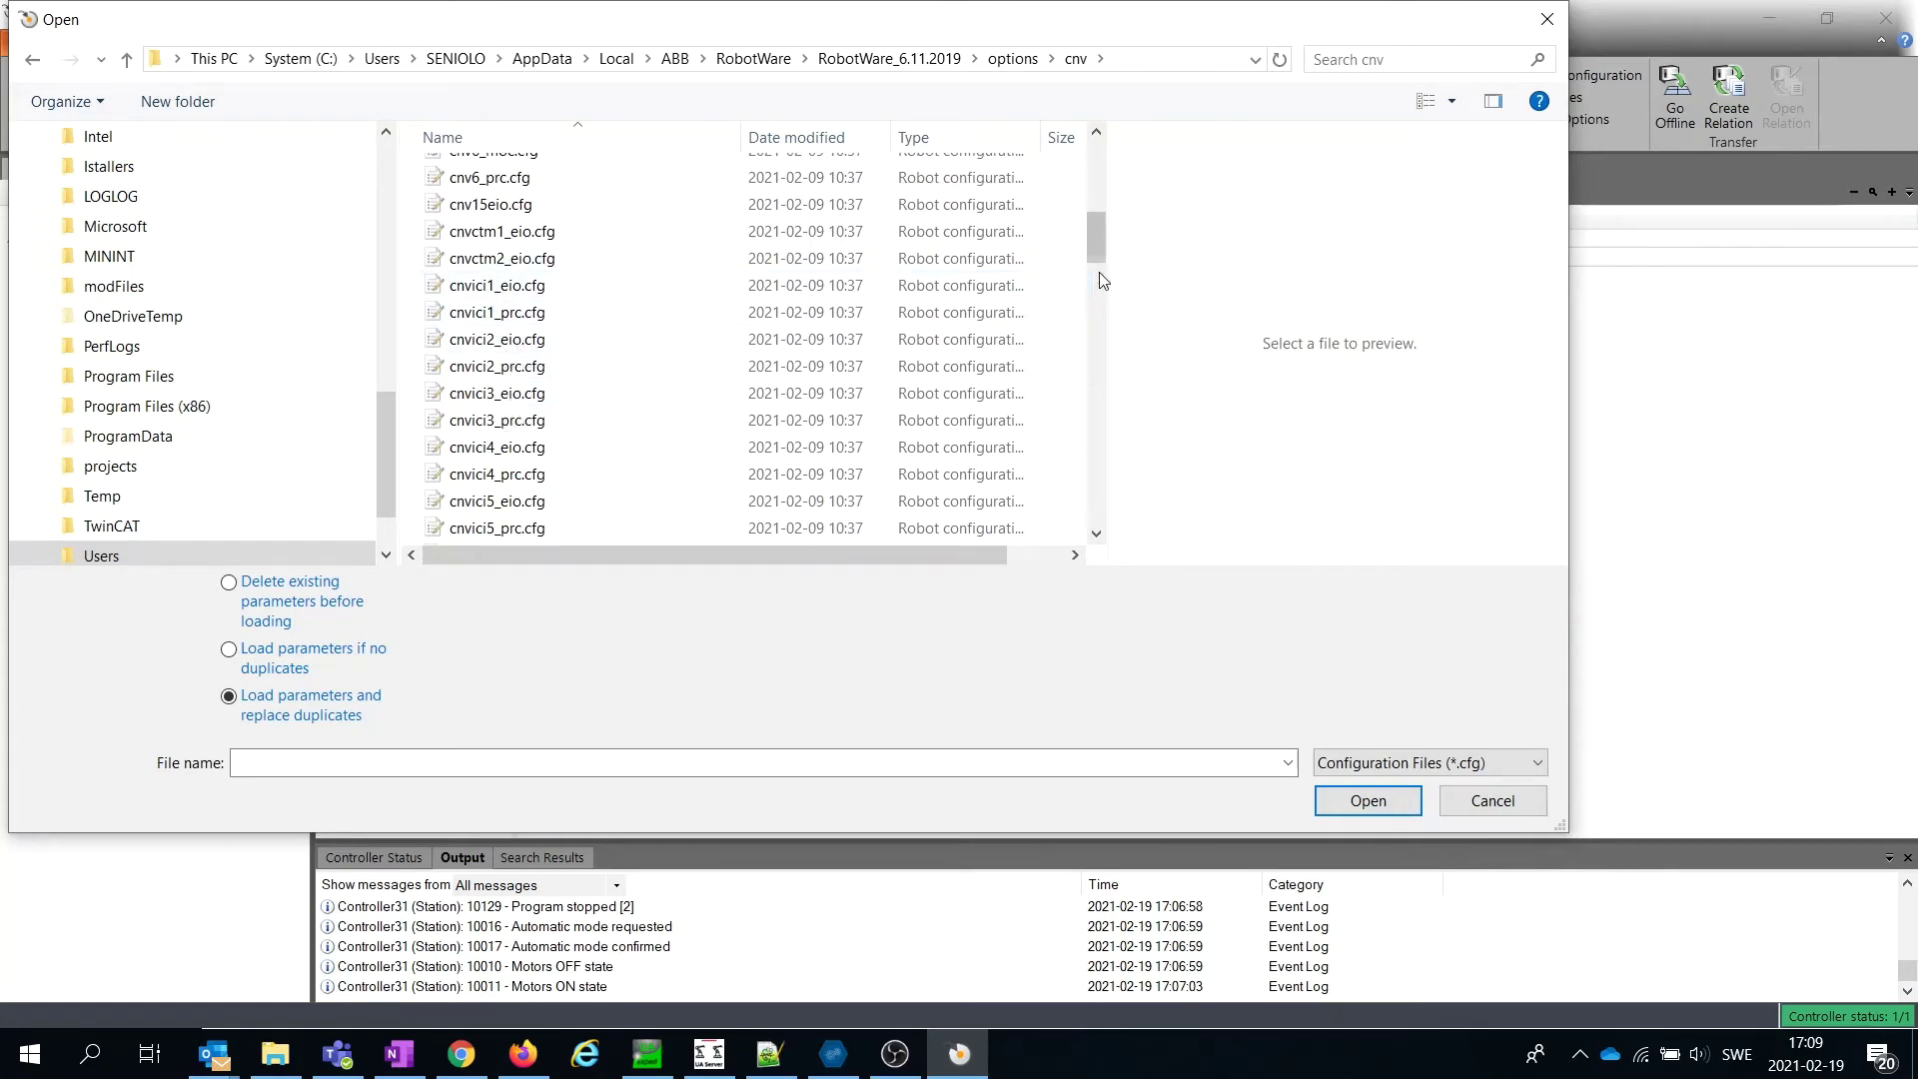
left_click_drag(1099, 263, 1110, 200)
scroll(1110, 200, "down", 1)
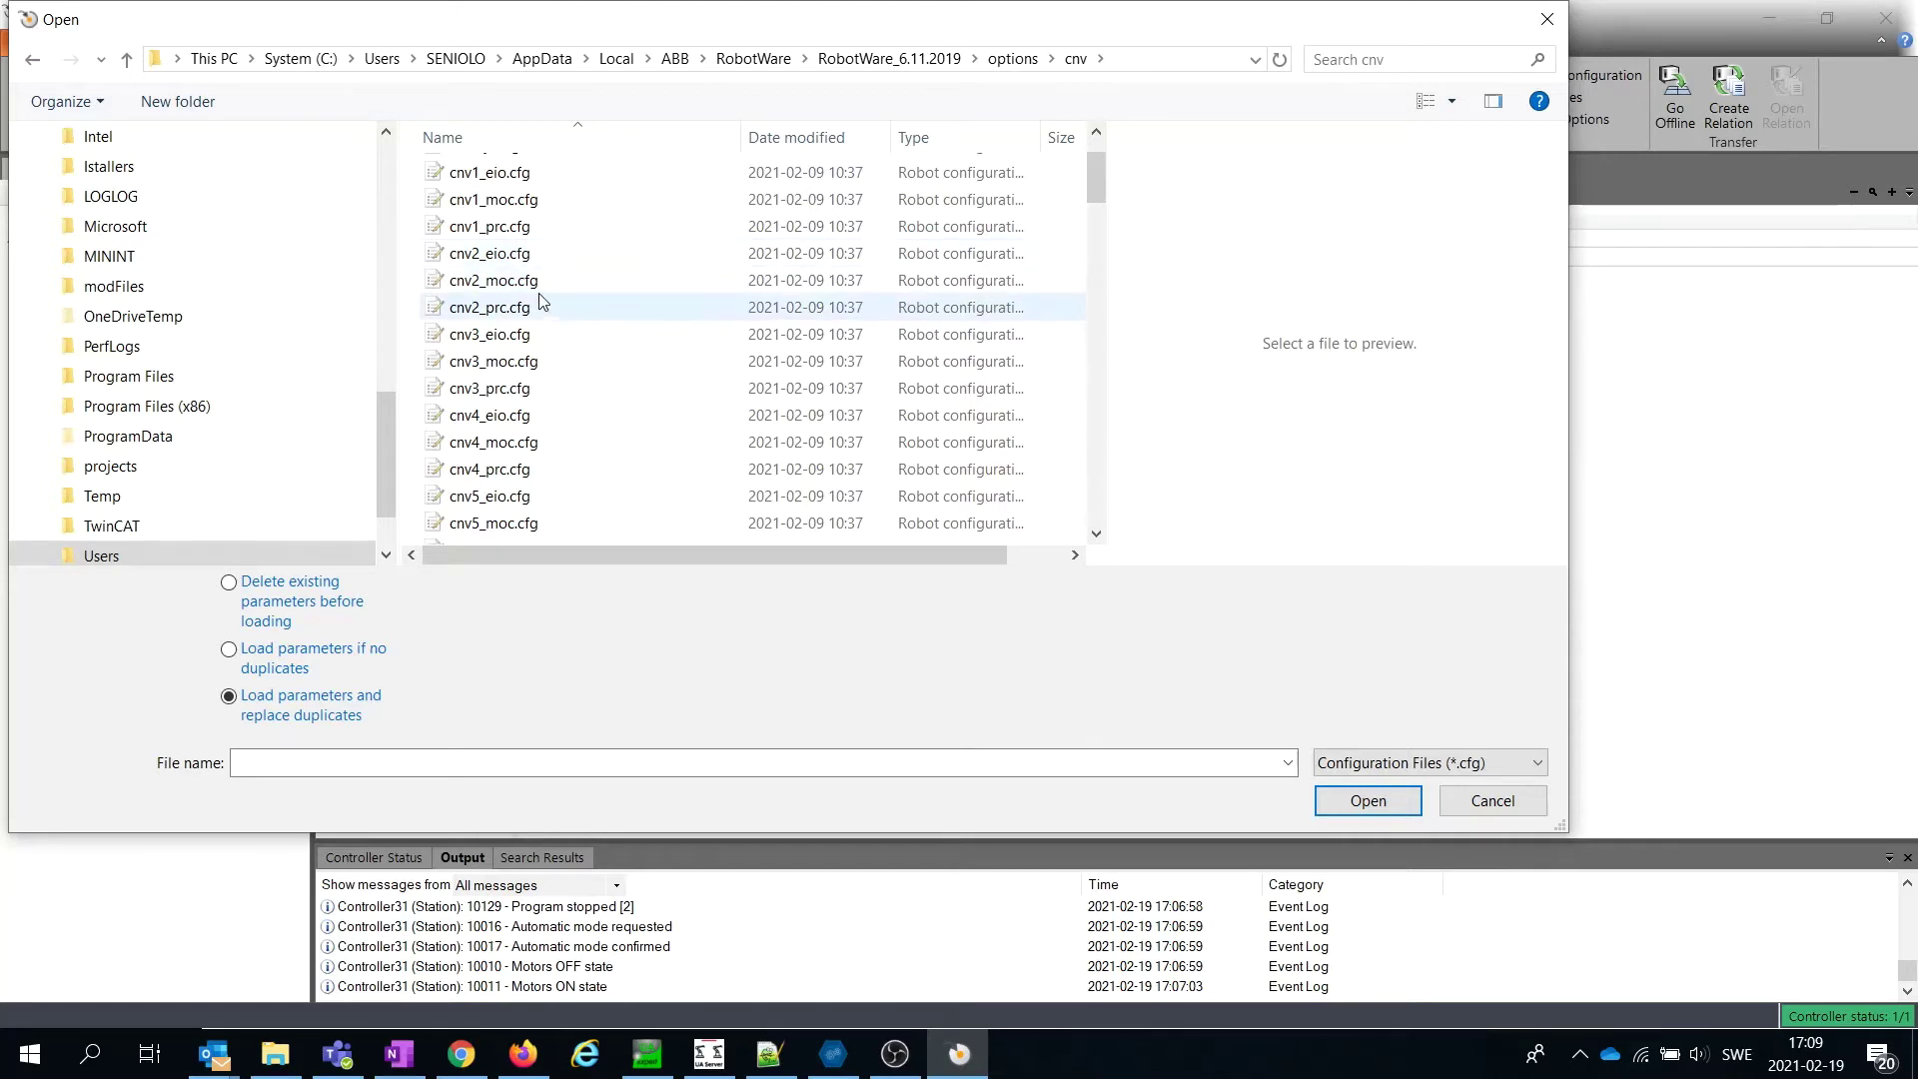
mouse_move(1096, 185)
left_mouse_down()
mouse_move(1097, 252)
mouse_move(1167, 255)
mouse_move(1094, 187)
left_mouse_up()
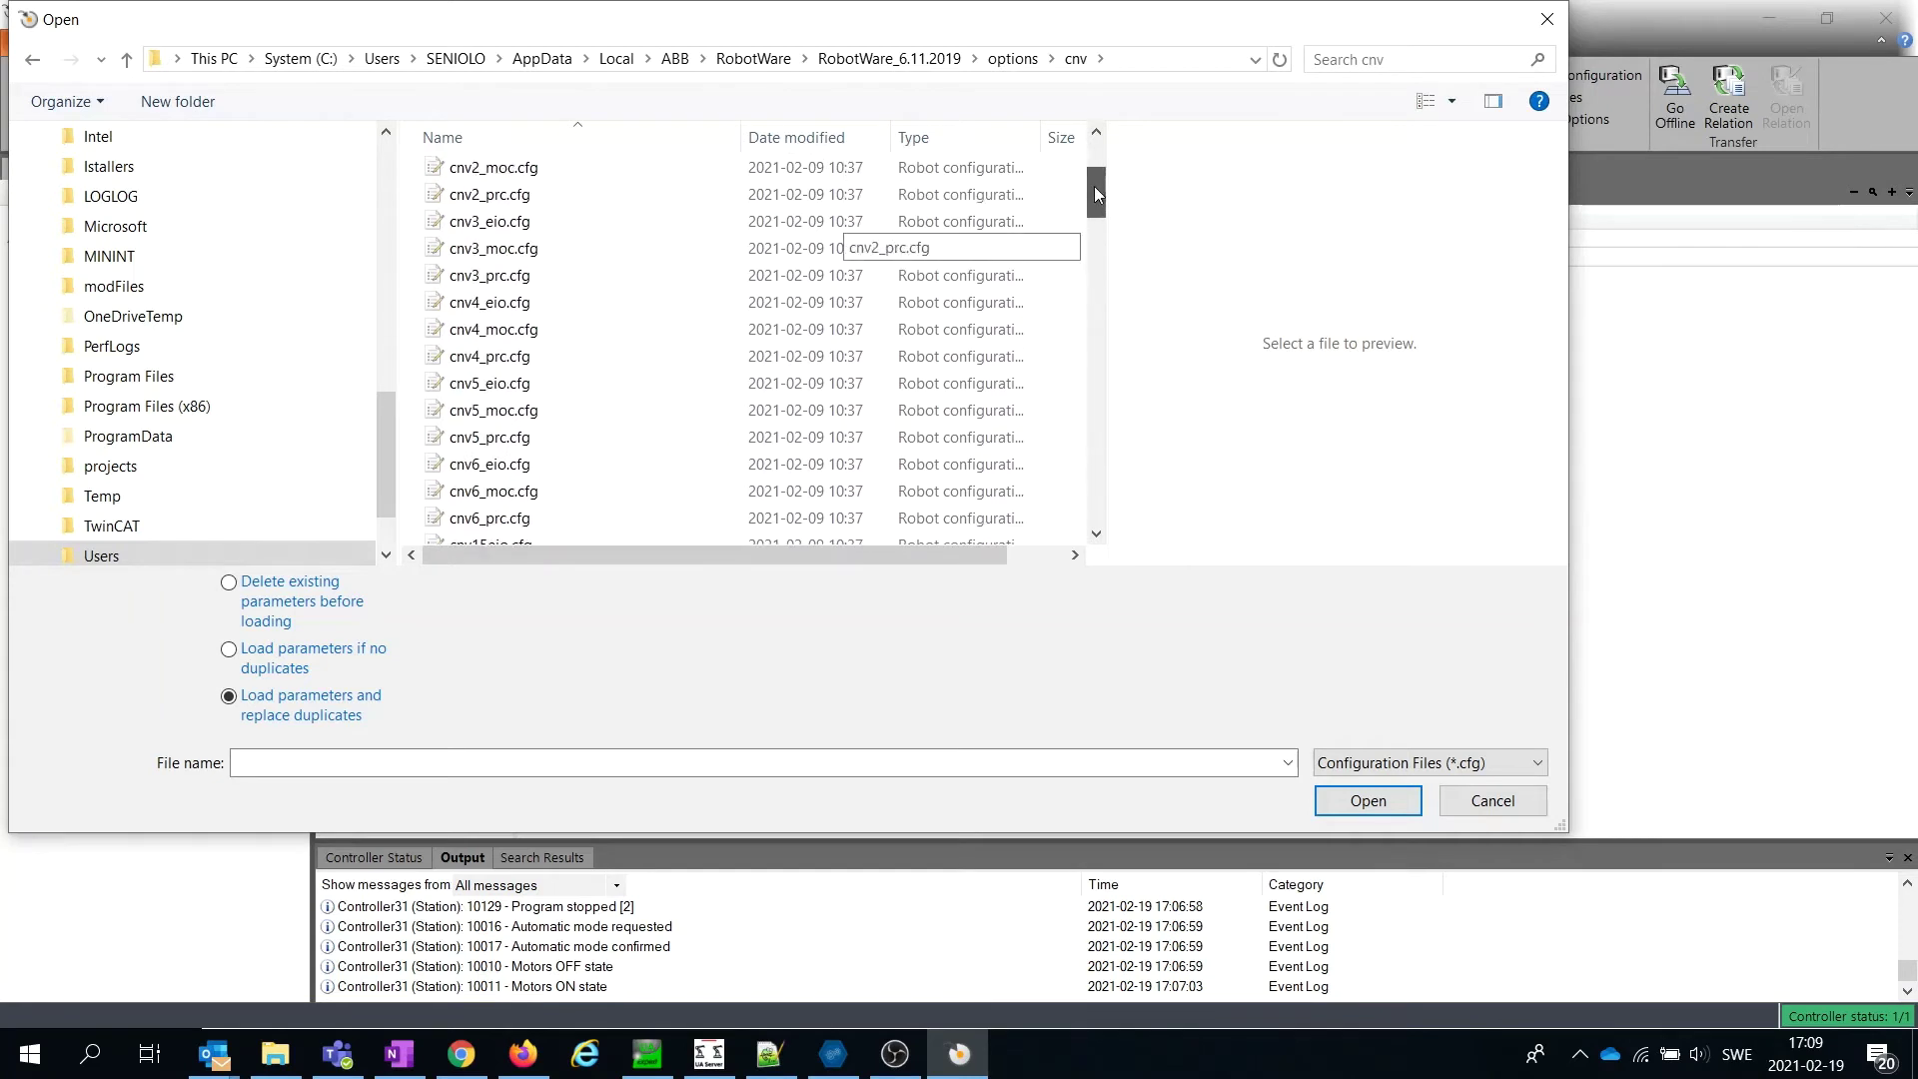
- Select cnv2_eio.cfg, cnv2_moc.cfg and cnv2_prc.cfg together, load them, and confirm replacing duplicate parameters
left_click(560, 252)
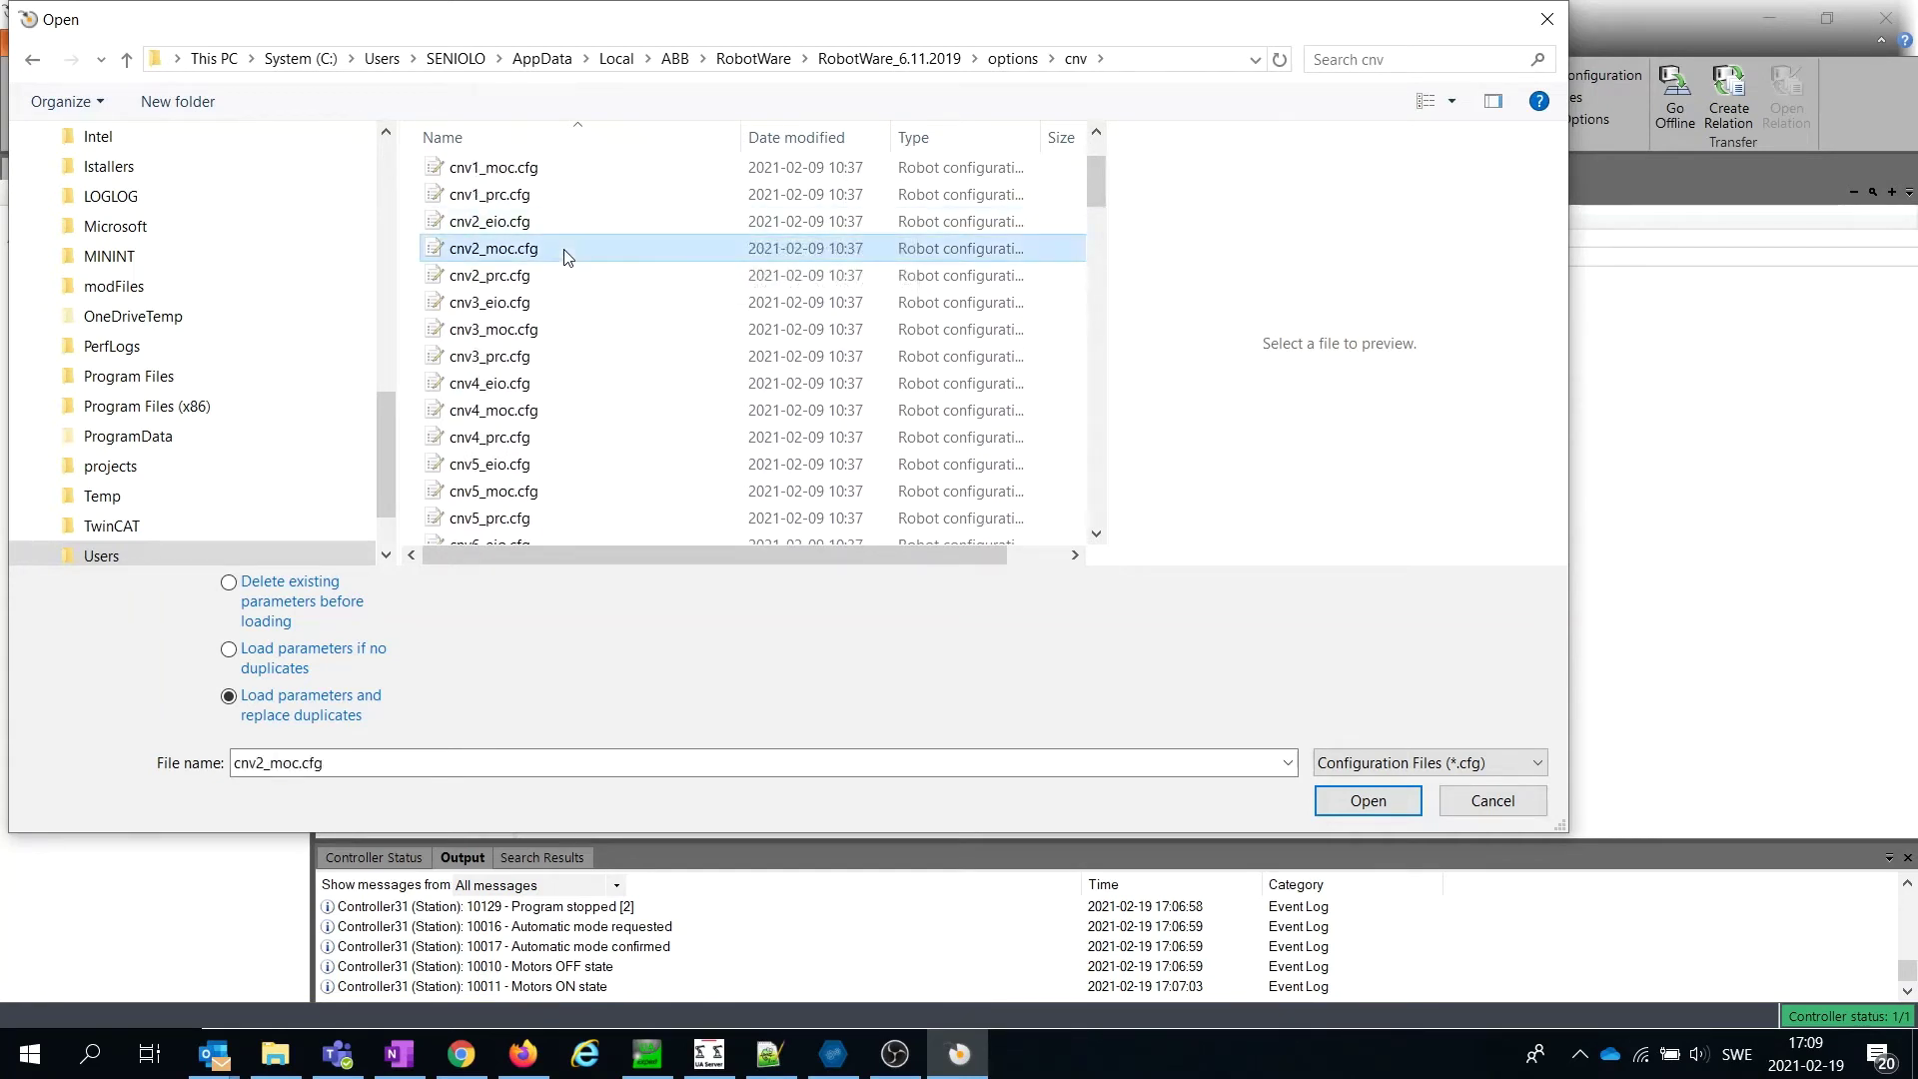
left_click(538, 284, "shift")
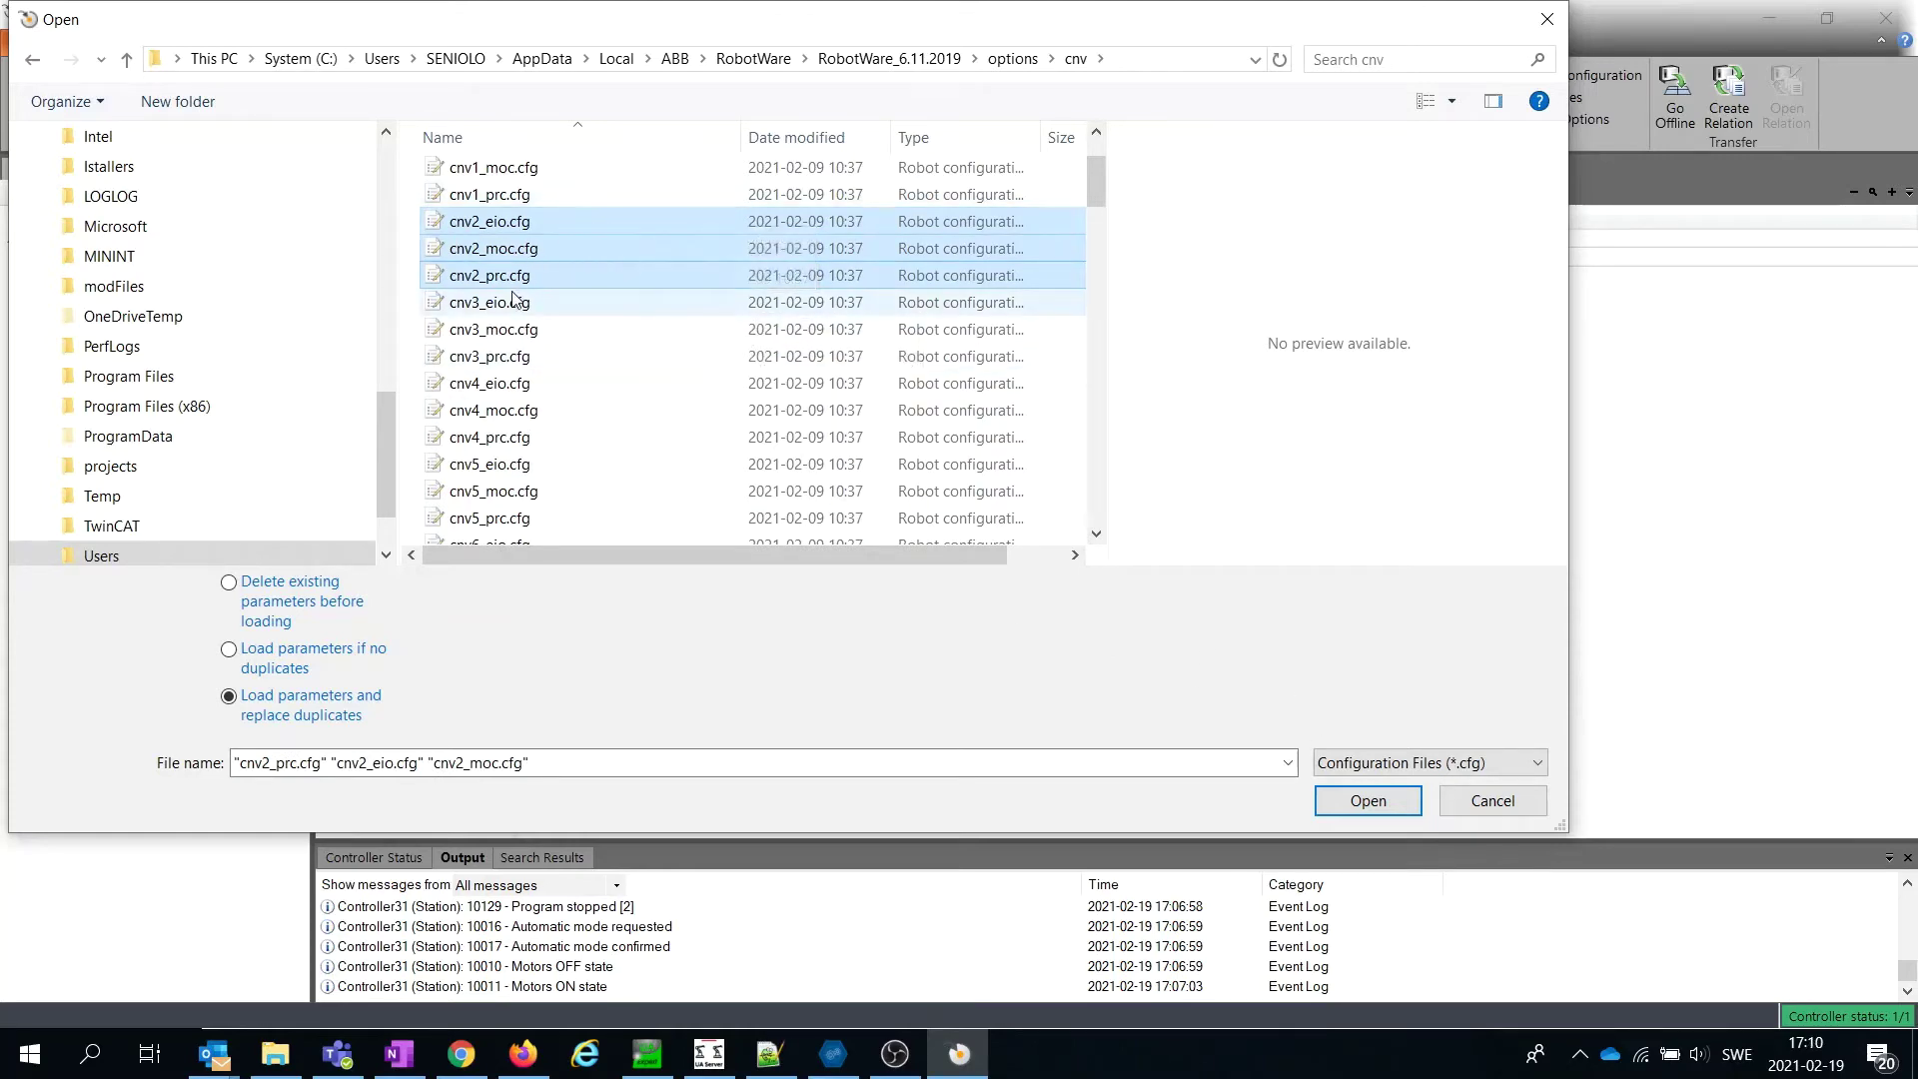
left_click(1353, 800)
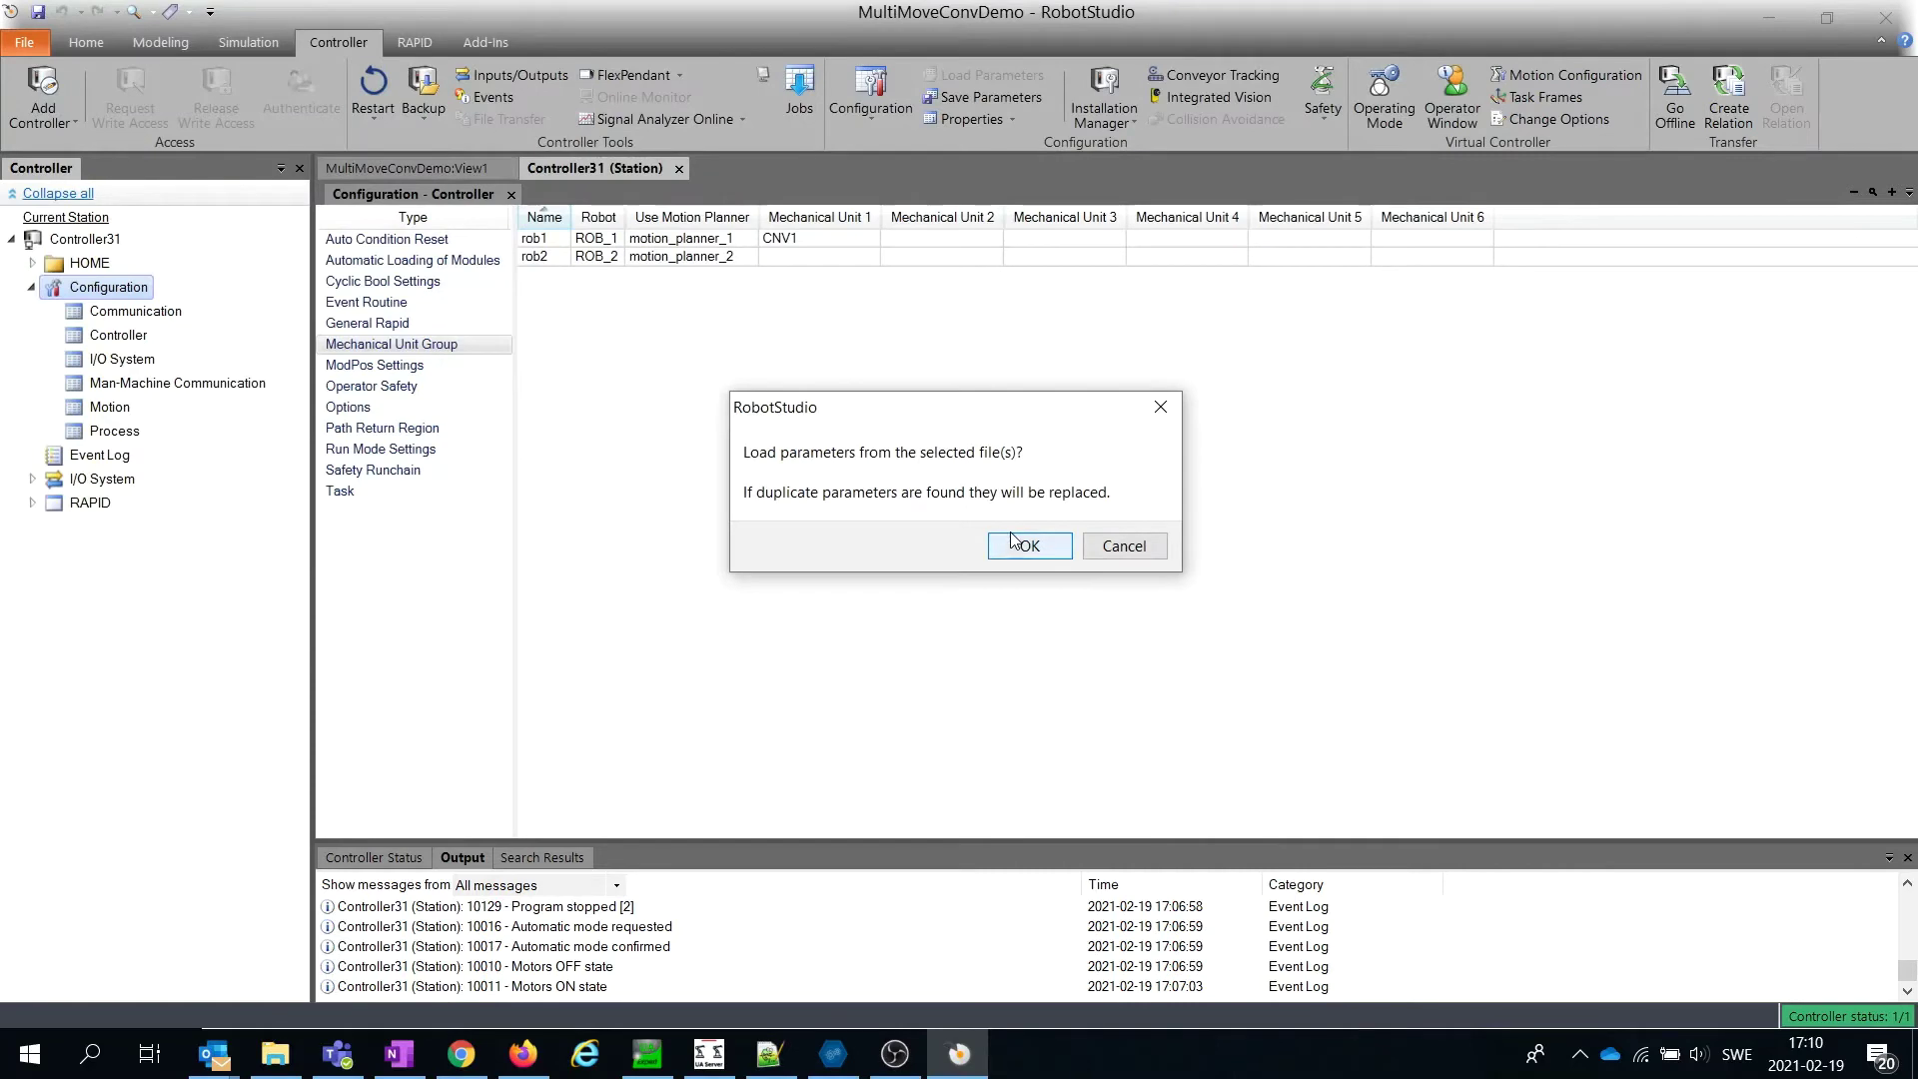
left_click(1017, 548)
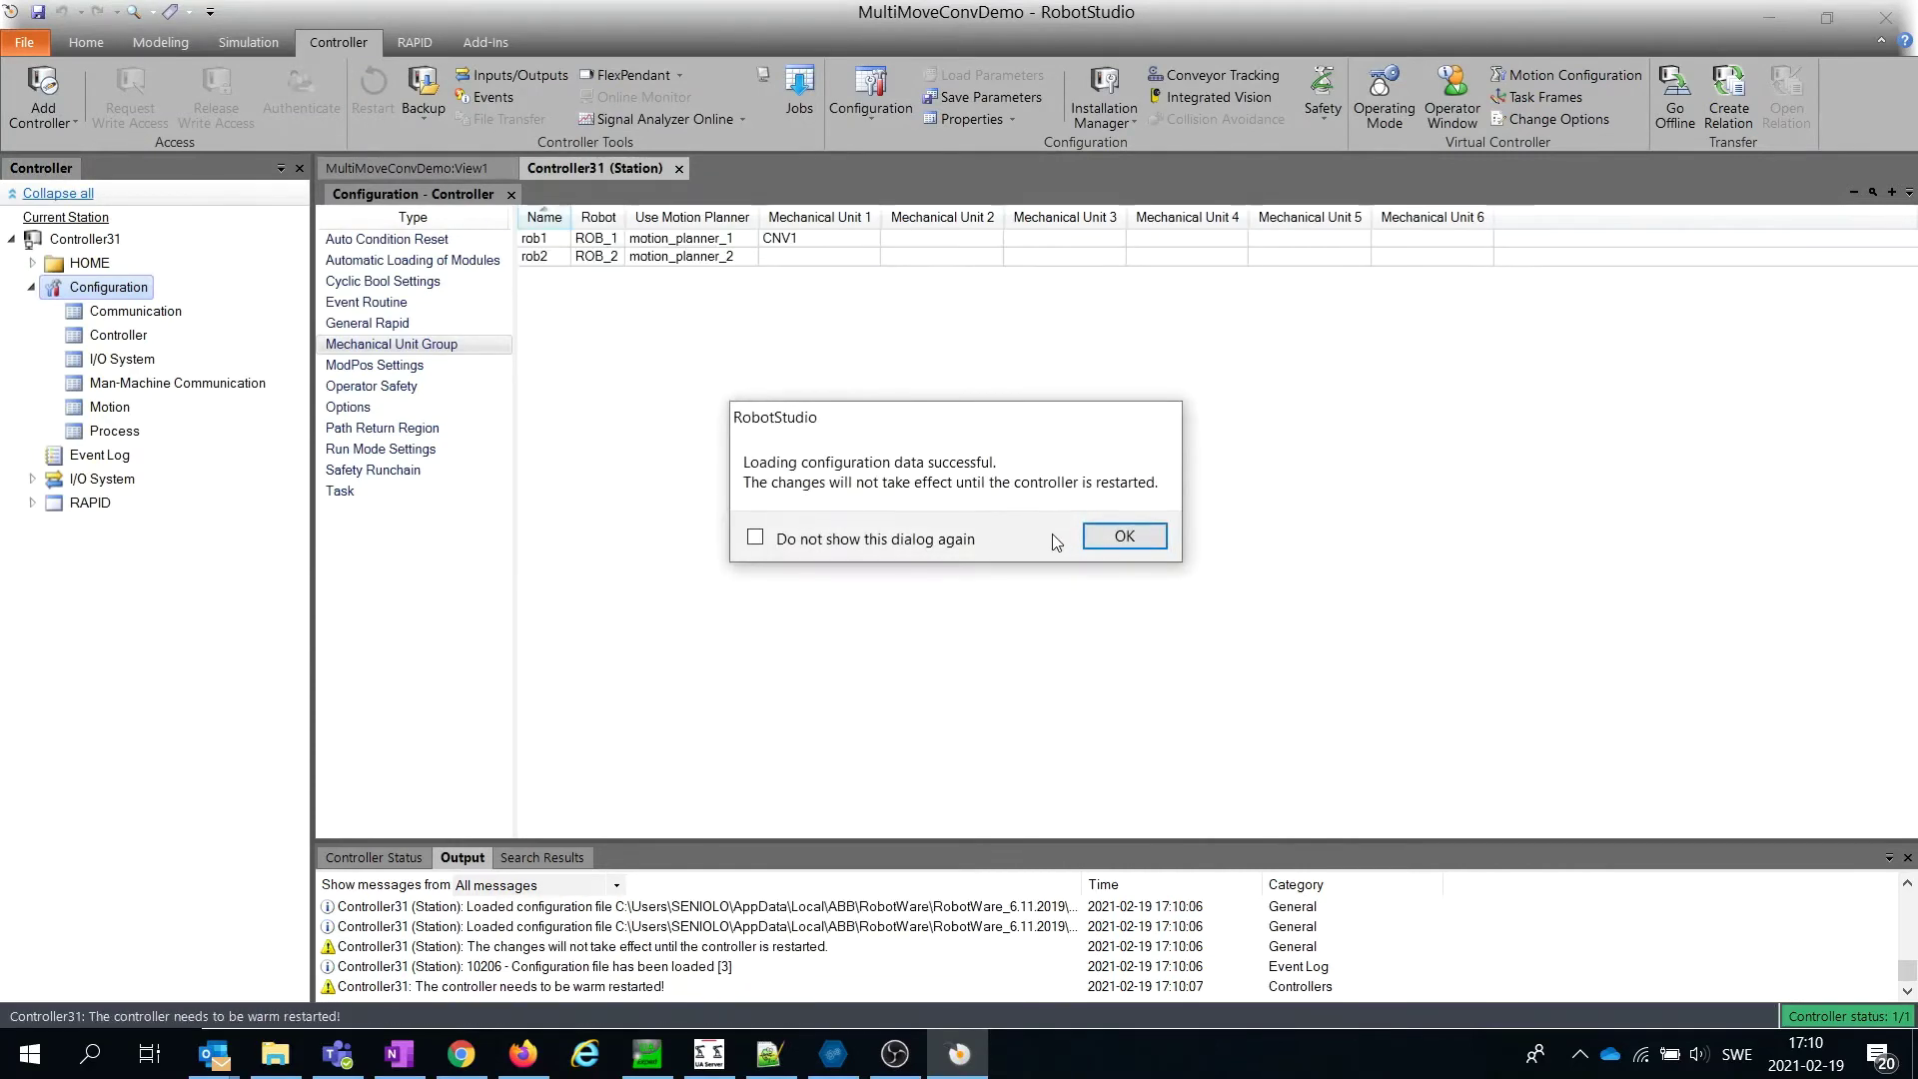
- Acknowledge the load success message and warm-restart Controller31
left_click(1133, 539)
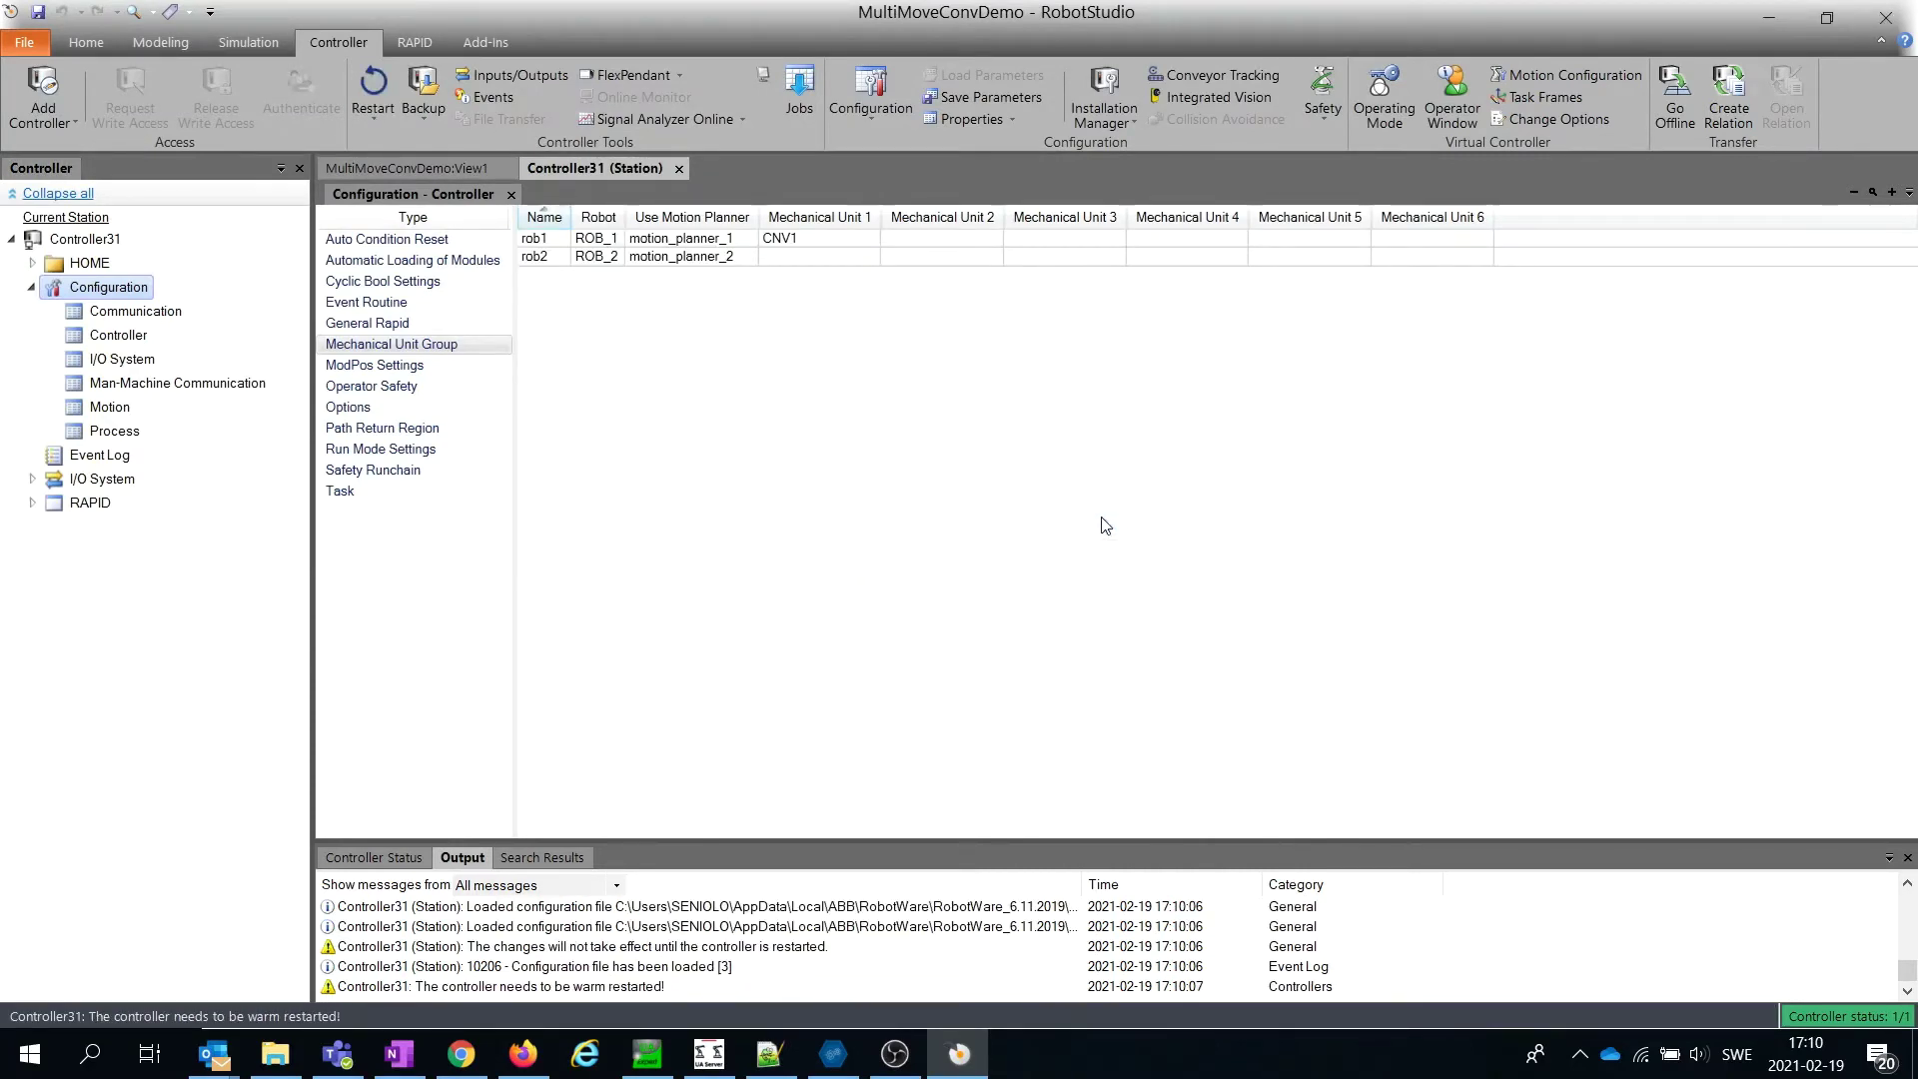
left_click(364, 114)
left_click(401, 137)
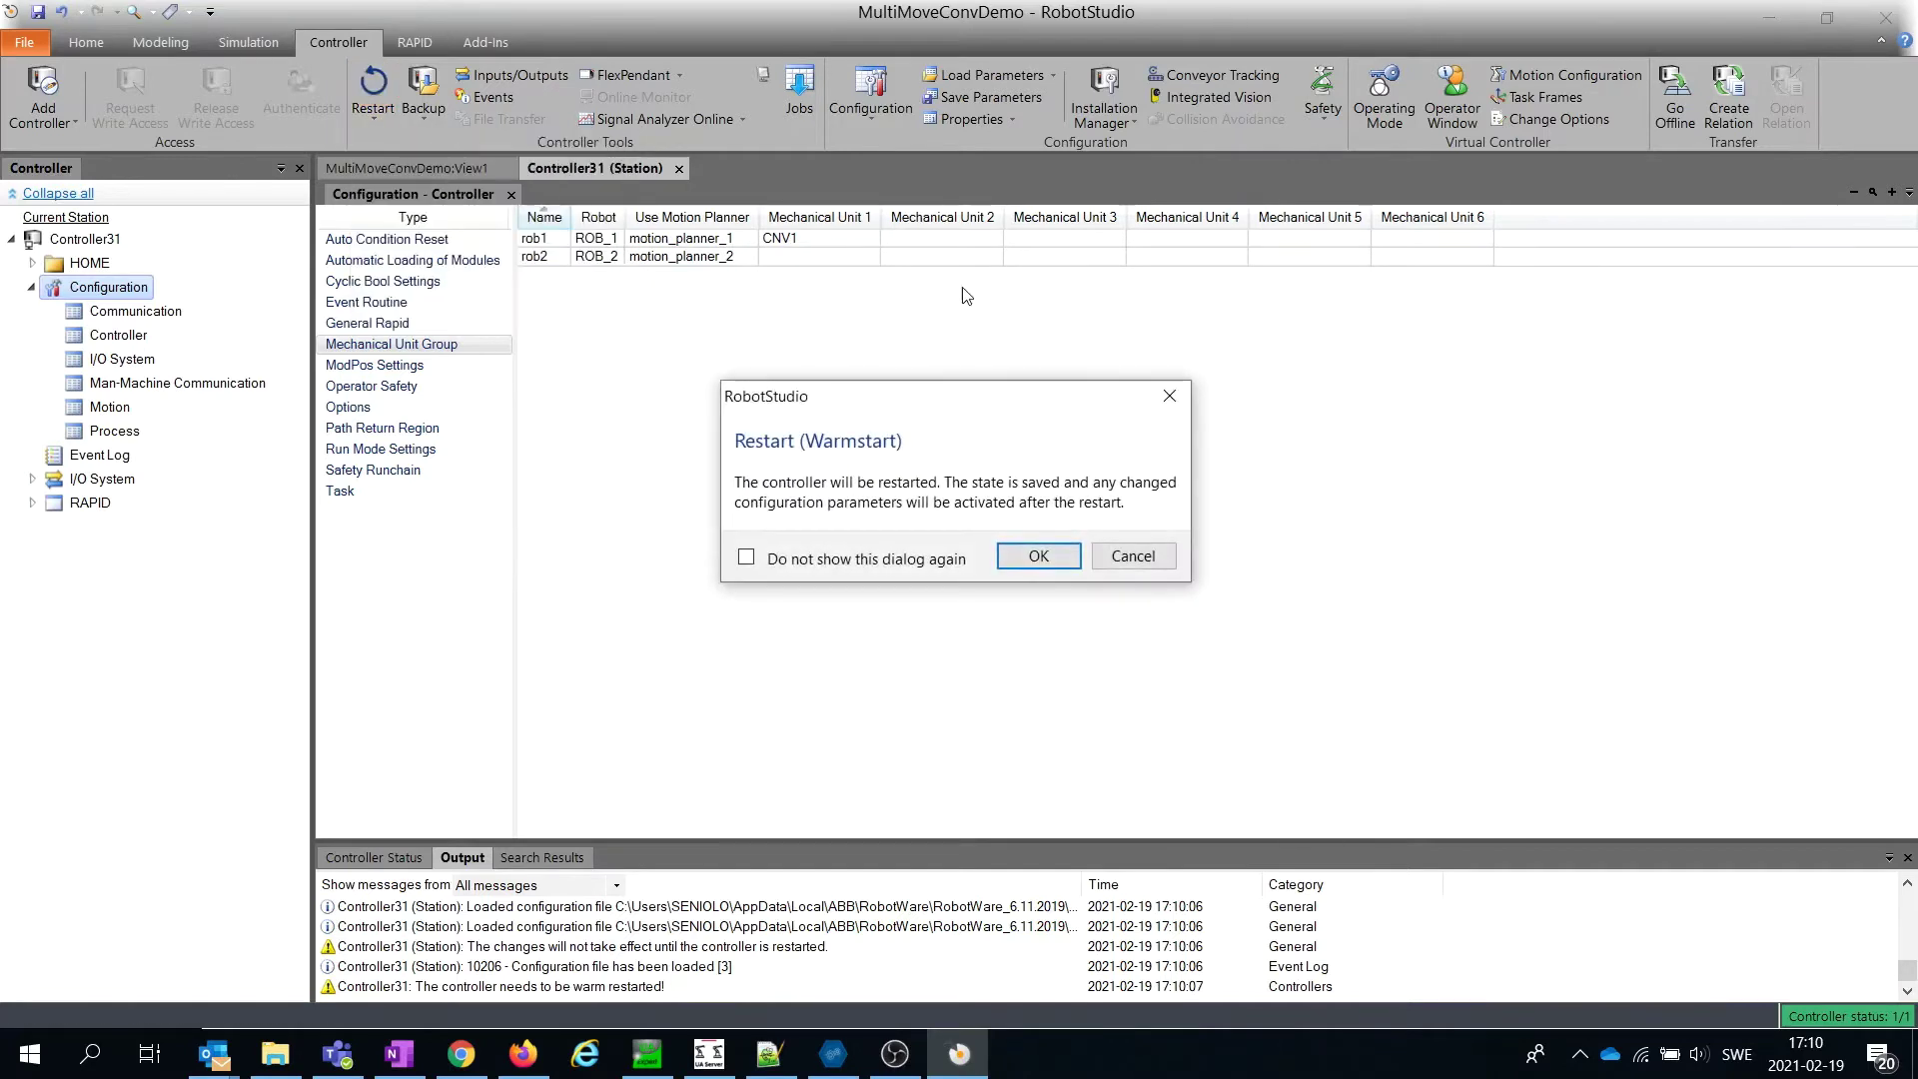
left_click(1059, 556)
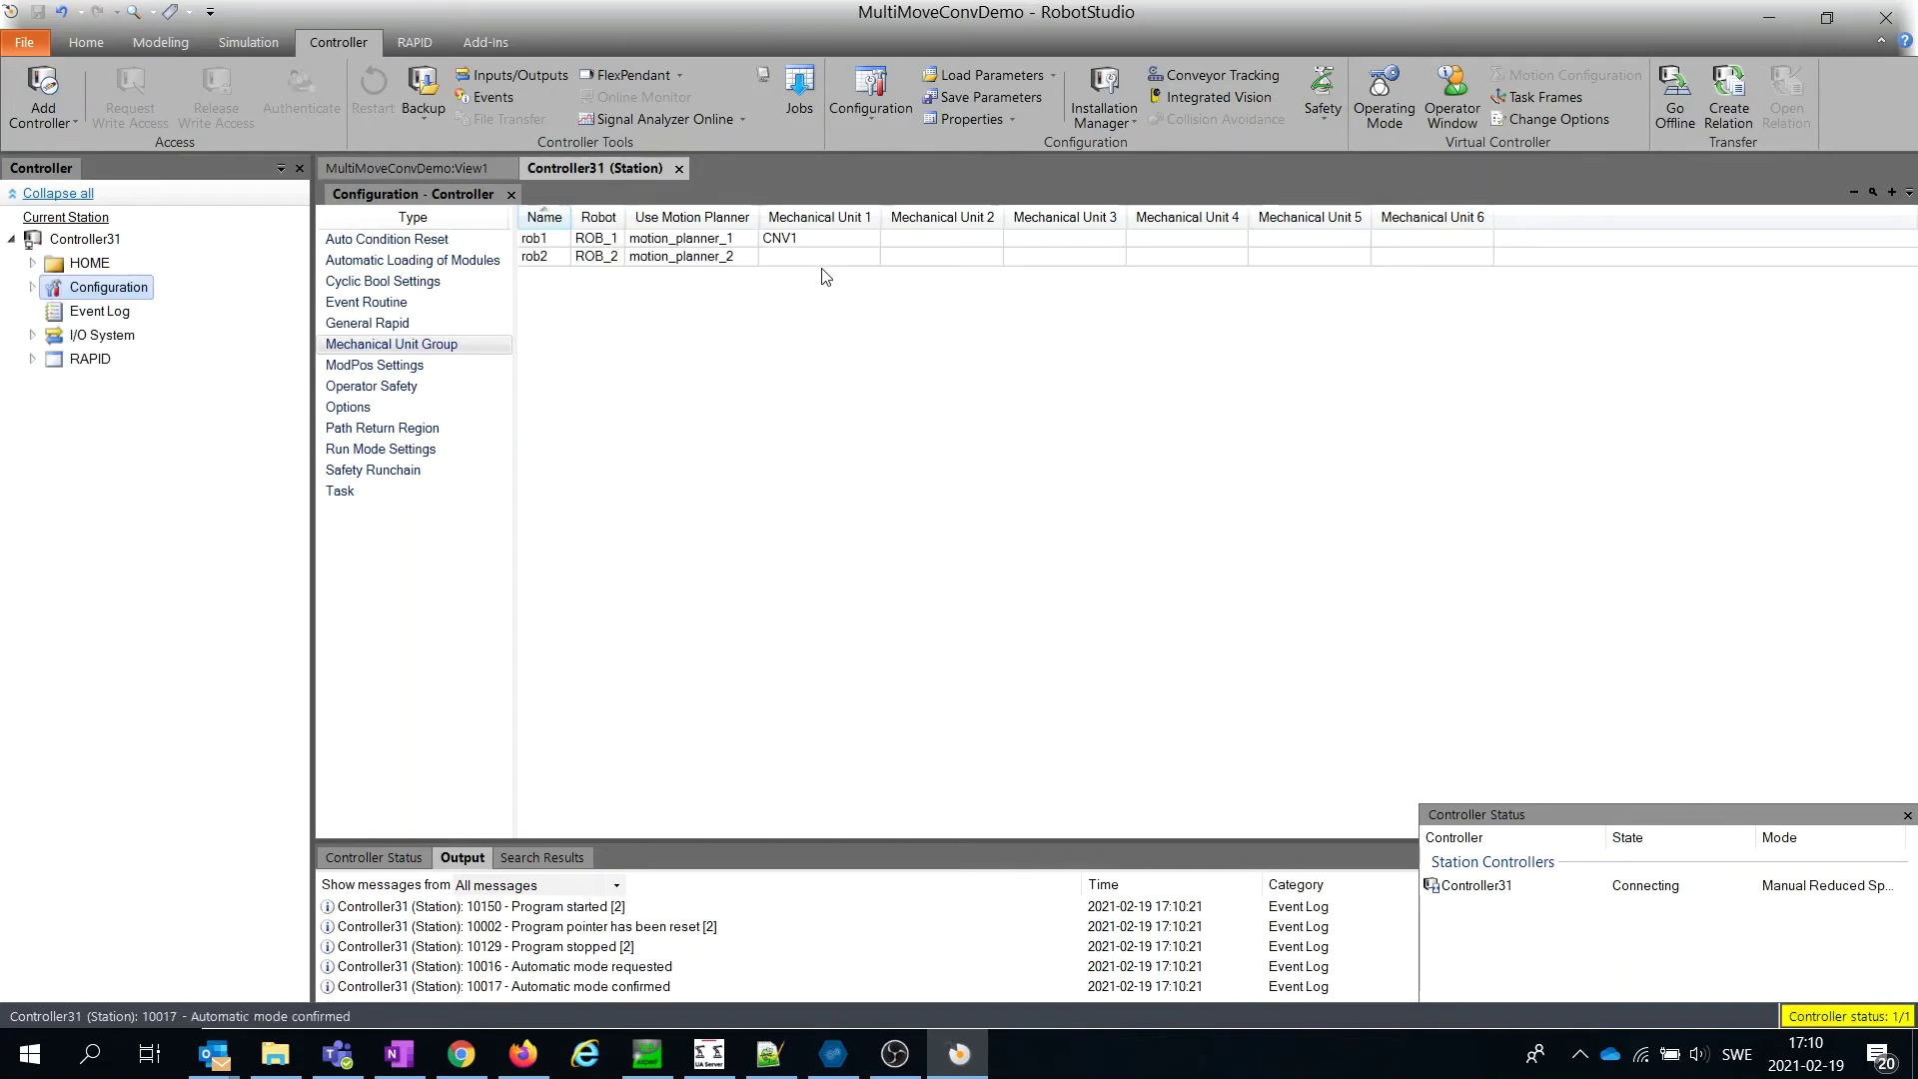
- Edit the rob2 Mechanical Unit Group so Mechanical Unit 1 is CNV2
left_click(806, 263)
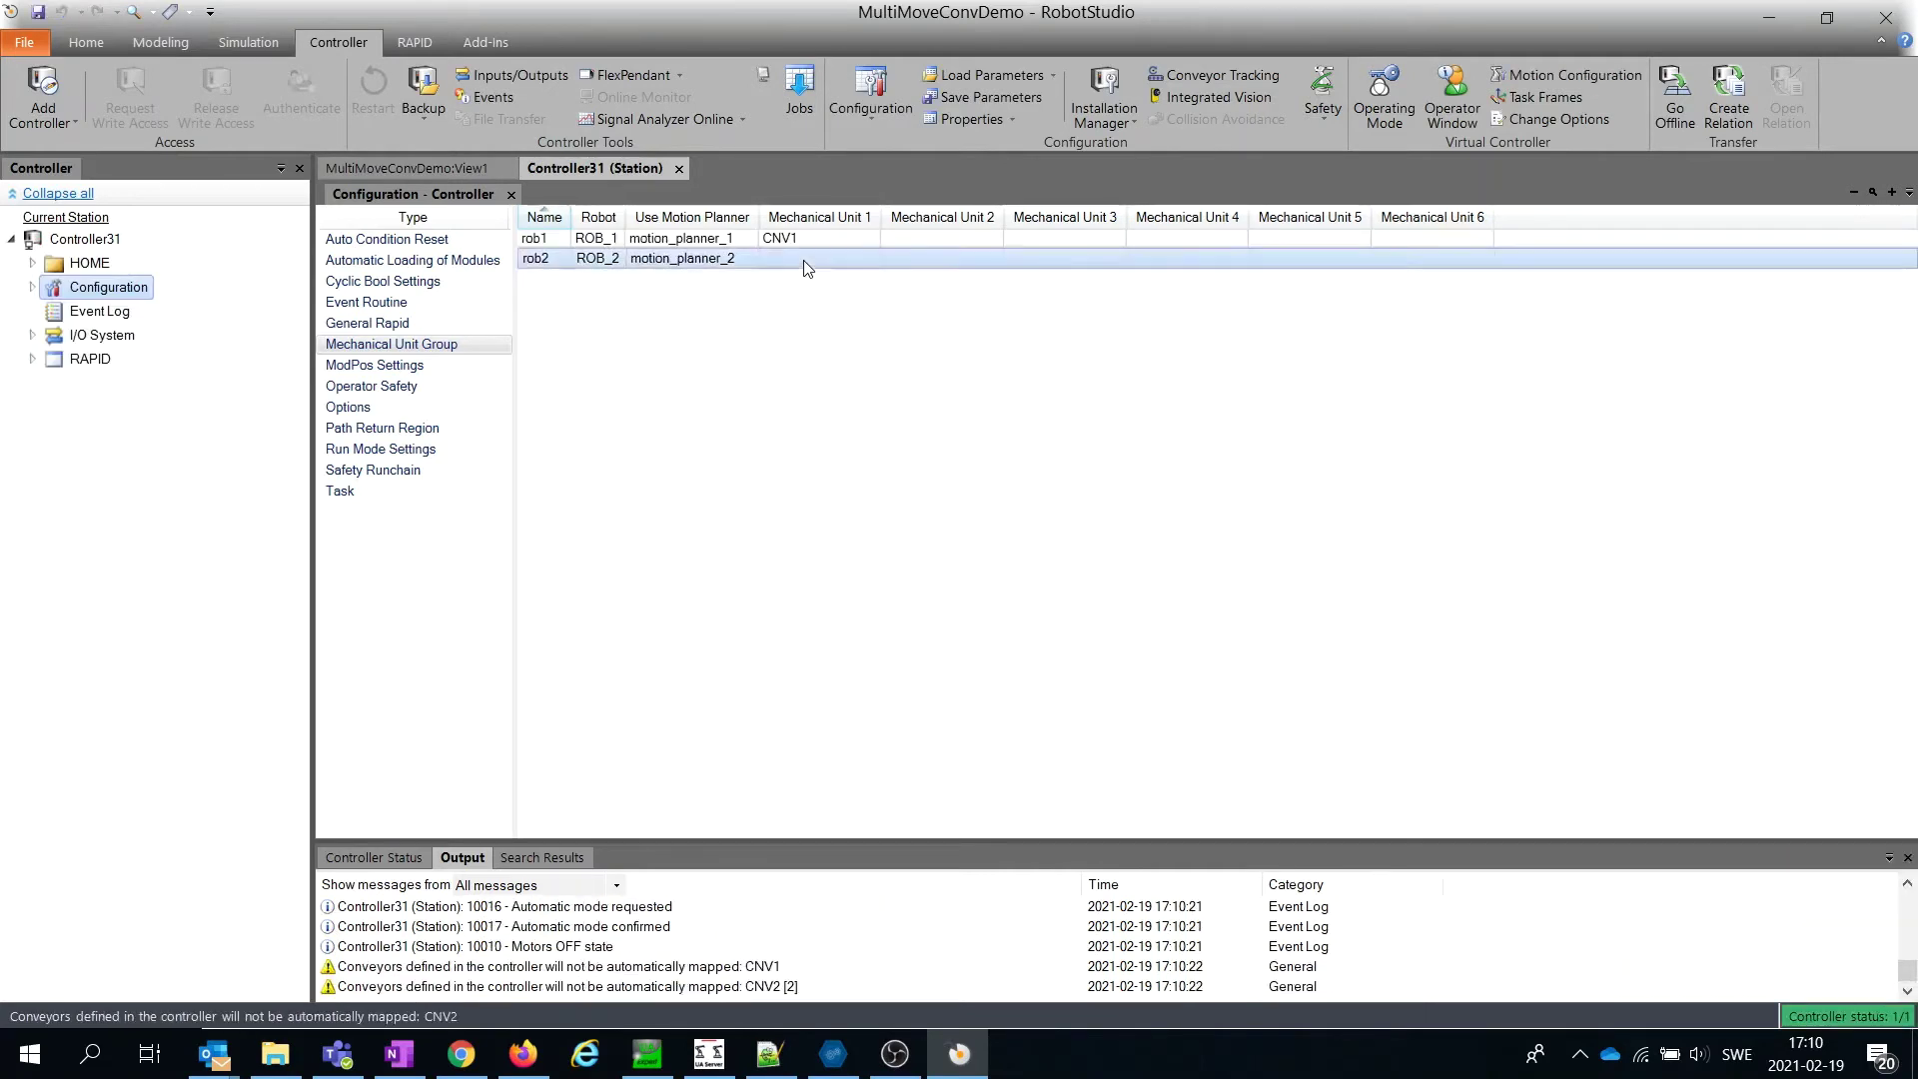
right_click(805, 265)
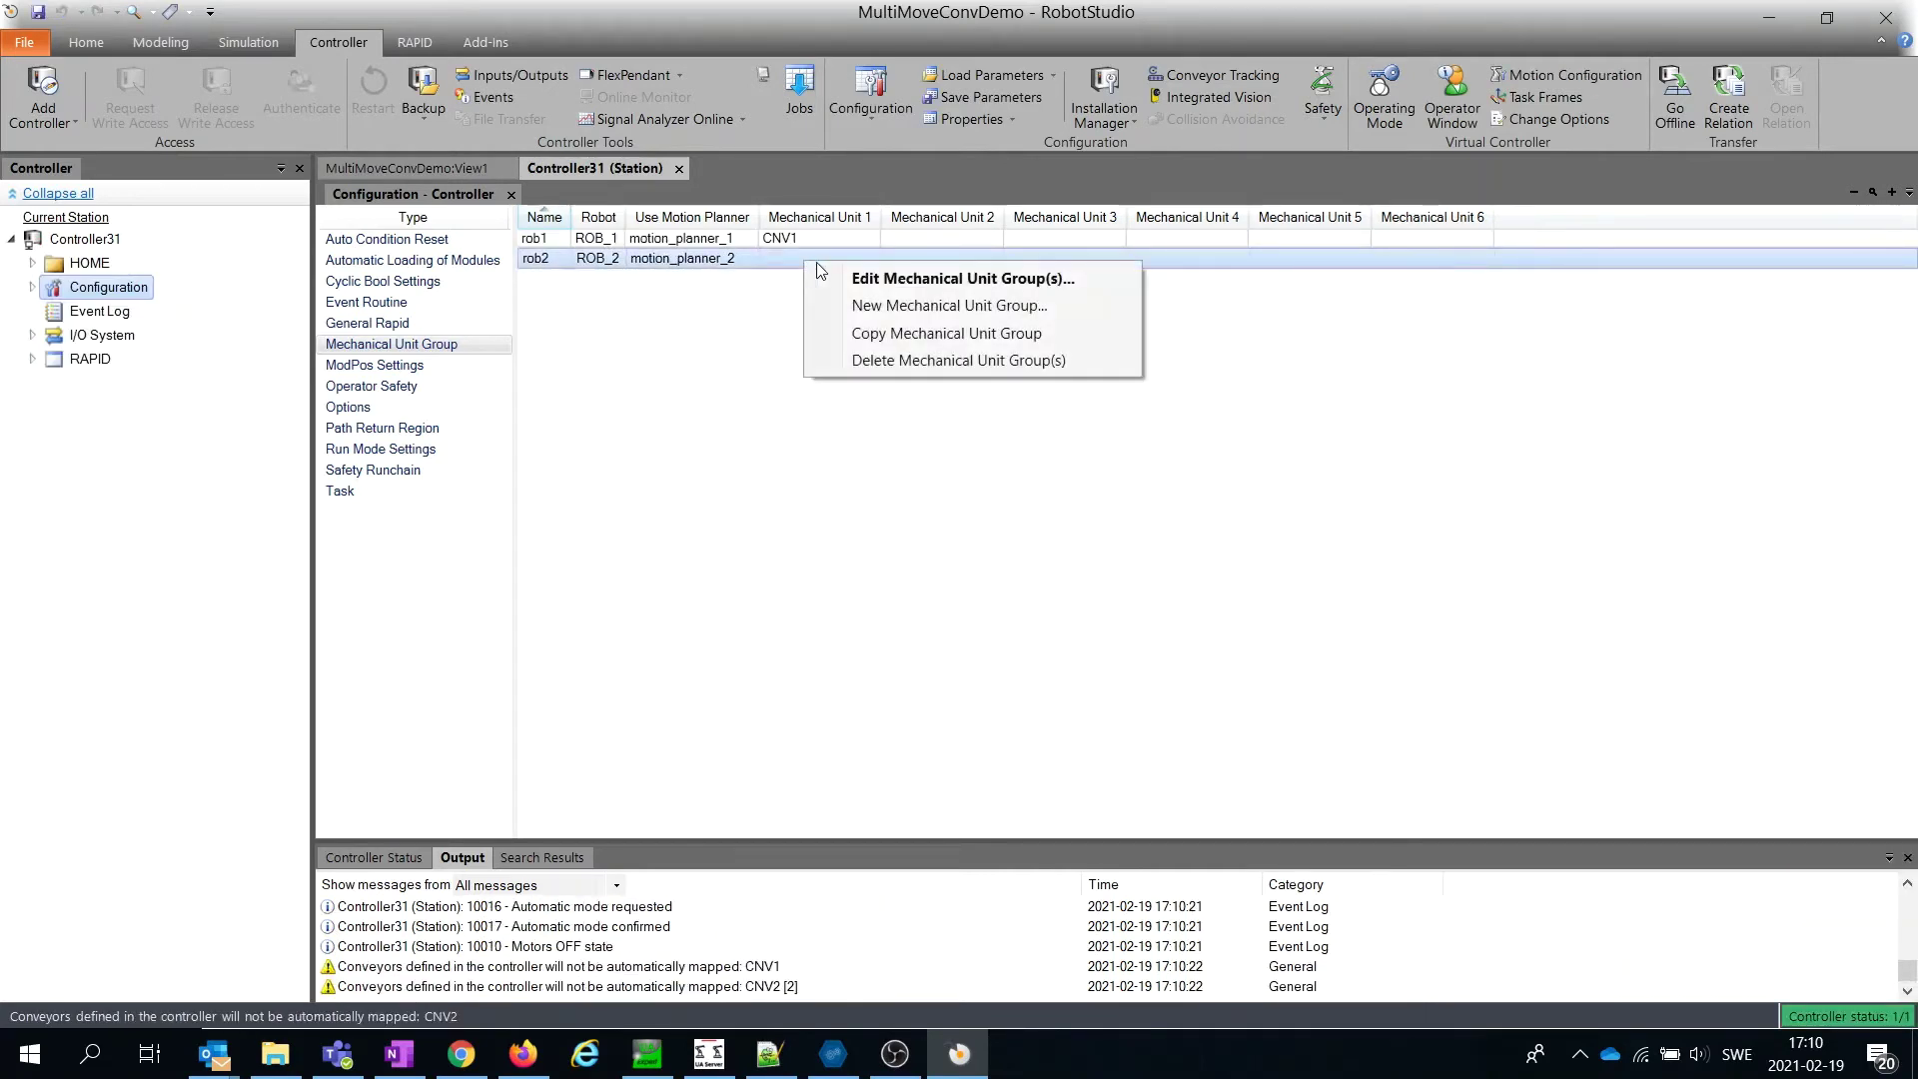
left_click(941, 283)
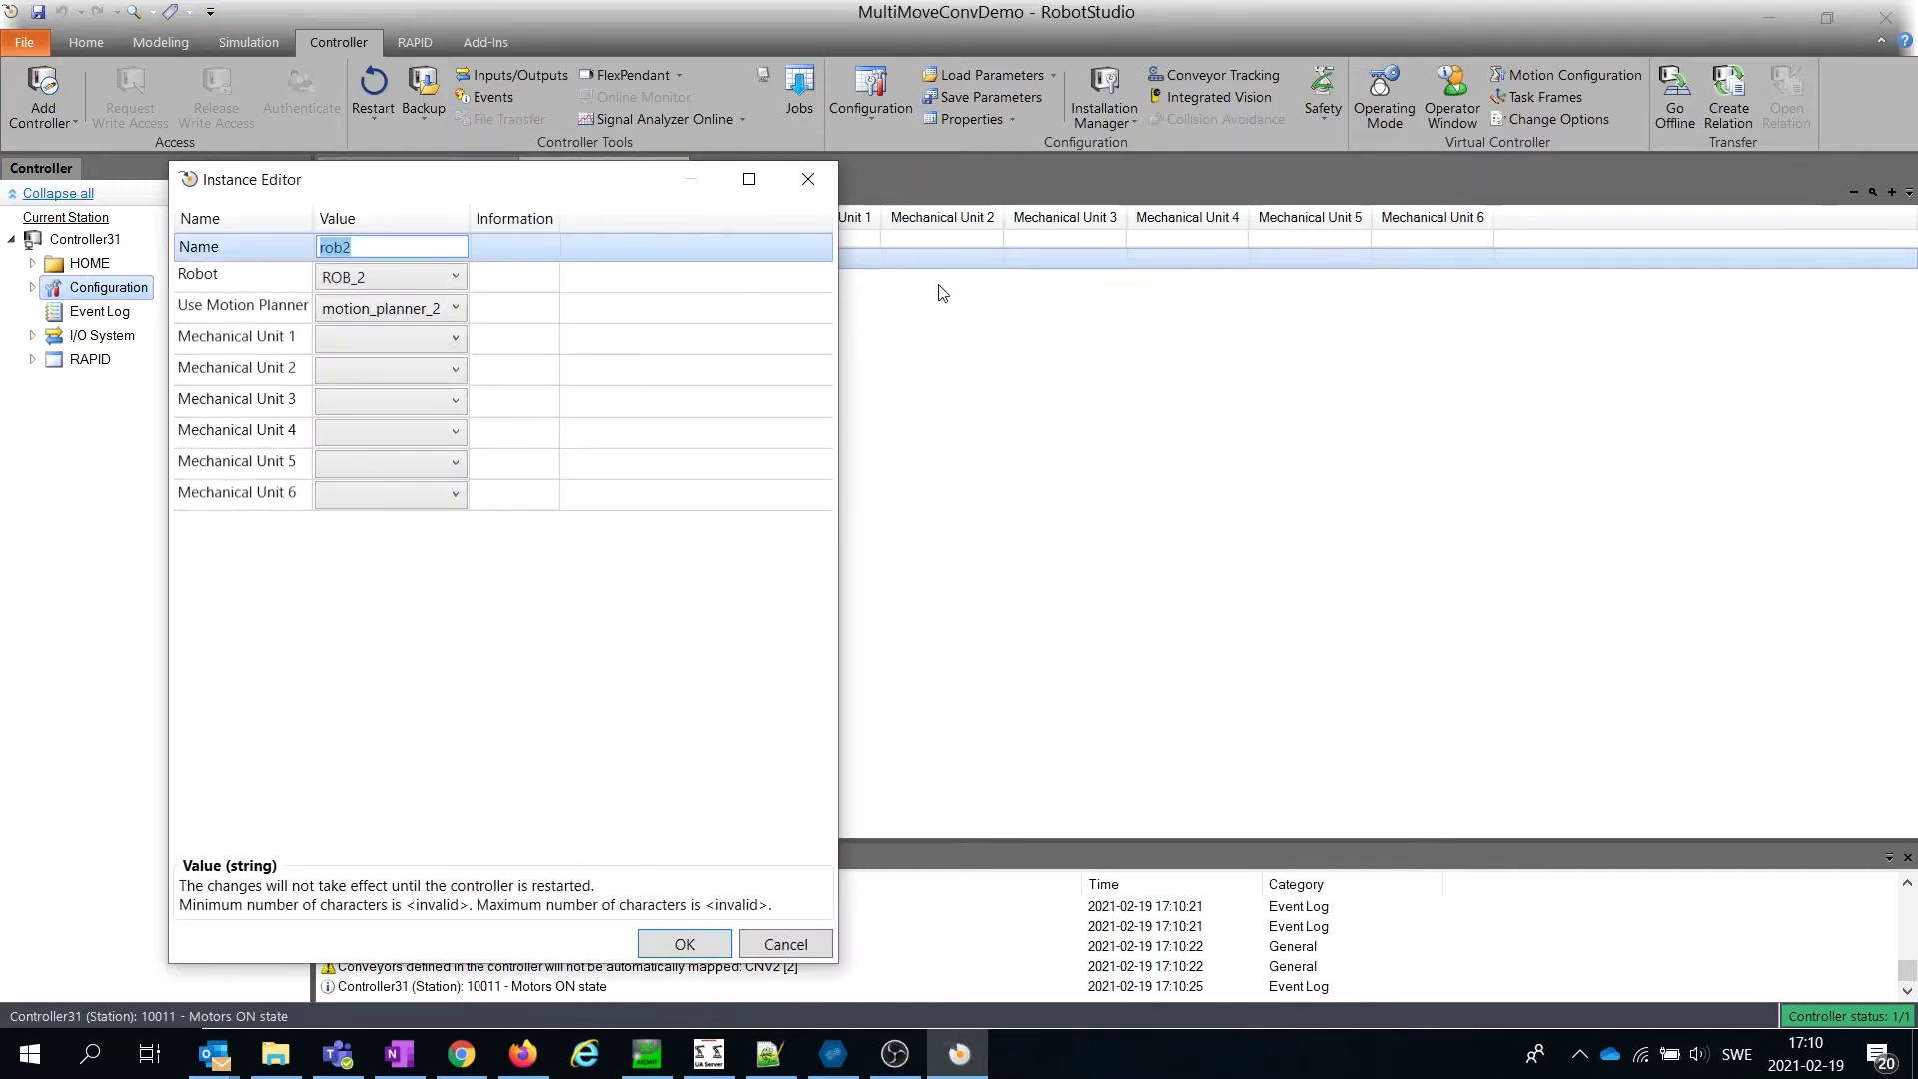
left_click(456, 342)
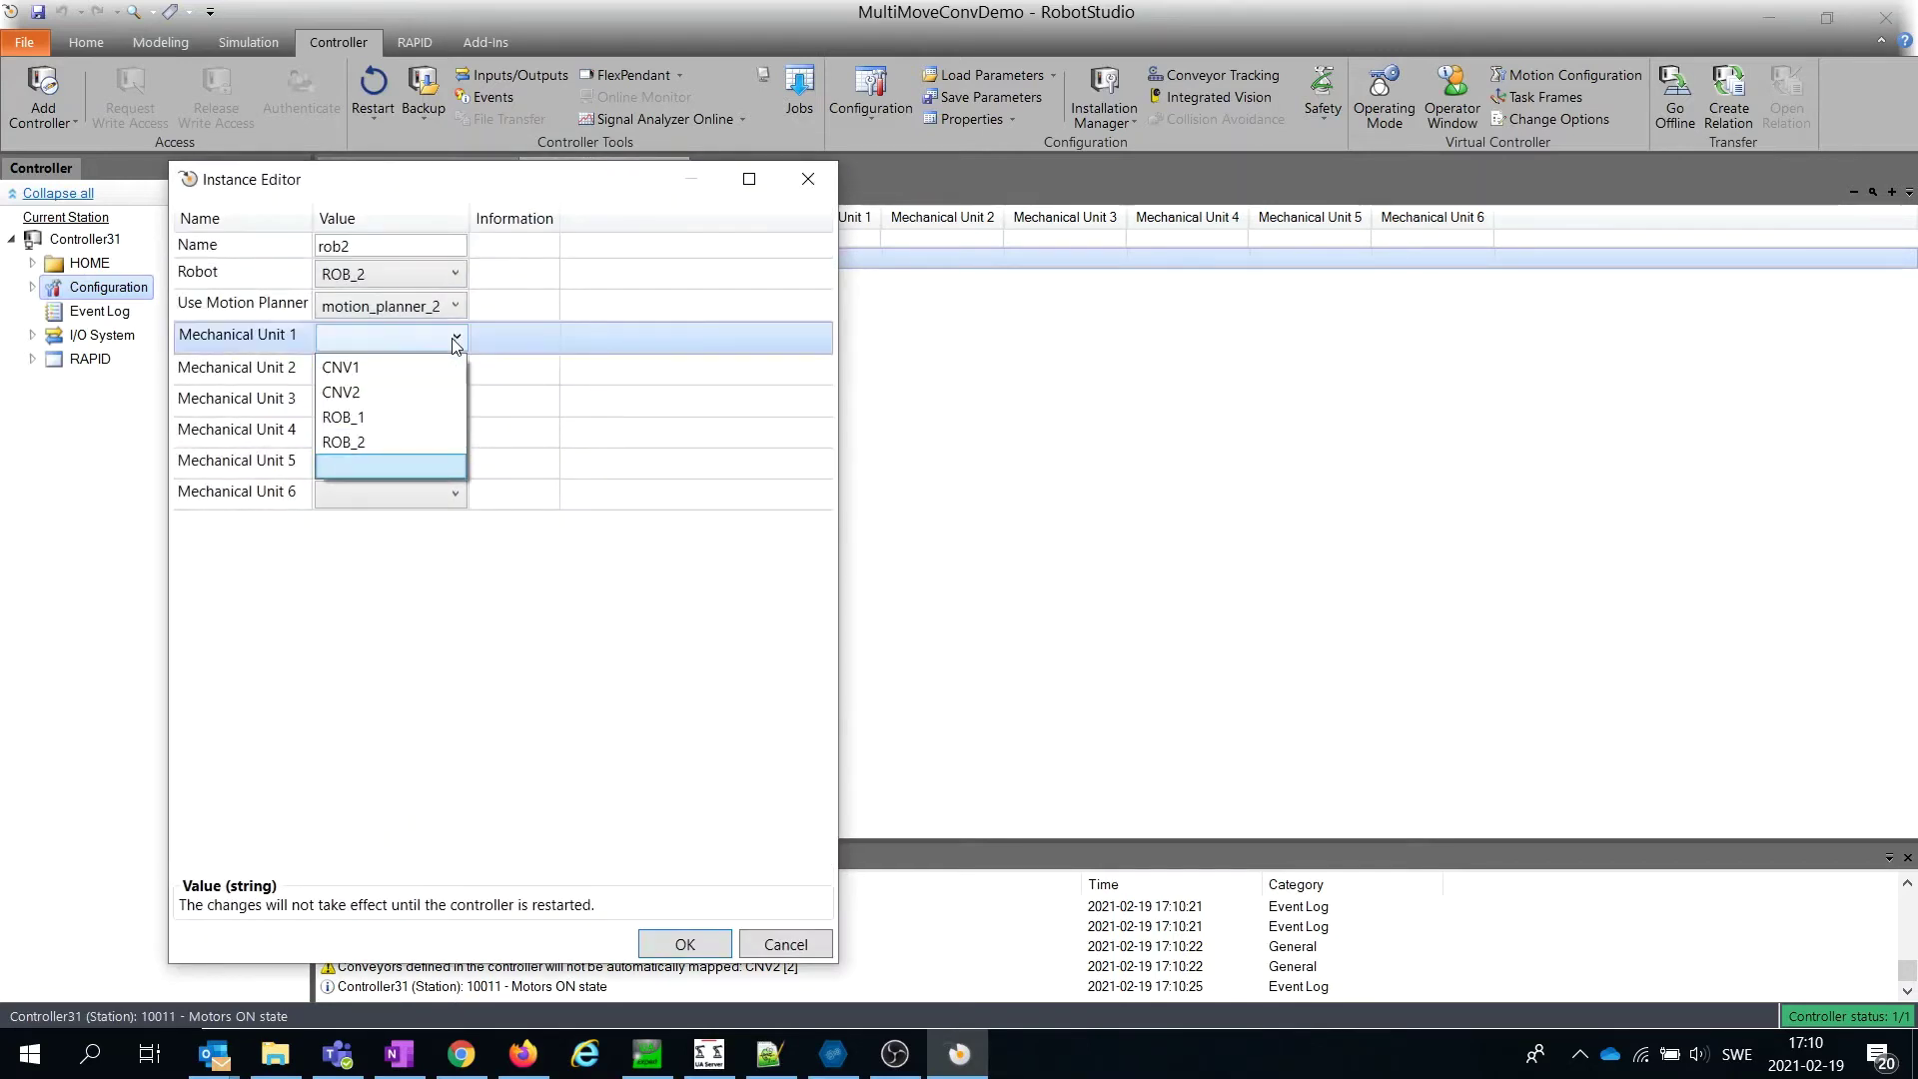
left_click(388, 396)
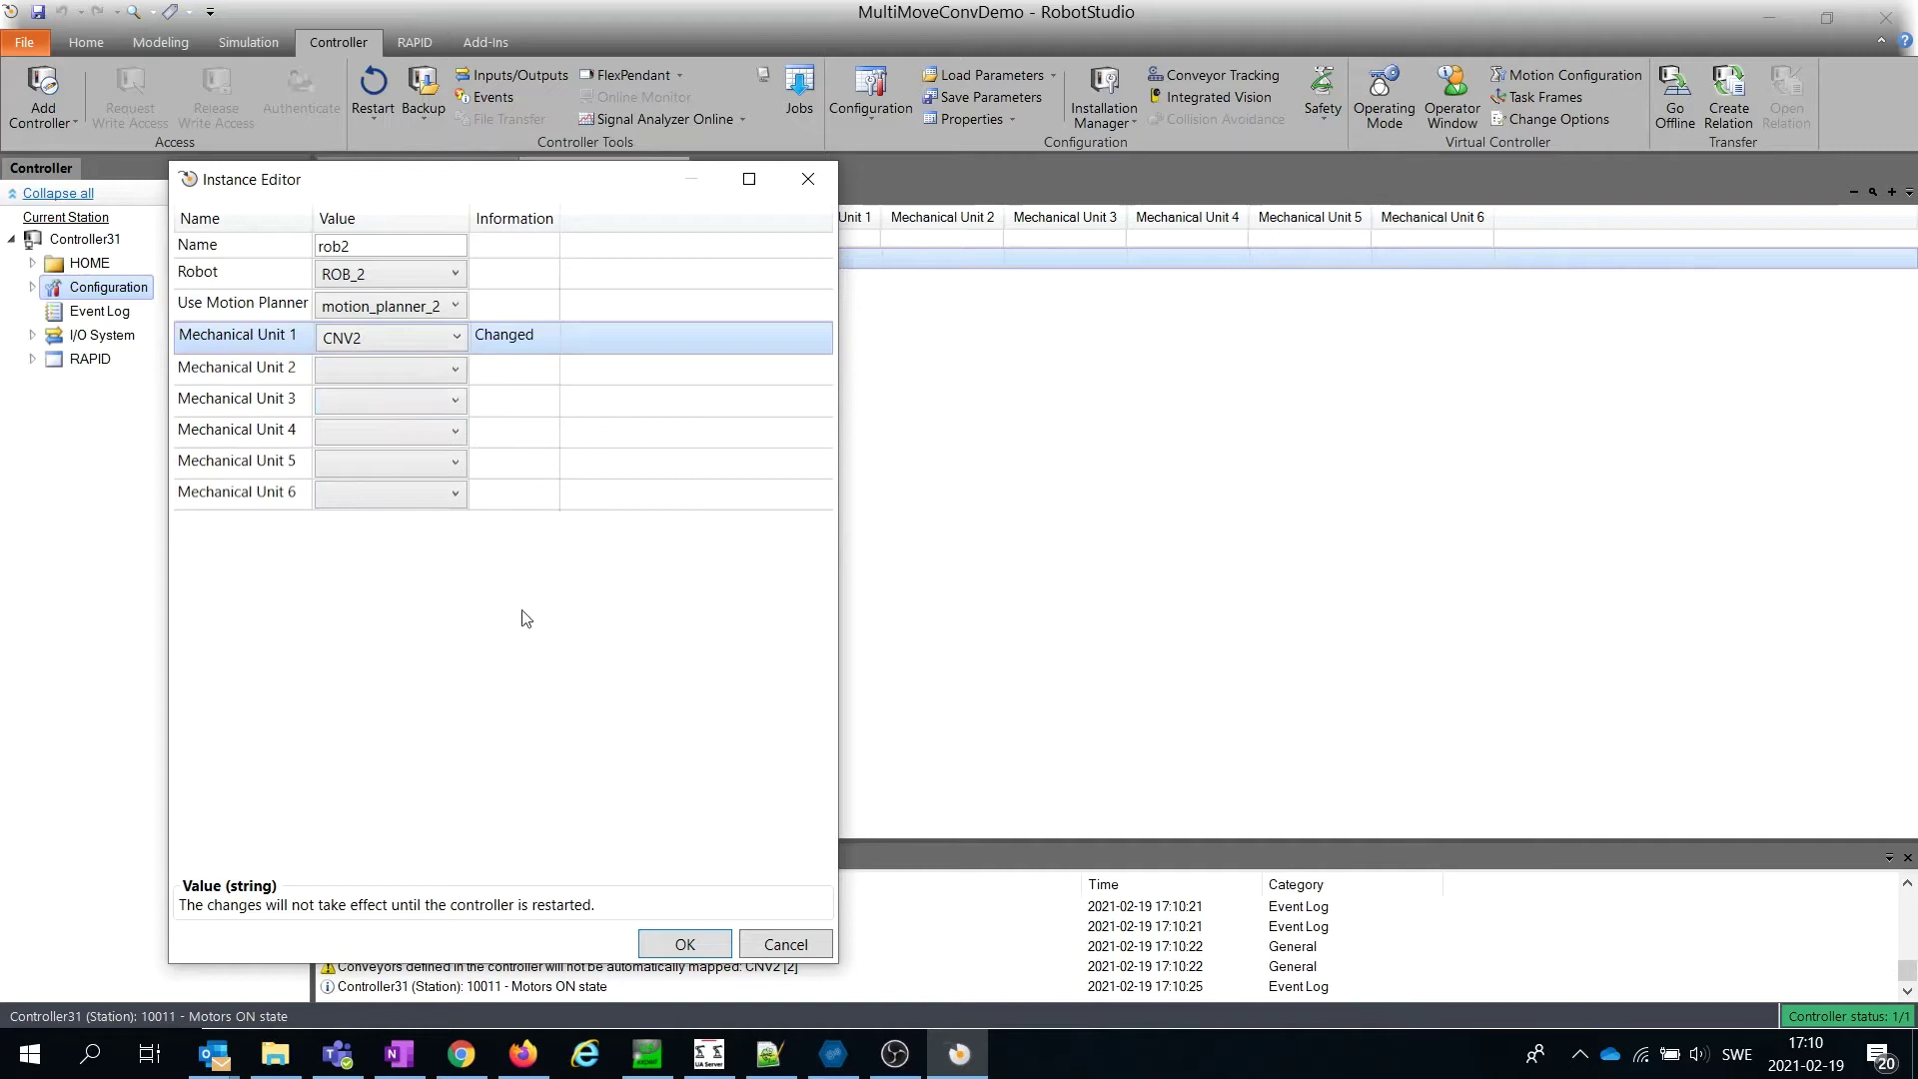
left_click(677, 942)
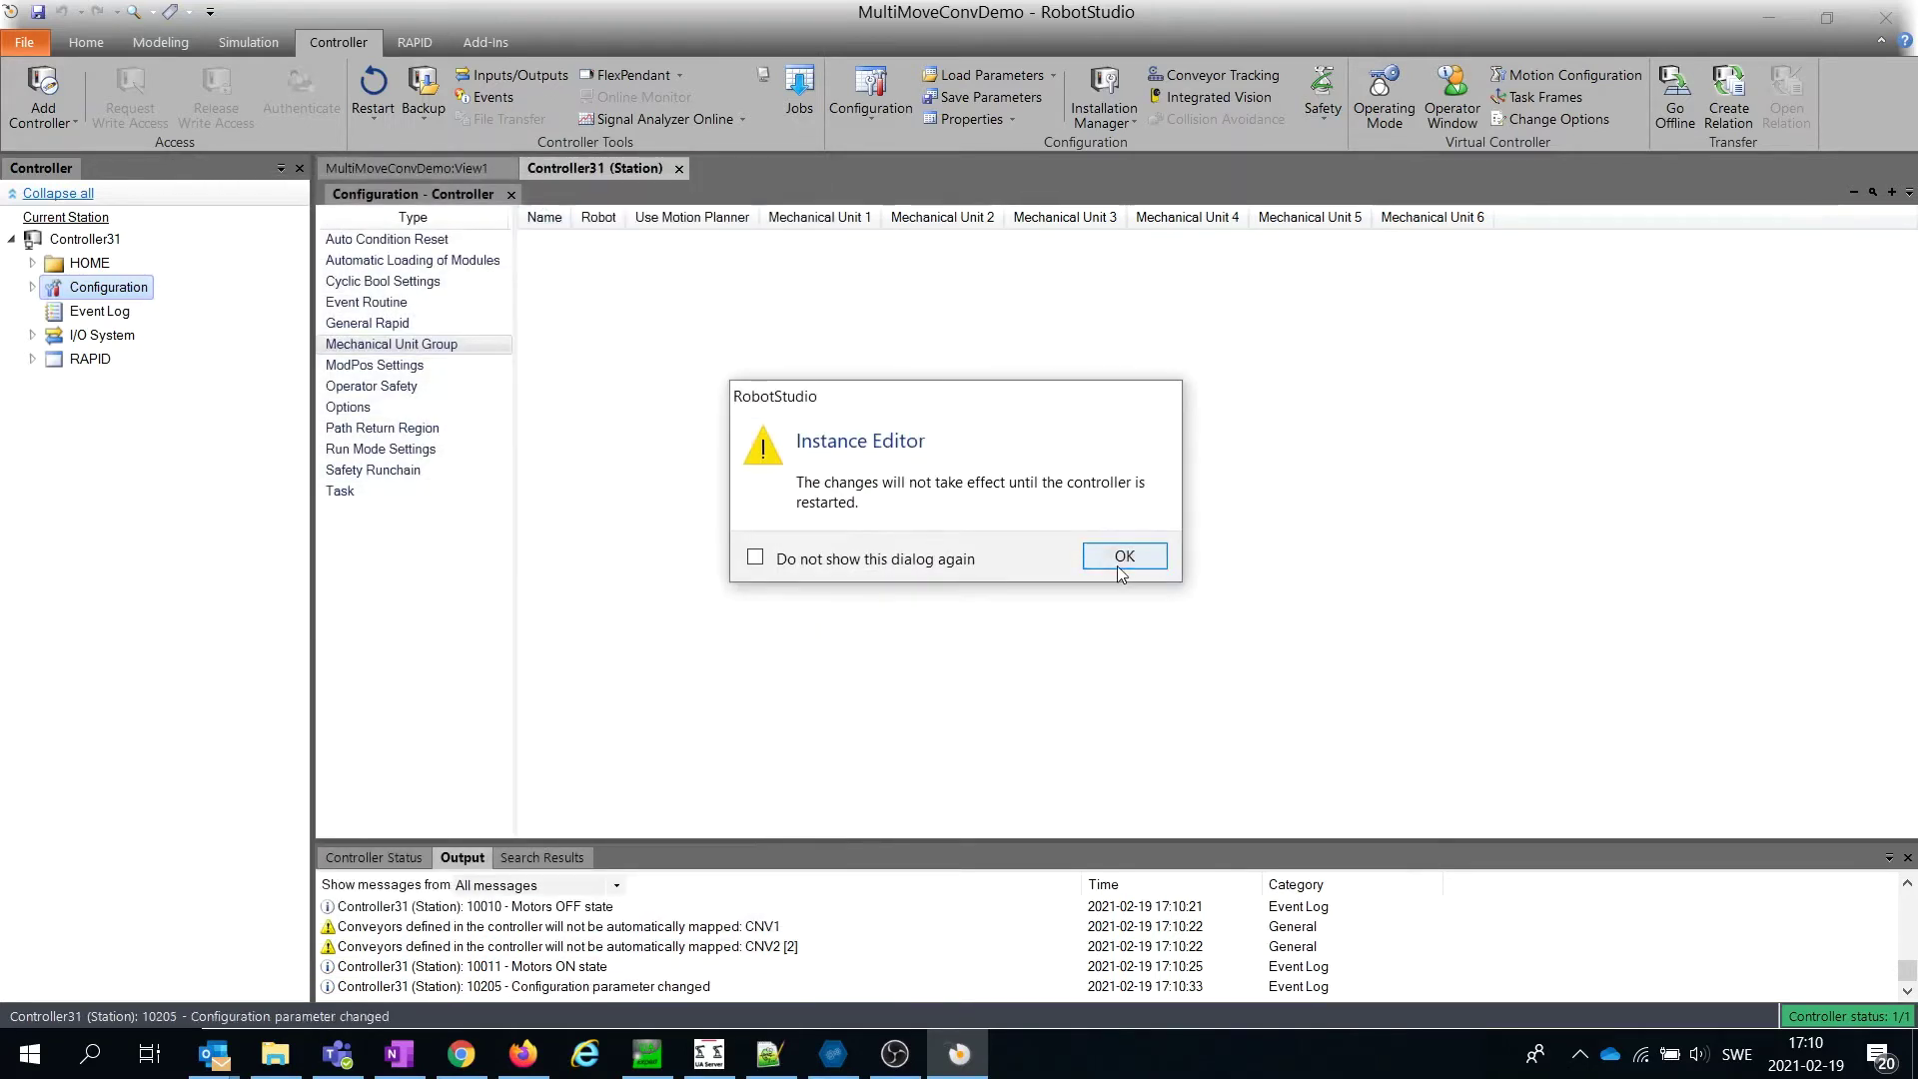
- Acknowledge the restart warning and warm-restart the controller
left_click(1125, 555)
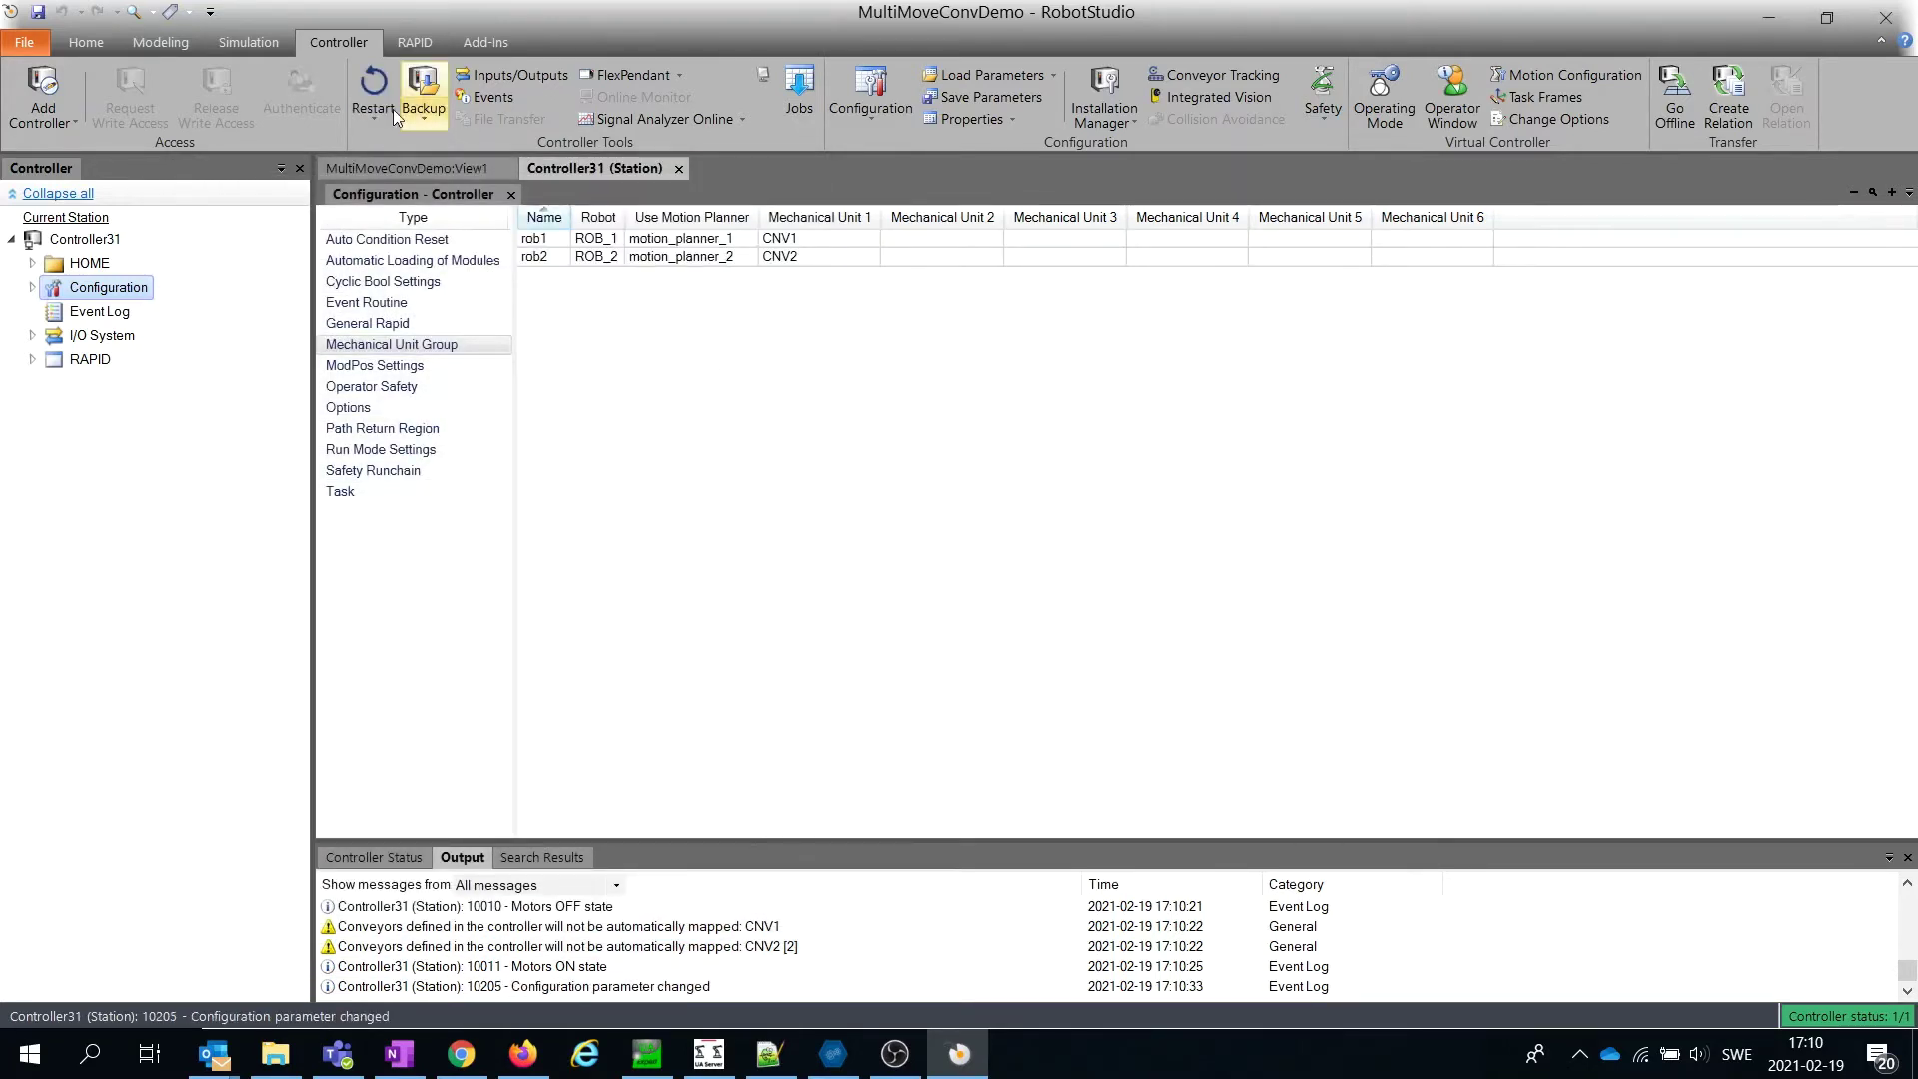
left_click(386, 109)
left_click(413, 151)
left_click(1012, 557)
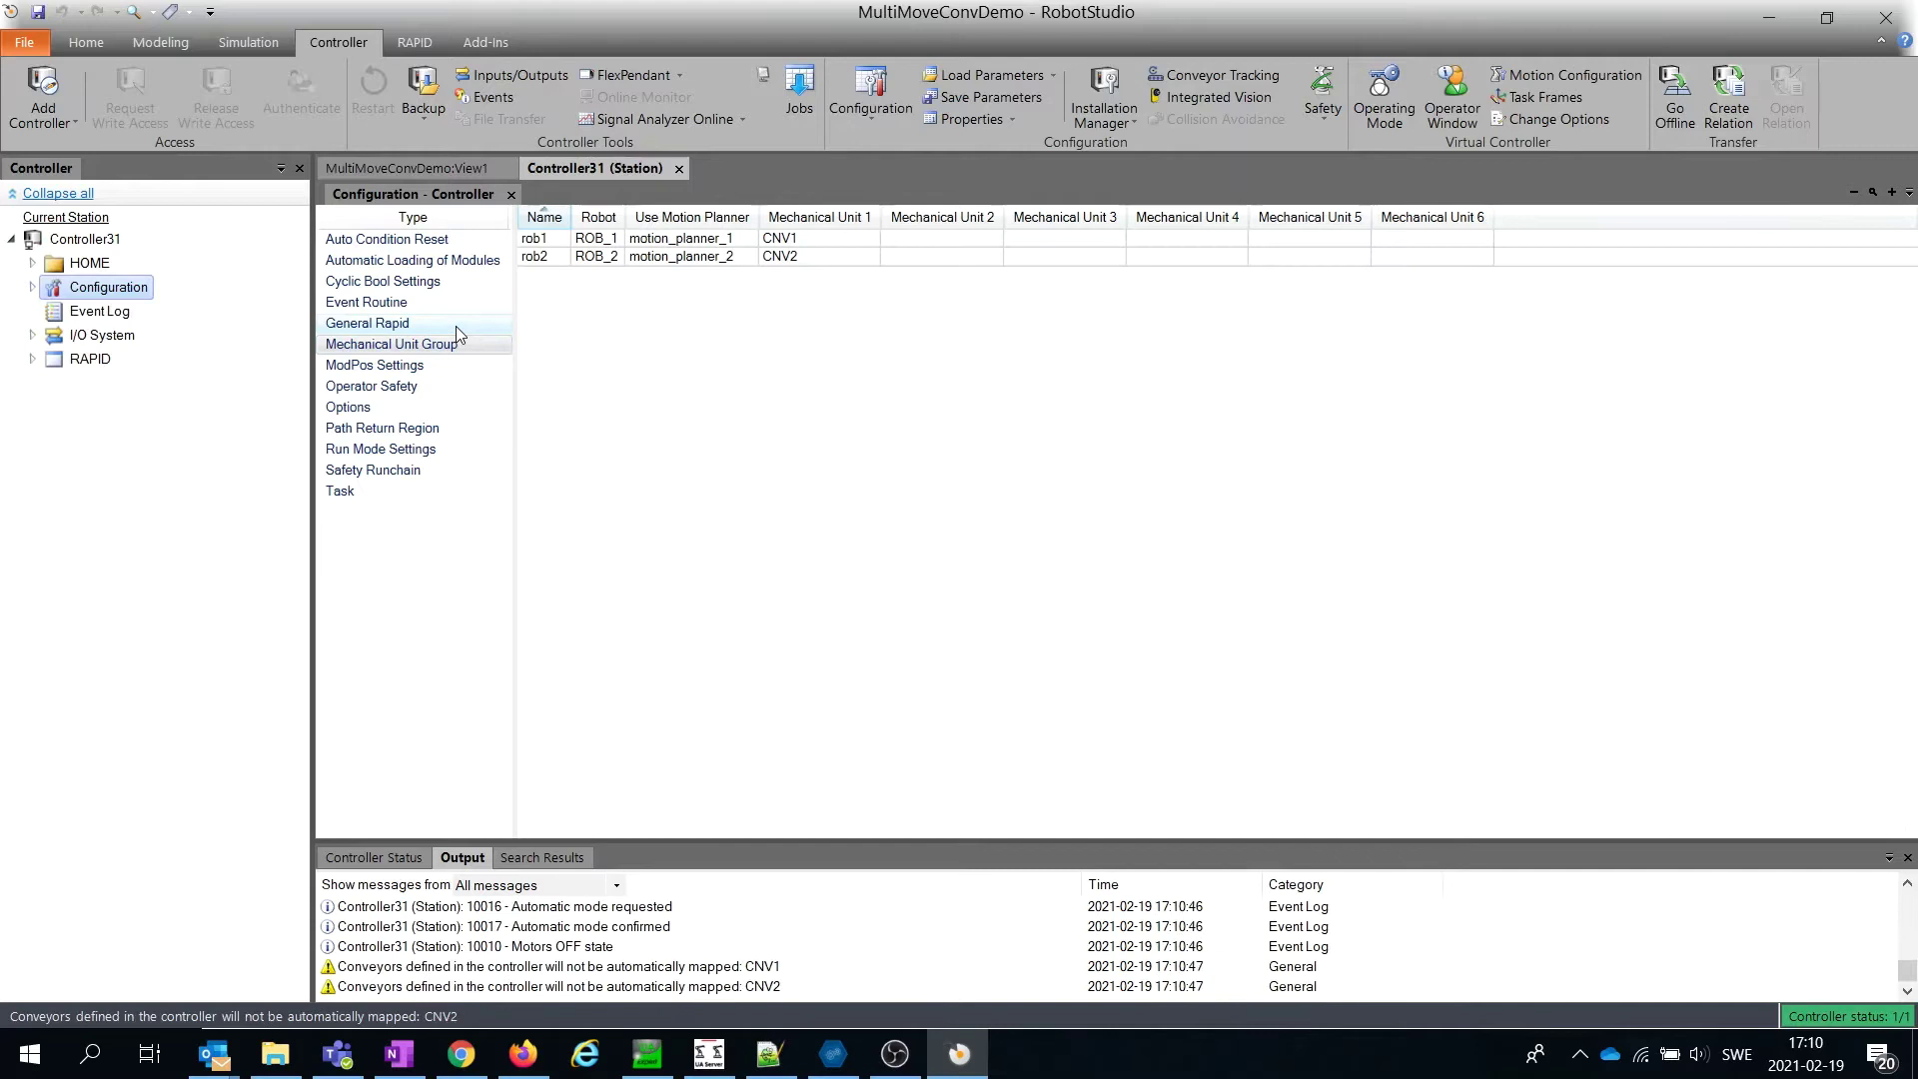
- Create a CNV1 conveyor connection with offset 1600, start window width 100 and maximum distance 1000
left_click(95, 47)
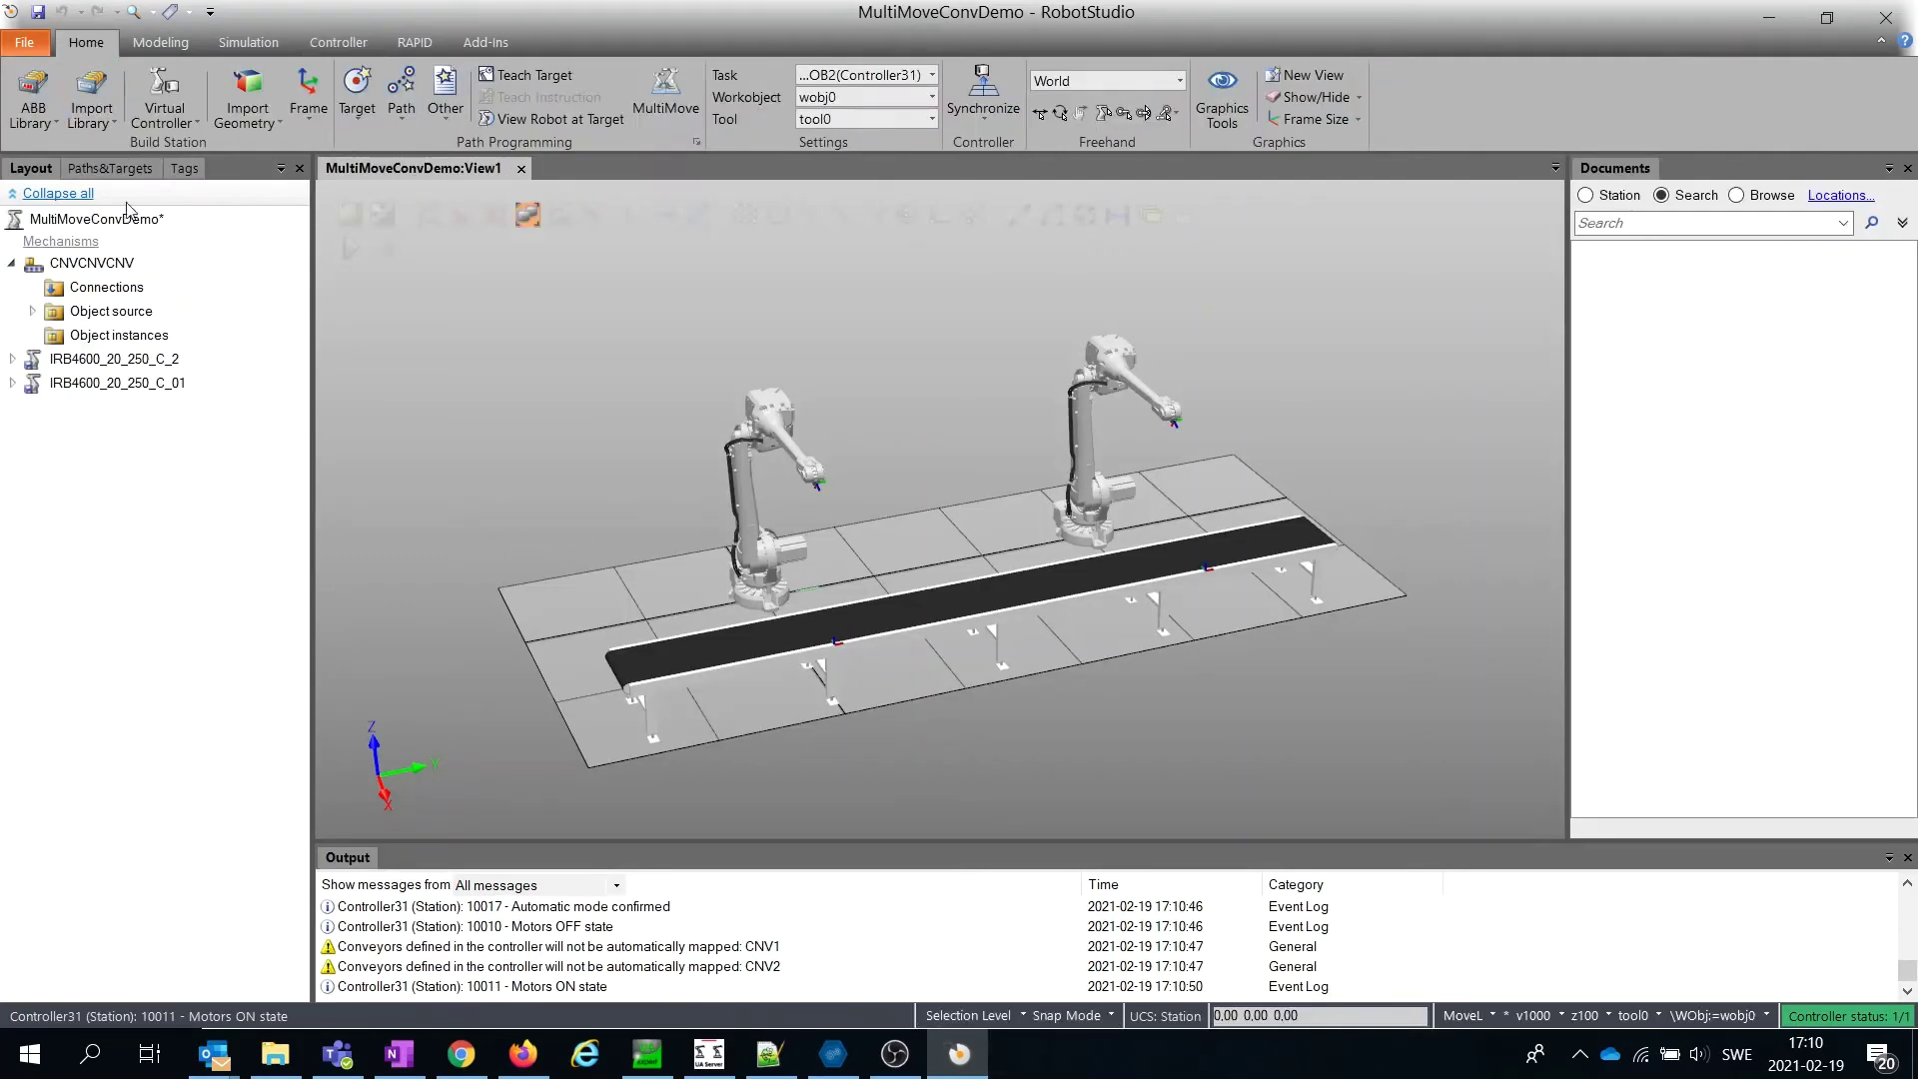
right_click(77, 286)
left_click(117, 302)
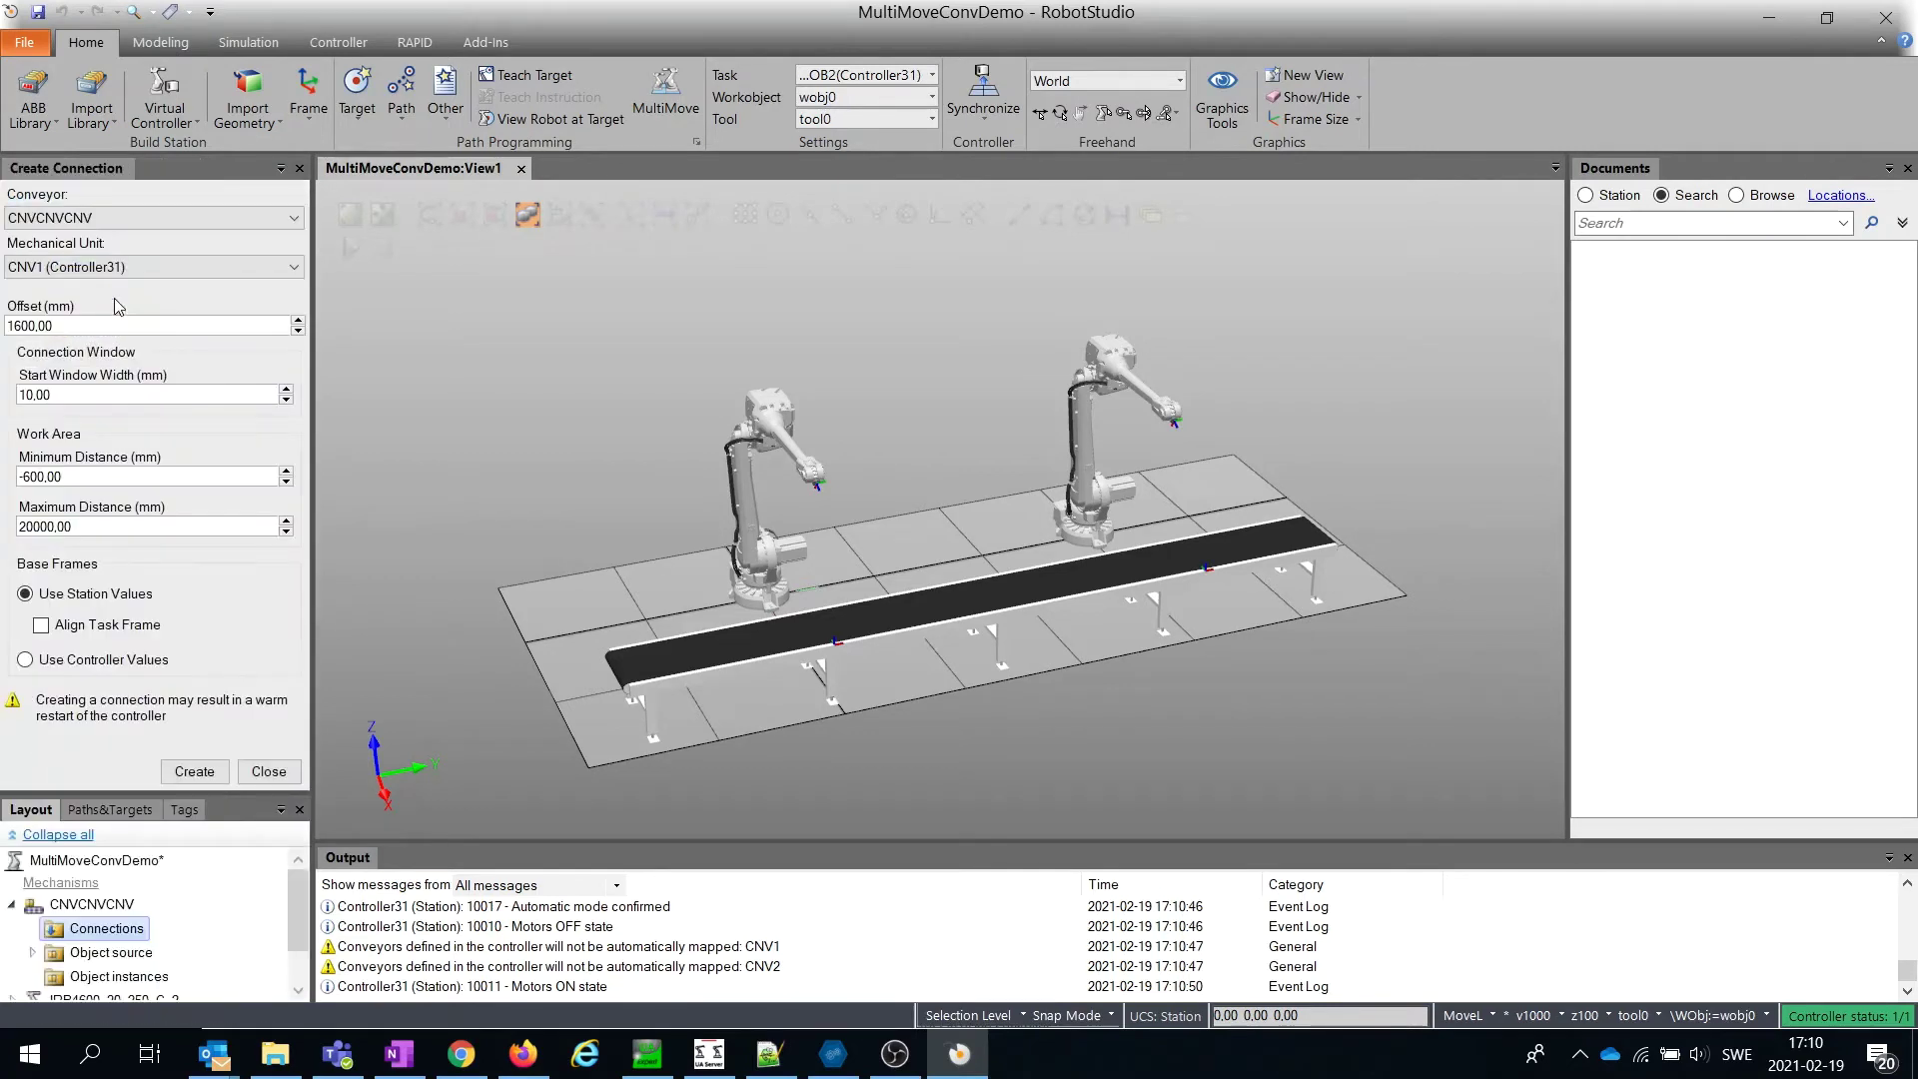
left_click(117, 269)
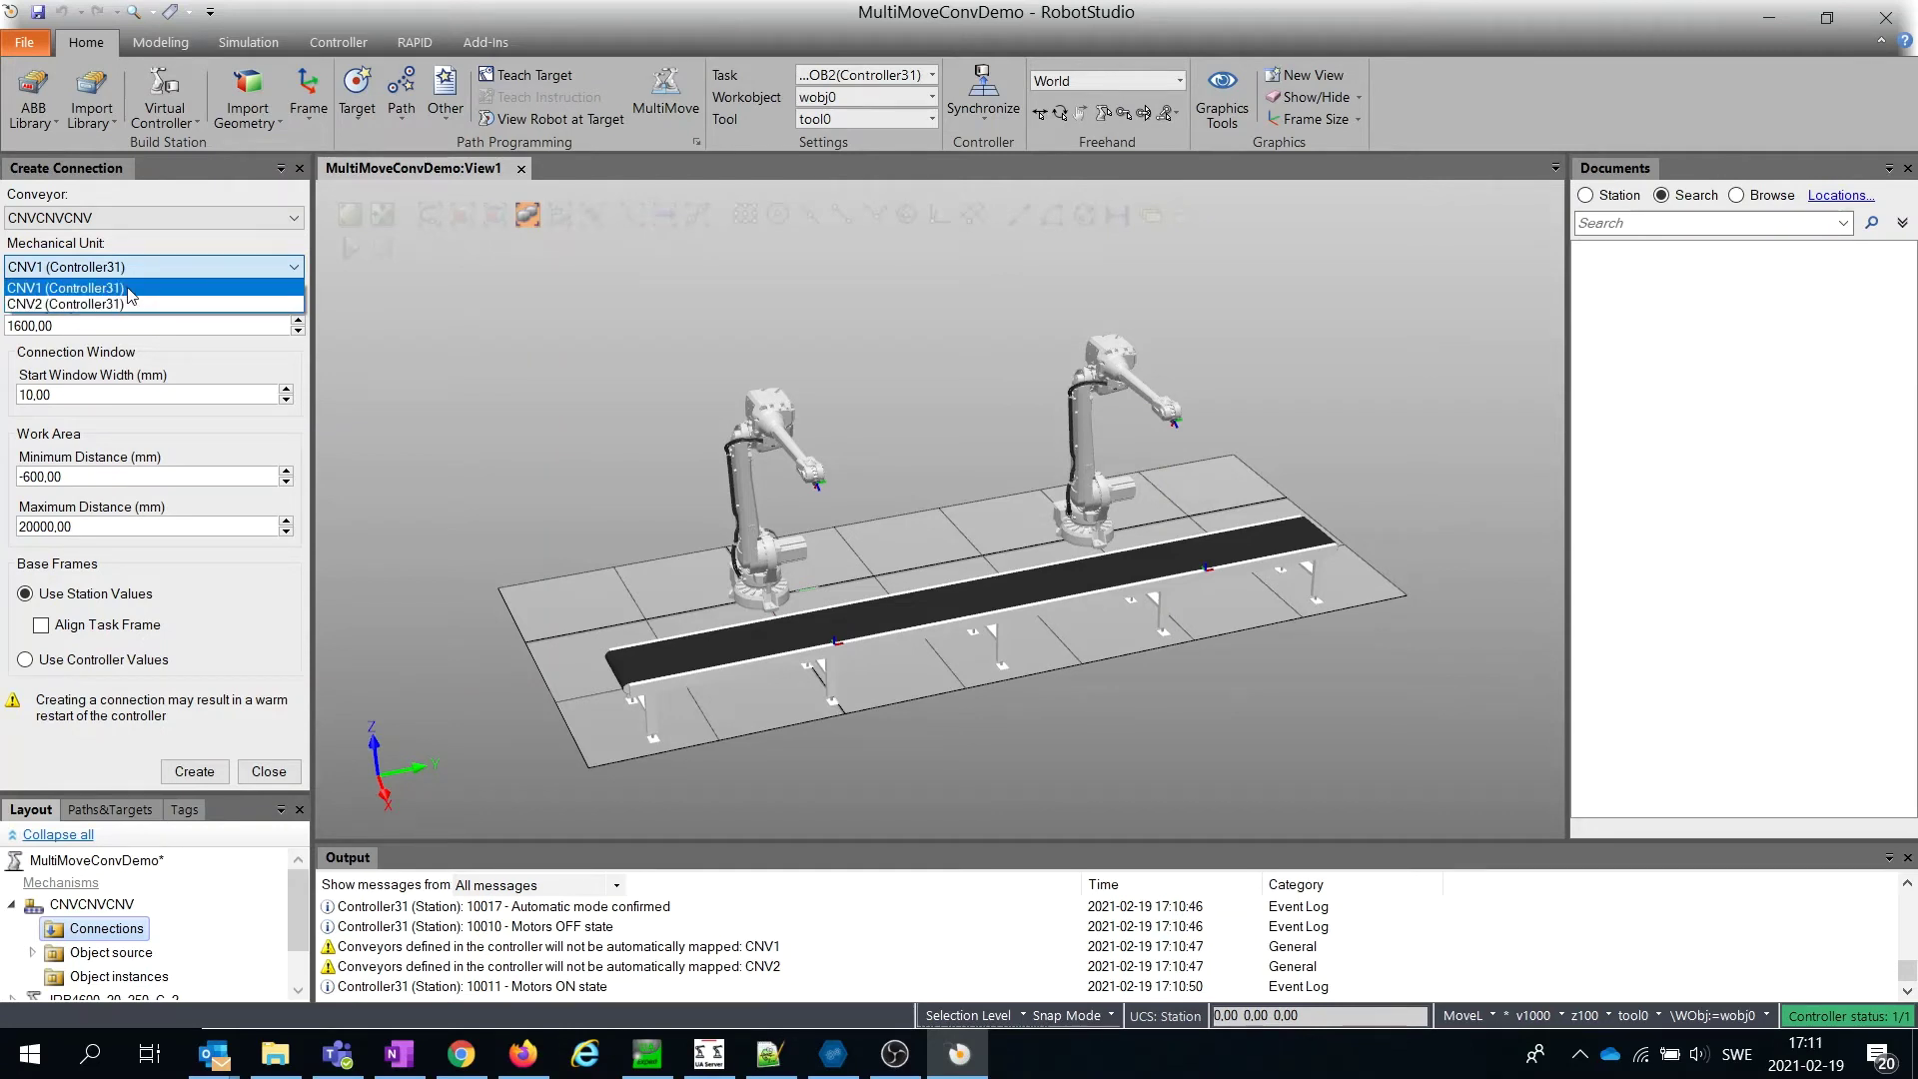
left_click(128, 289)
left_click(136, 326)
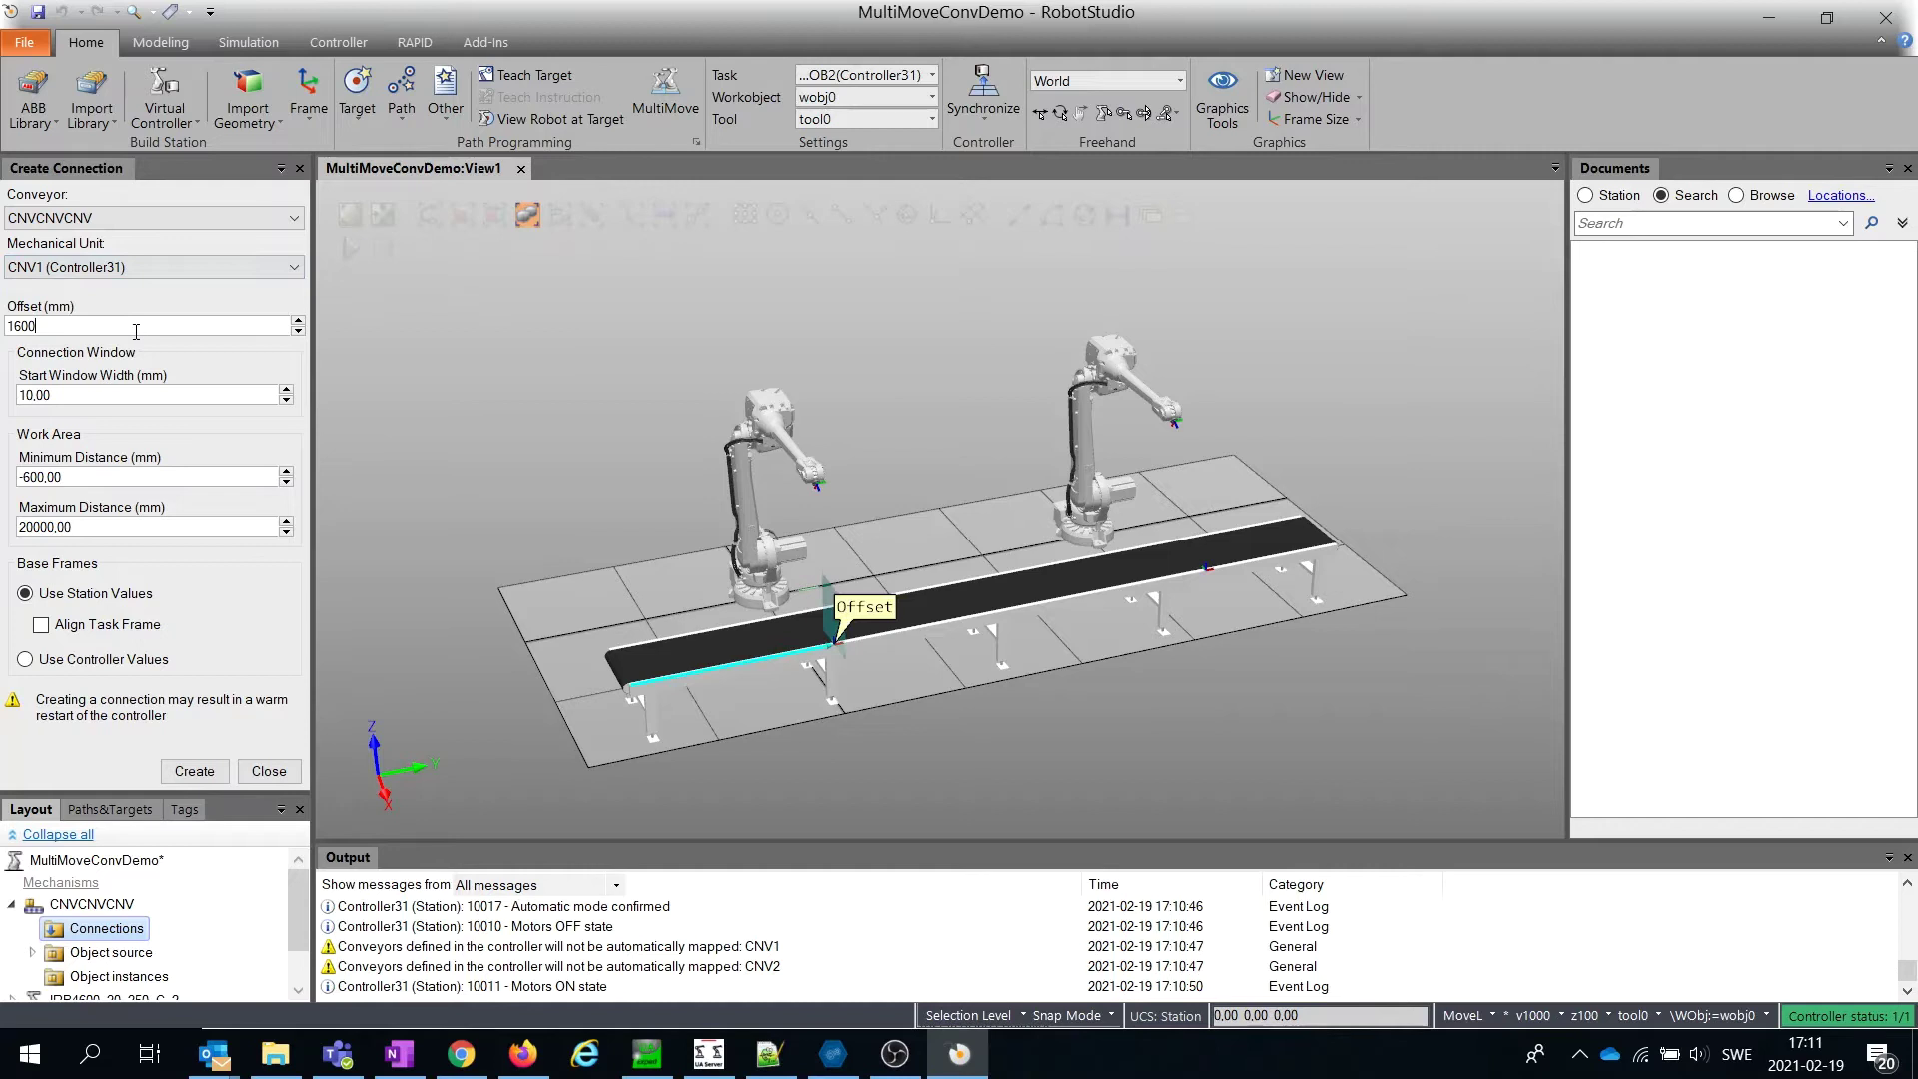
left_click(120, 393)
type("10")
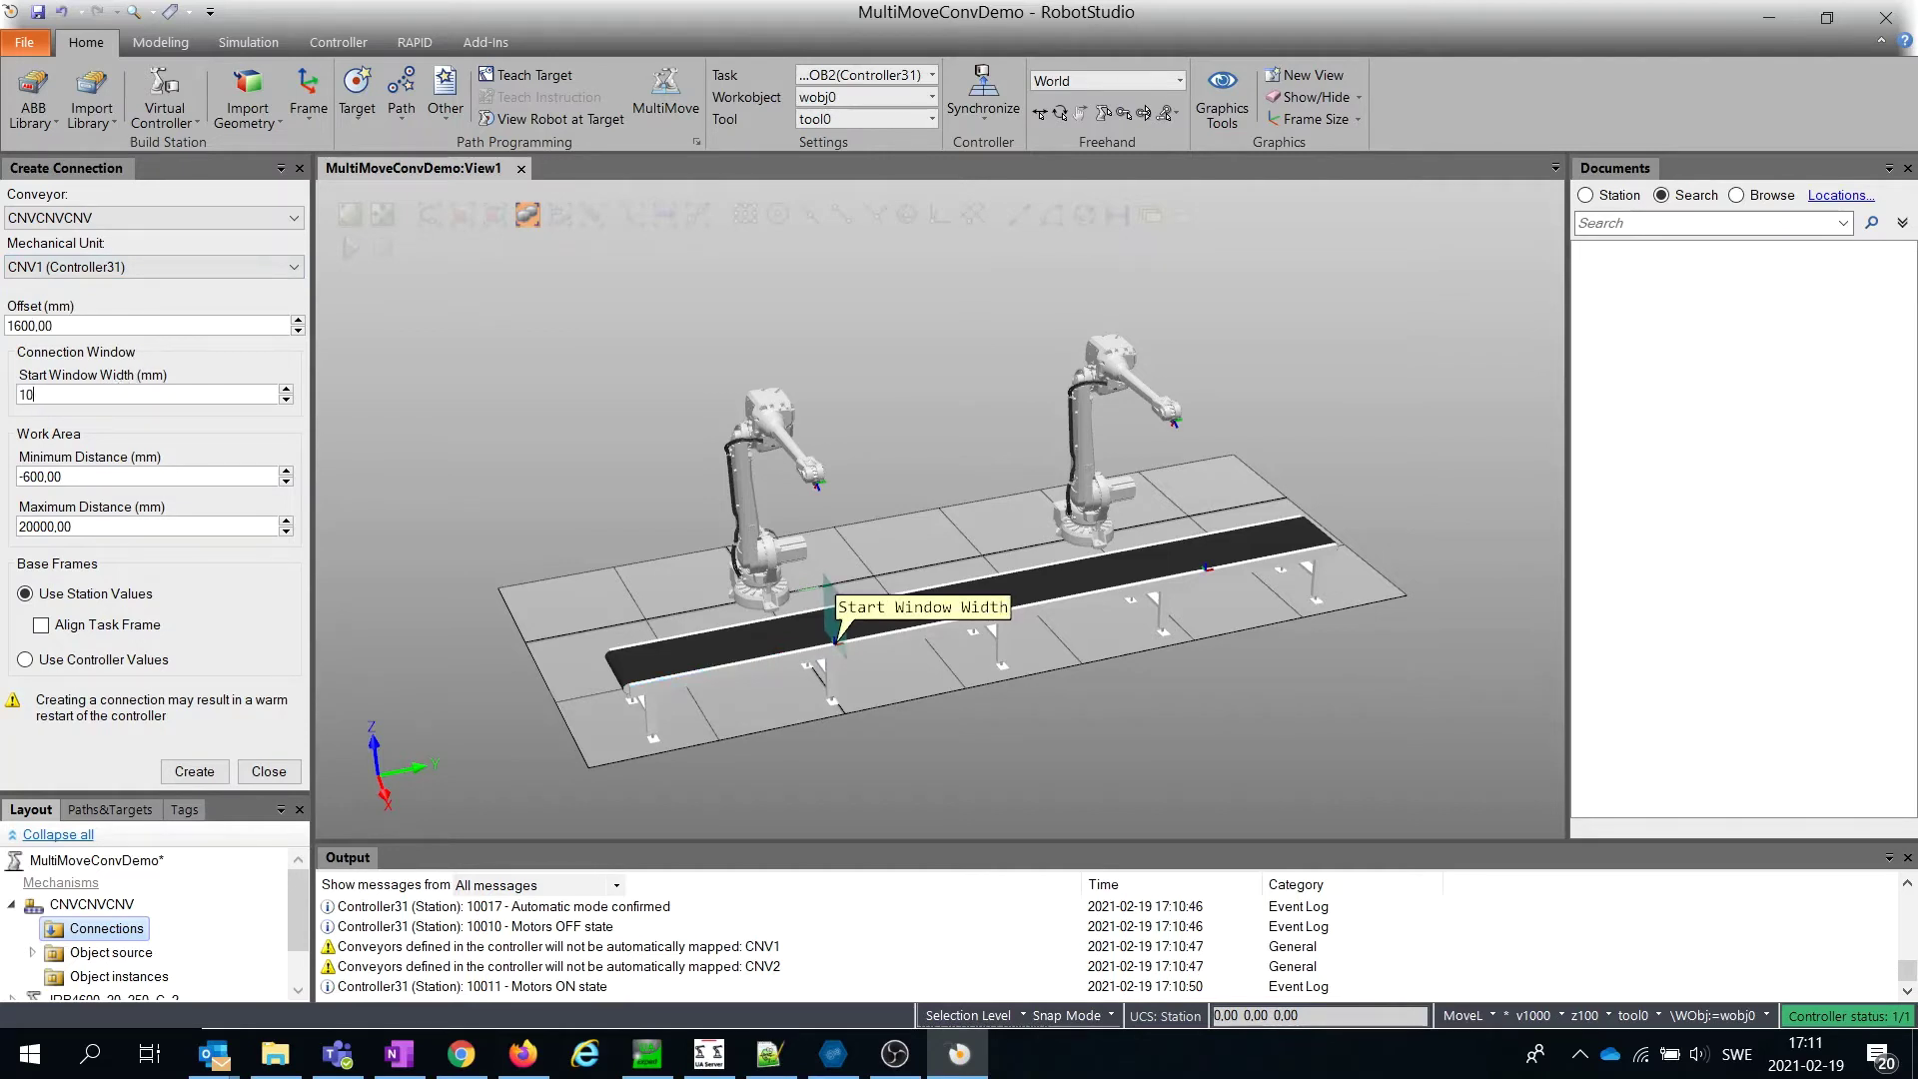
type("0")
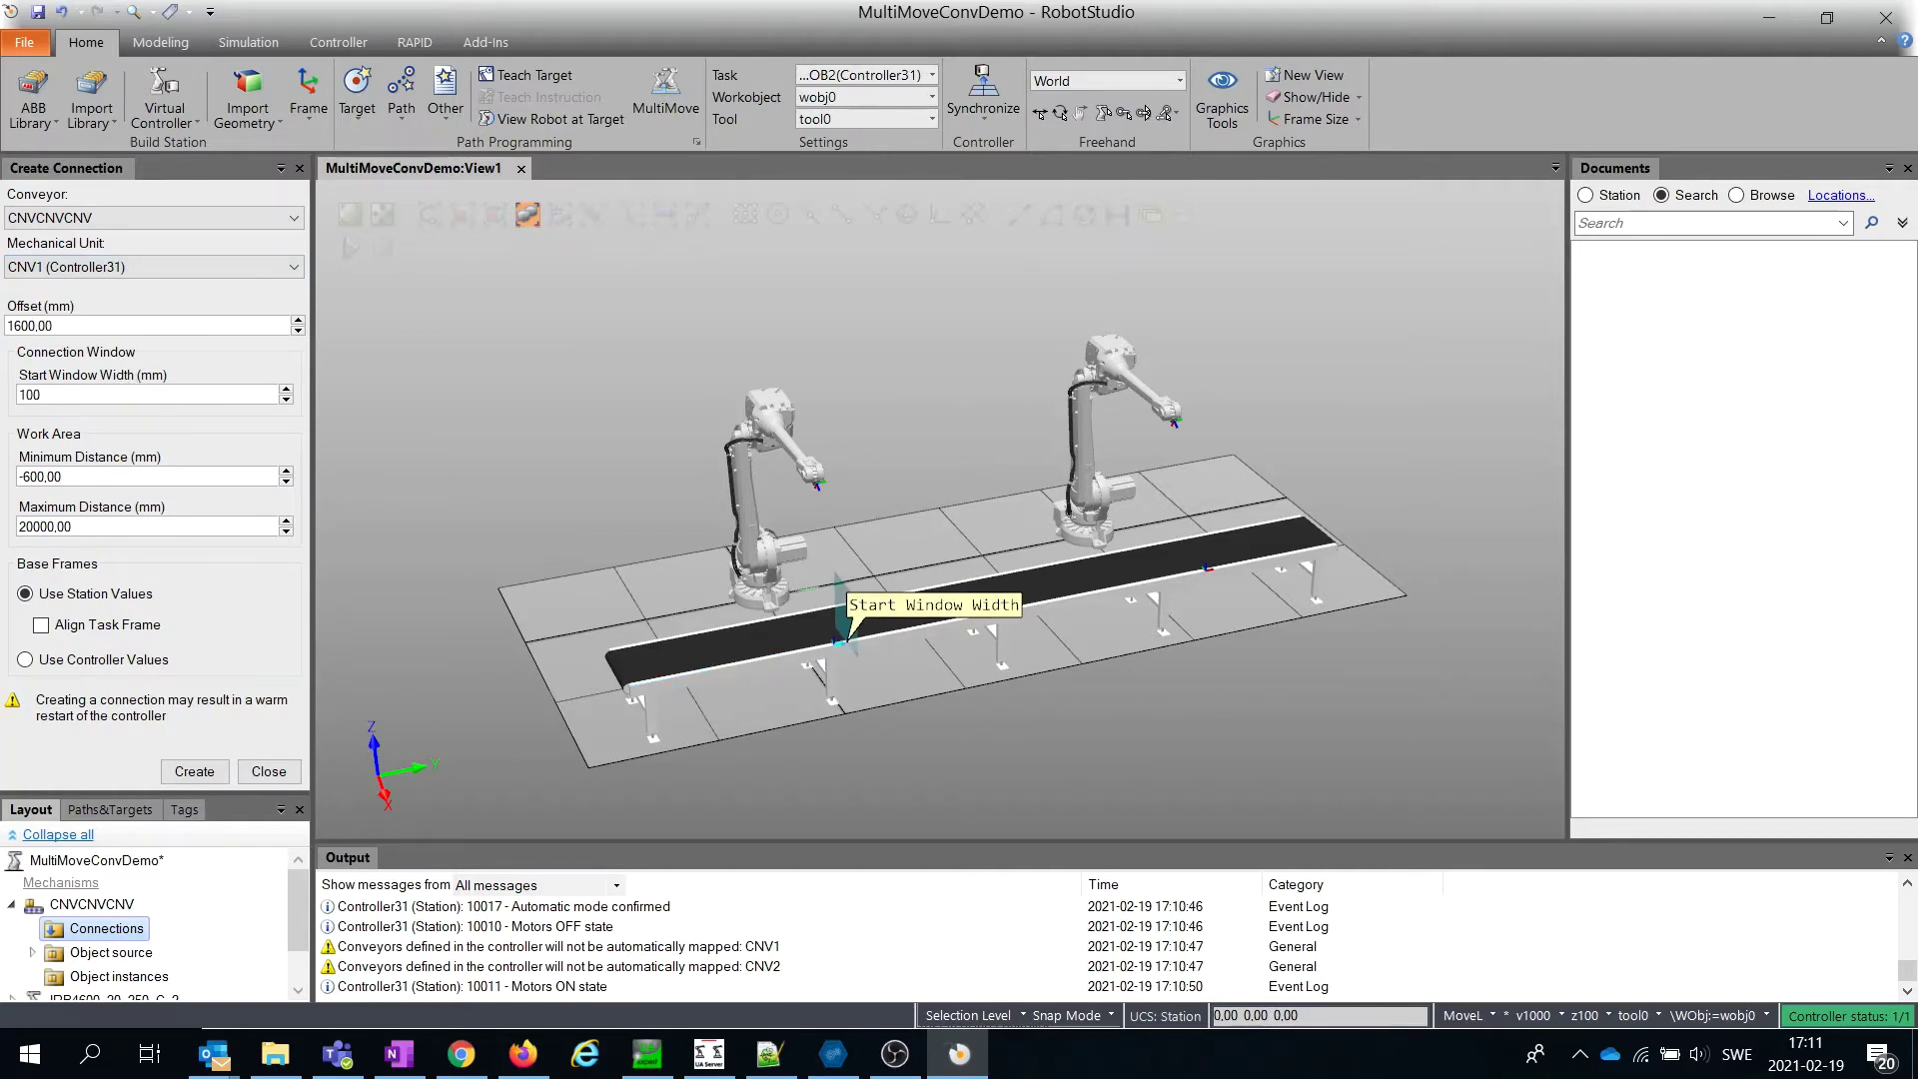
left_click(97, 520)
type("100")
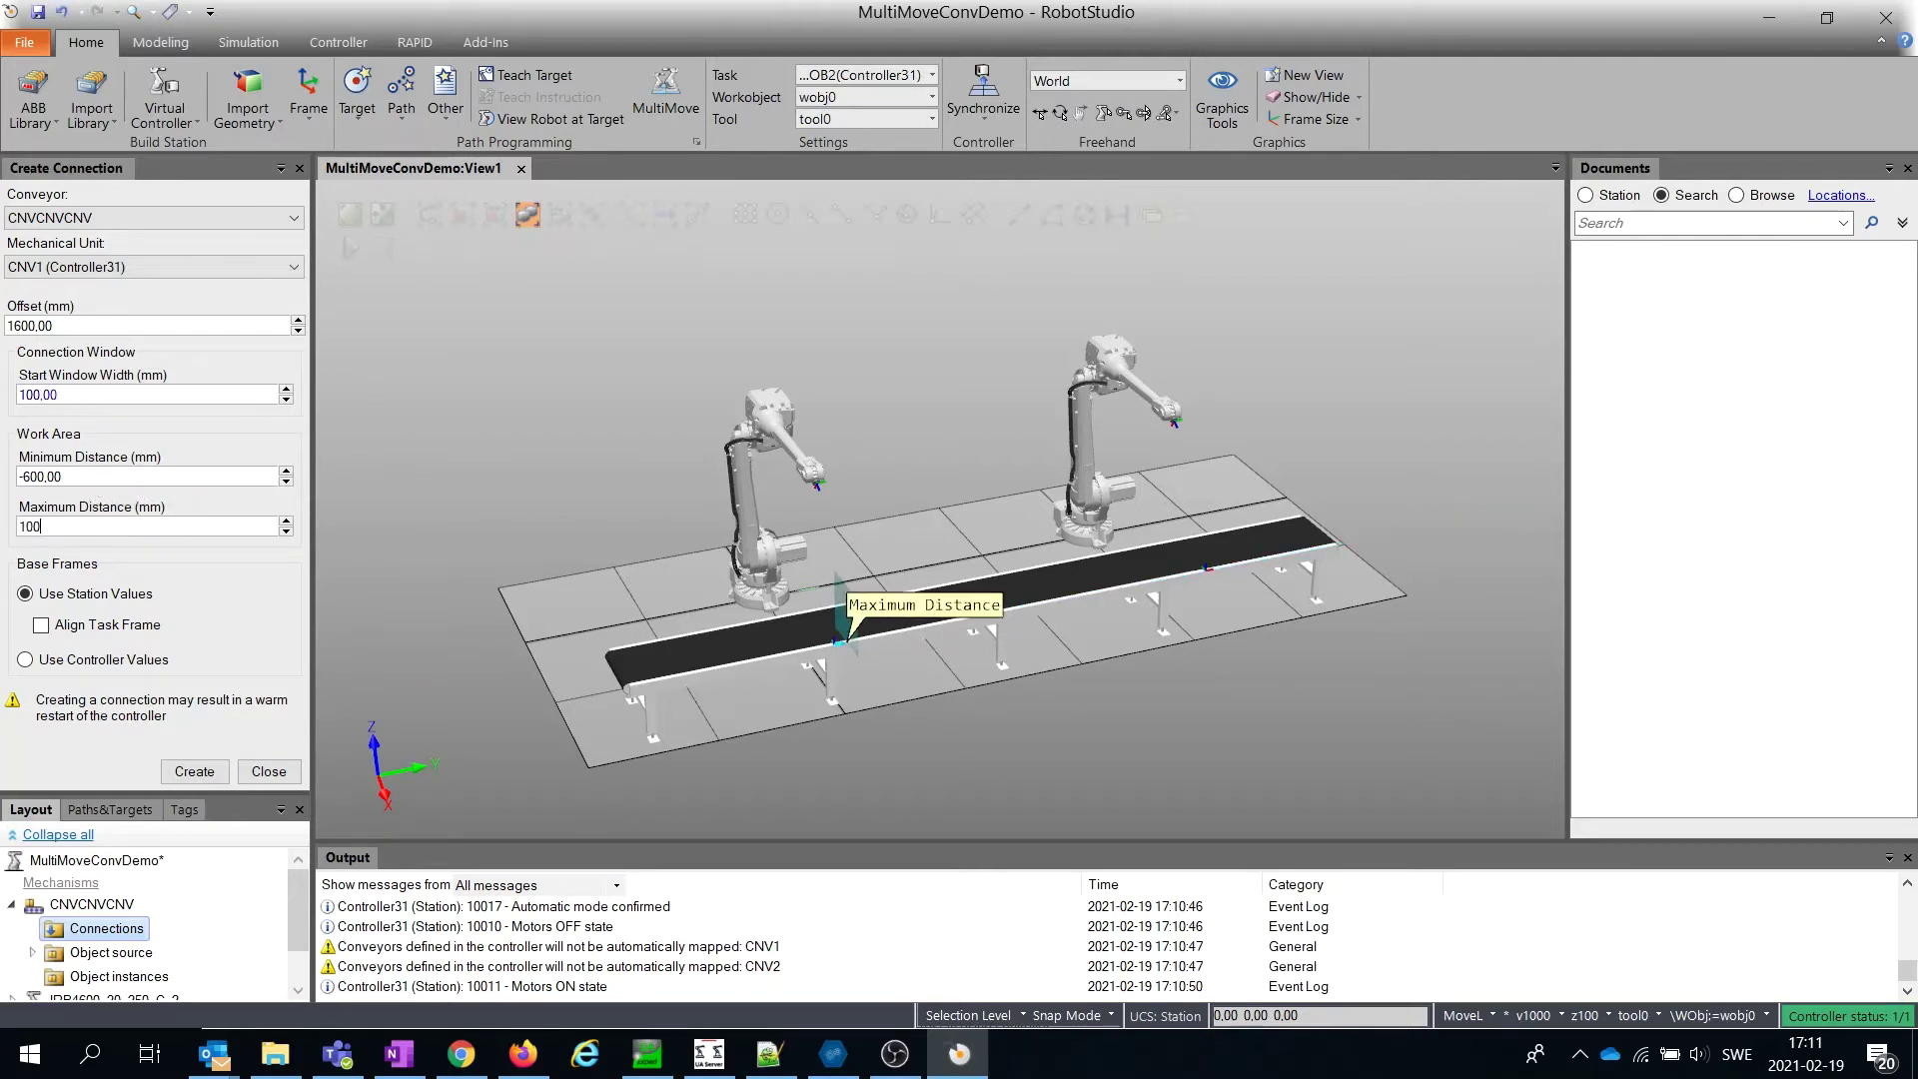
type("0")
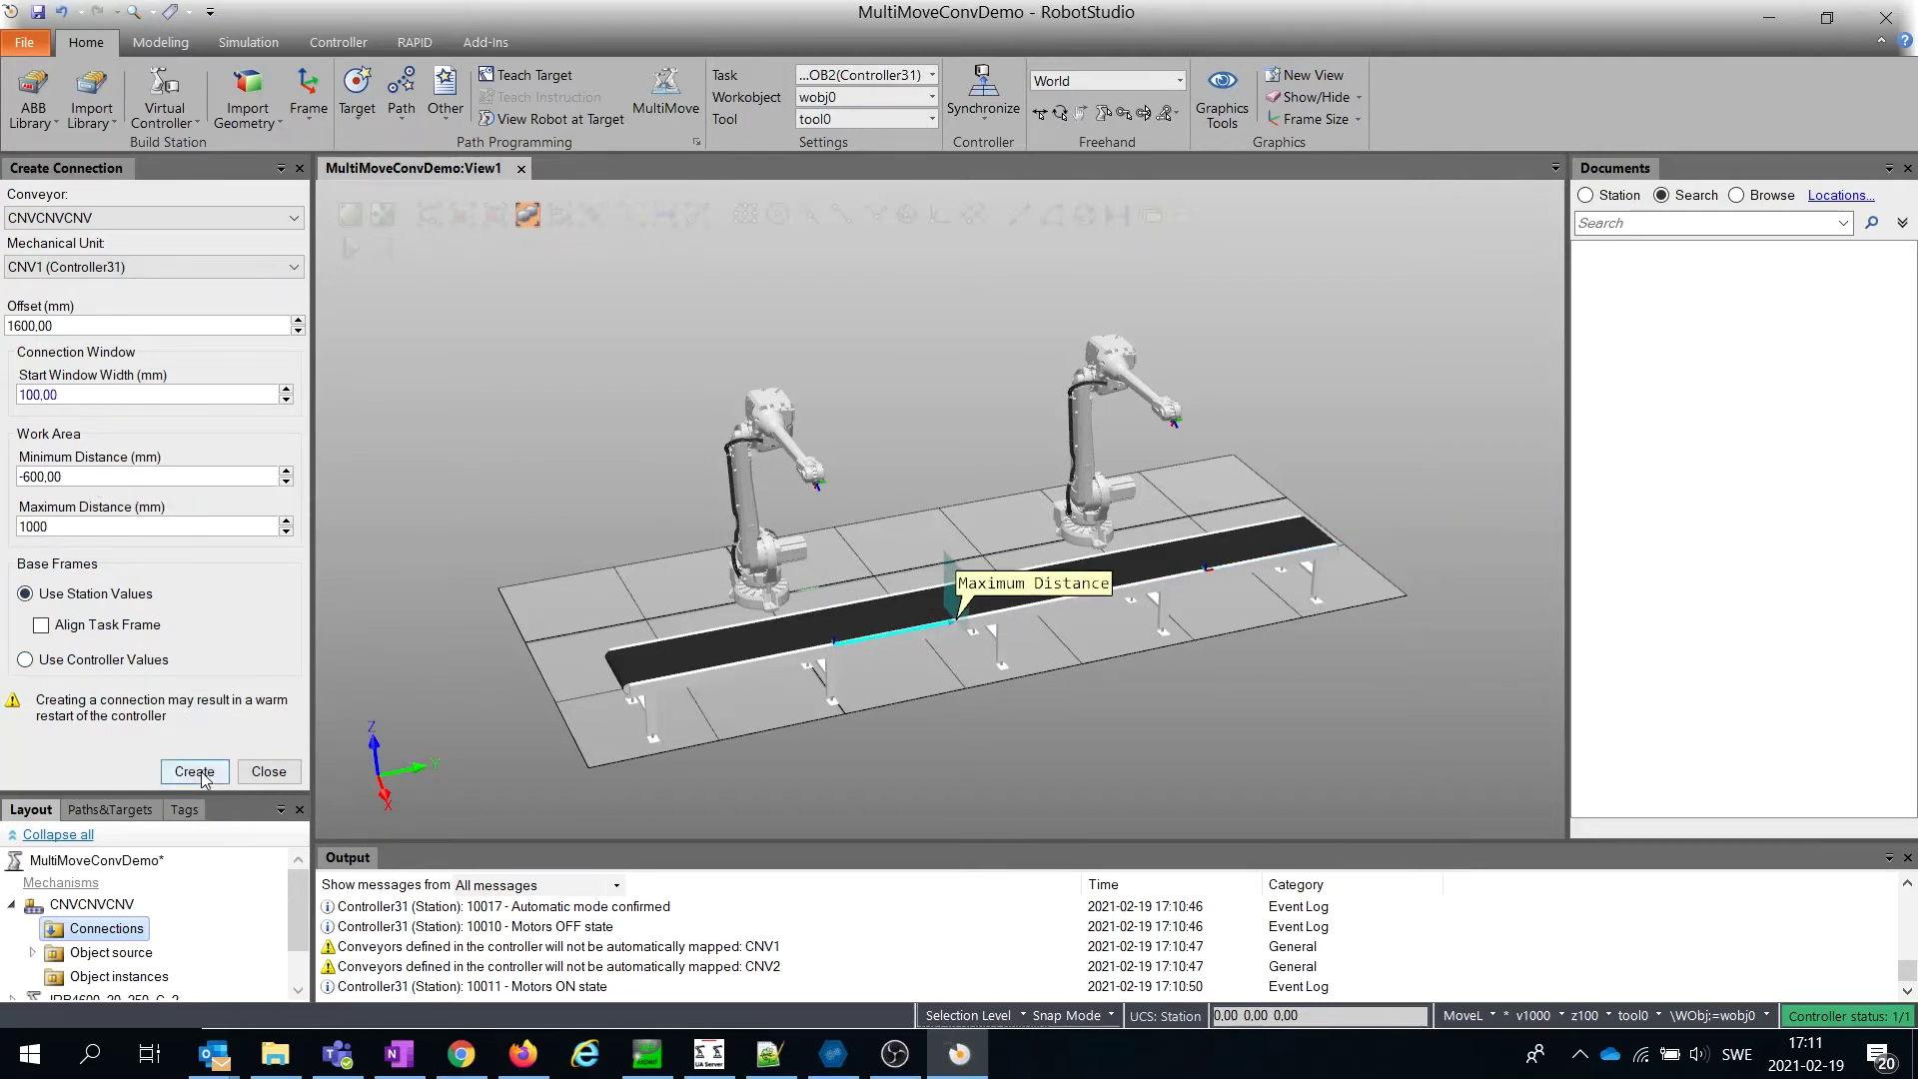
left_click(195, 773)
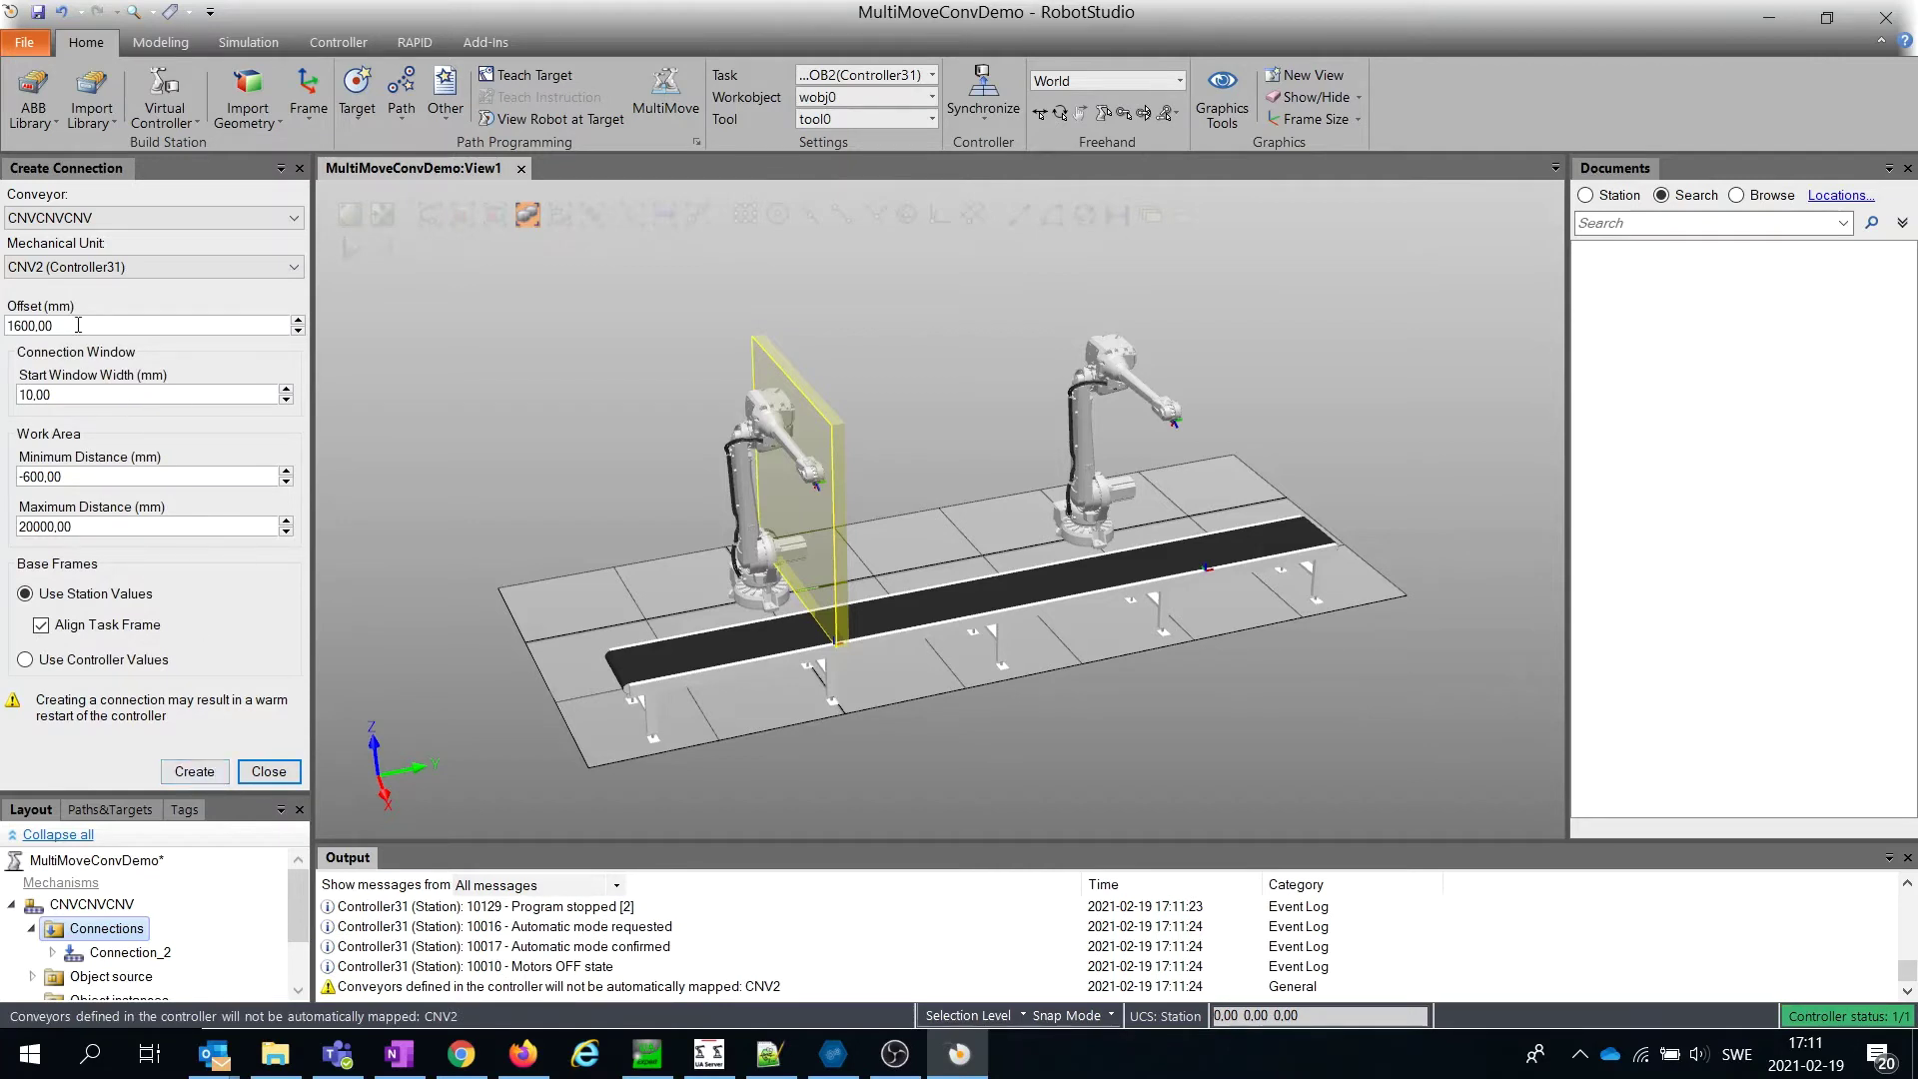
- Set up a new CNV2 connection with offset 4500, start window width 100 and maximum distance 1000
left_click(268, 771)
right_click(102, 290)
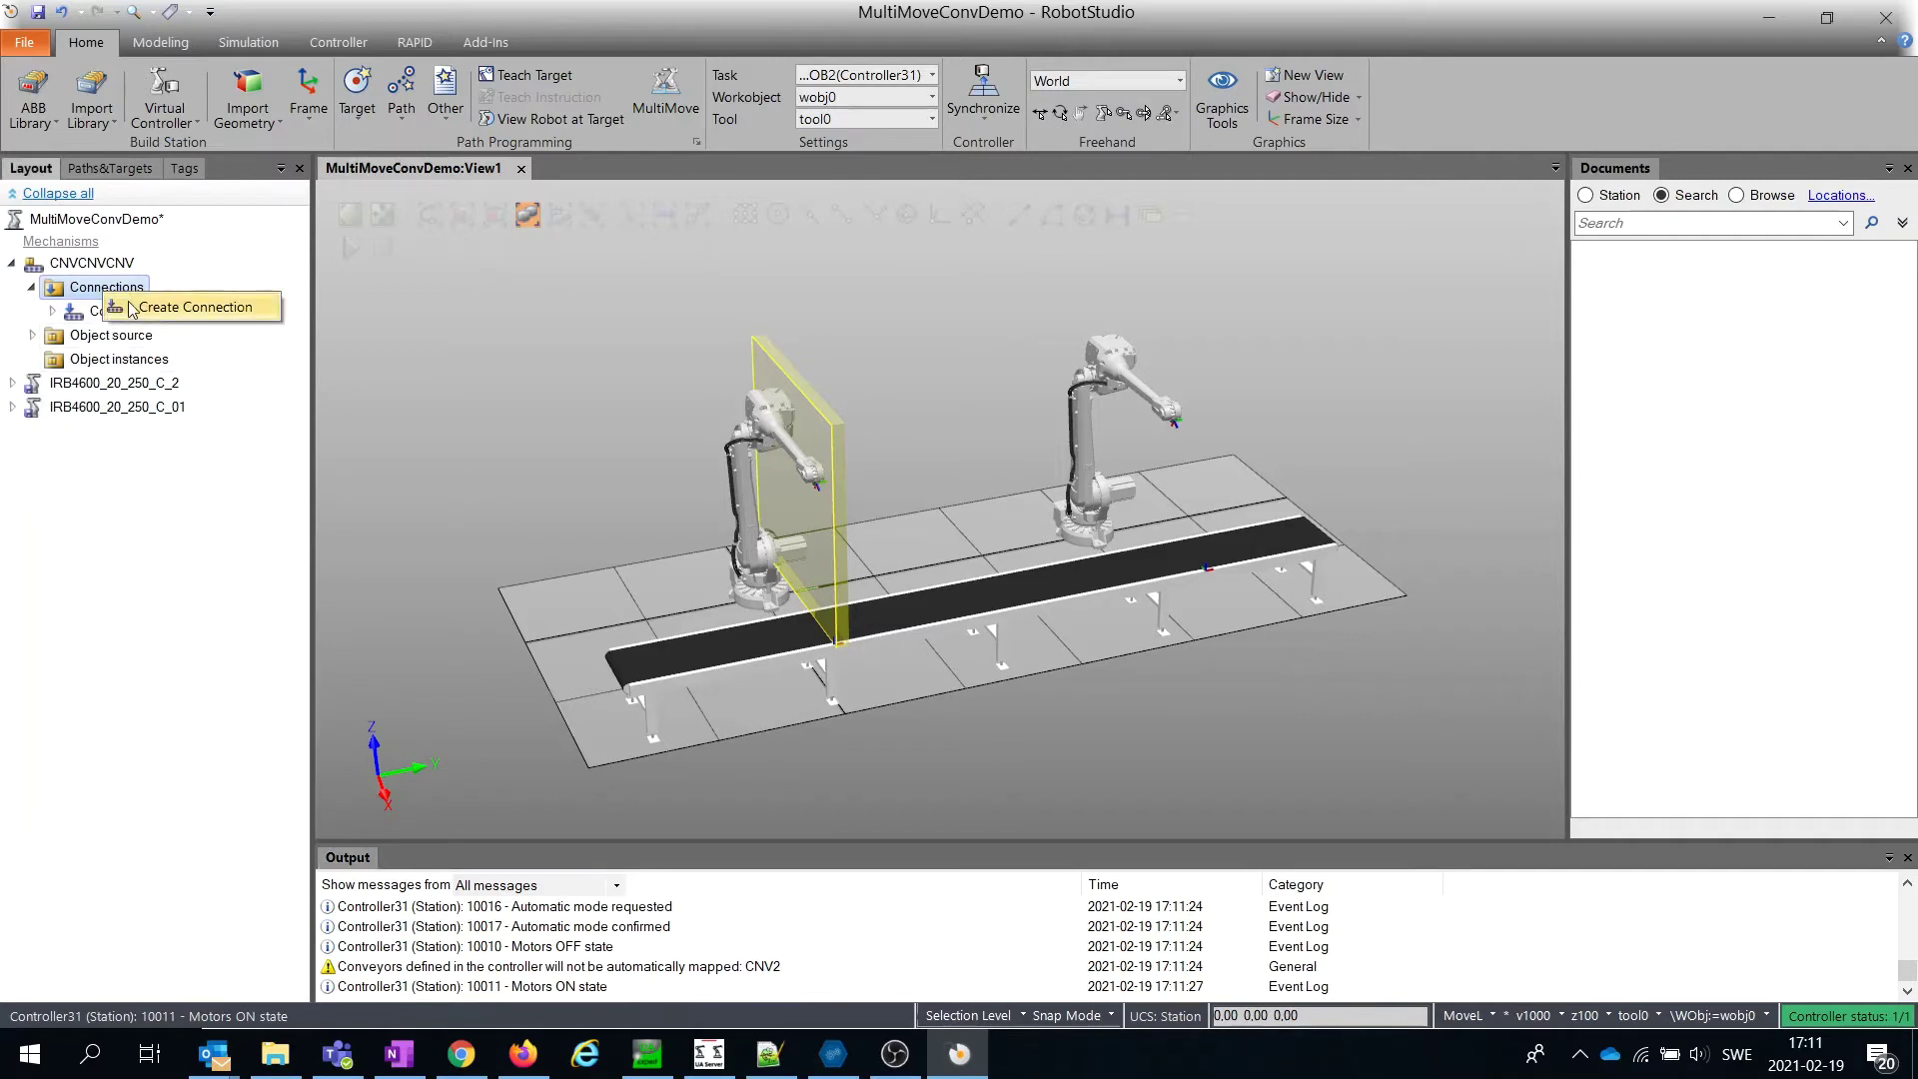
left_click(151, 307)
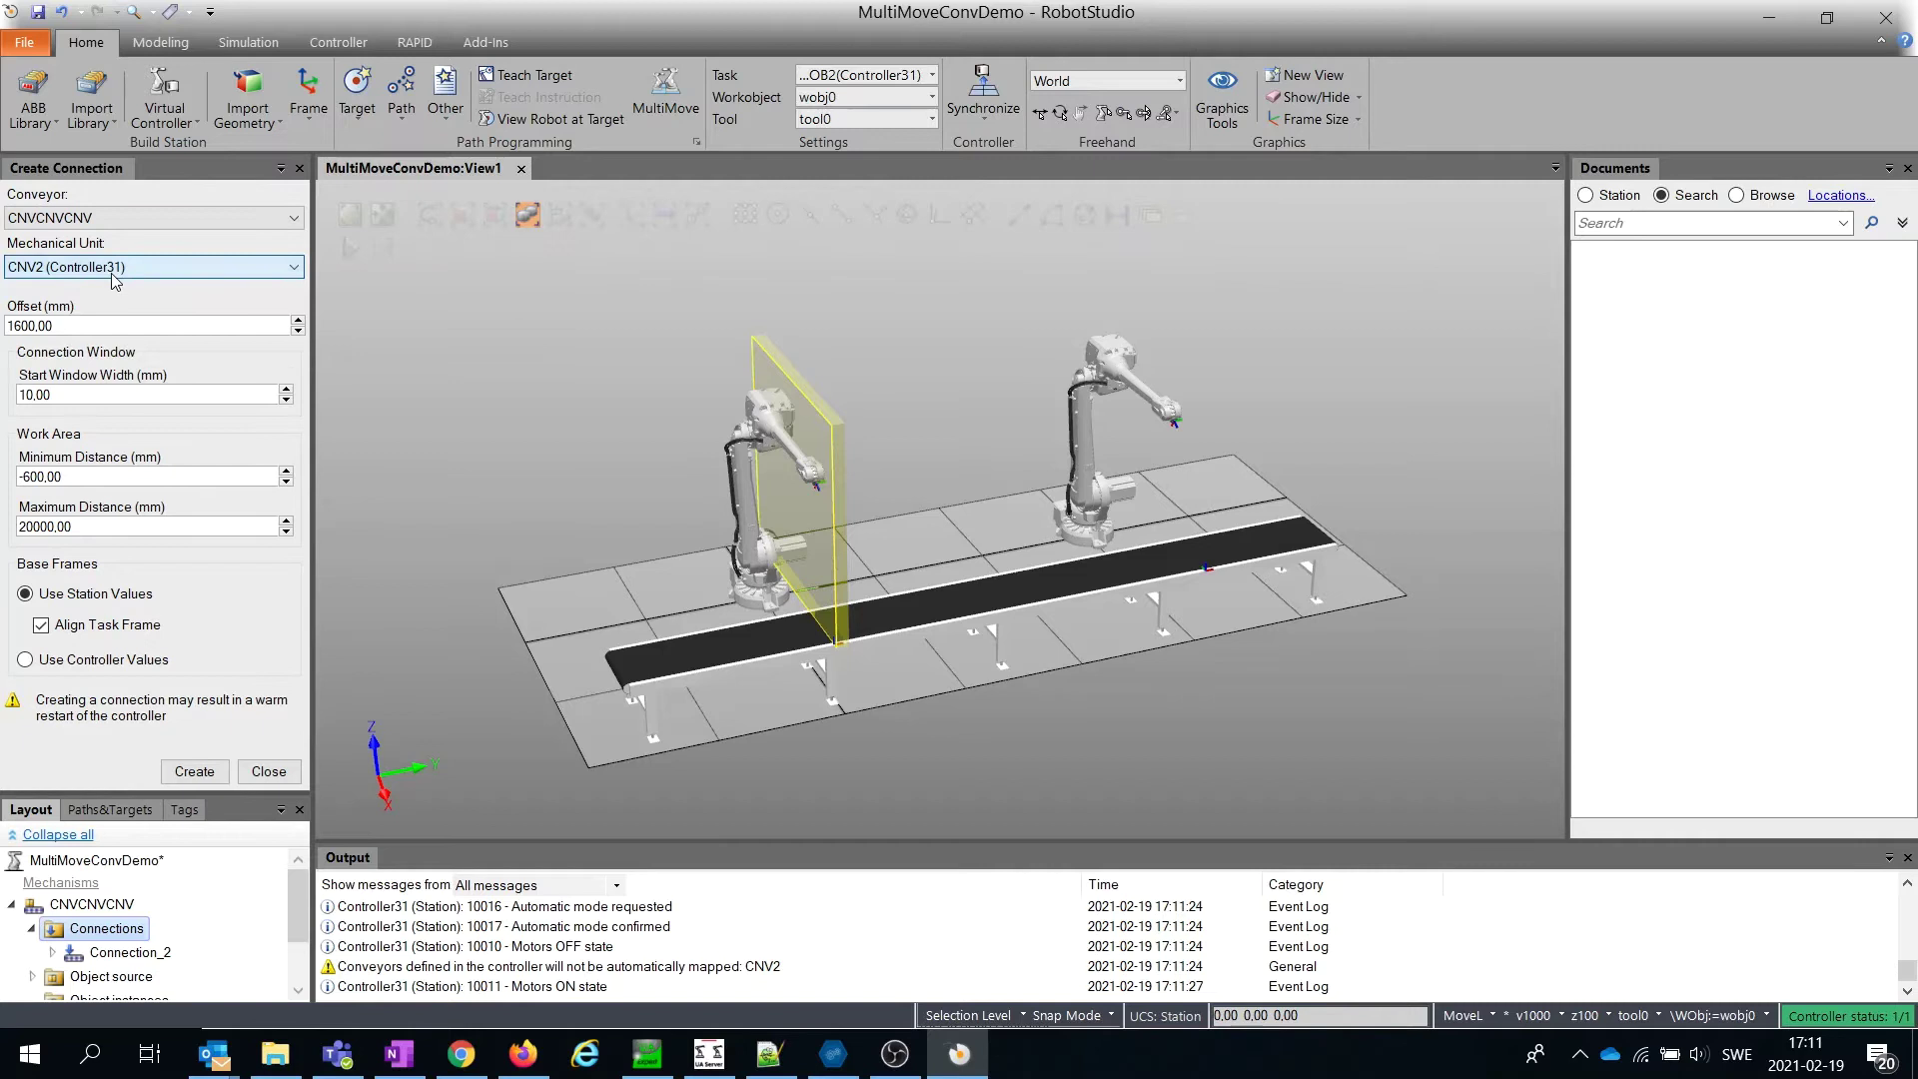
left_click(85, 327)
left_click_drag(85, 329, 4, 343)
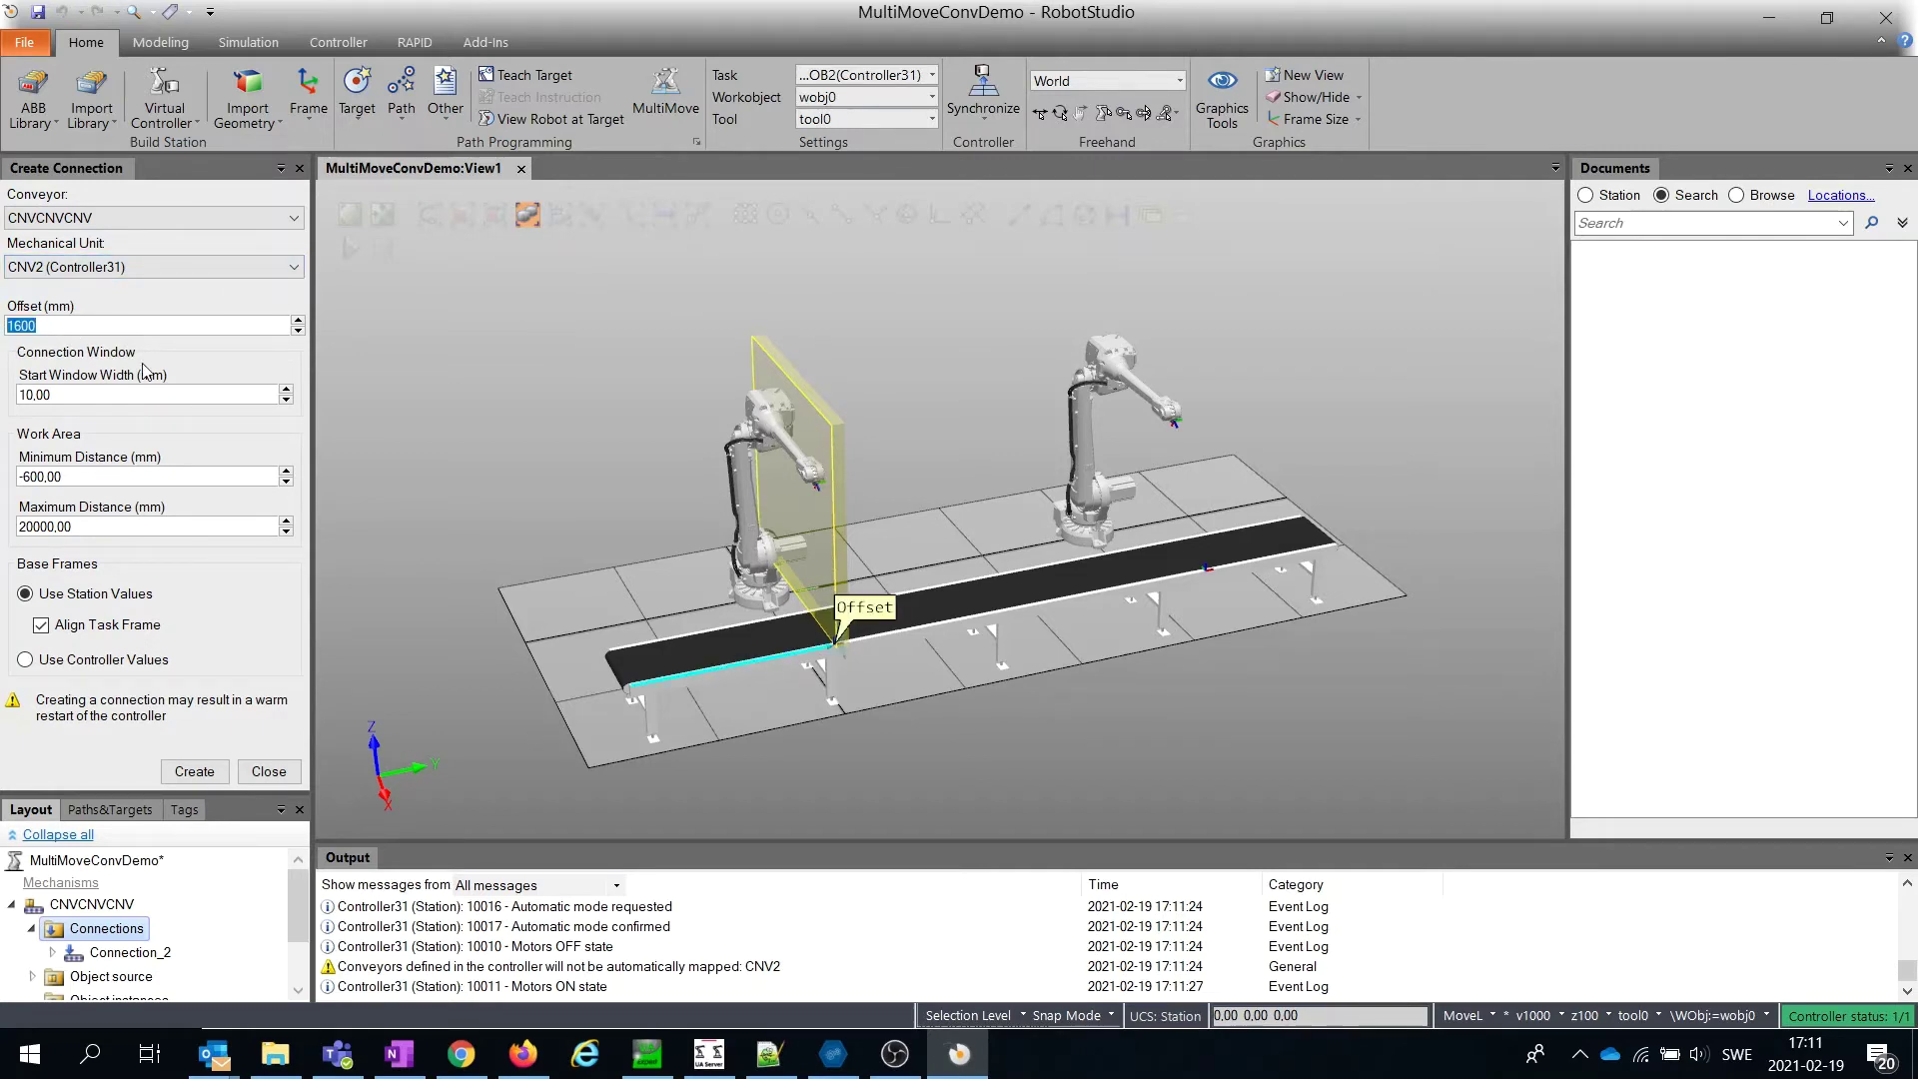
type("3600")
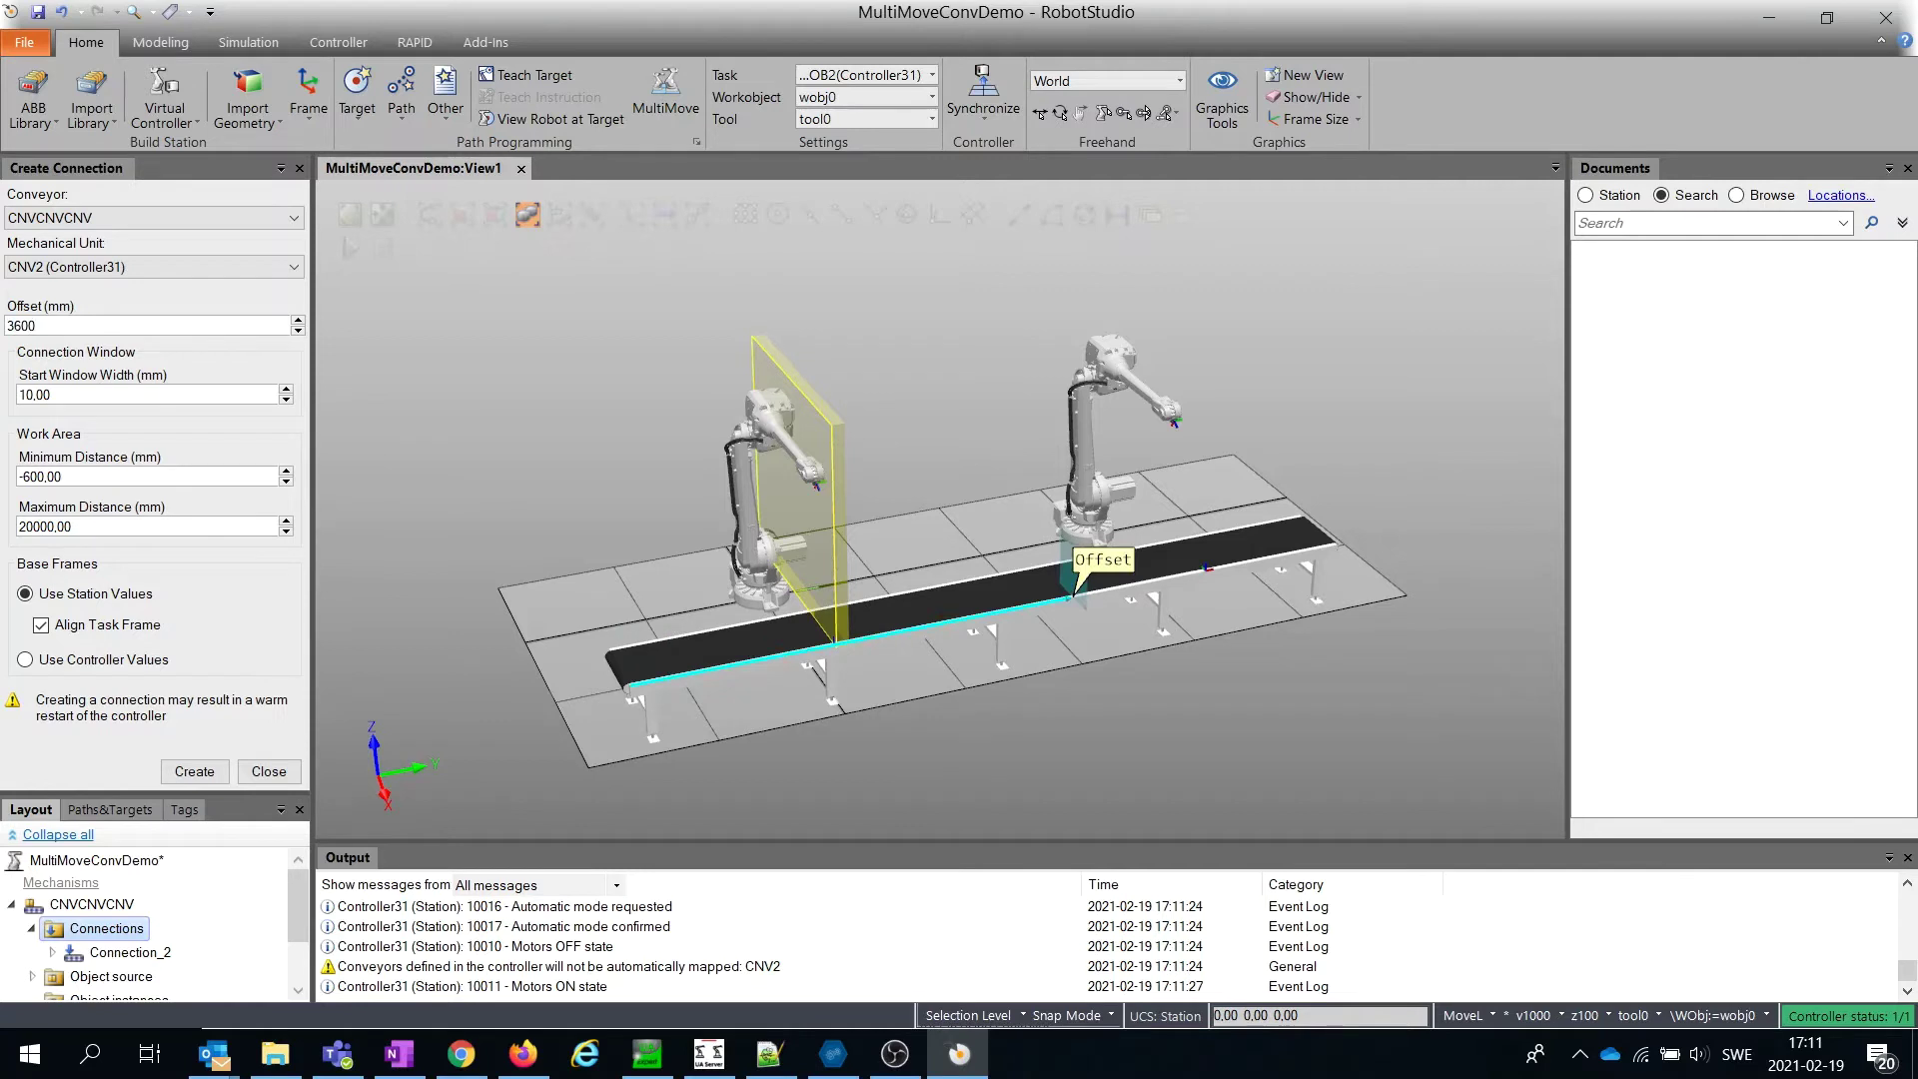
key("BackSpace")
key("BackSpace")
key("BackSpace")
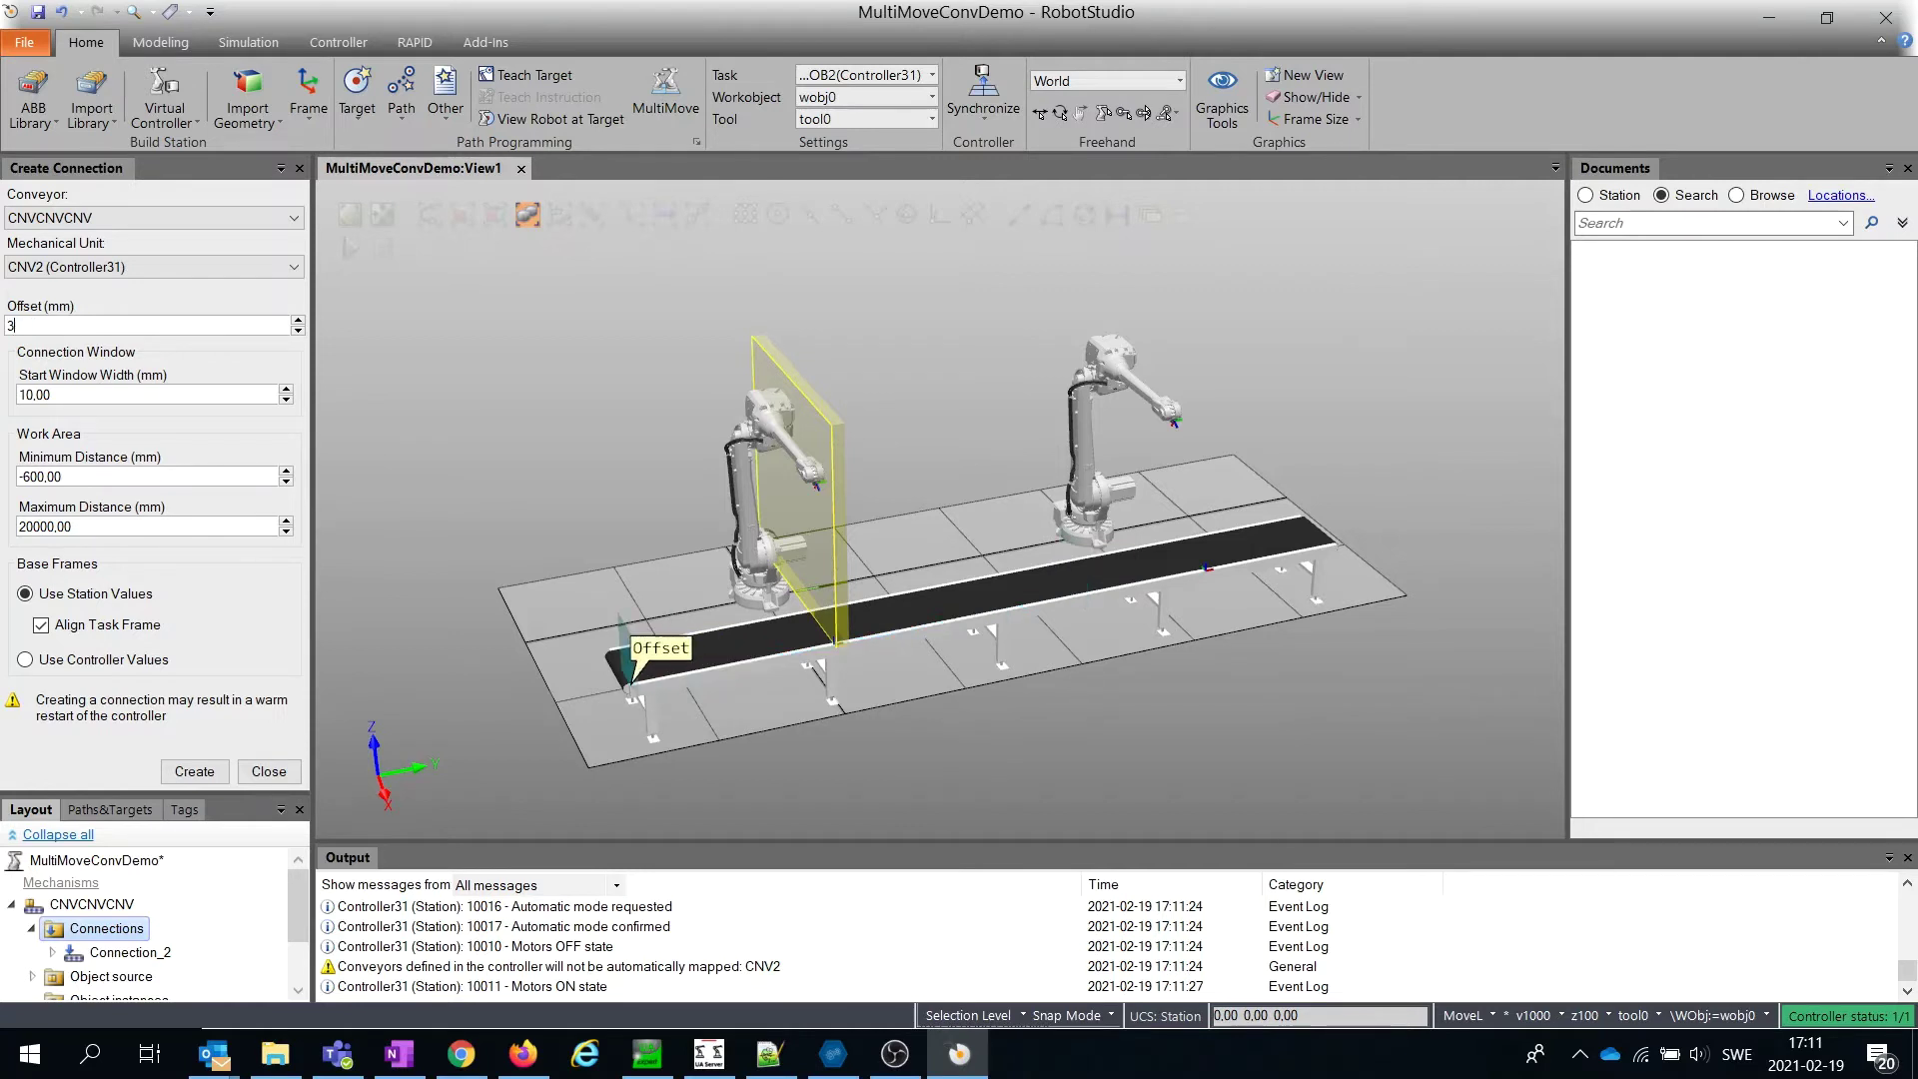
type("800")
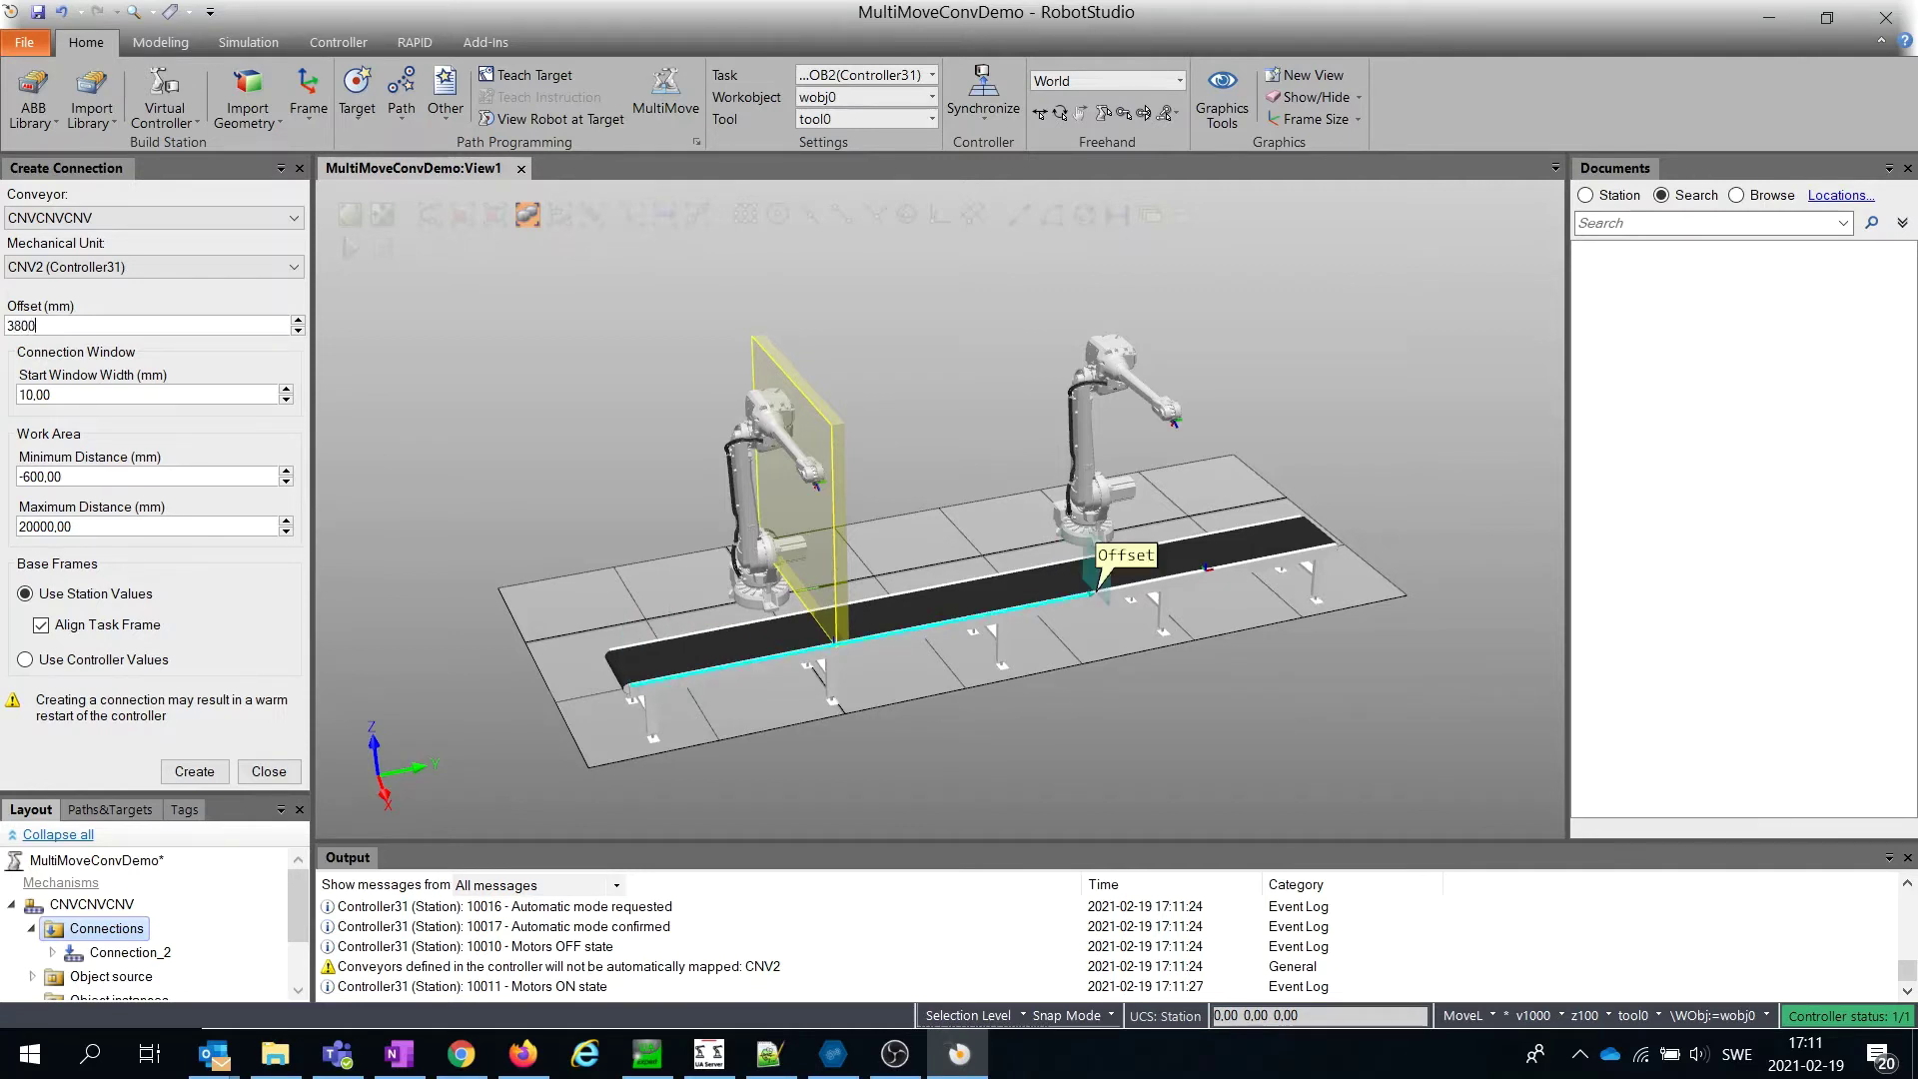
mouse_move(630, 600)
left_mouse_down("ctrl+shift")
mouse_move(610, 593)
mouse_move(1348, 617)
mouse_move(1154, 575)
left_mouse_up("ctrl+shift")
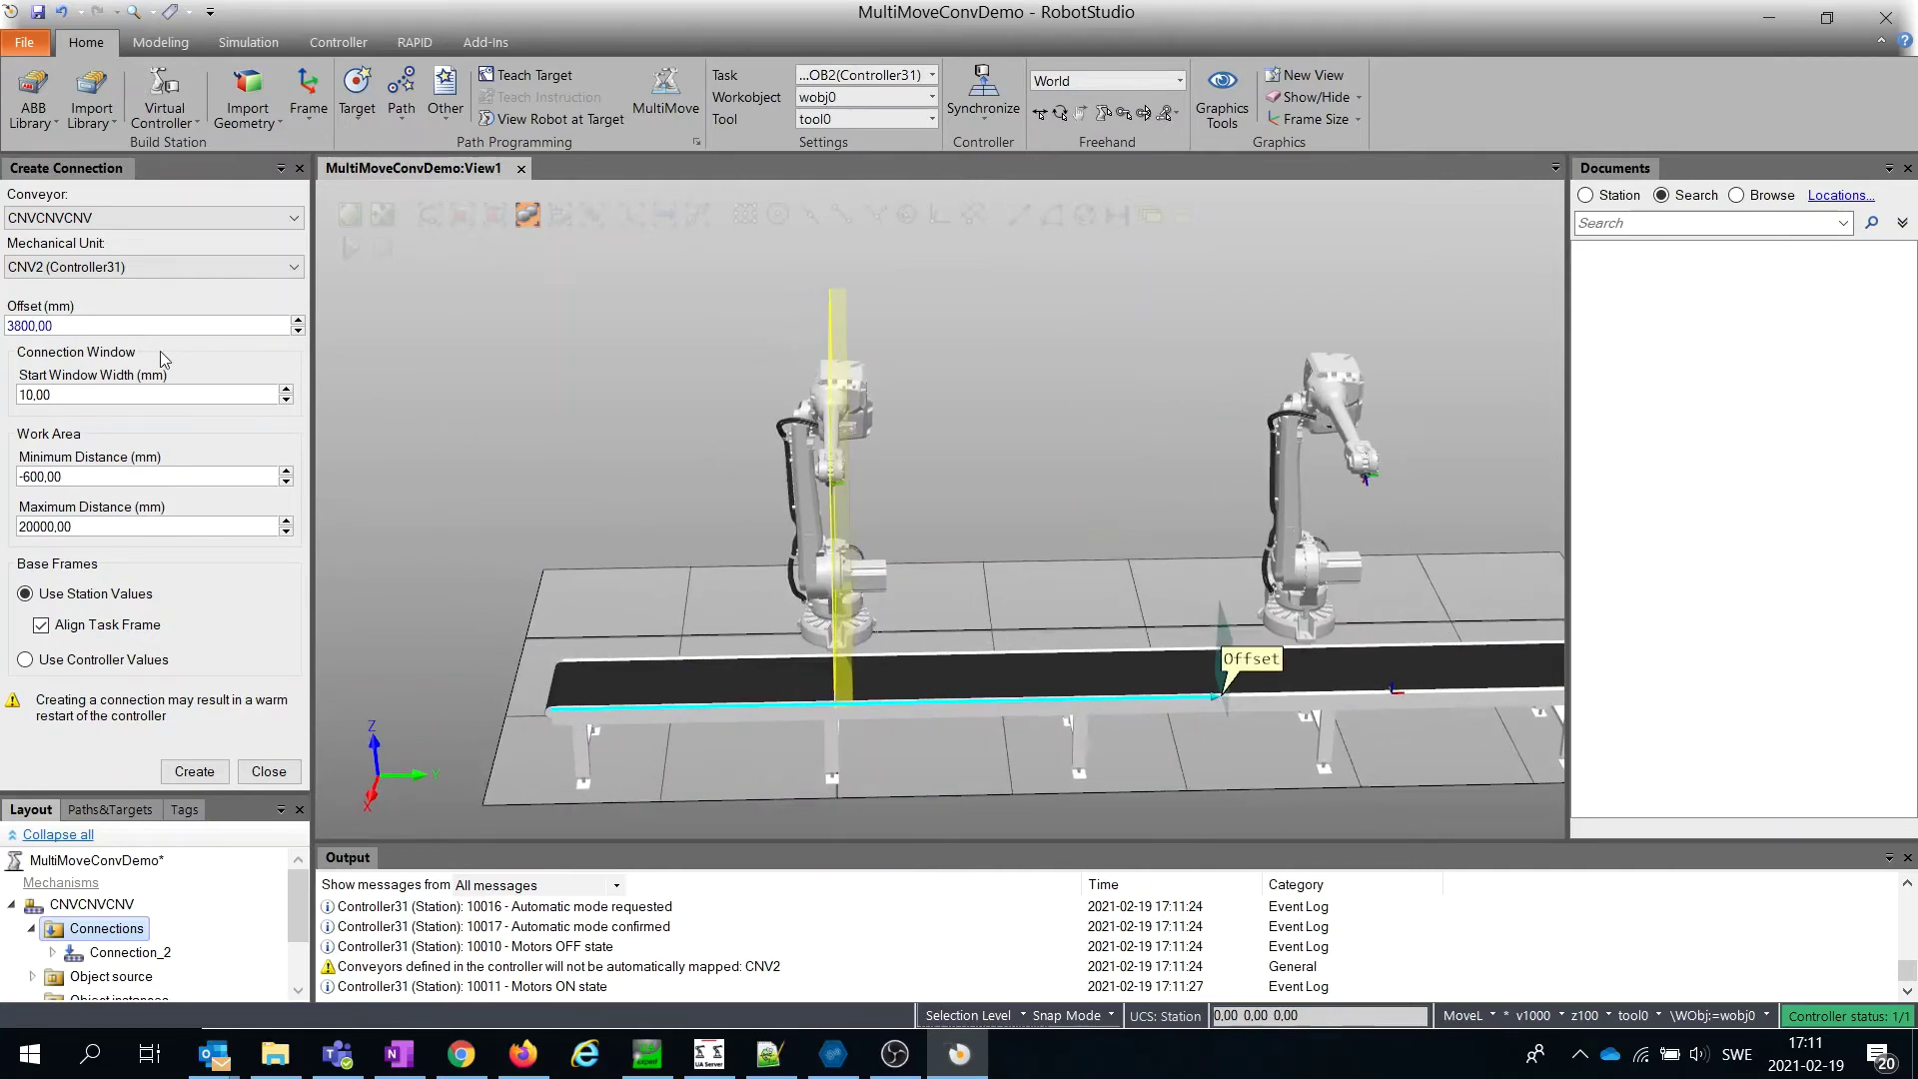
triple_click(80, 325)
type("4000")
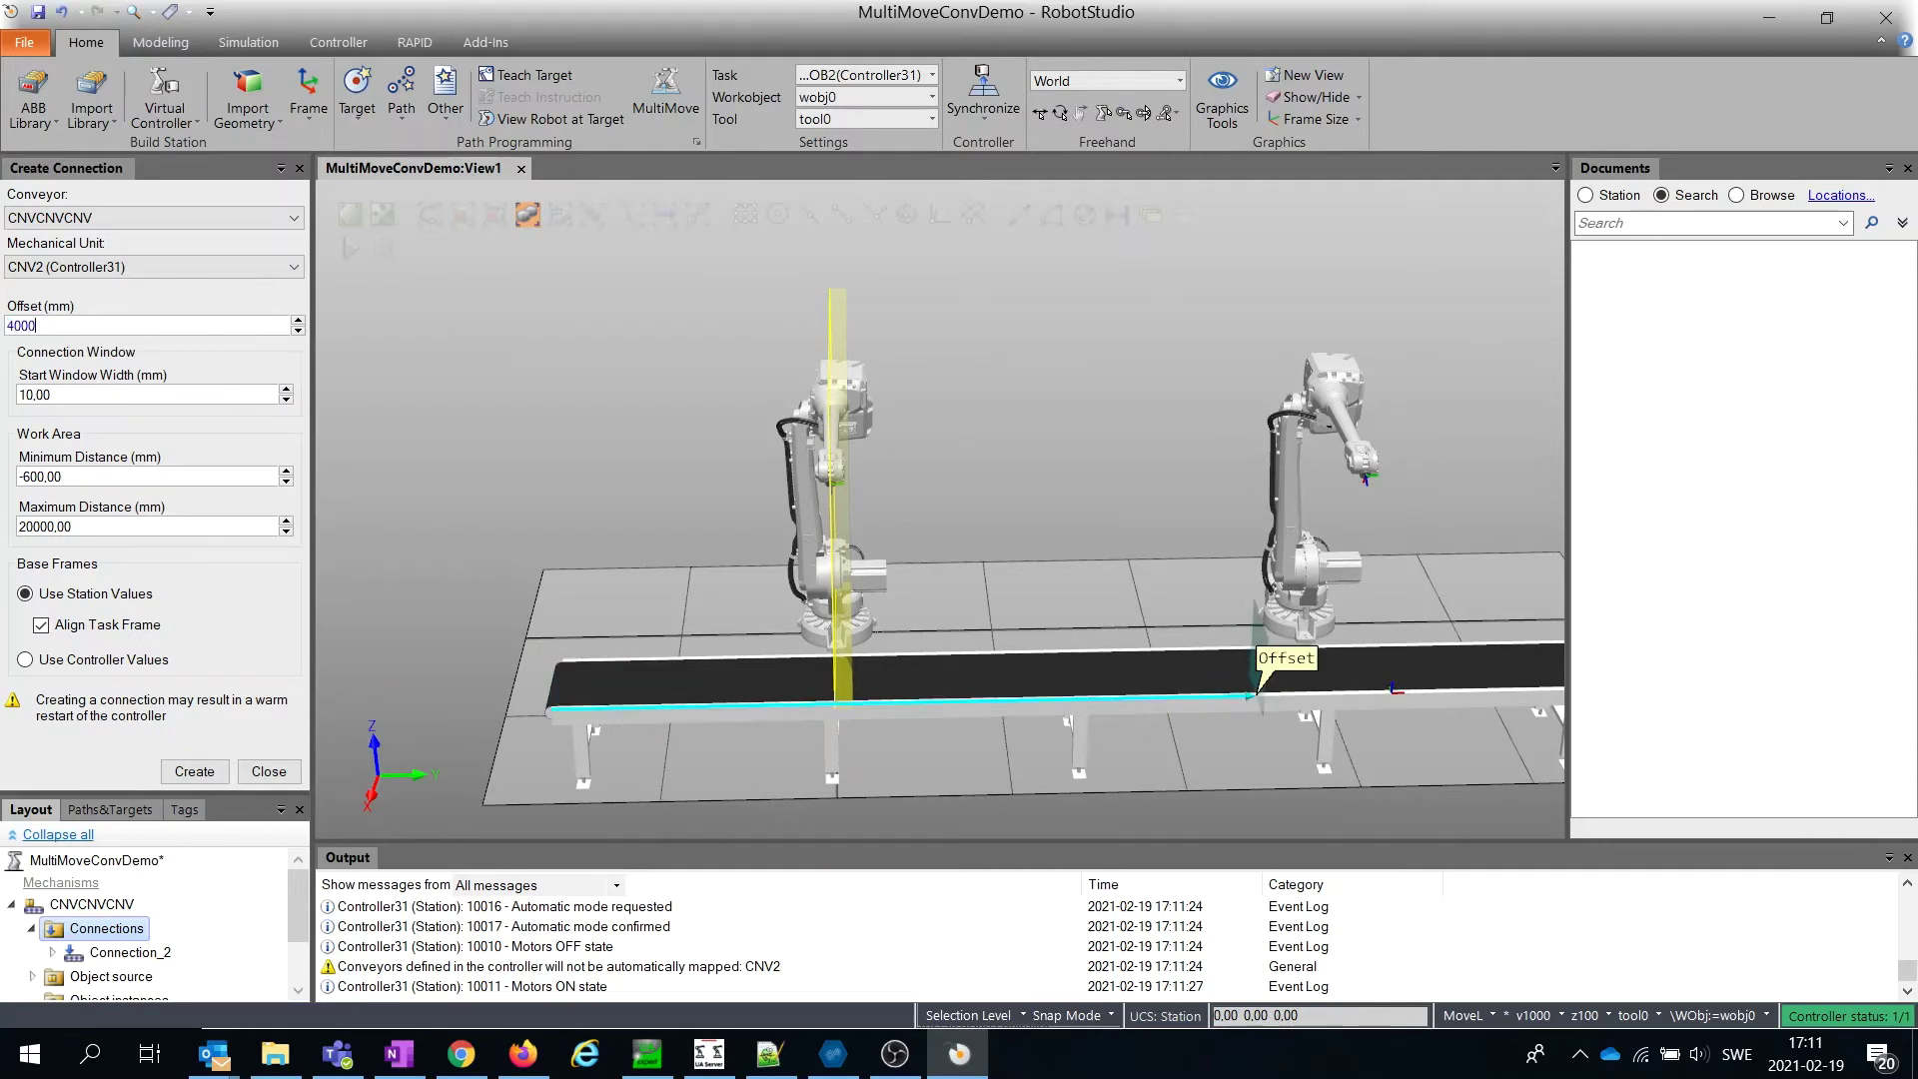
key("BackSpace")
key("BackSpace")
key("BackSpace")
type("50")
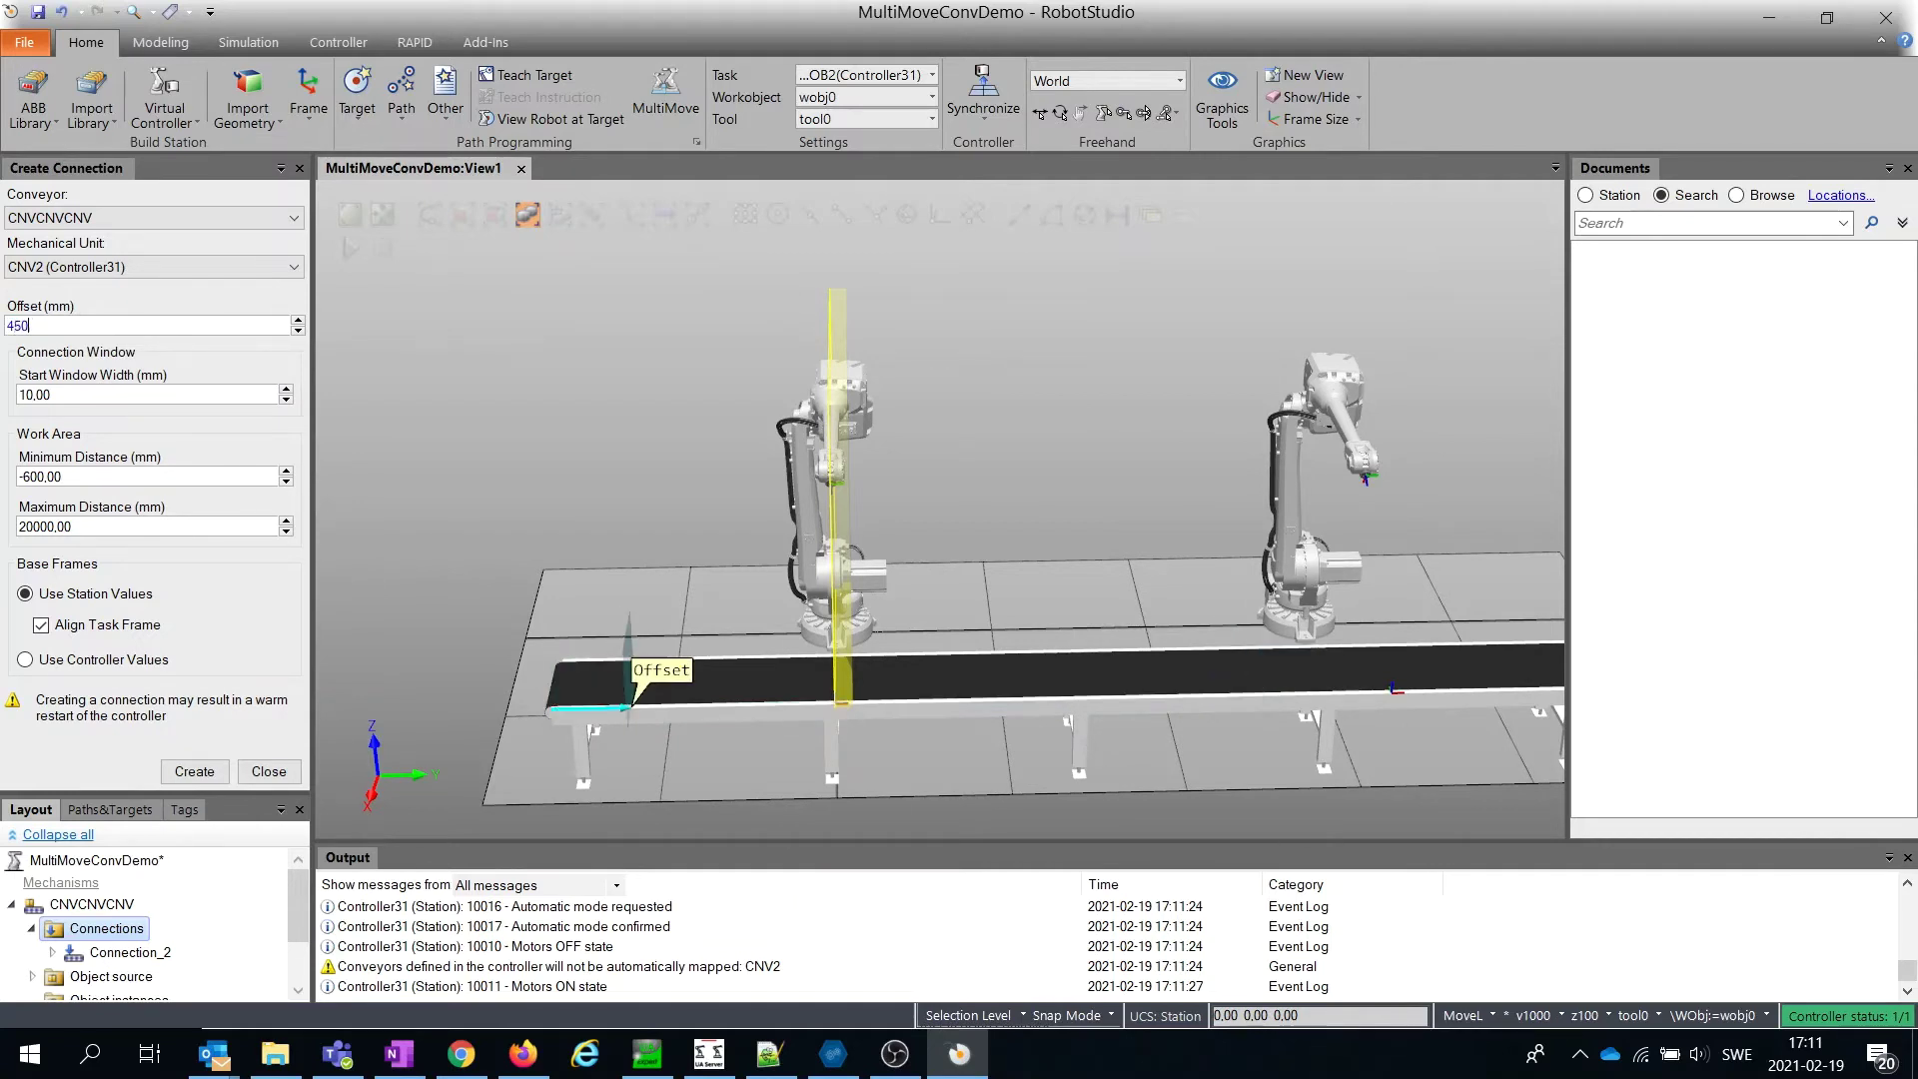
type("0")
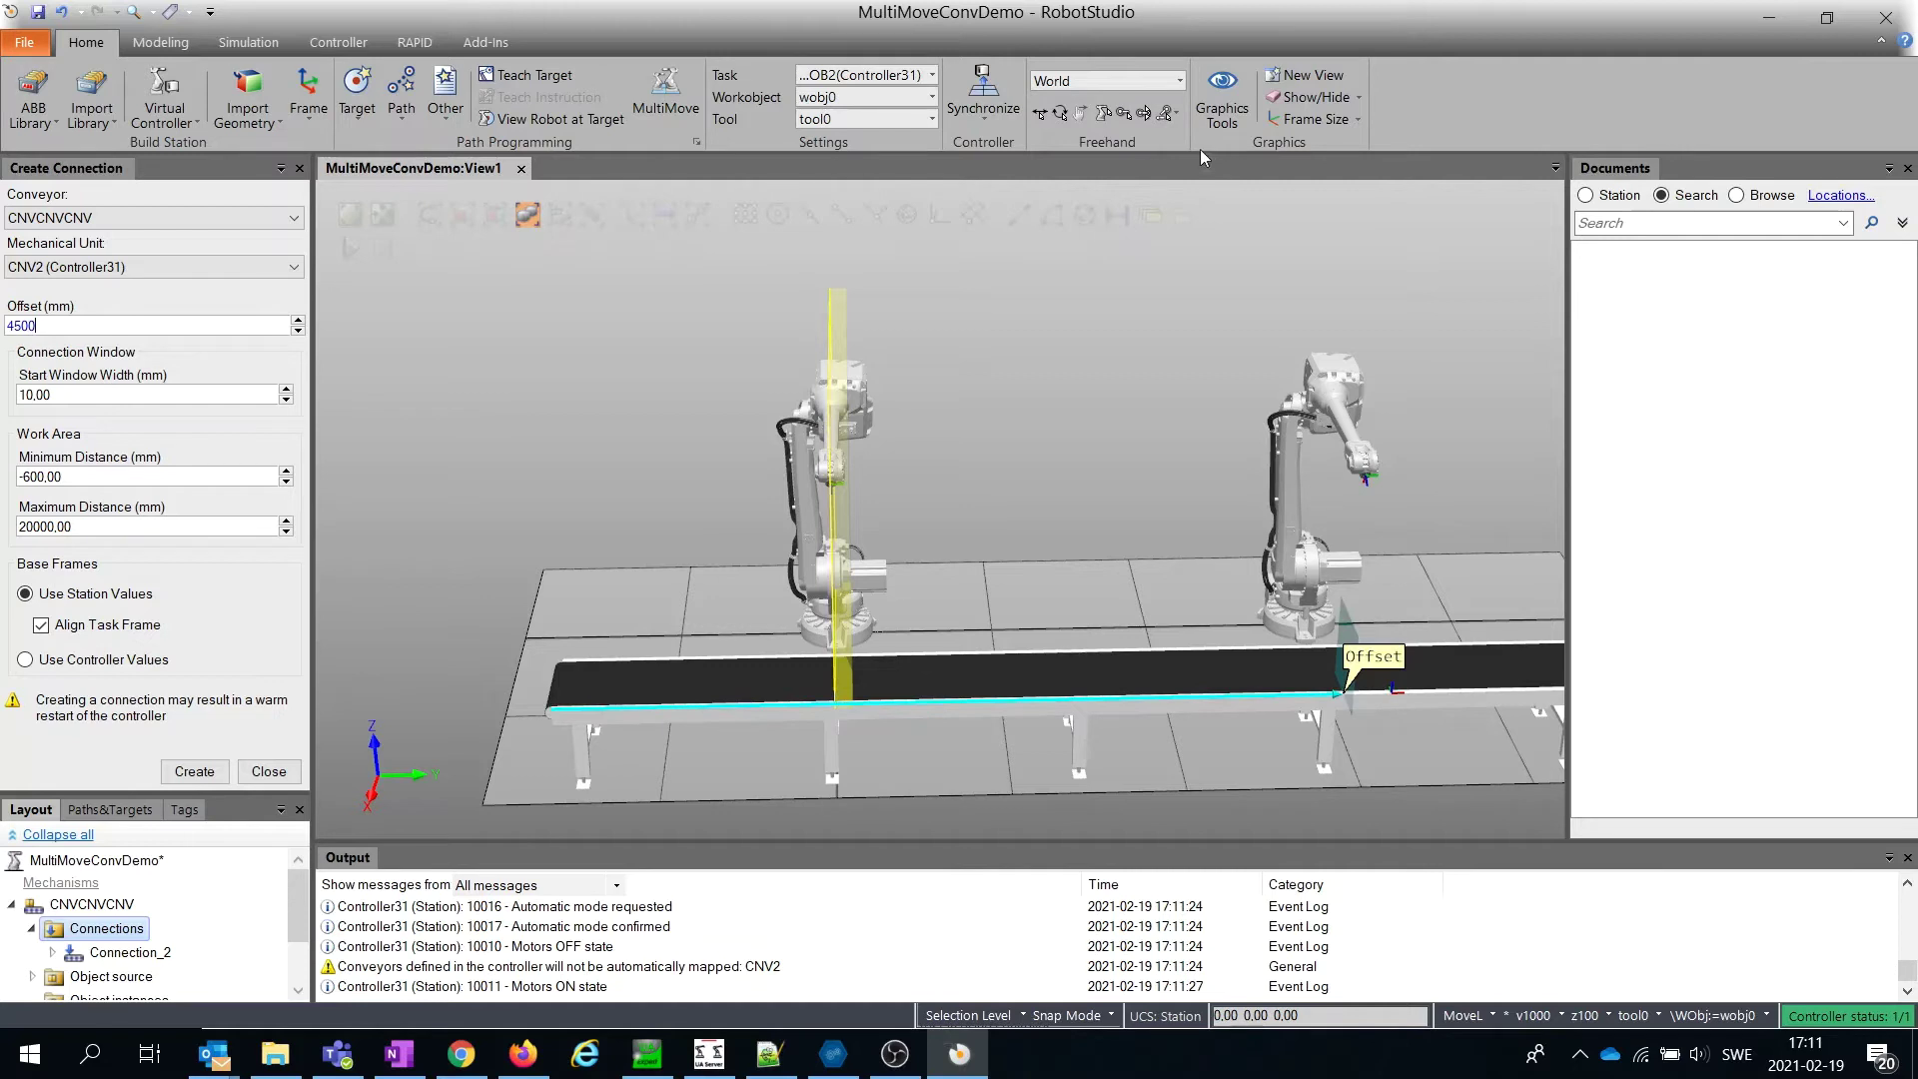
triple_click(93, 400)
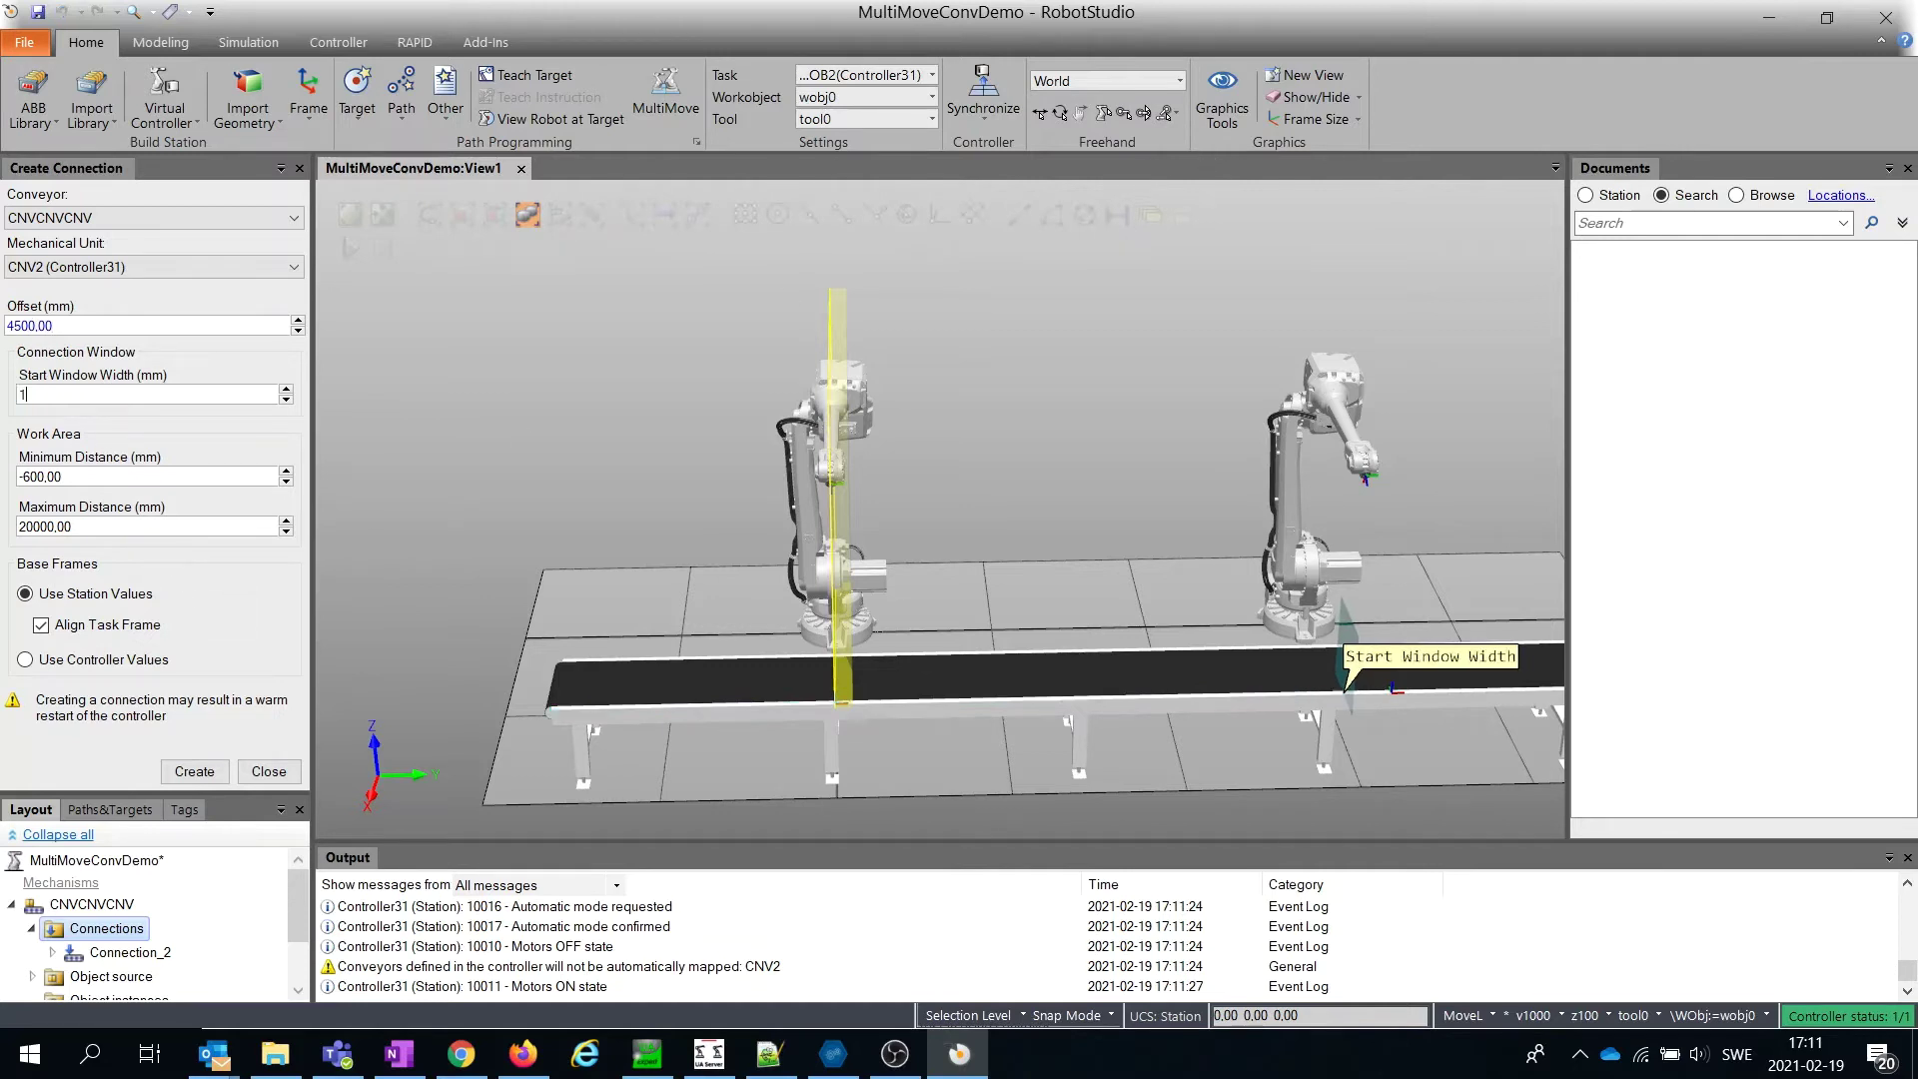
type("100")
triple_click(94, 525)
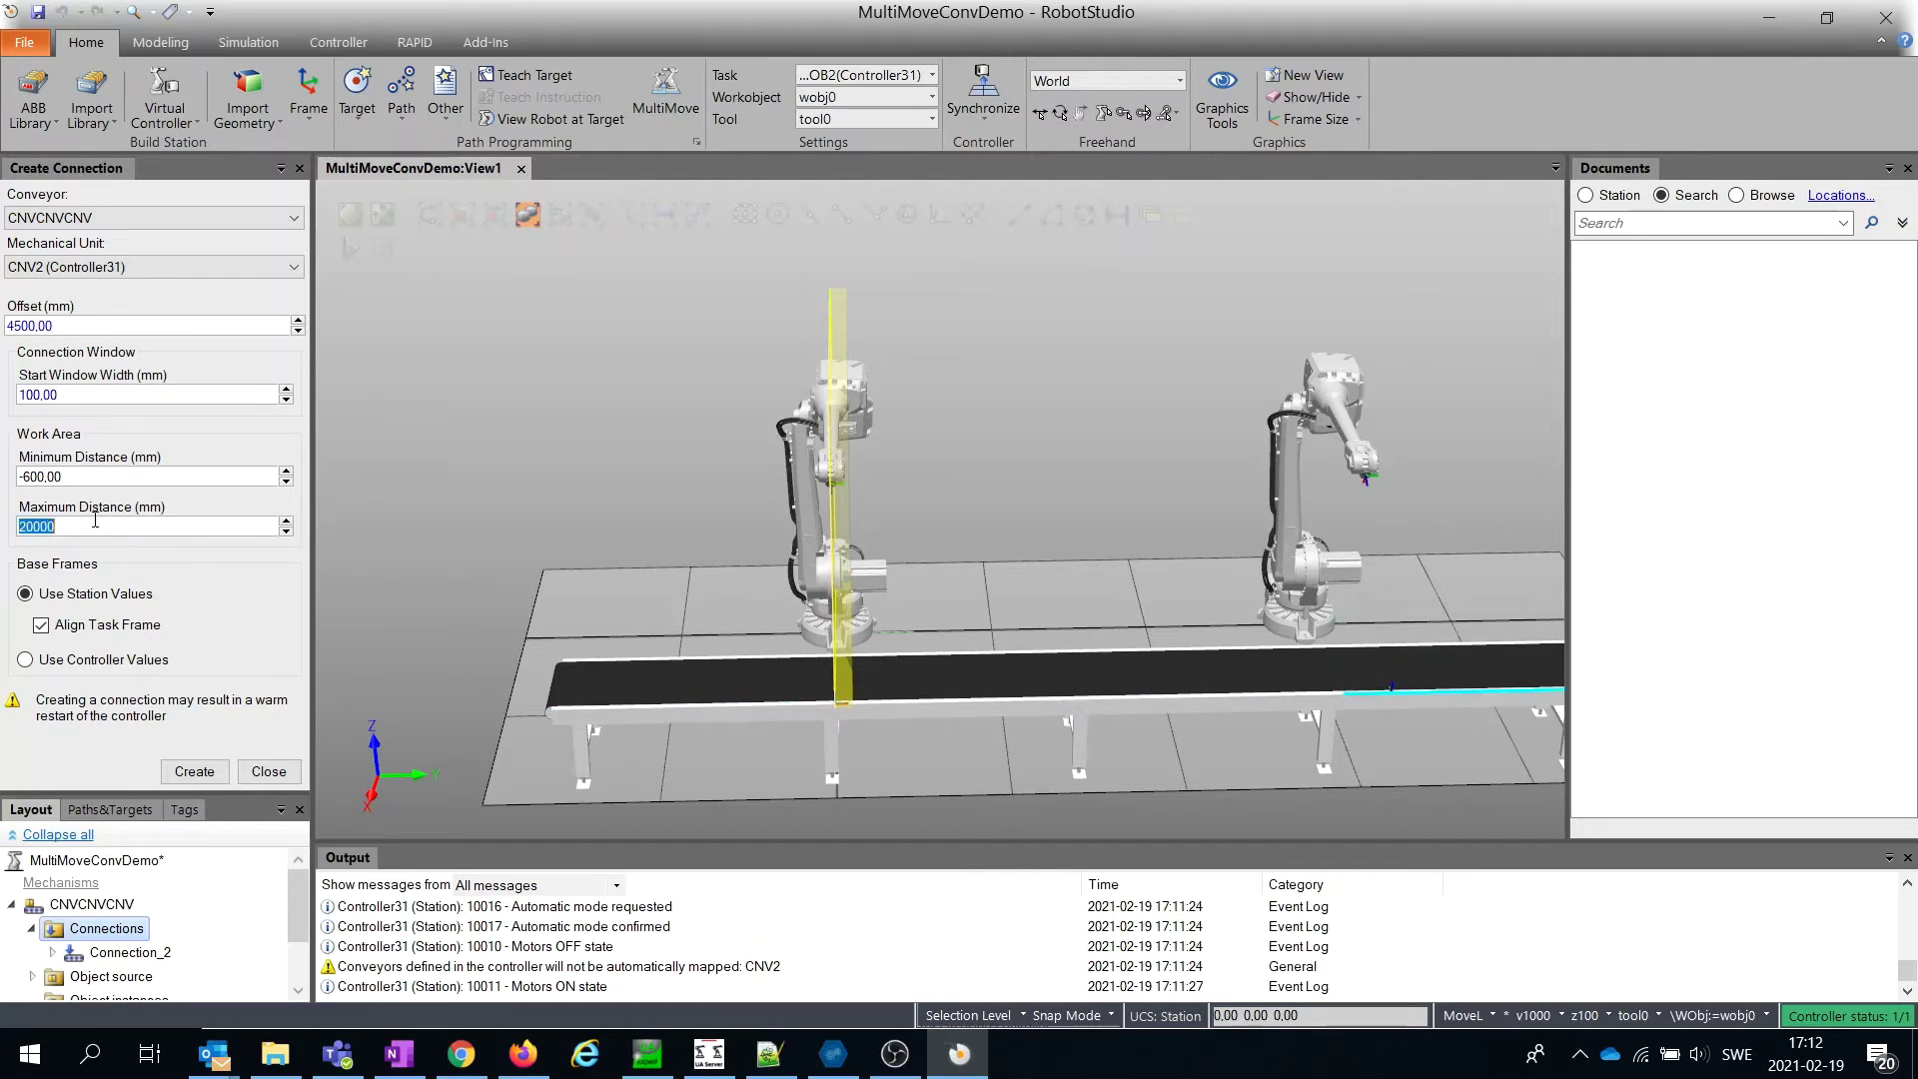
type("1000")
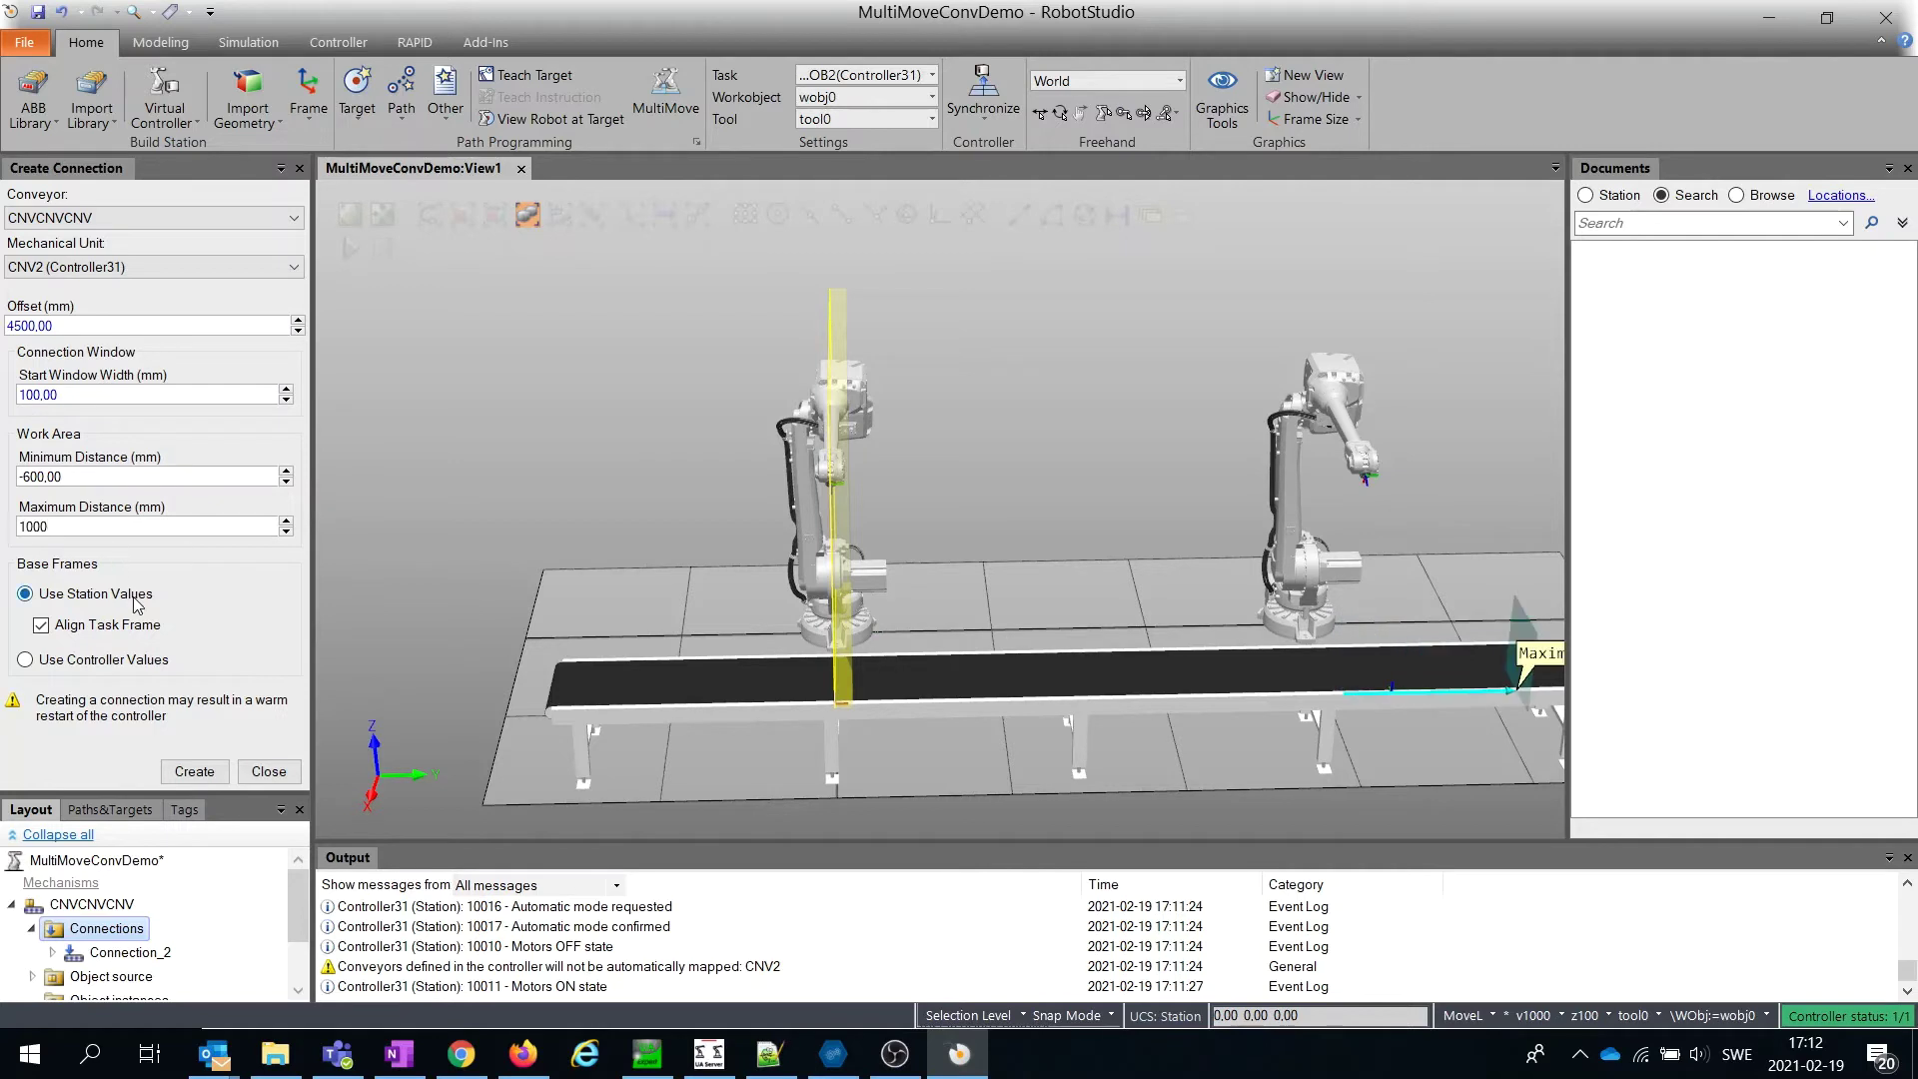
- Create the CNV2 connection, turn the view toward the robots, and close the connection panel
left_click(209, 770)
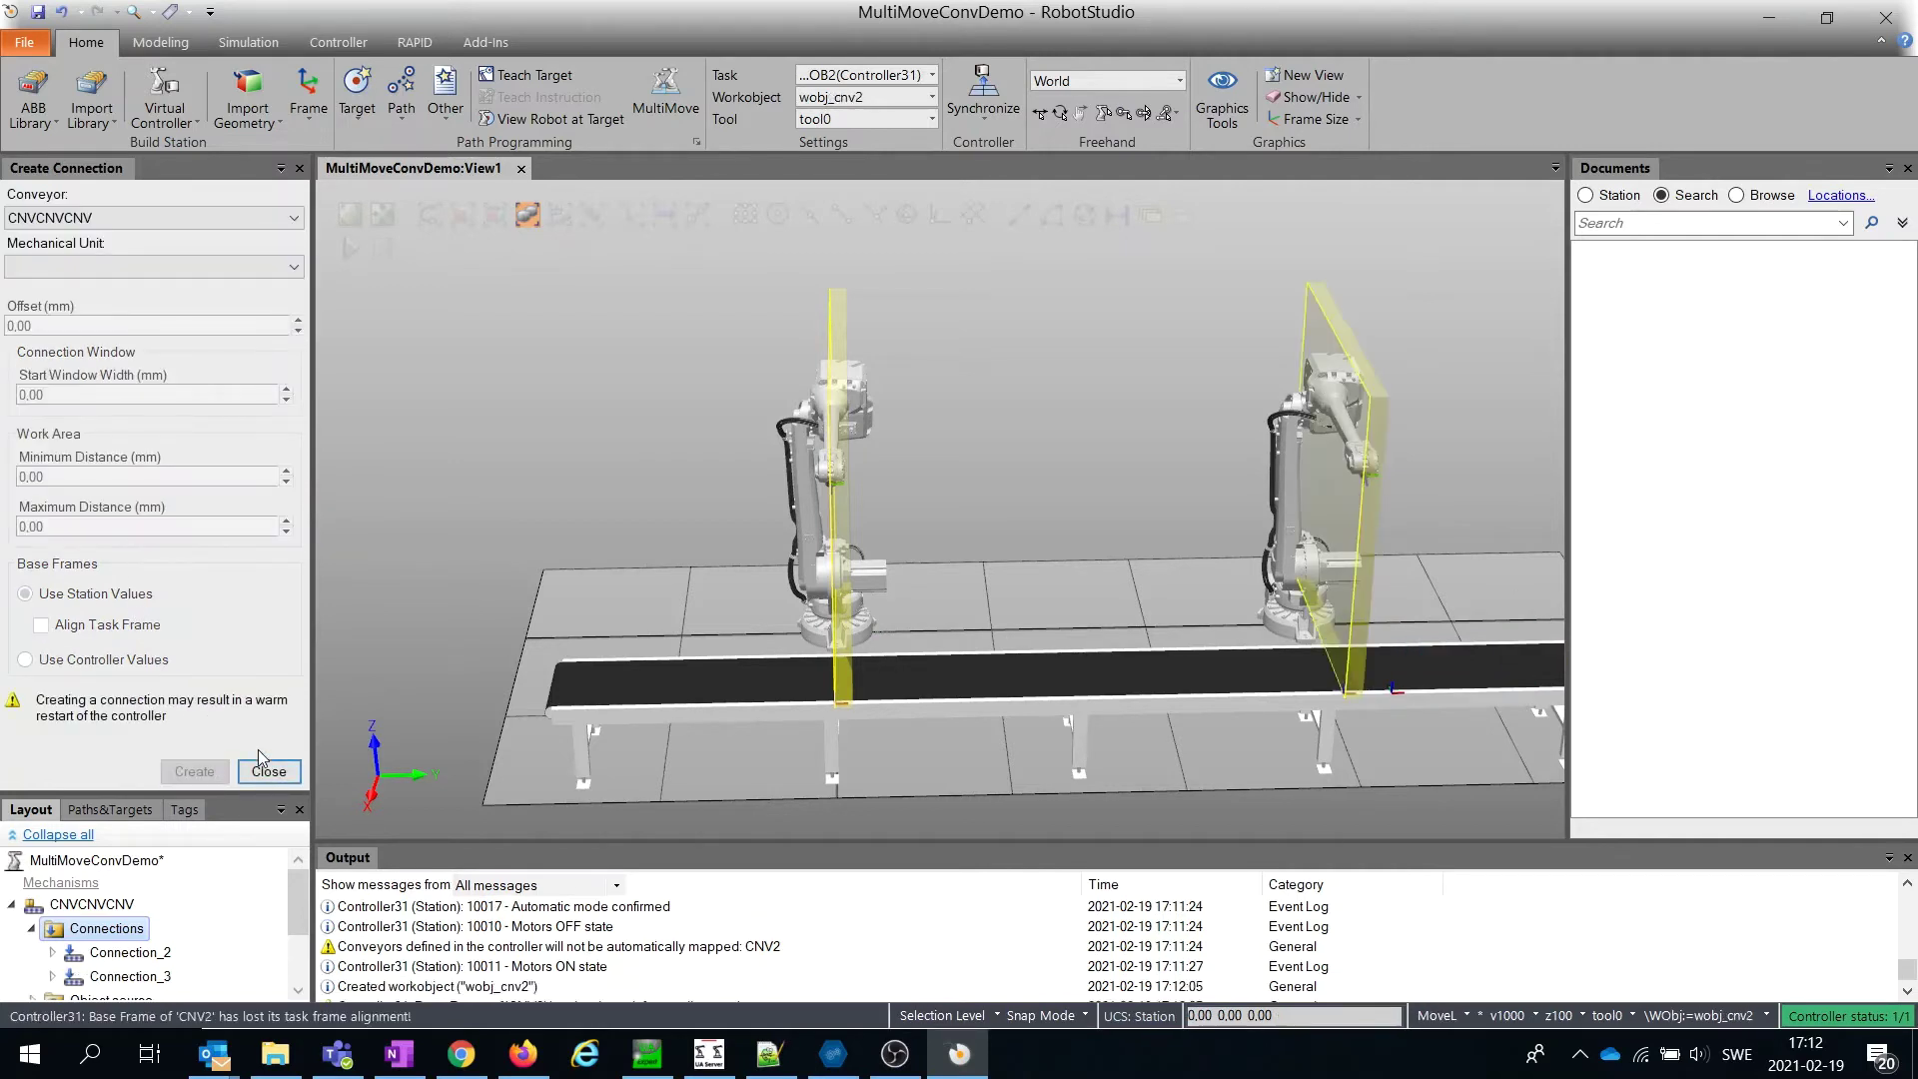
left_click_drag(972, 556, 1012, 558, "ctrl+shift")
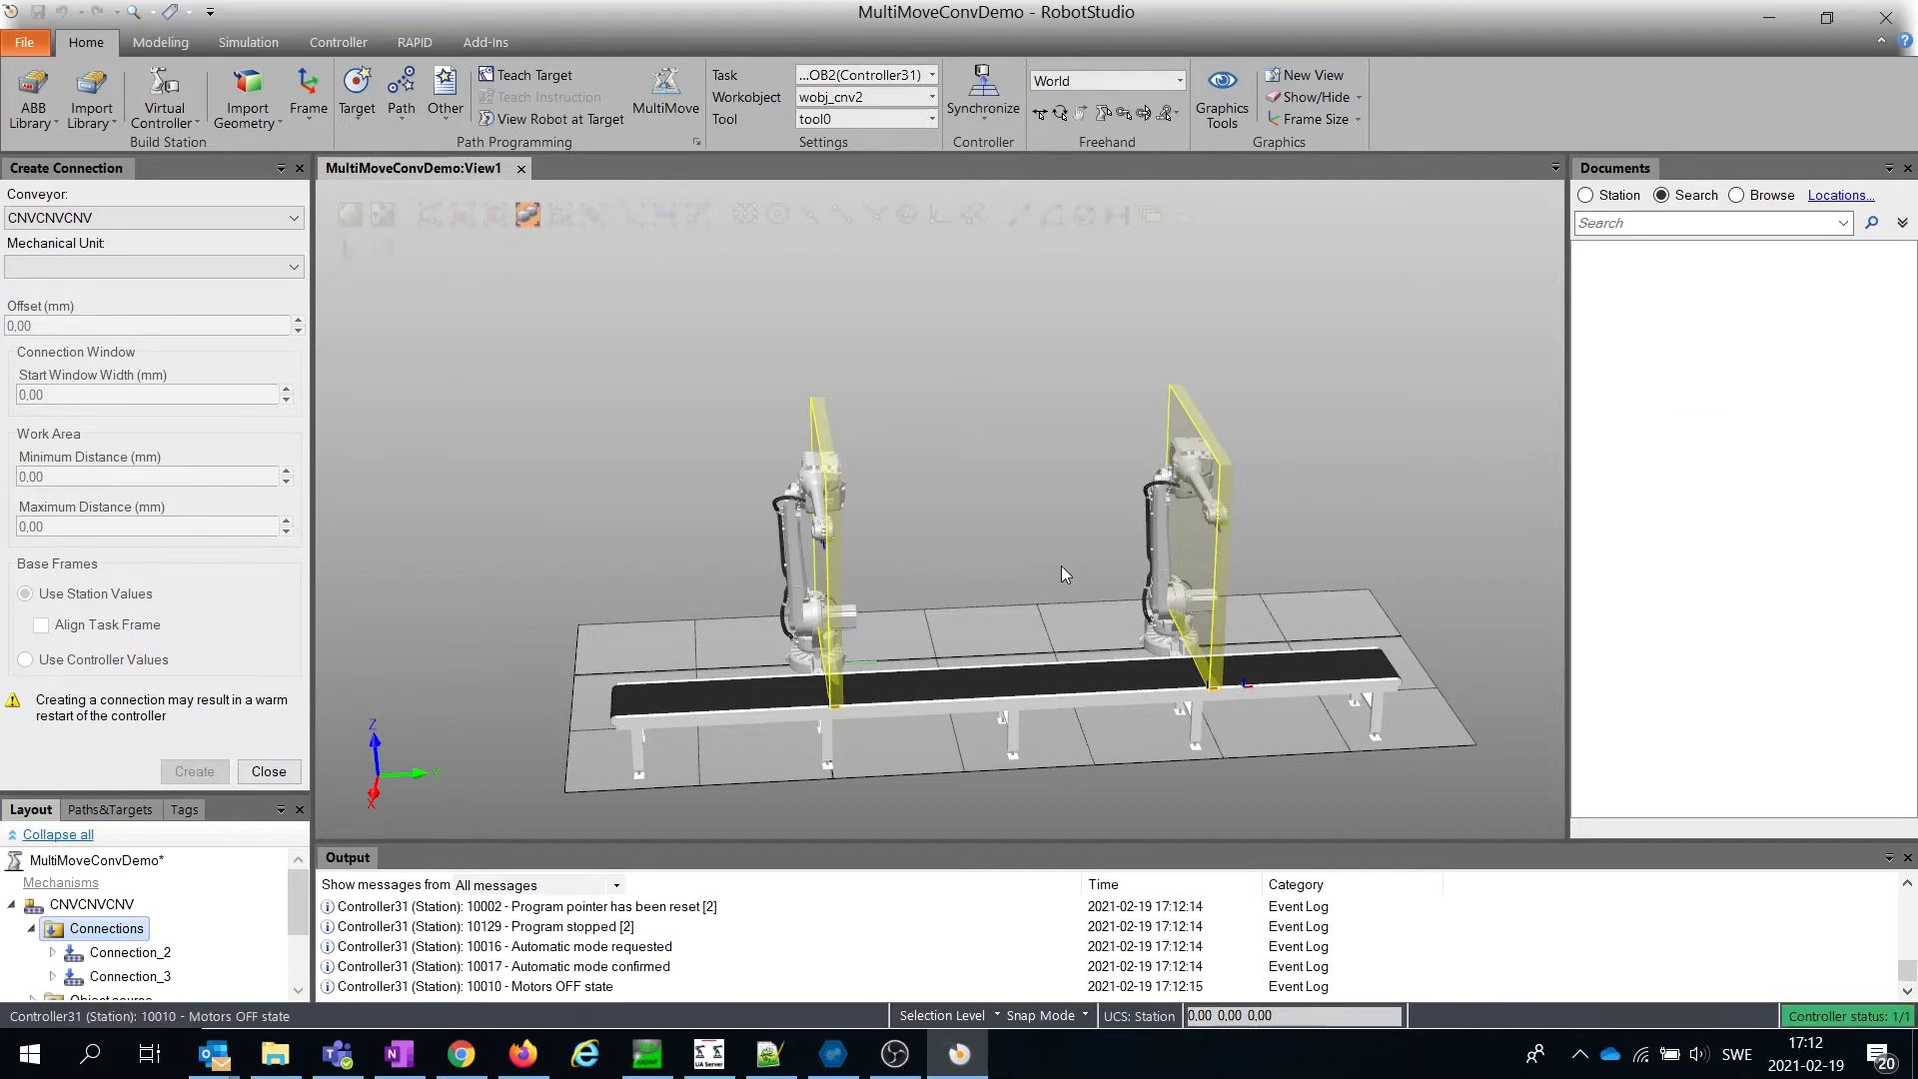
middle_click_drag(619, 447, 640, 537)
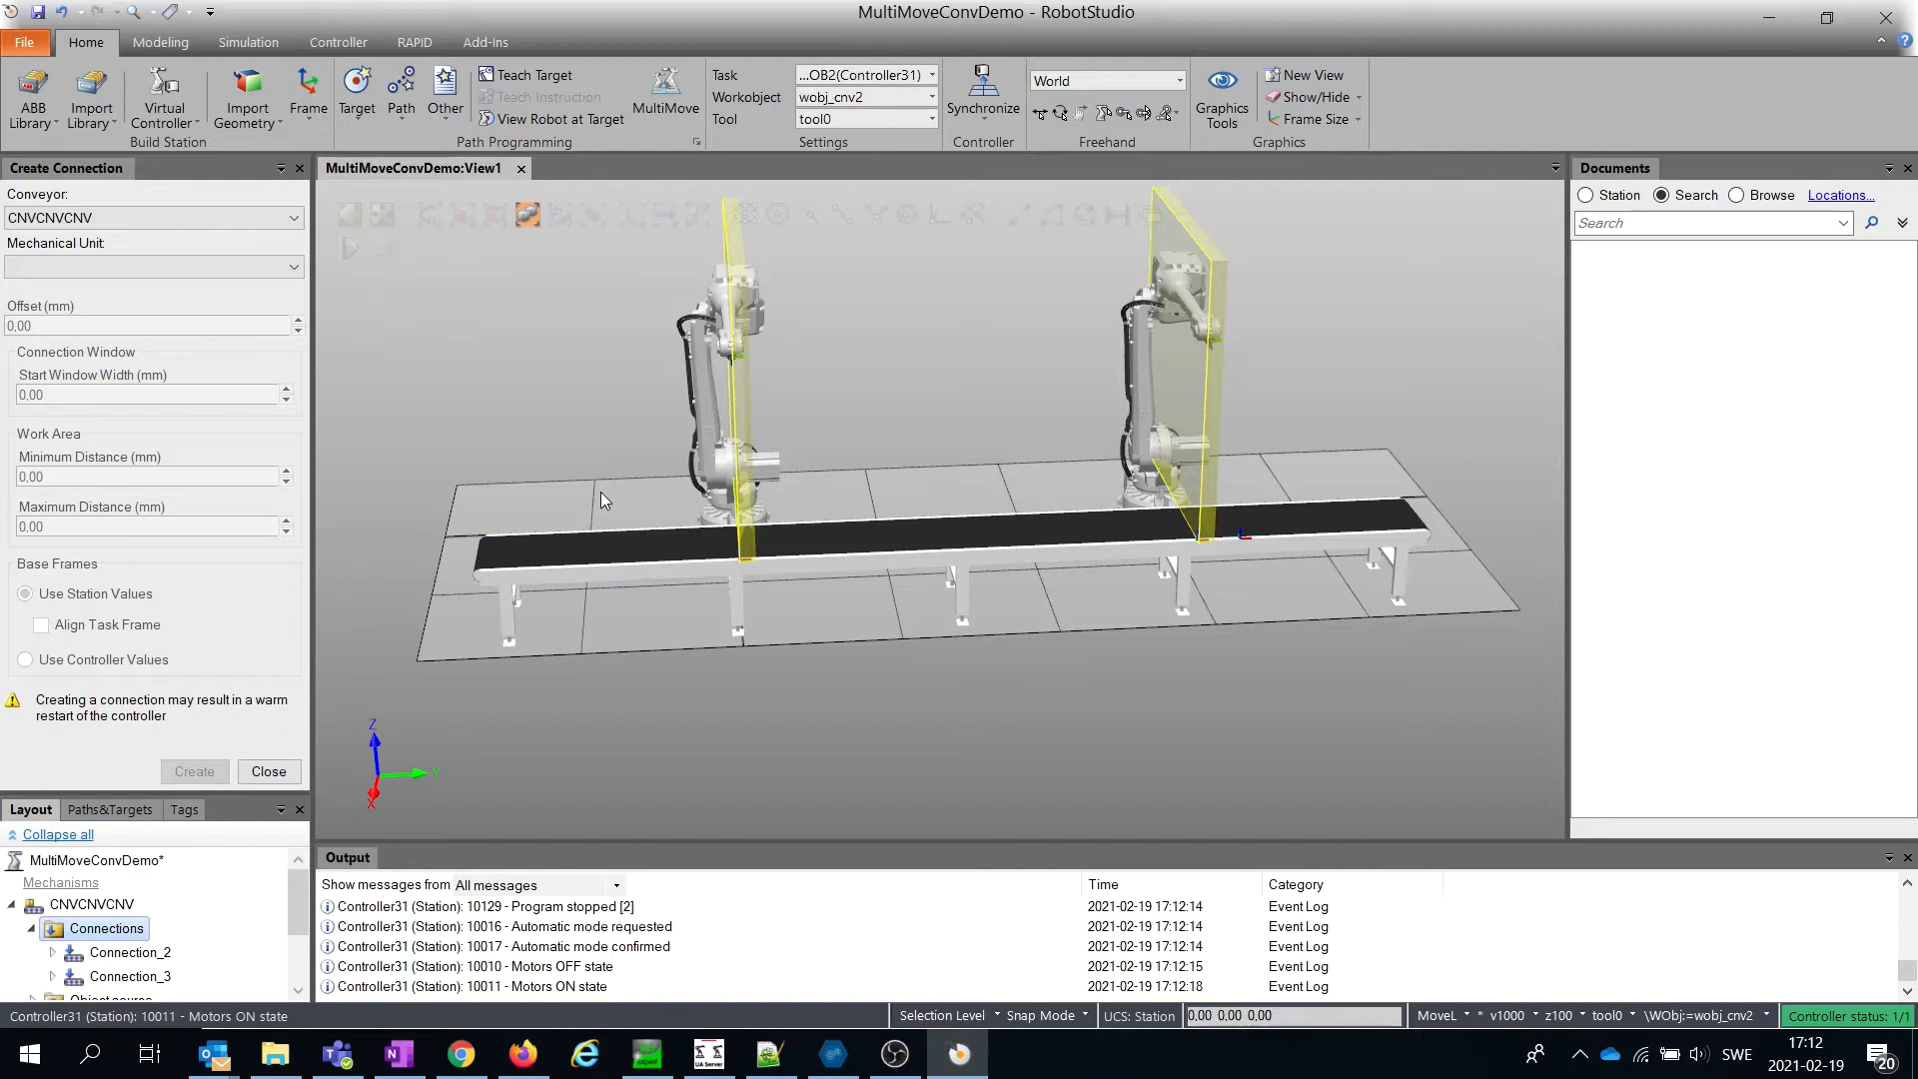
left_click(269, 773)
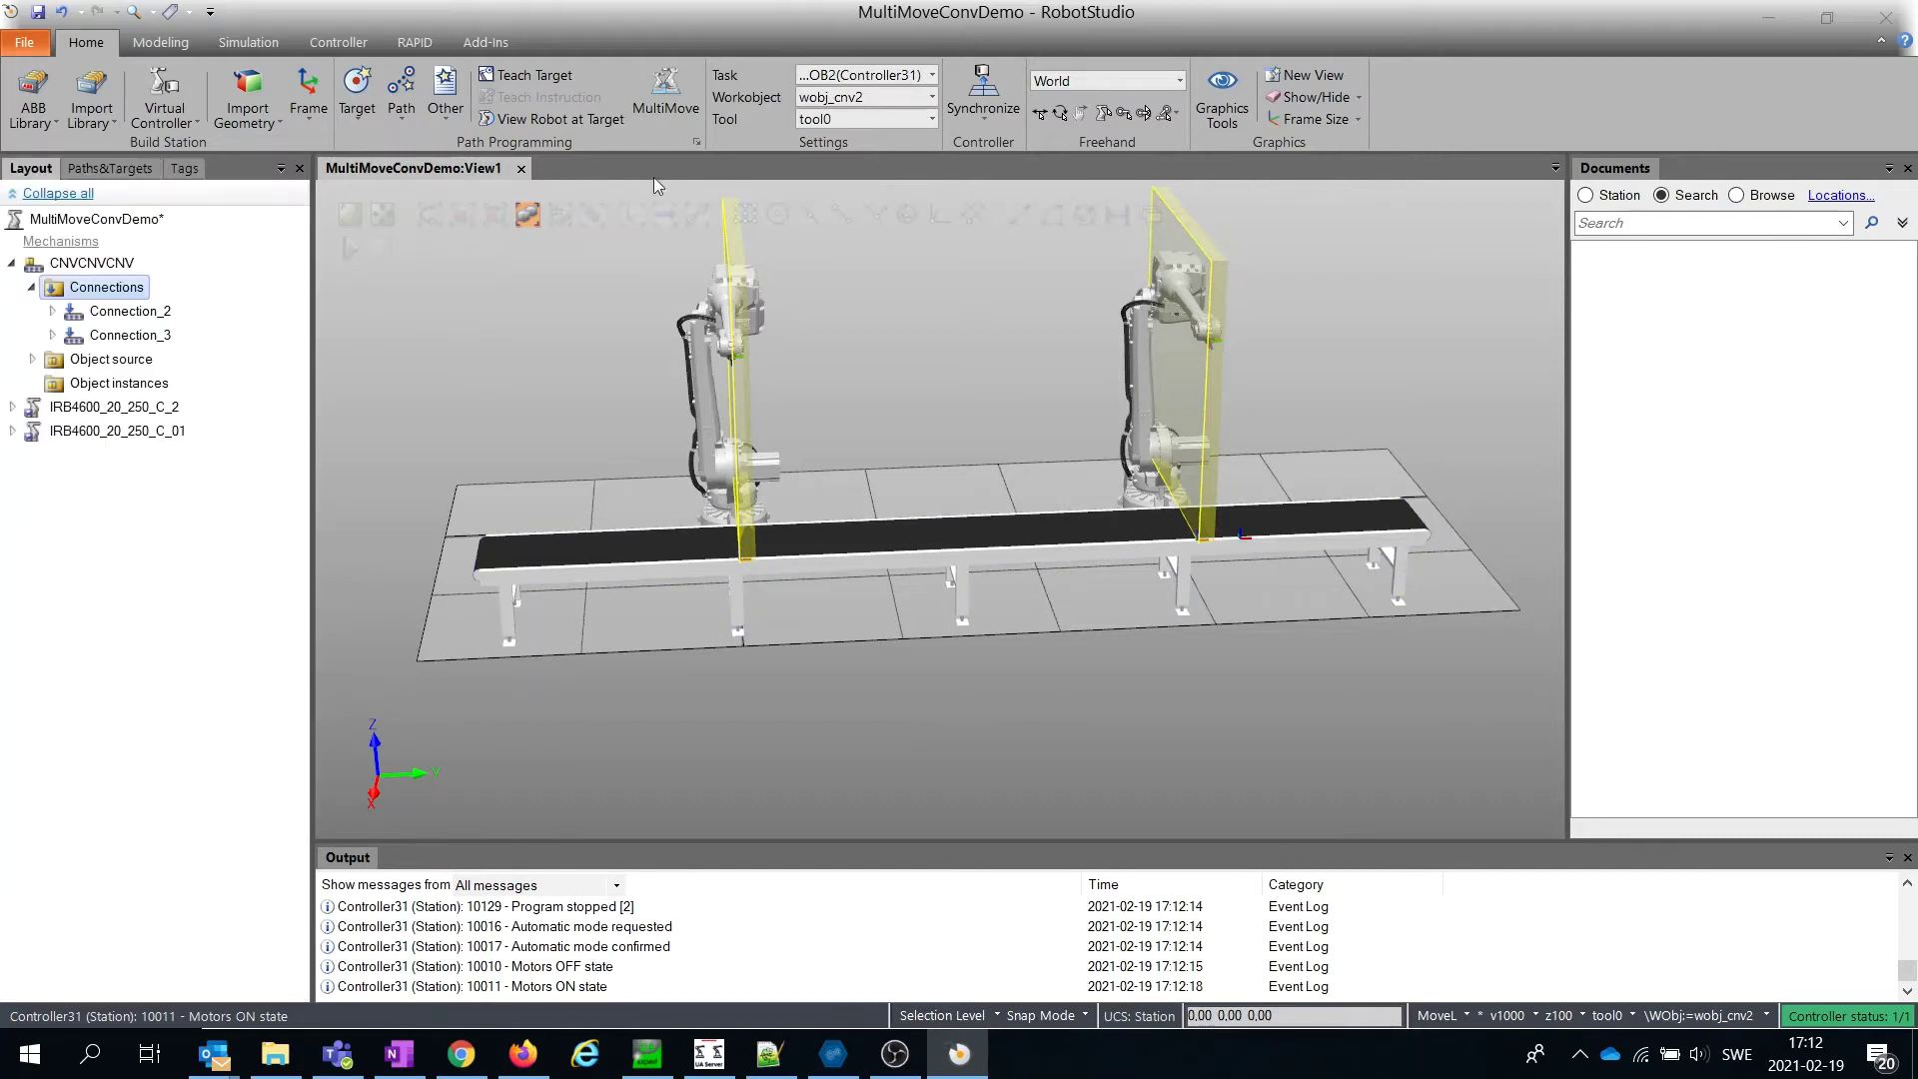
scroll(651, 400, "down", 3)
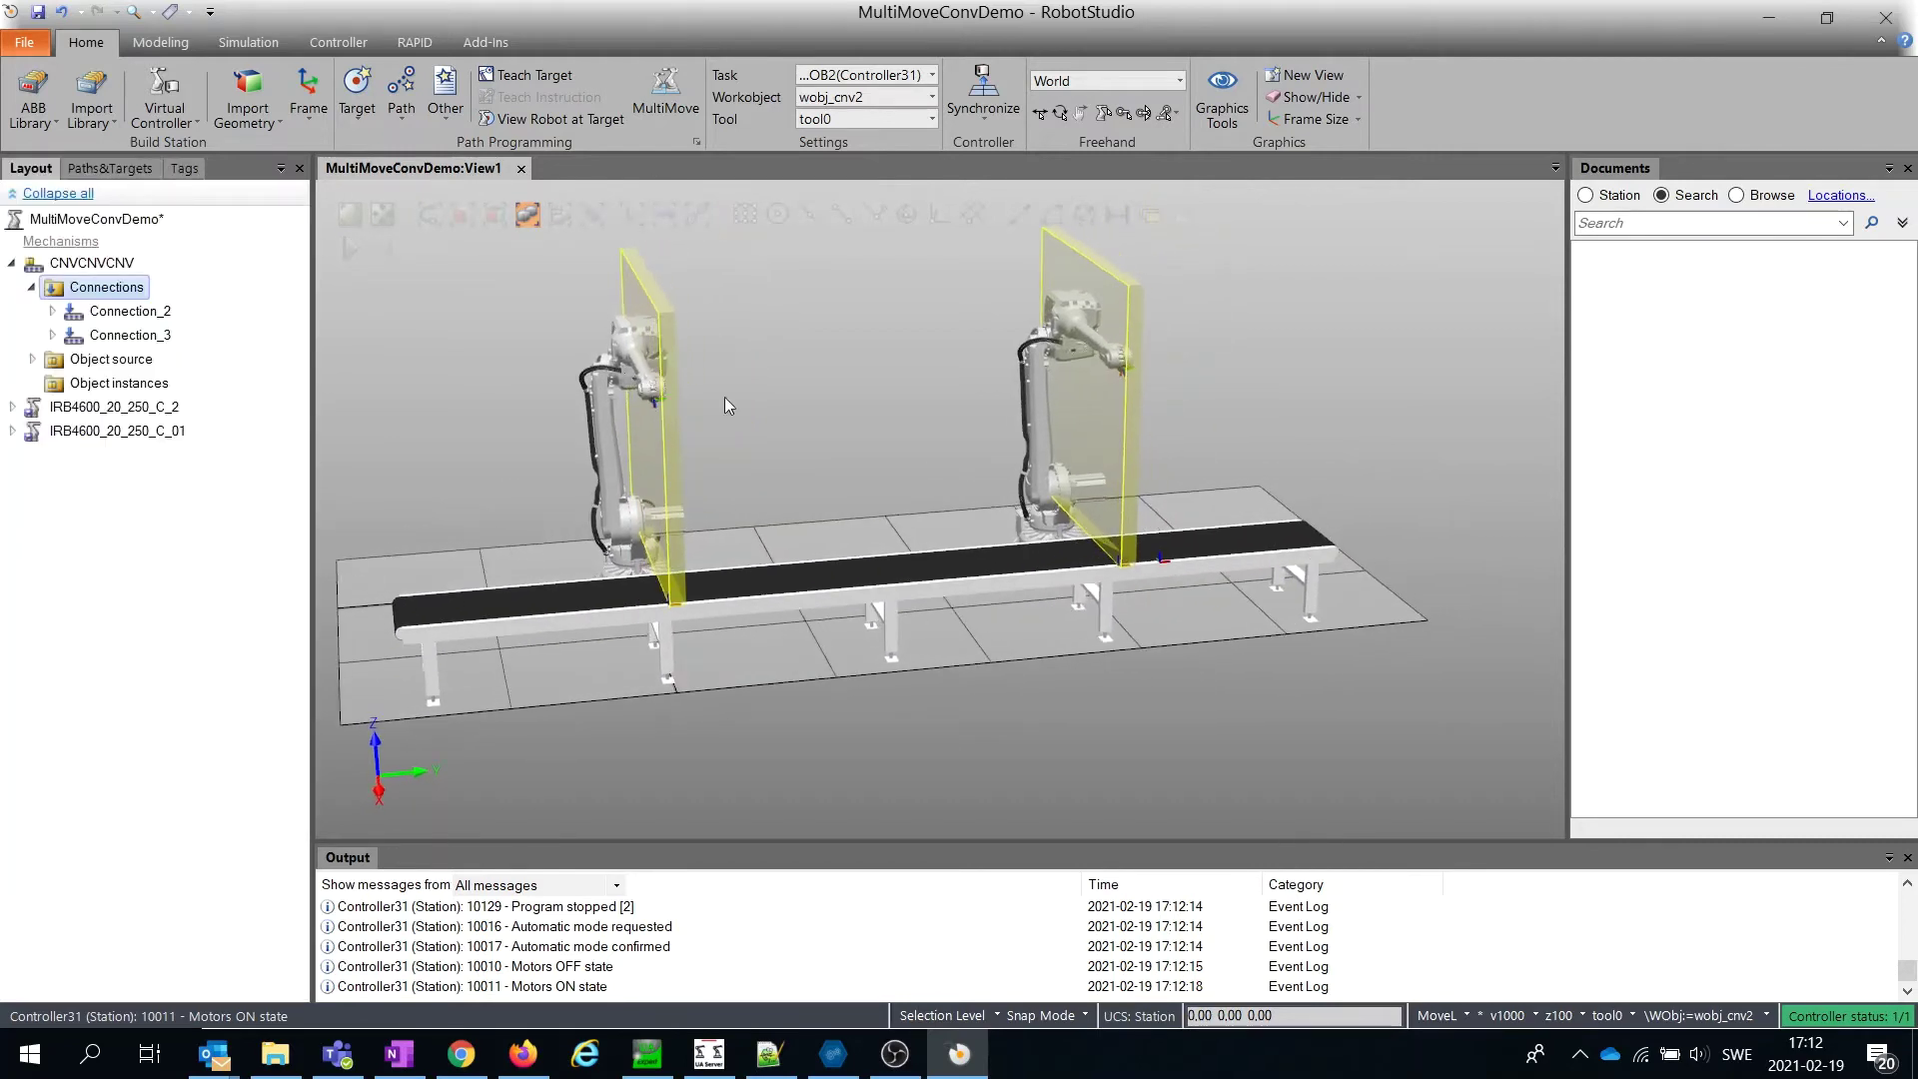
scroll(1095, 438, "down", 2)
scroll(745, 434, "up", 1)
scroll(758, 372, "up", 2)
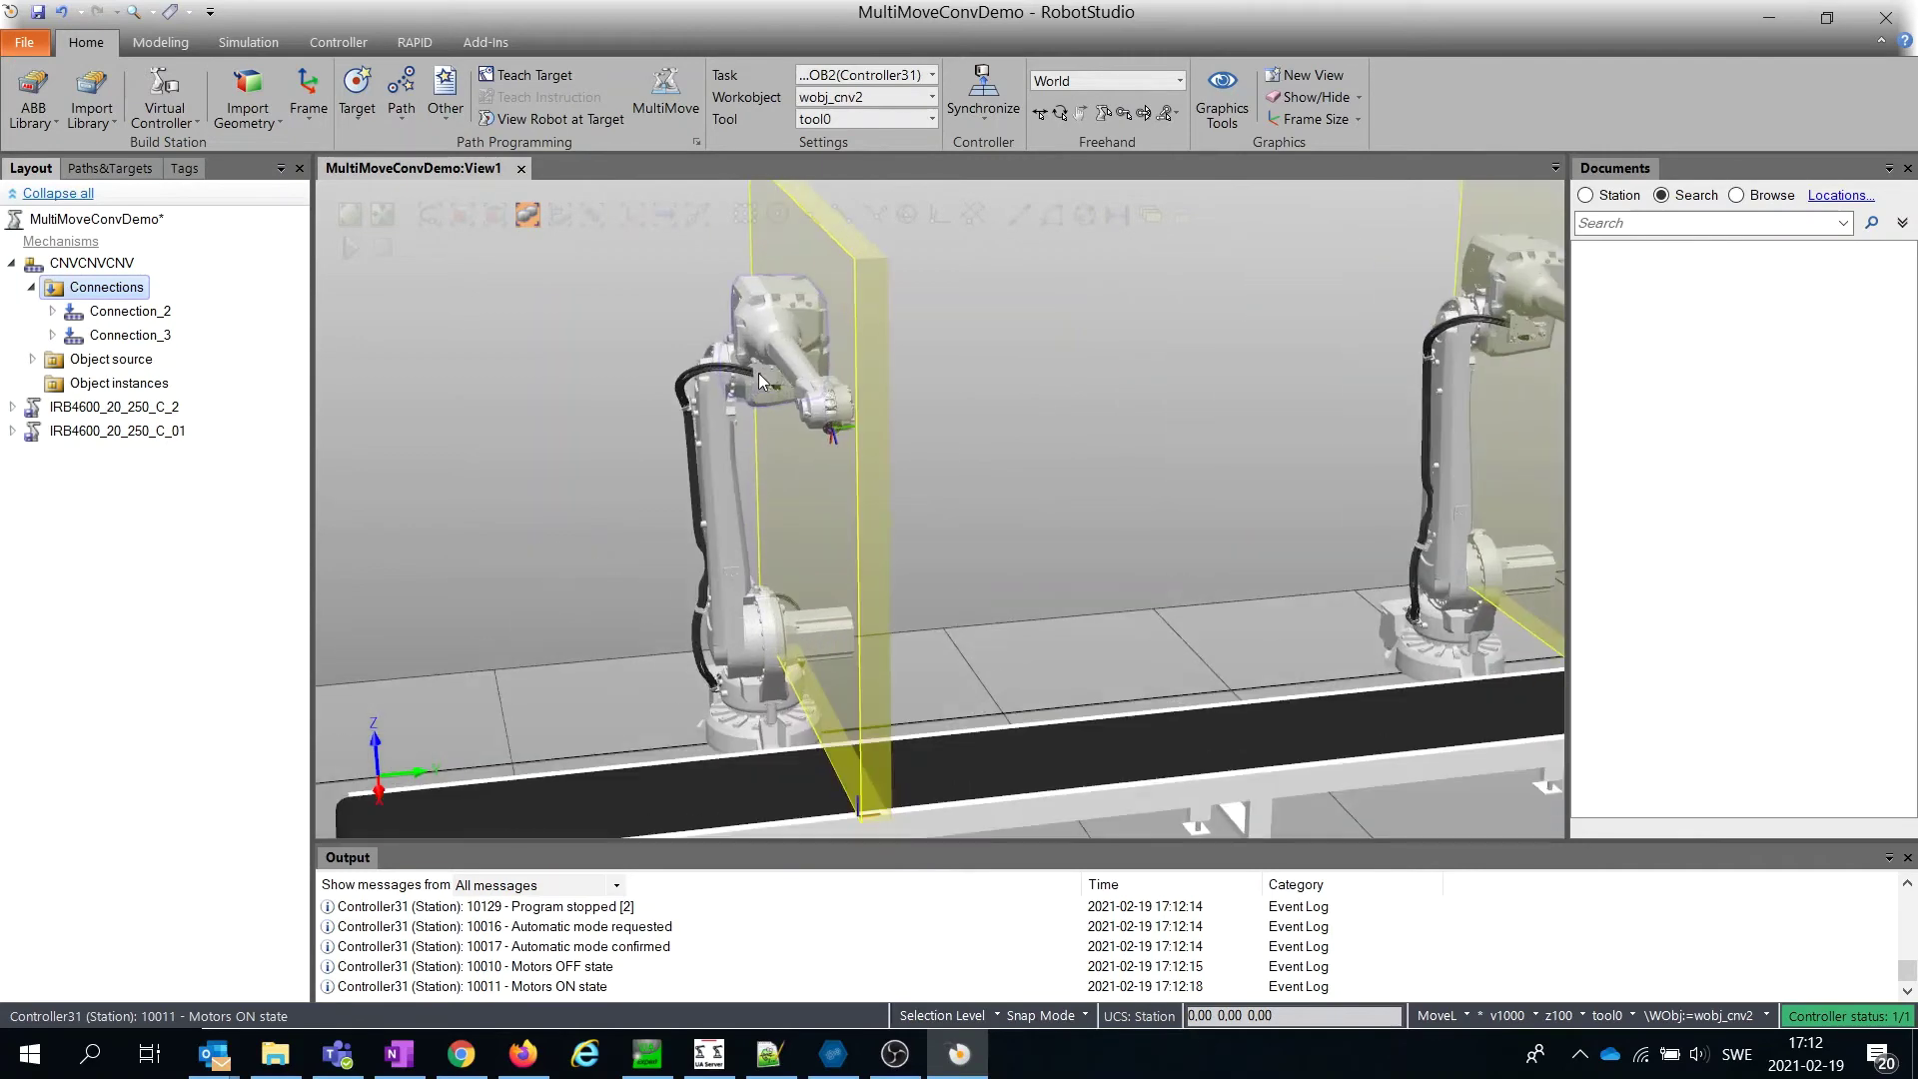
scroll(744, 378, "up", 1)
scroll(743, 379, "down", 1)
scroll(741, 387, "down", 1)
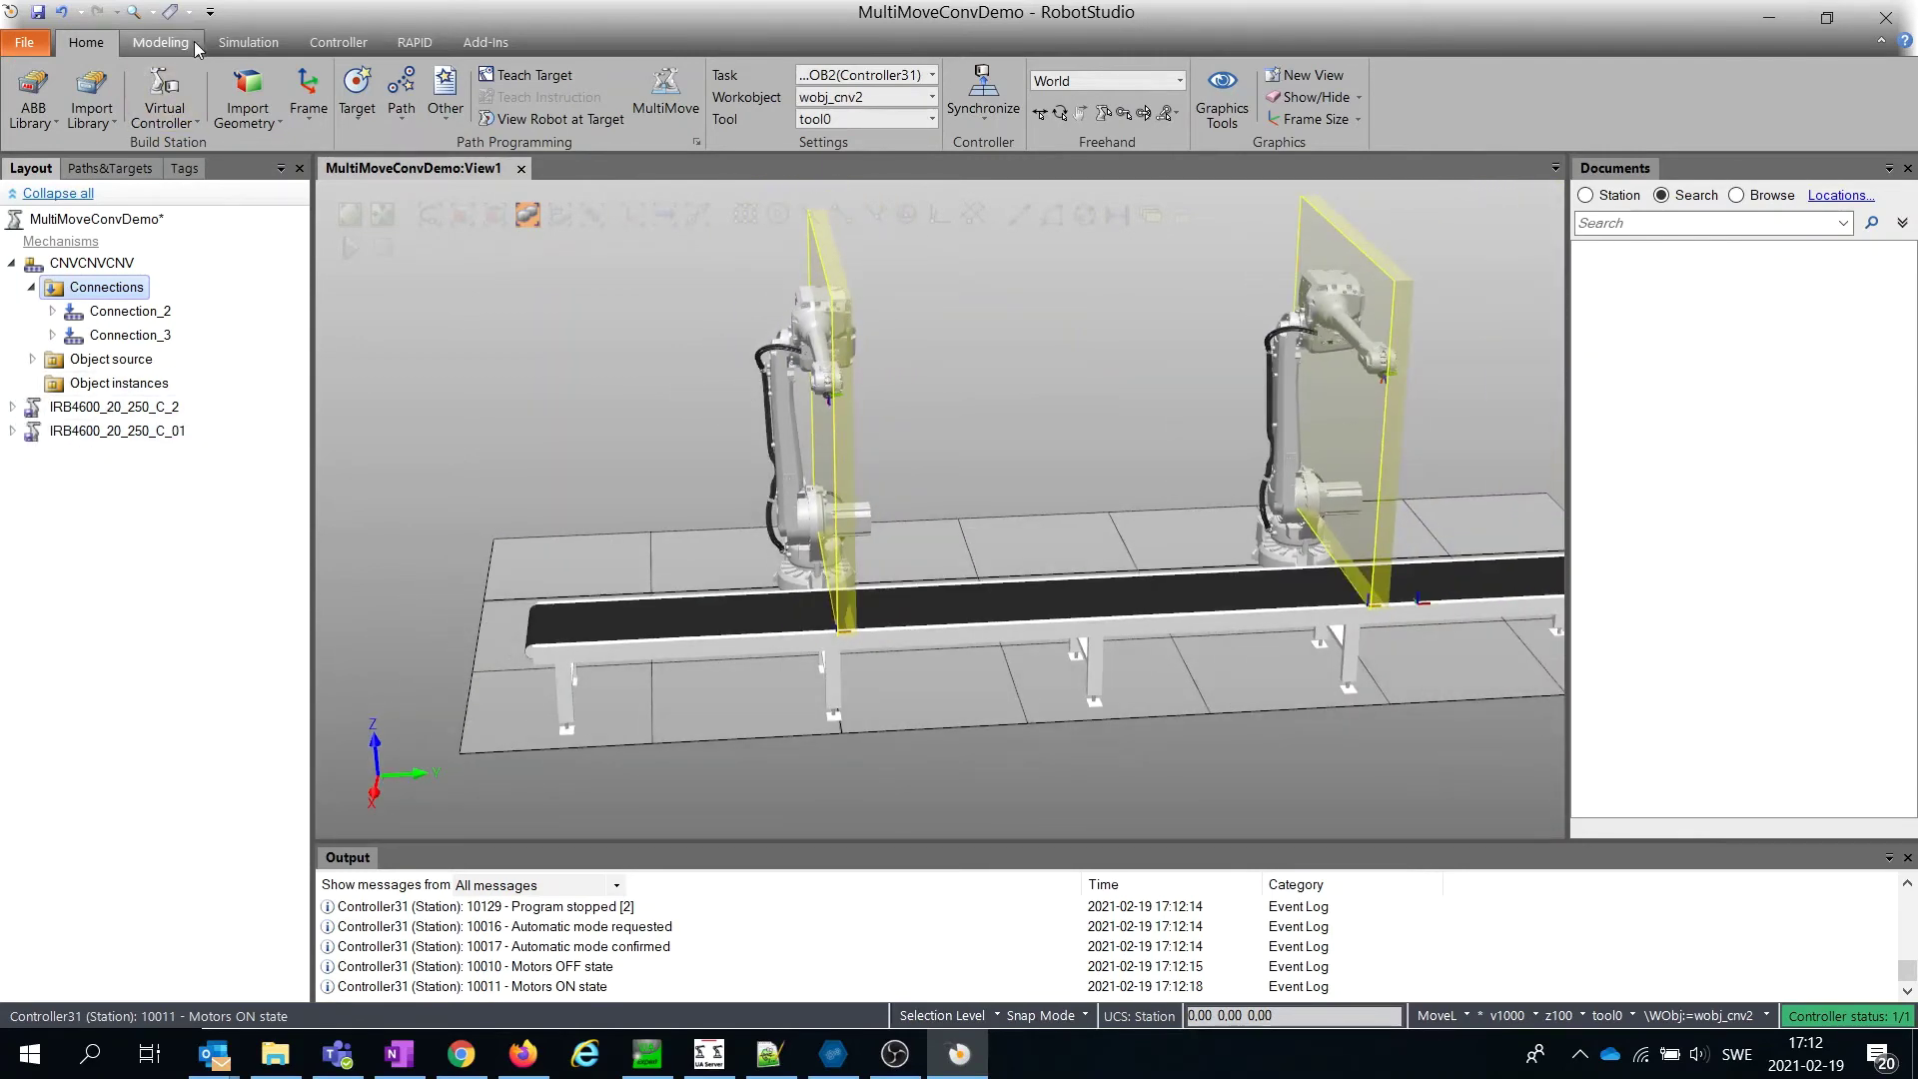
- Look through the ribbon tabs and come back to the Home programming tools
left_click(228, 45)
left_click(140, 166)
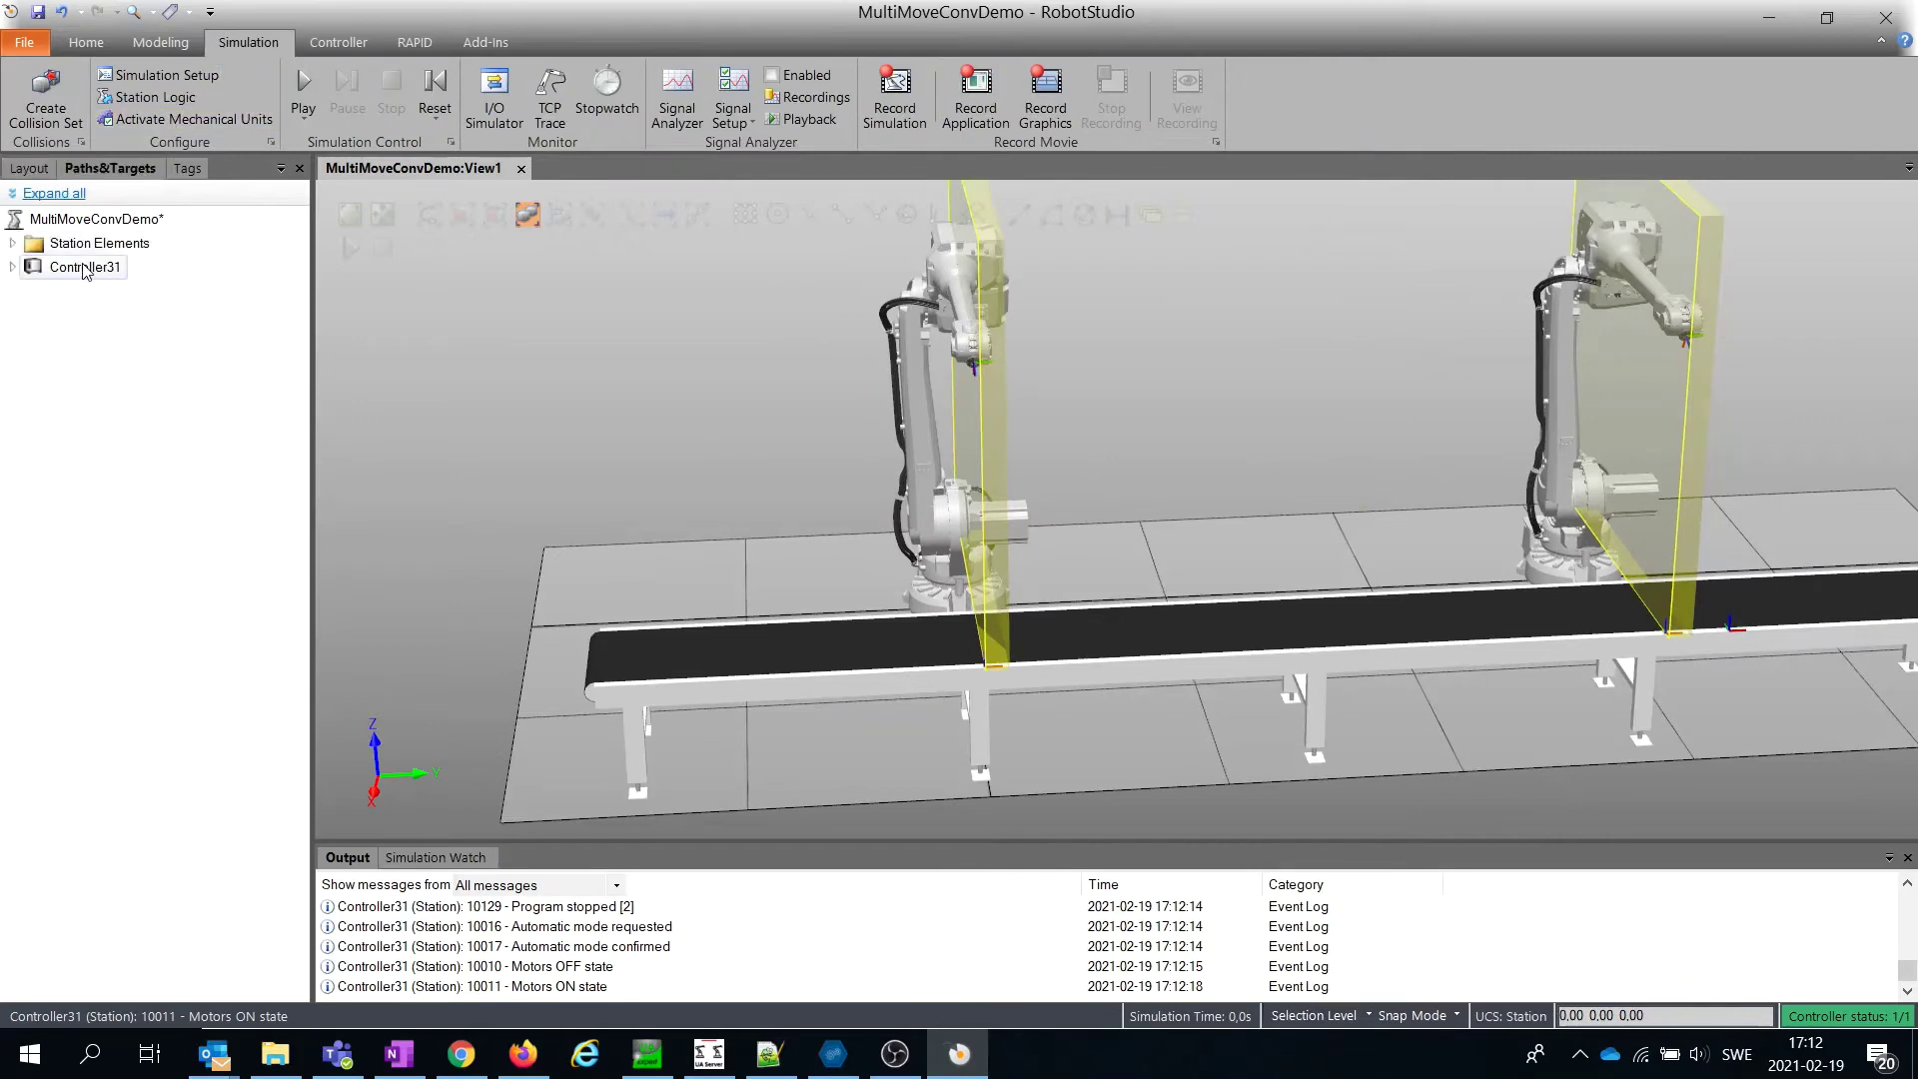
left_click(90, 45)
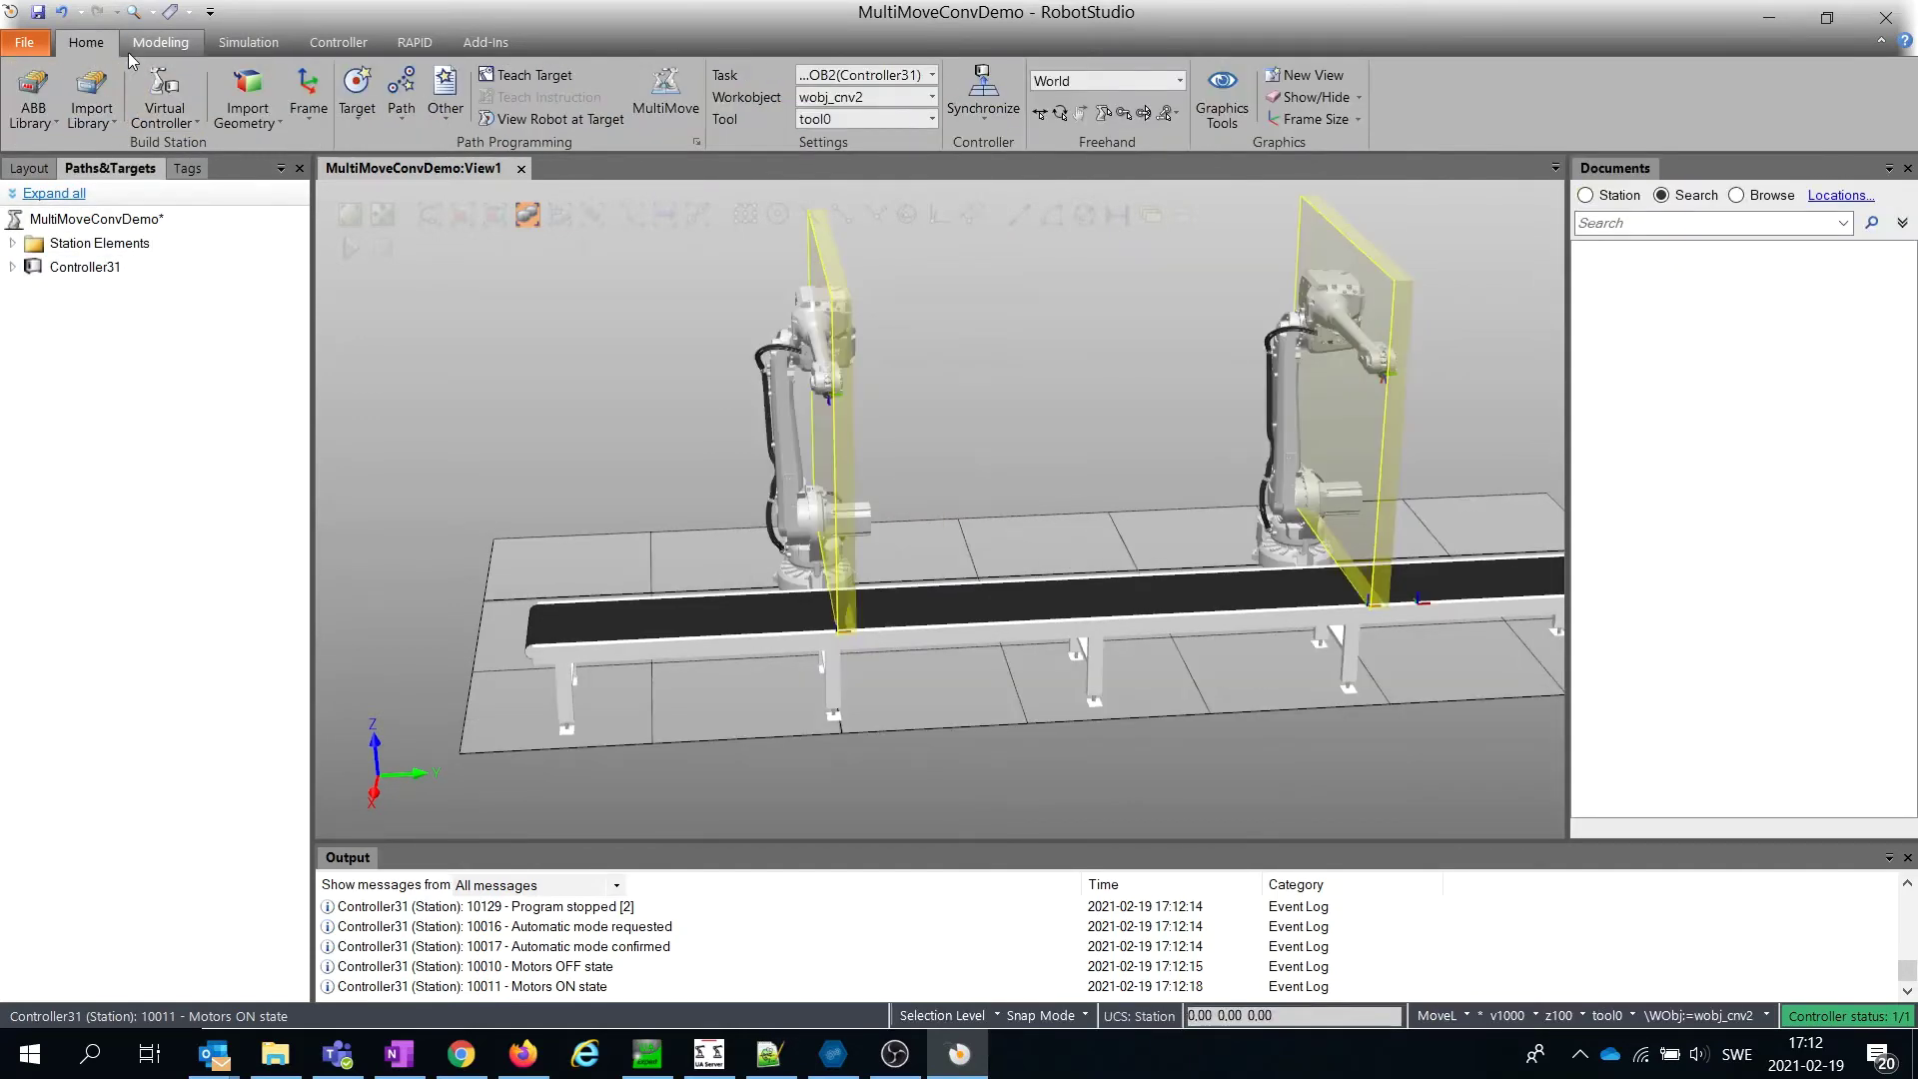
left_click(159, 42)
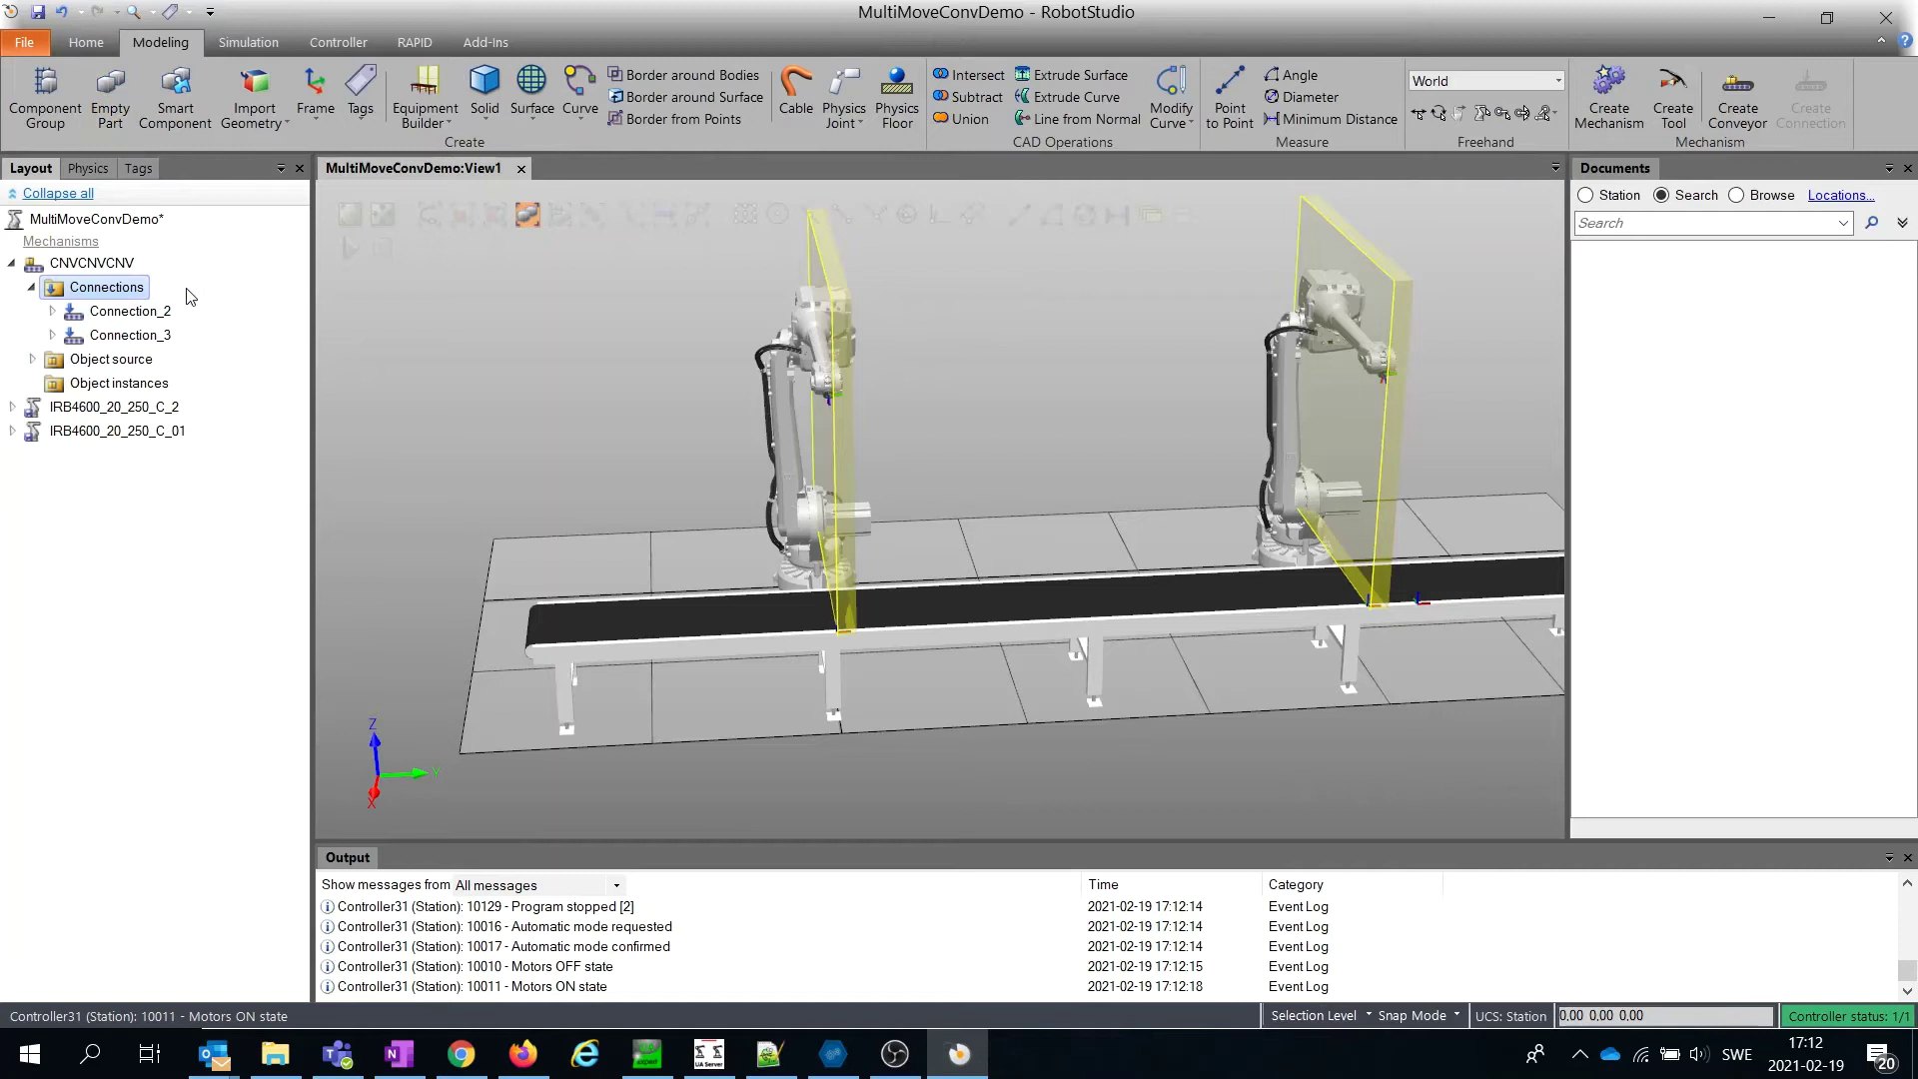
left_click(85, 43)
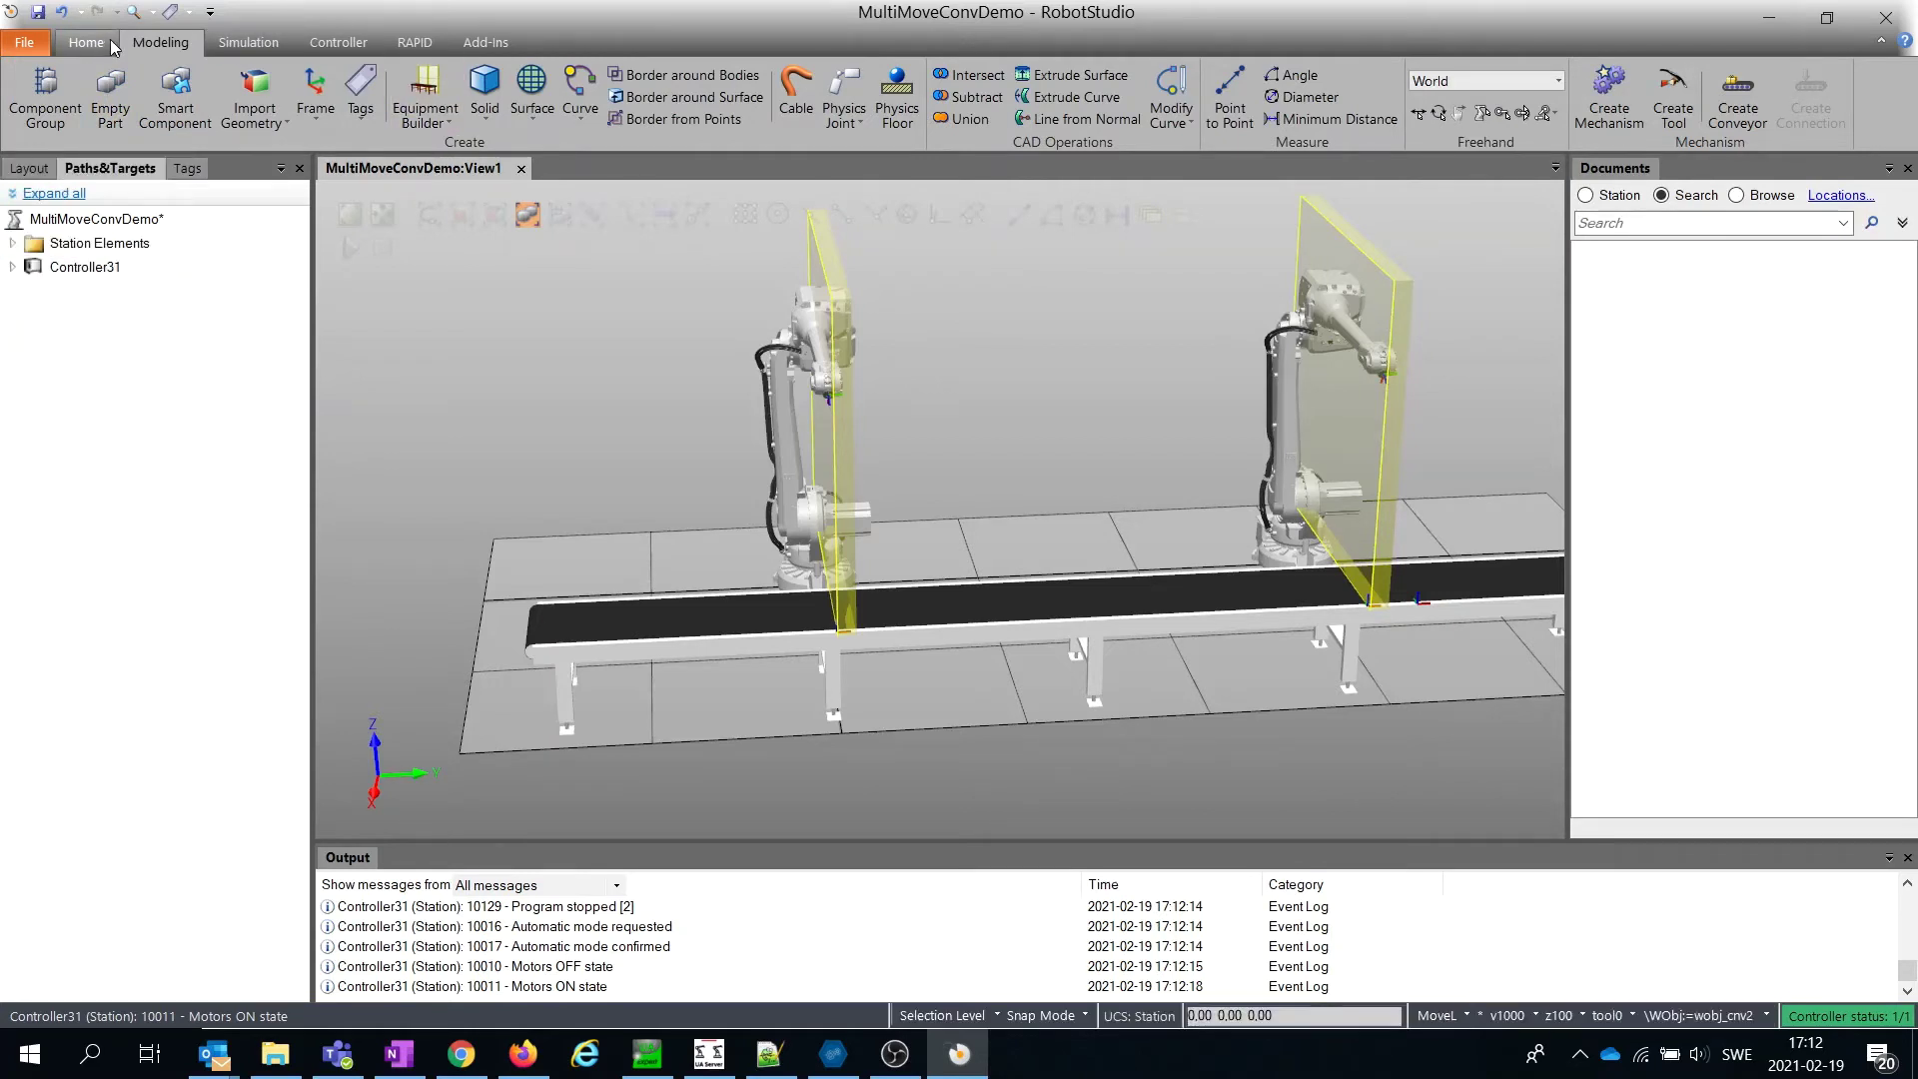
- With task T_ROB1 and workobject wobj0, teach Target_10 at the current robot pose
left_click(908, 75)
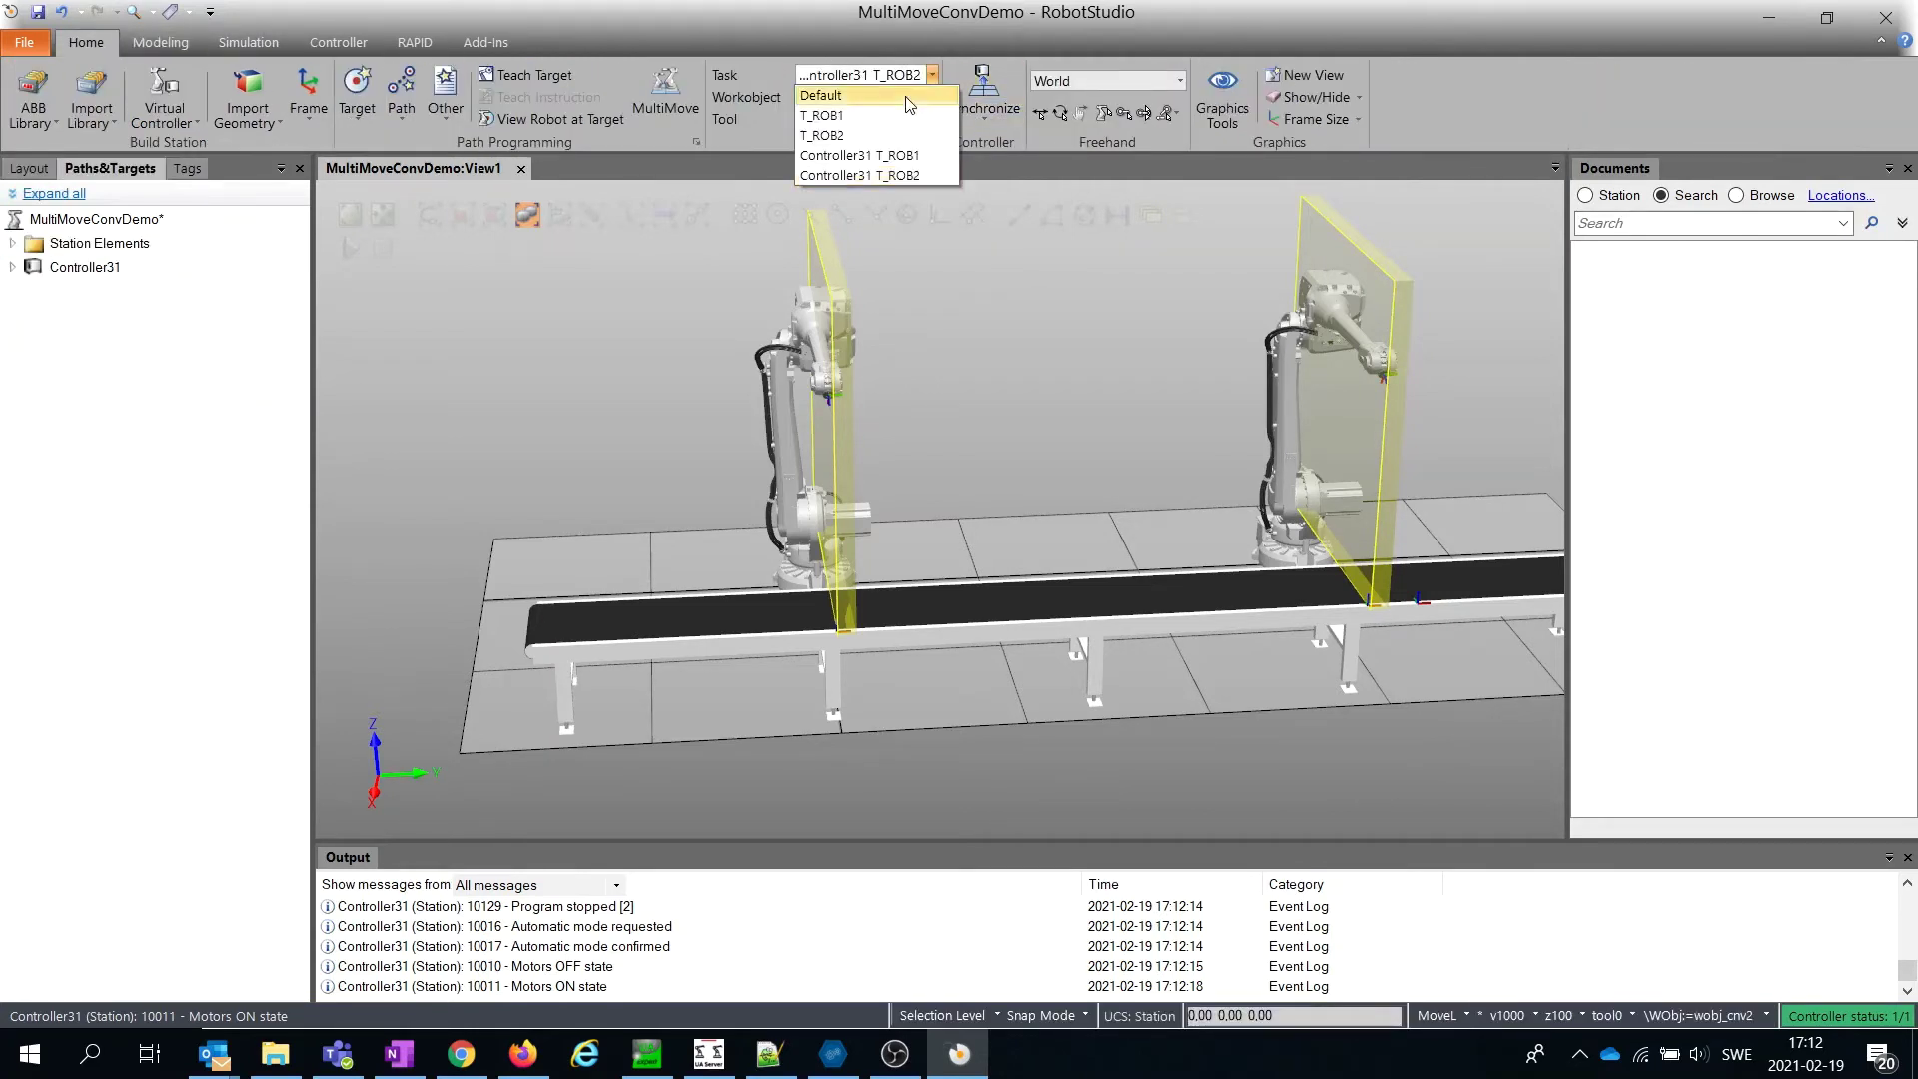
left_click(884, 156)
left_click(899, 97)
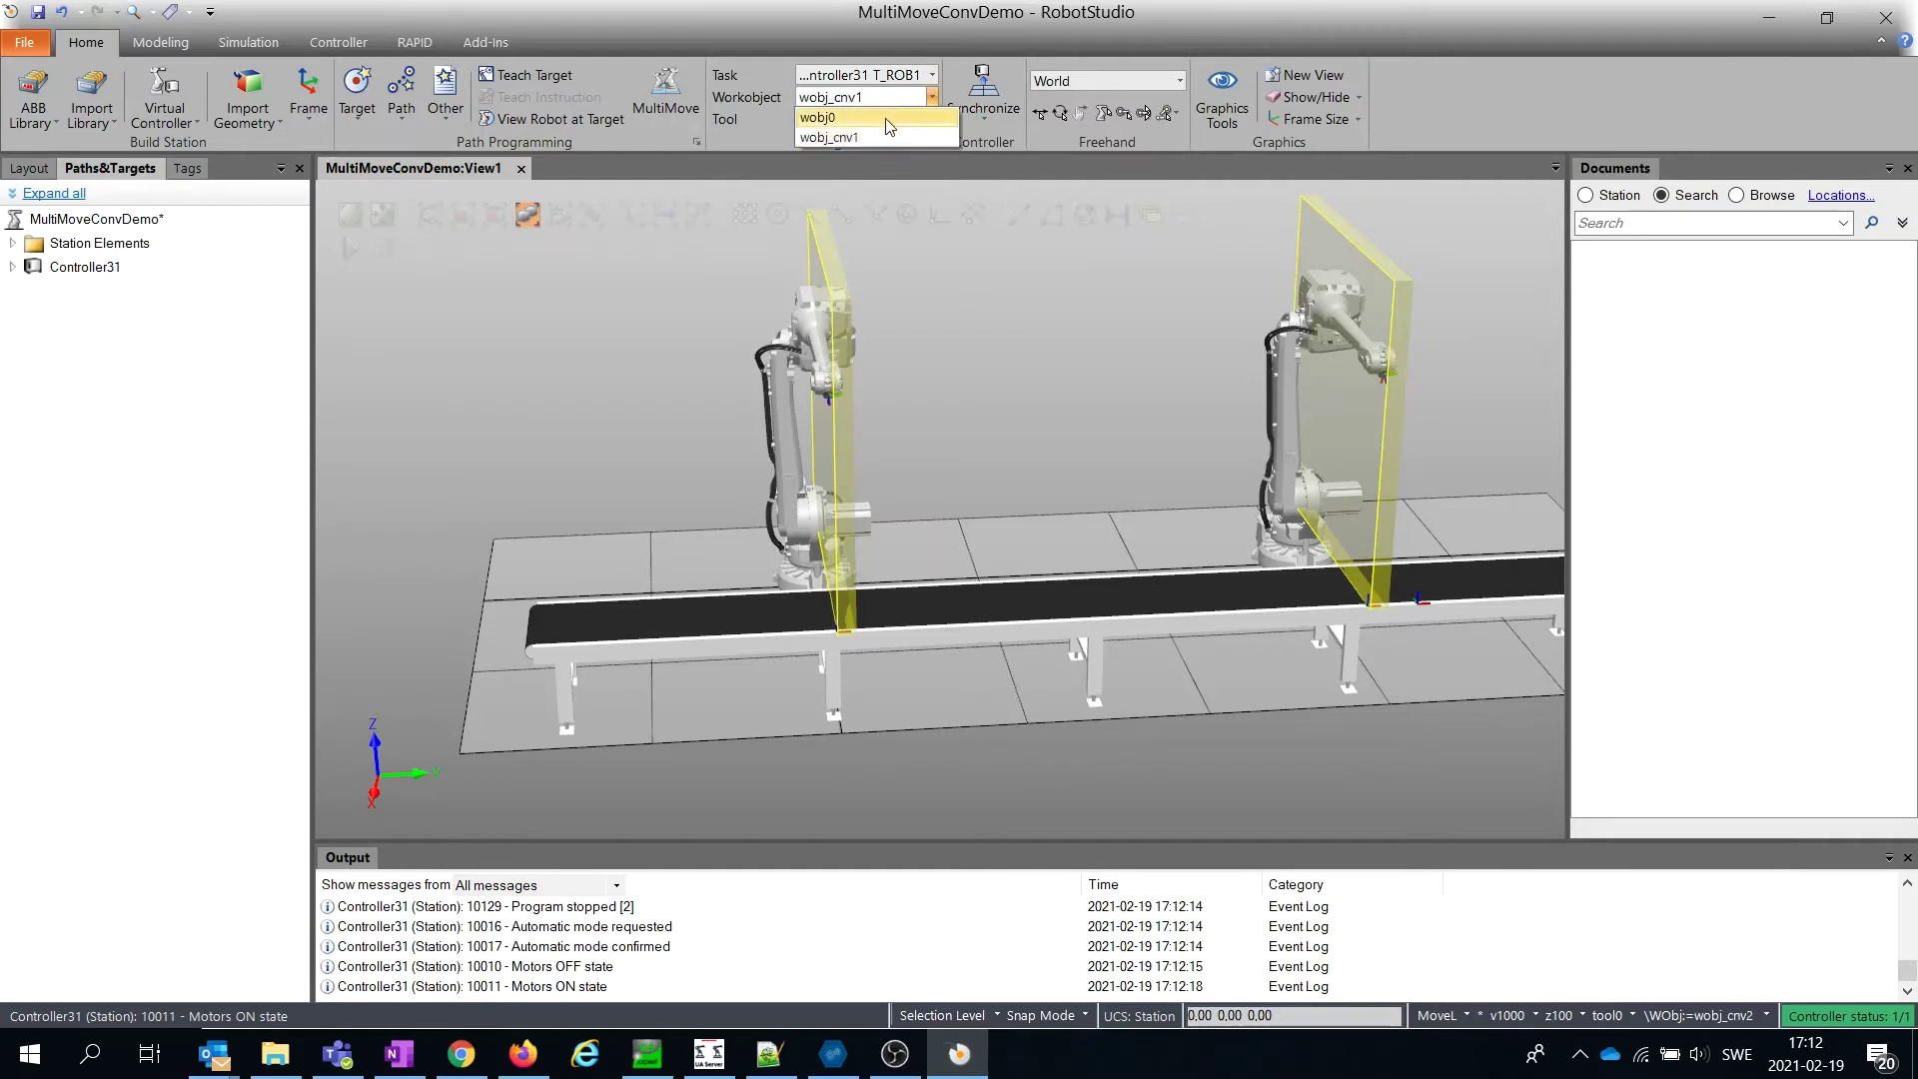
left_click(502, 86)
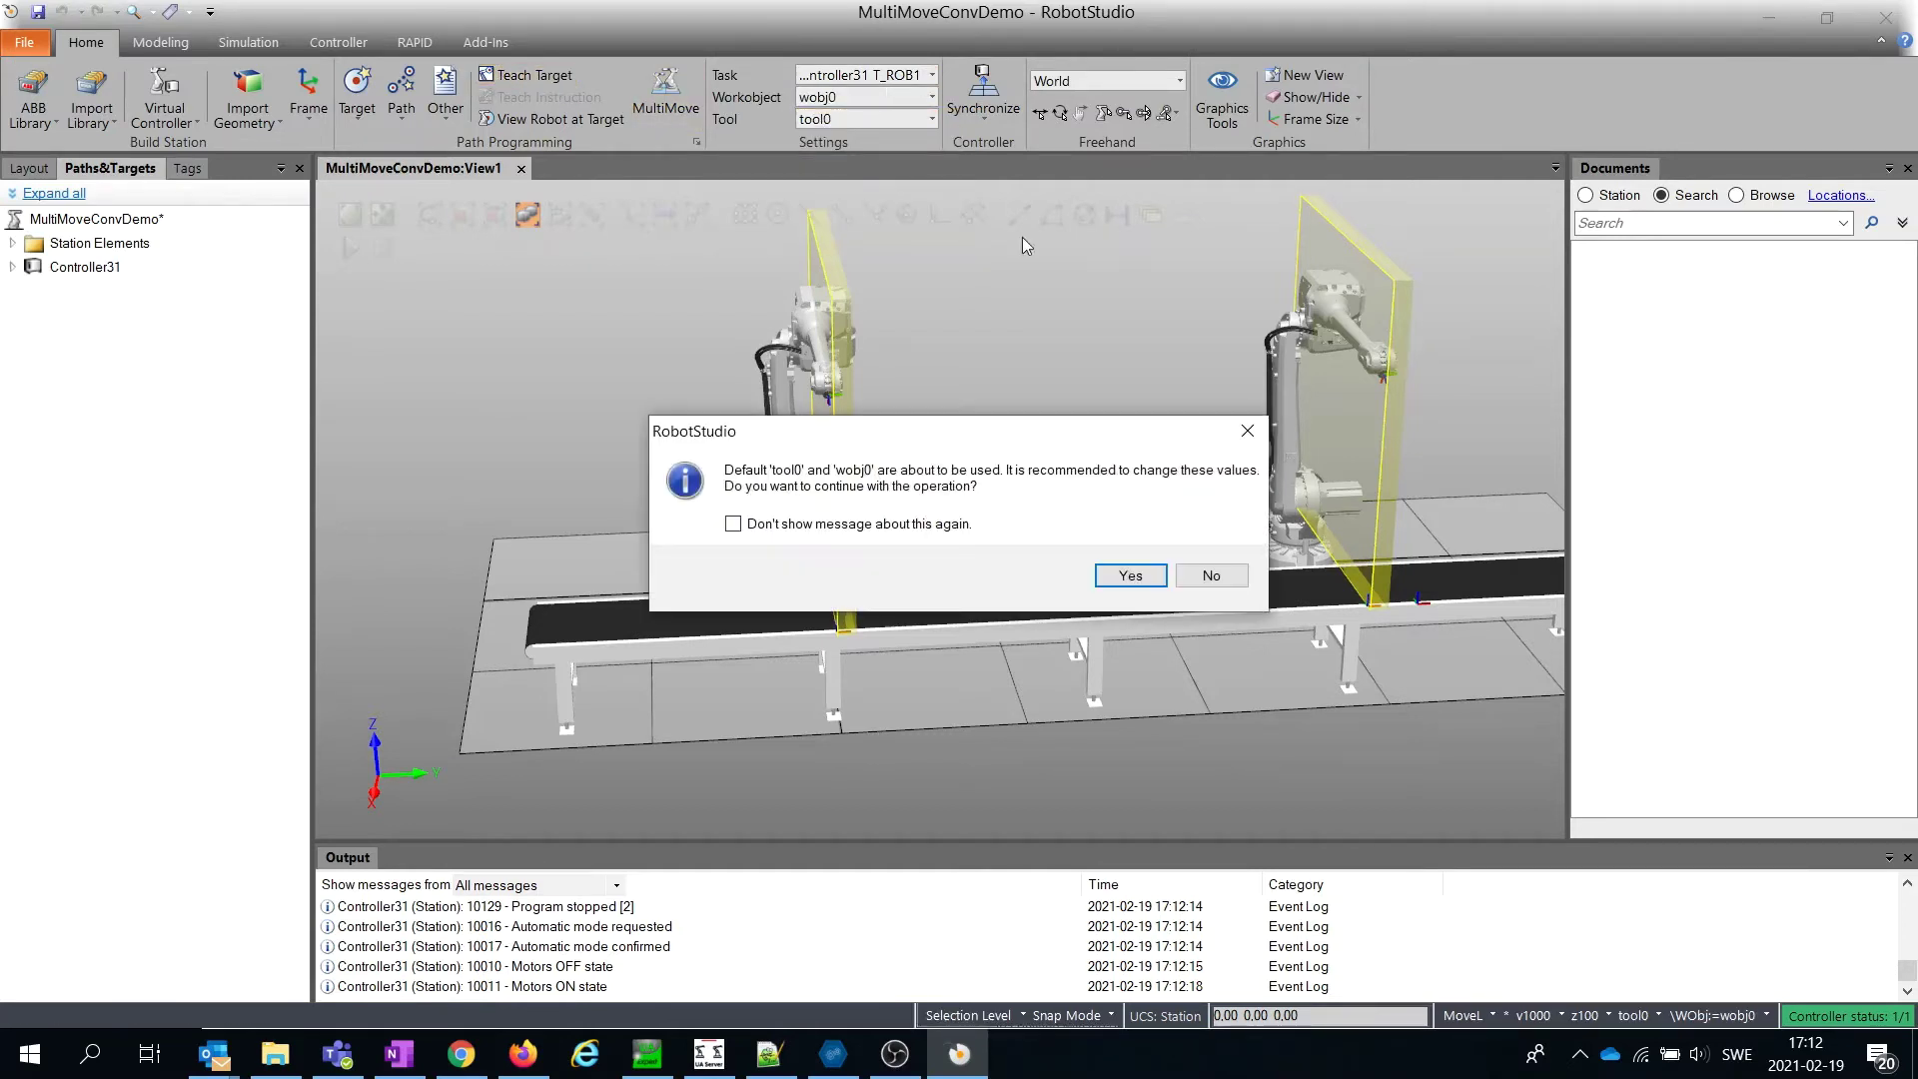
left_click(1132, 575)
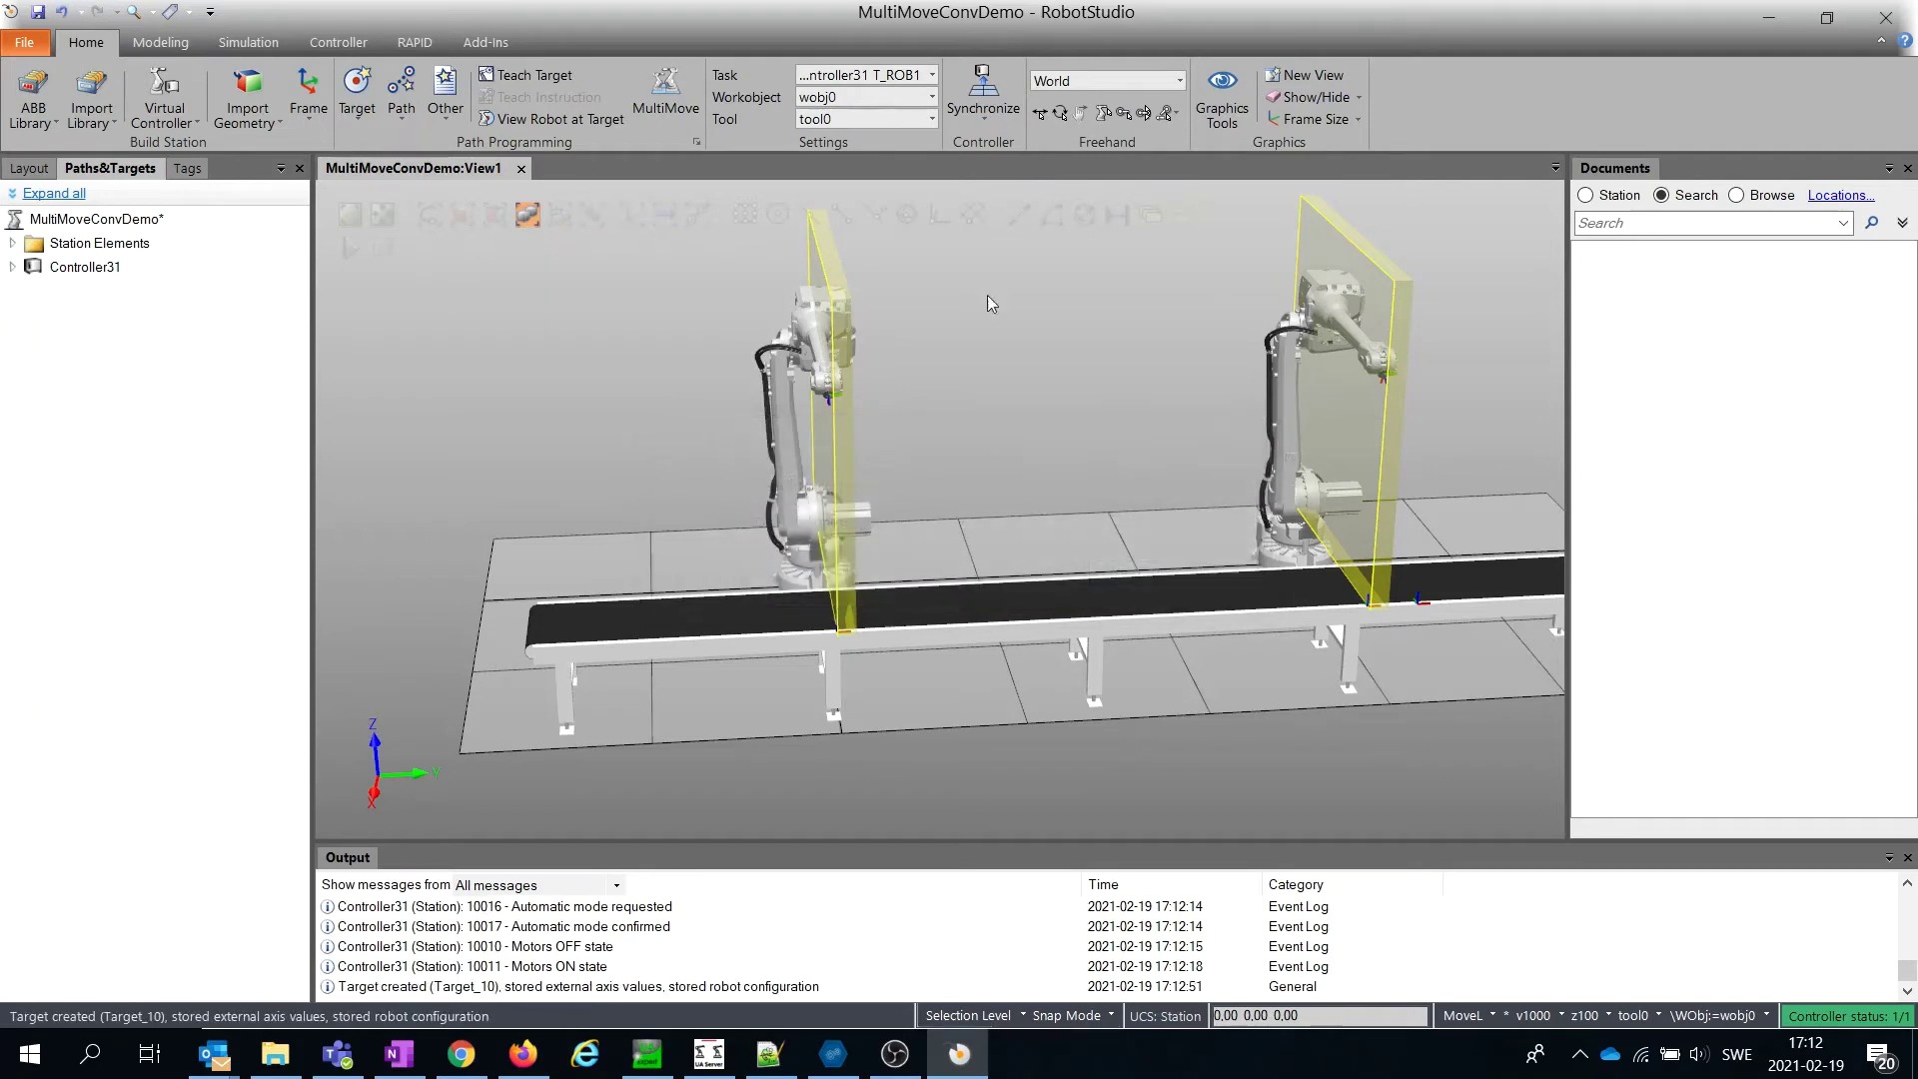
- Switch the task to T_ROB2 and teach its Target_10 with tool0 and wobj0
left_click(899, 75)
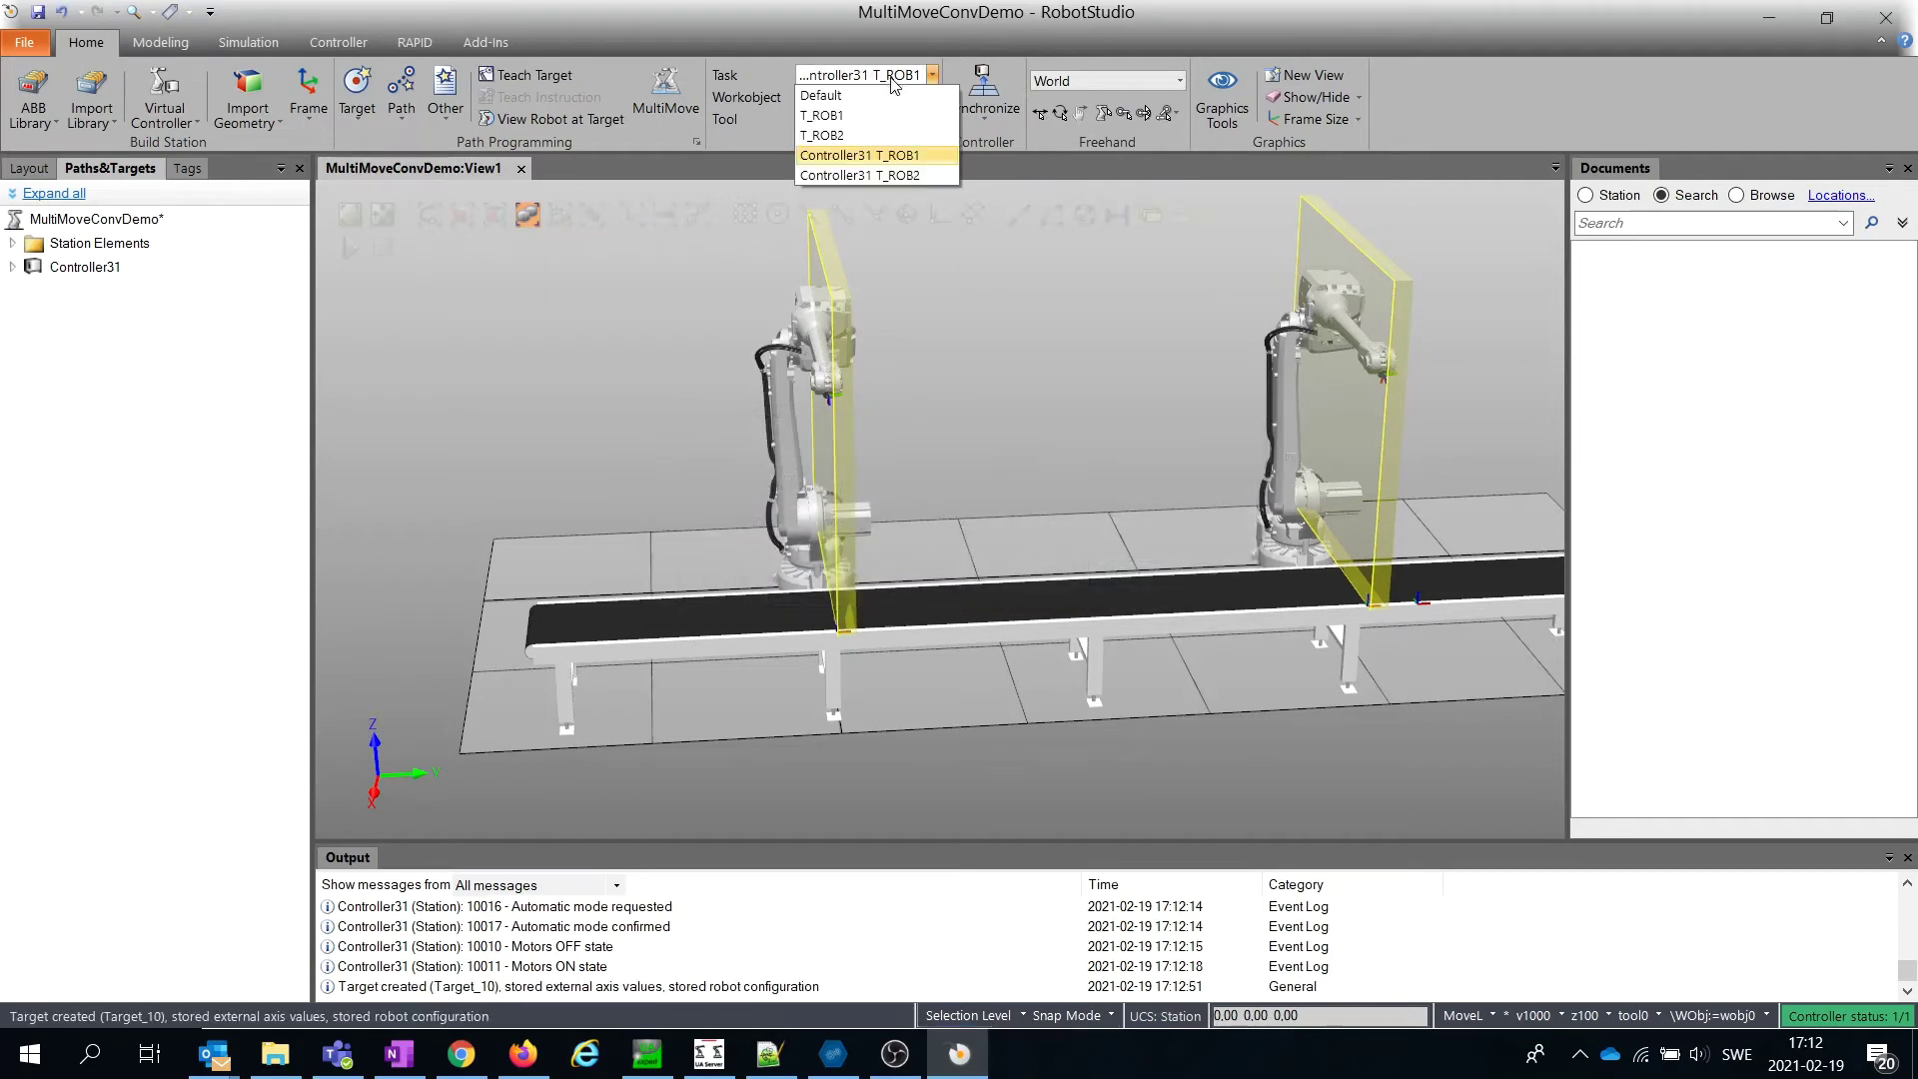
left_click(881, 175)
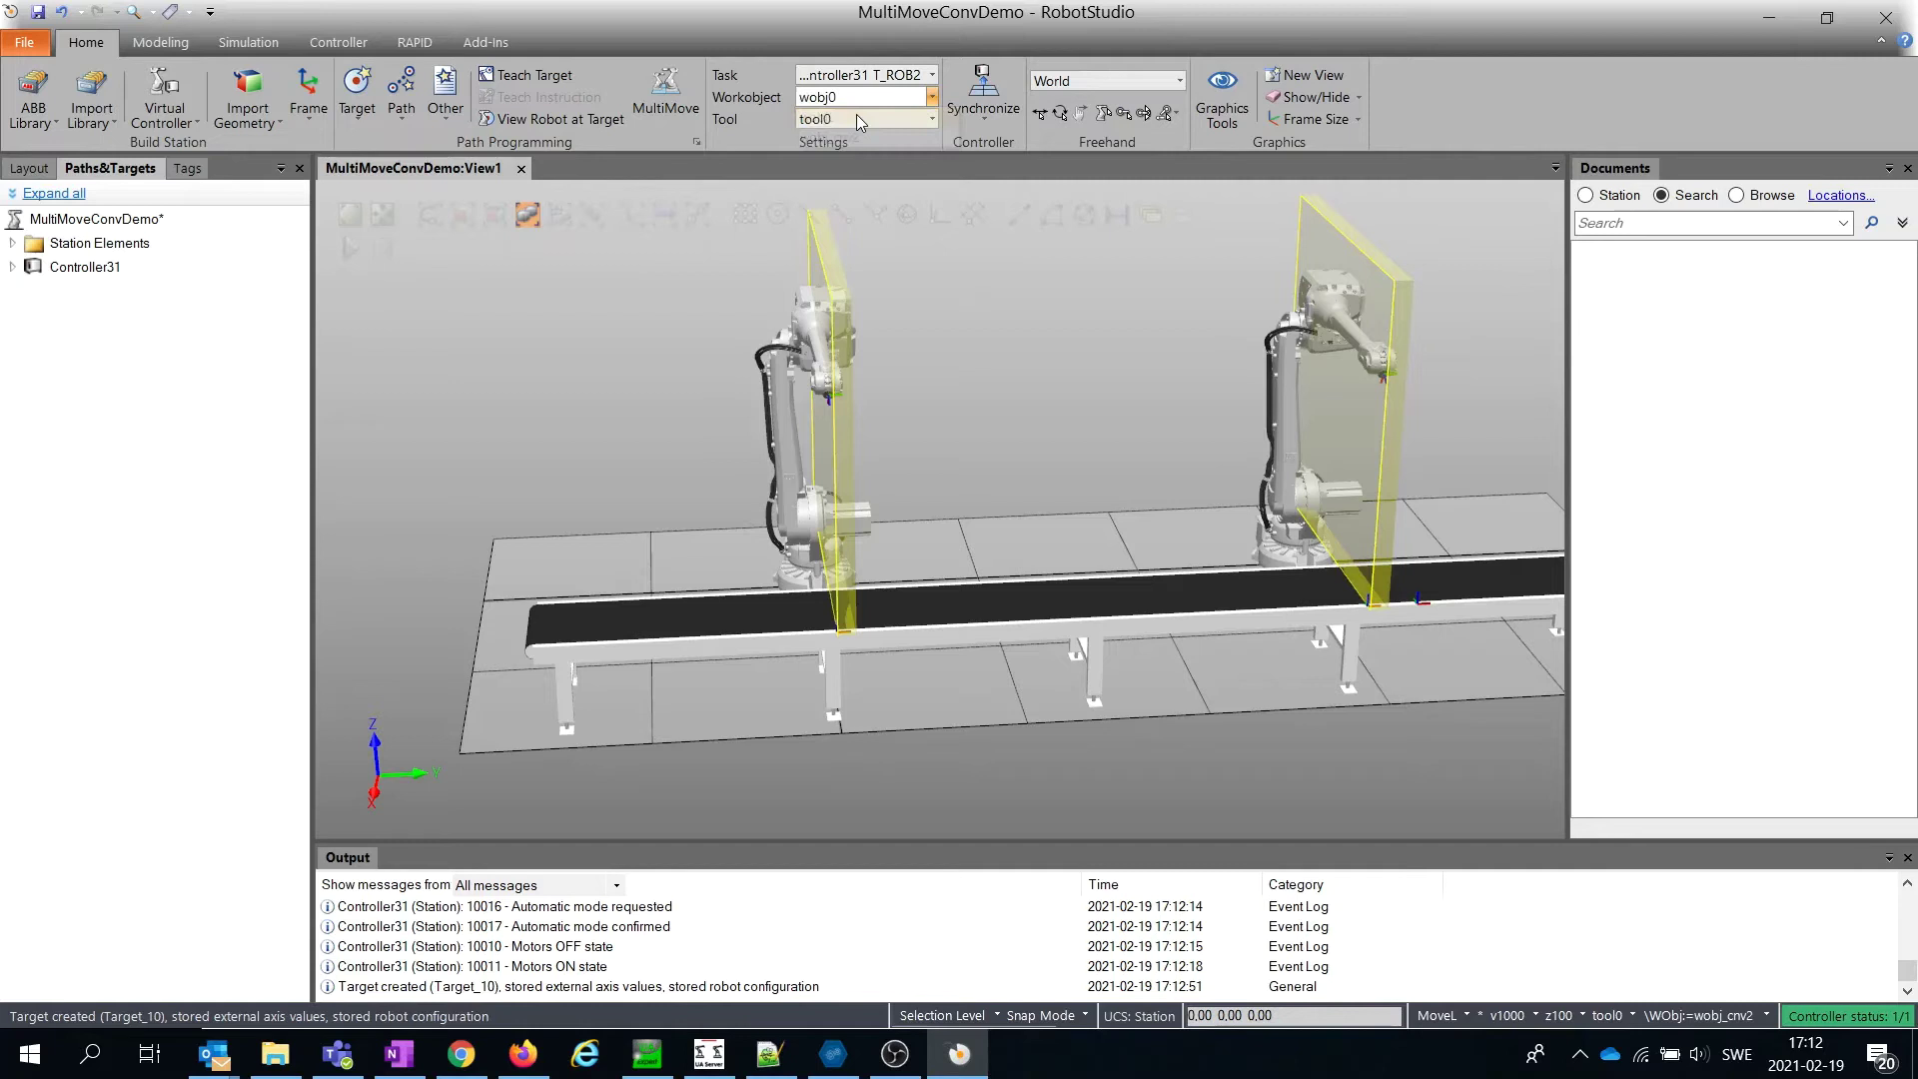
left_click(527, 79)
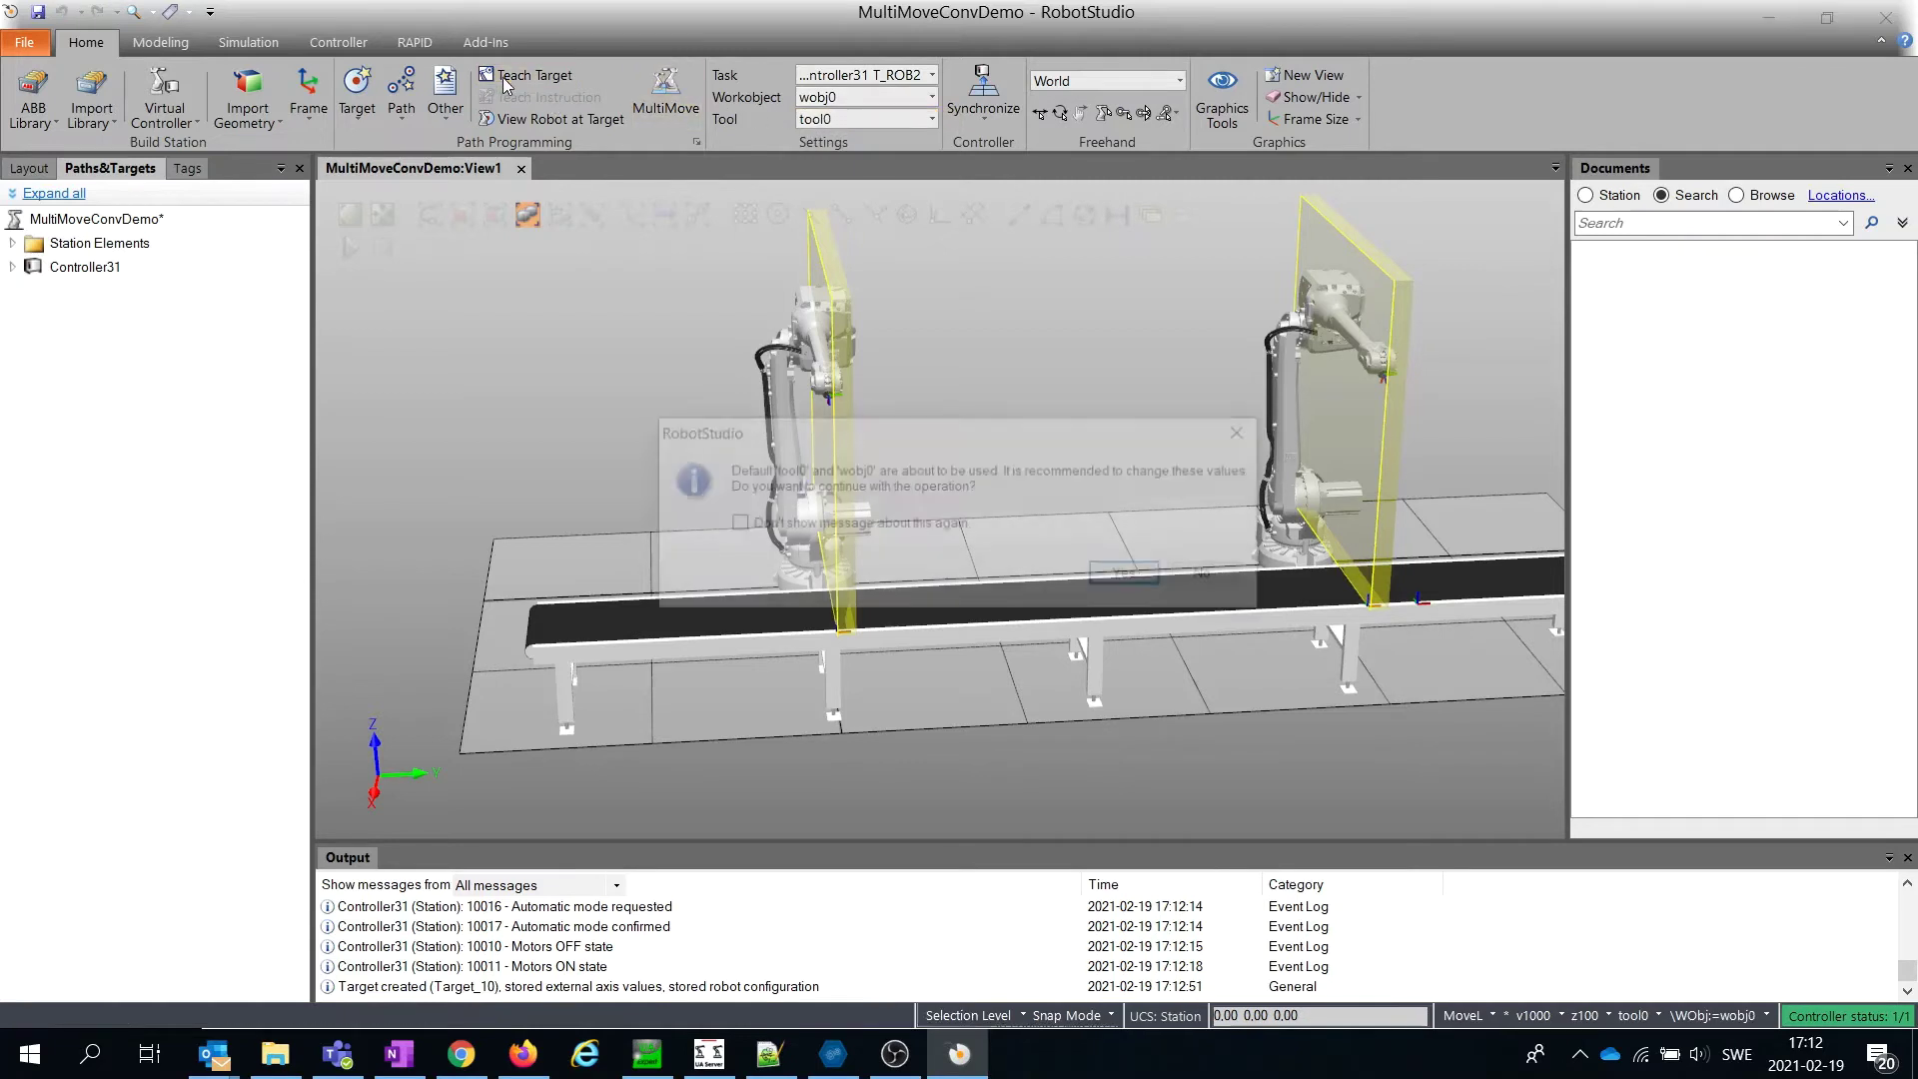
left_click(1131, 575)
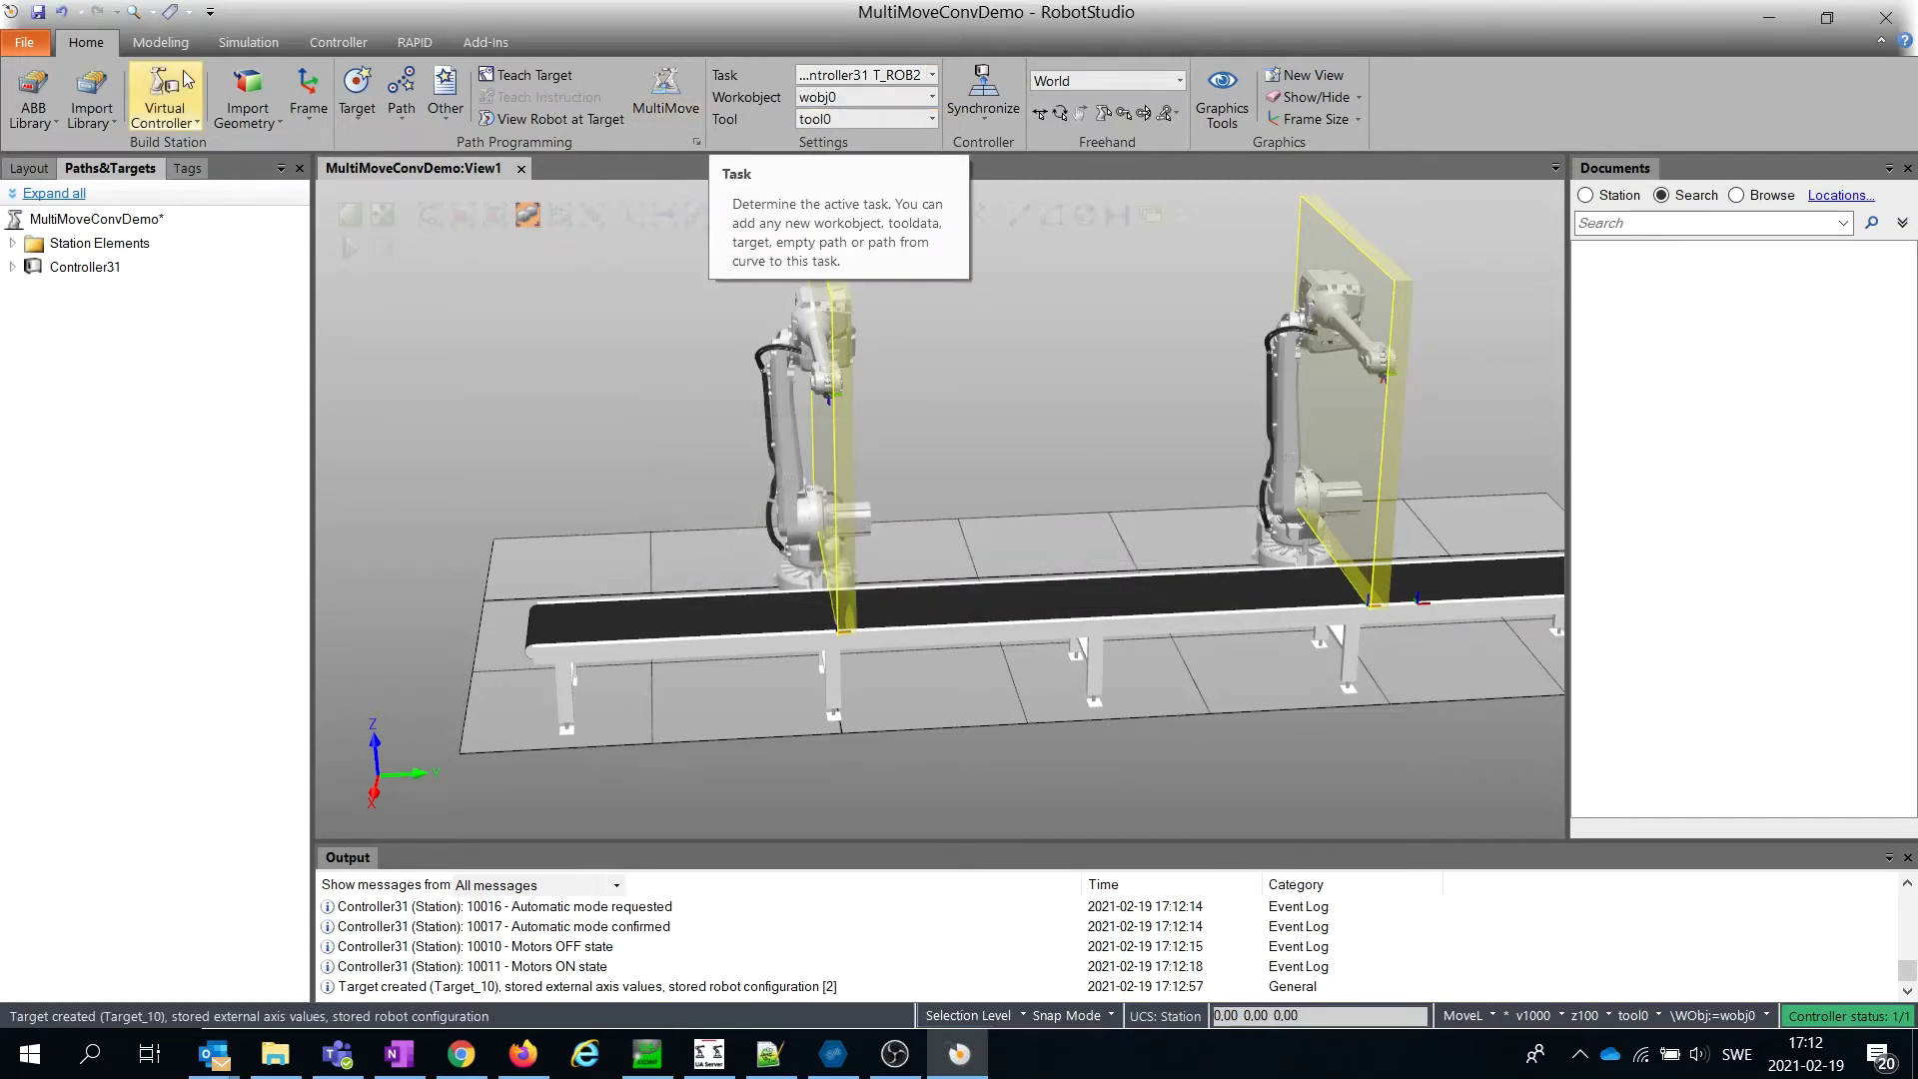
left_click(30, 169)
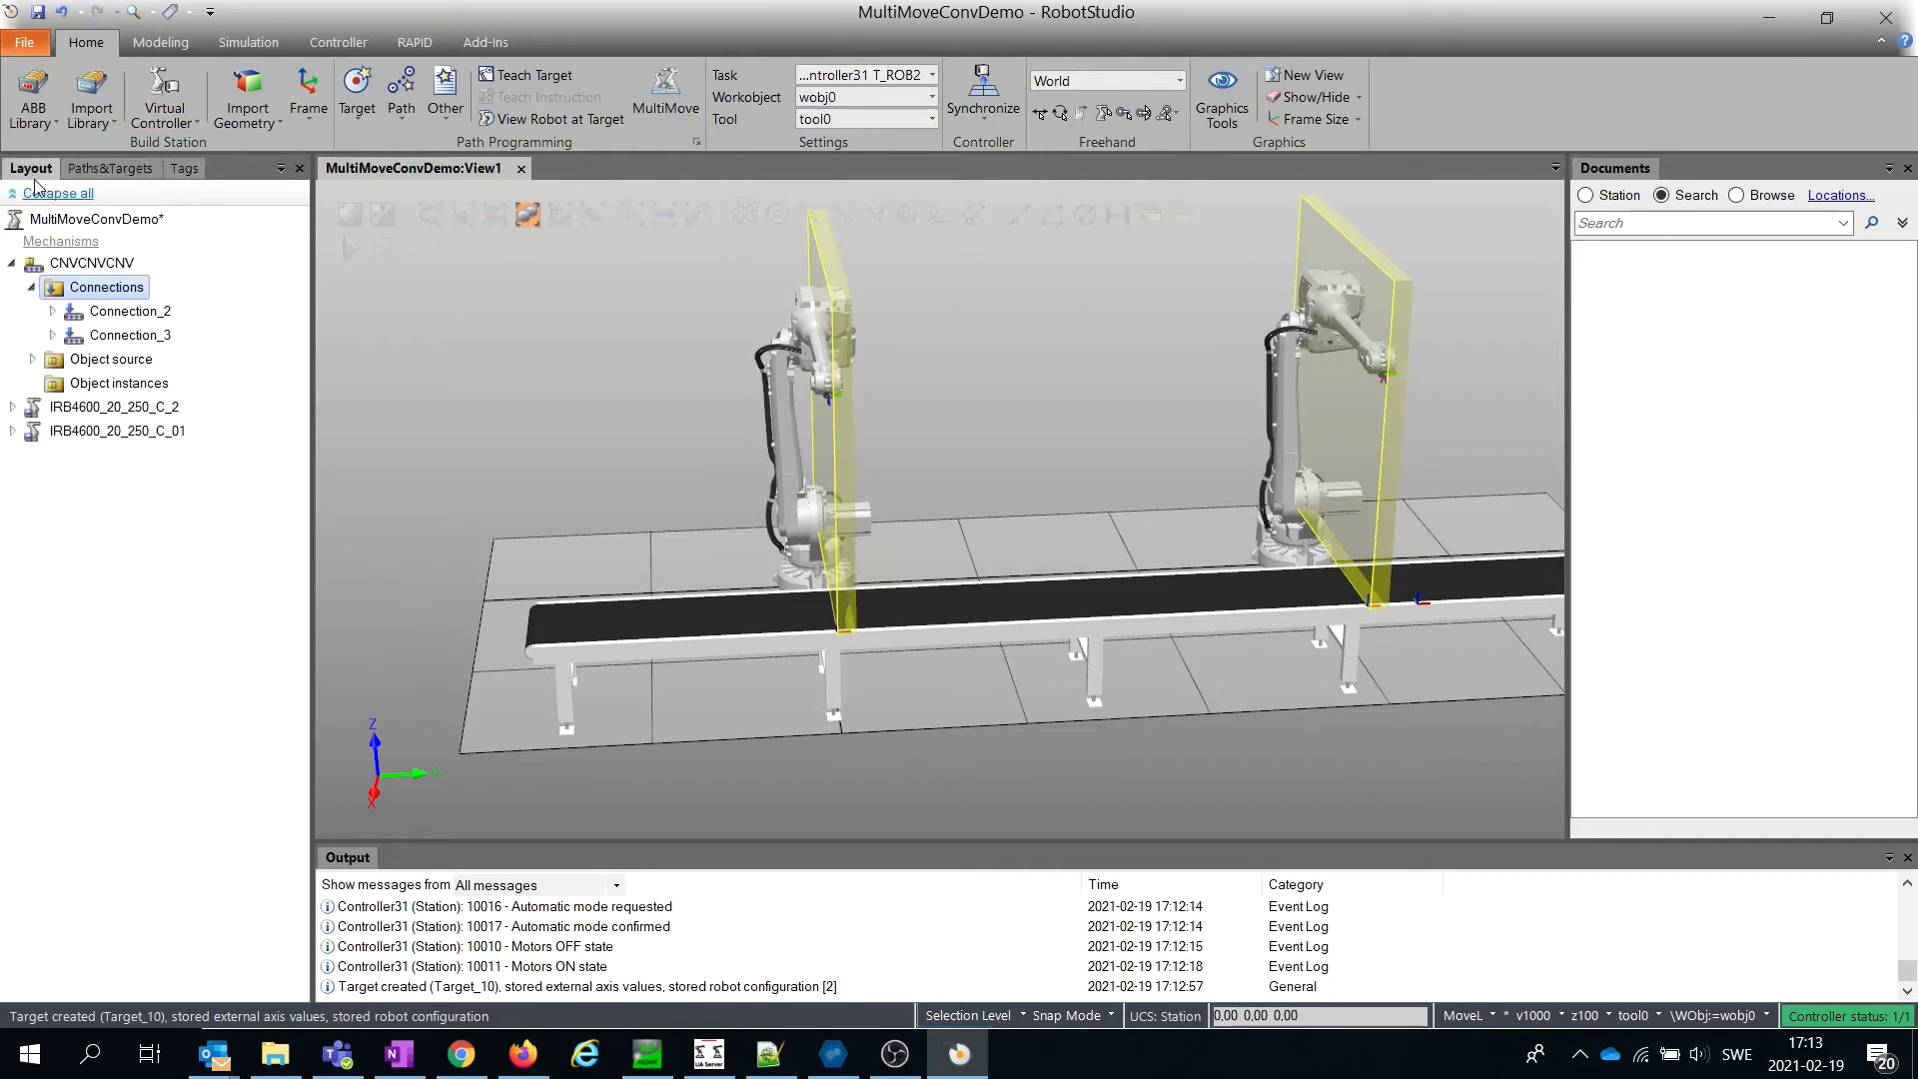
- Expand the connection workobjects and the Object source to reveal Part_1
left_click(53, 310)
left_click(53, 310)
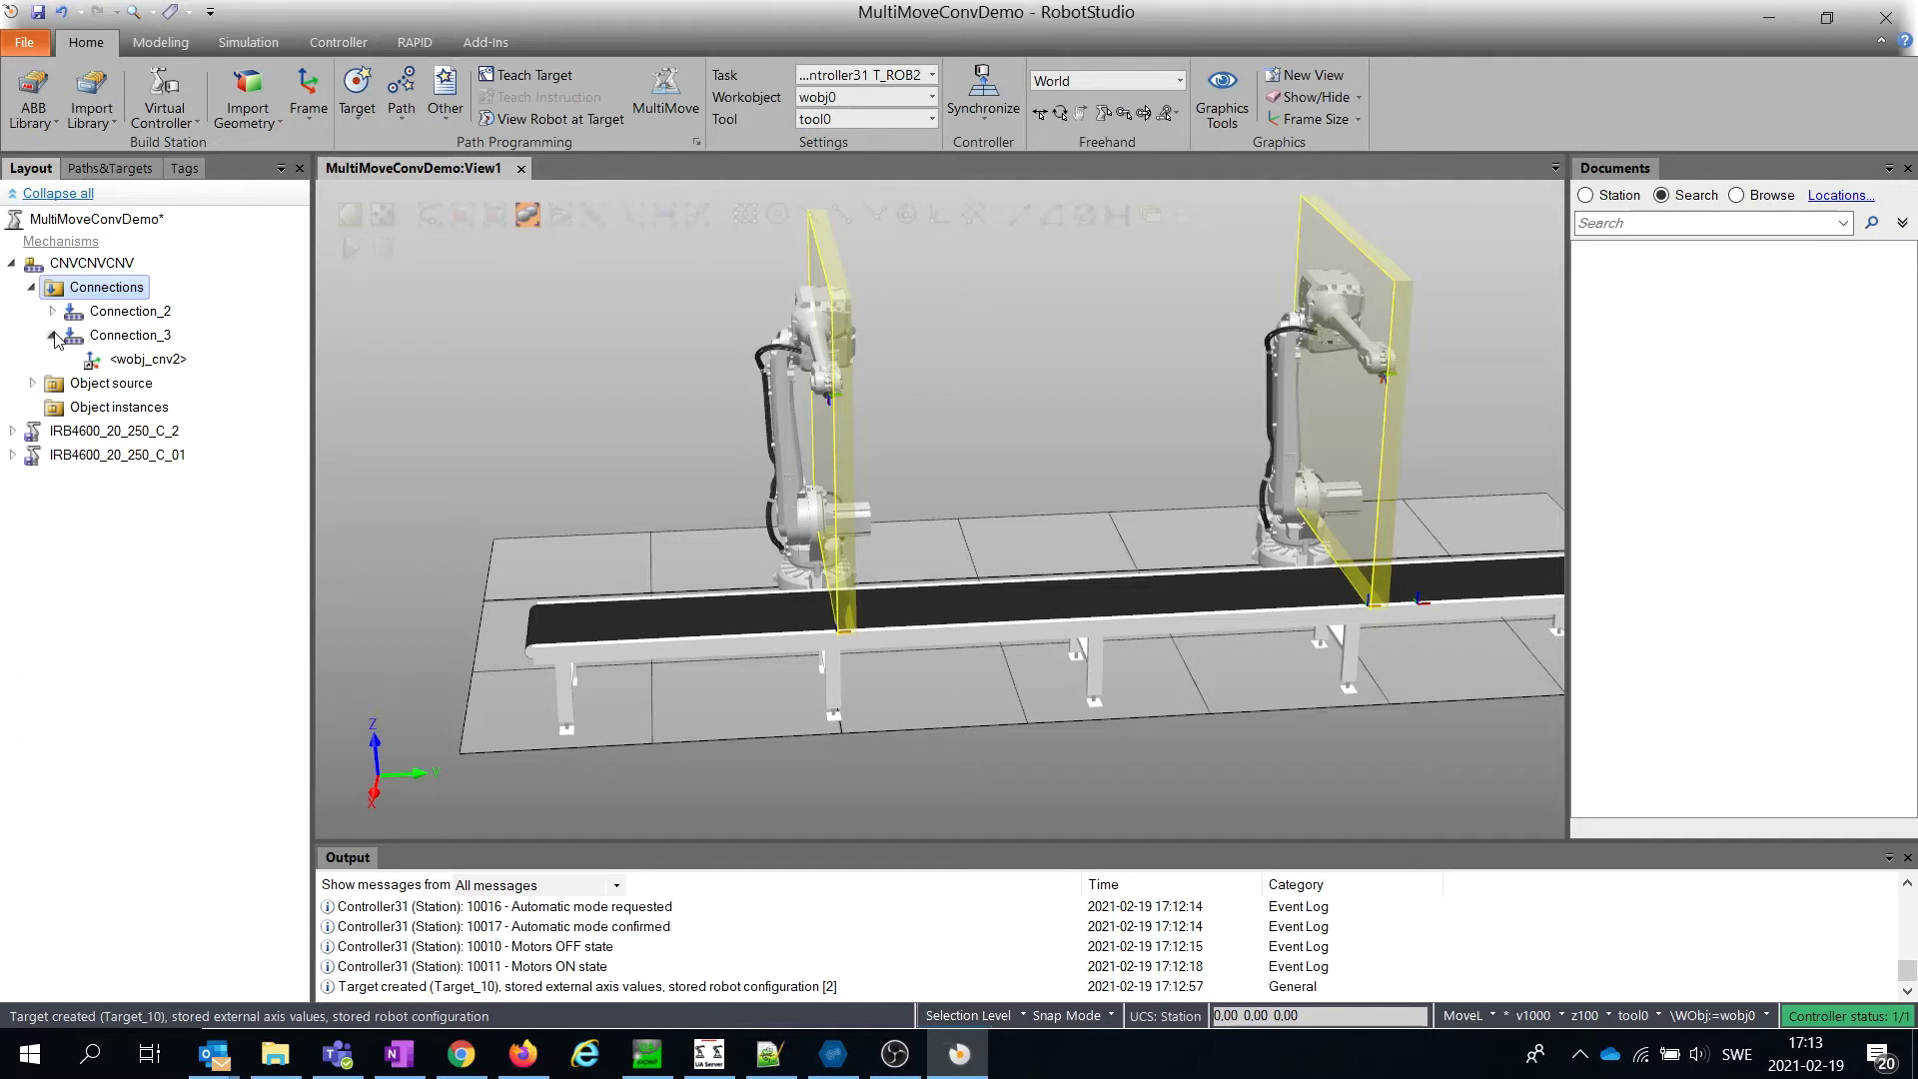
left_click(53, 335)
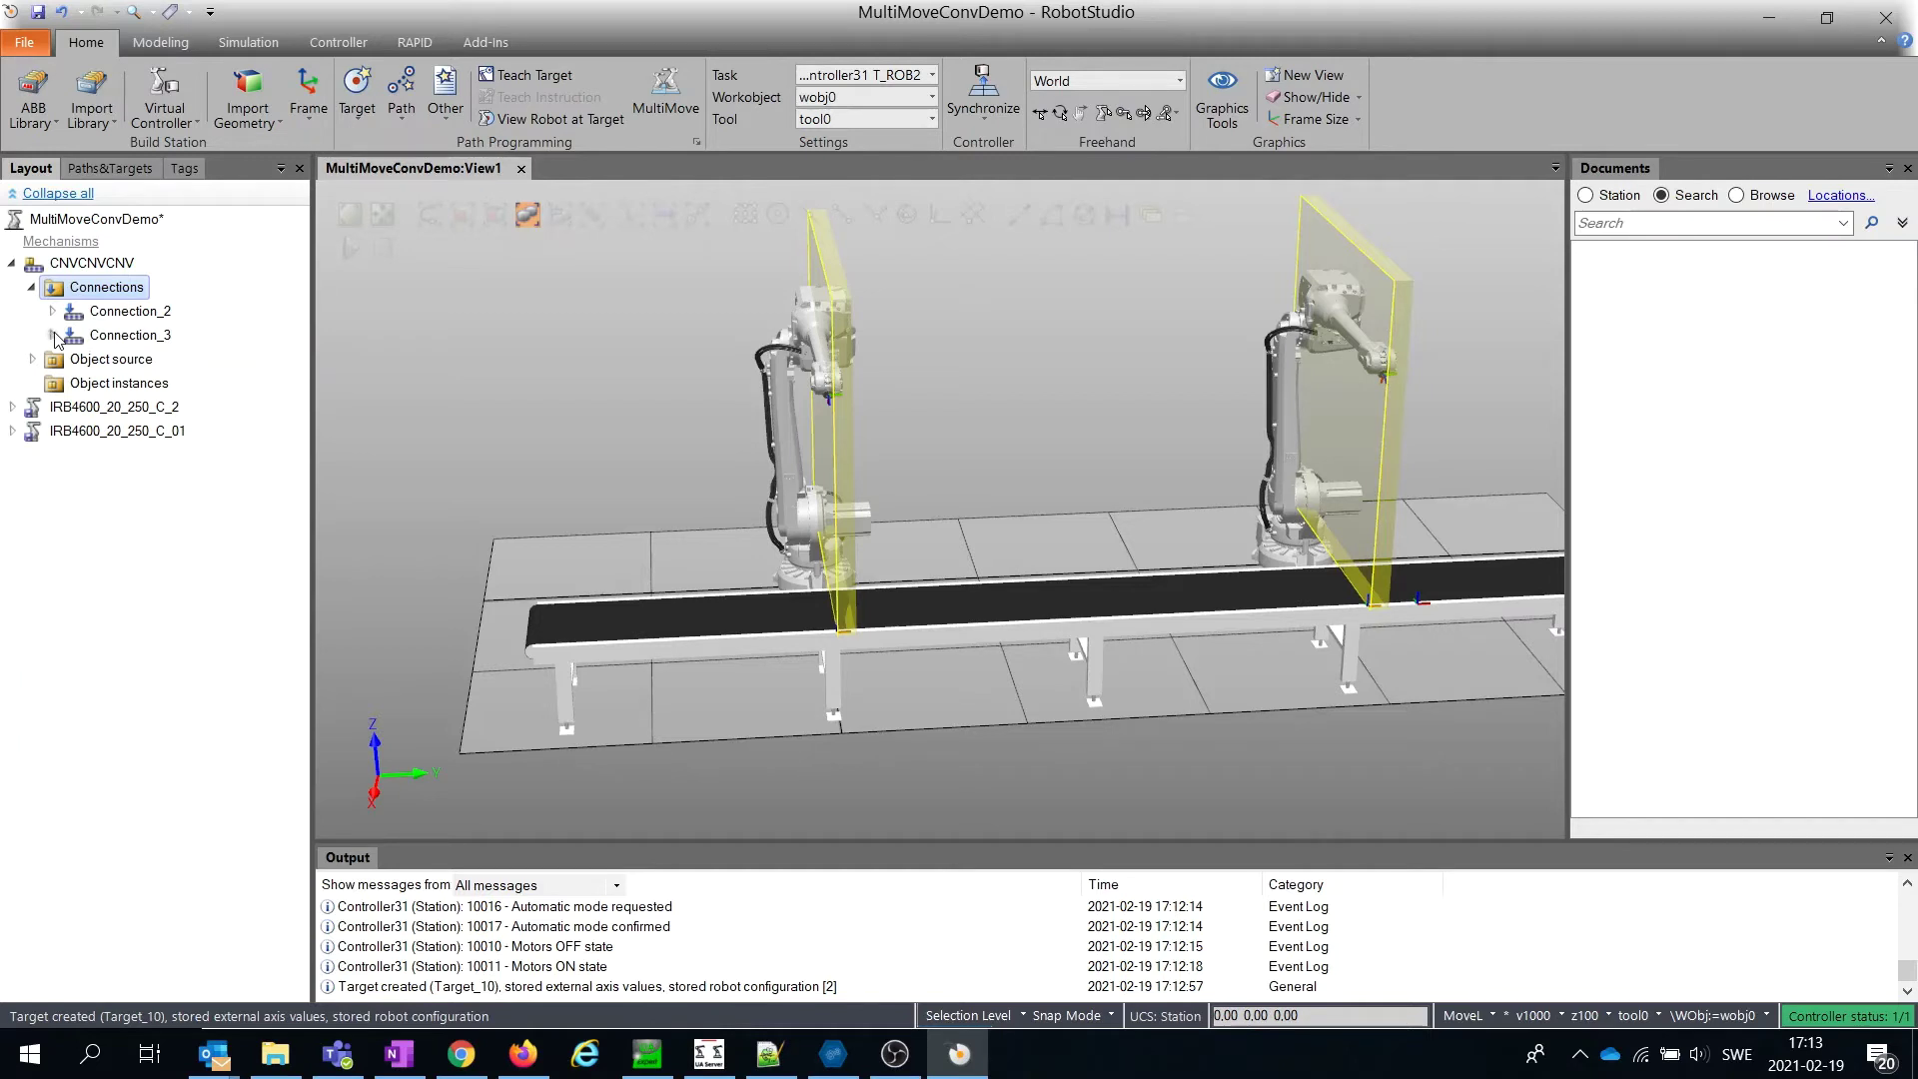
left_click(33, 359)
right_click(79, 386)
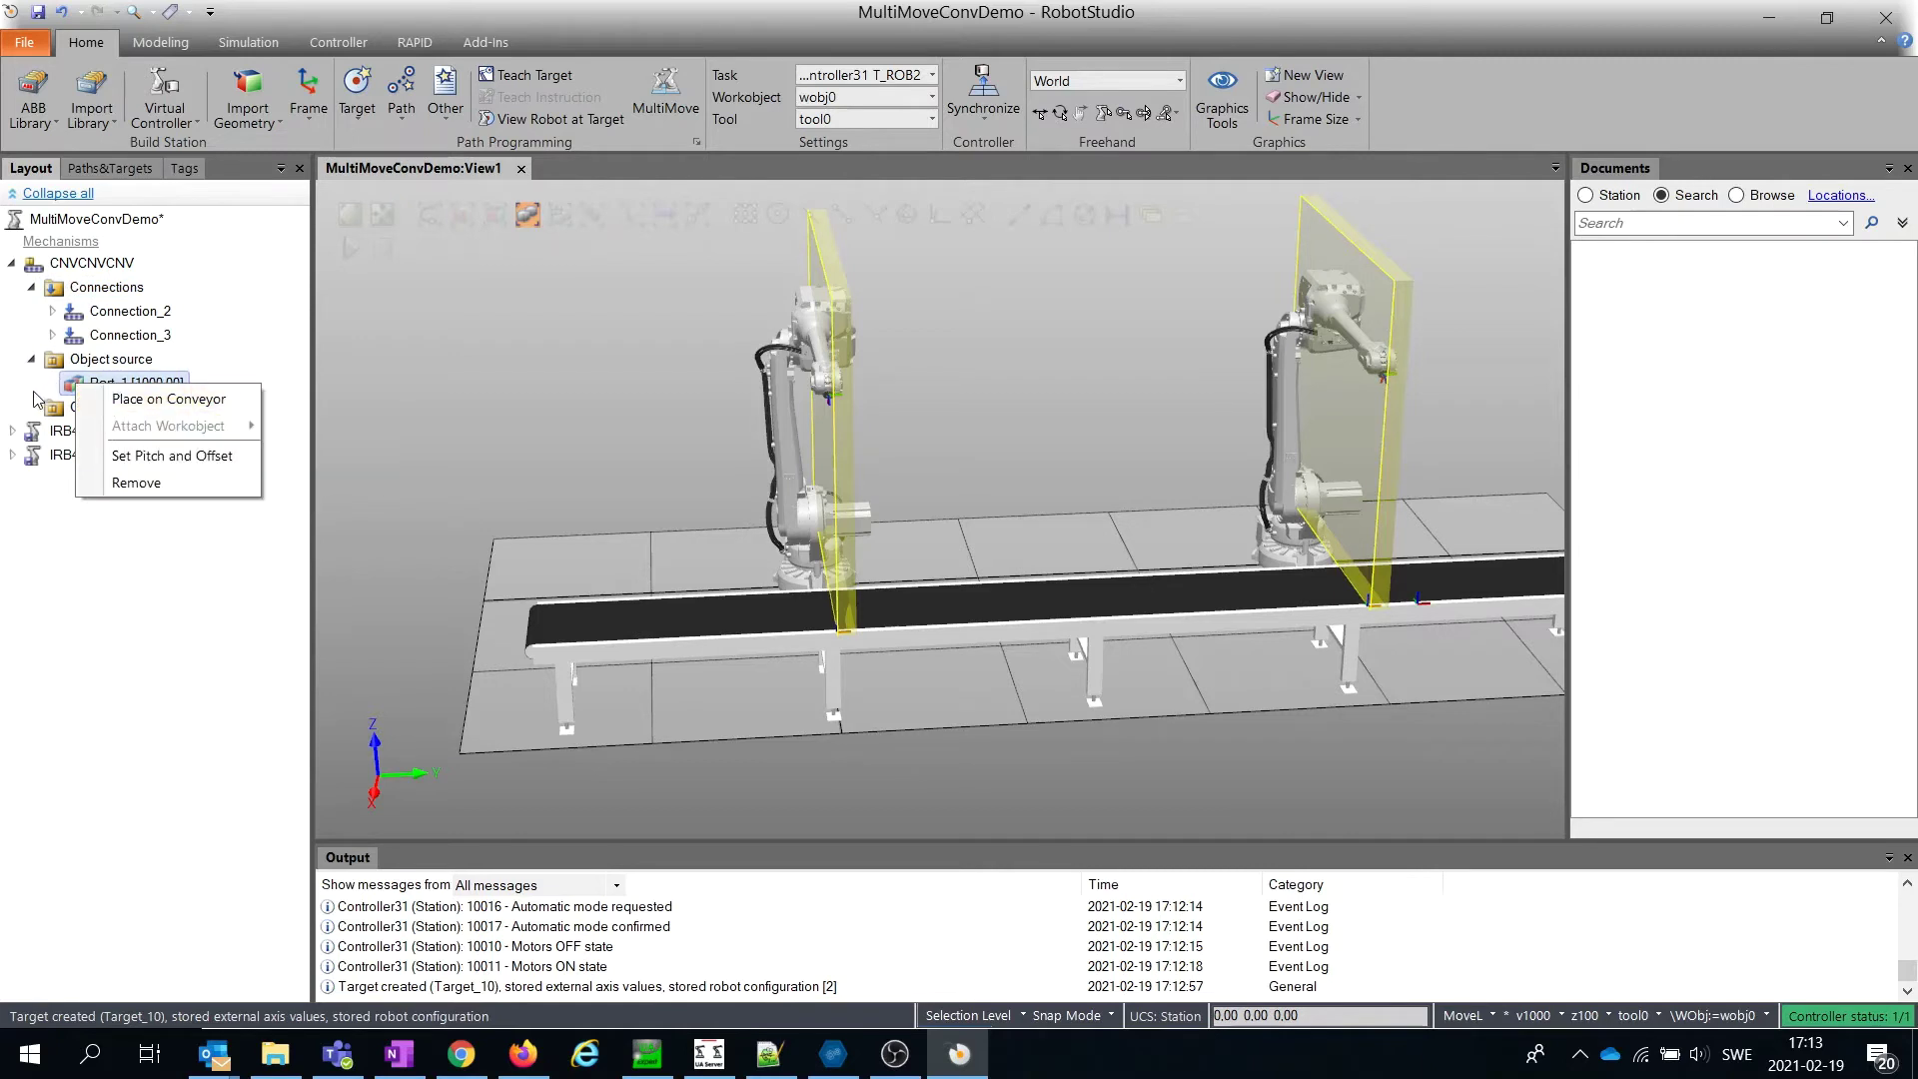
left_click(41, 399)
right_click(80, 386)
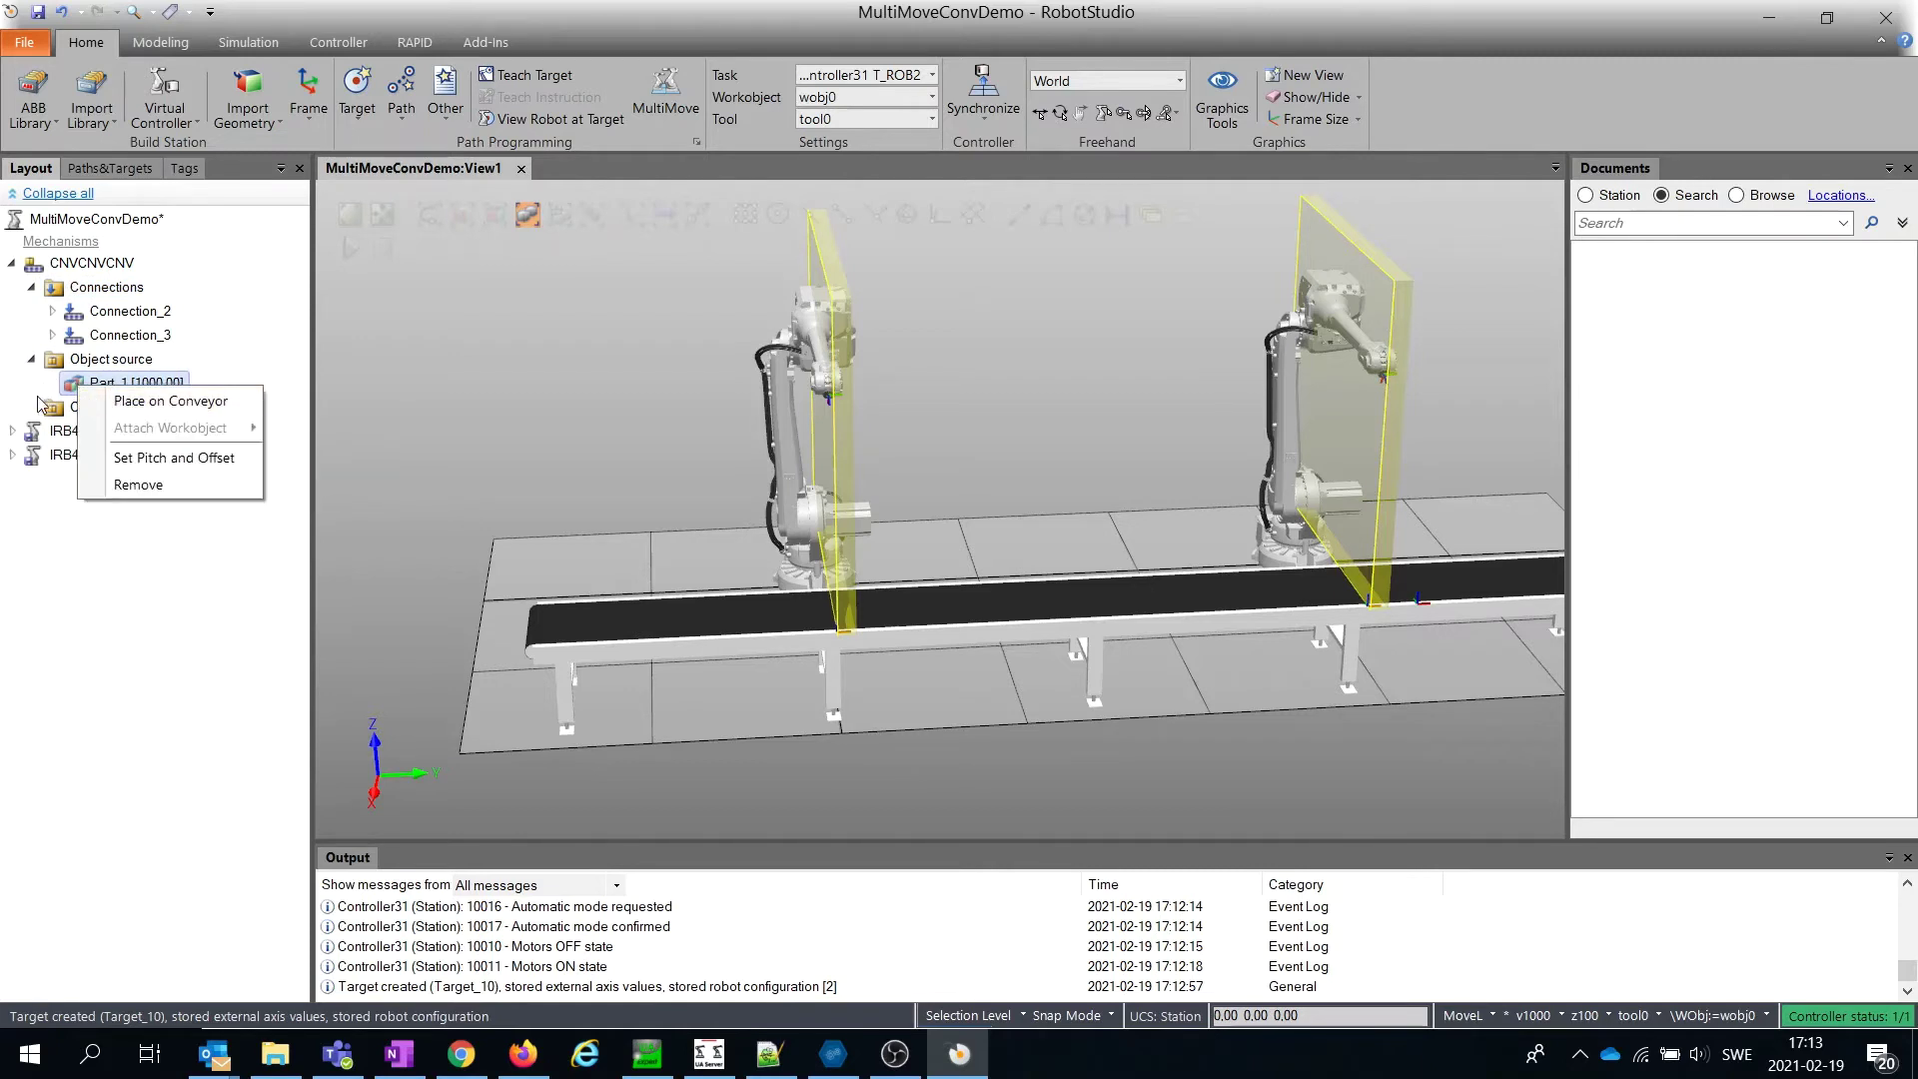
left_click(34, 404)
- Place Part_1 on the conveyor and attach it to workobject wobj_cnv1
right_click(133, 386)
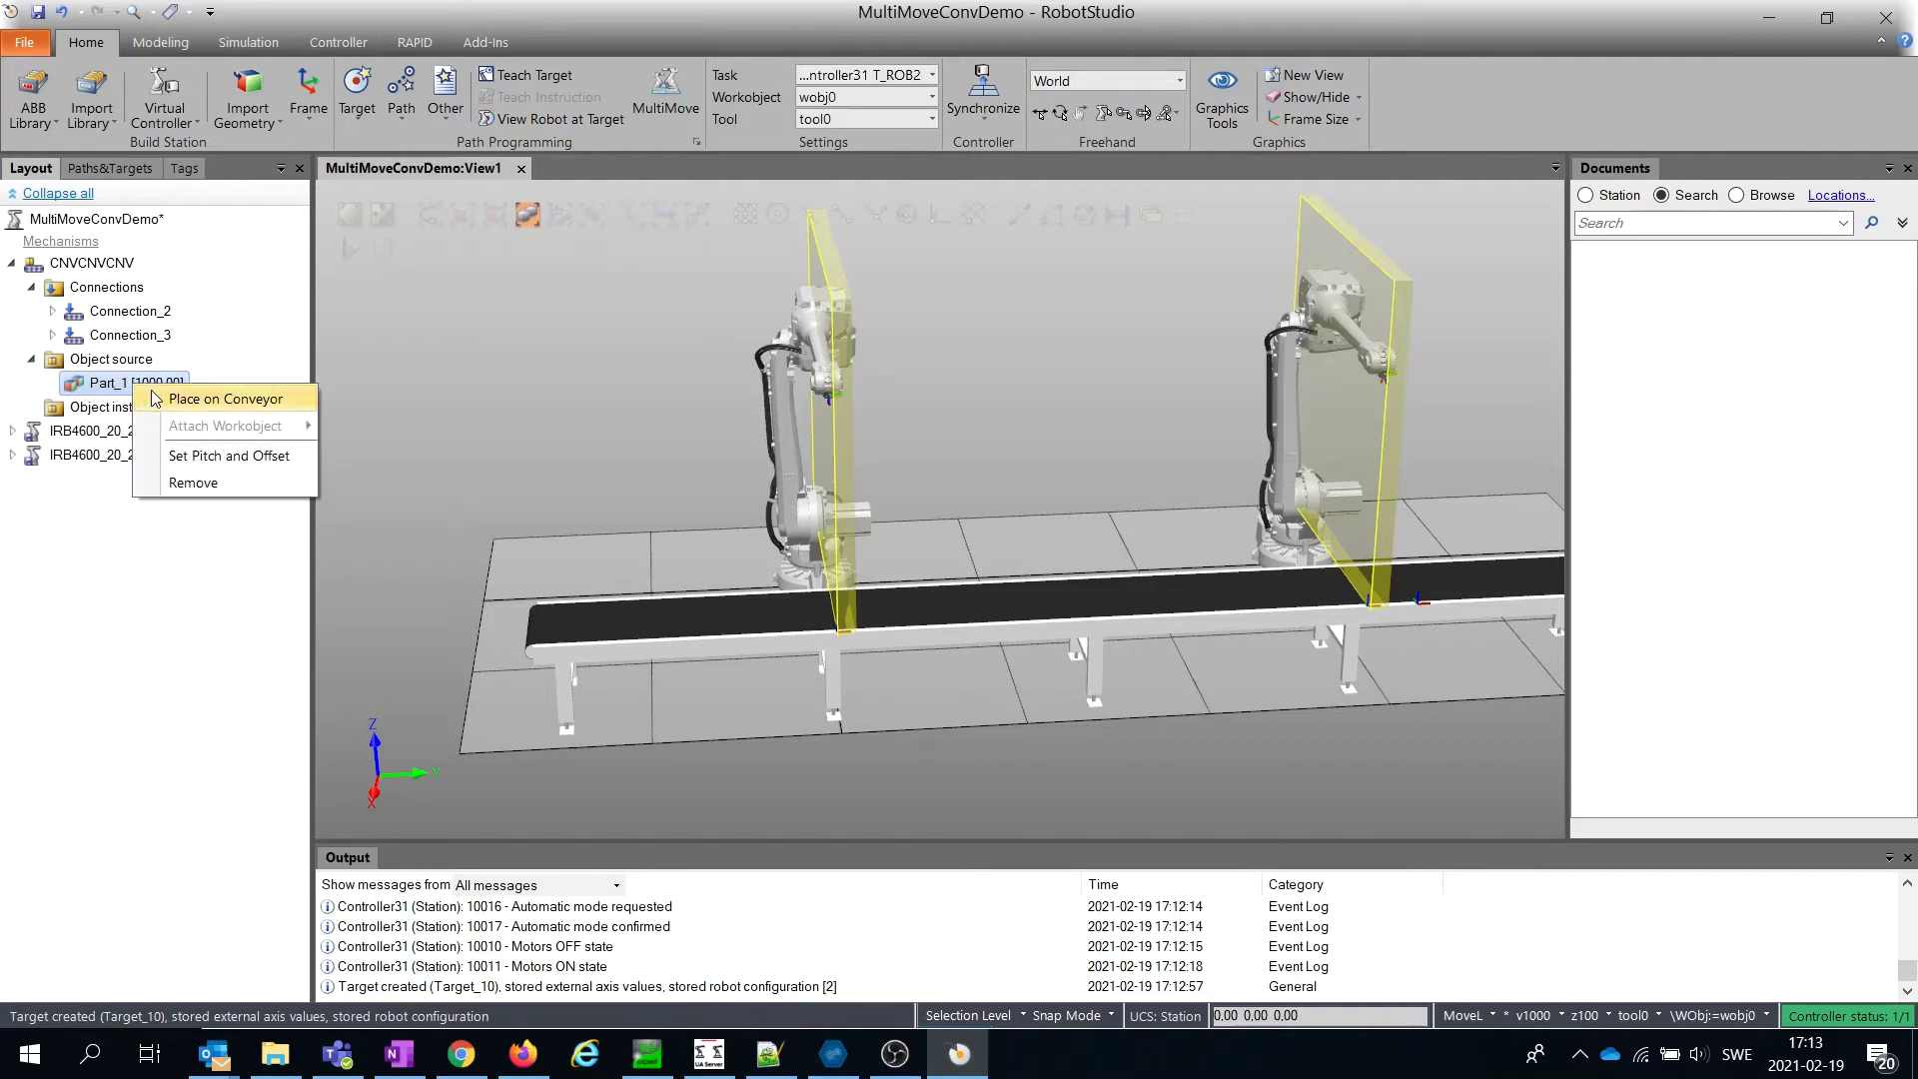
left_click(211, 399)
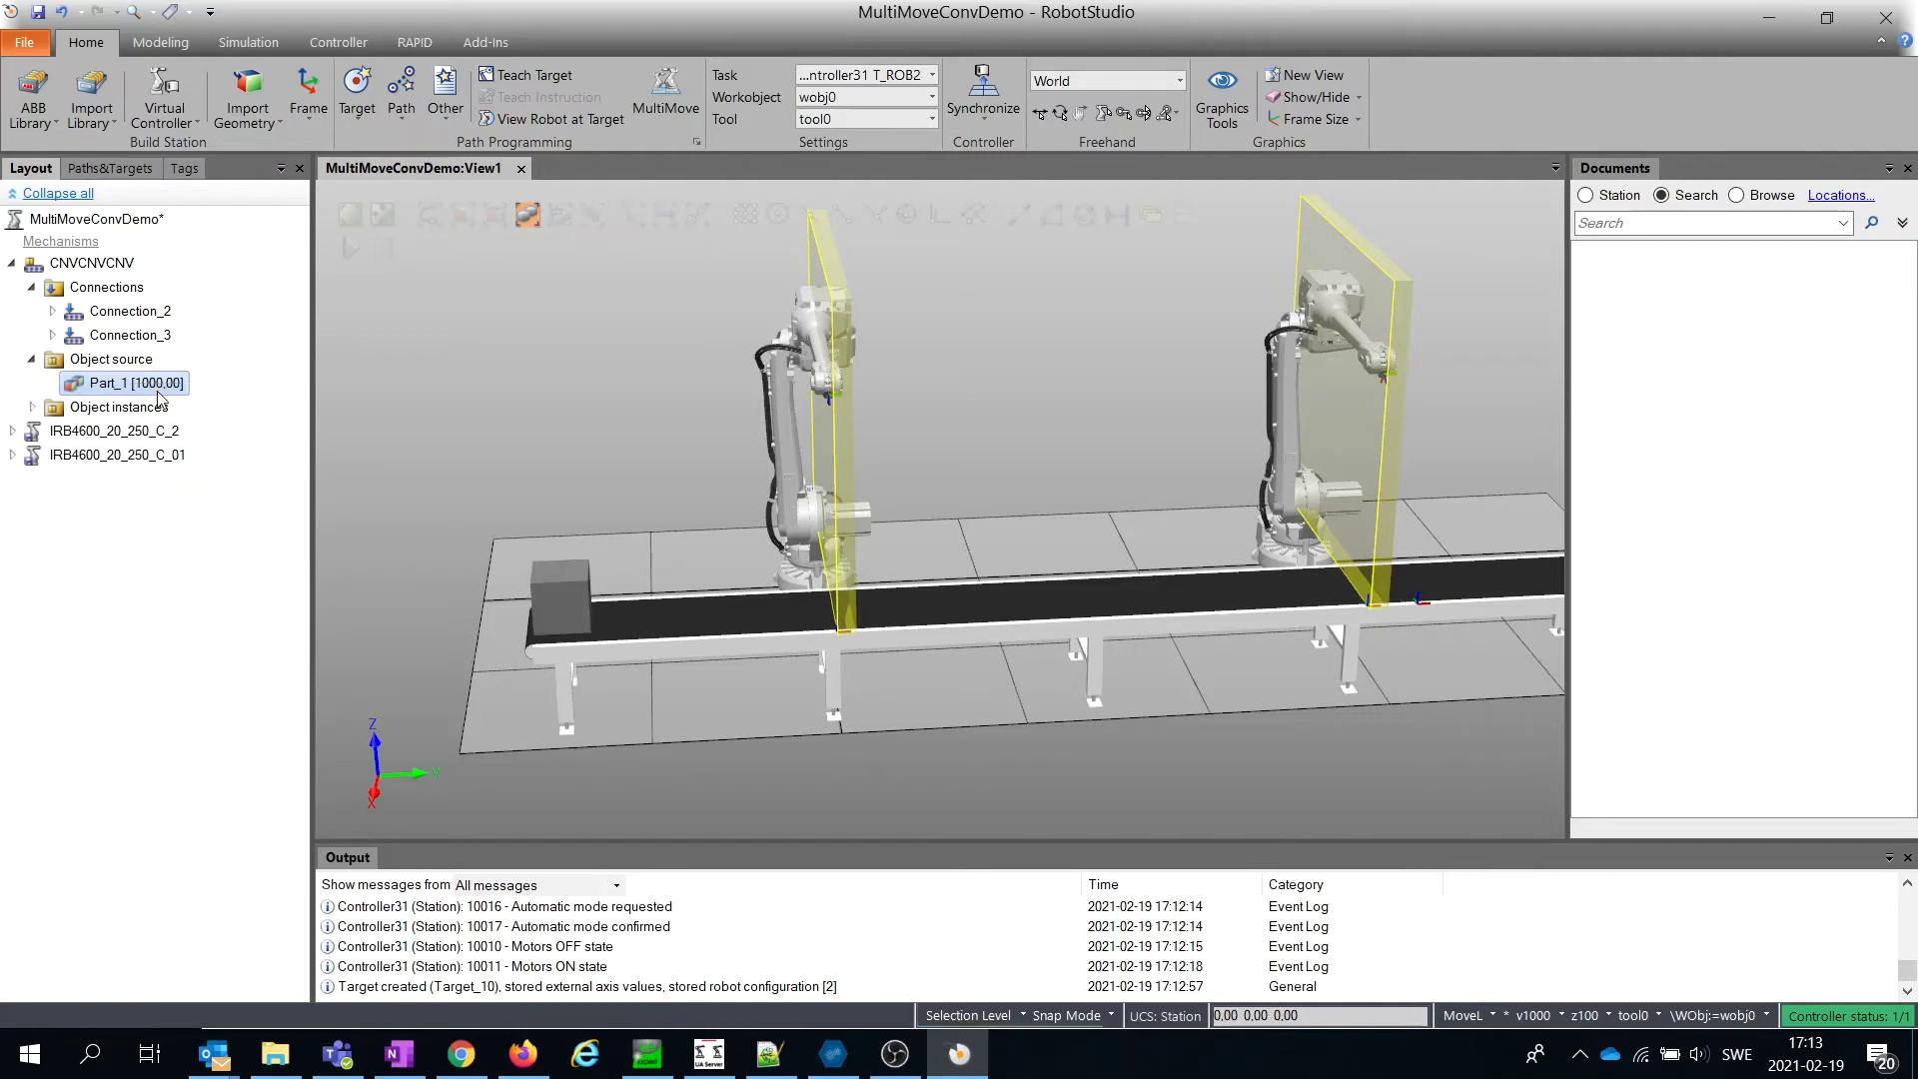
right_click(87, 394)
mouse_move(185, 427)
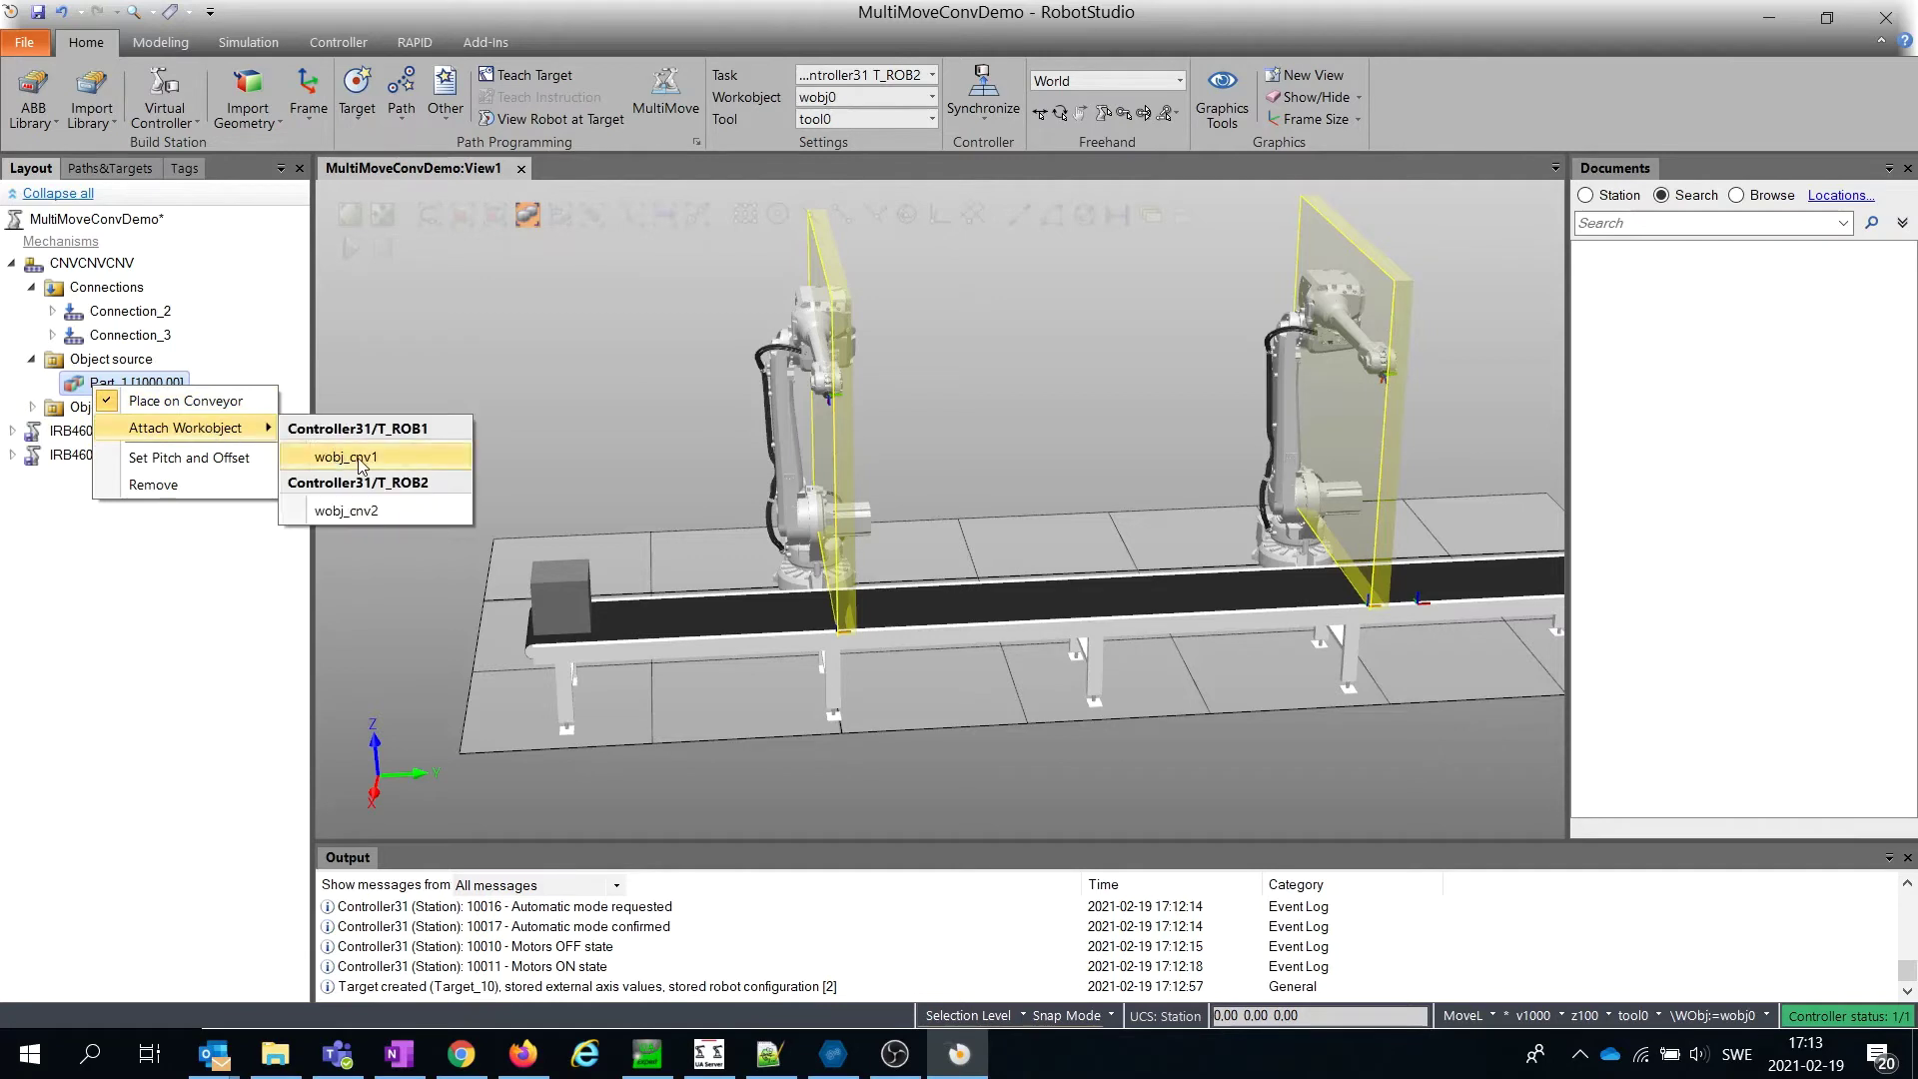
left_click(361, 458)
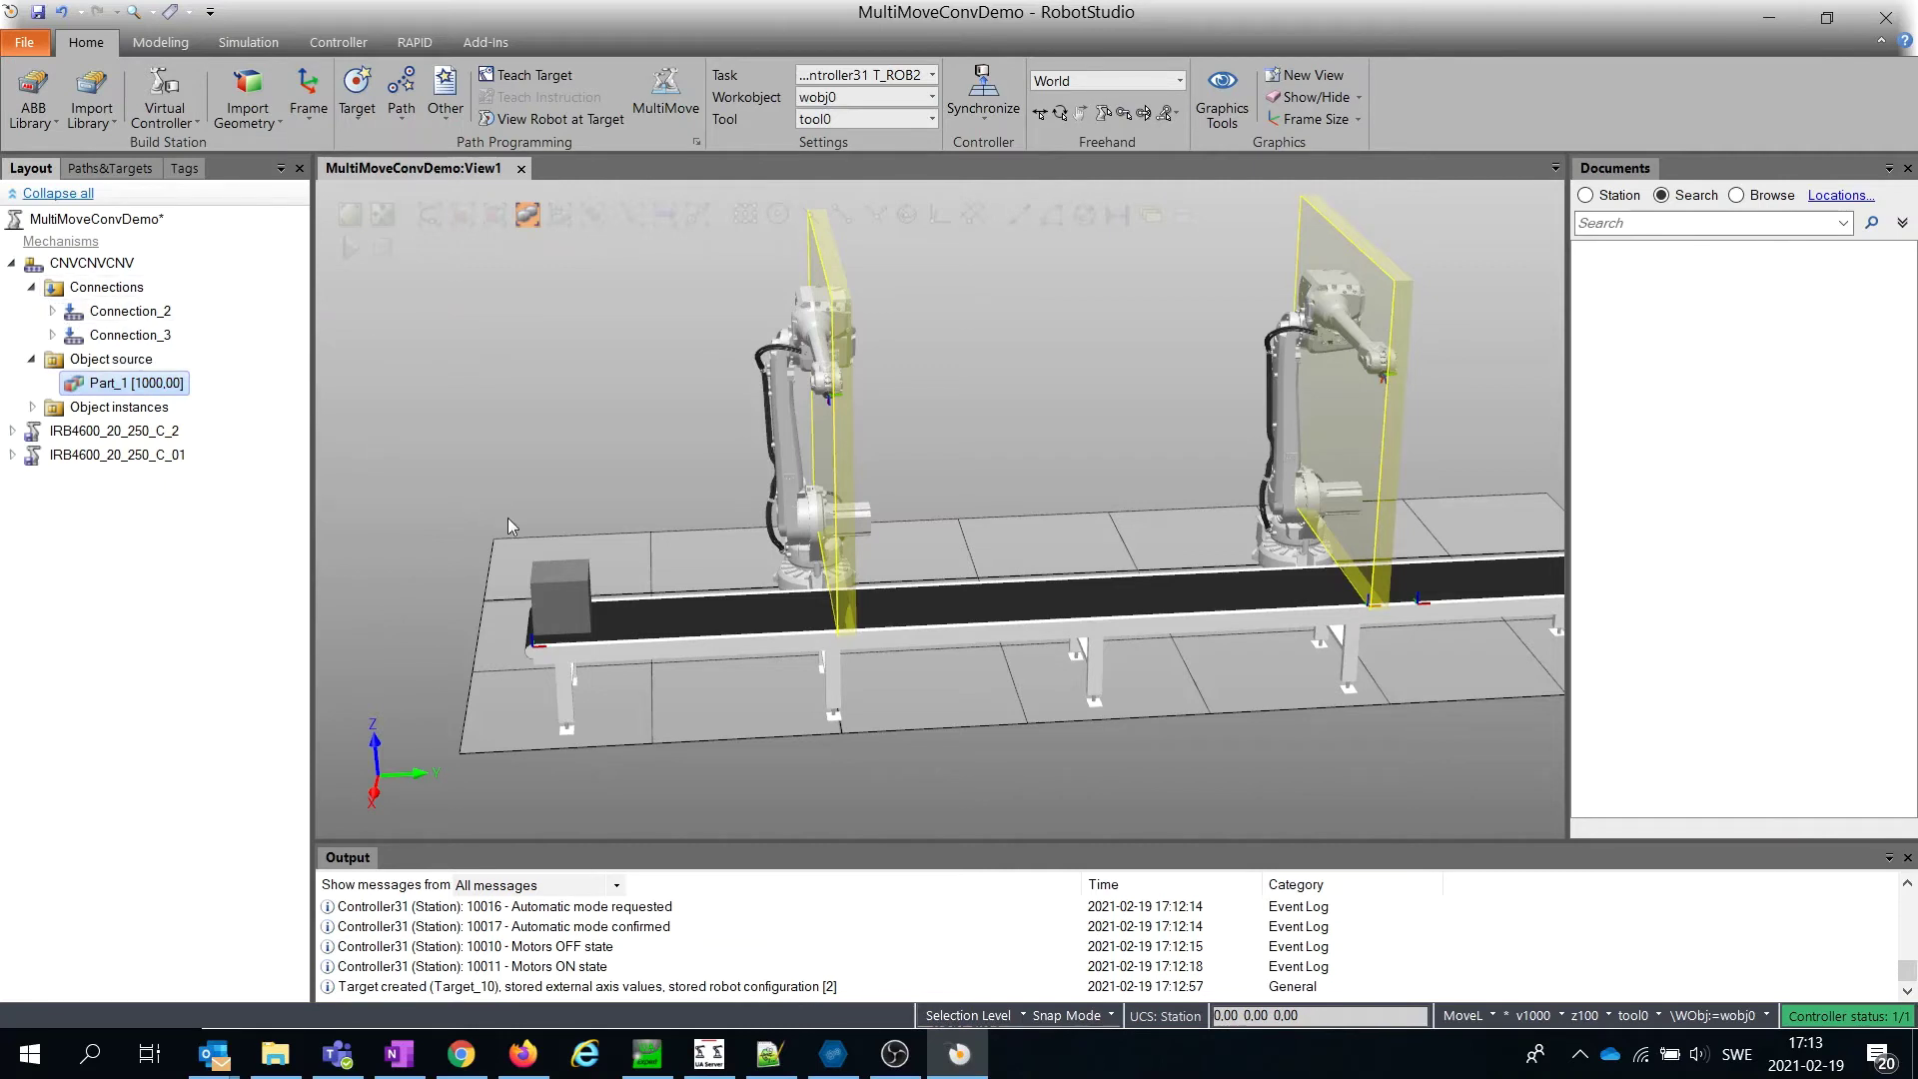
right_click(67, 274)
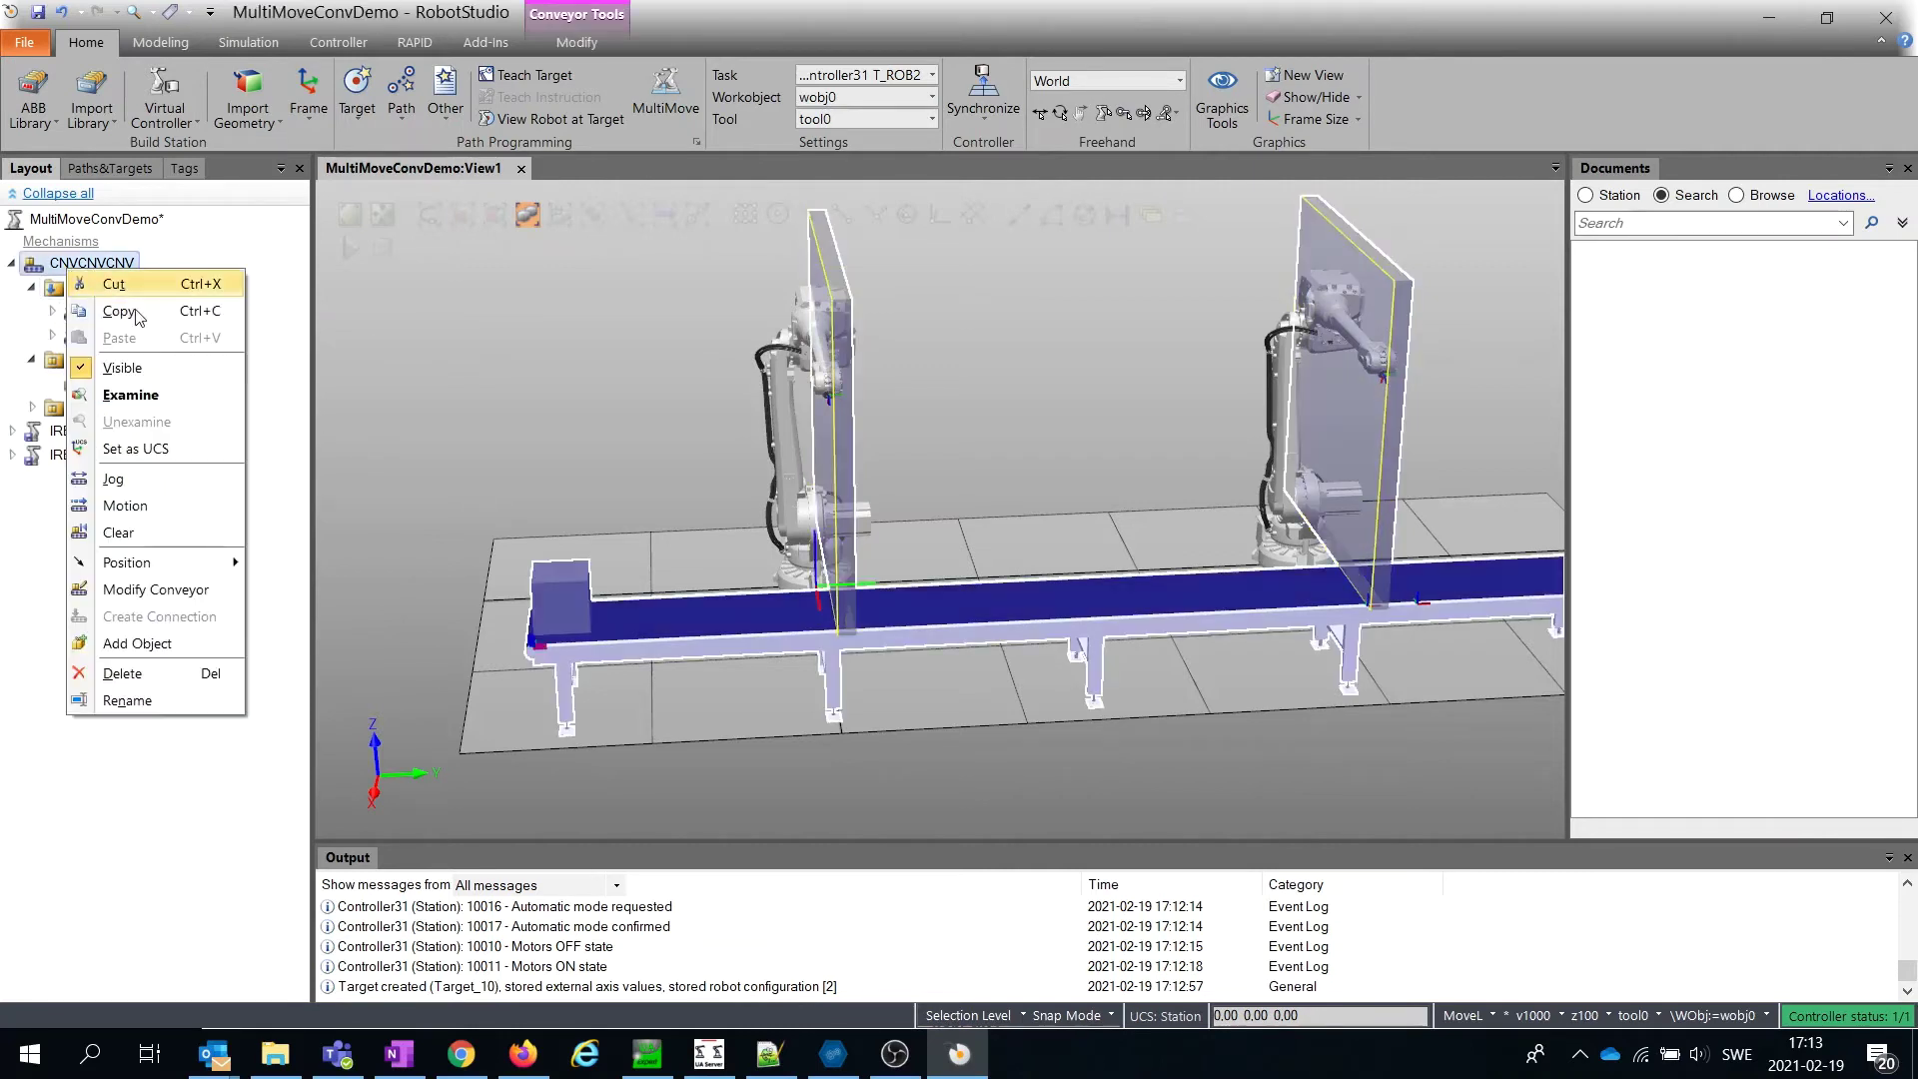
- Jog the box along the conveyor to the first robot, then activate T_ROB1 with wobj_cnv1
left_click(175, 476)
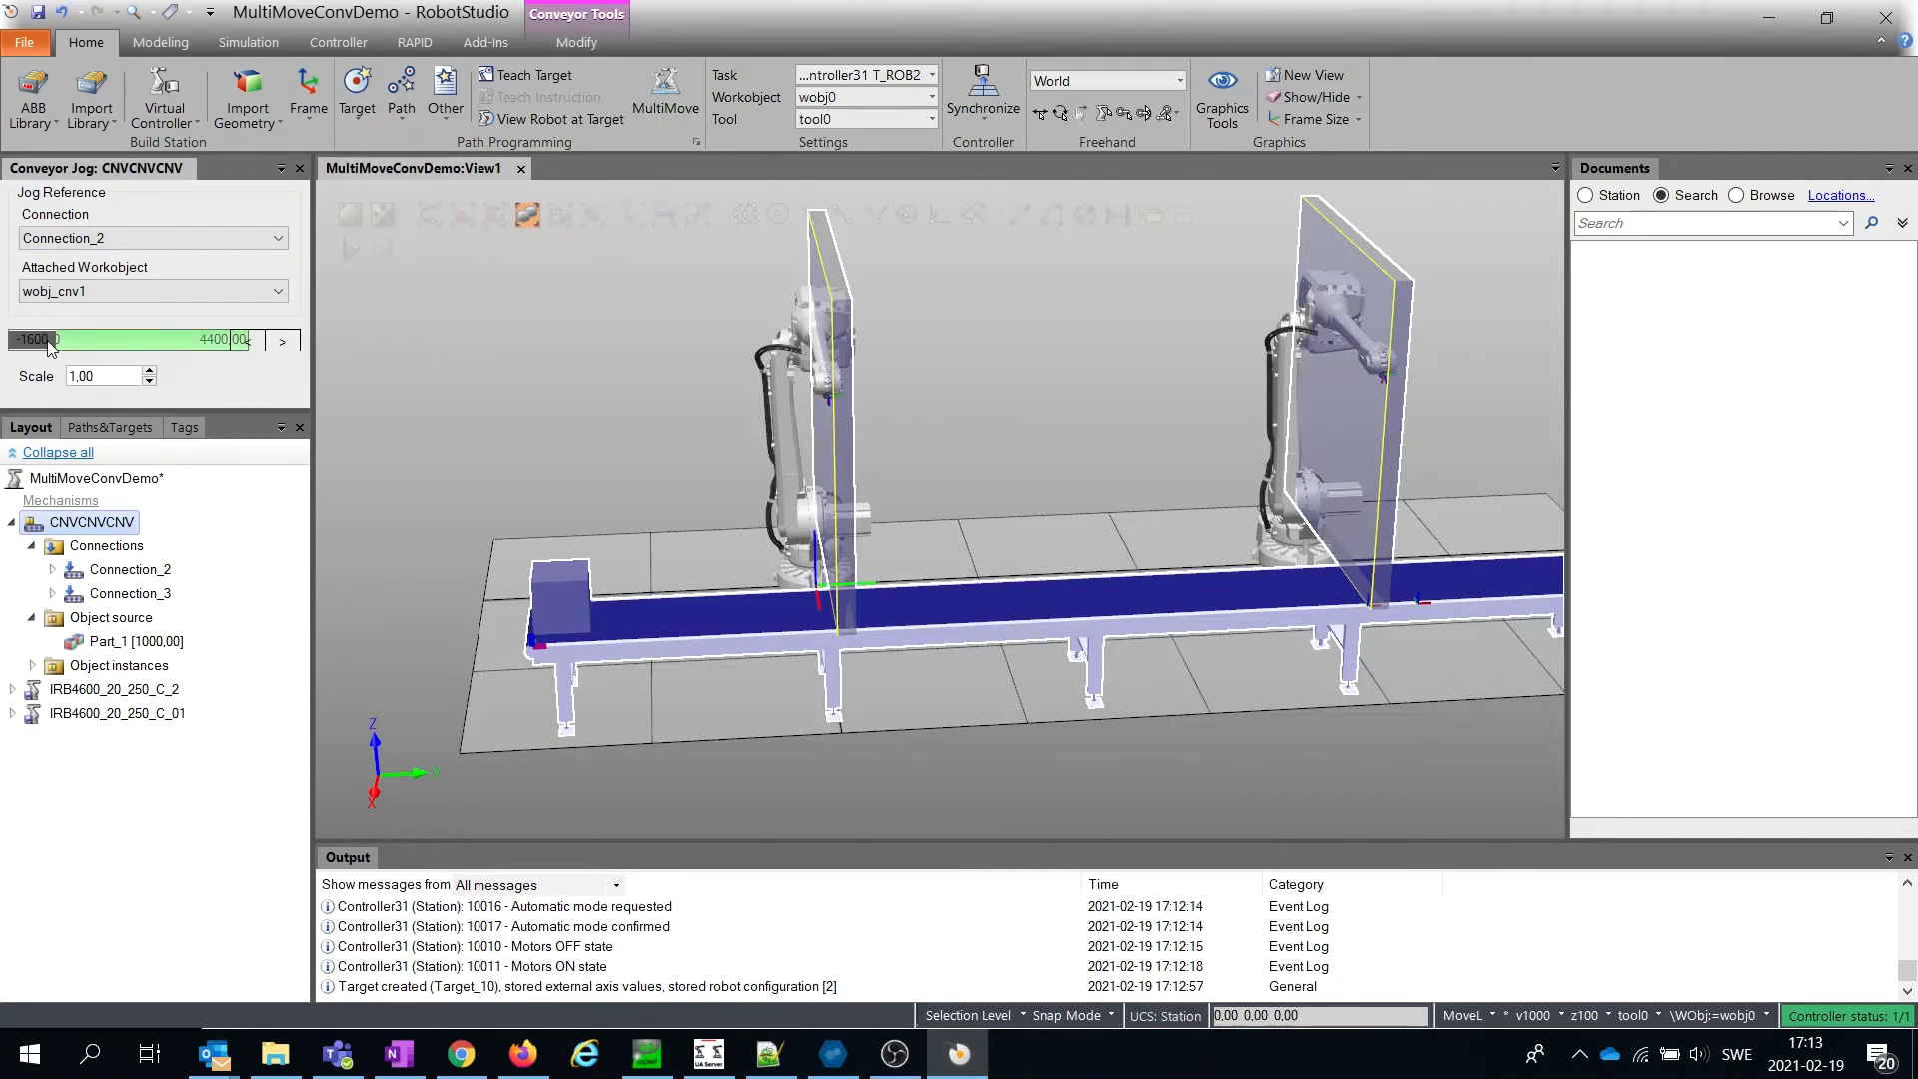
left_click_drag(49, 344, 101, 348)
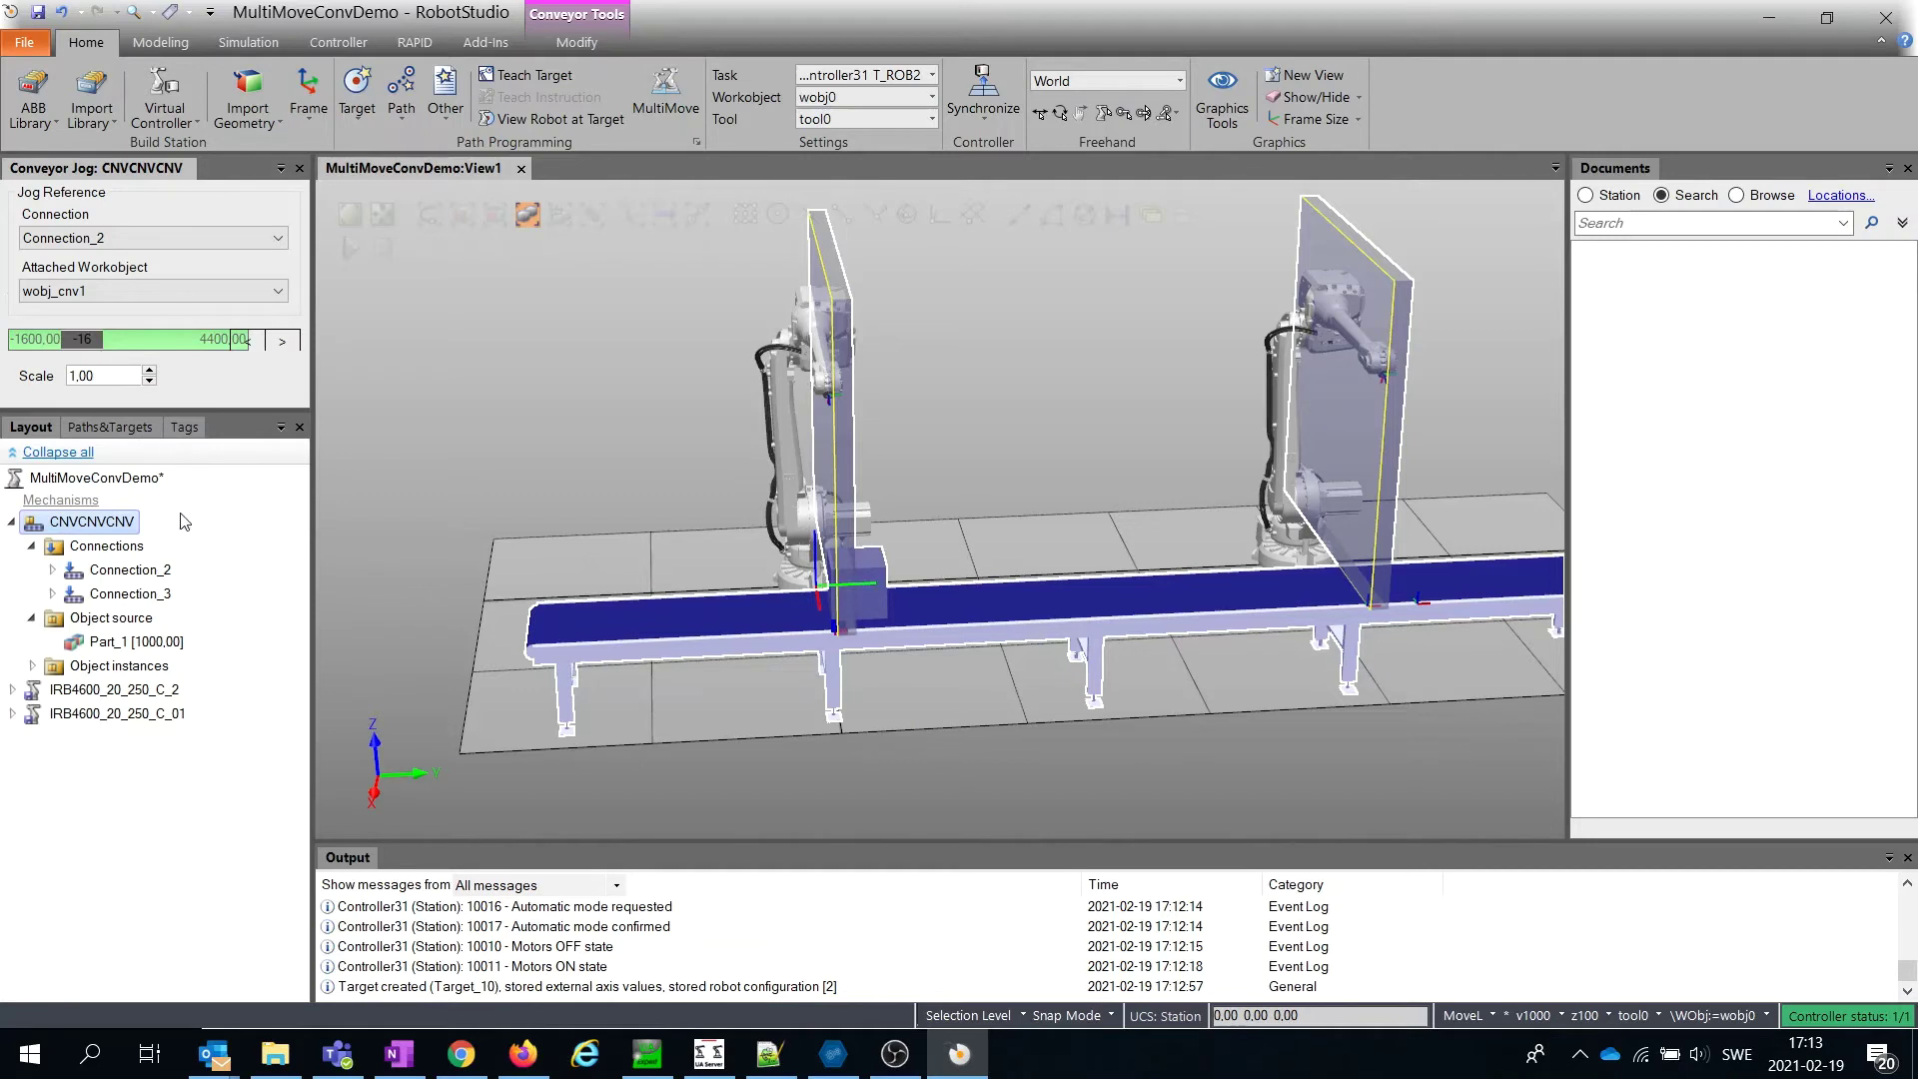
left_click(833, 82)
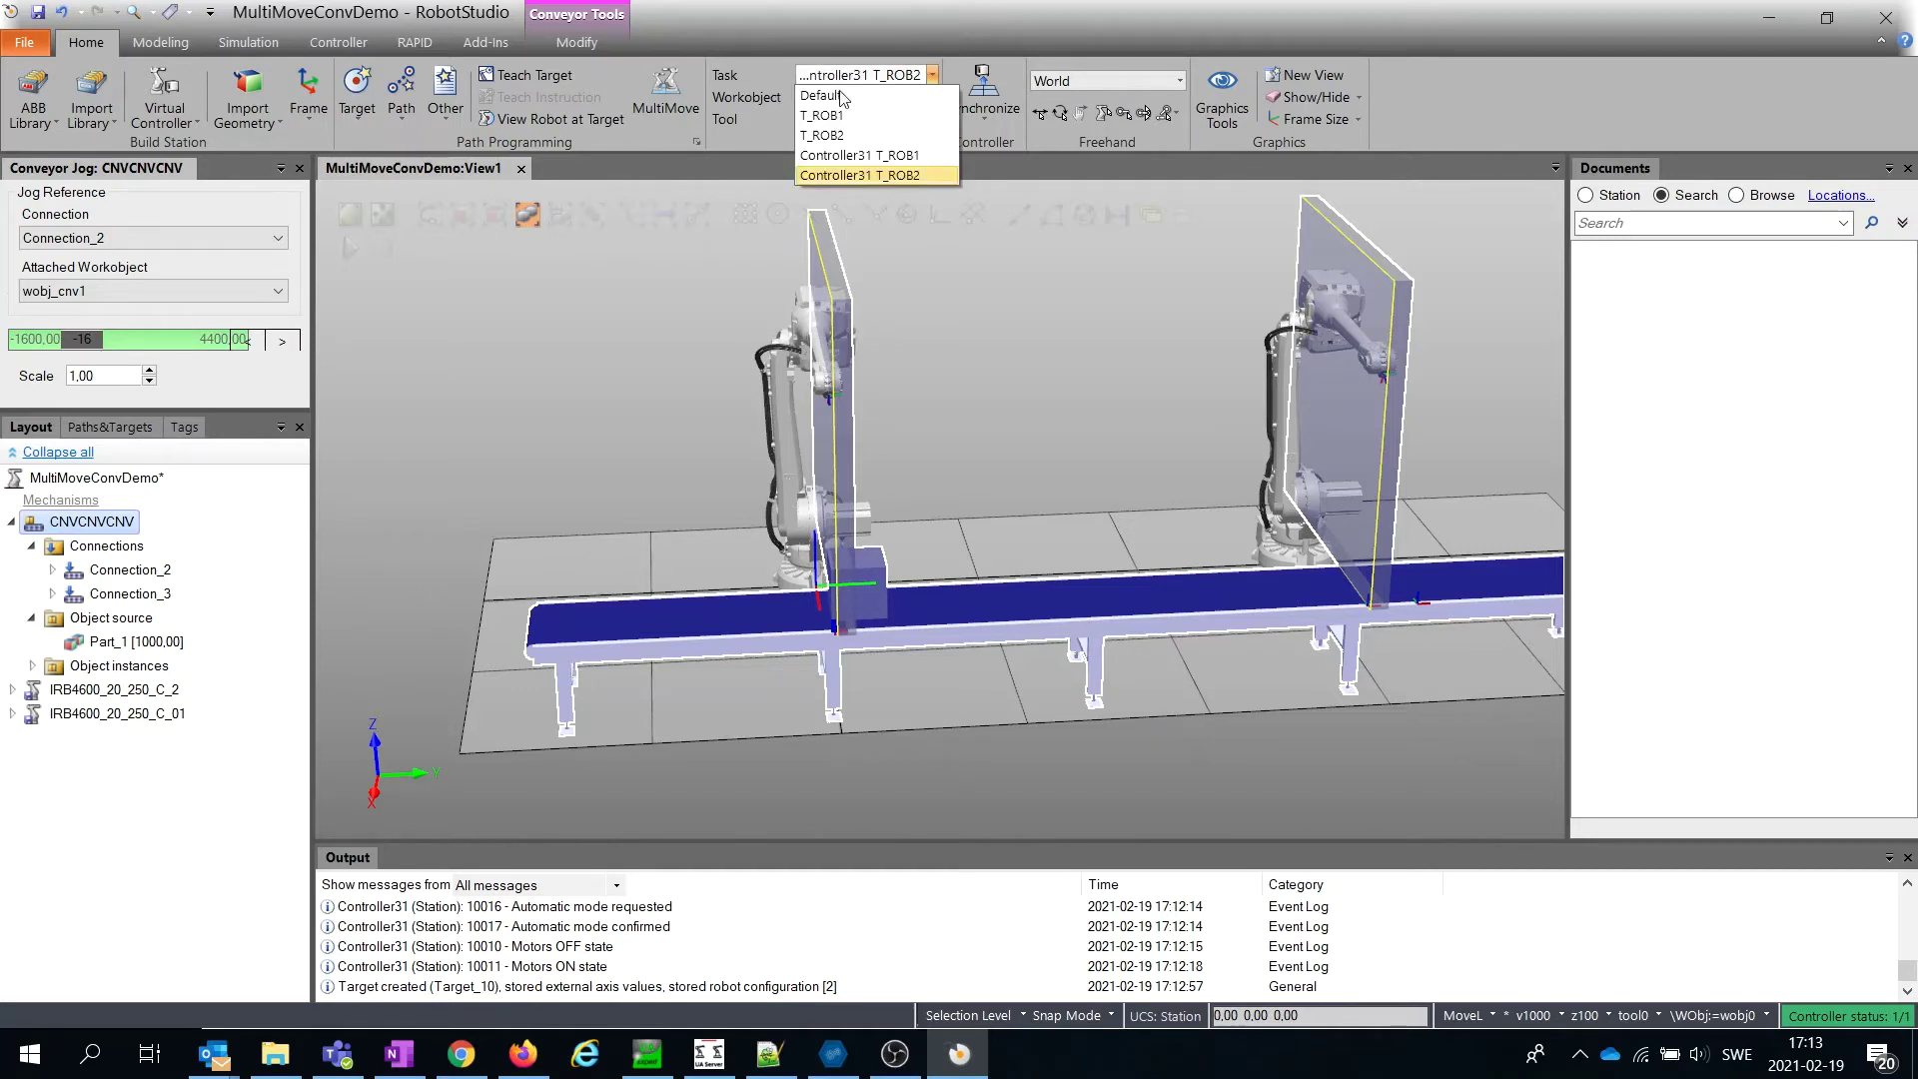
left_click(860, 154)
left_click(859, 97)
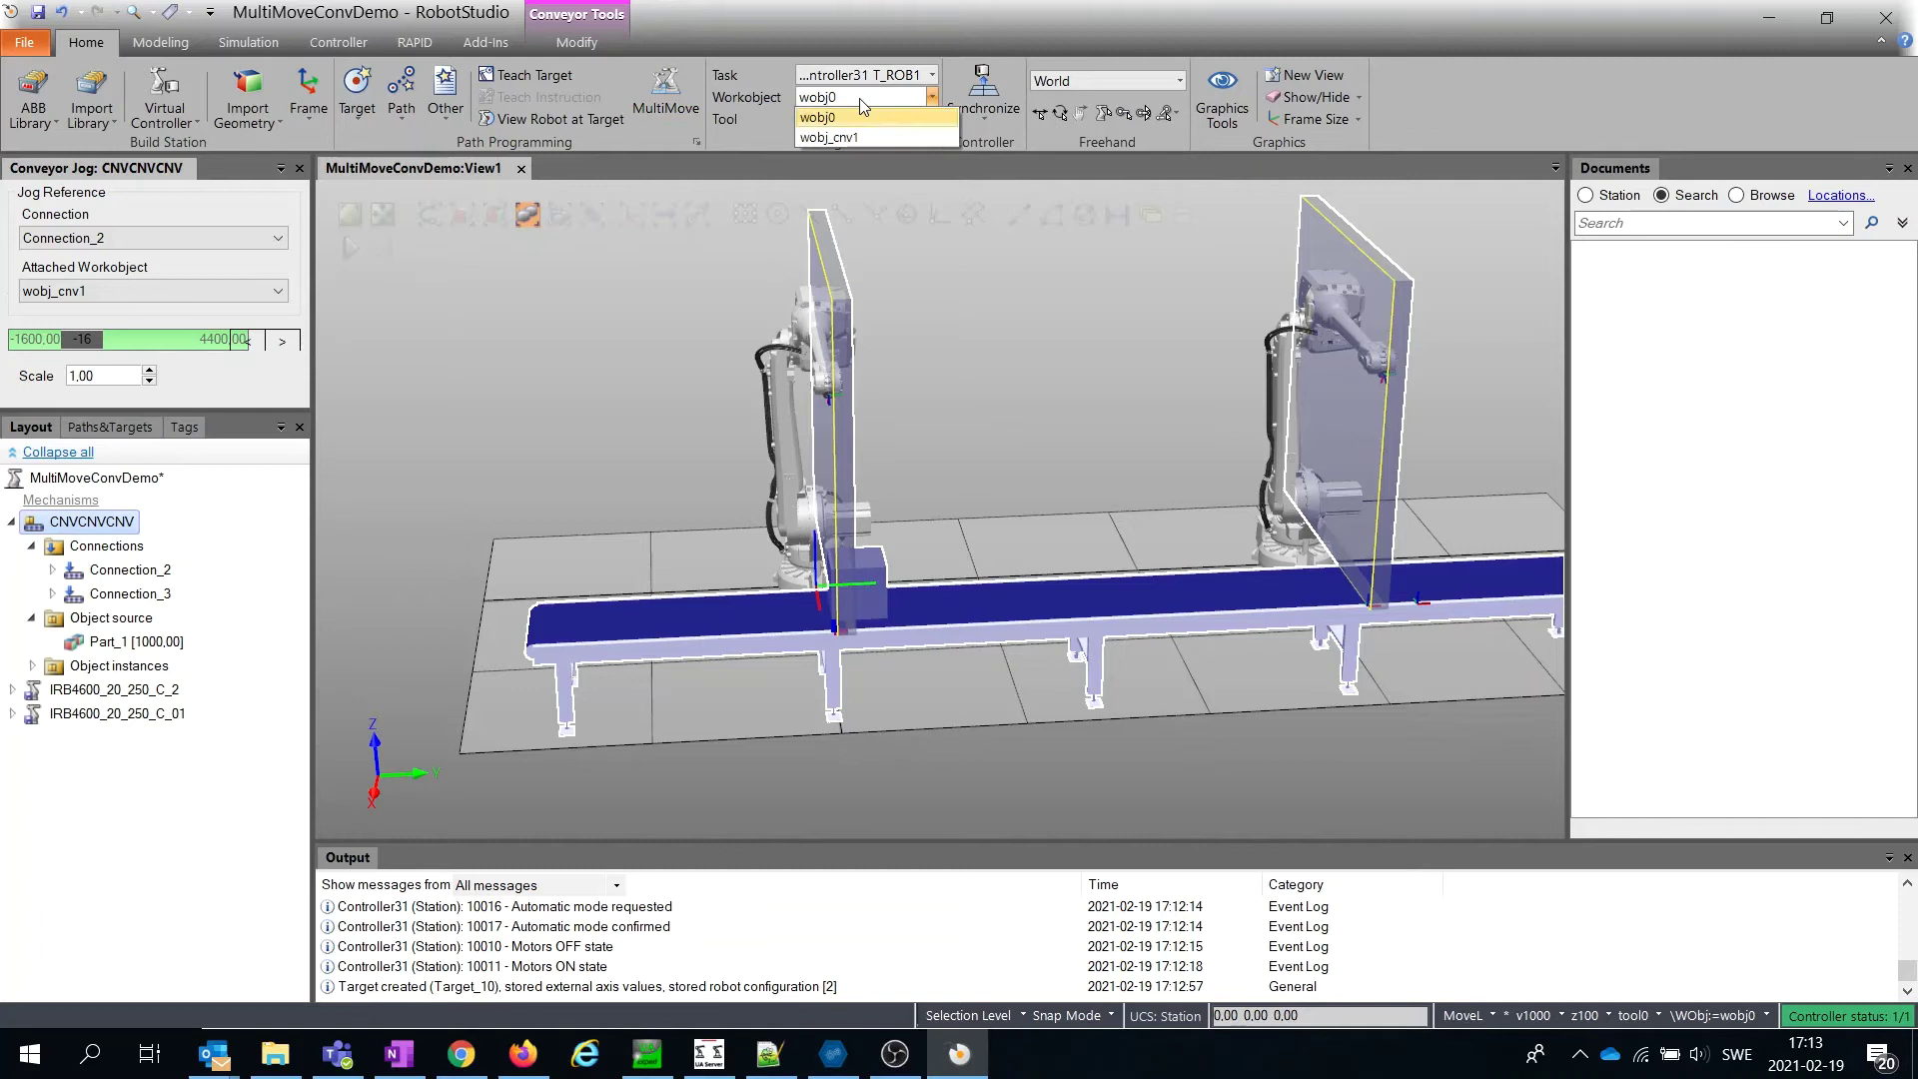
left_click(858, 135)
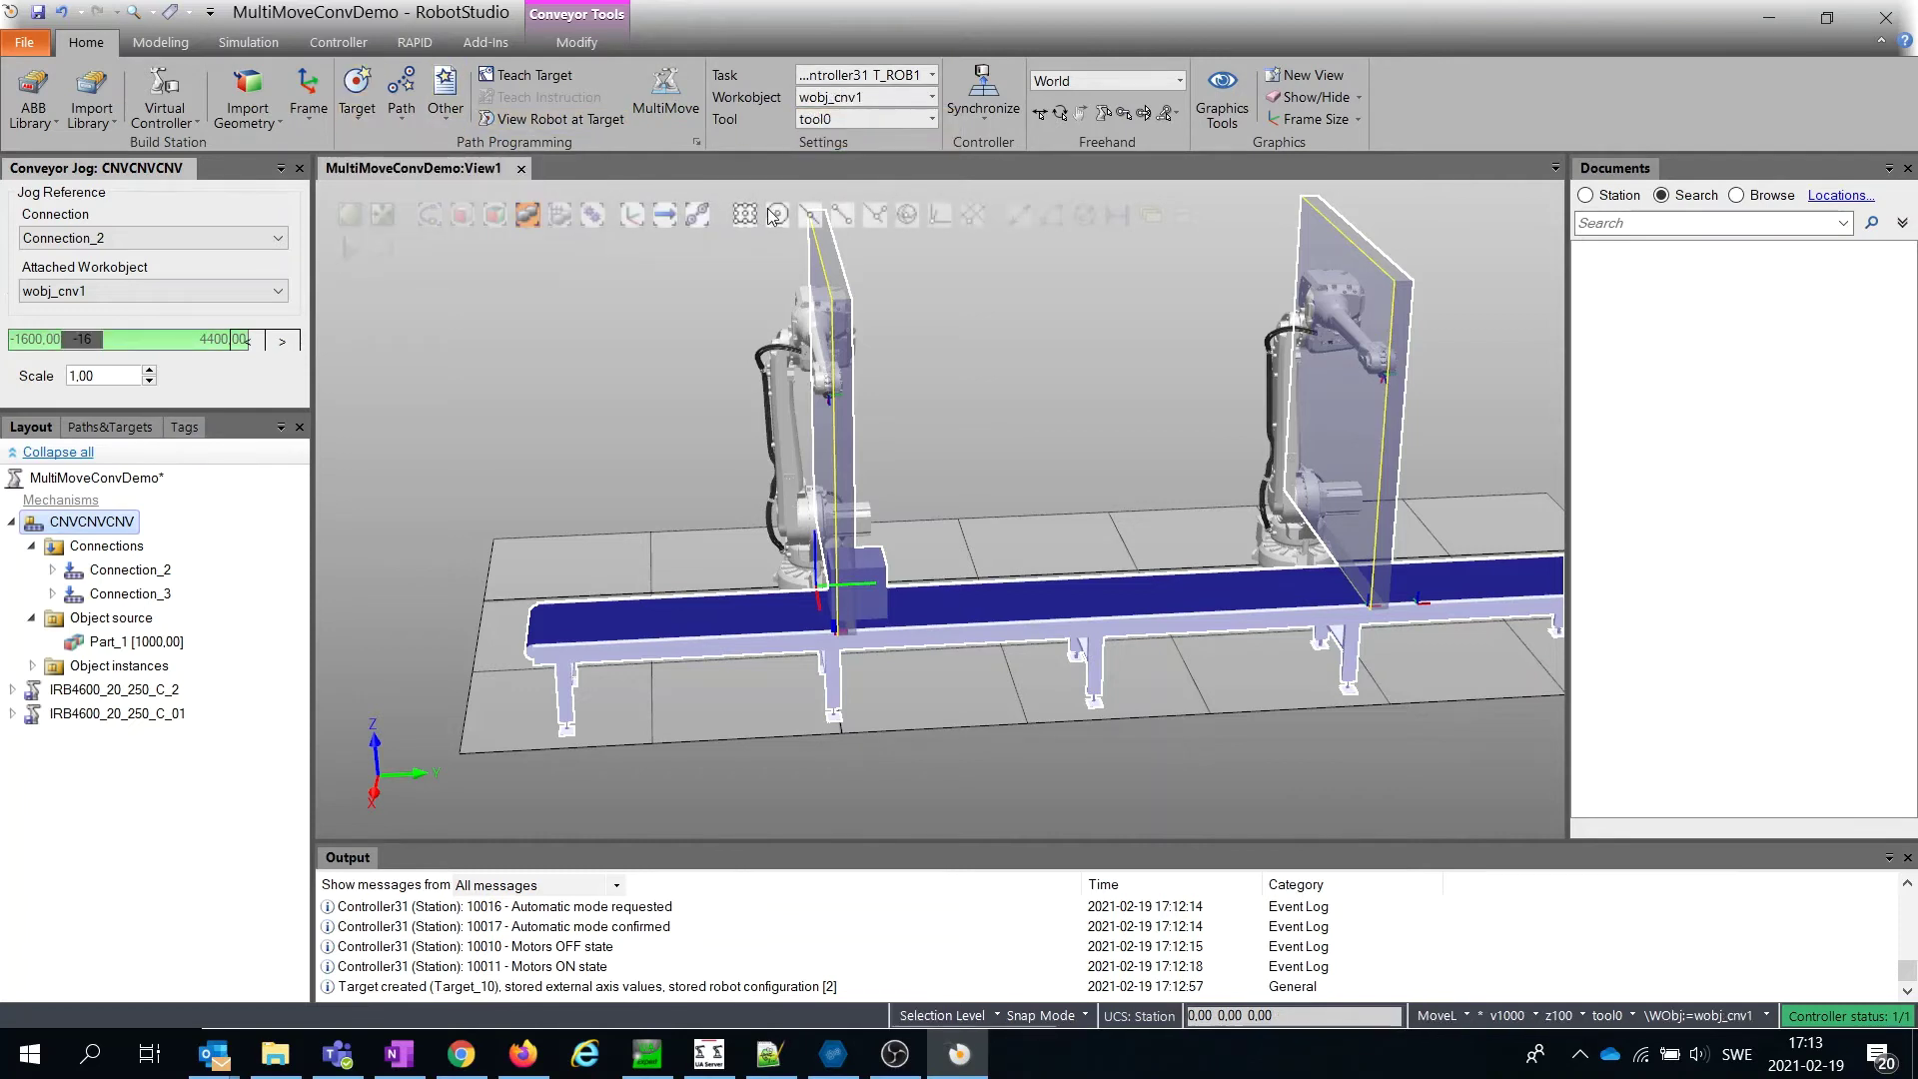
- Create Target_20 from a point picked on the box top, at 1500, 133.76, 800
left_click(357, 108)
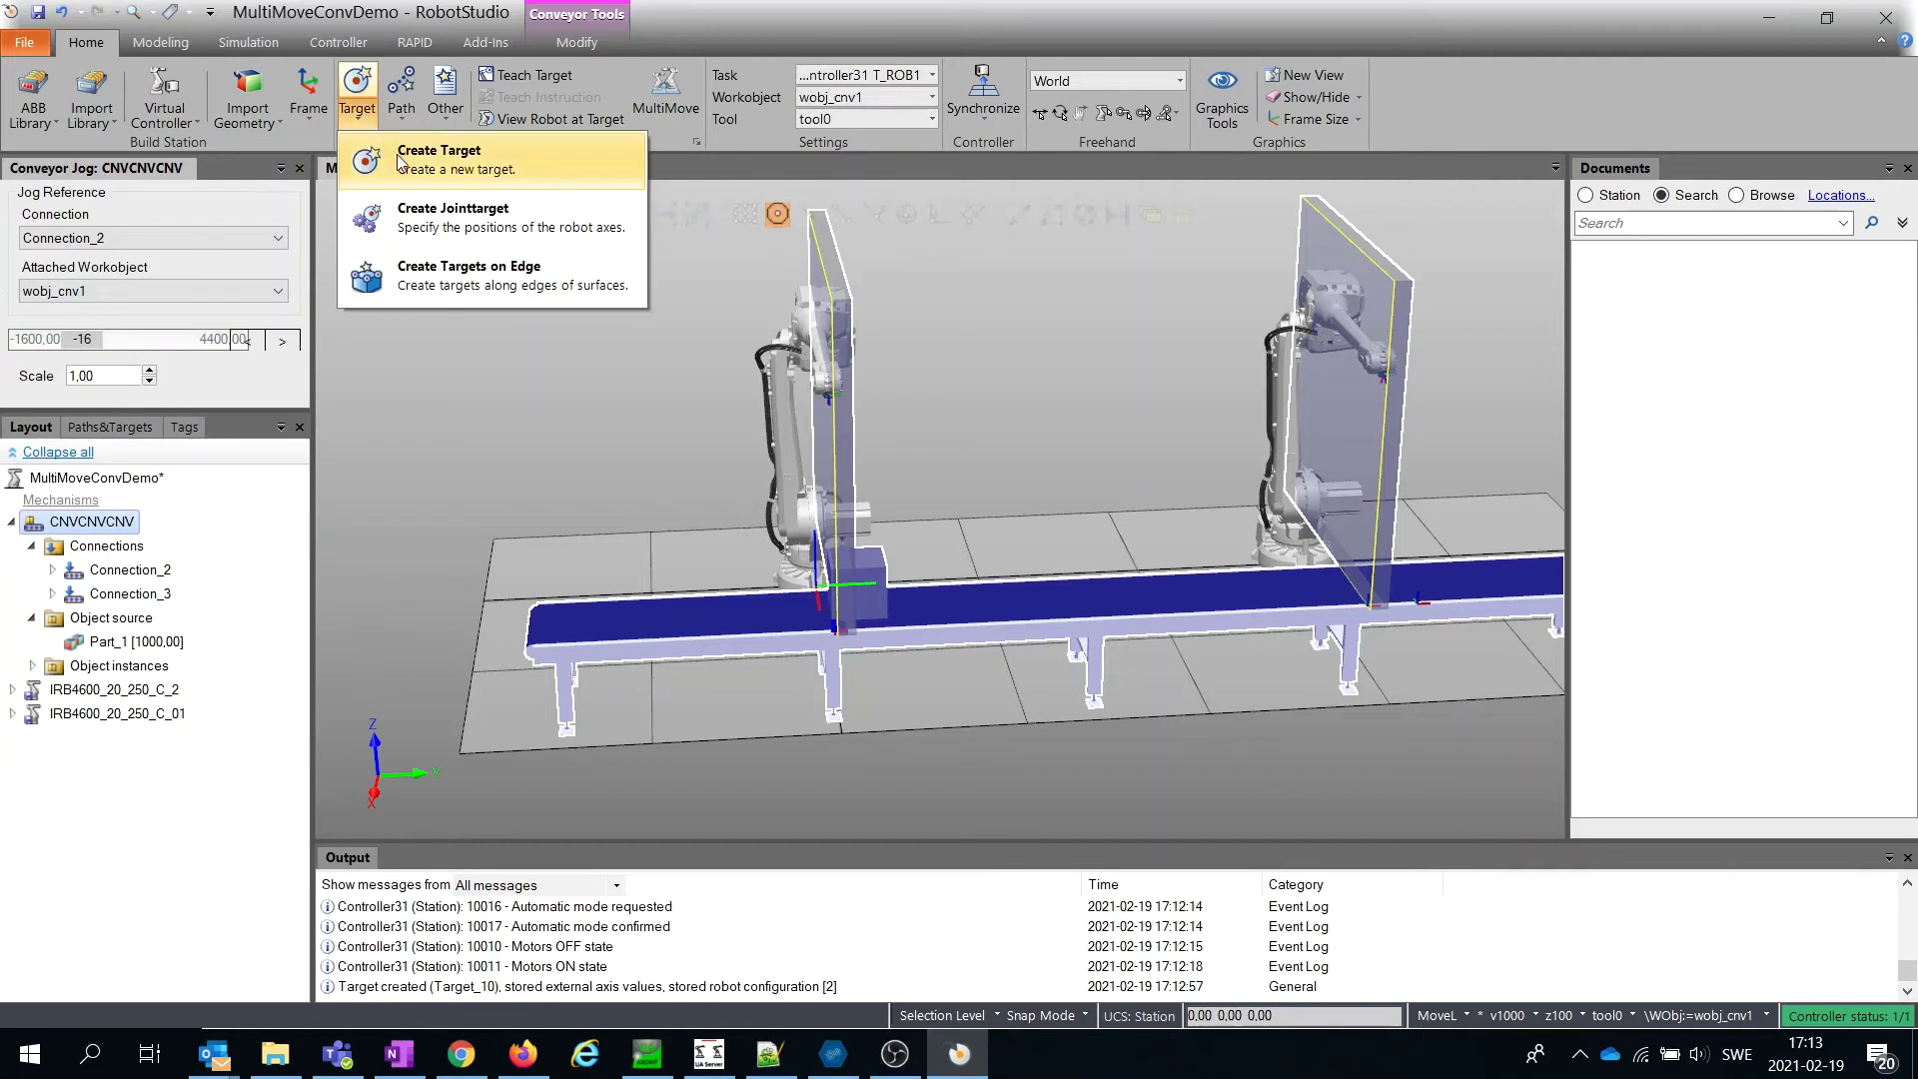
left_click(403, 156)
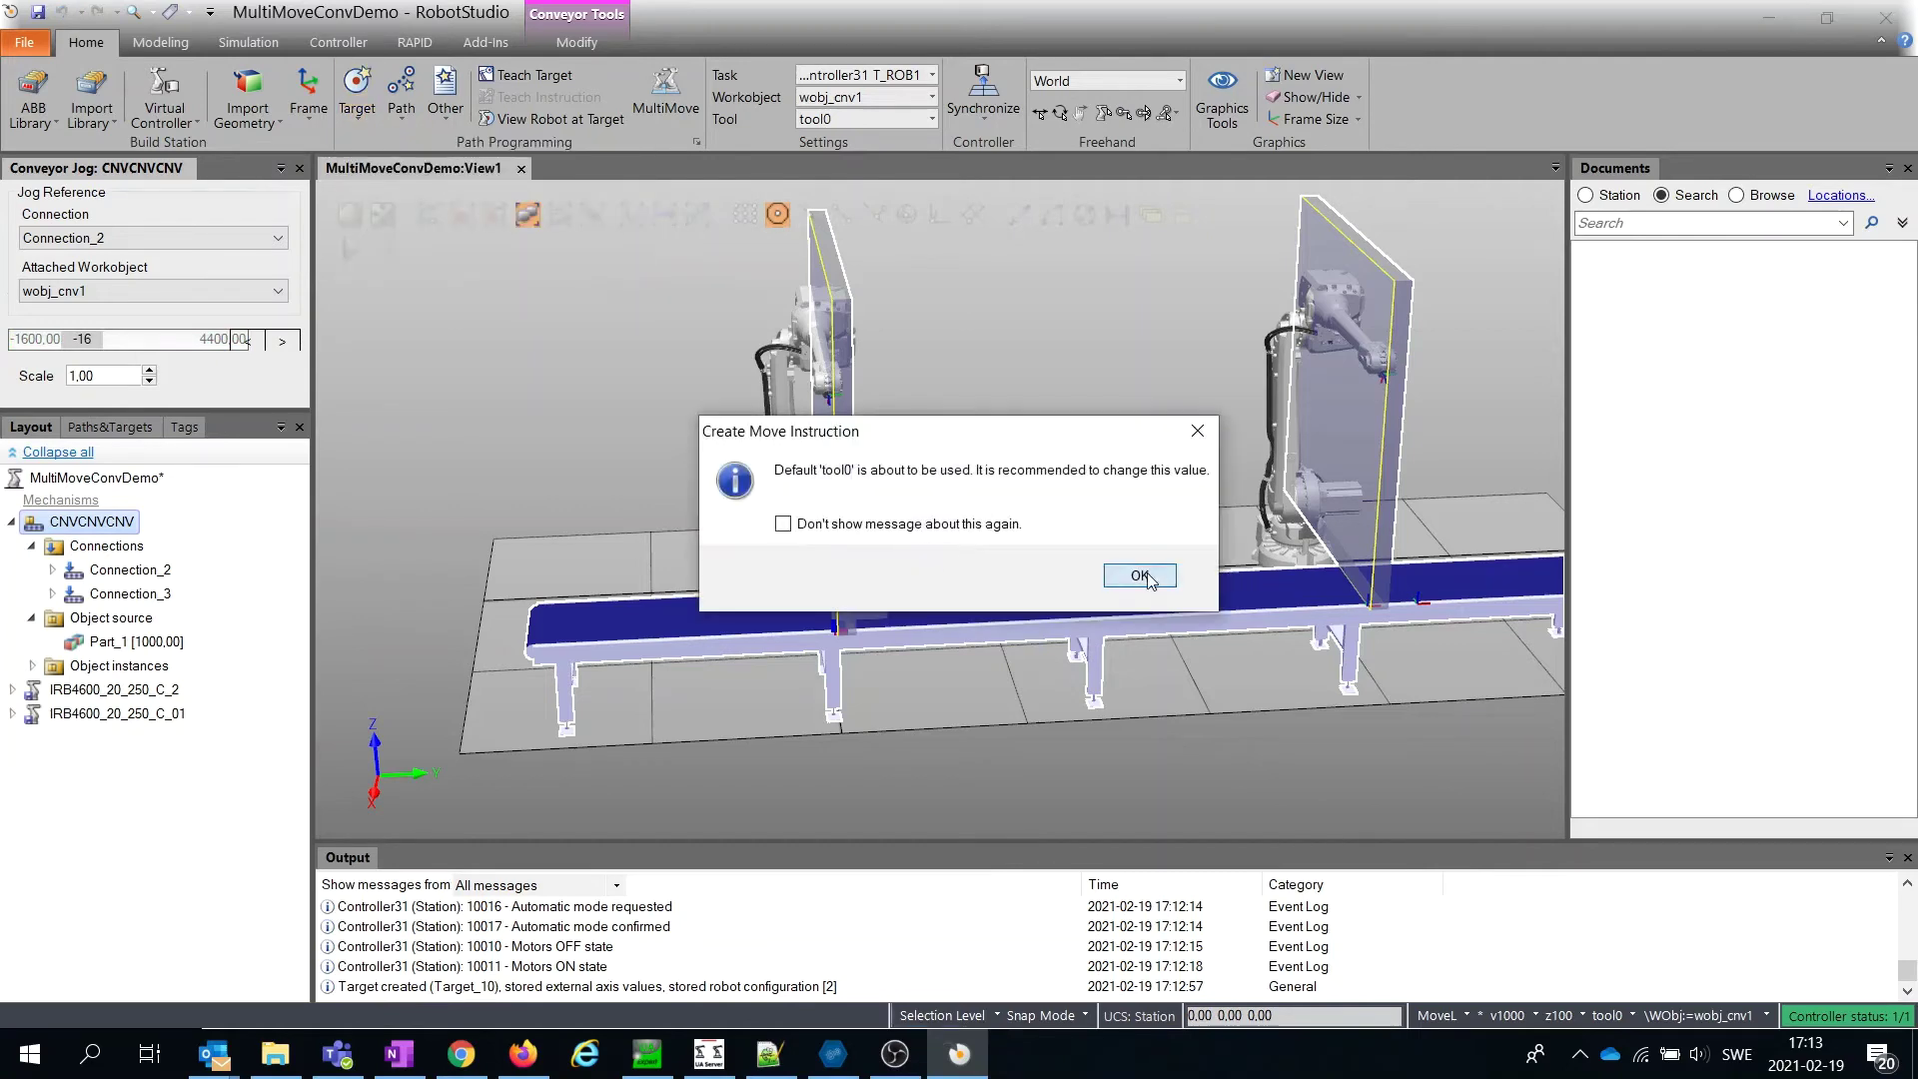
left_click(1140, 576)
scroll(869, 555, "up", 3)
left_click(773, 558)
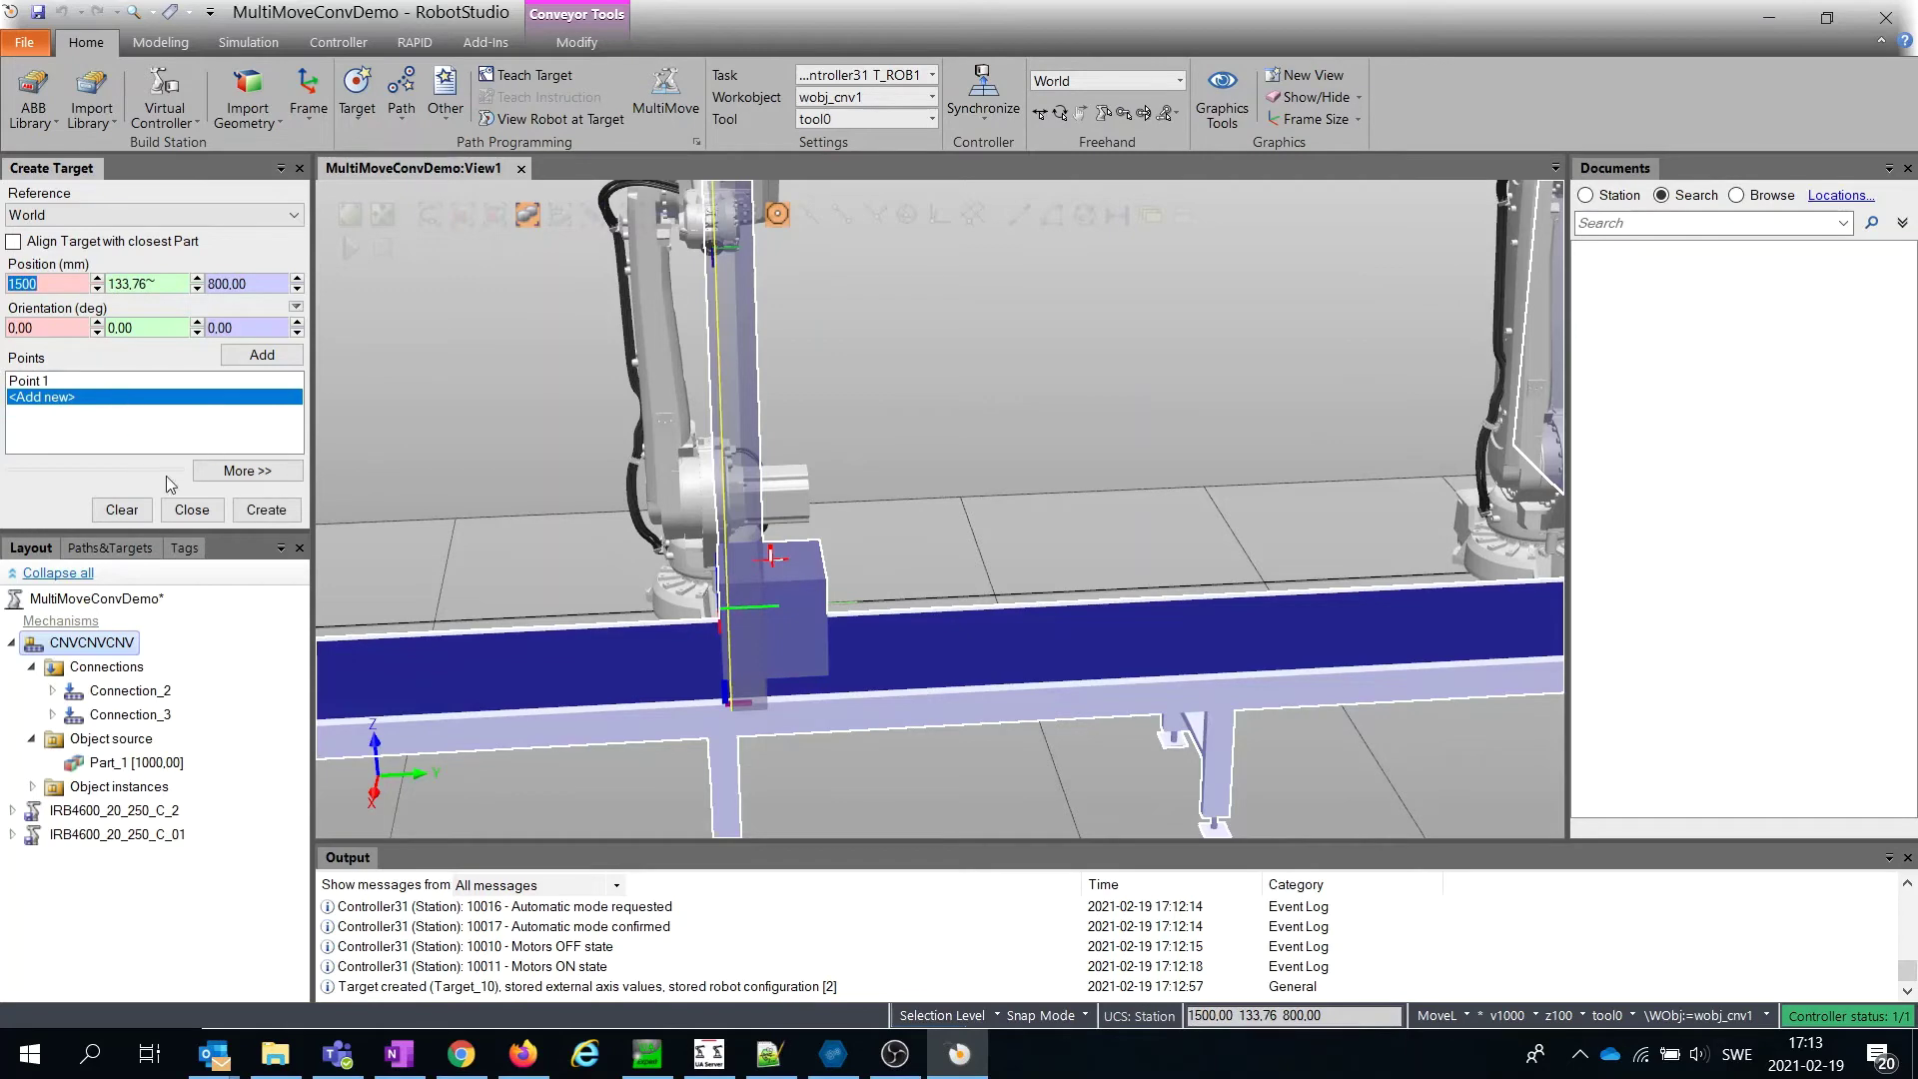
left_click(258, 509)
scroll(570, 481, "down", 3)
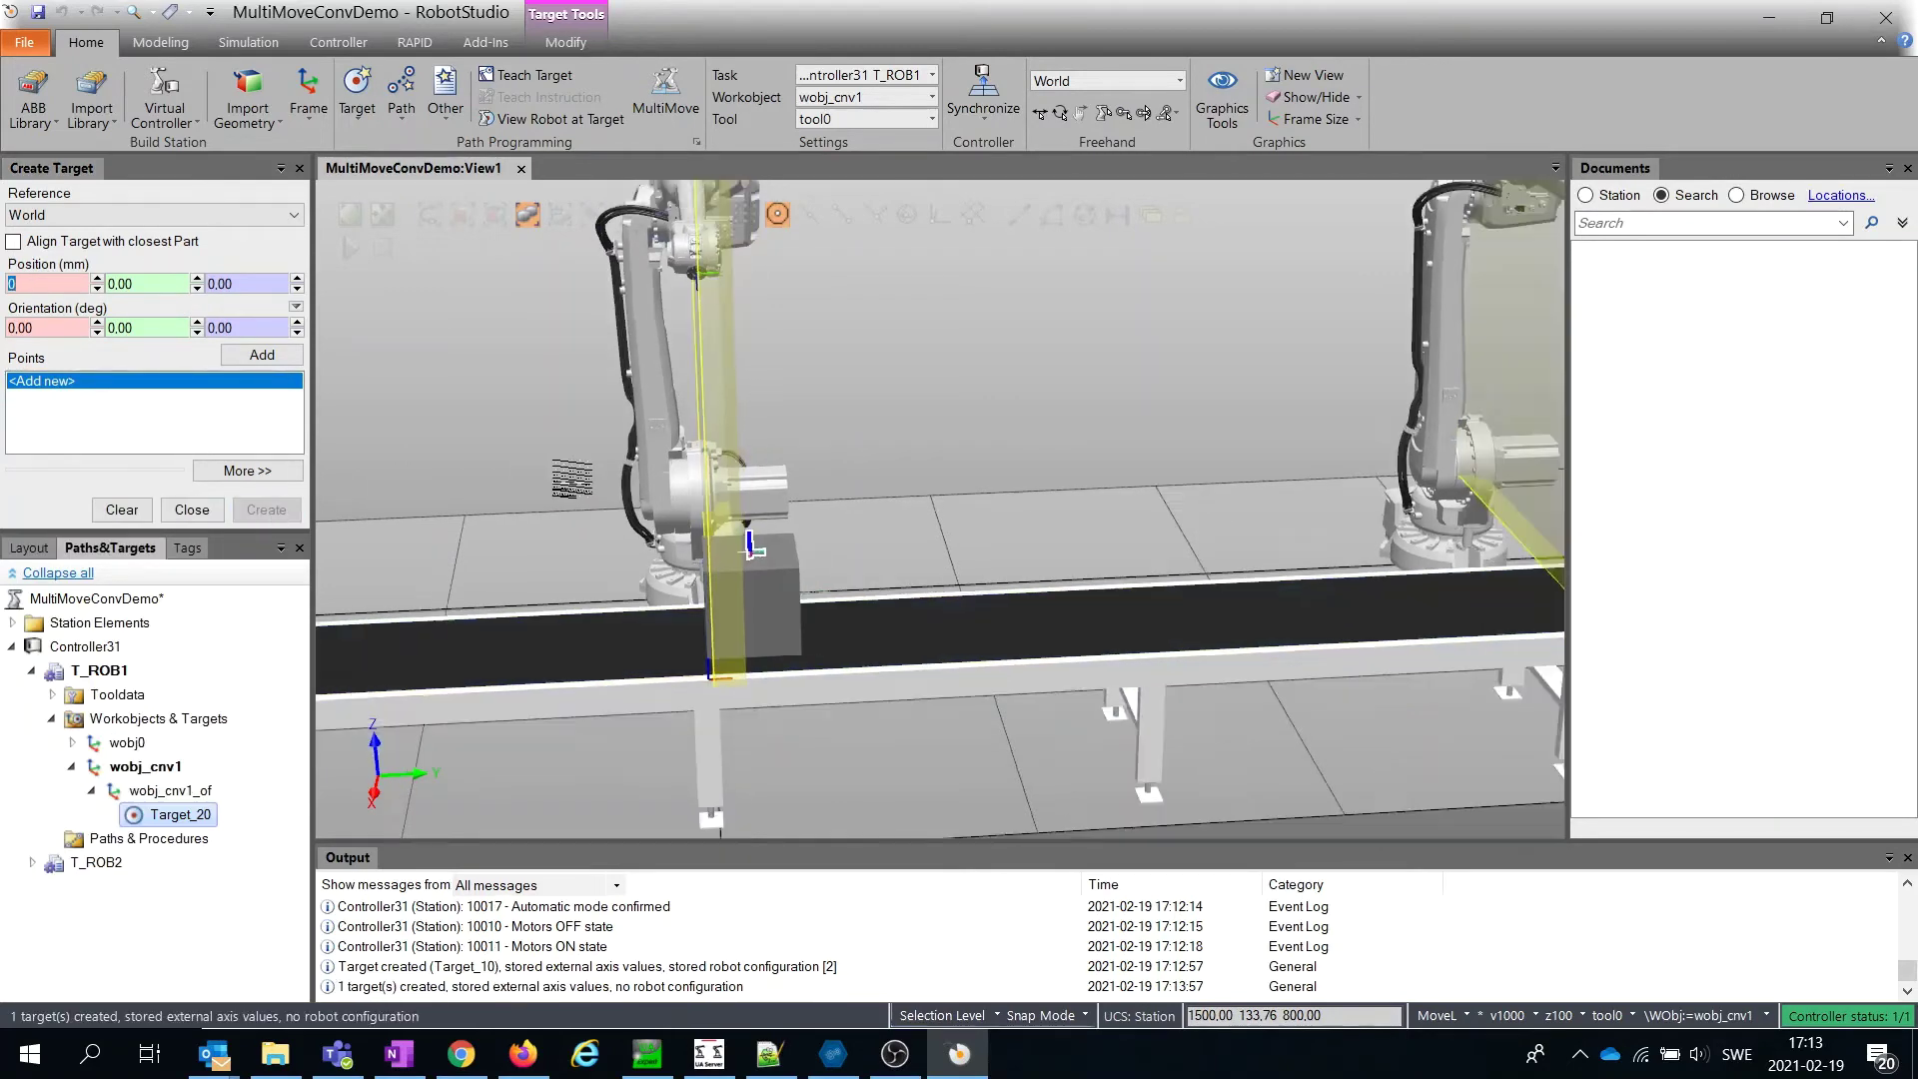
scroll(569, 480, "down", 3)
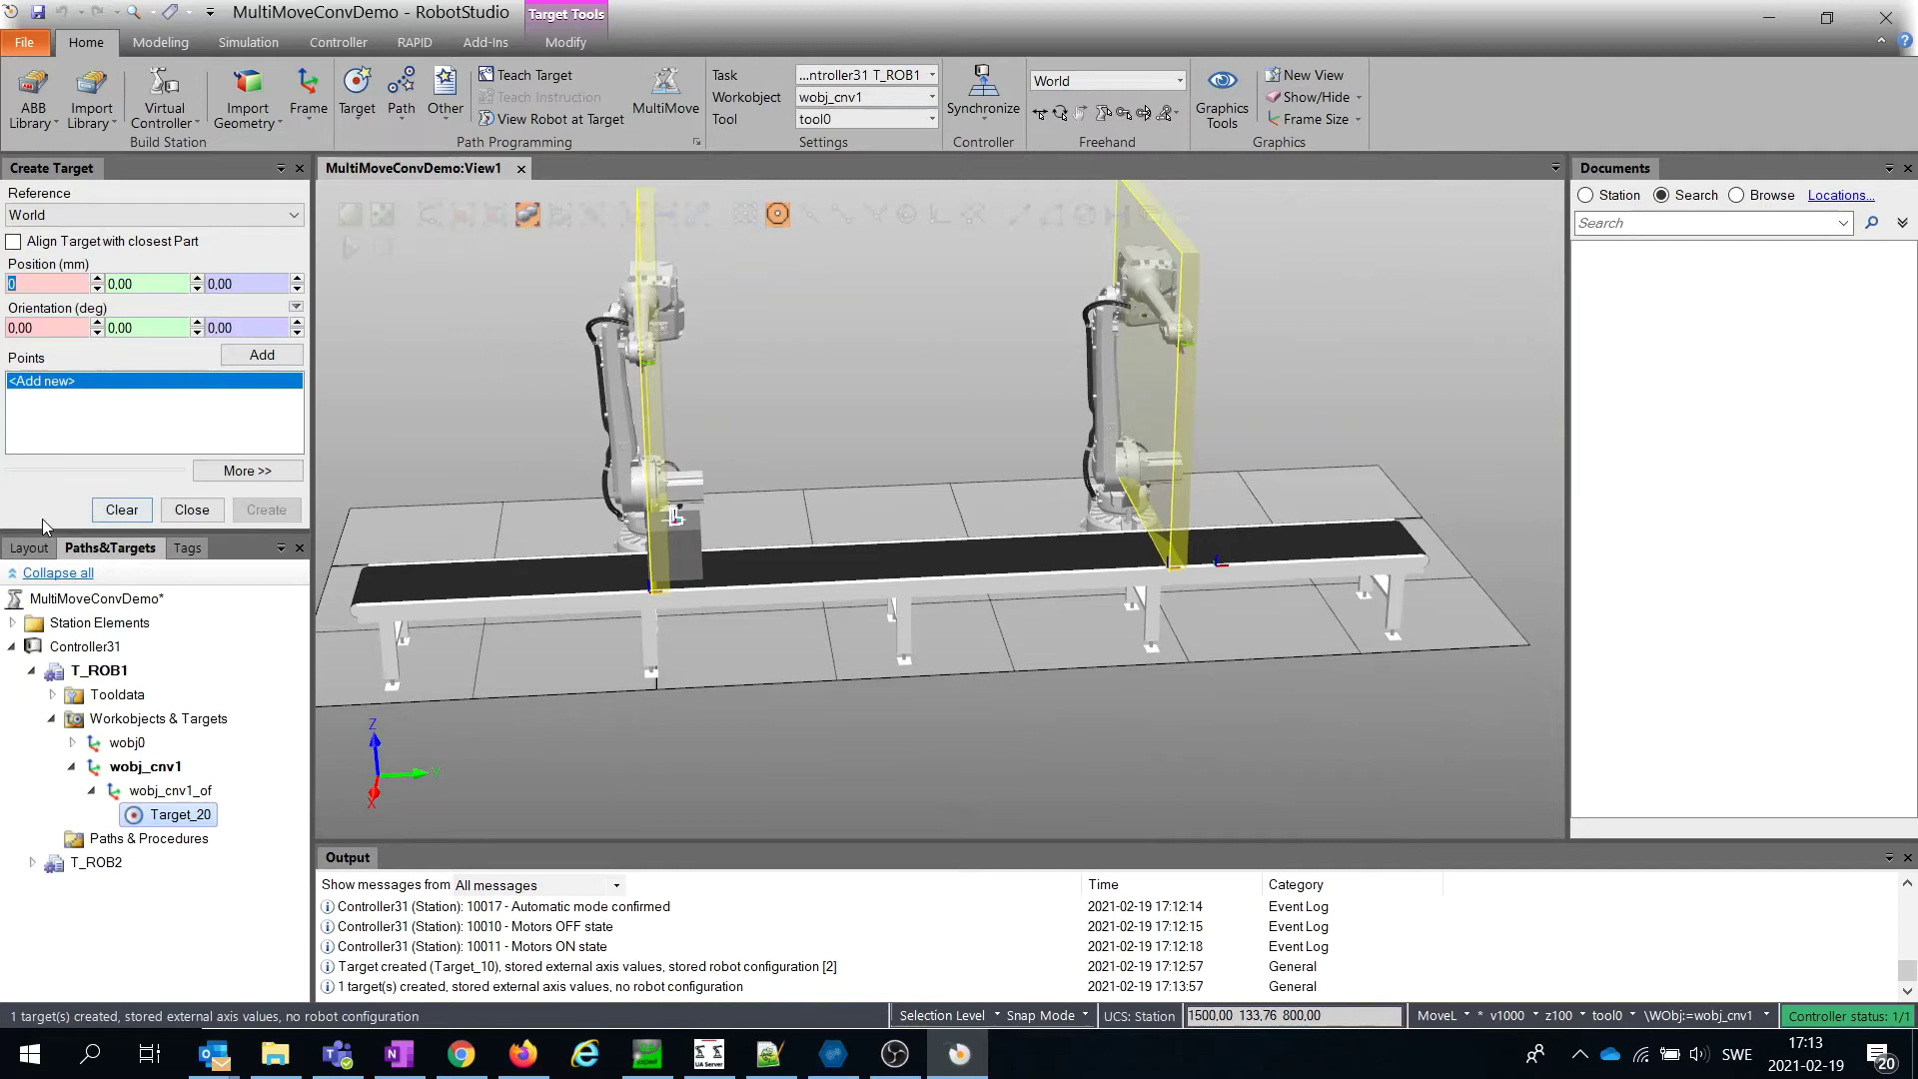
left_click(34, 548)
- Clear the conveyor and place Part_1 on it
right_click(90, 641)
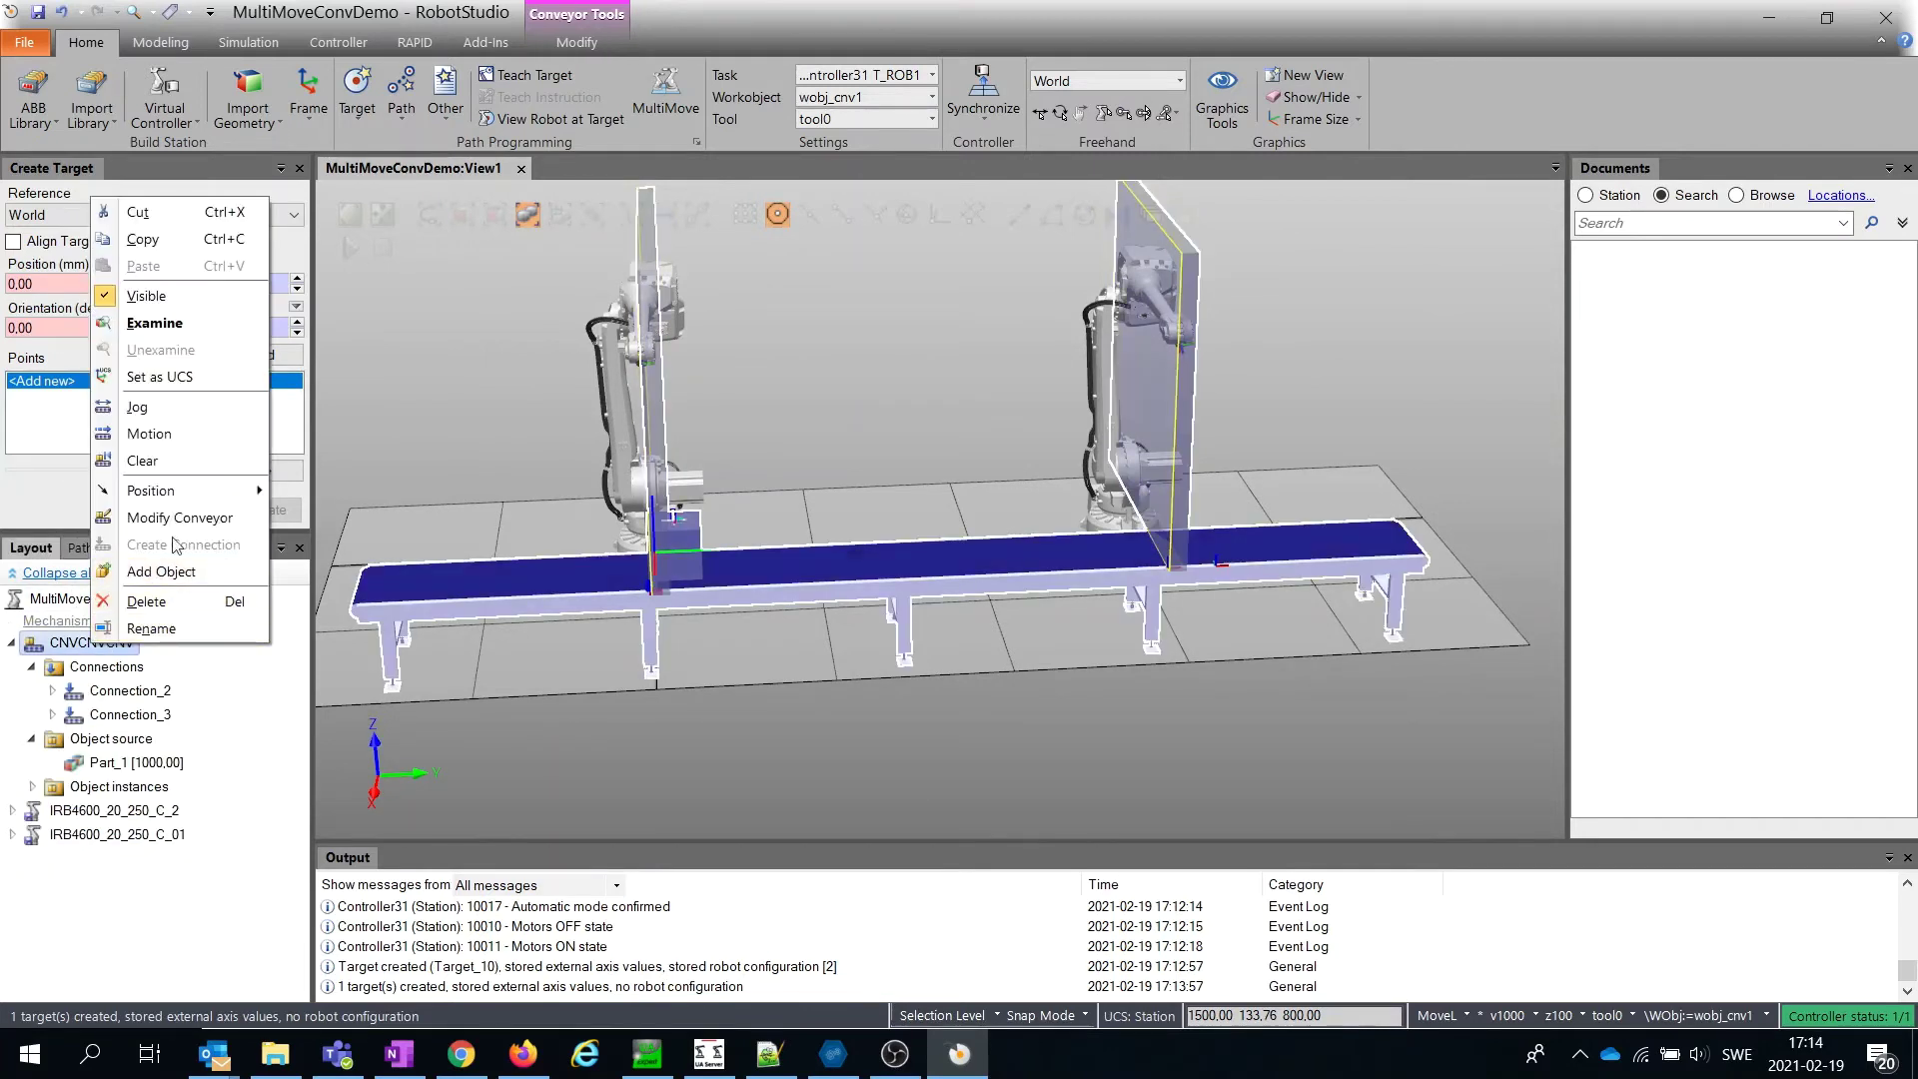
left_click(143, 460)
right_click(154, 765)
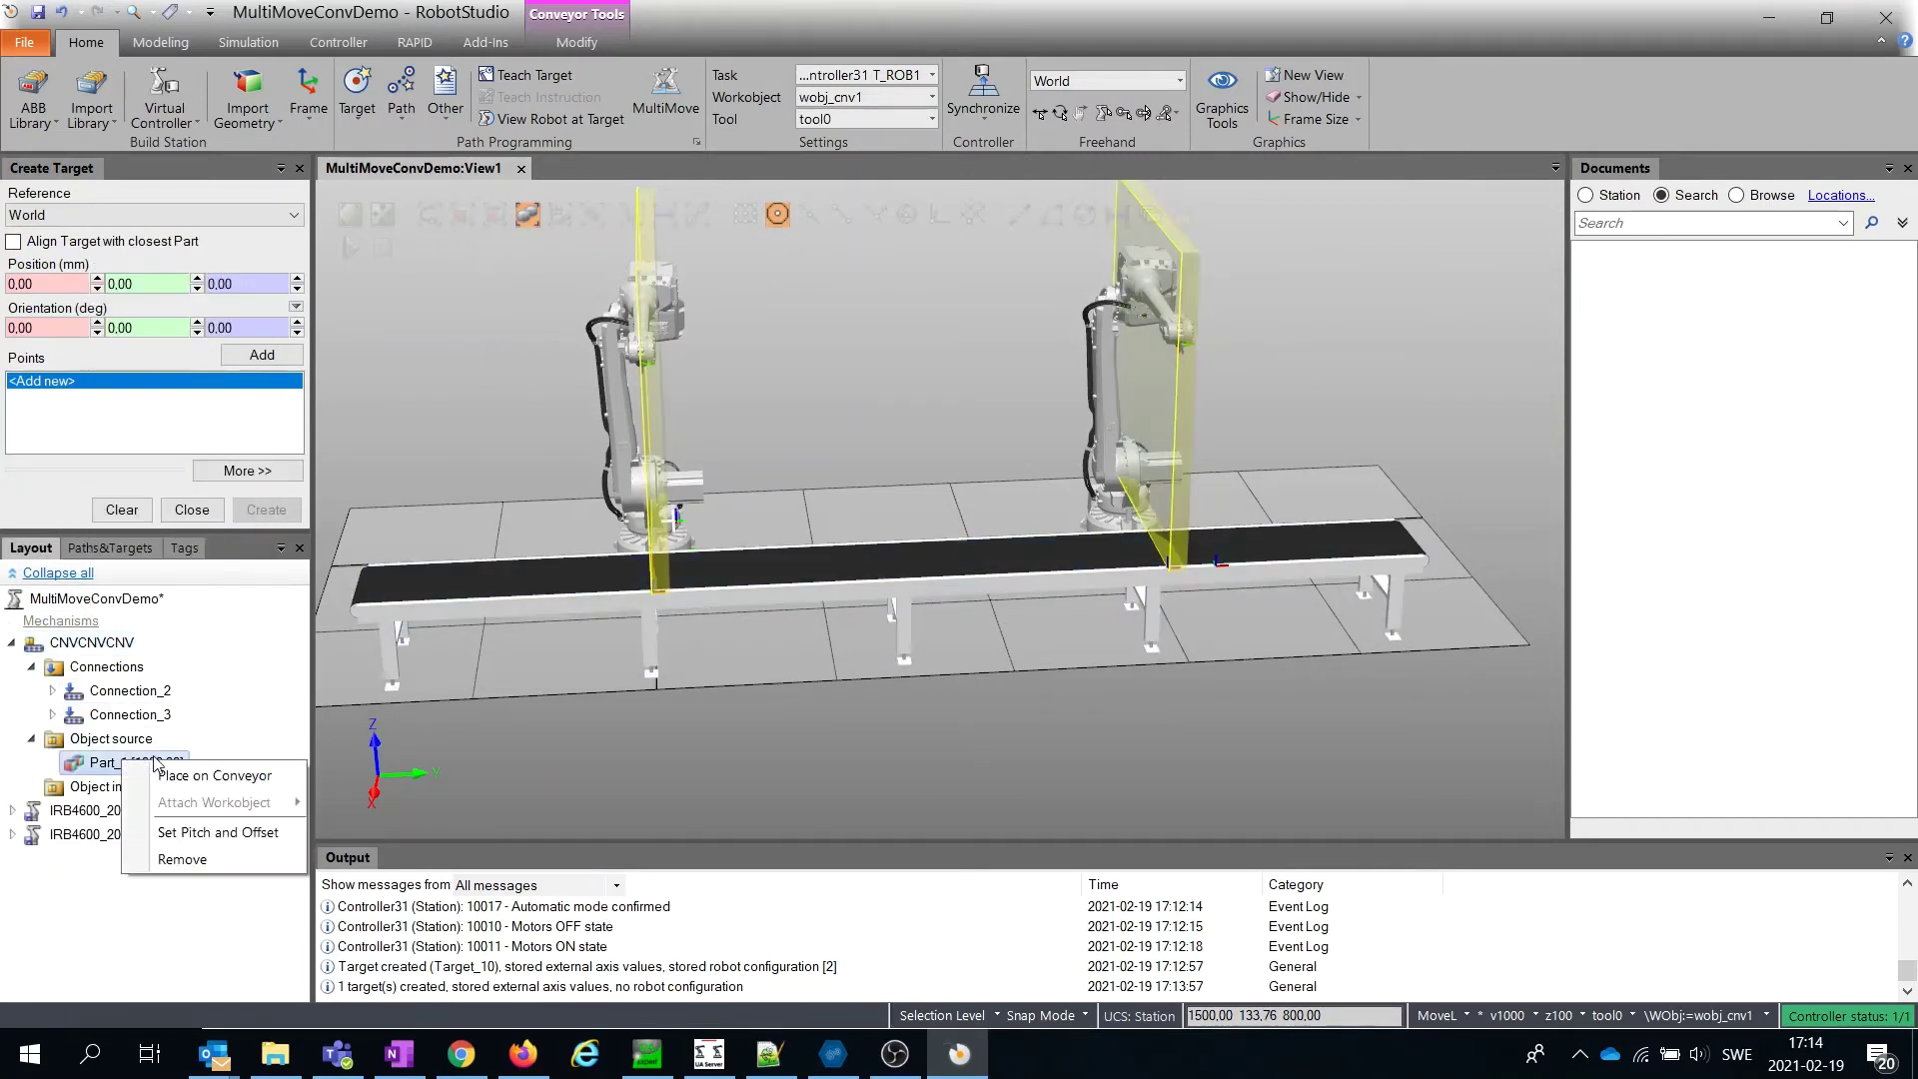
left_click(217, 776)
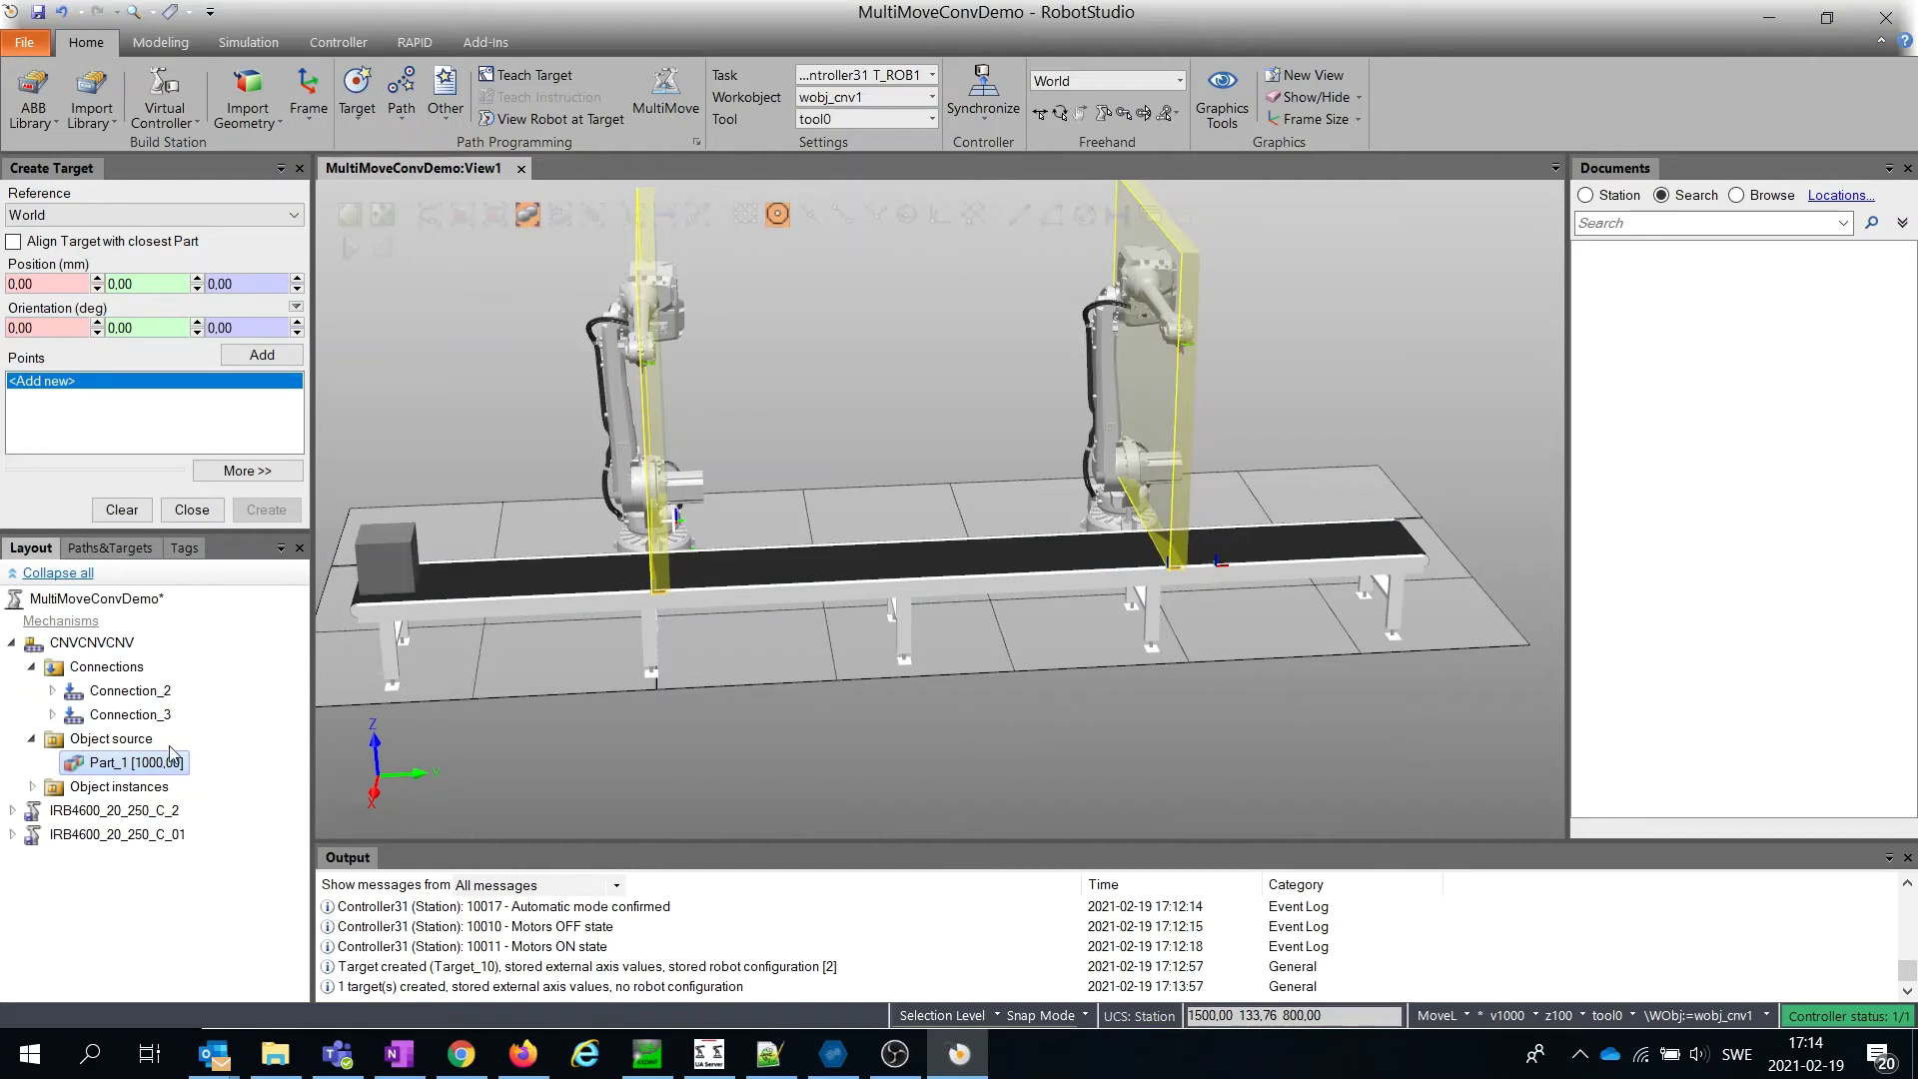
right_click(137, 763)
mouse_move(225, 799)
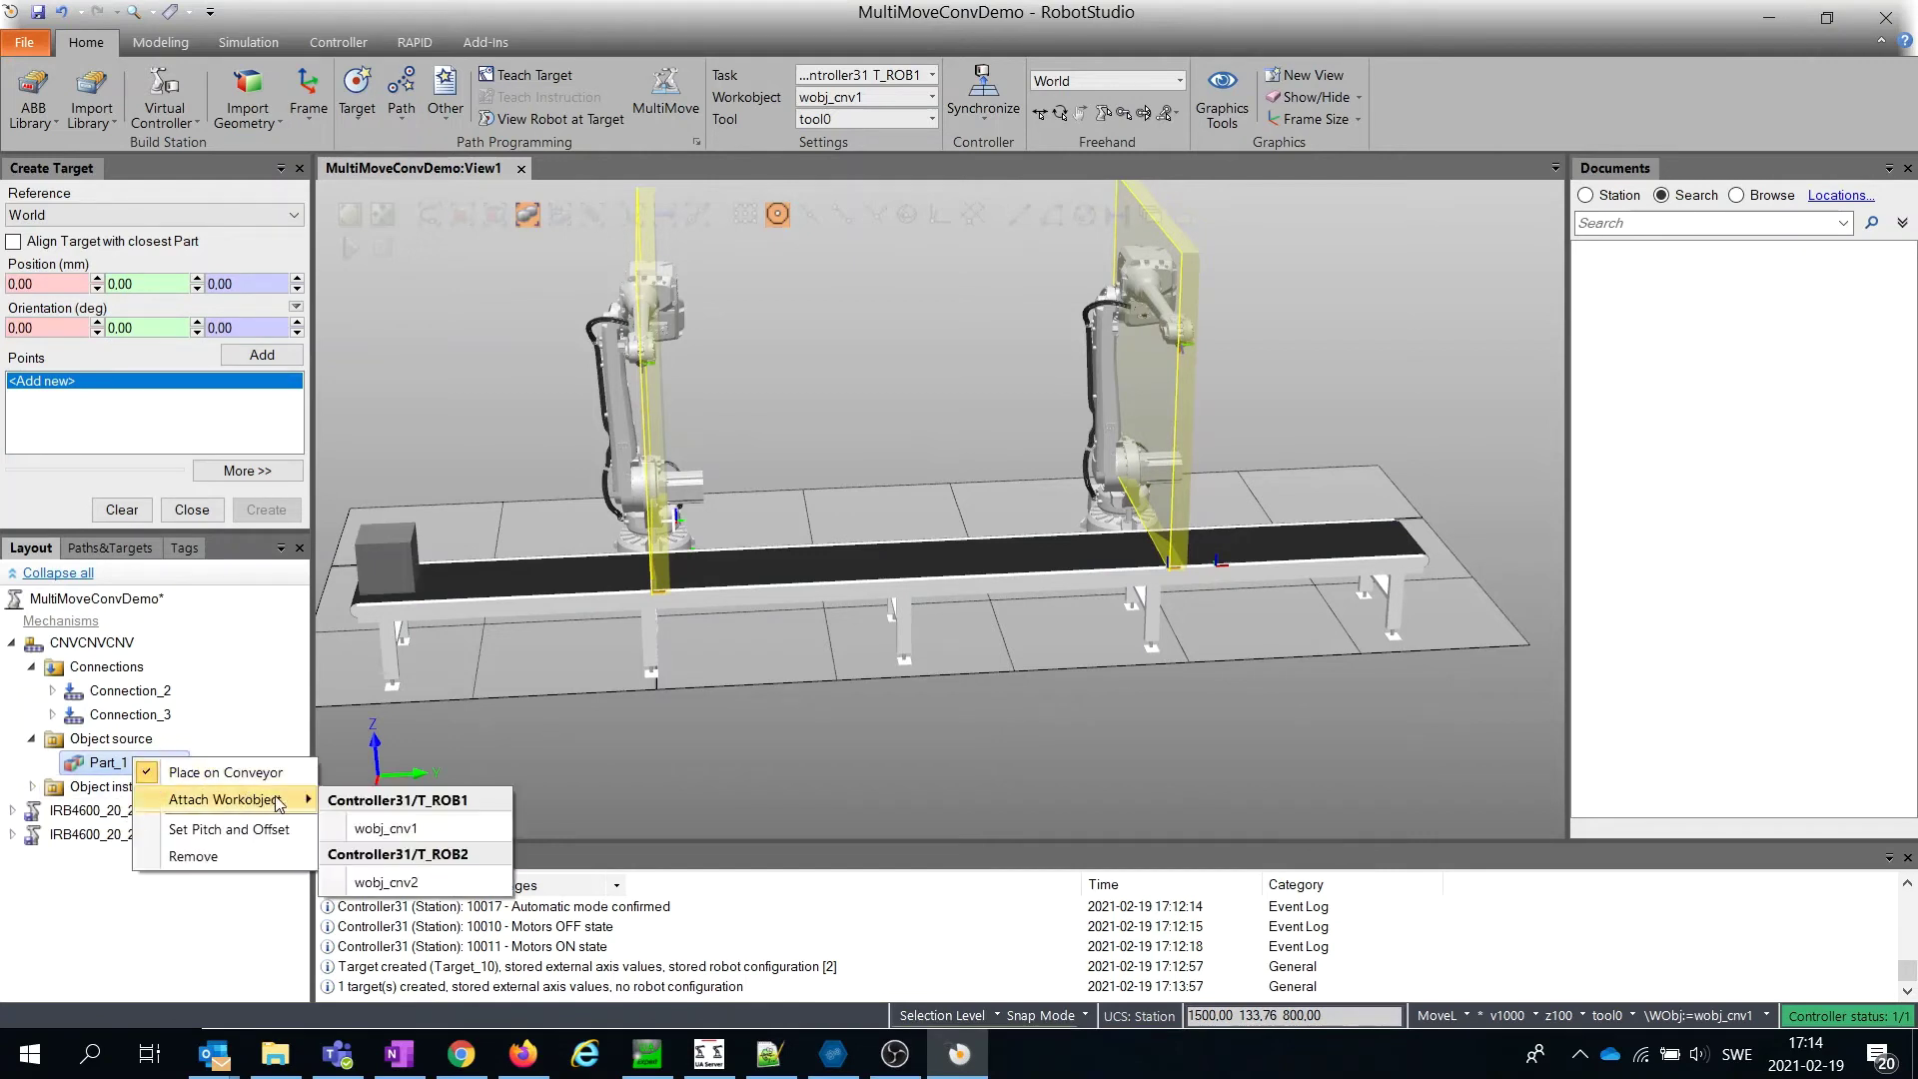
- Jog the conveyor through Connection_3, attach Part_1 to wobj_cnv2, and slide it to the right robot
right_click(90, 645)
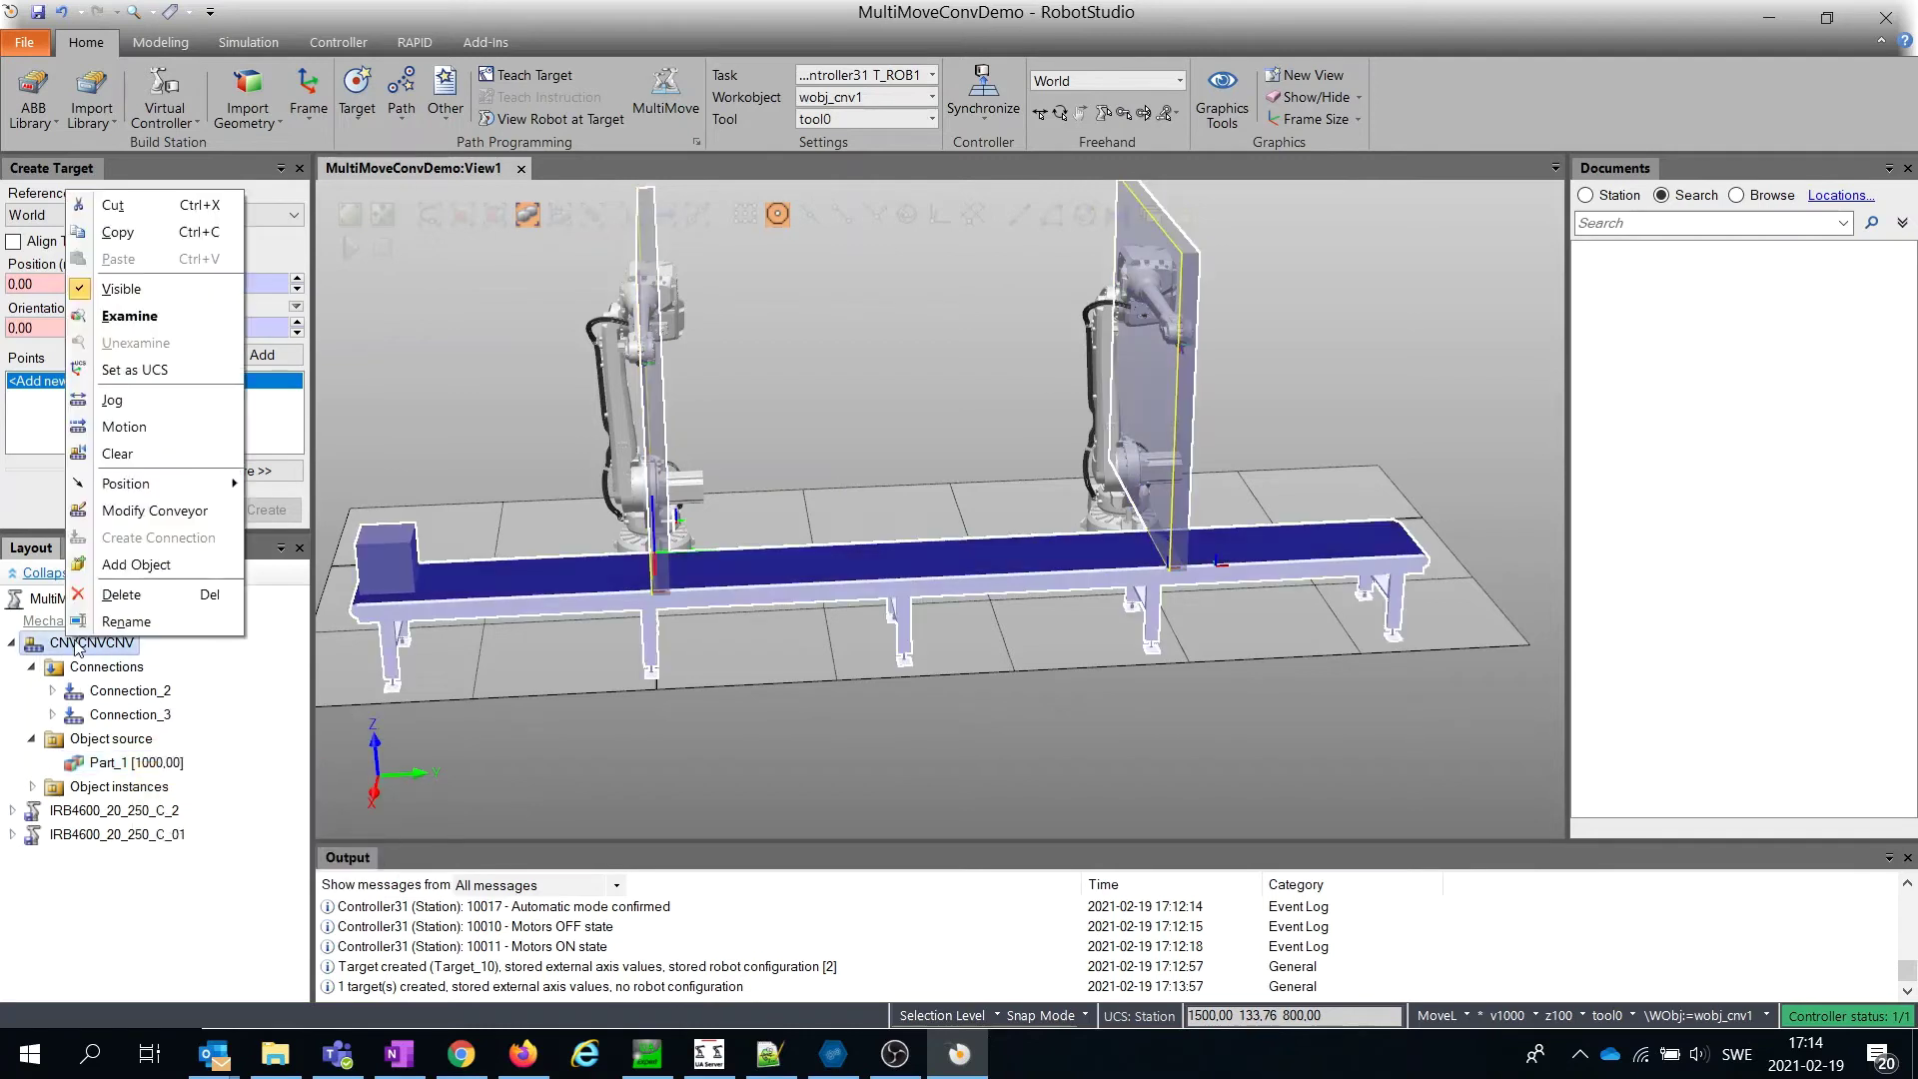
left_click(143, 401)
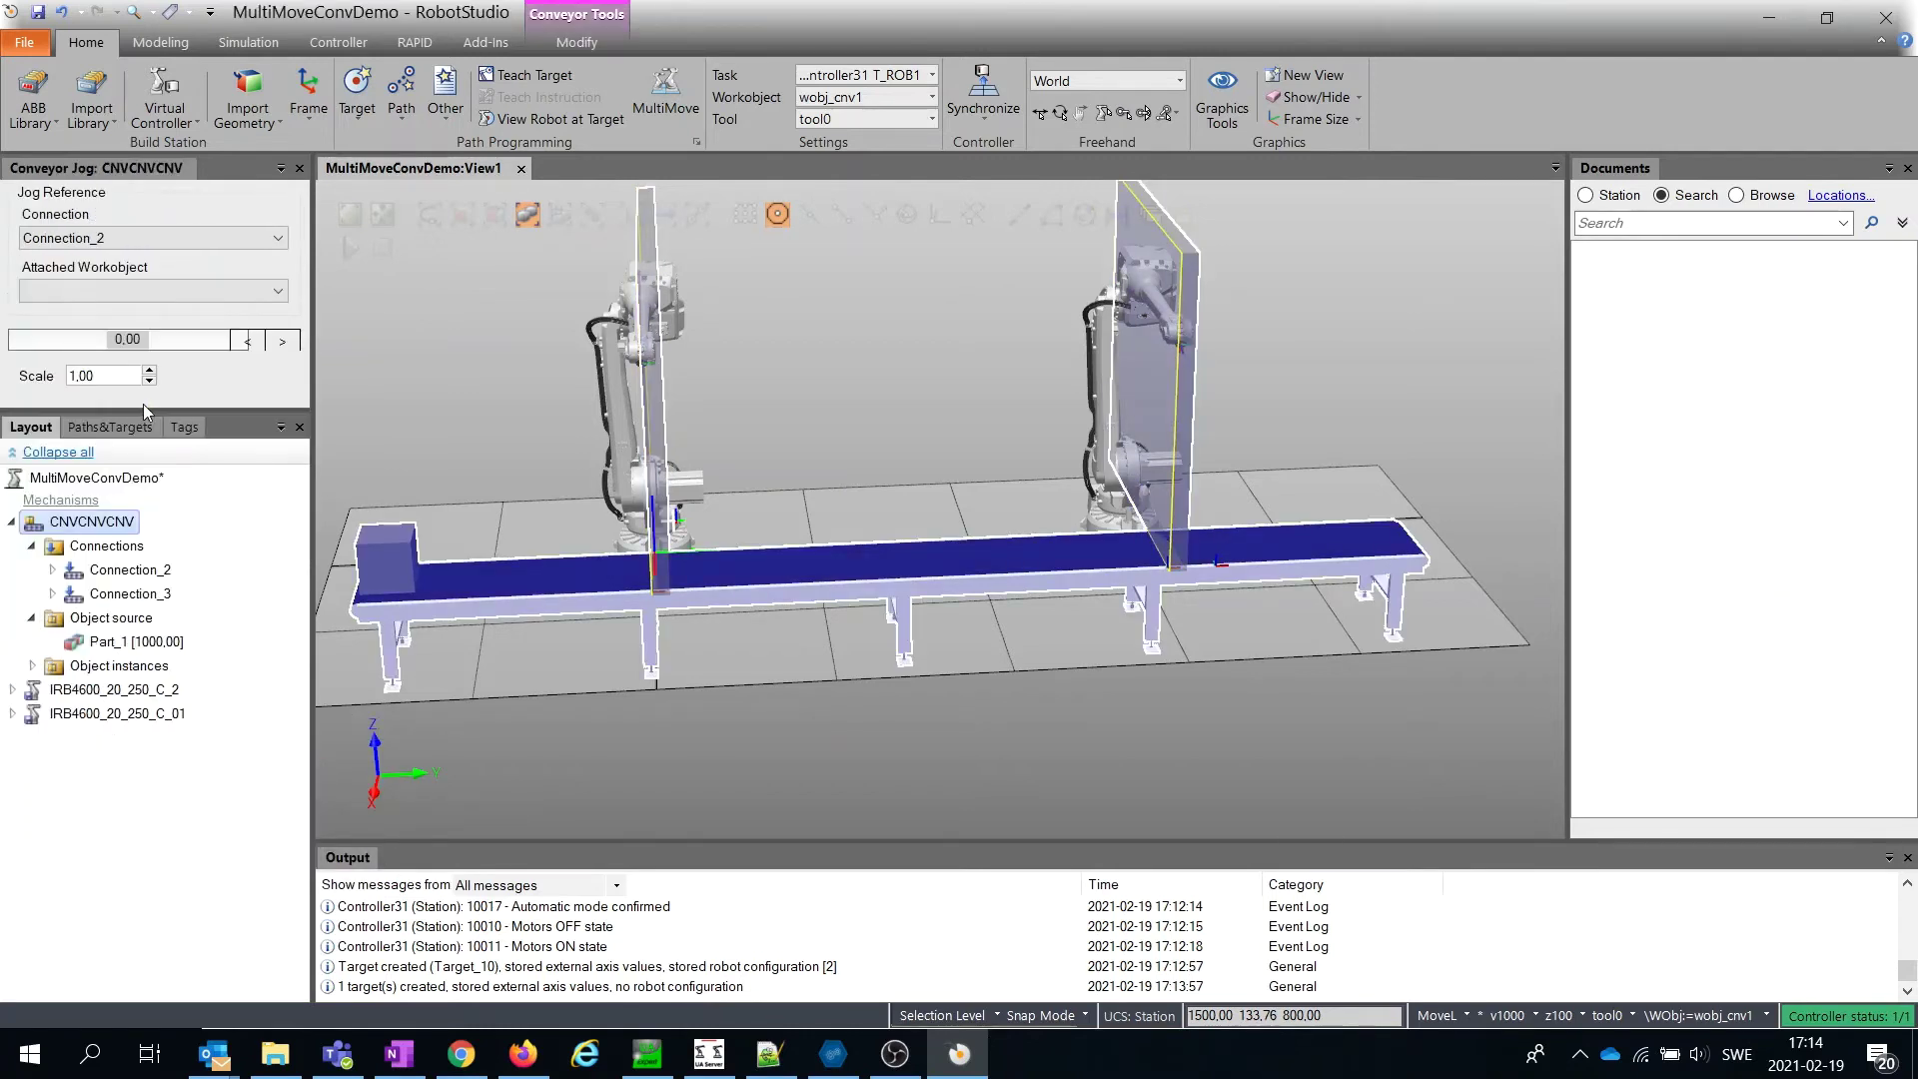
left_click(161, 239)
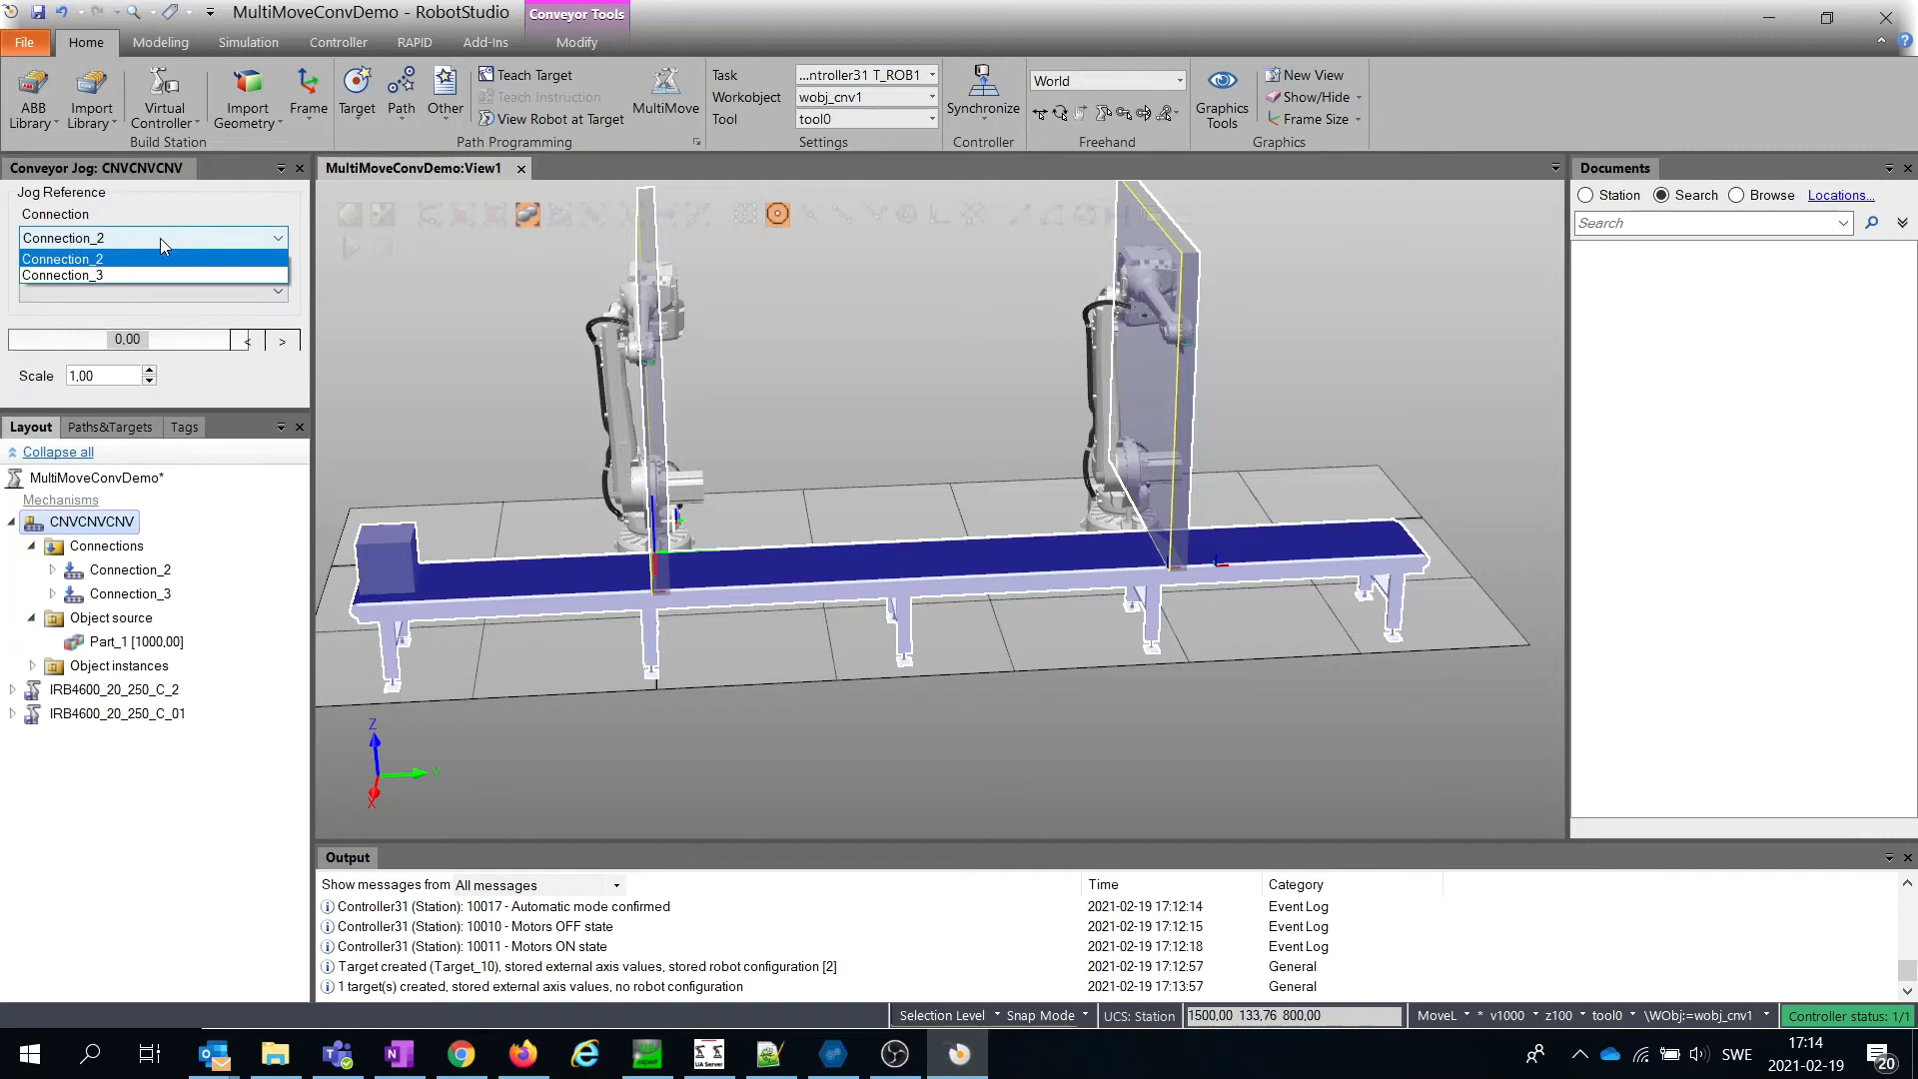
left_click(154, 274)
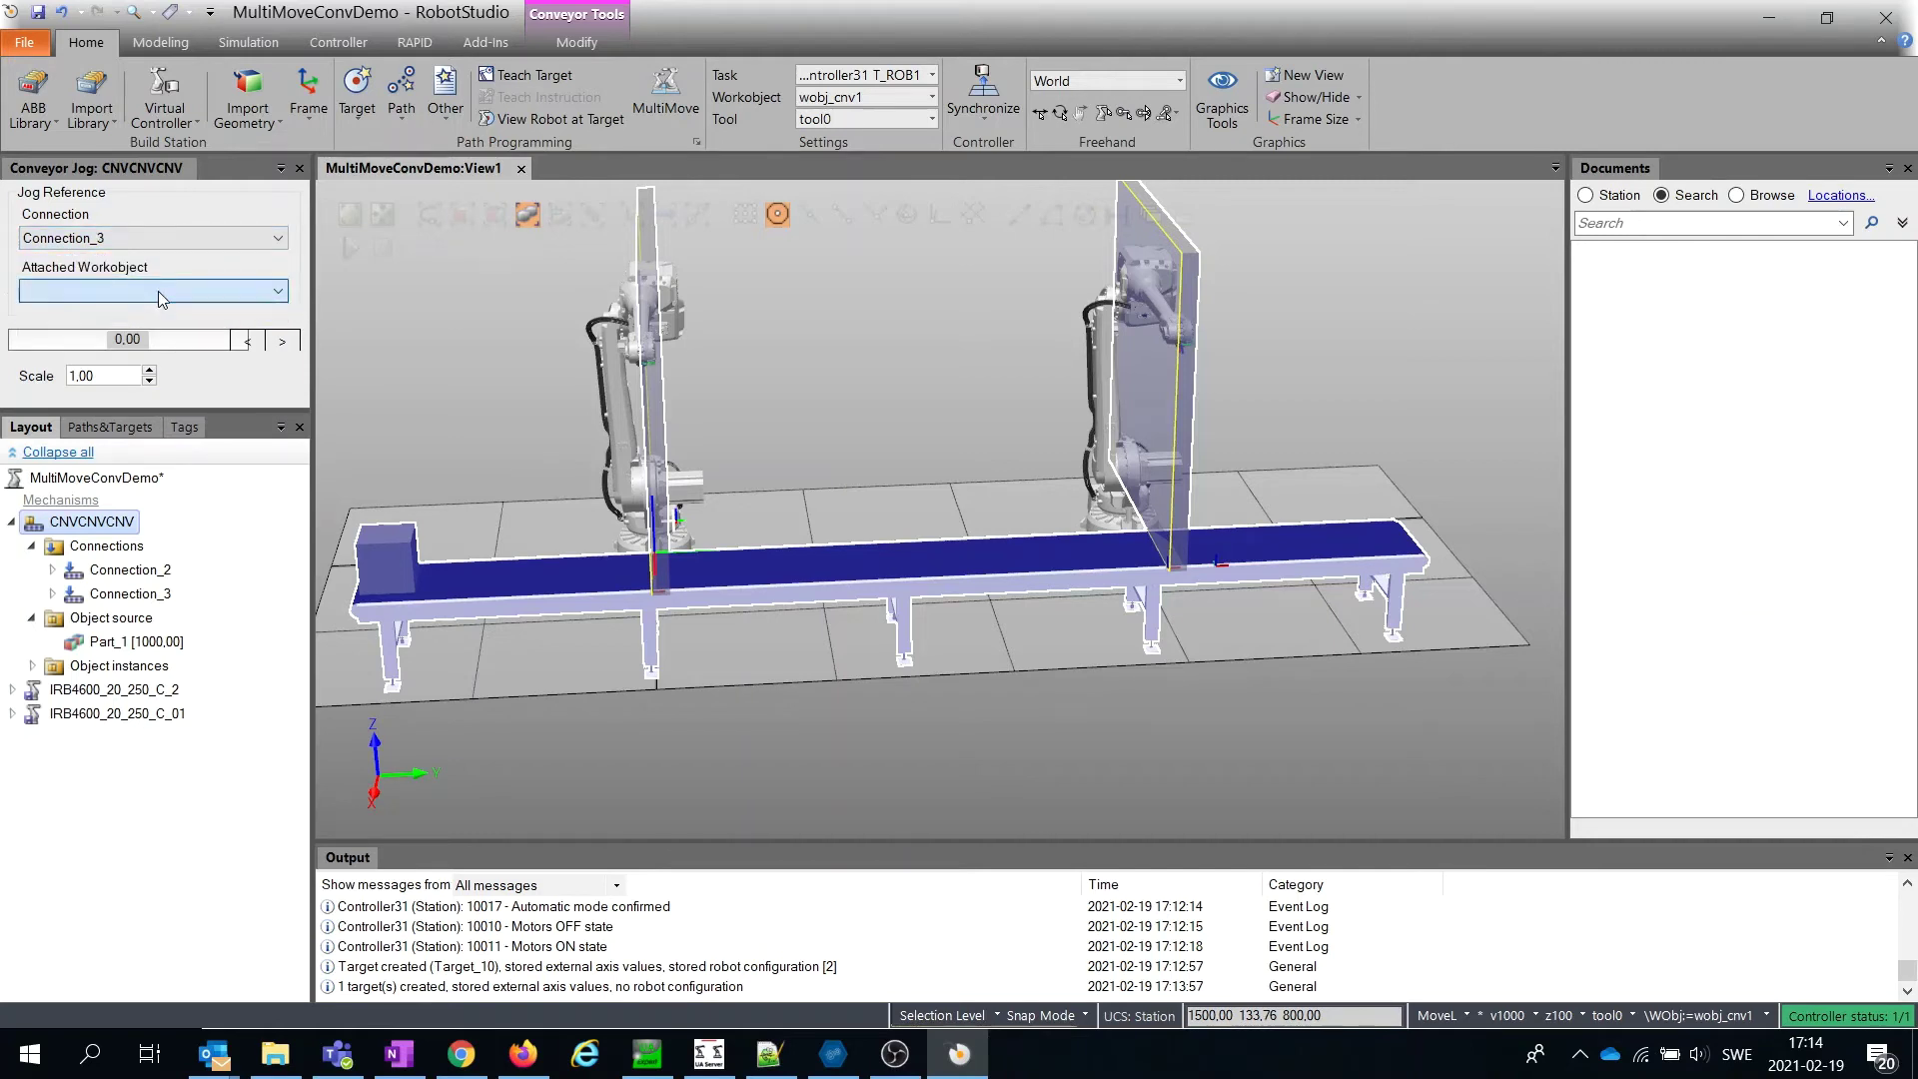
right_click(135, 643)
mouse_move(209, 688)
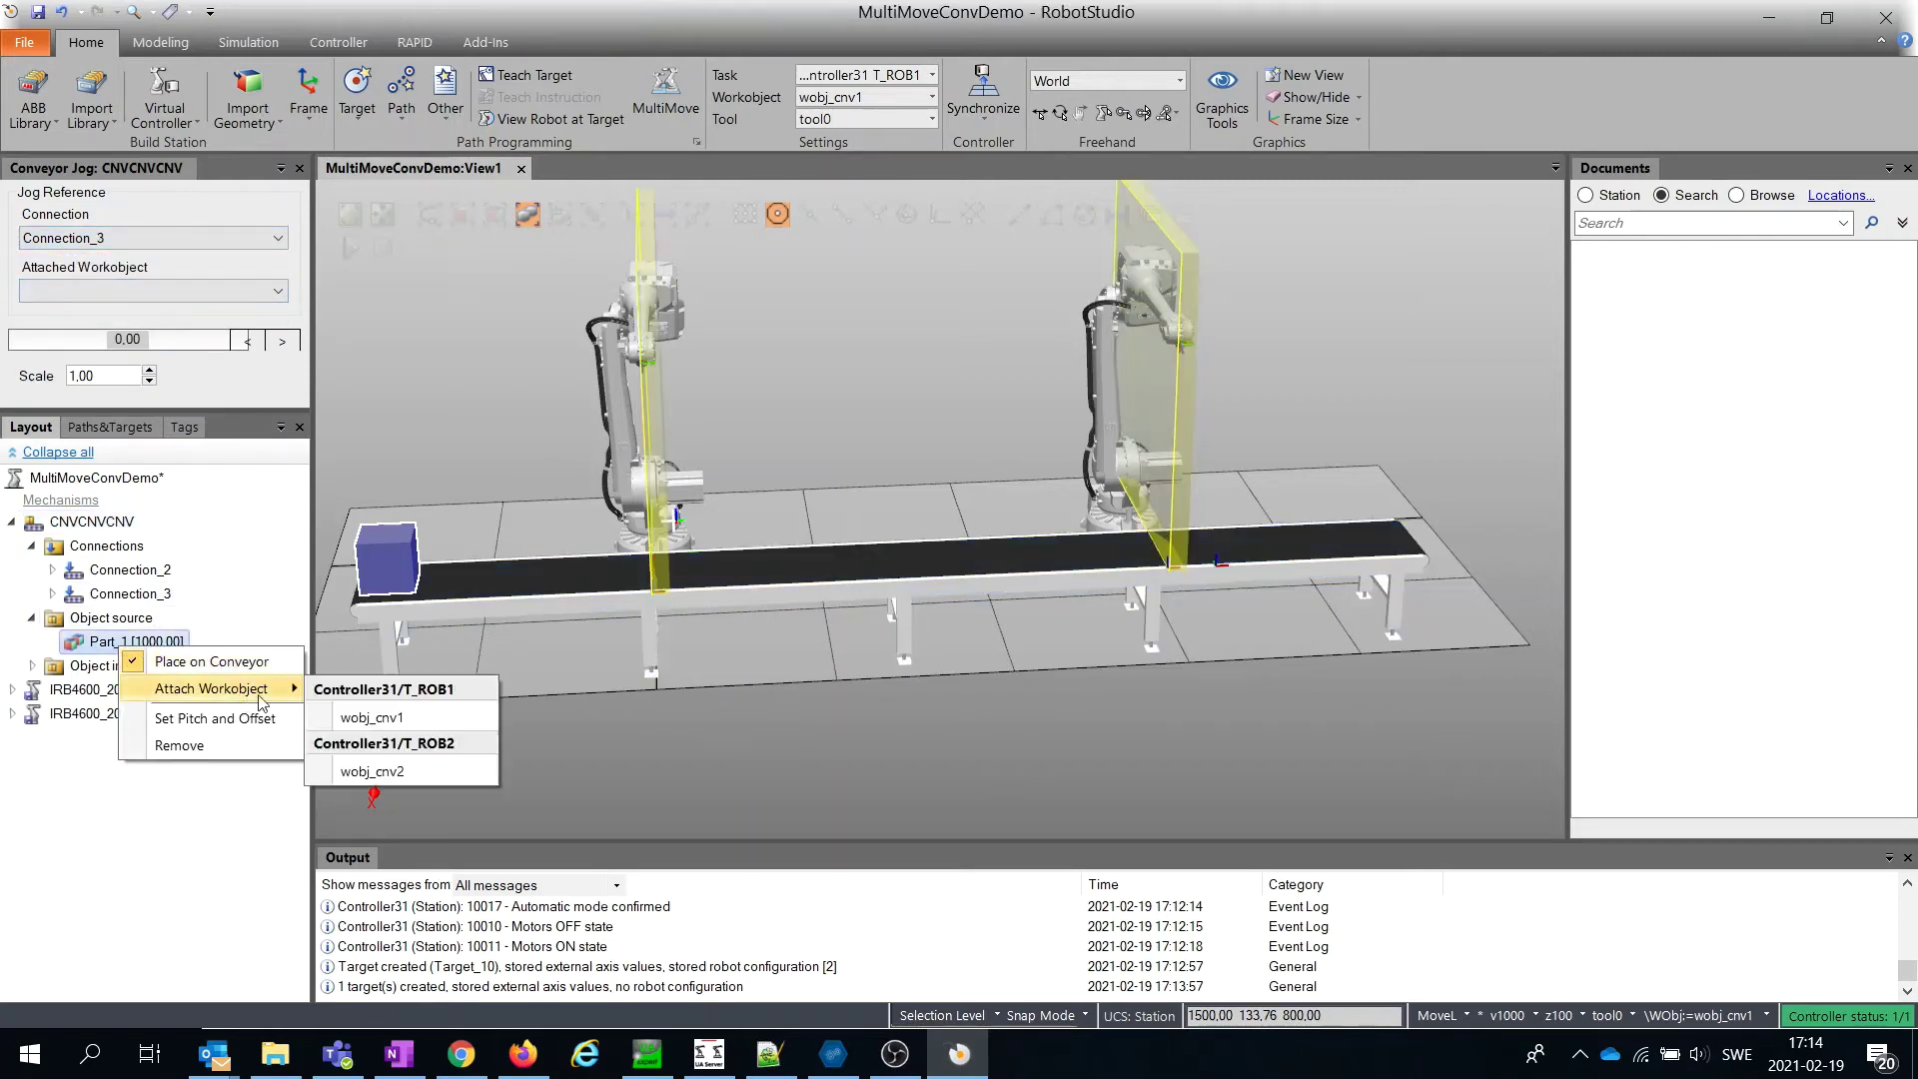
left_click(393, 771)
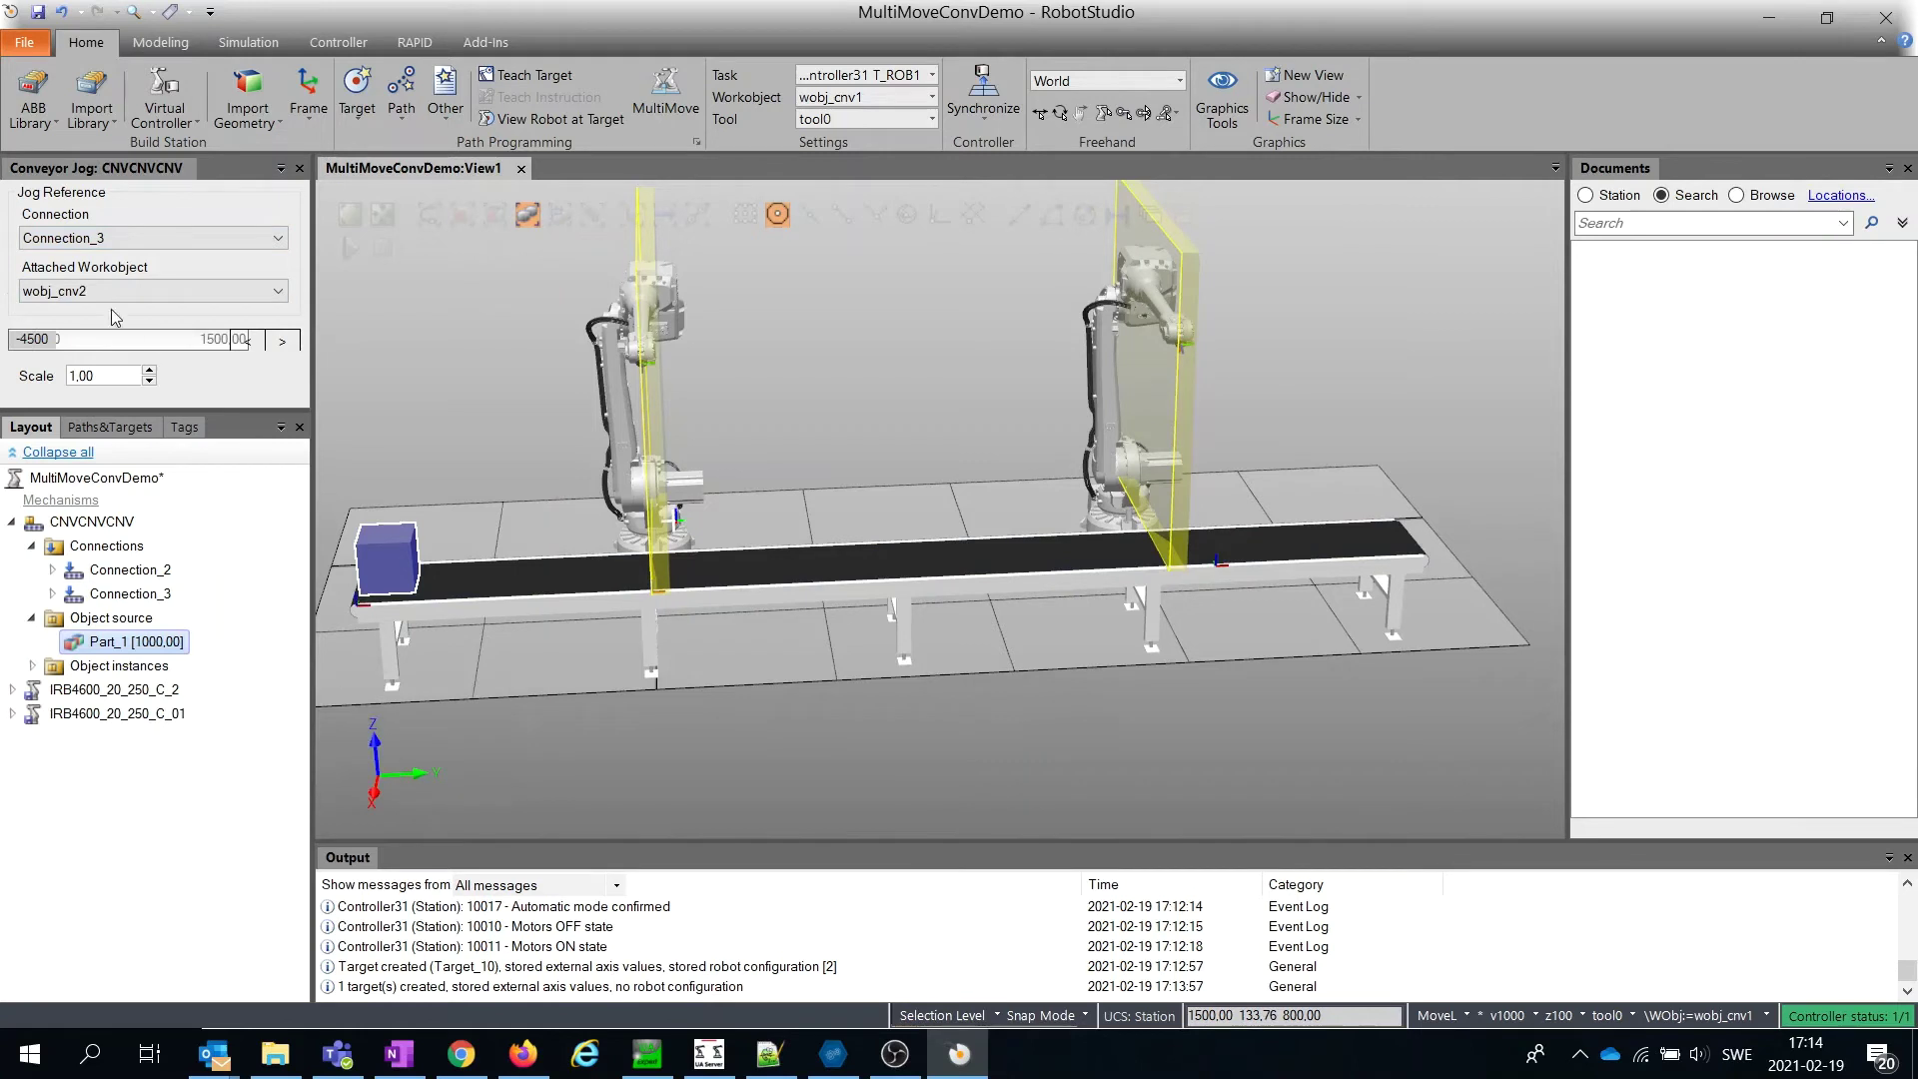
left_click_drag(41, 340, 189, 354)
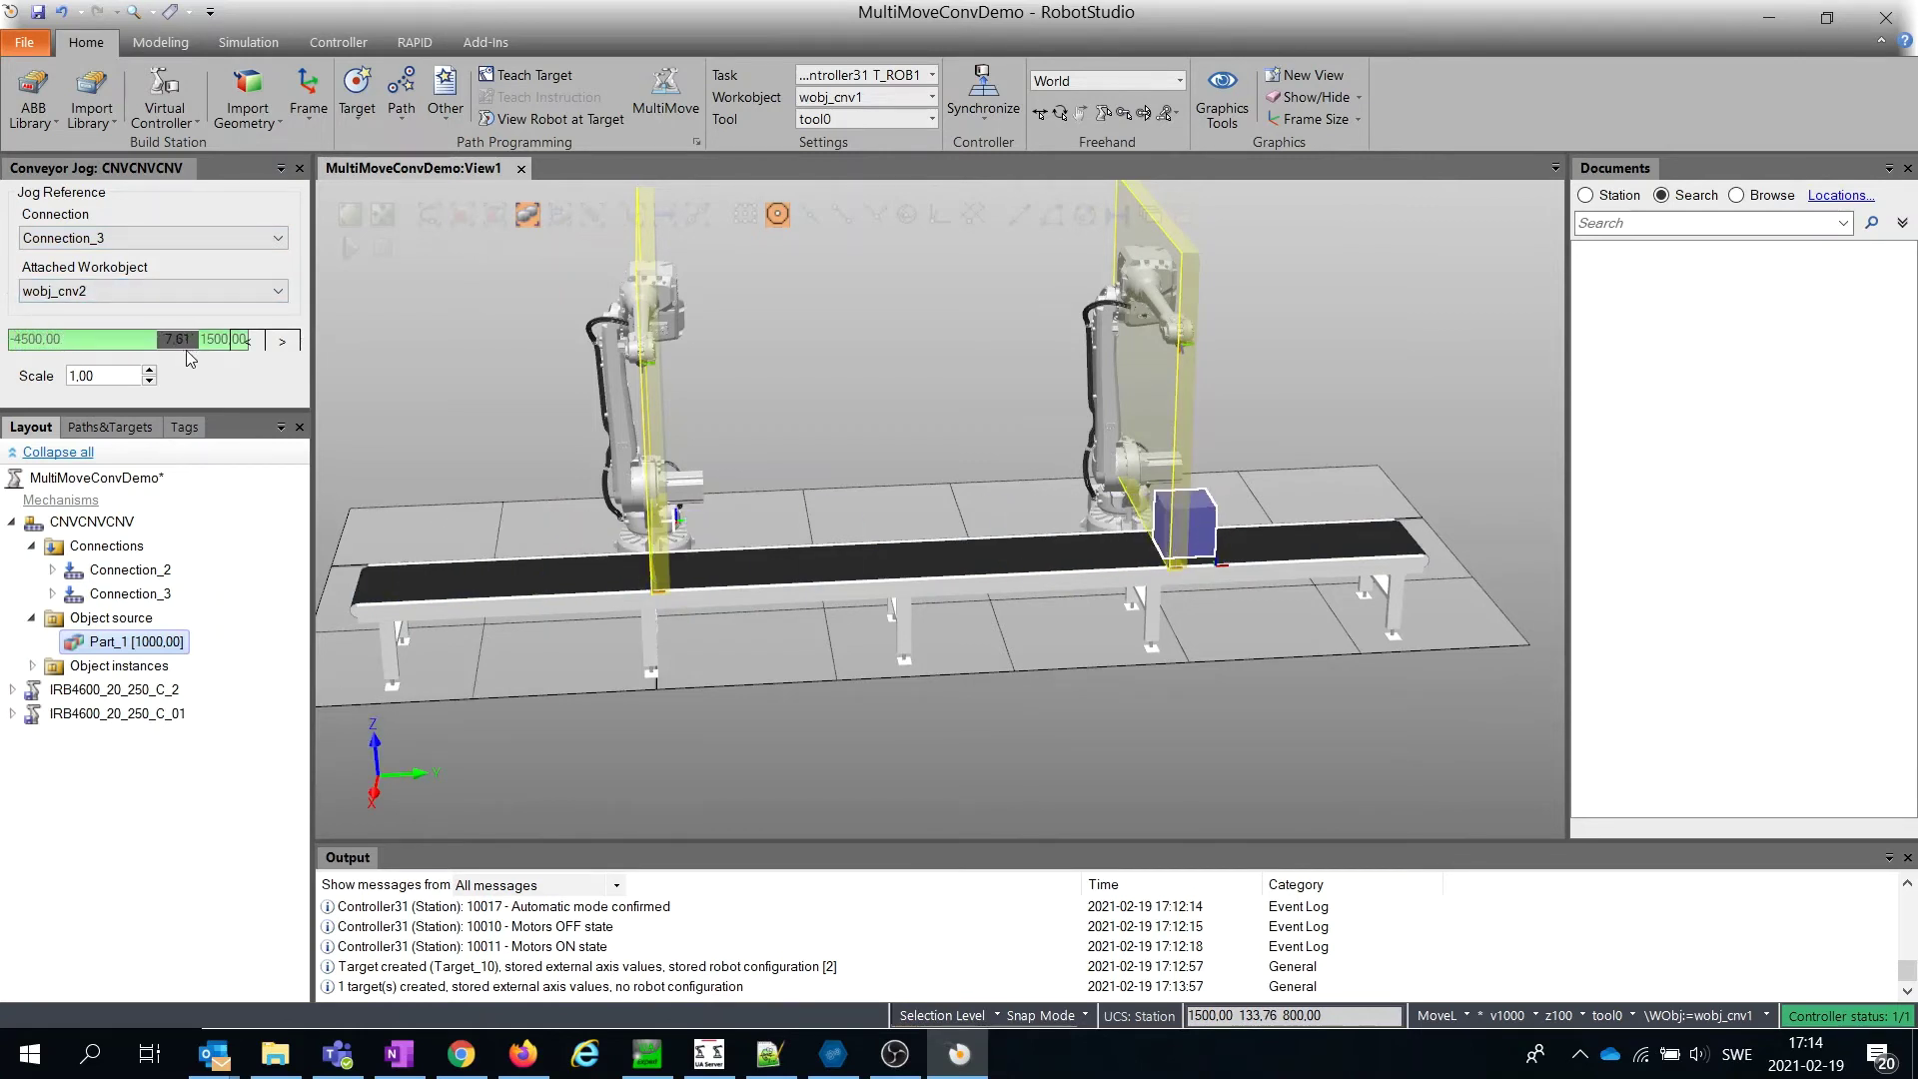
scroll(1290, 484, "up", 2)
scroll(1367, 470, "up", 2)
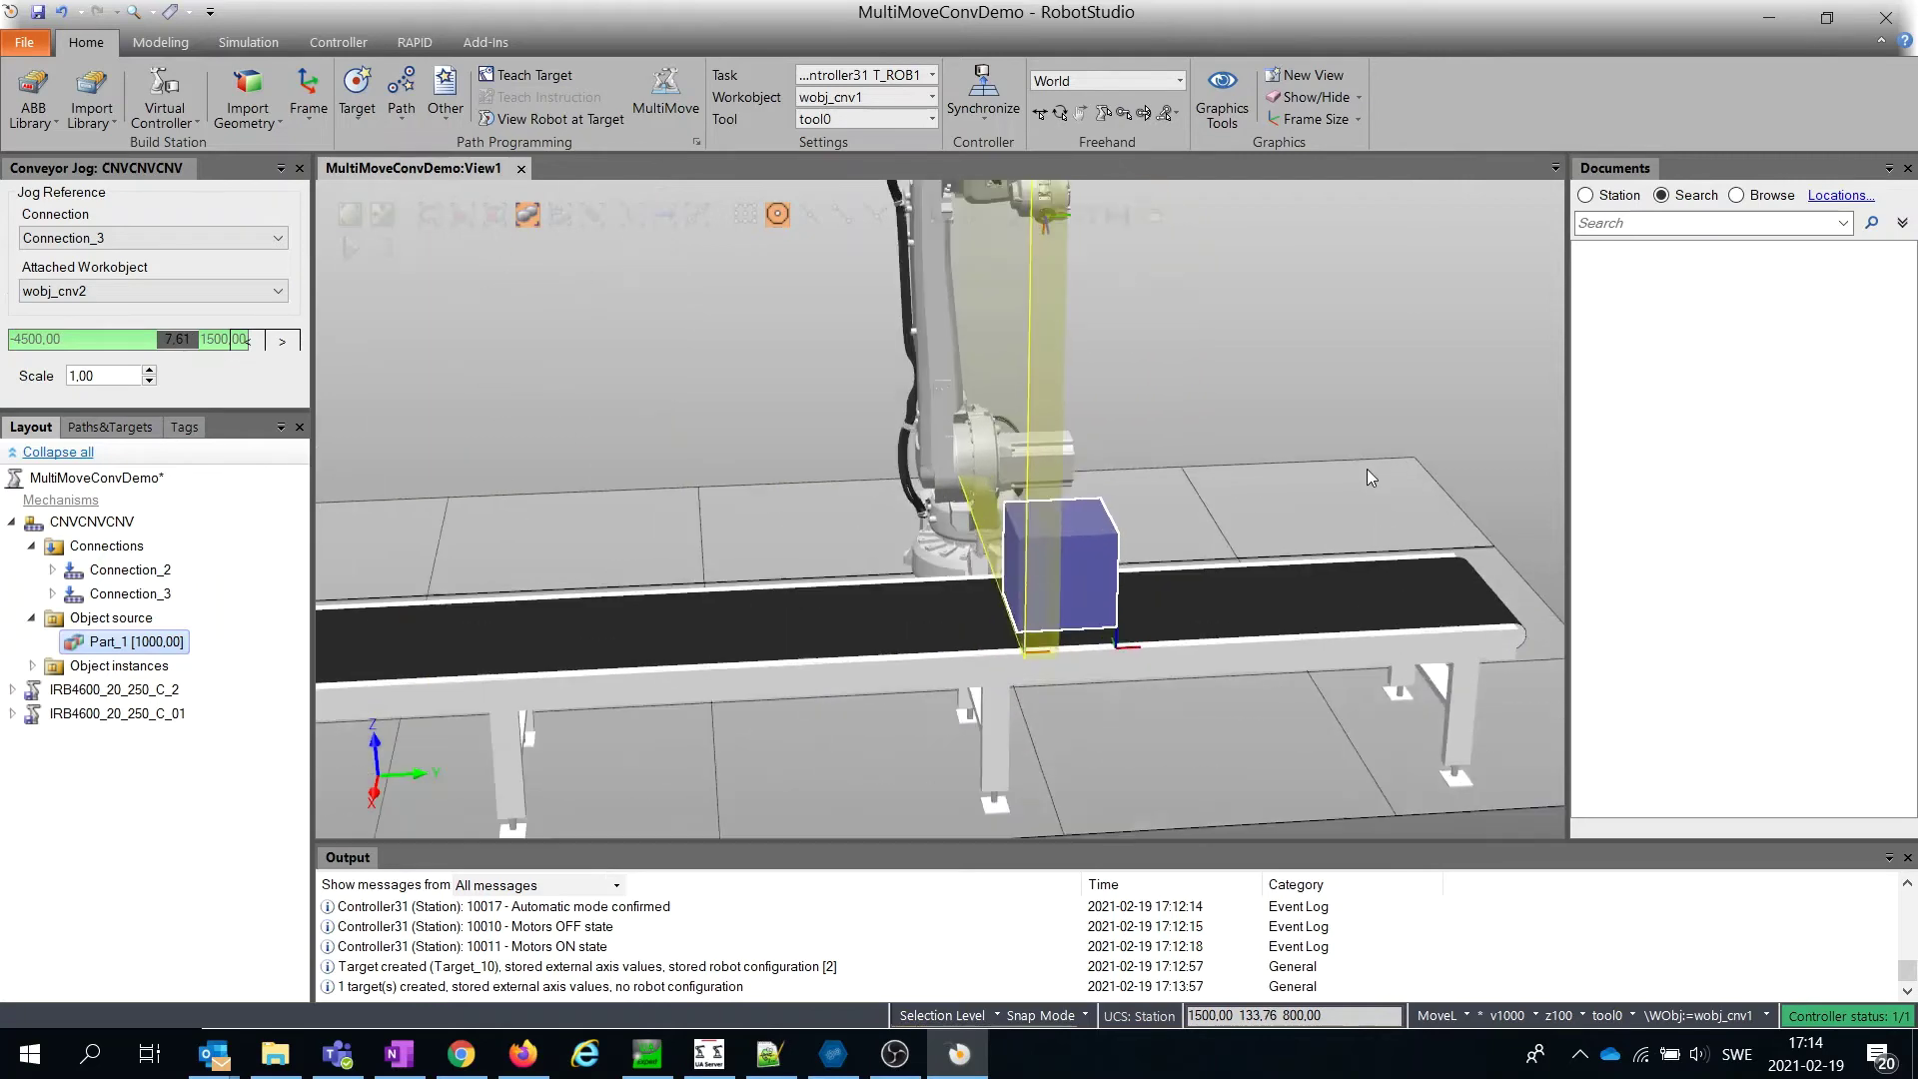
scroll(1367, 469, "up", 1)
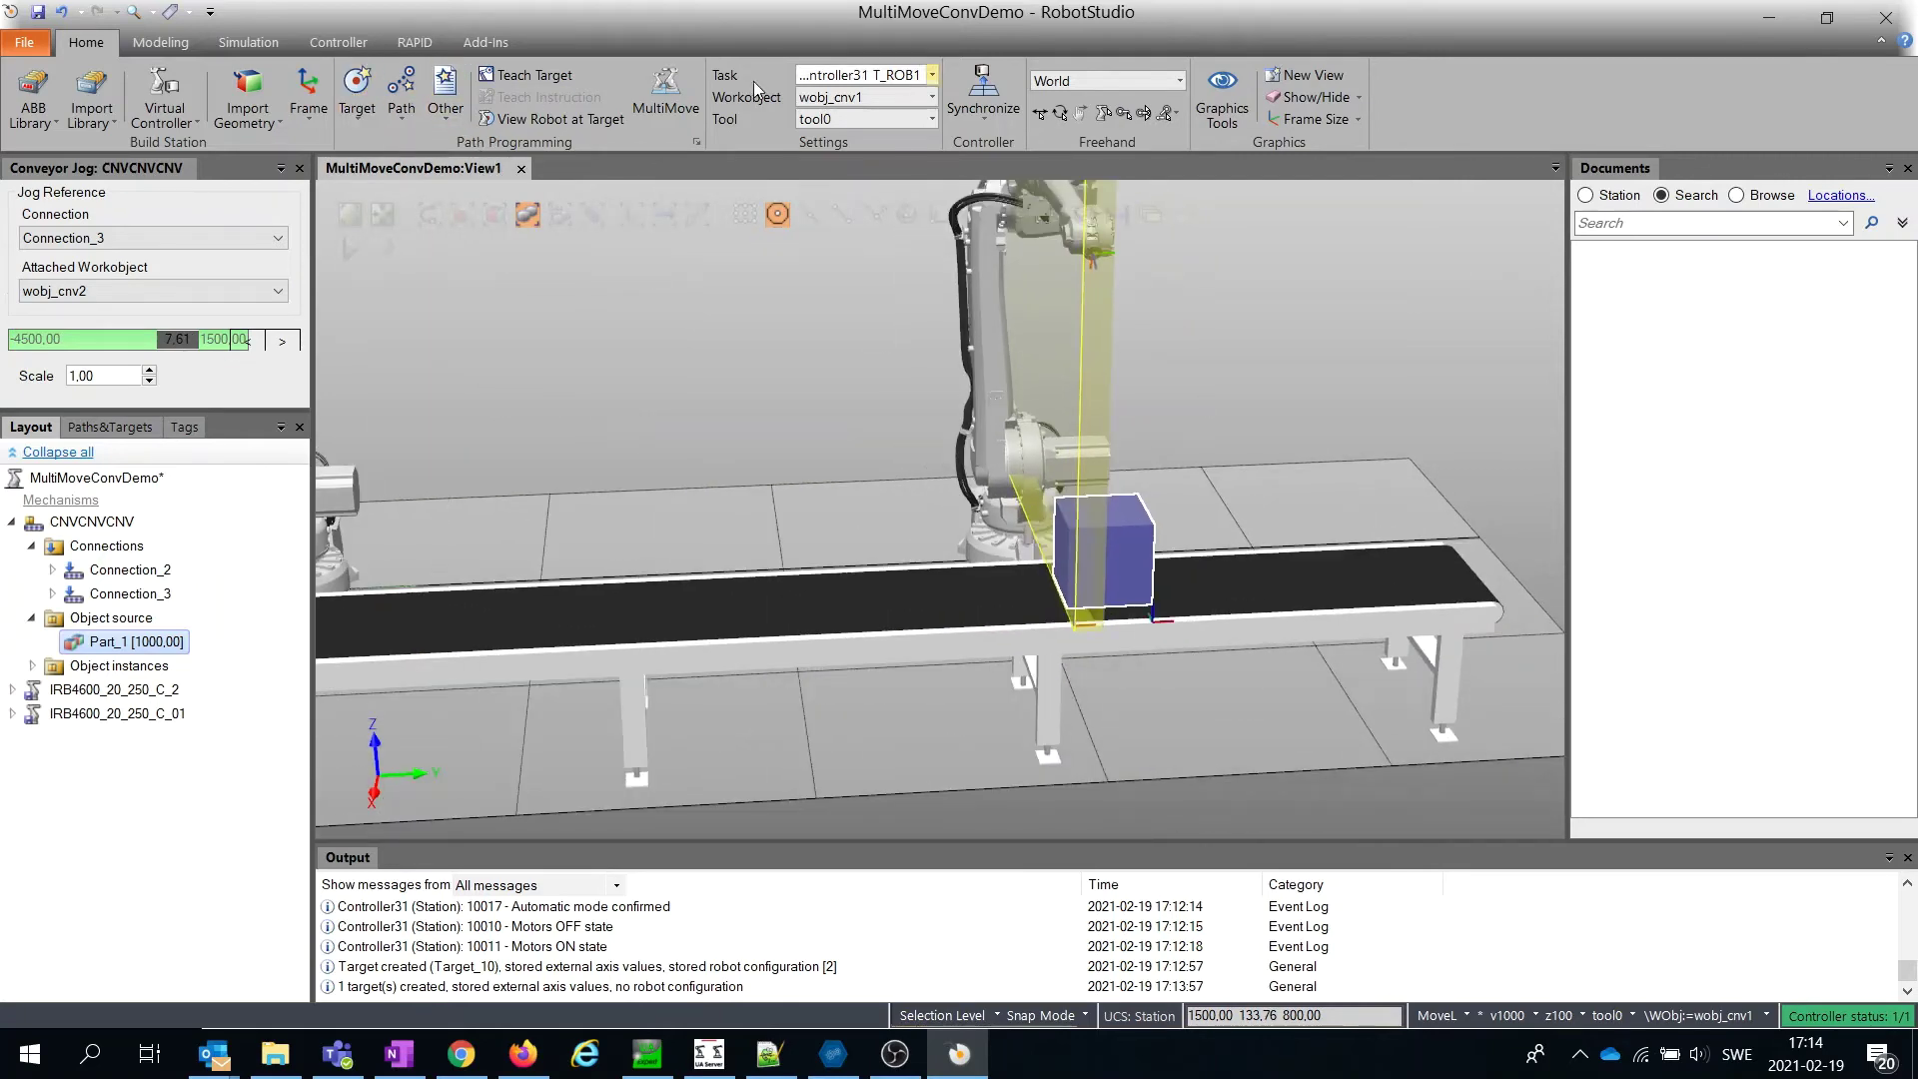
- Make Controller31's T_ROB2 the active task with wobj_cnv2 as the active work object
left_click(899, 76)
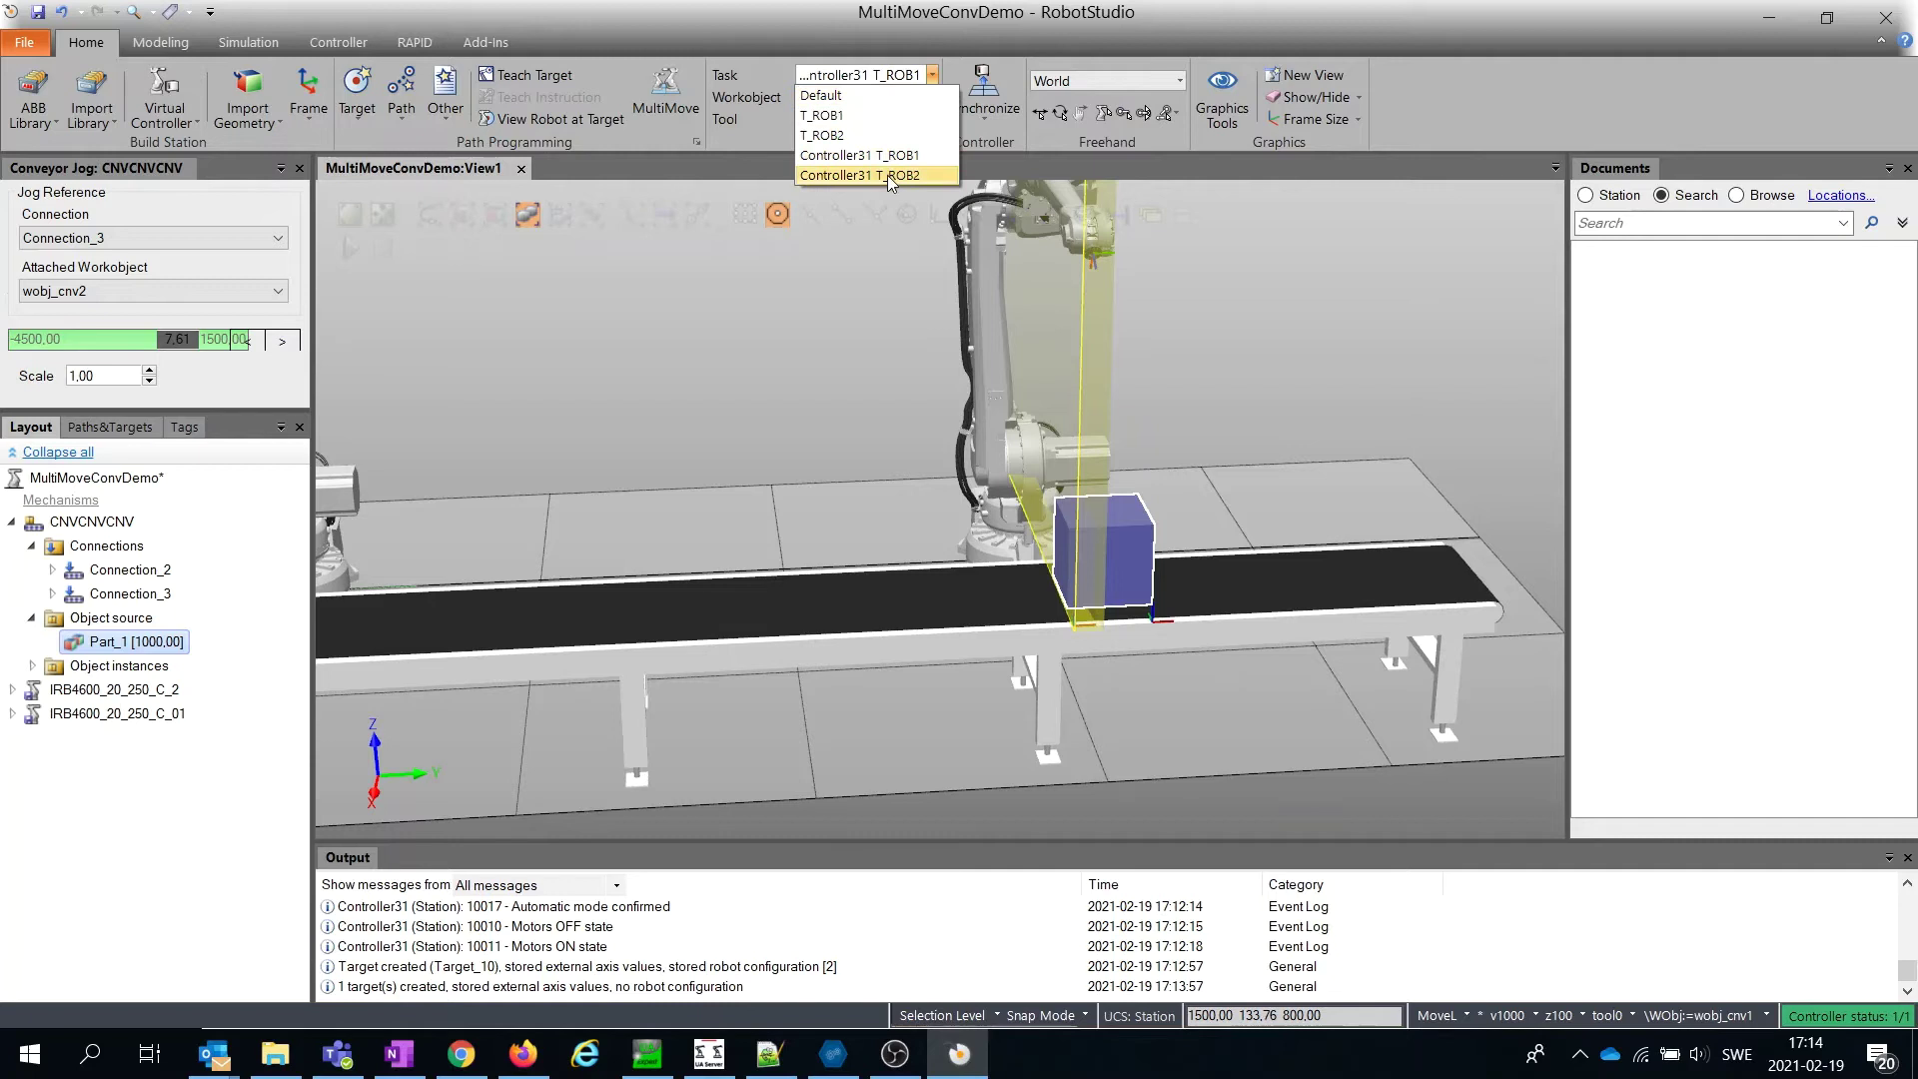
left_click(888, 175)
left_click(931, 95)
left_click(865, 136)
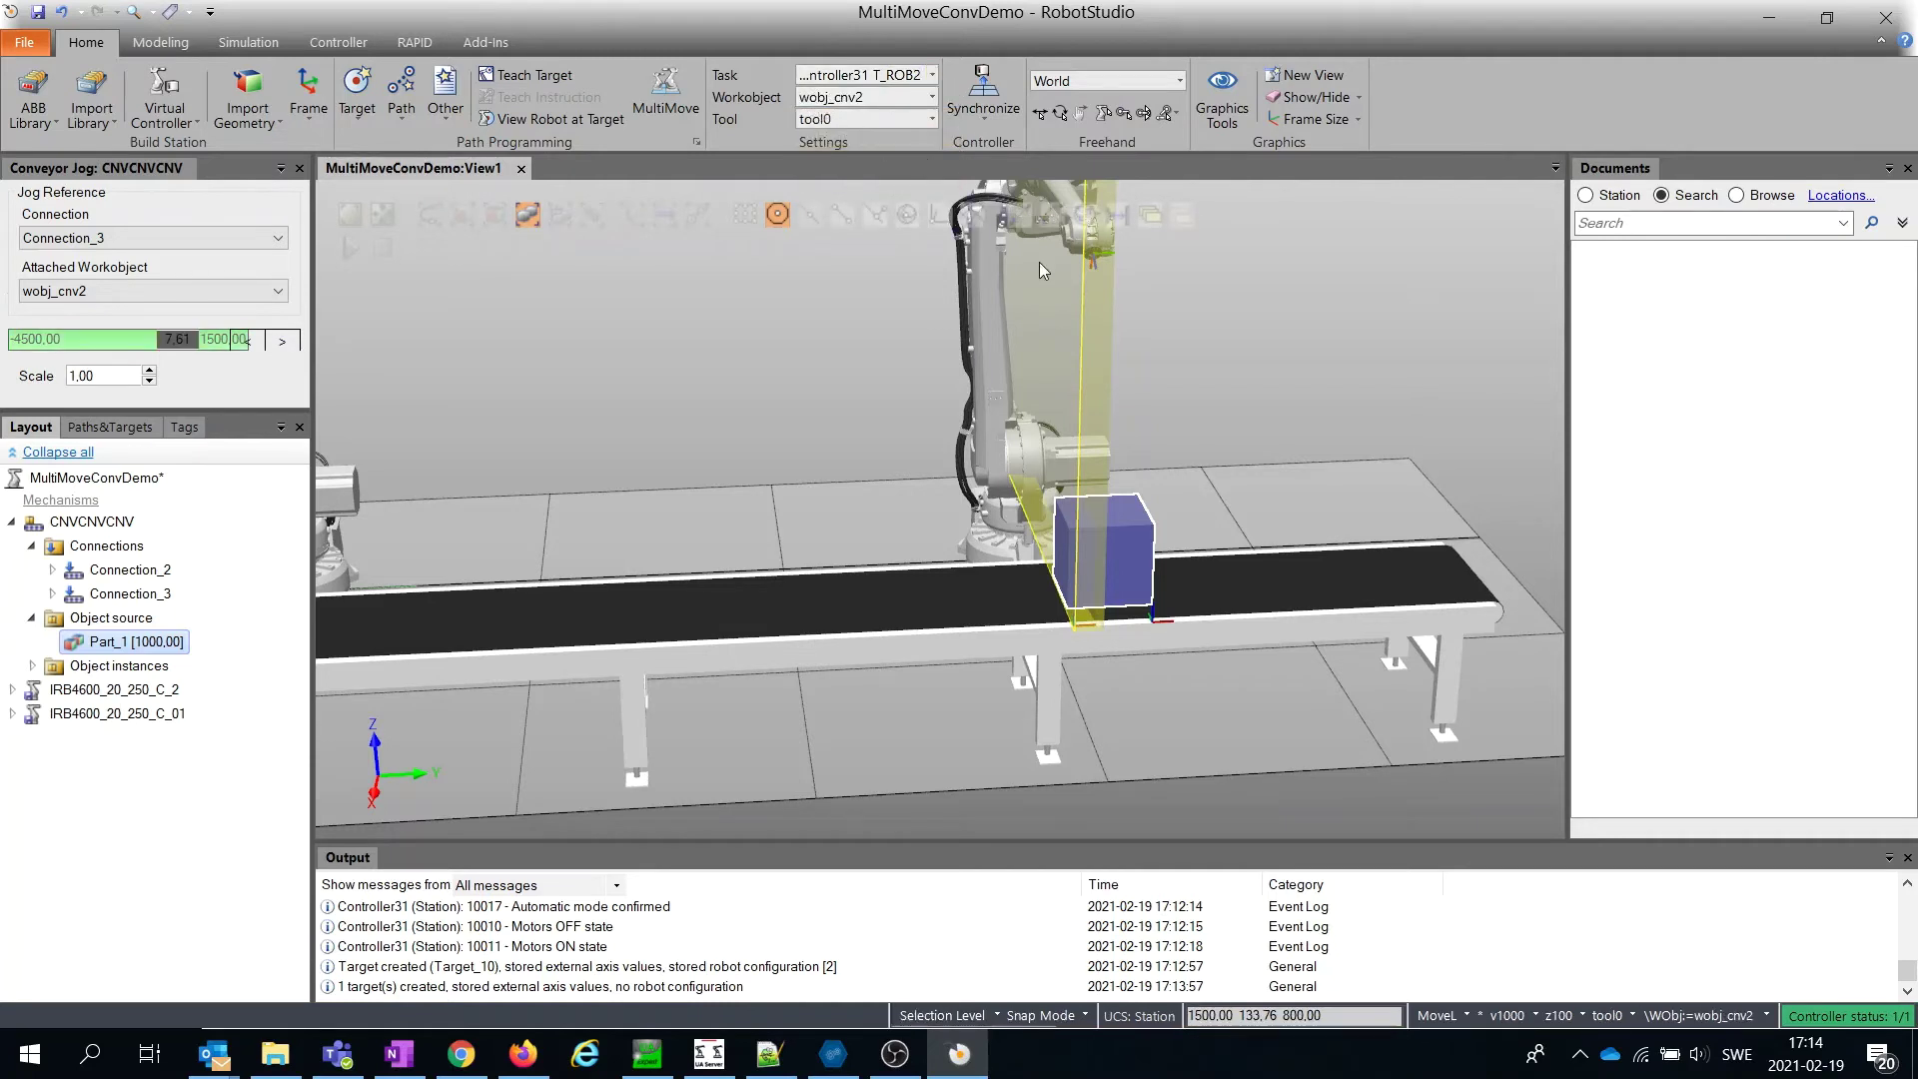
scroll(1153, 490, "up", 2)
scroll(1152, 488, "up", 1)
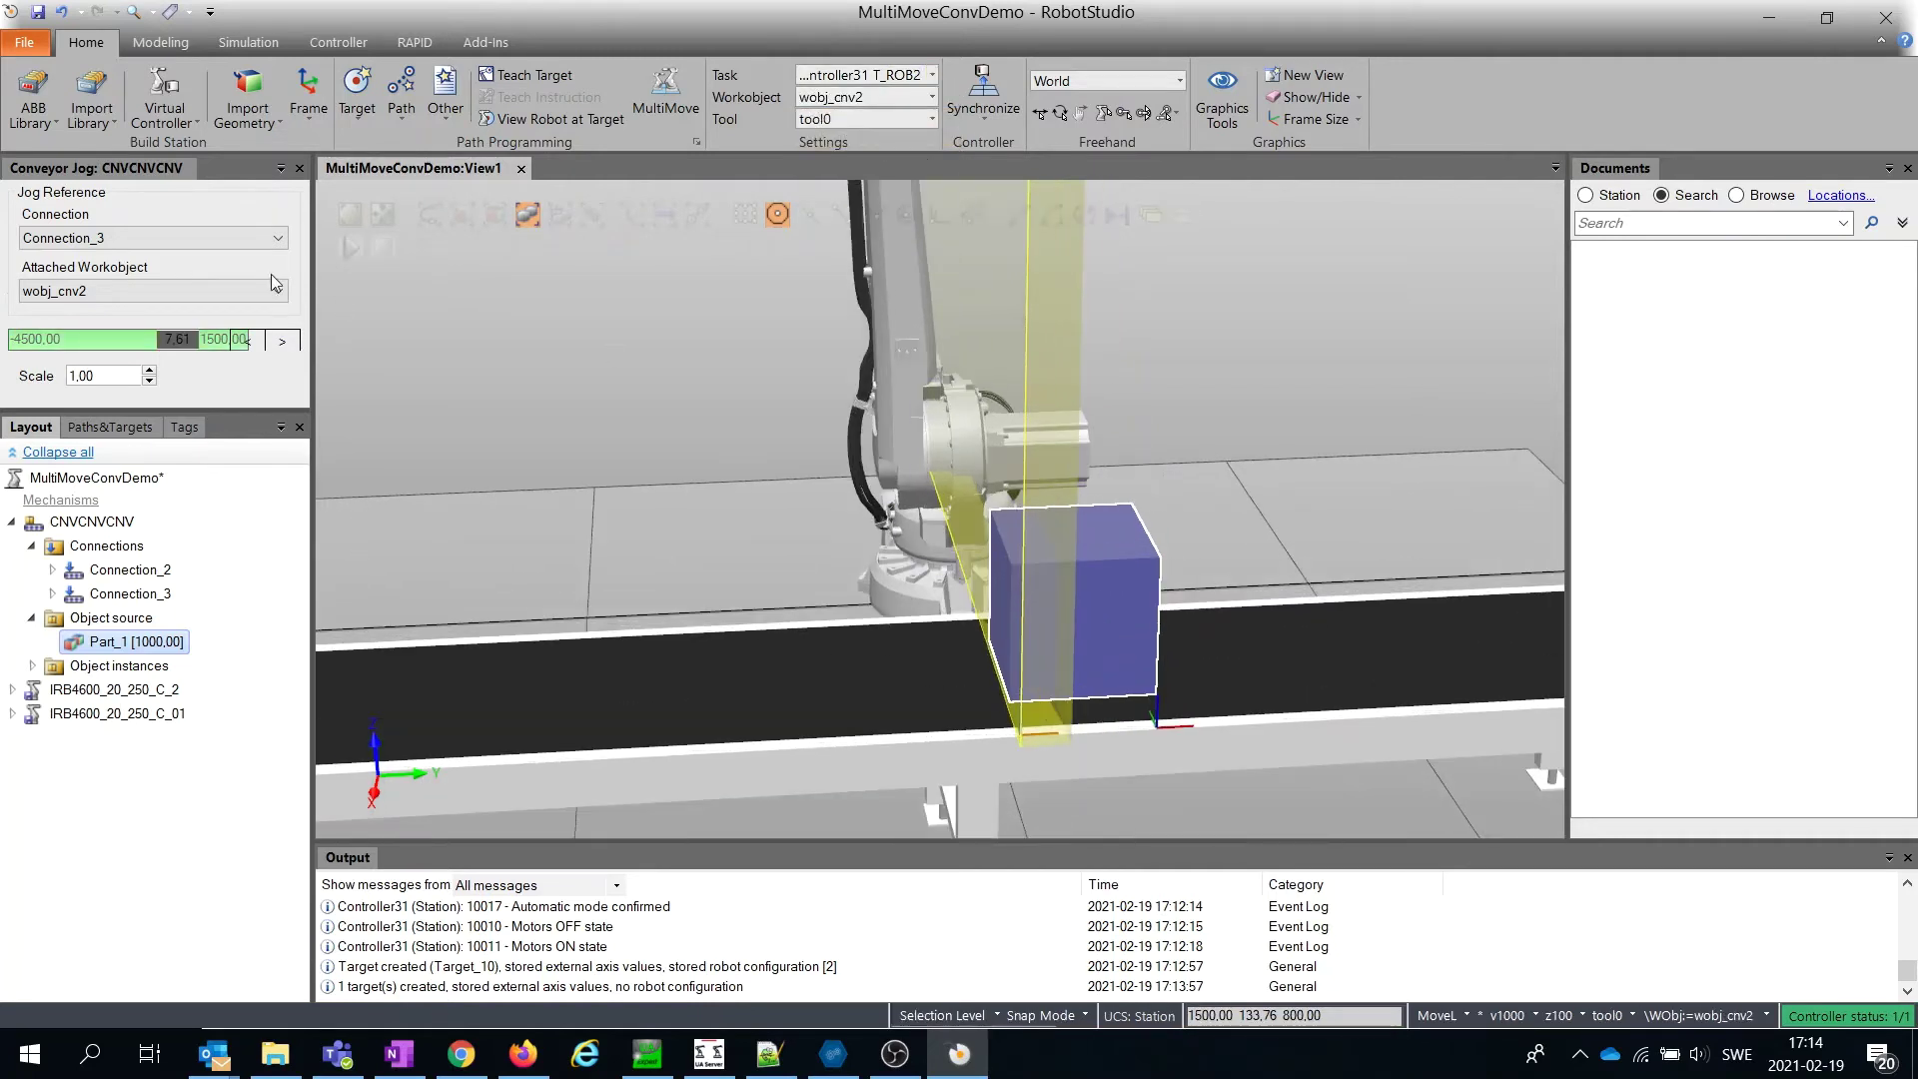
left_click(357, 85)
- Create Target_20 for T_ROB2 at a point on top of the box
left_click(1110, 575)
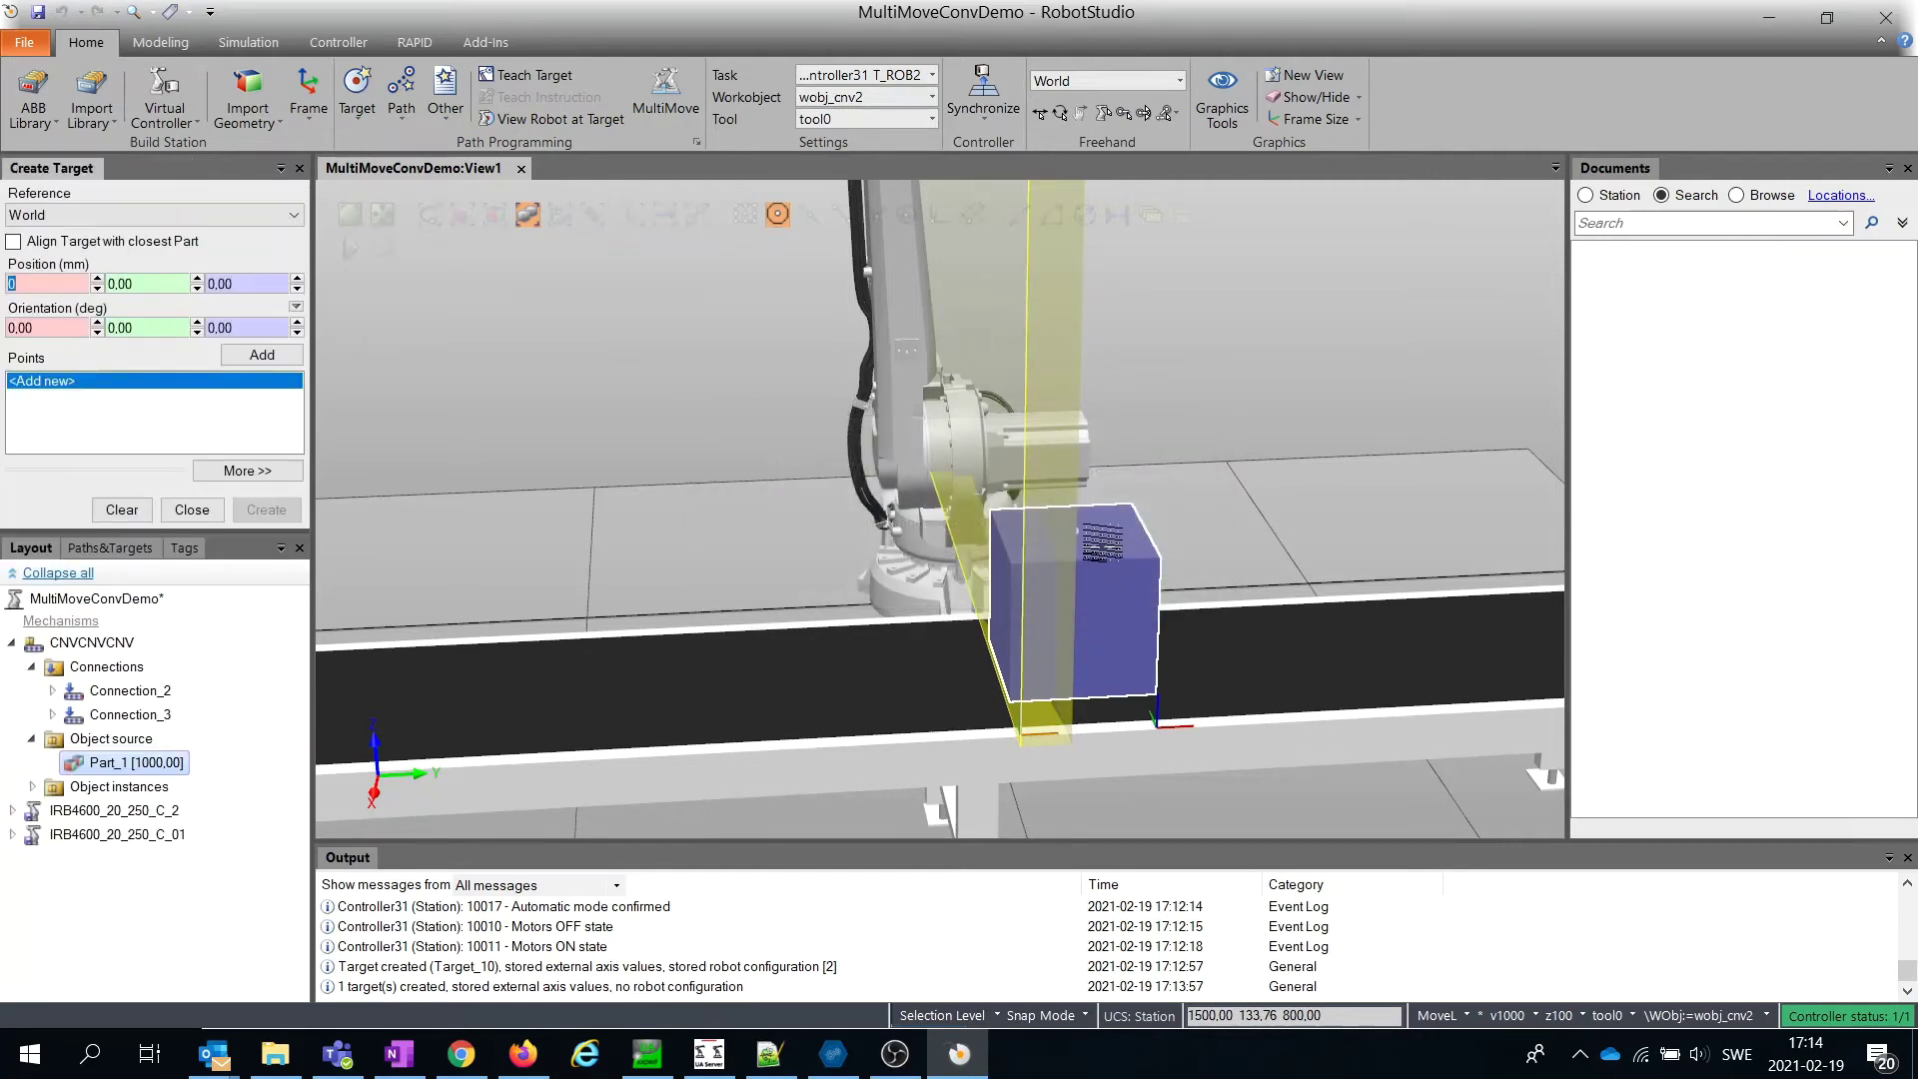
left_click(1102, 543)
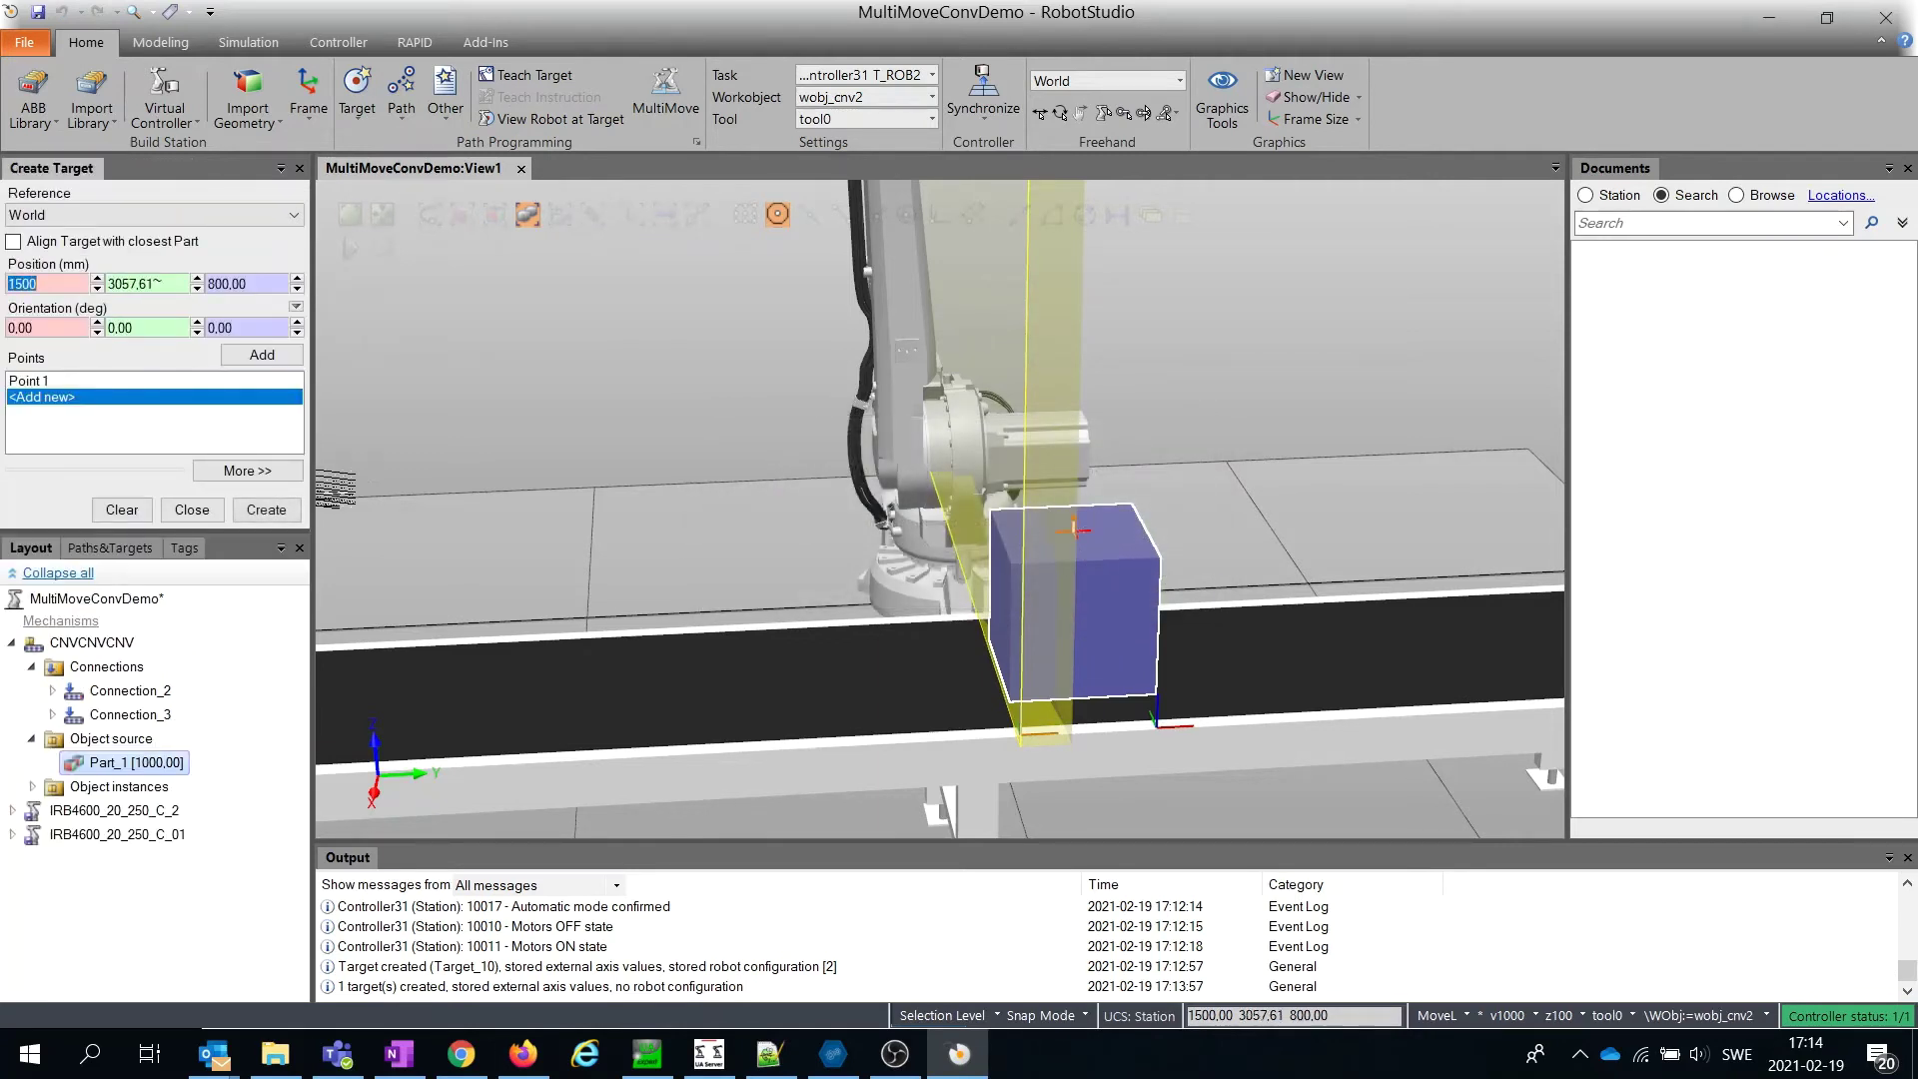
left_click(266, 512)
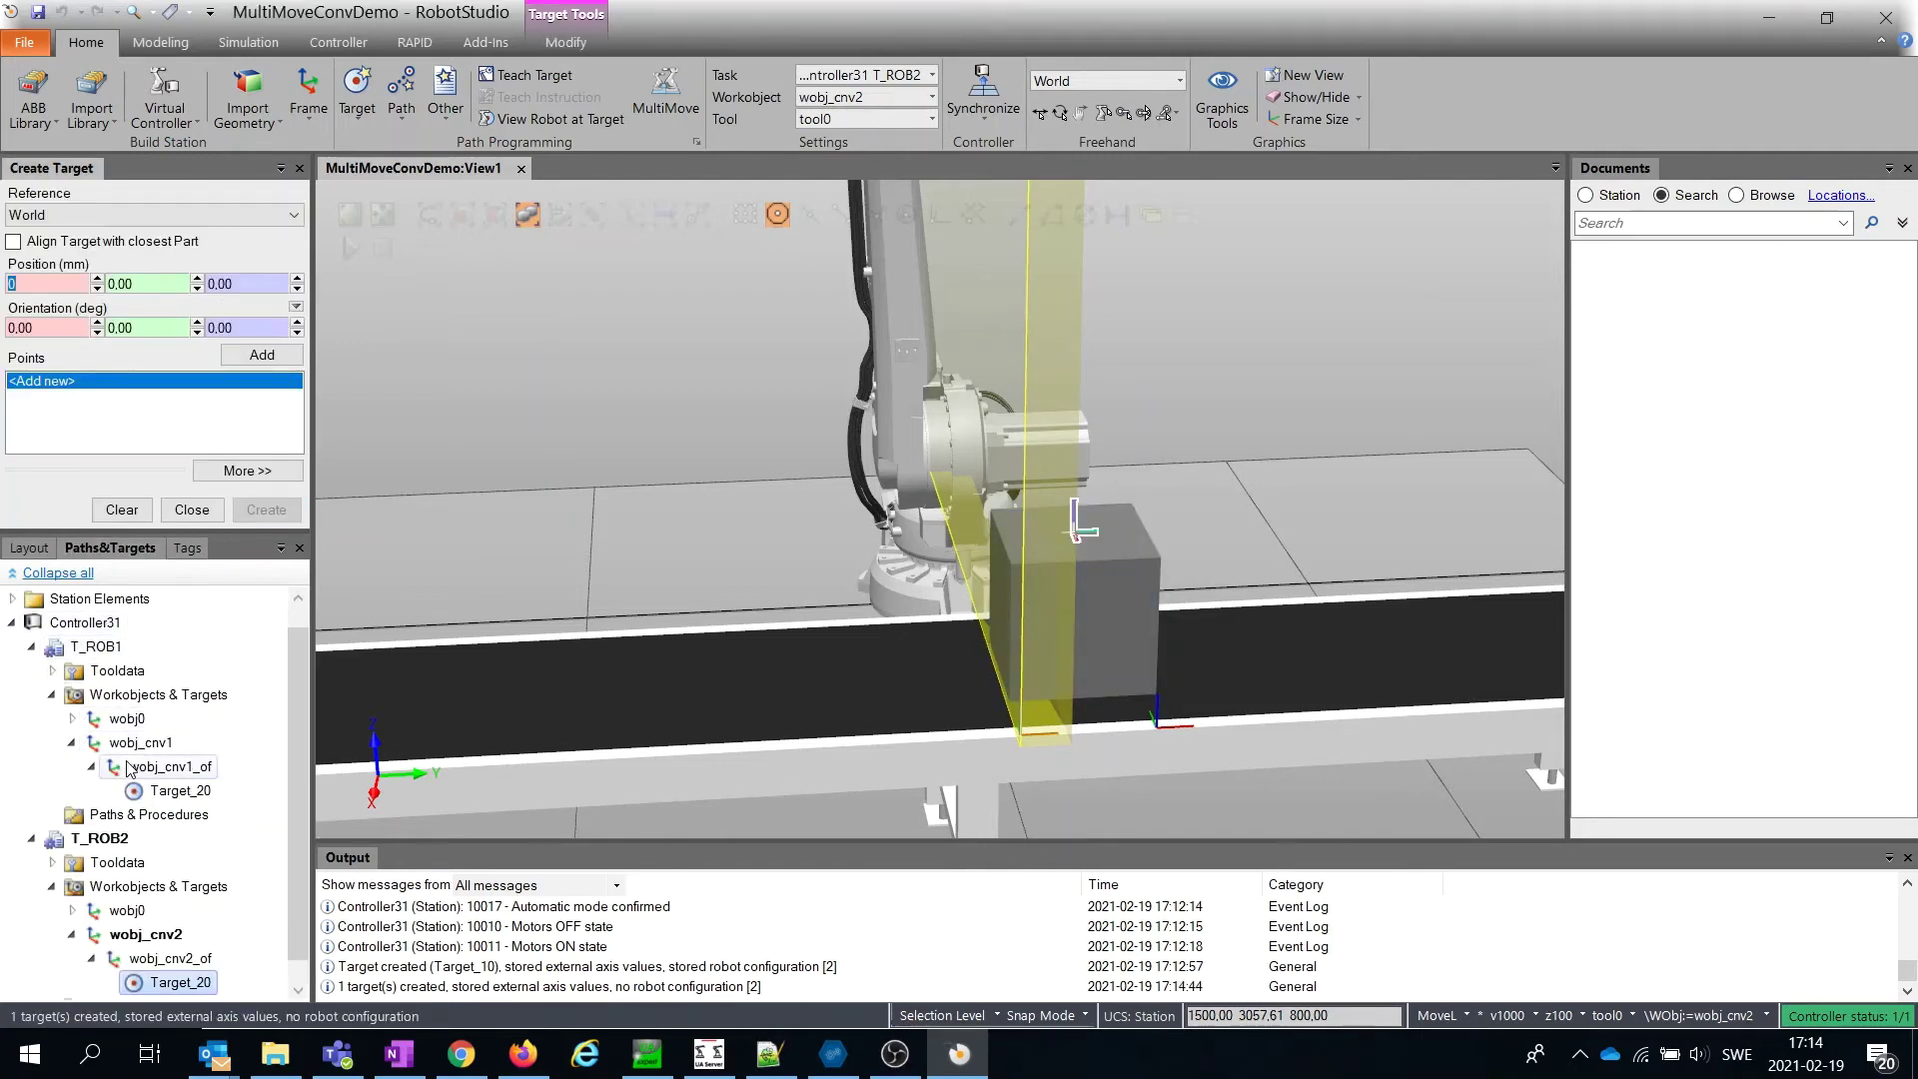
- Rename T_ROB1's Target_10 under wobj0 to Home
left_click(70, 718)
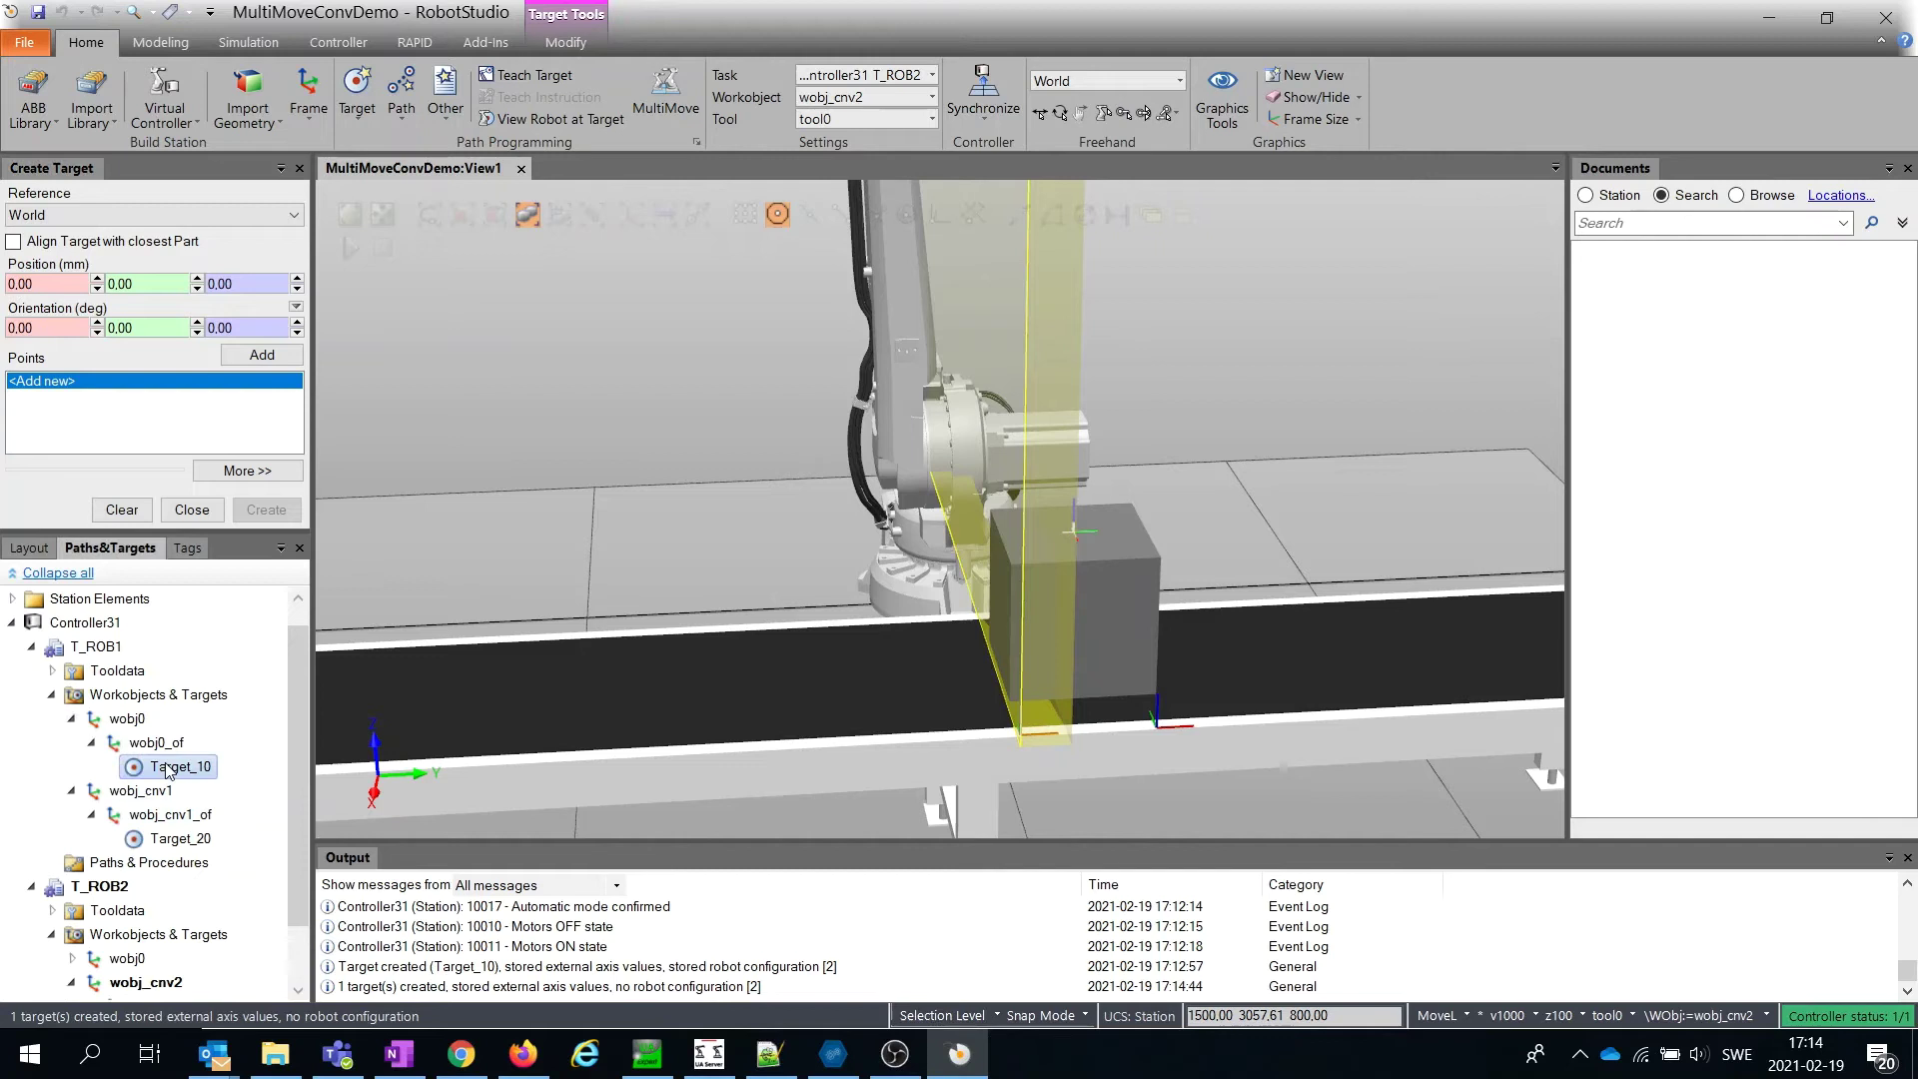
right_click(162, 765)
left_click(226, 690)
type("Home")
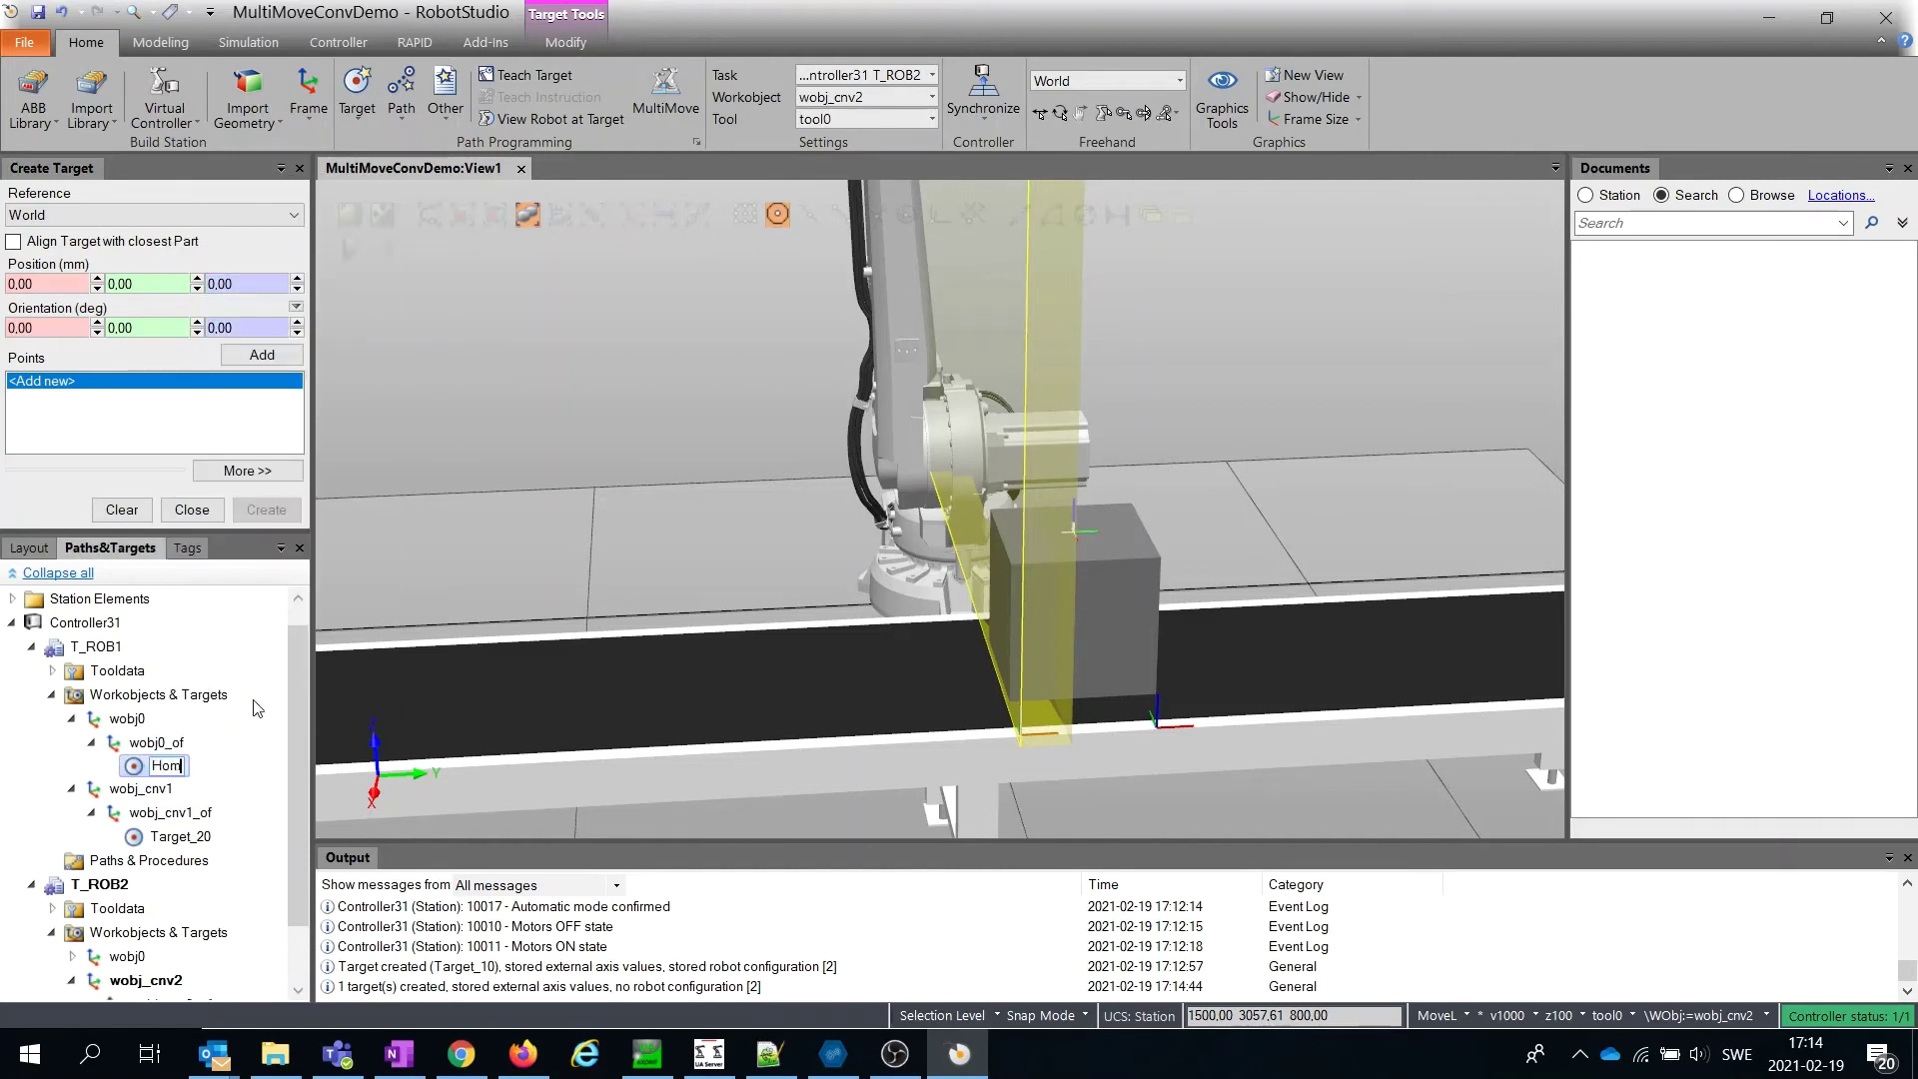
key("Return")
- Rename T_ROB1's conveyor-1 target to WorkTarg
right_click(172, 840)
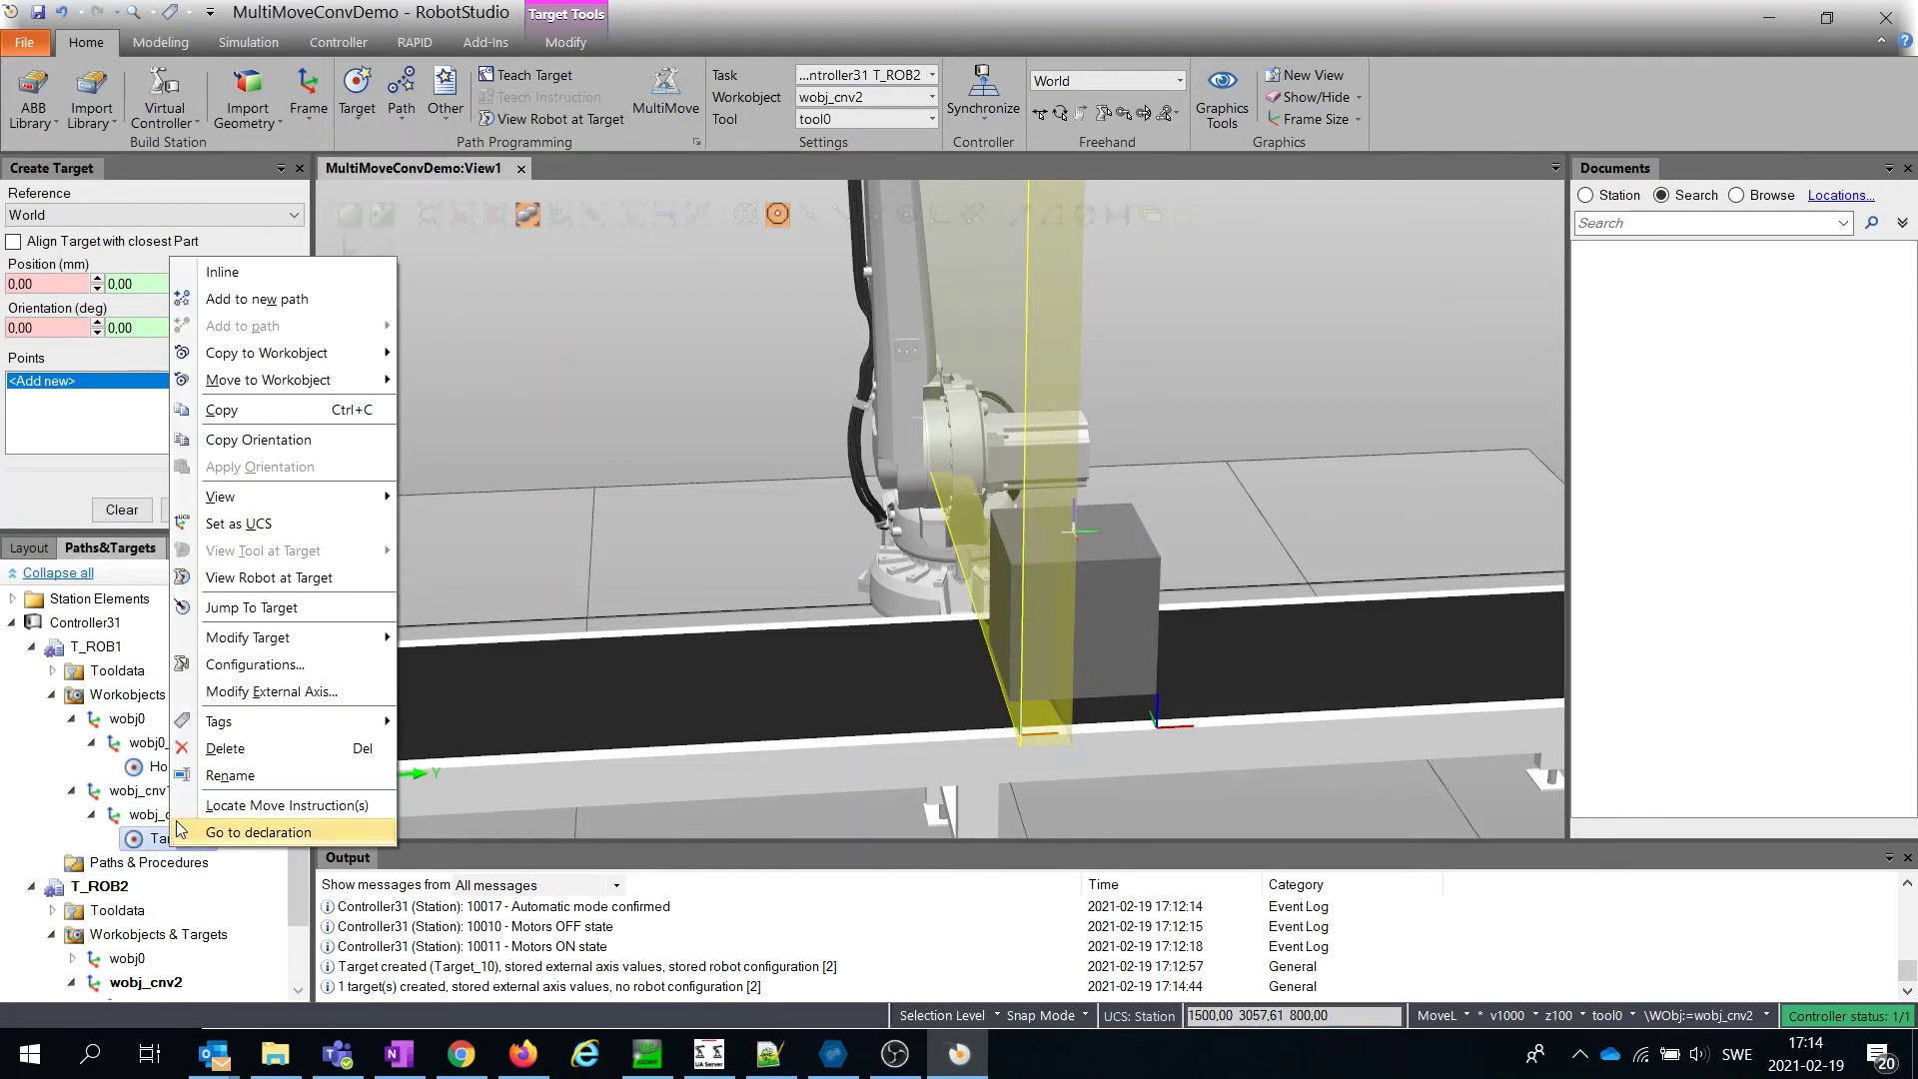
left_click(213, 776)
type("WorkTarg")
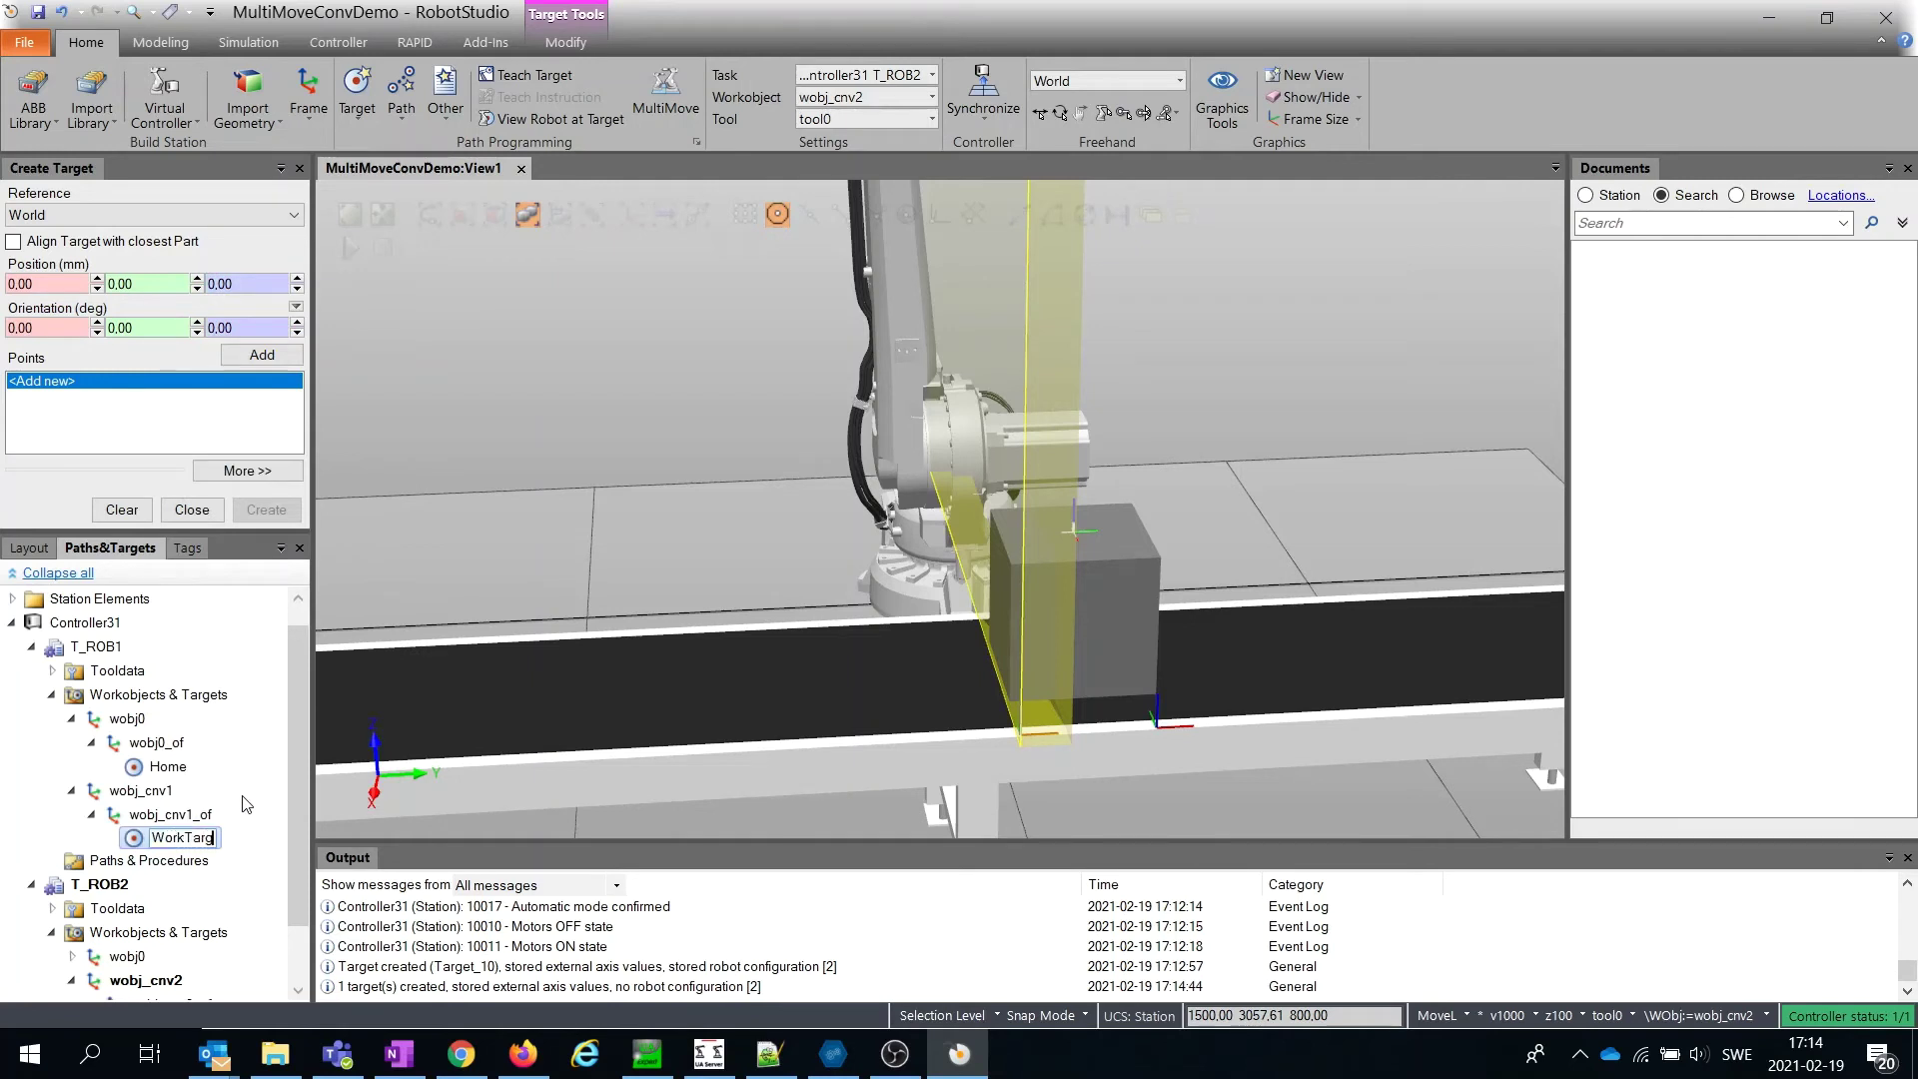
key("Return")
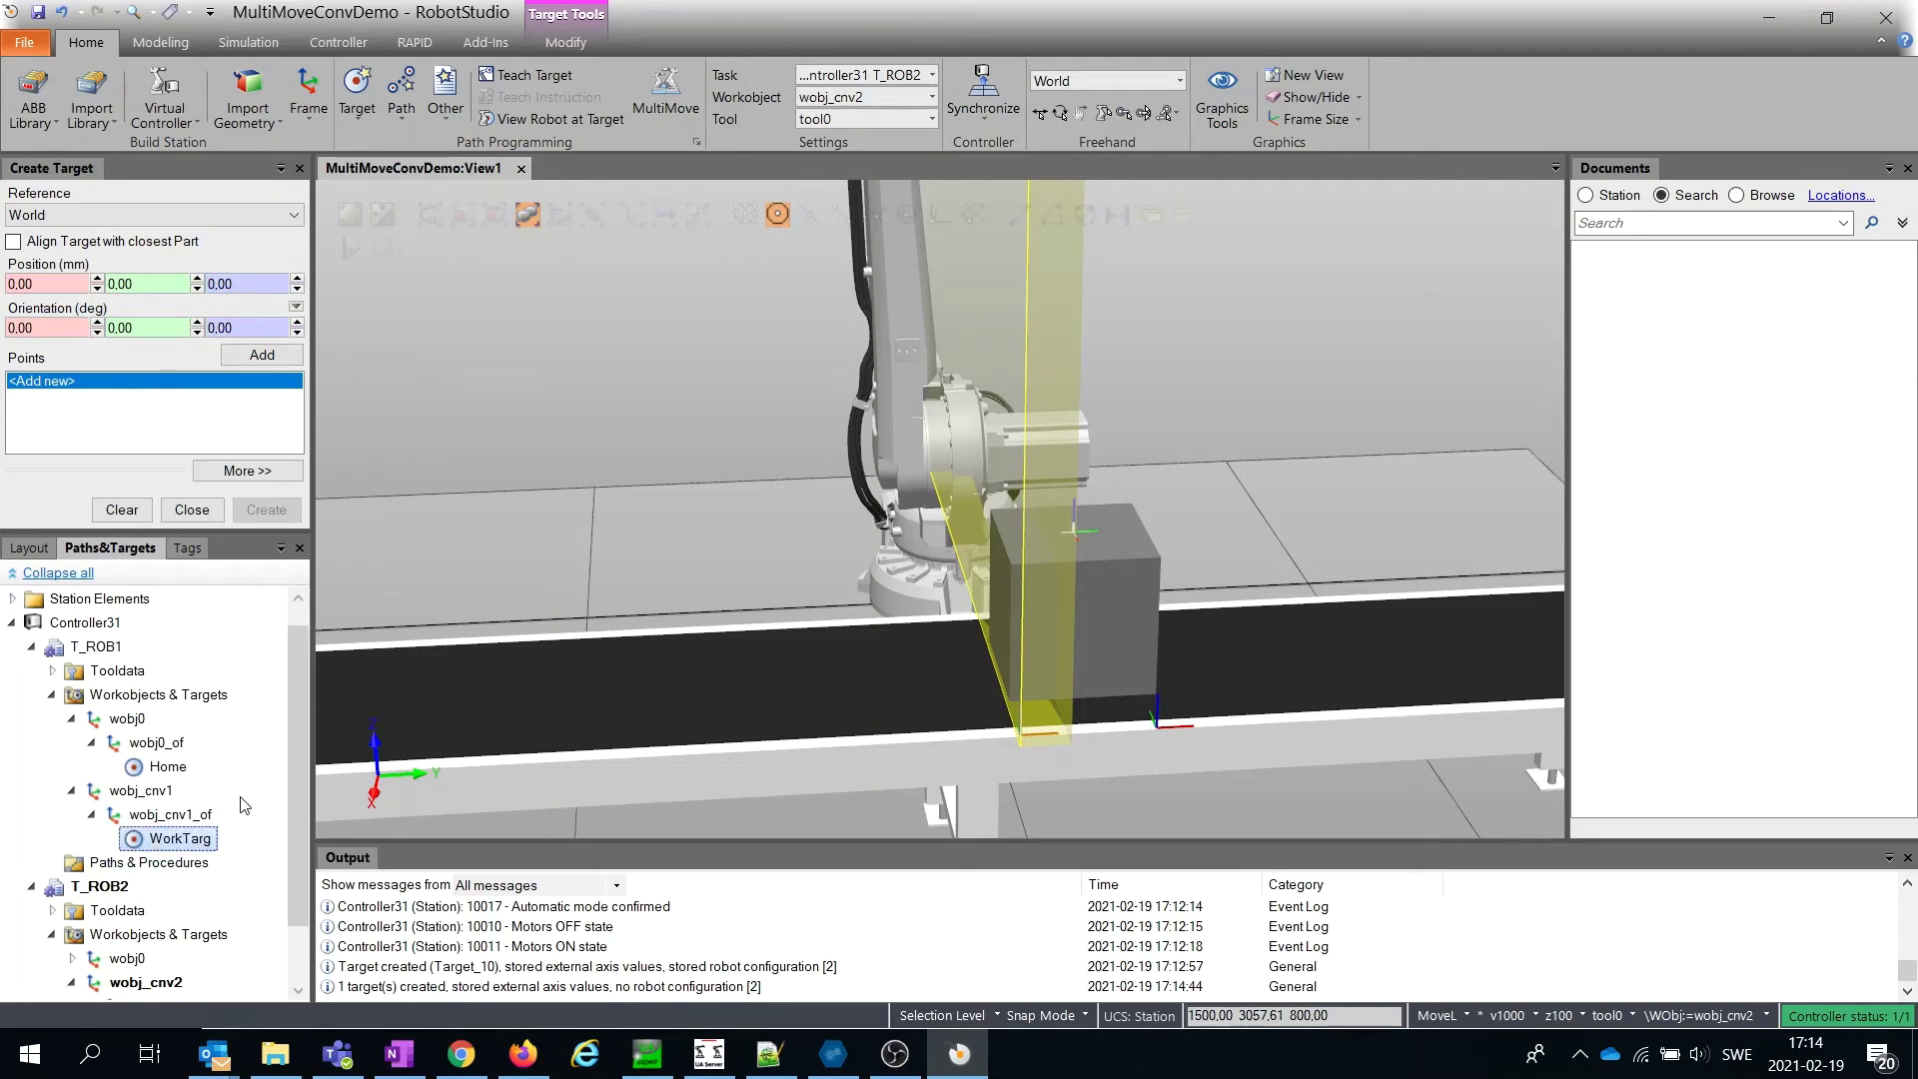
scroll(240, 805, "down", 1)
left_click(184, 770)
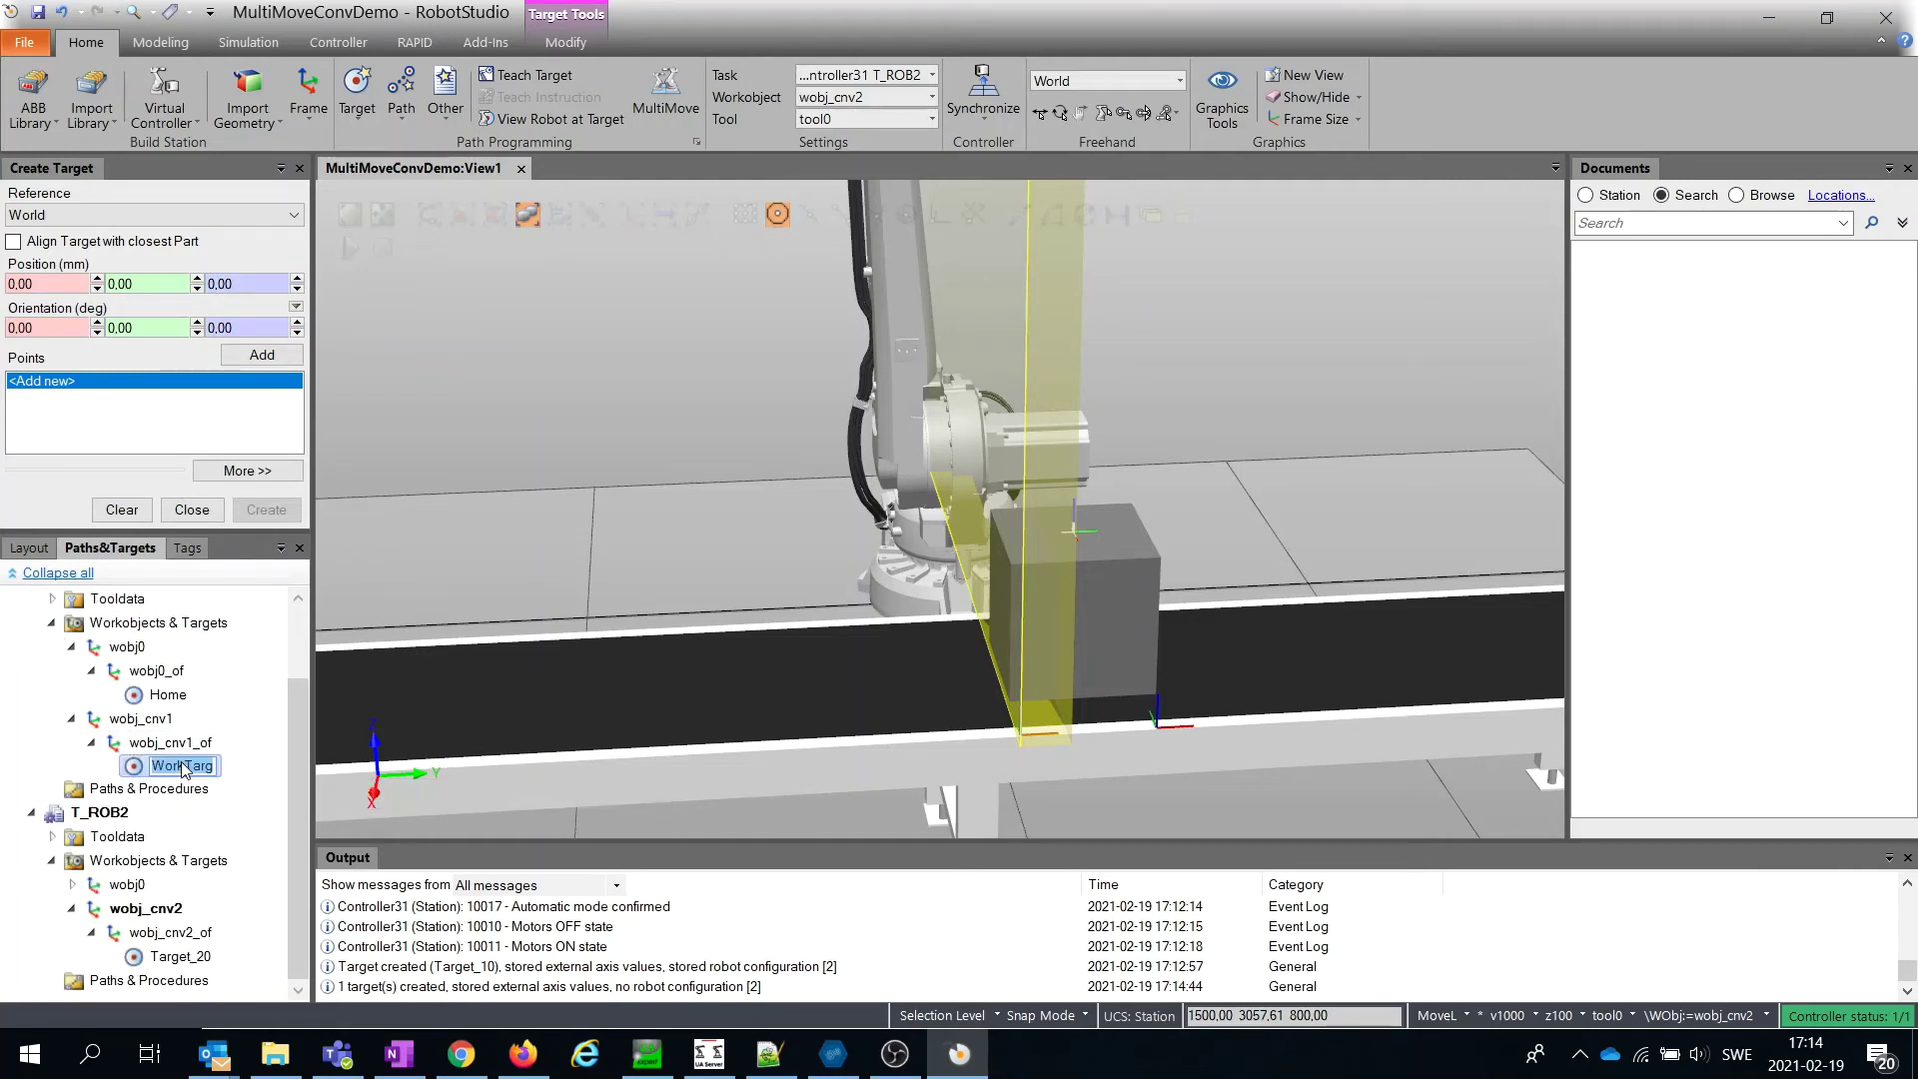
- Rotate T_ROB1's WorkTarg 180° about Y
right_click(182, 770)
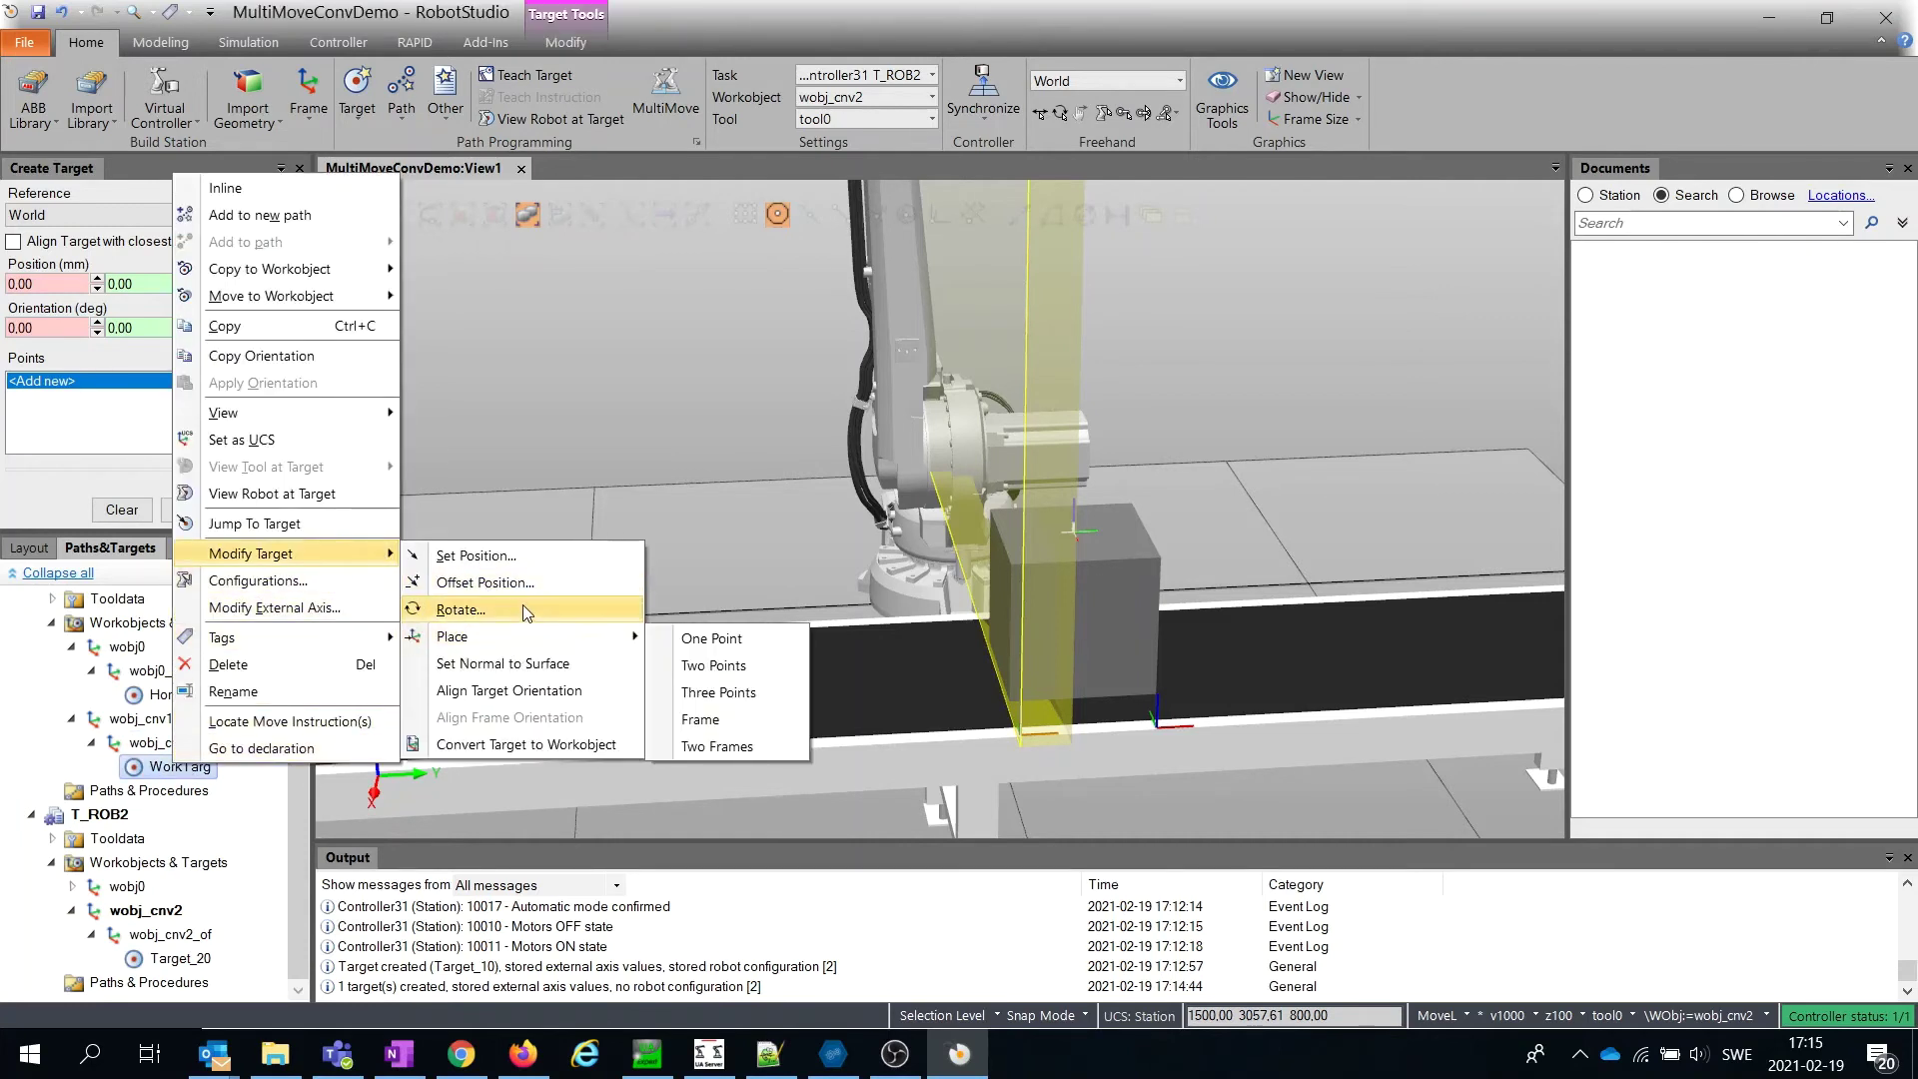
left_click(527, 615)
type("180")
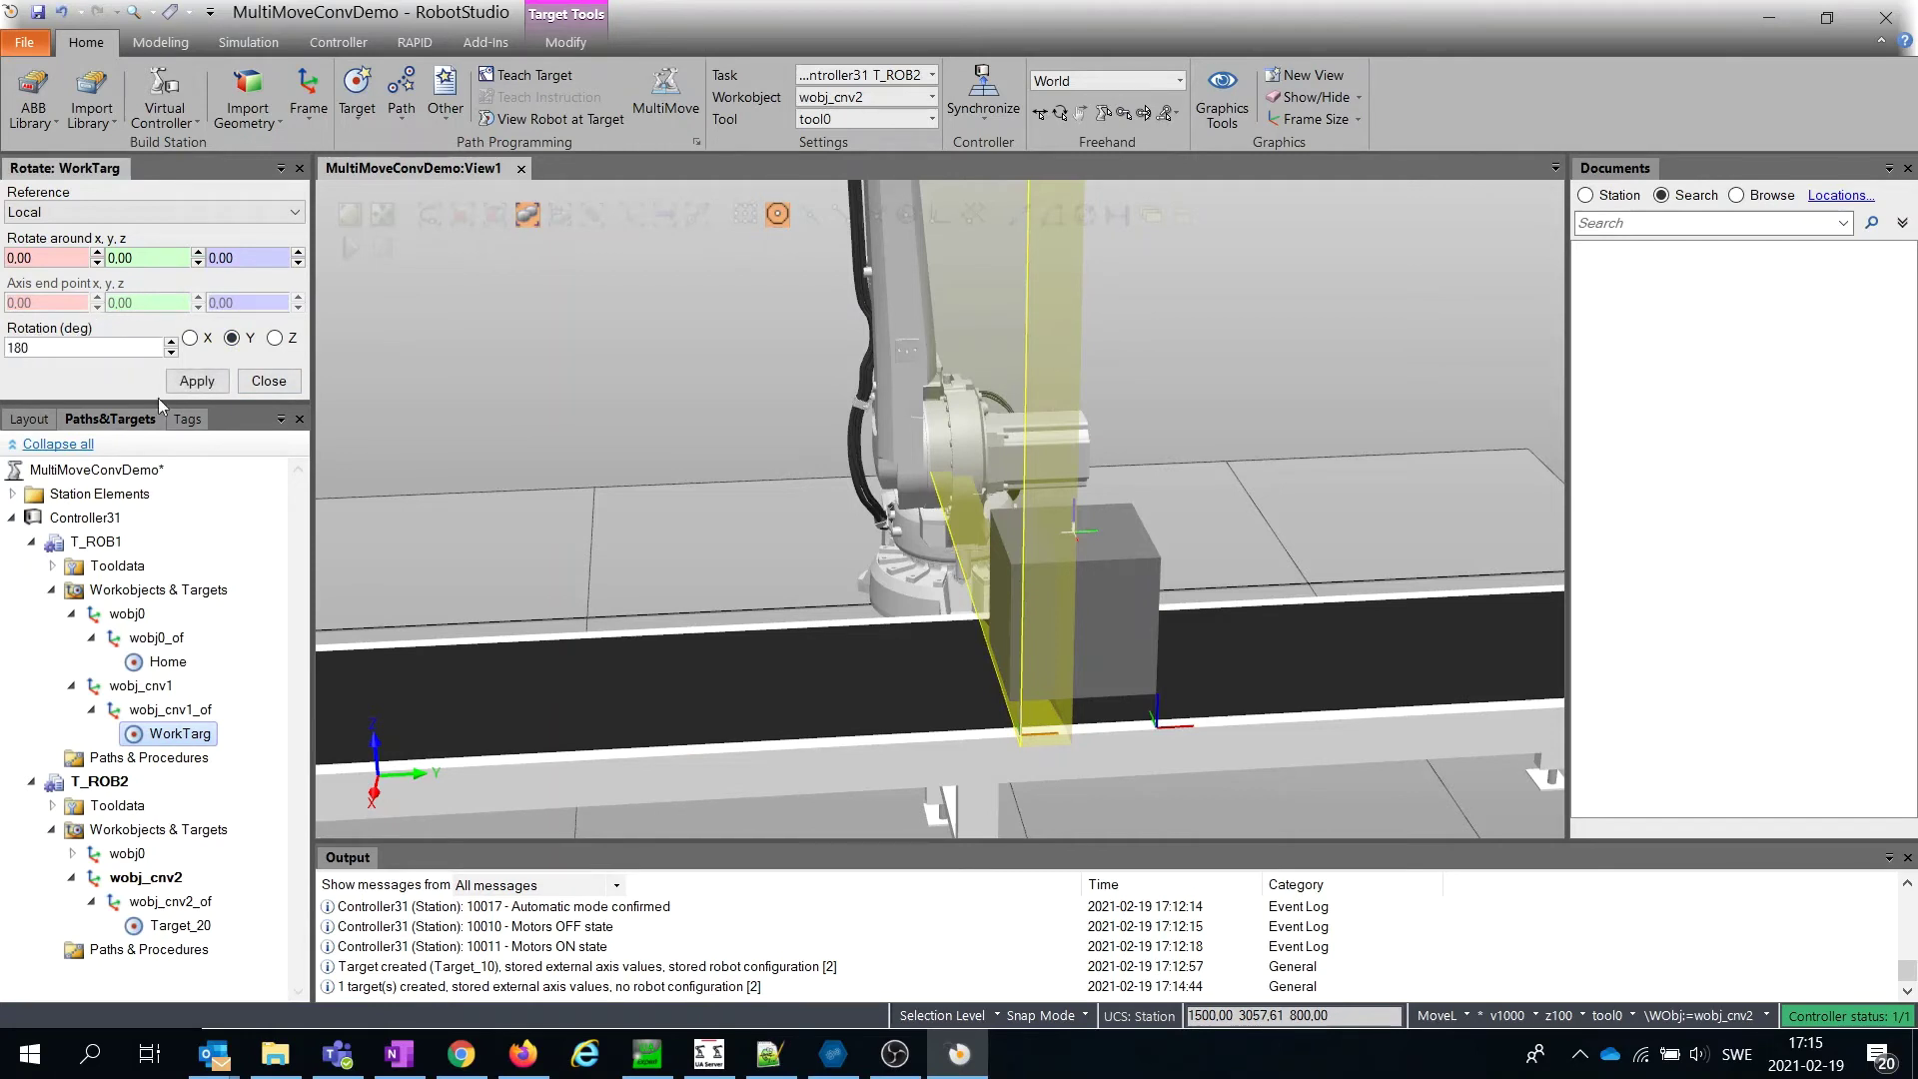
left_click(196, 382)
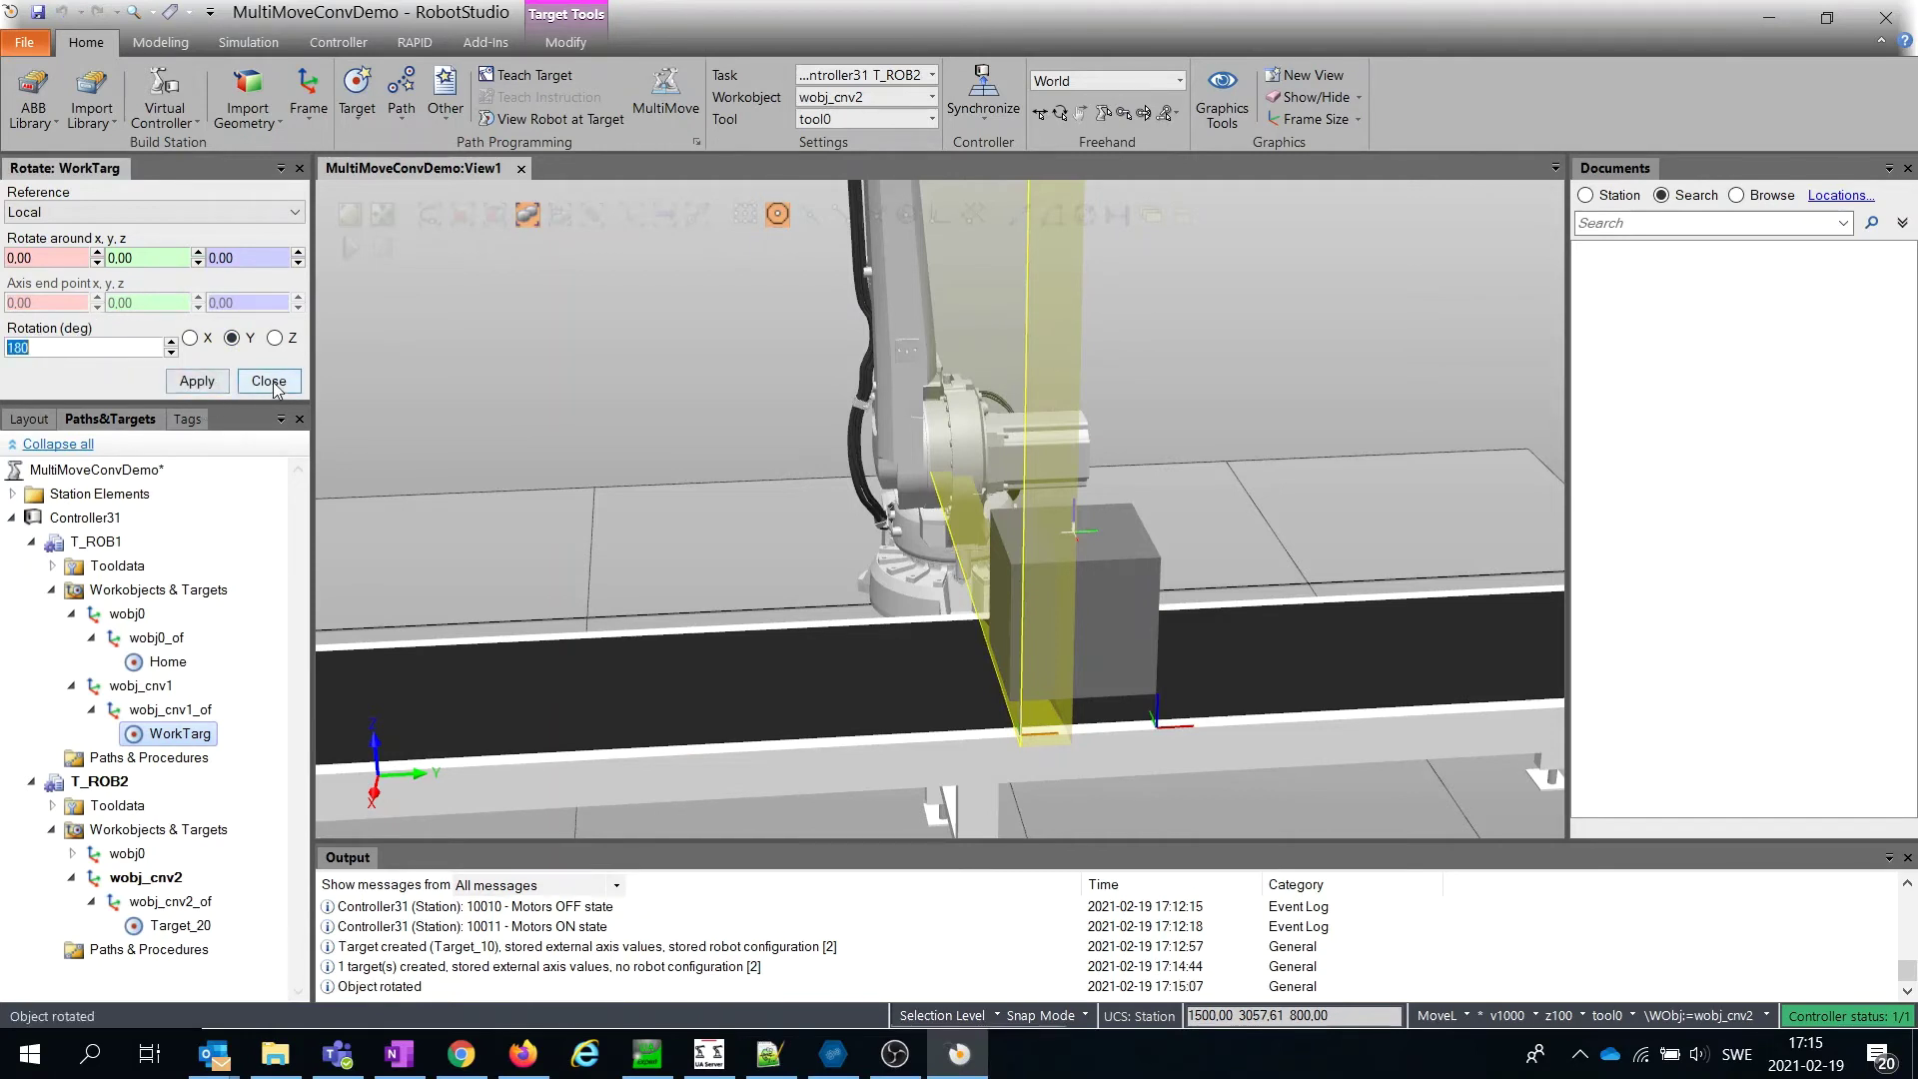
left_click(268, 381)
- Rename T_ROB2's Target_20 to WorkTarg
left_click(177, 676)
right_click(177, 674)
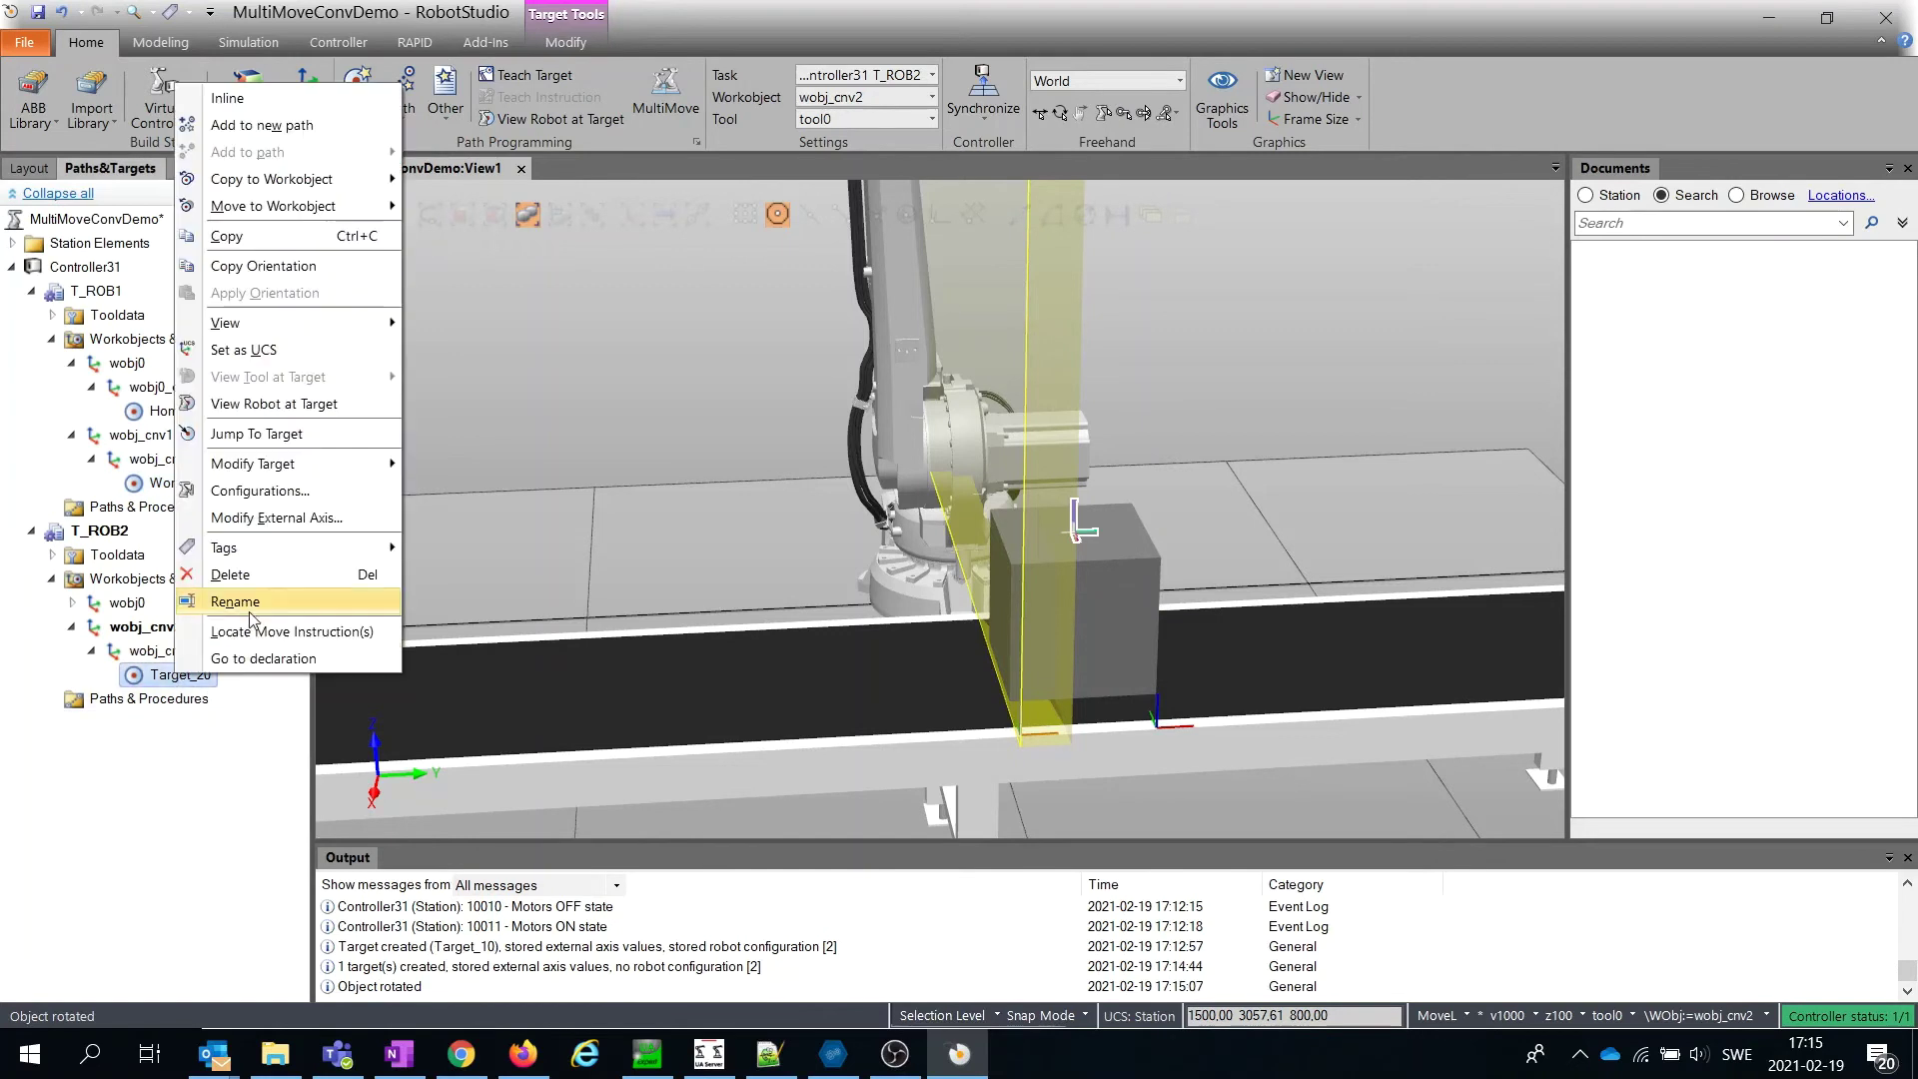
left_click(241, 600)
type("G")
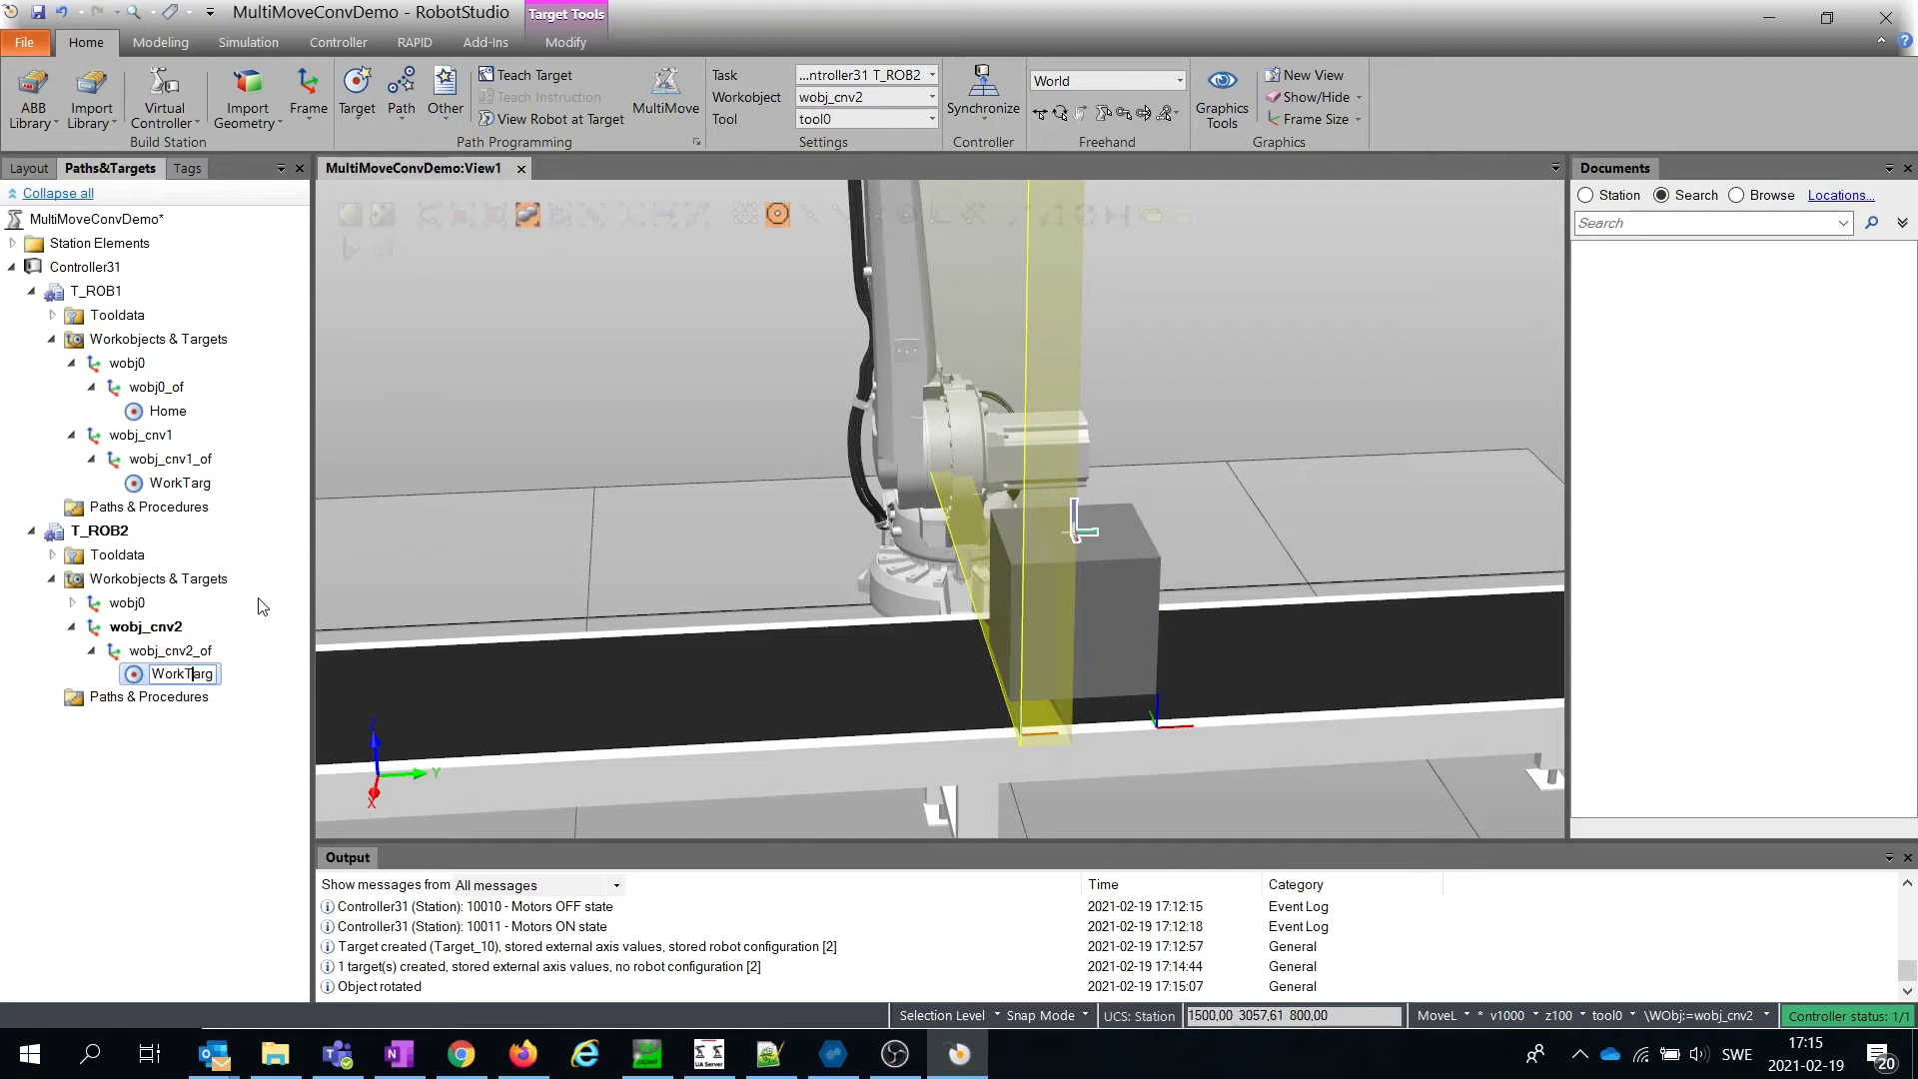
key("Return")
- Rotate T_ROB2's WorkTarg 180° about Y
right_click(177, 678)
mouse_move(251, 460)
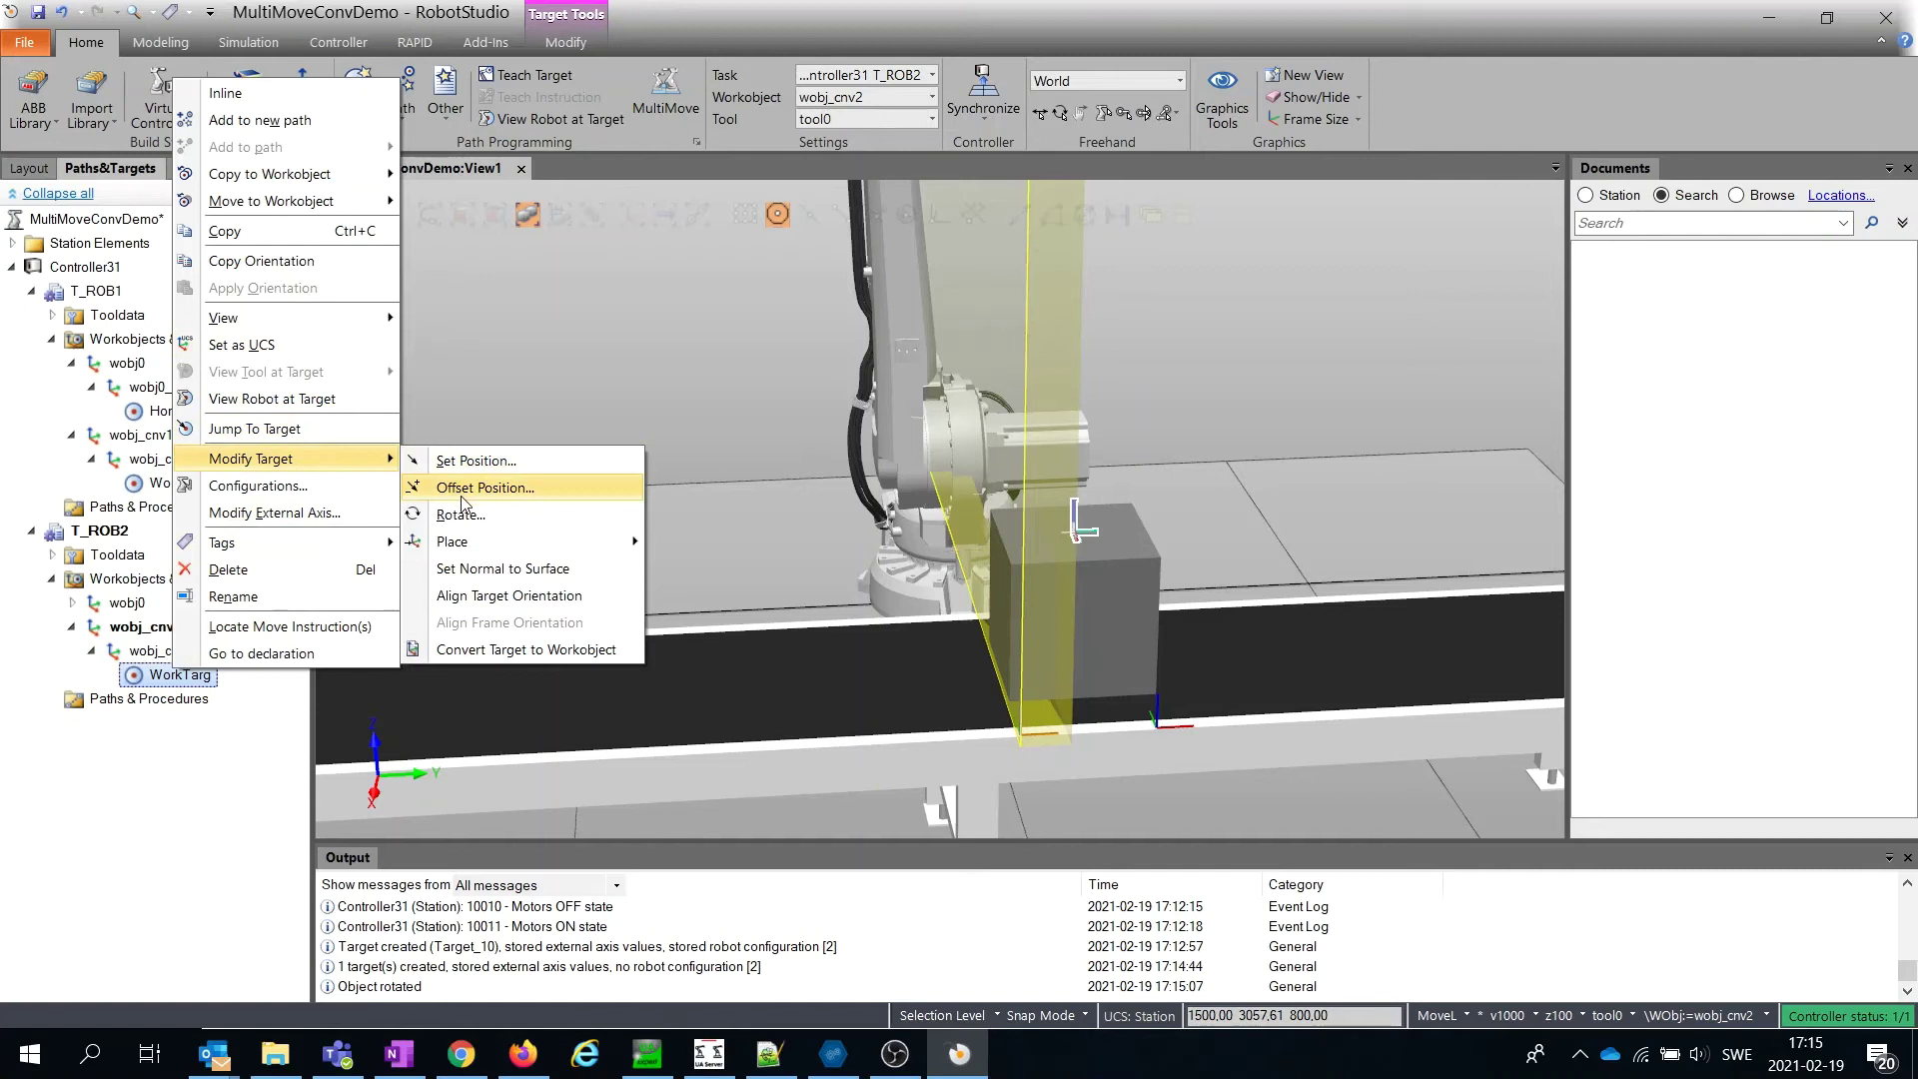
left_click(458, 513)
type("180")
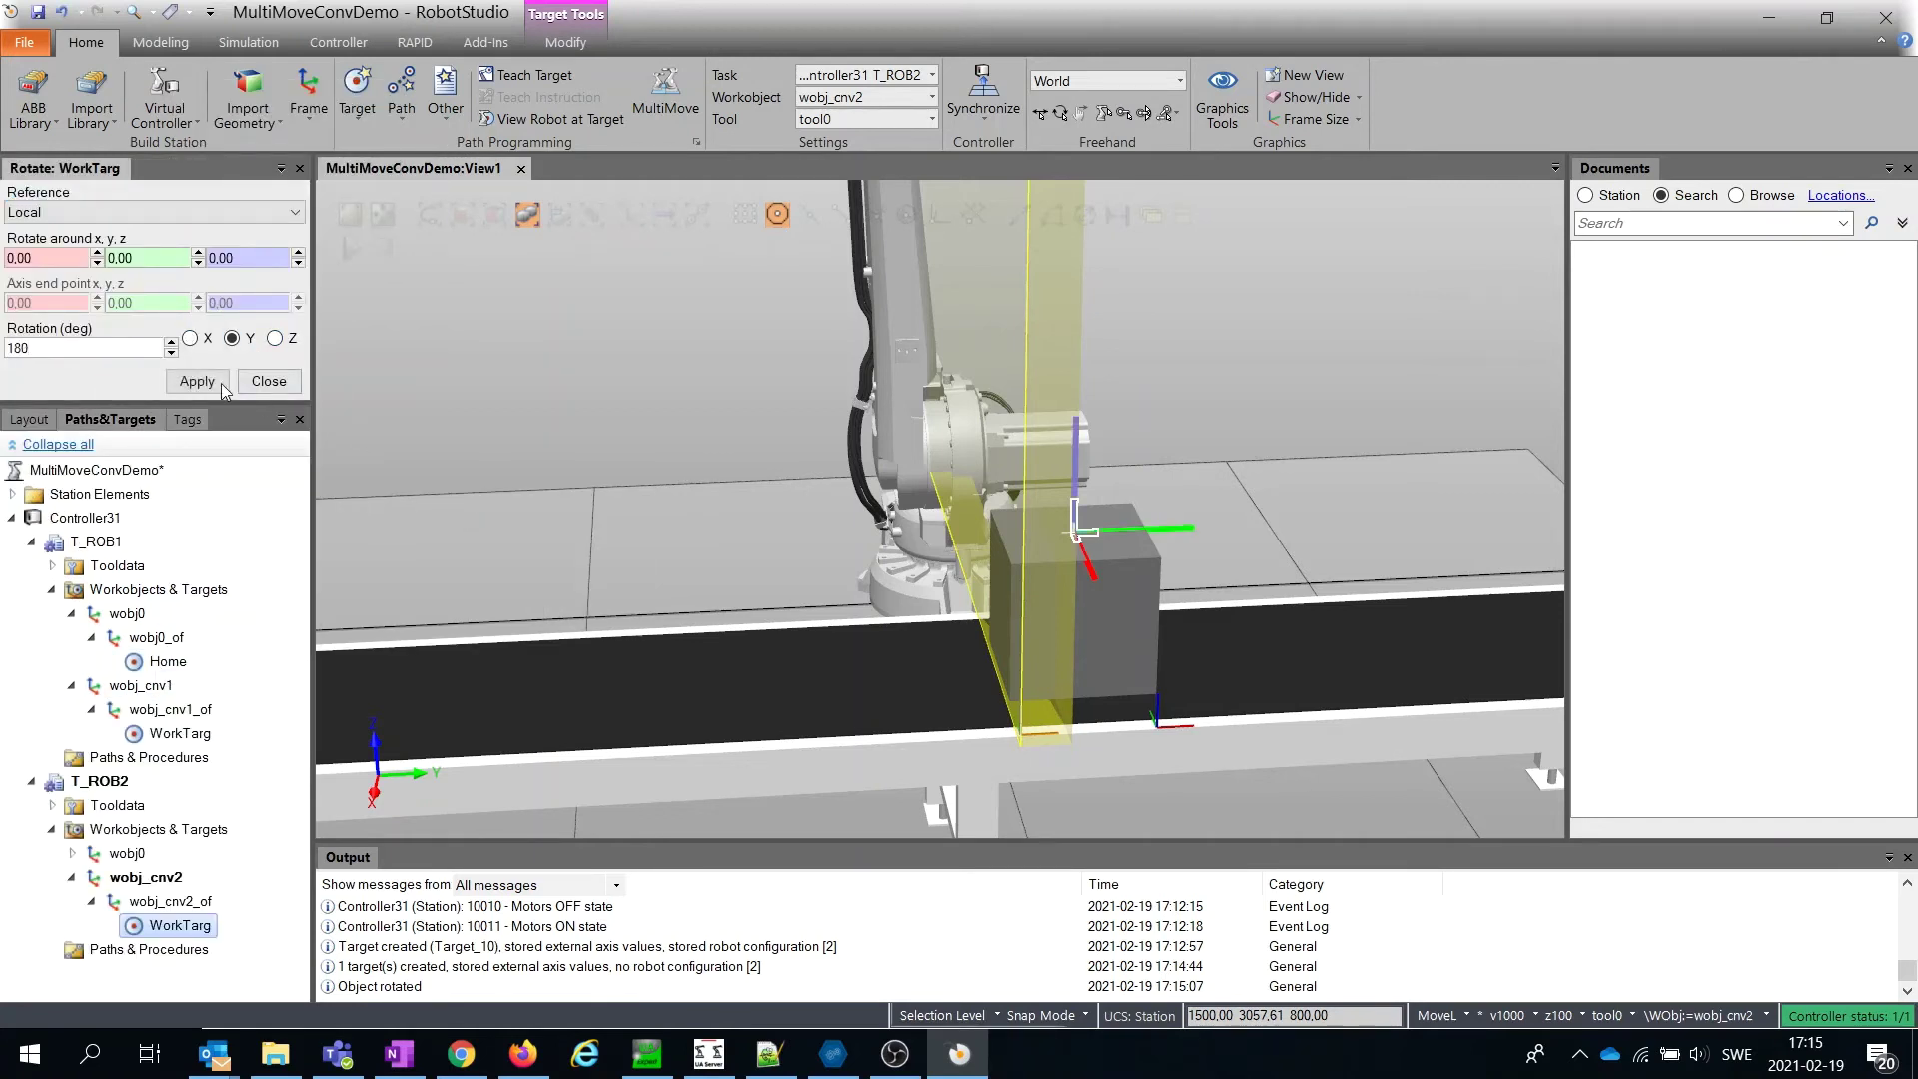
left_click(200, 382)
left_click(268, 381)
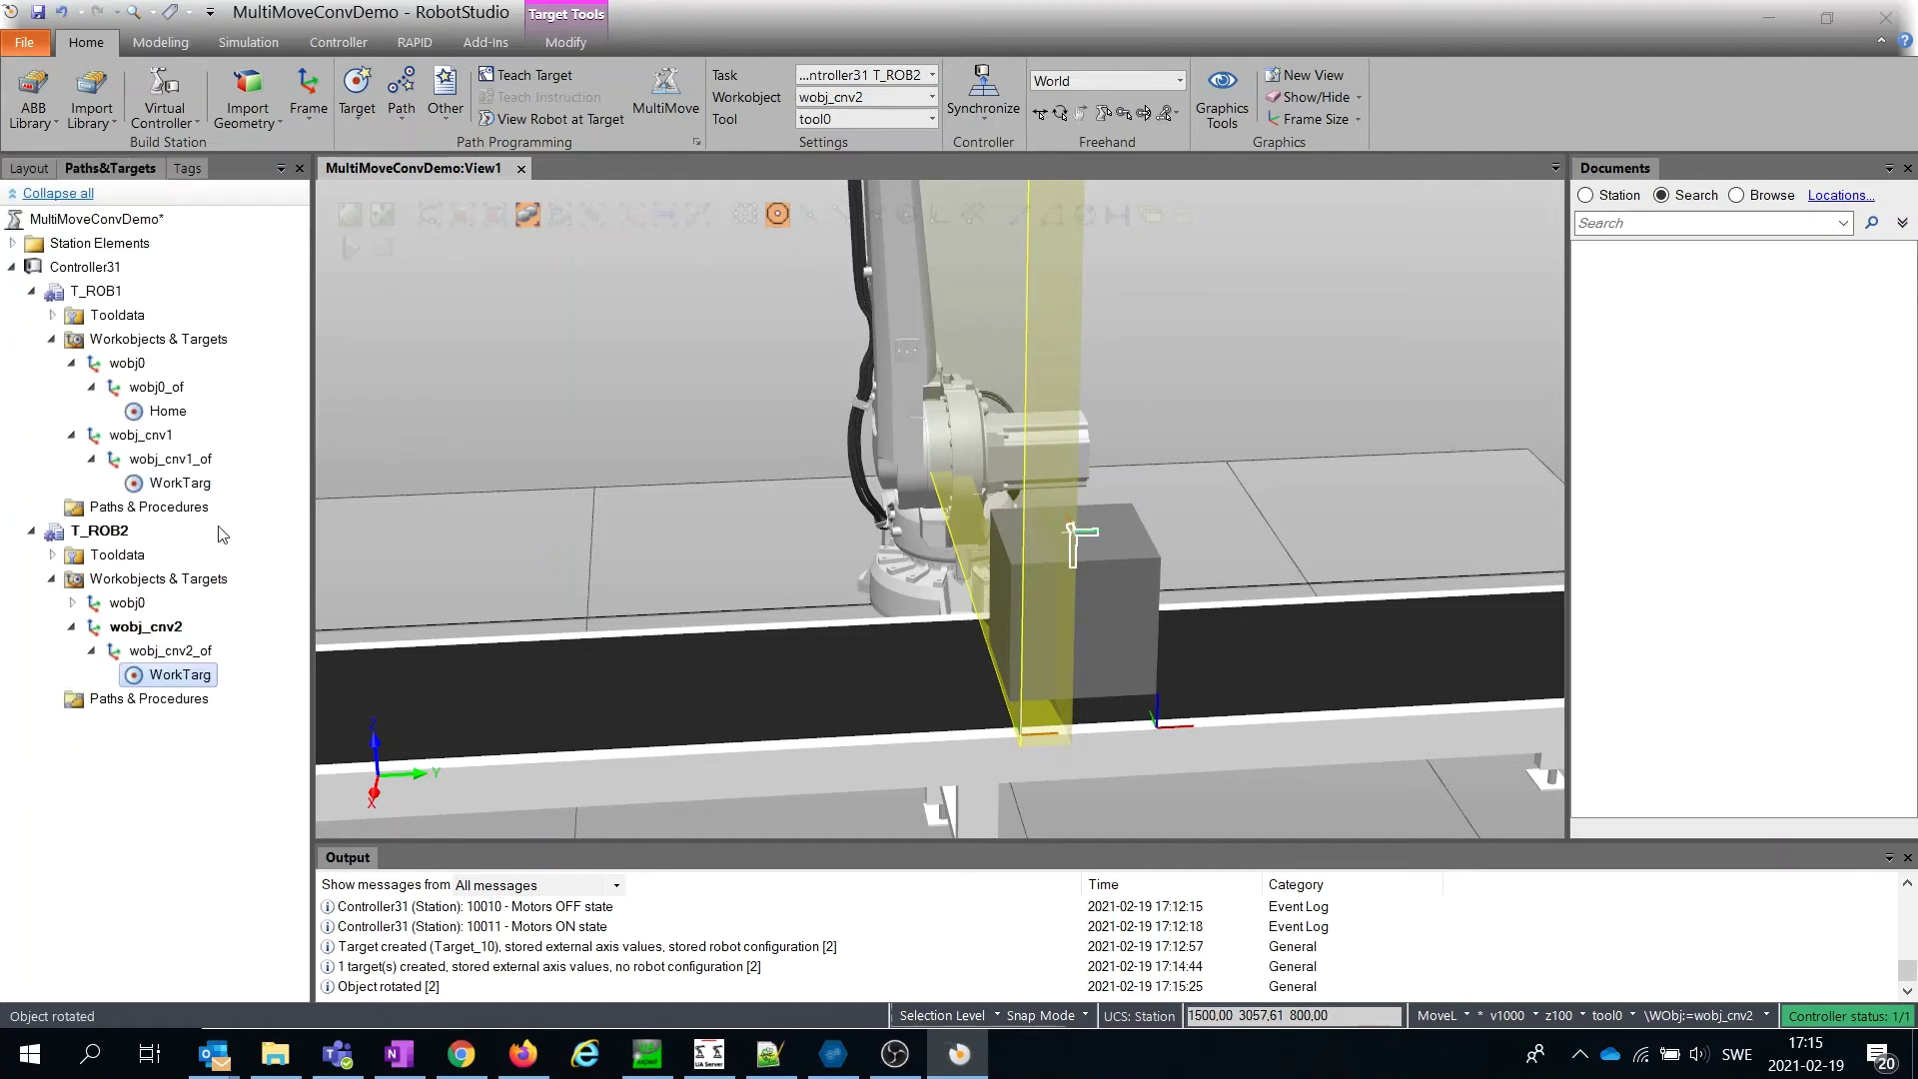
- Rename T_ROB2's Target_10 under wobj0_of to Home
left_click(71, 603)
left_click(105, 631)
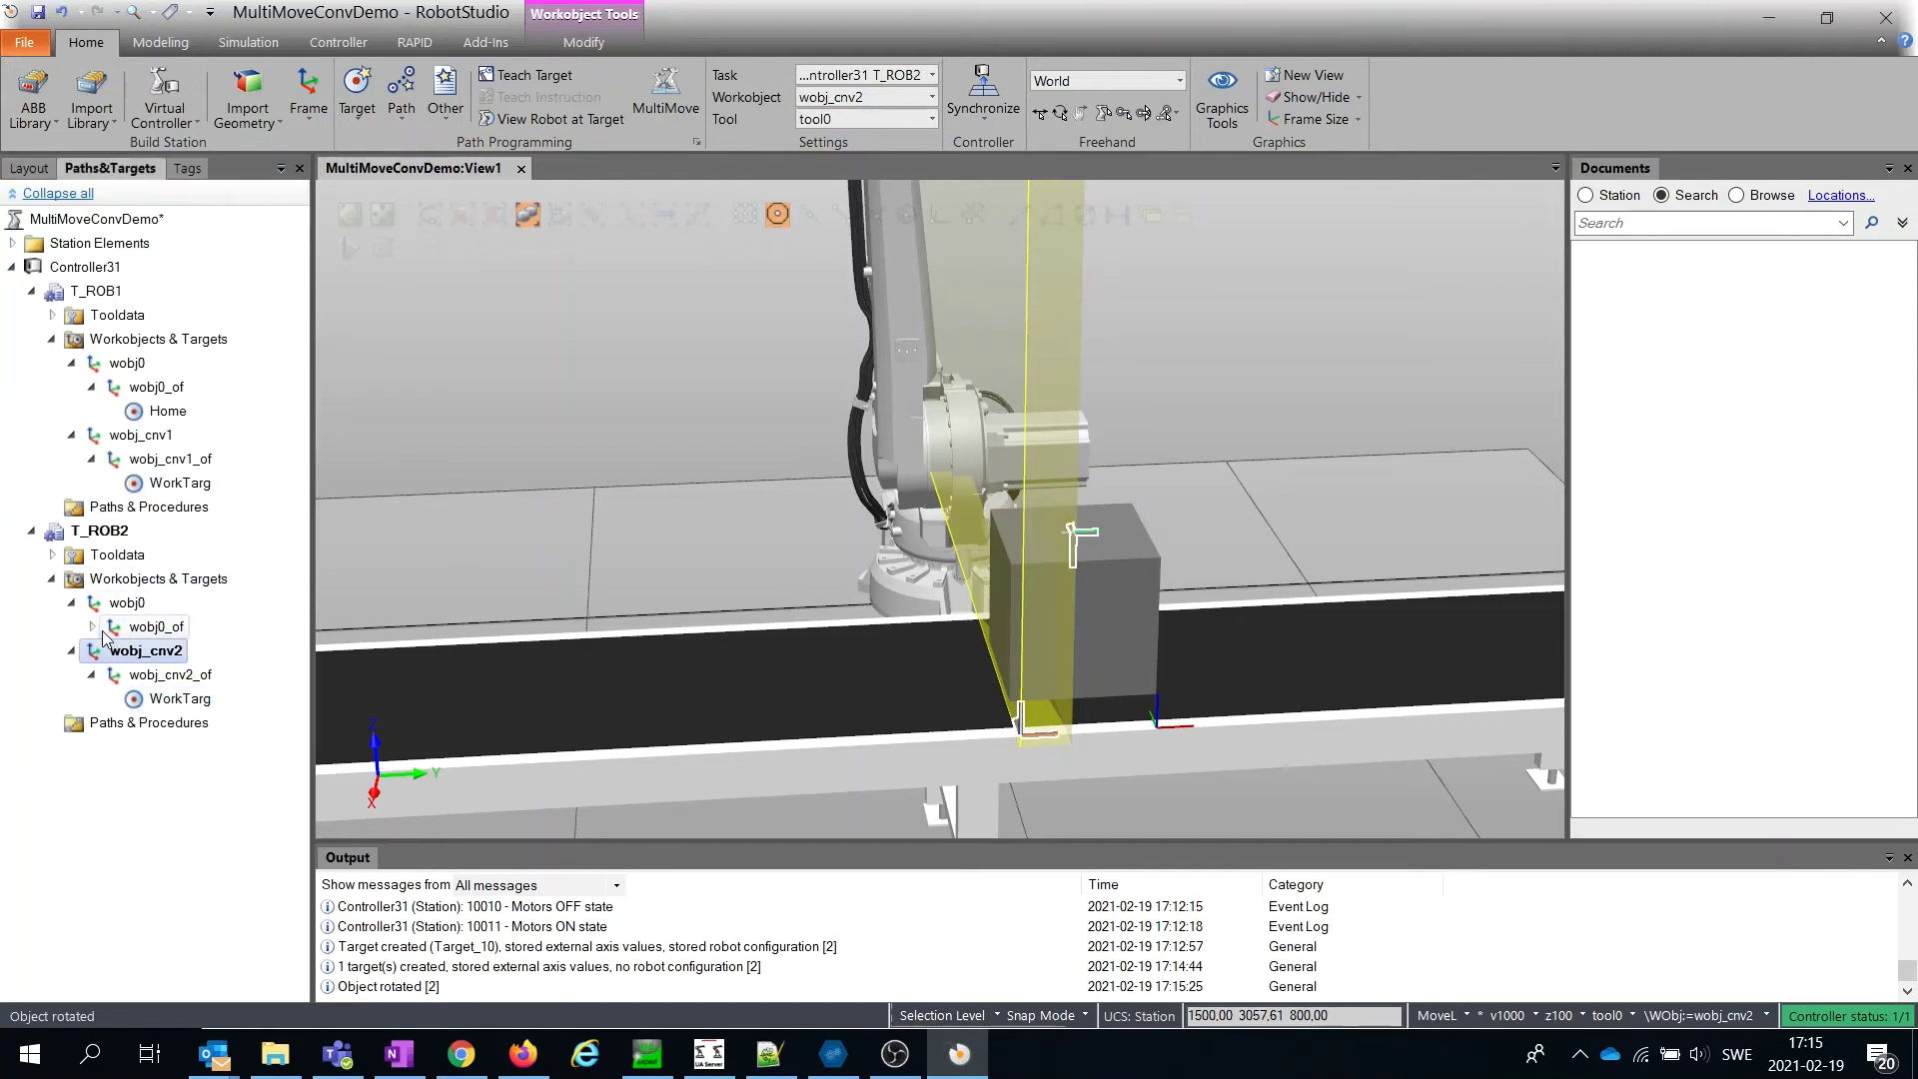
left_click(92, 626)
left_click(165, 650)
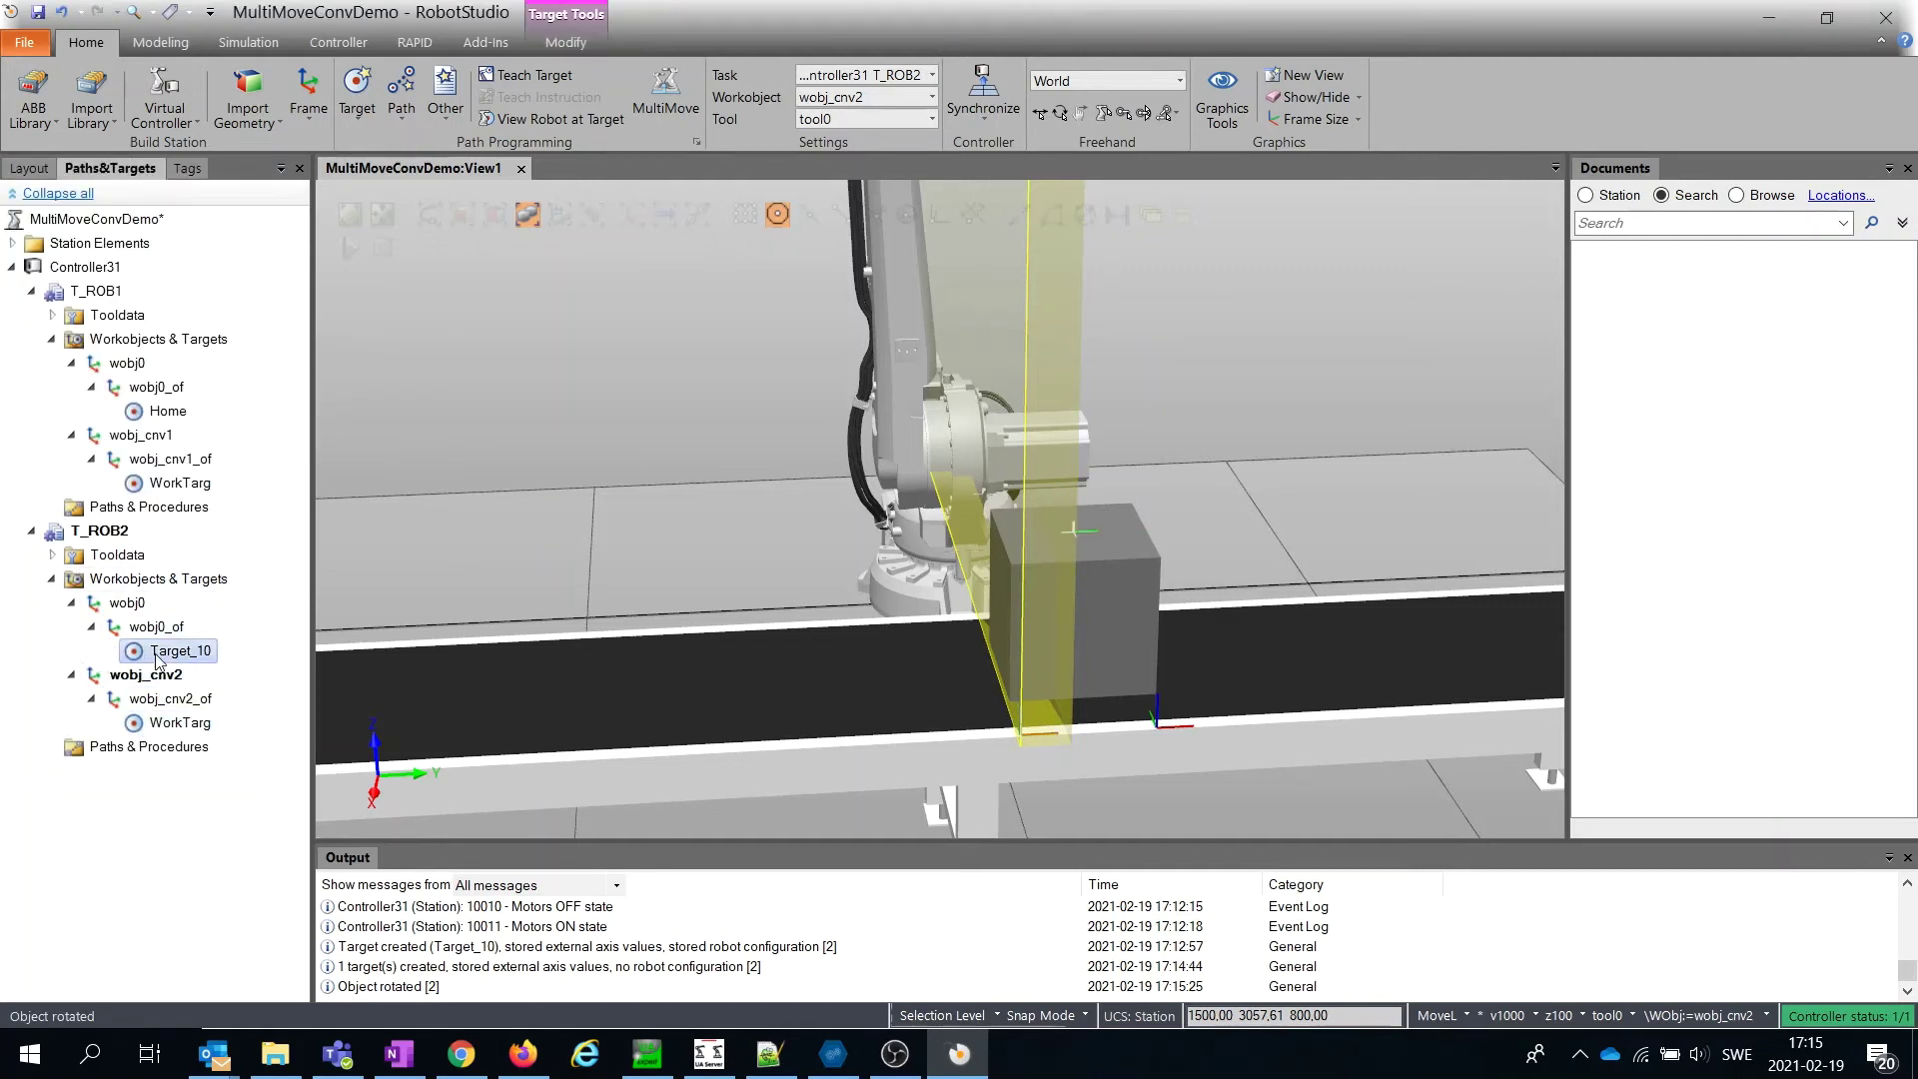
right_click(162, 651)
left_click(235, 585)
type("Home")
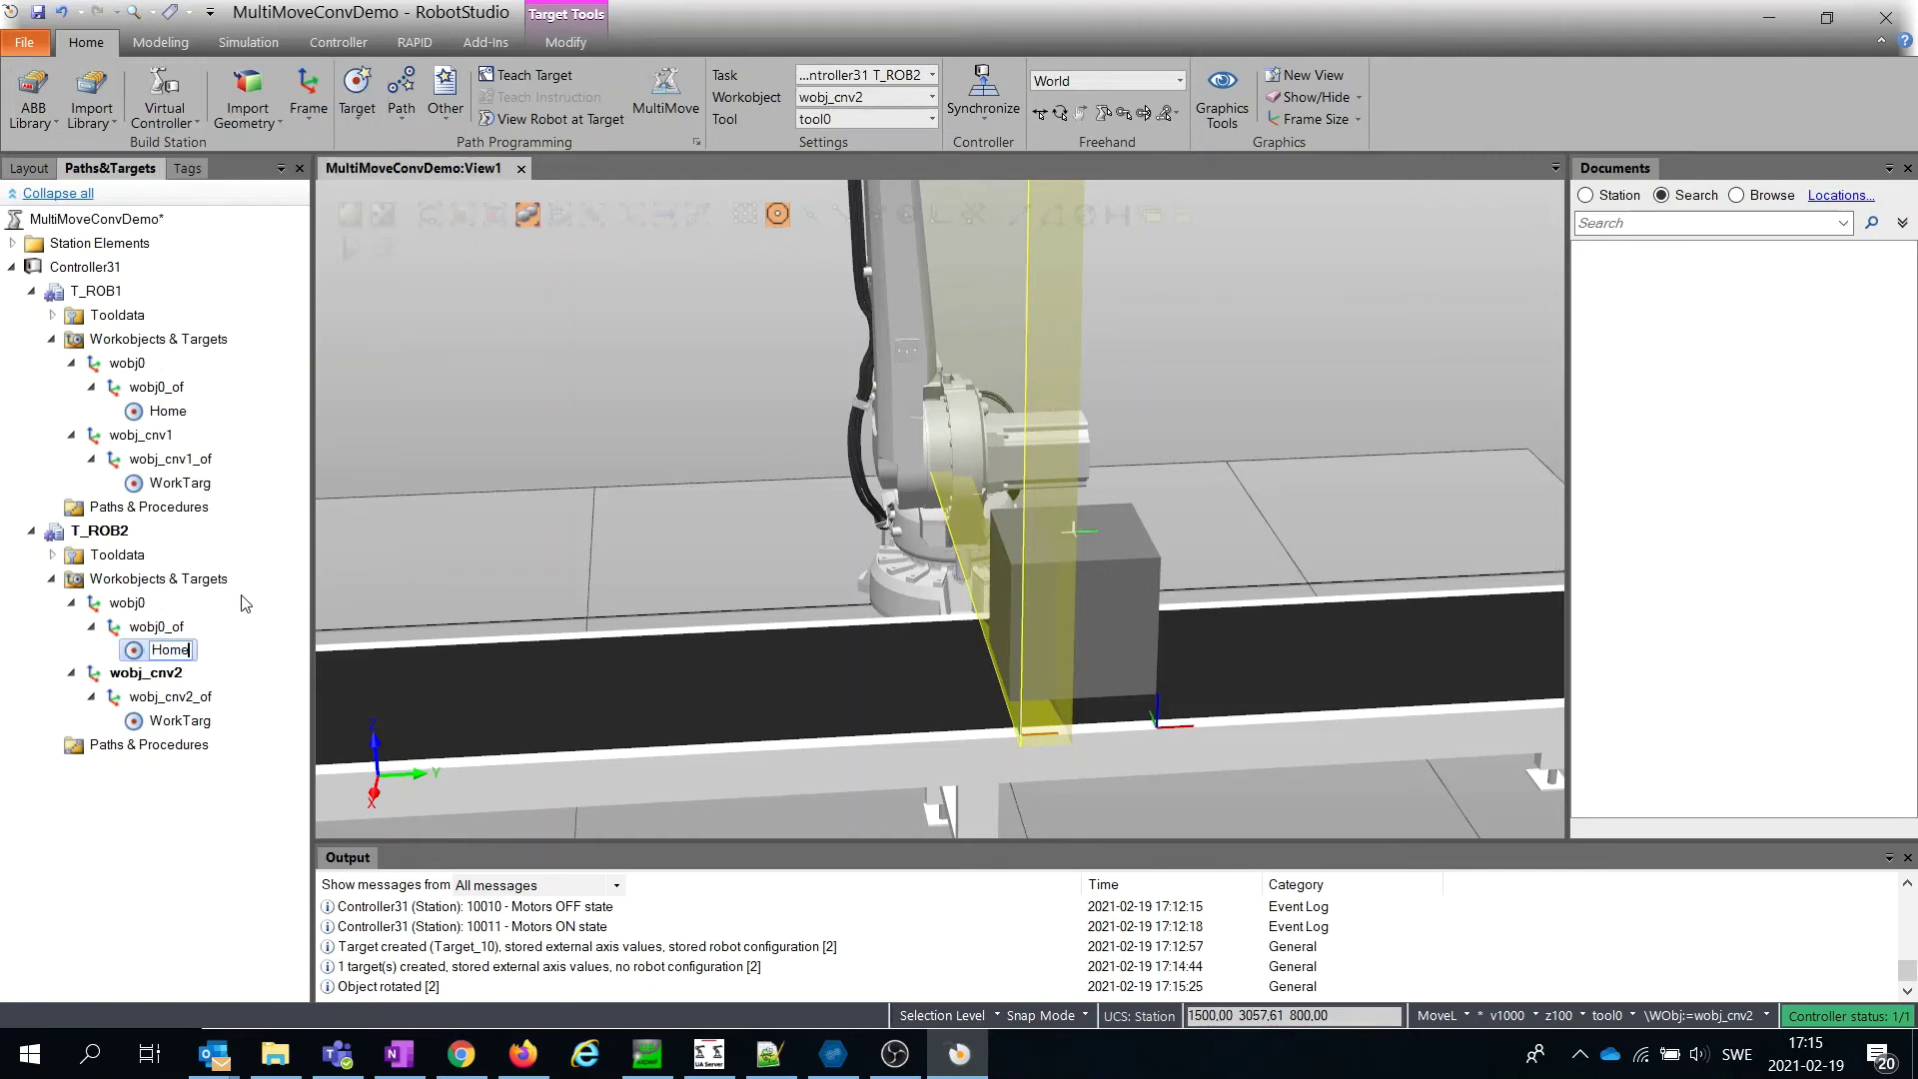
key("Return")
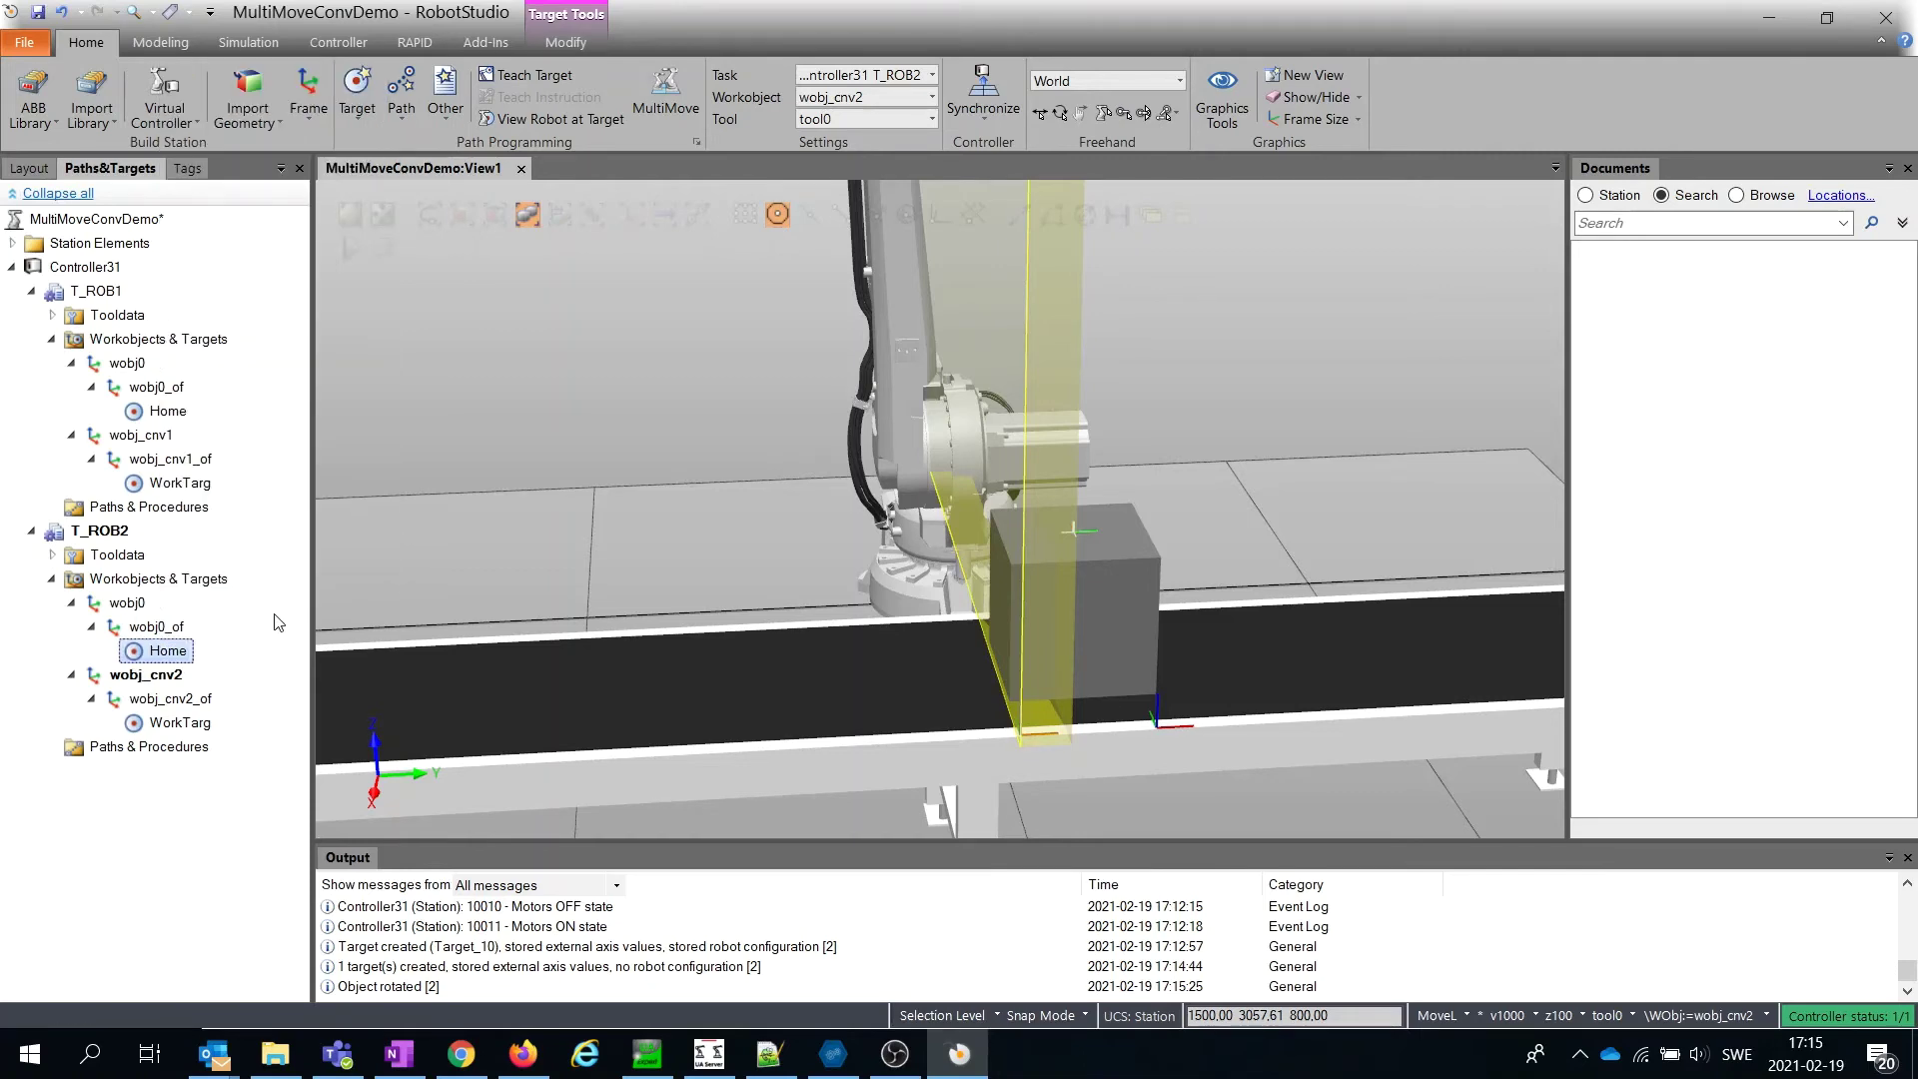
left_click(247, 42)
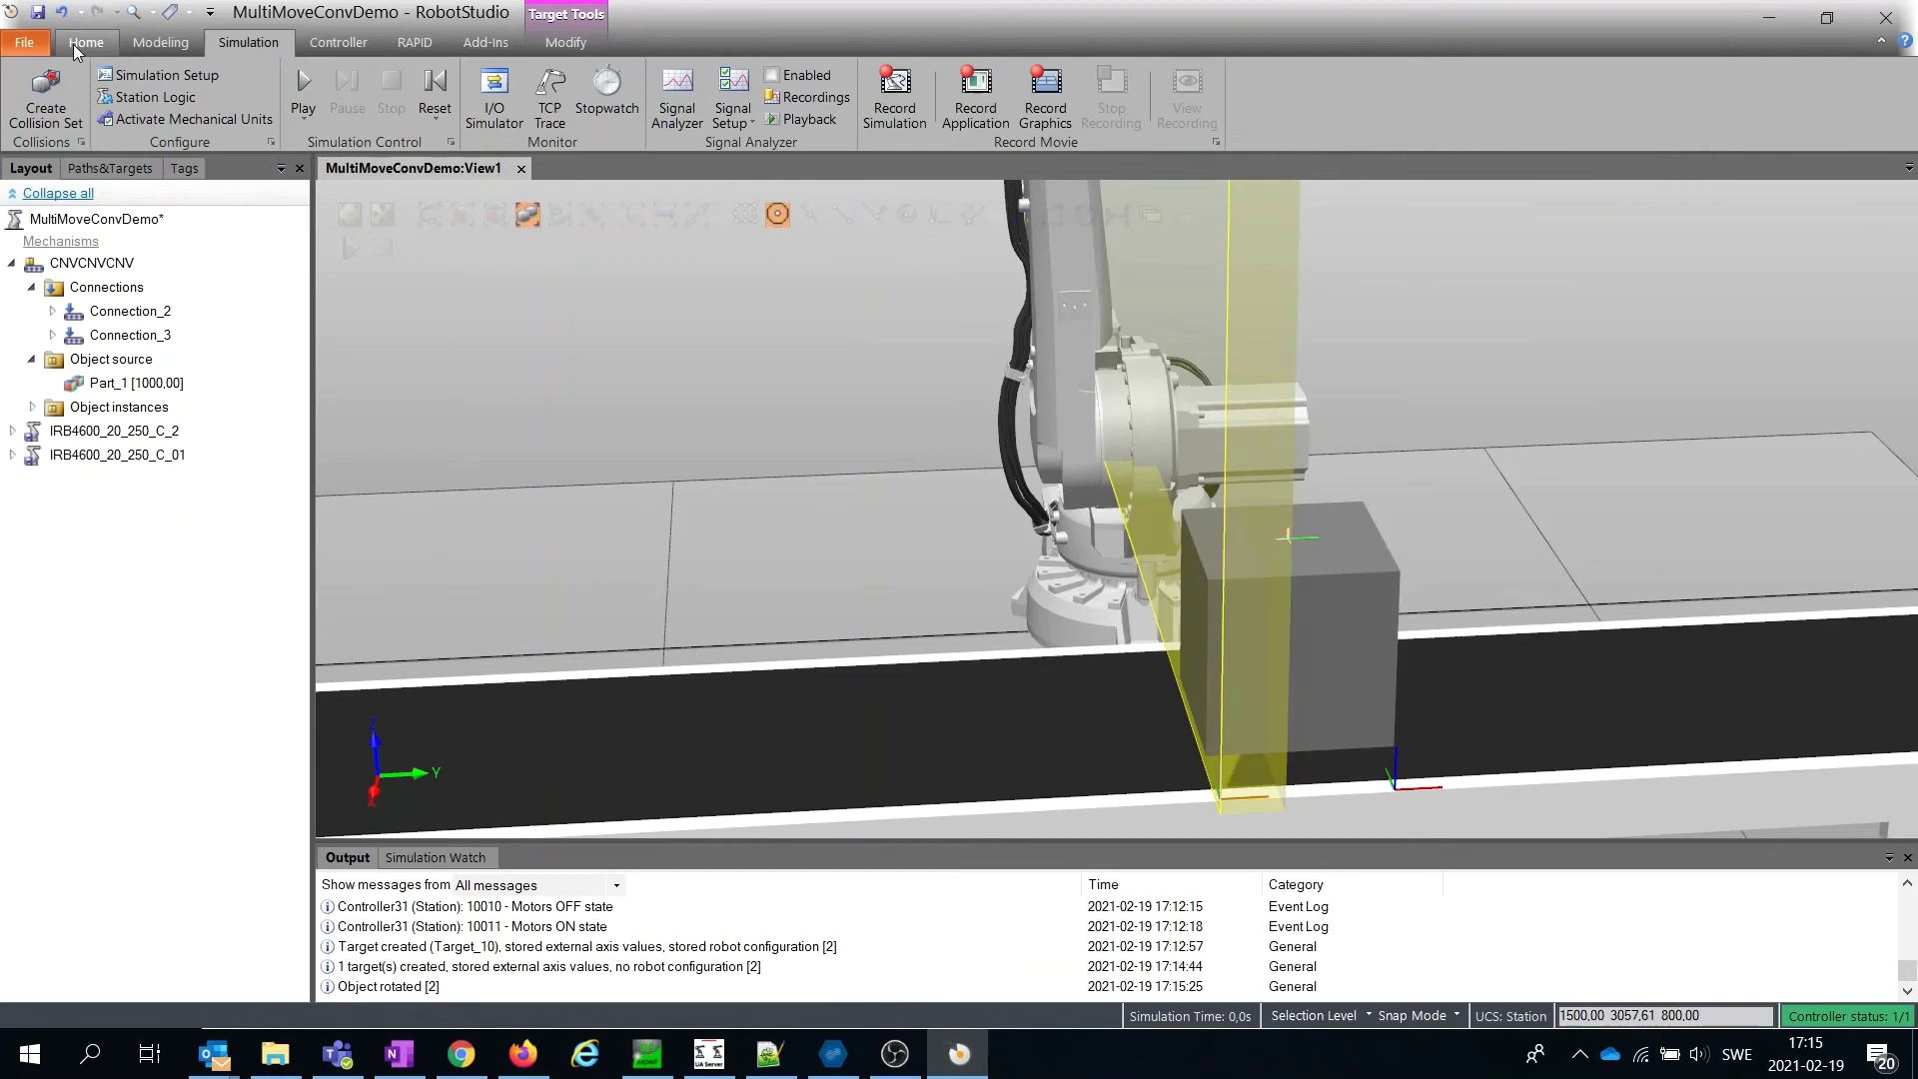
- Synchronize everything in Controller31 from the station to RAPID
left_click(86, 42)
left_click(407, 42)
left_click(223, 93)
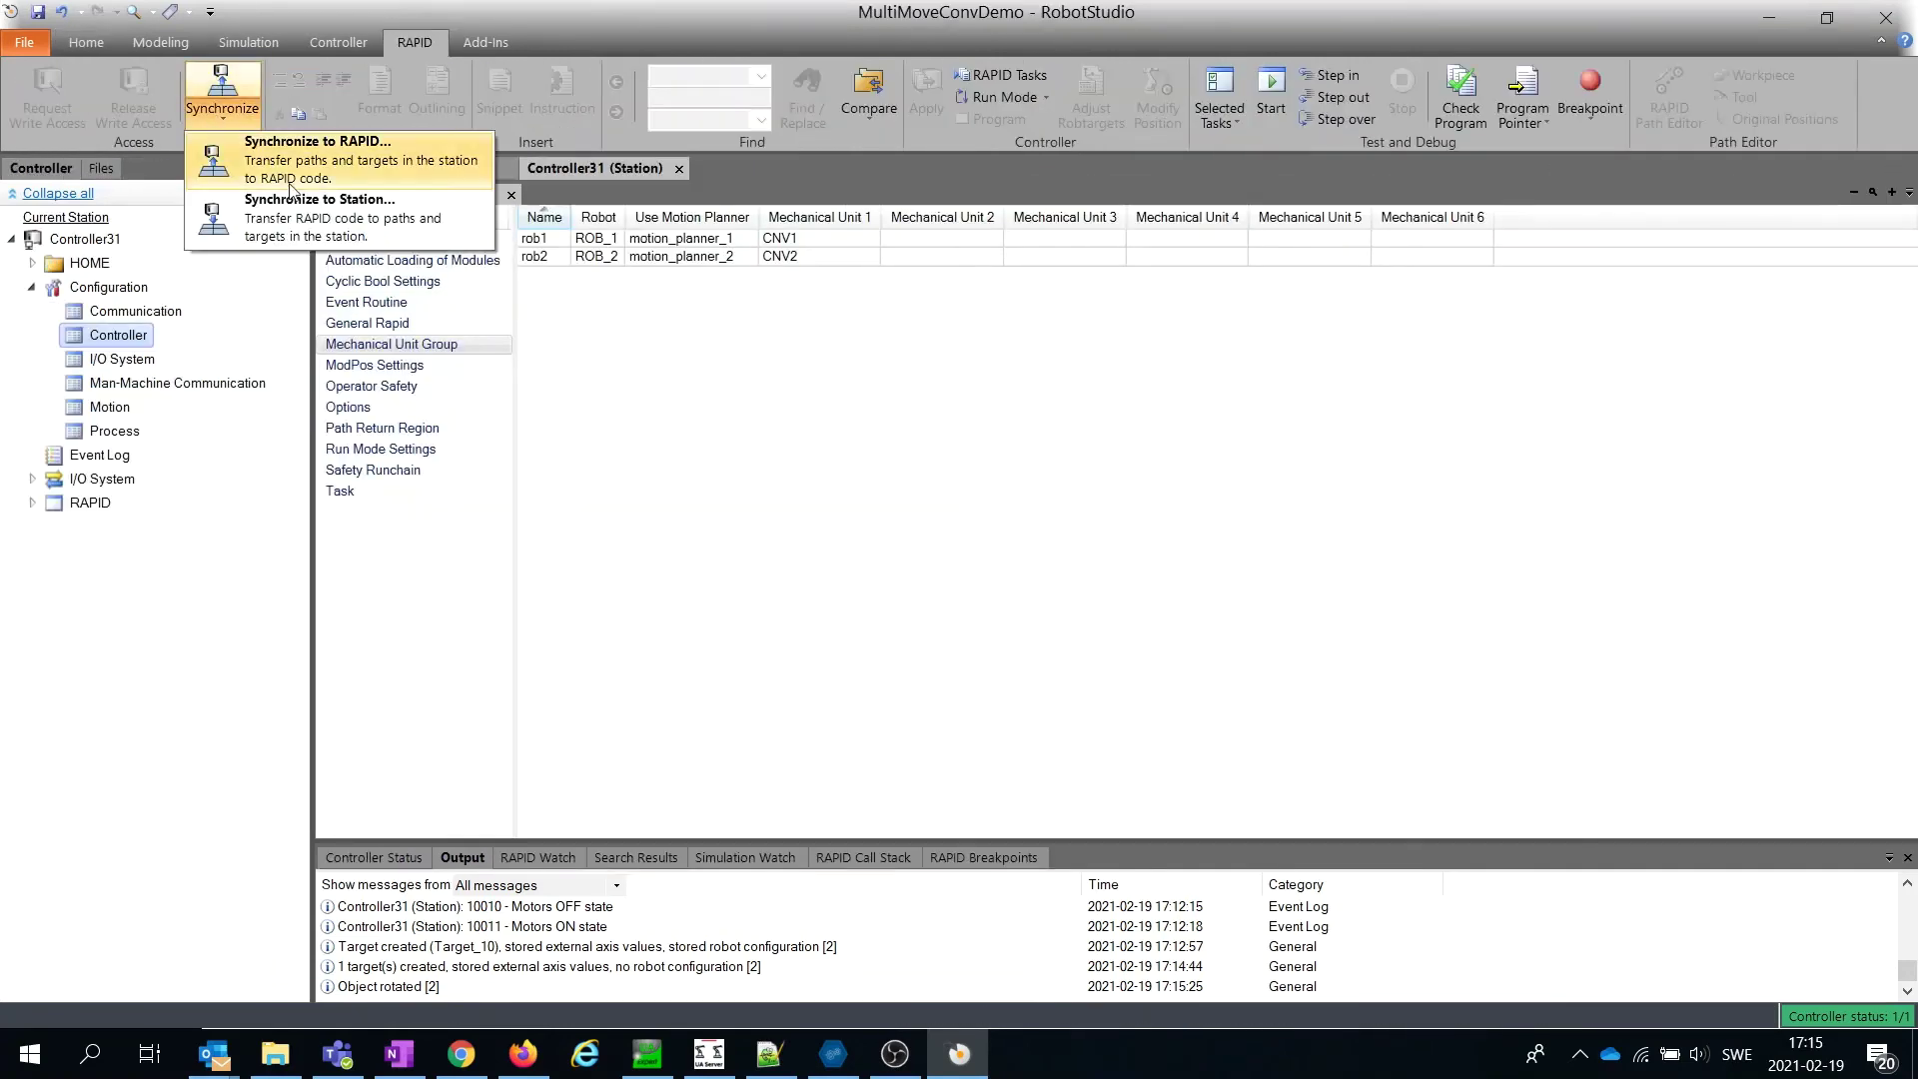
left_click(315, 149)
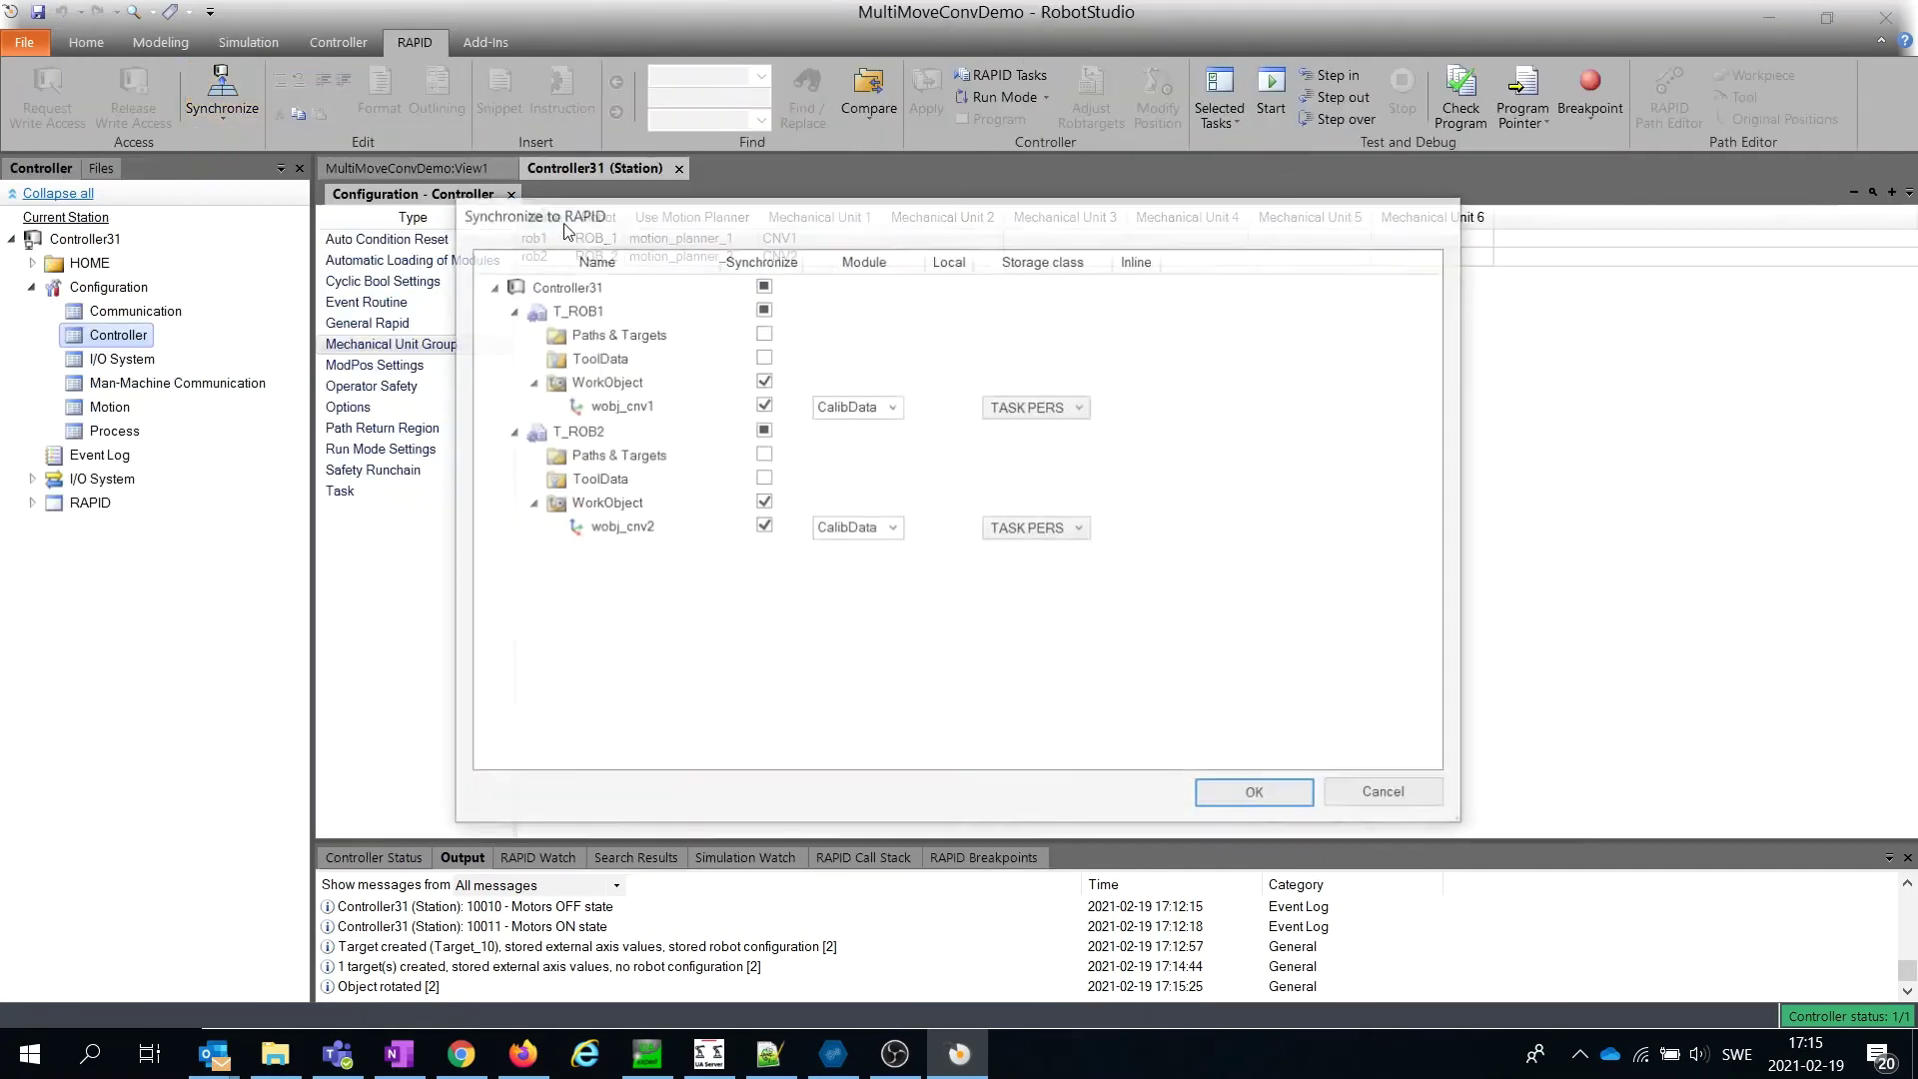
left_click(762, 286)
left_click(1259, 796)
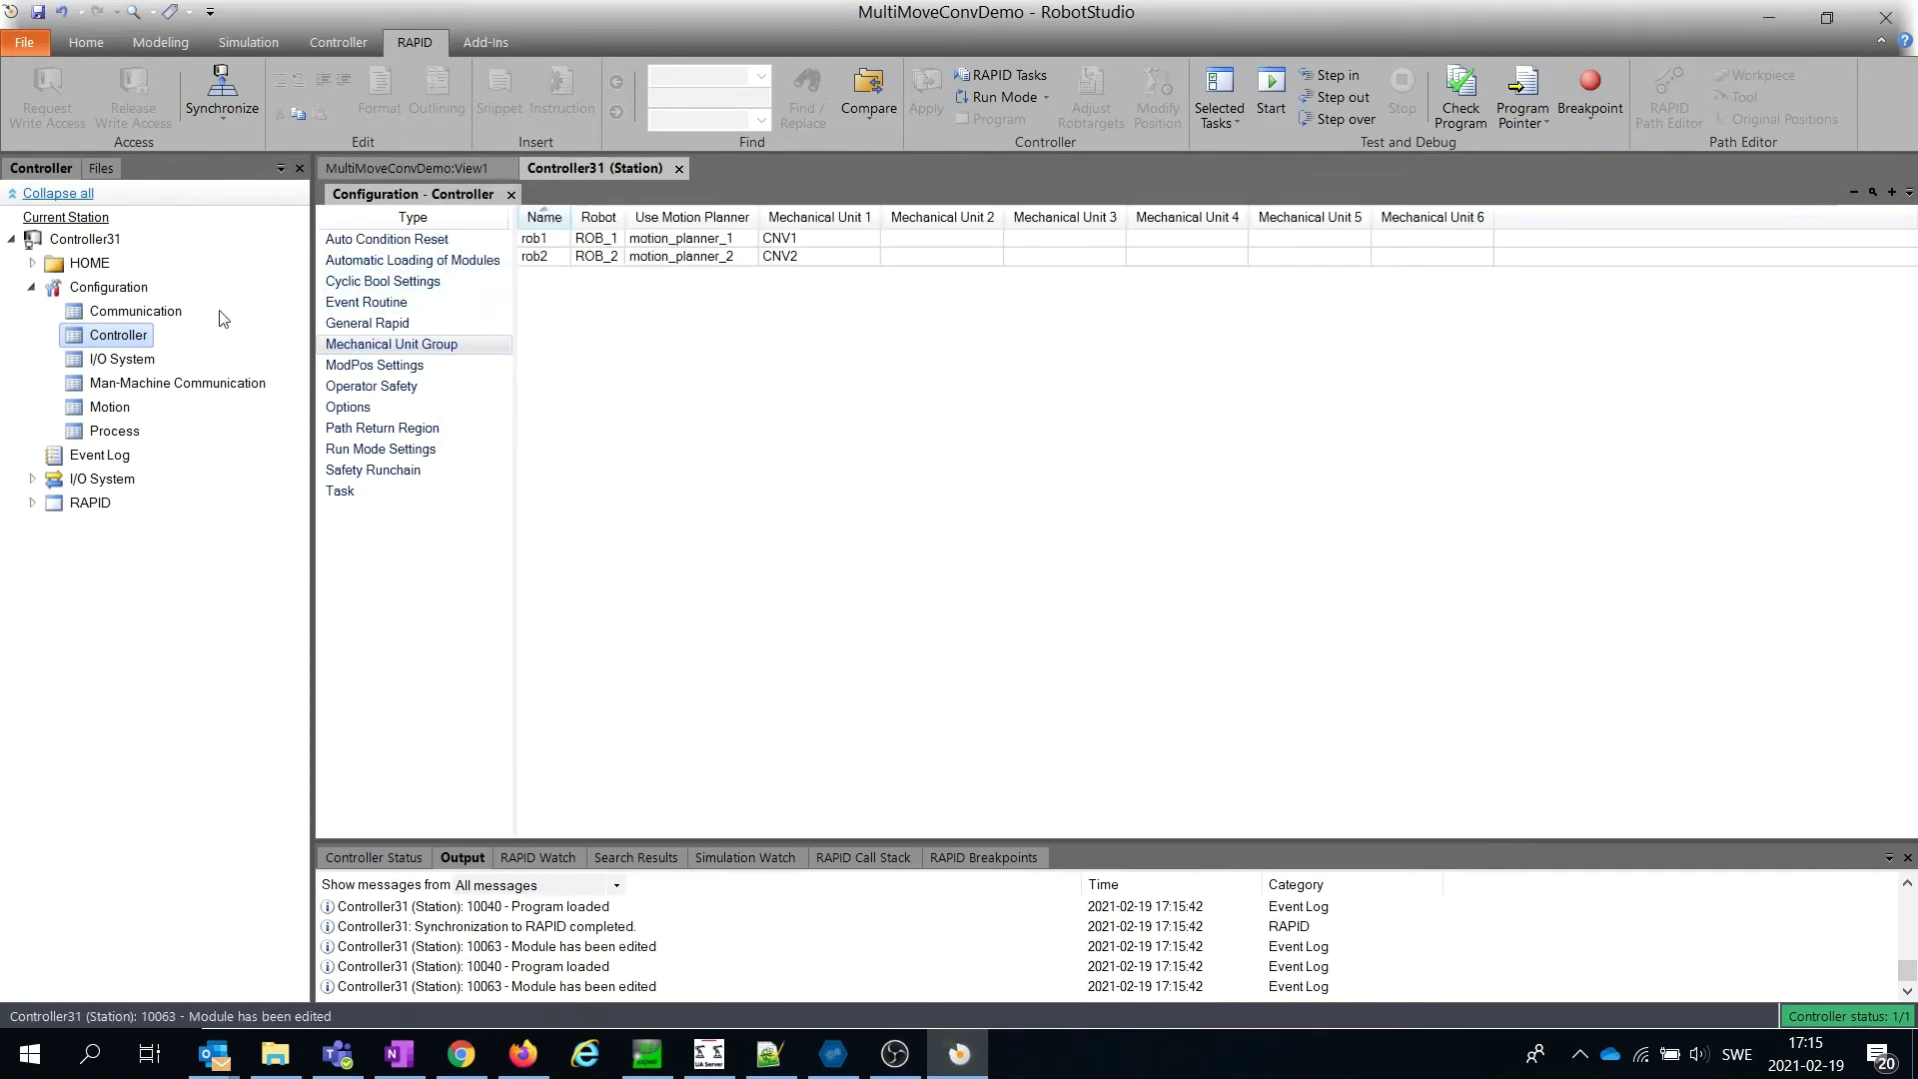
- Open the main routine of T_ROB1's Module1 in the RAPID editor
left_click(32, 505)
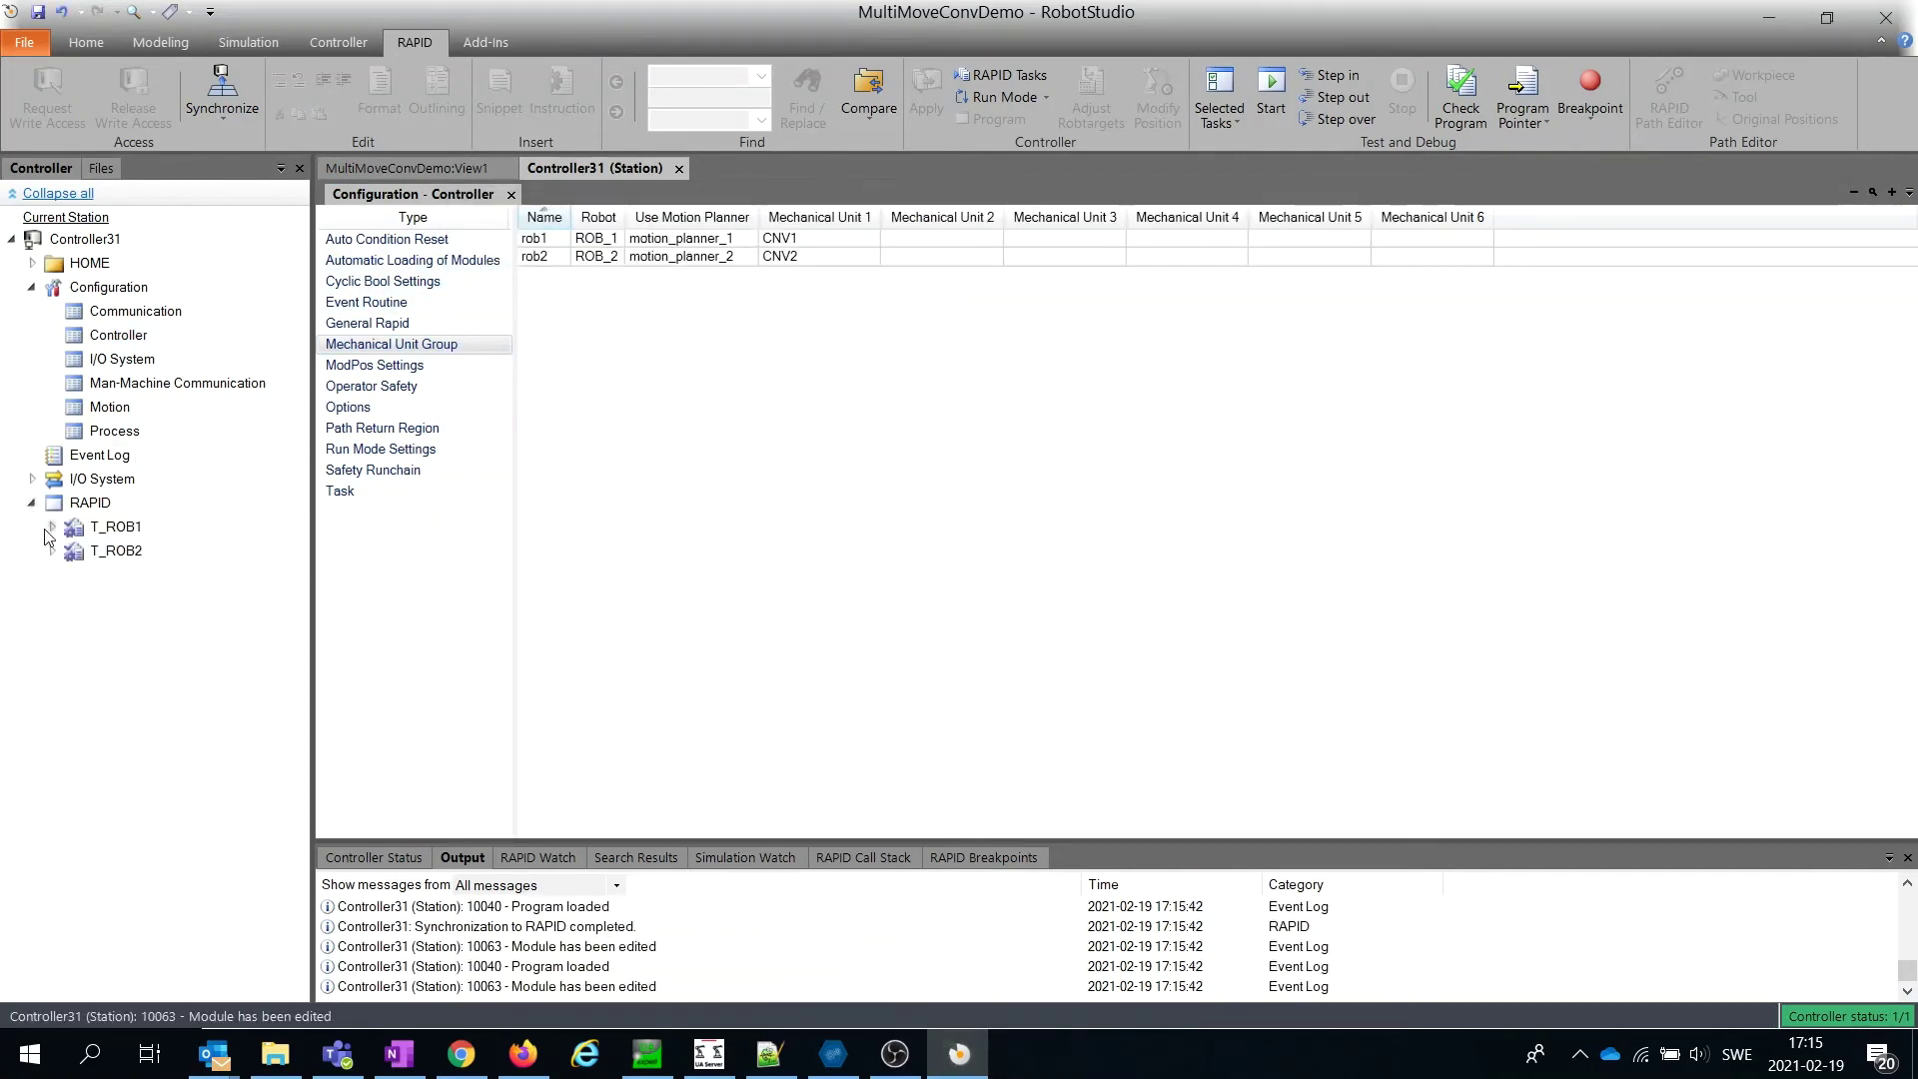
left_click(51, 528)
left_click(70, 594)
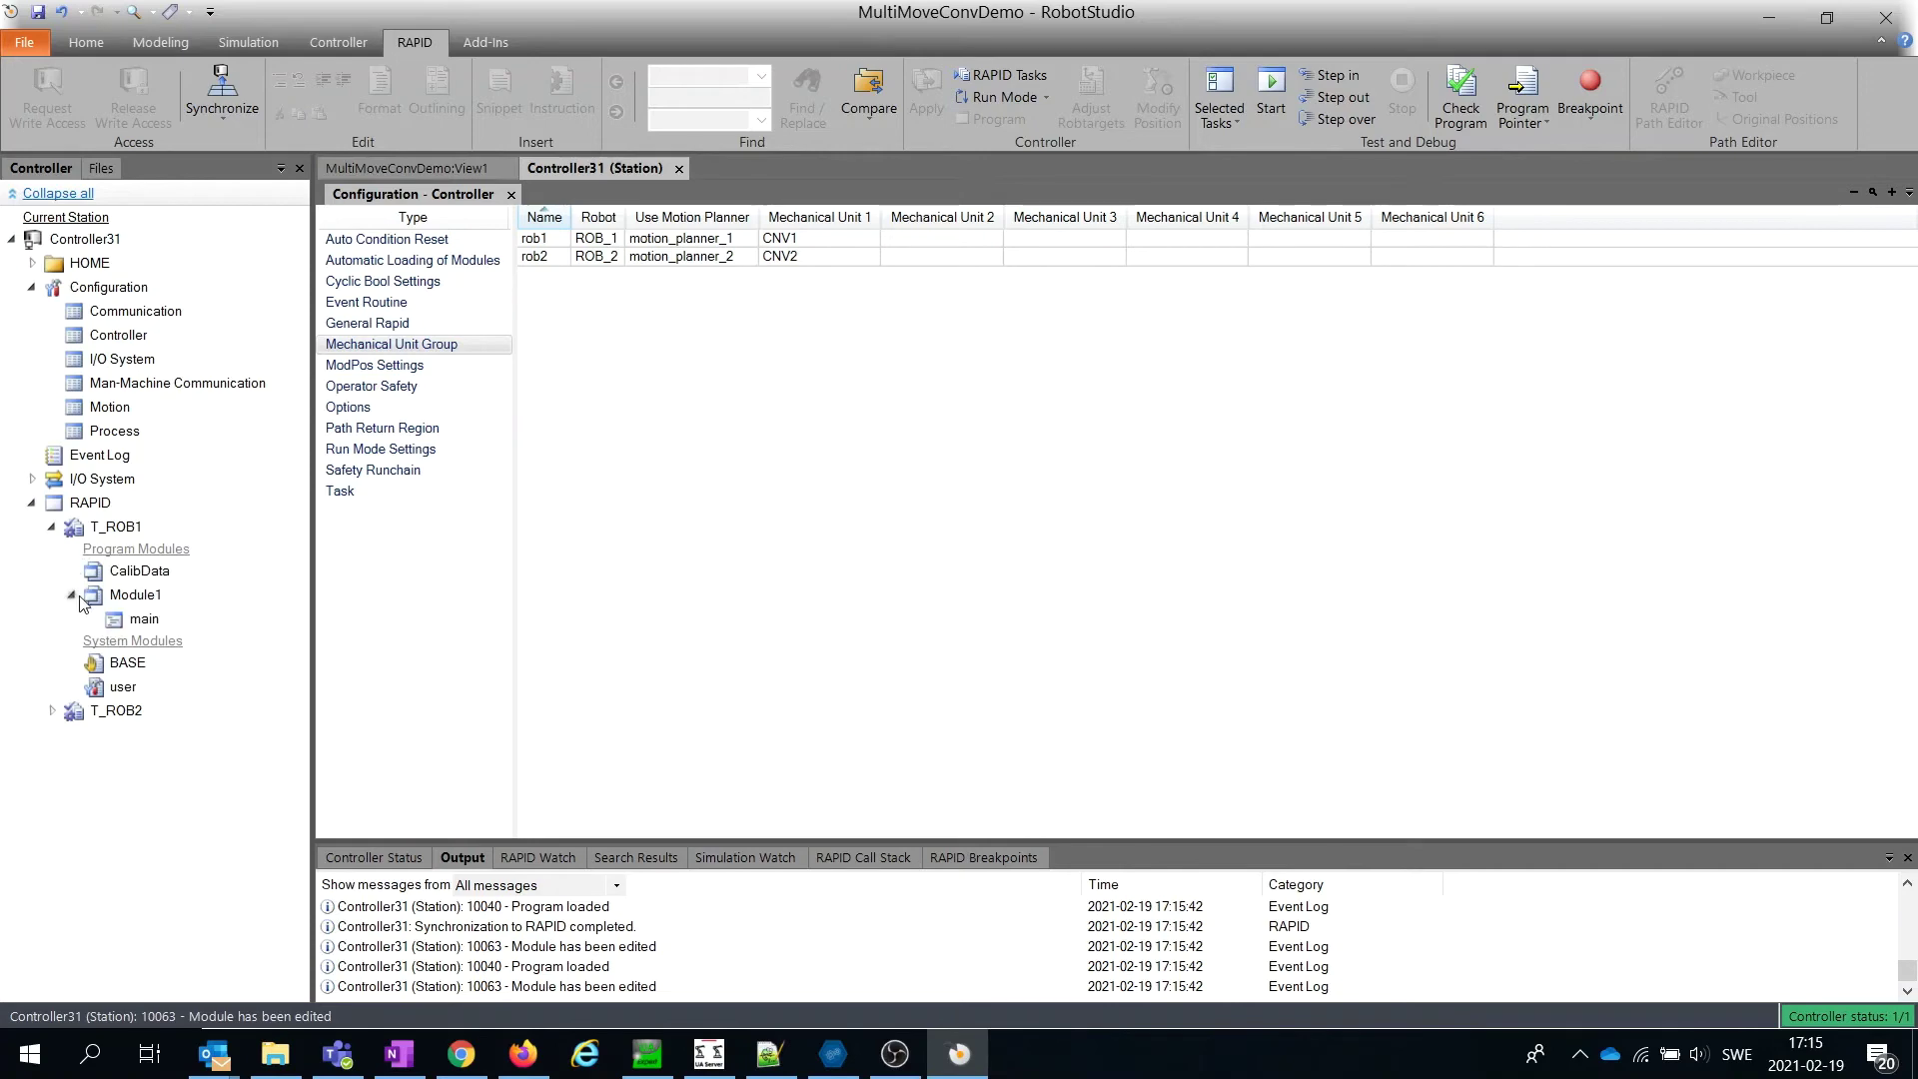
double_click(170, 618)
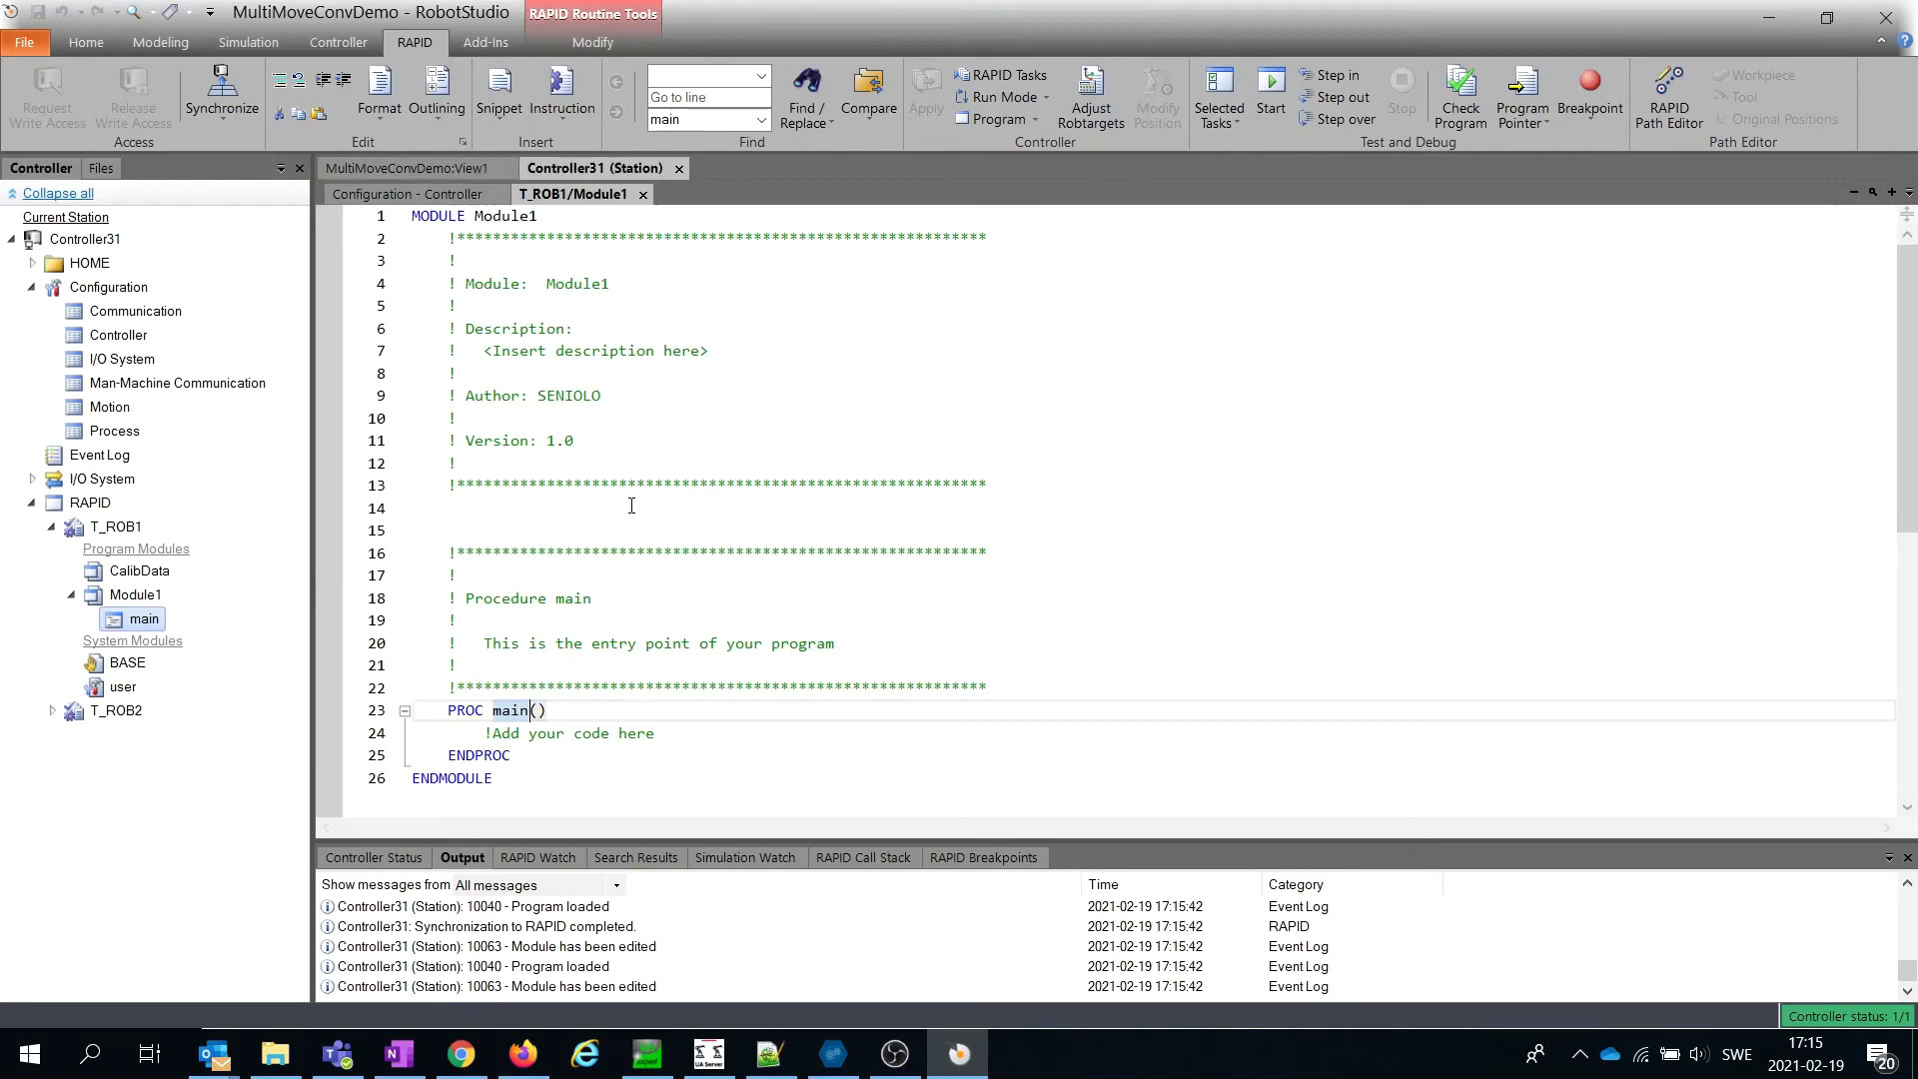
scroll(631, 506, "down", 1)
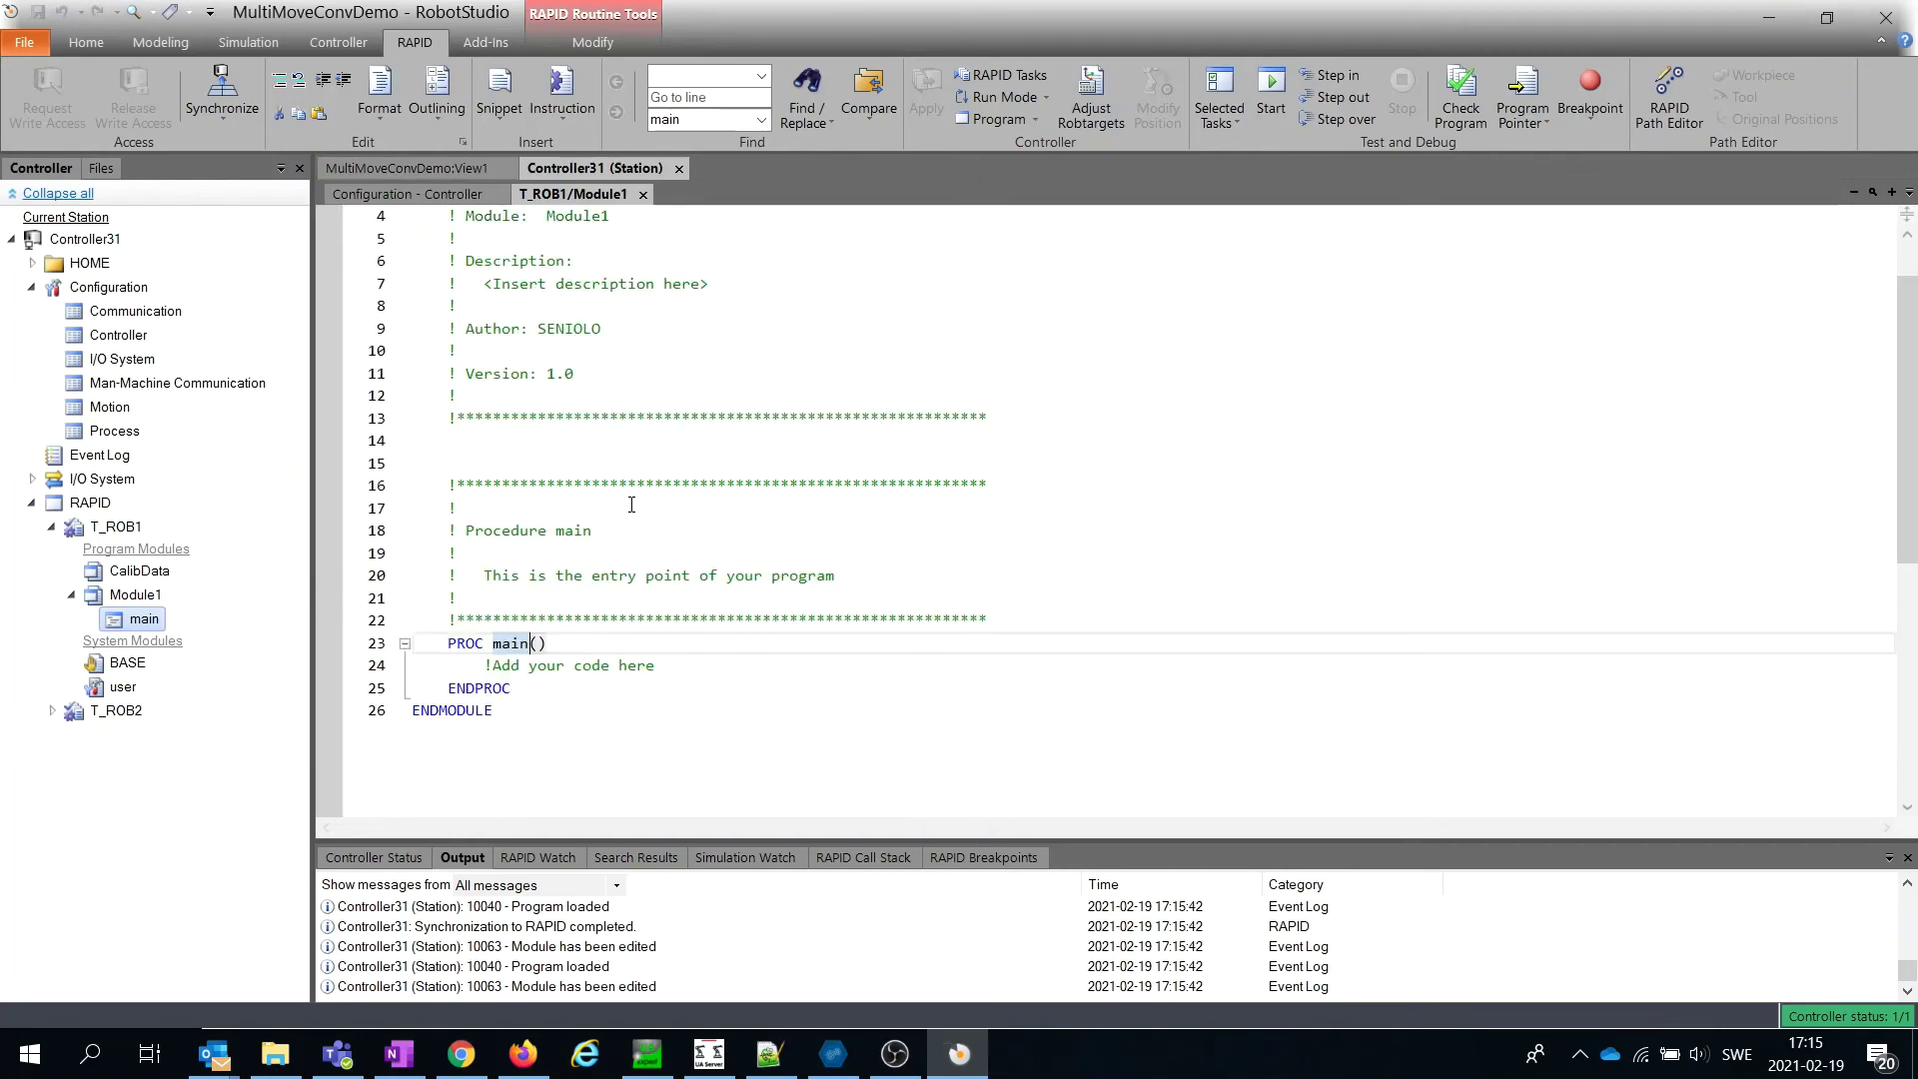
left_click(249, 41)
left_click(161, 40)
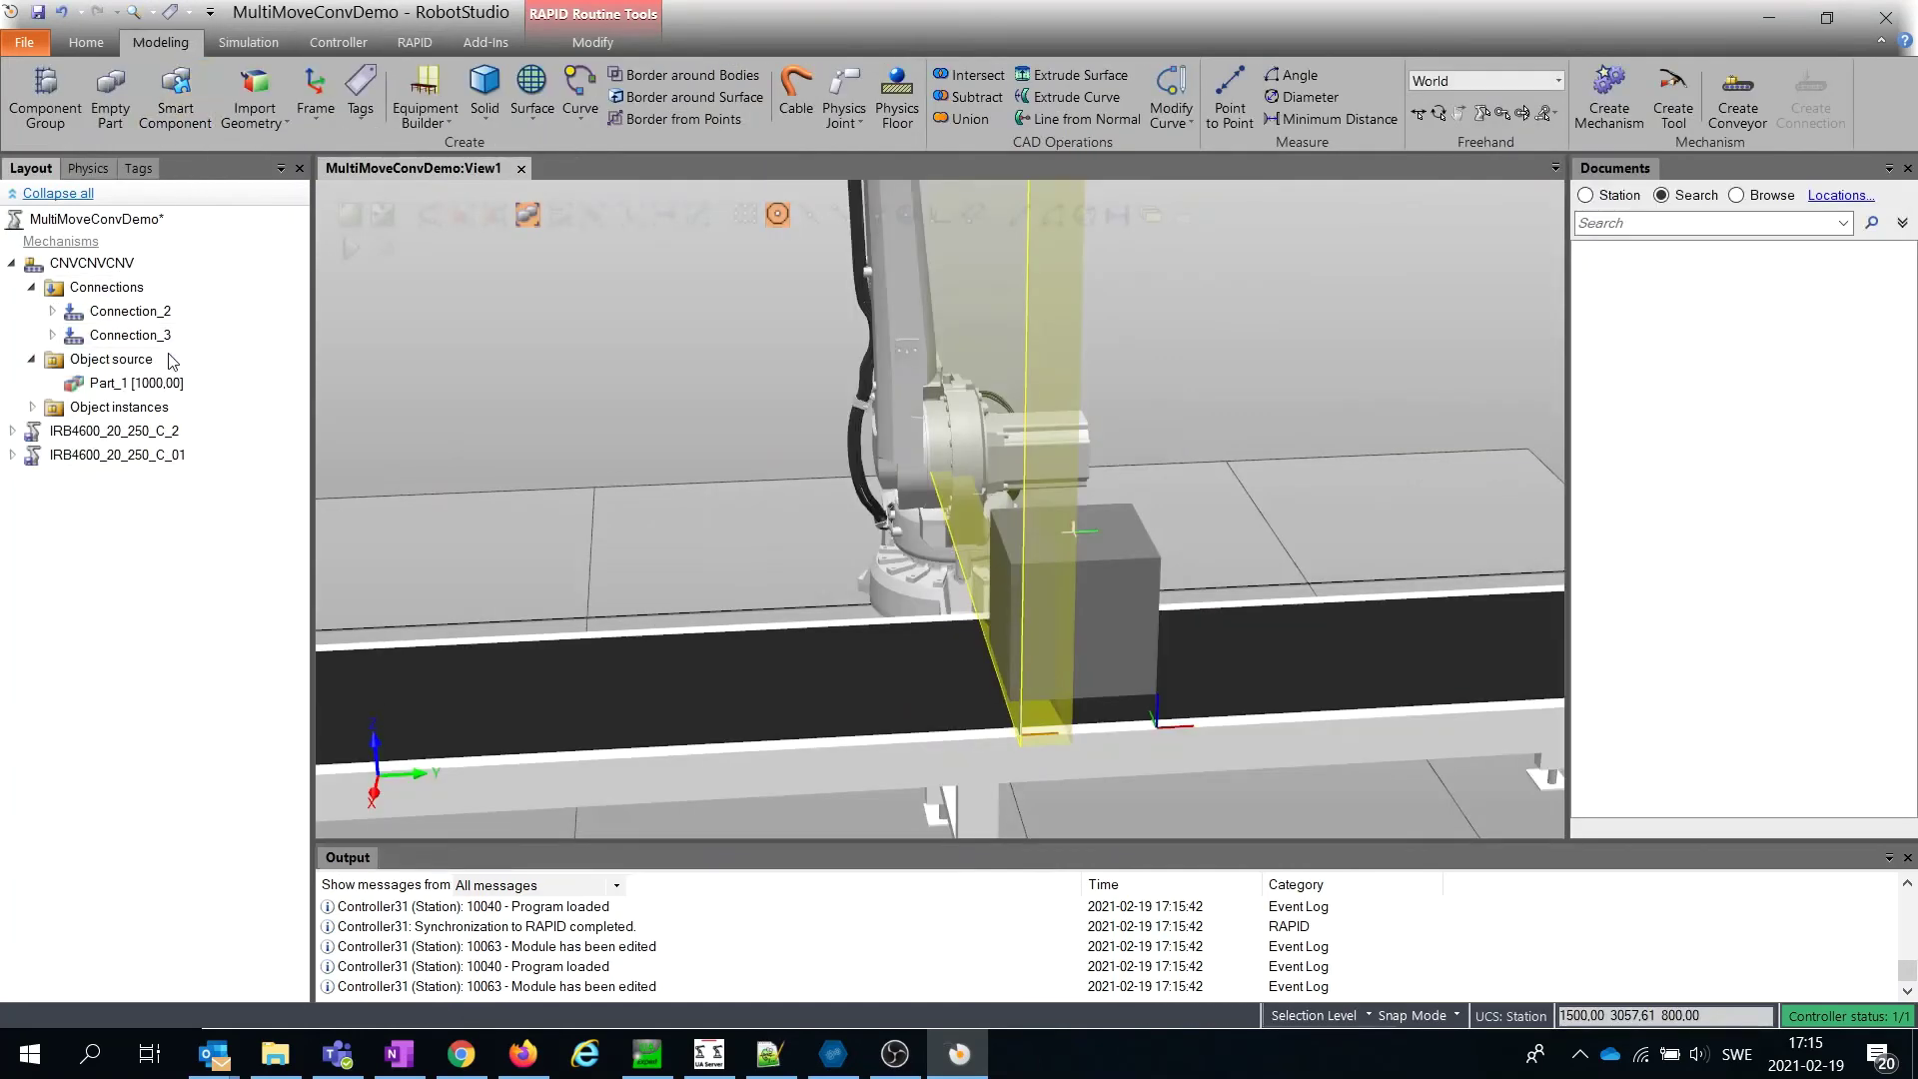
- Find T_ROB1's Home and WorkTarg targets in the Paths&Targets tree
left_click(93, 41)
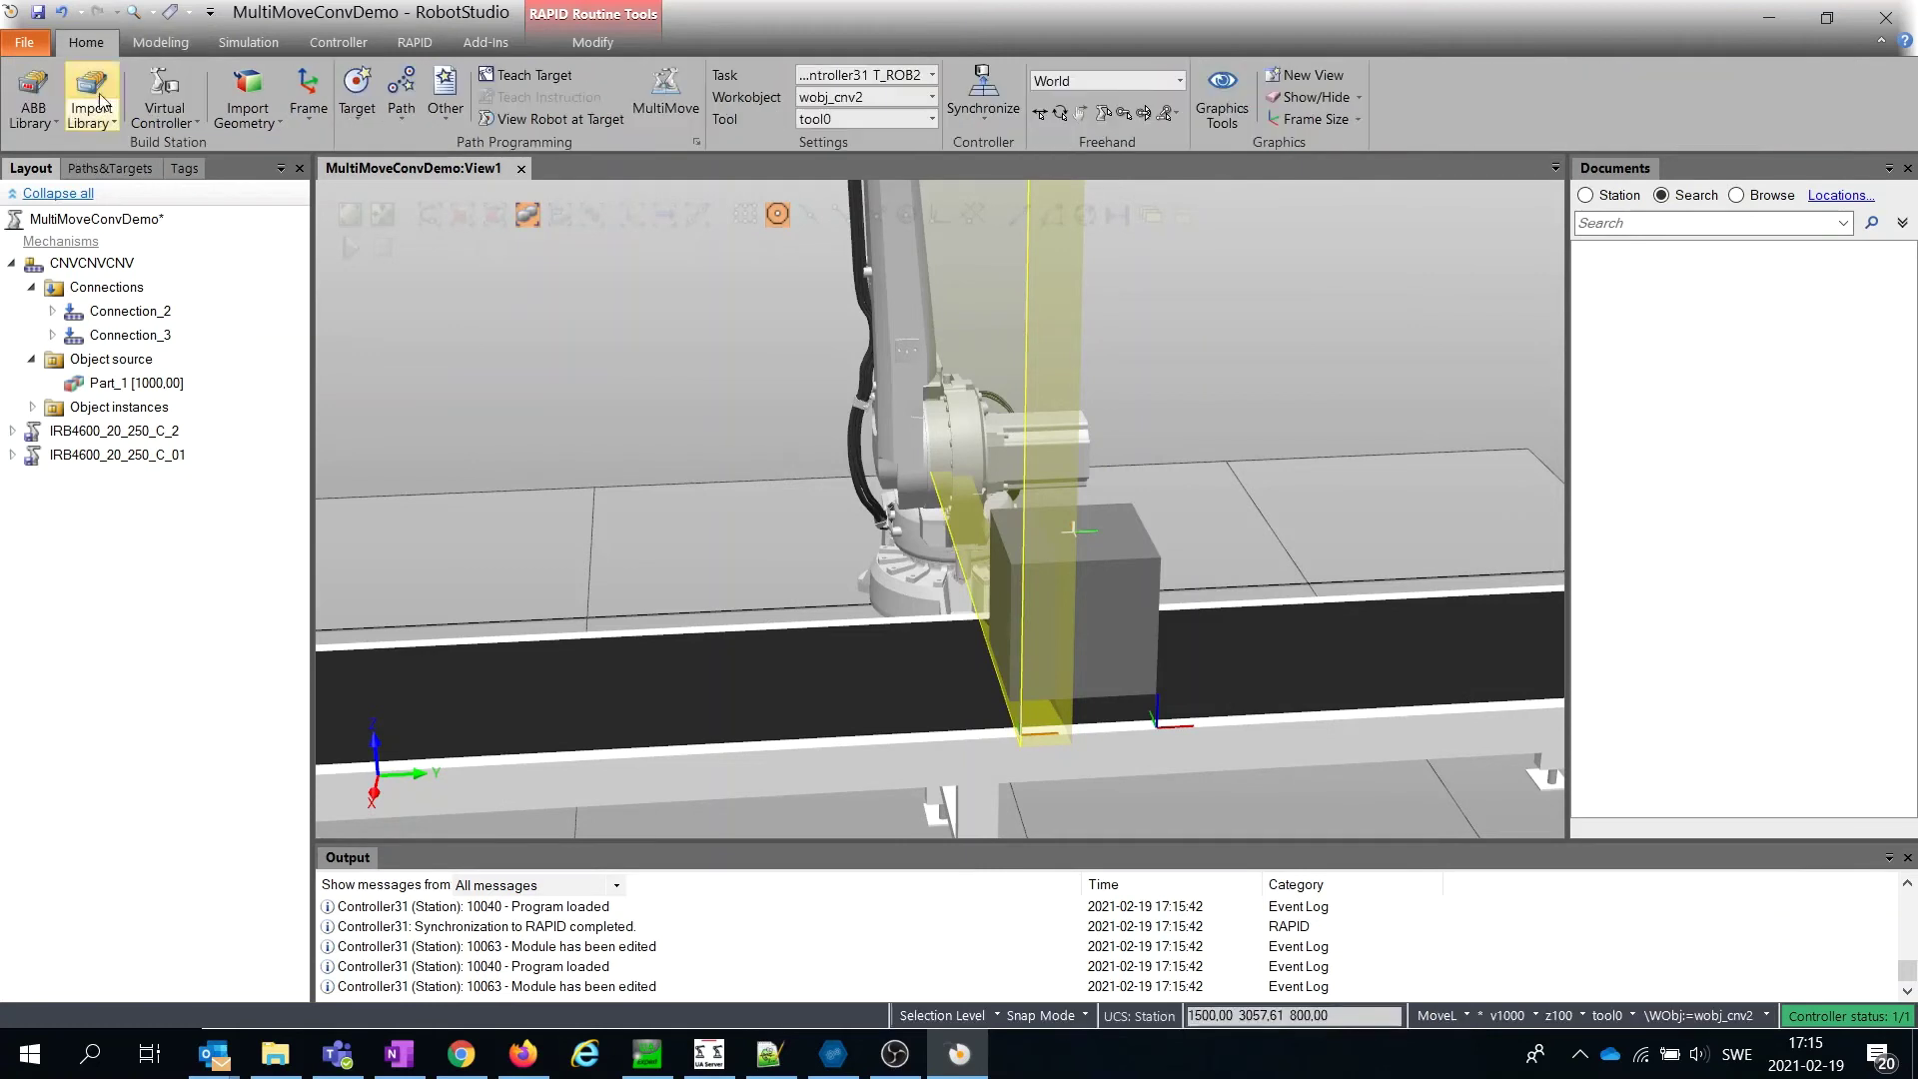
left_click(106, 175)
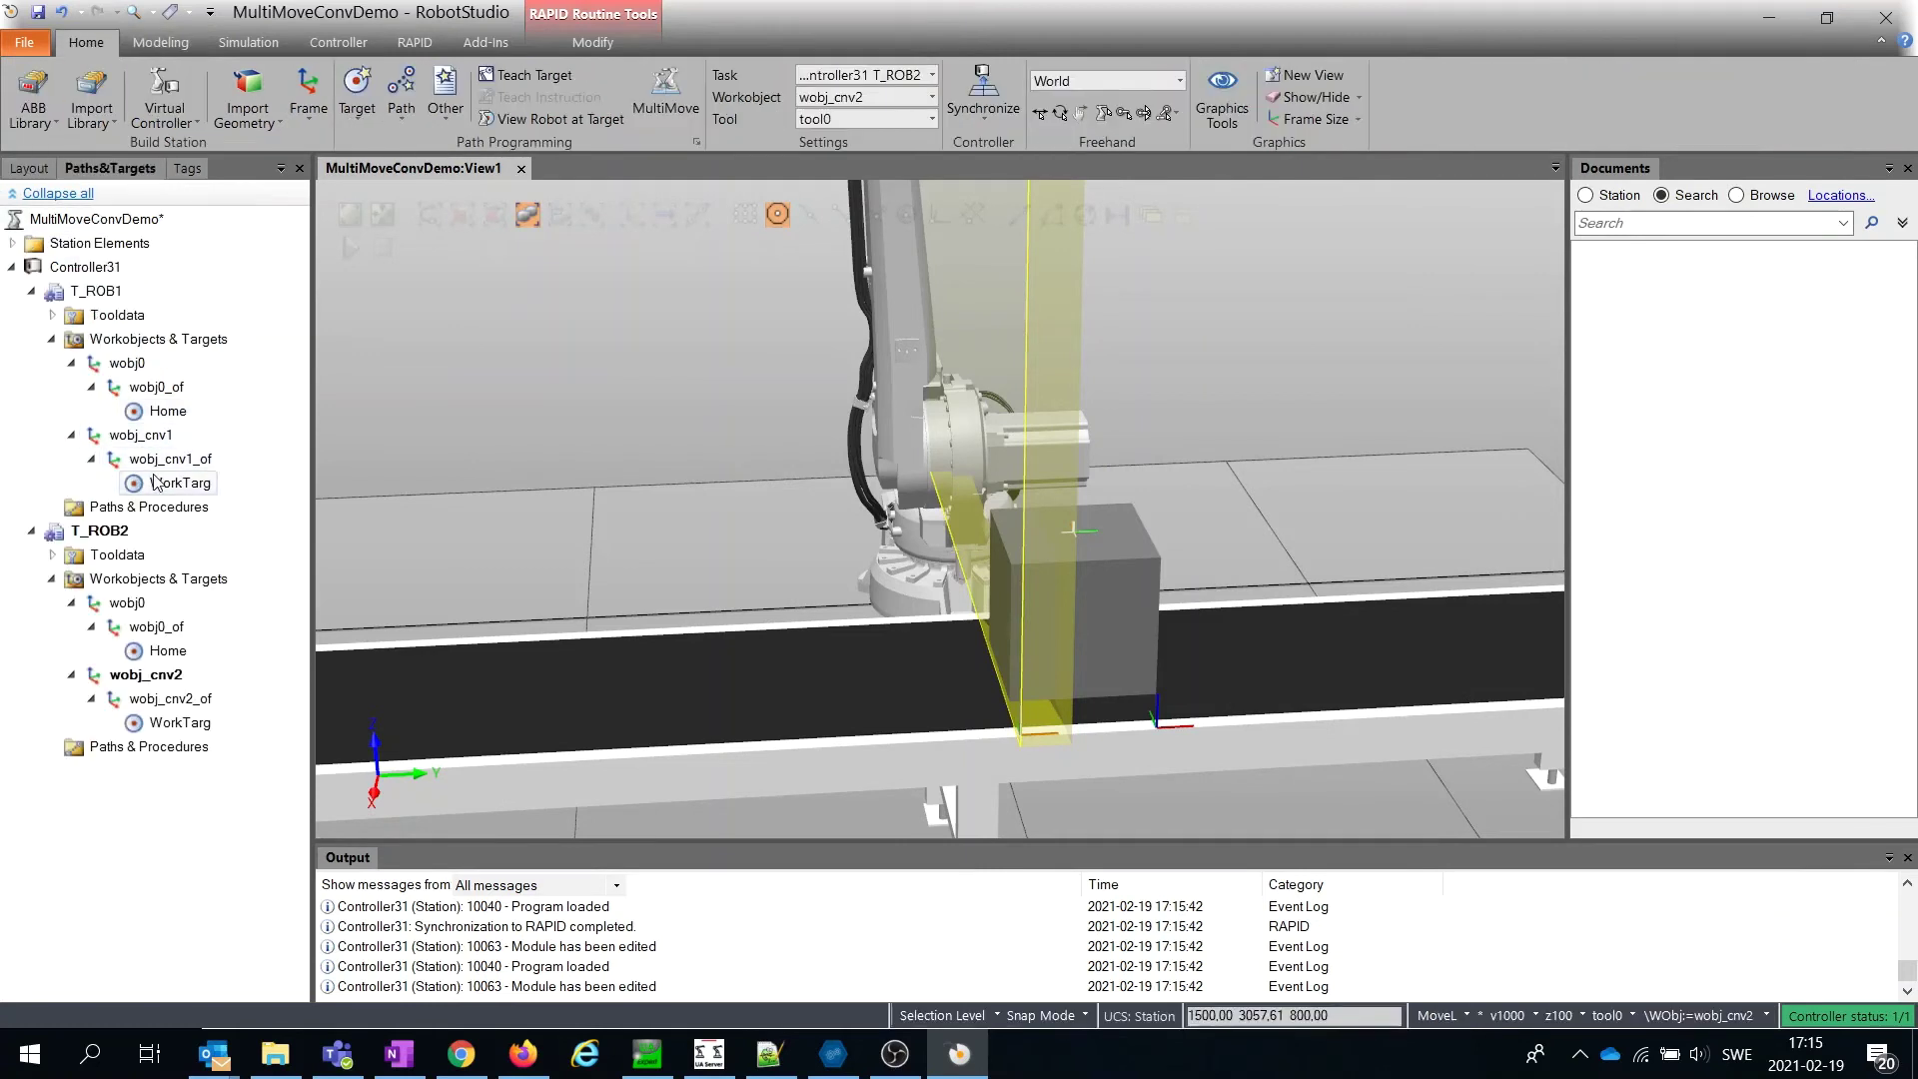
left_click(166, 409)
left_click(169, 485)
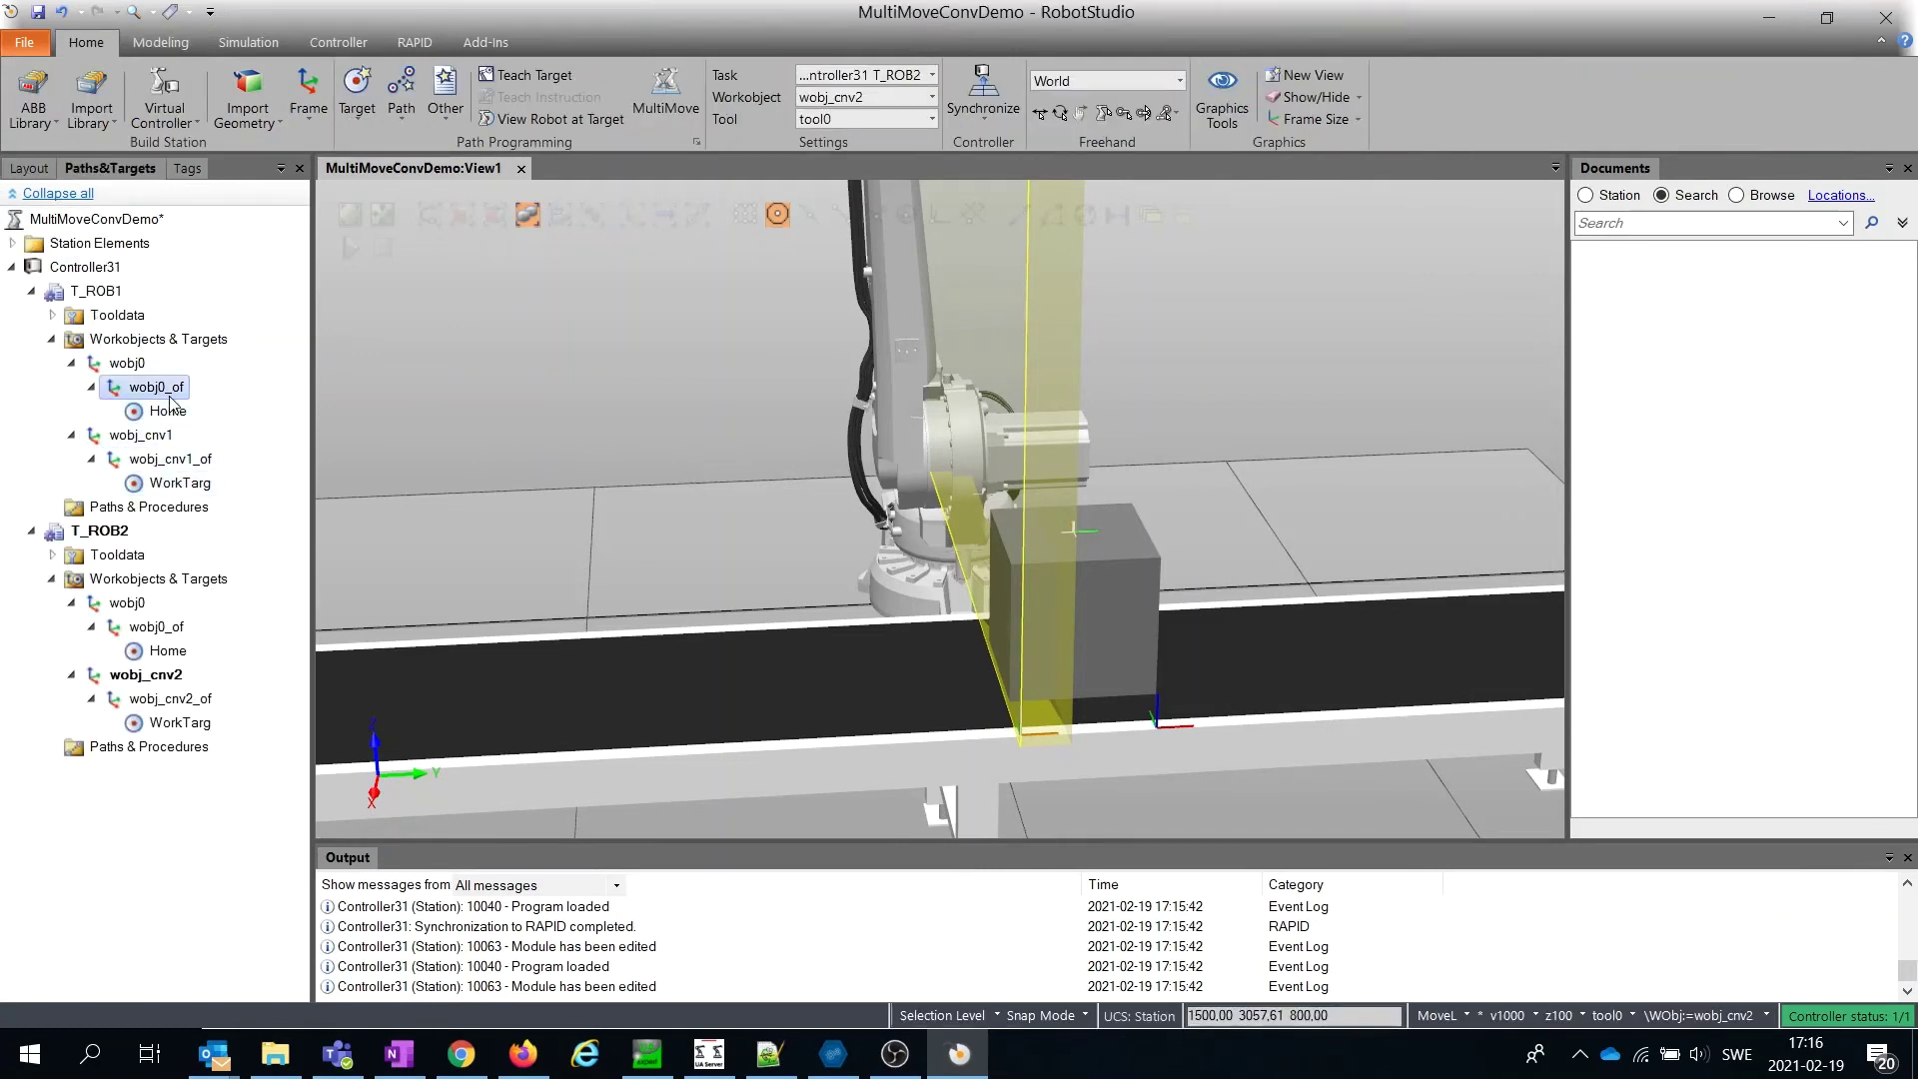
left_click(176, 485)
right_click(175, 483)
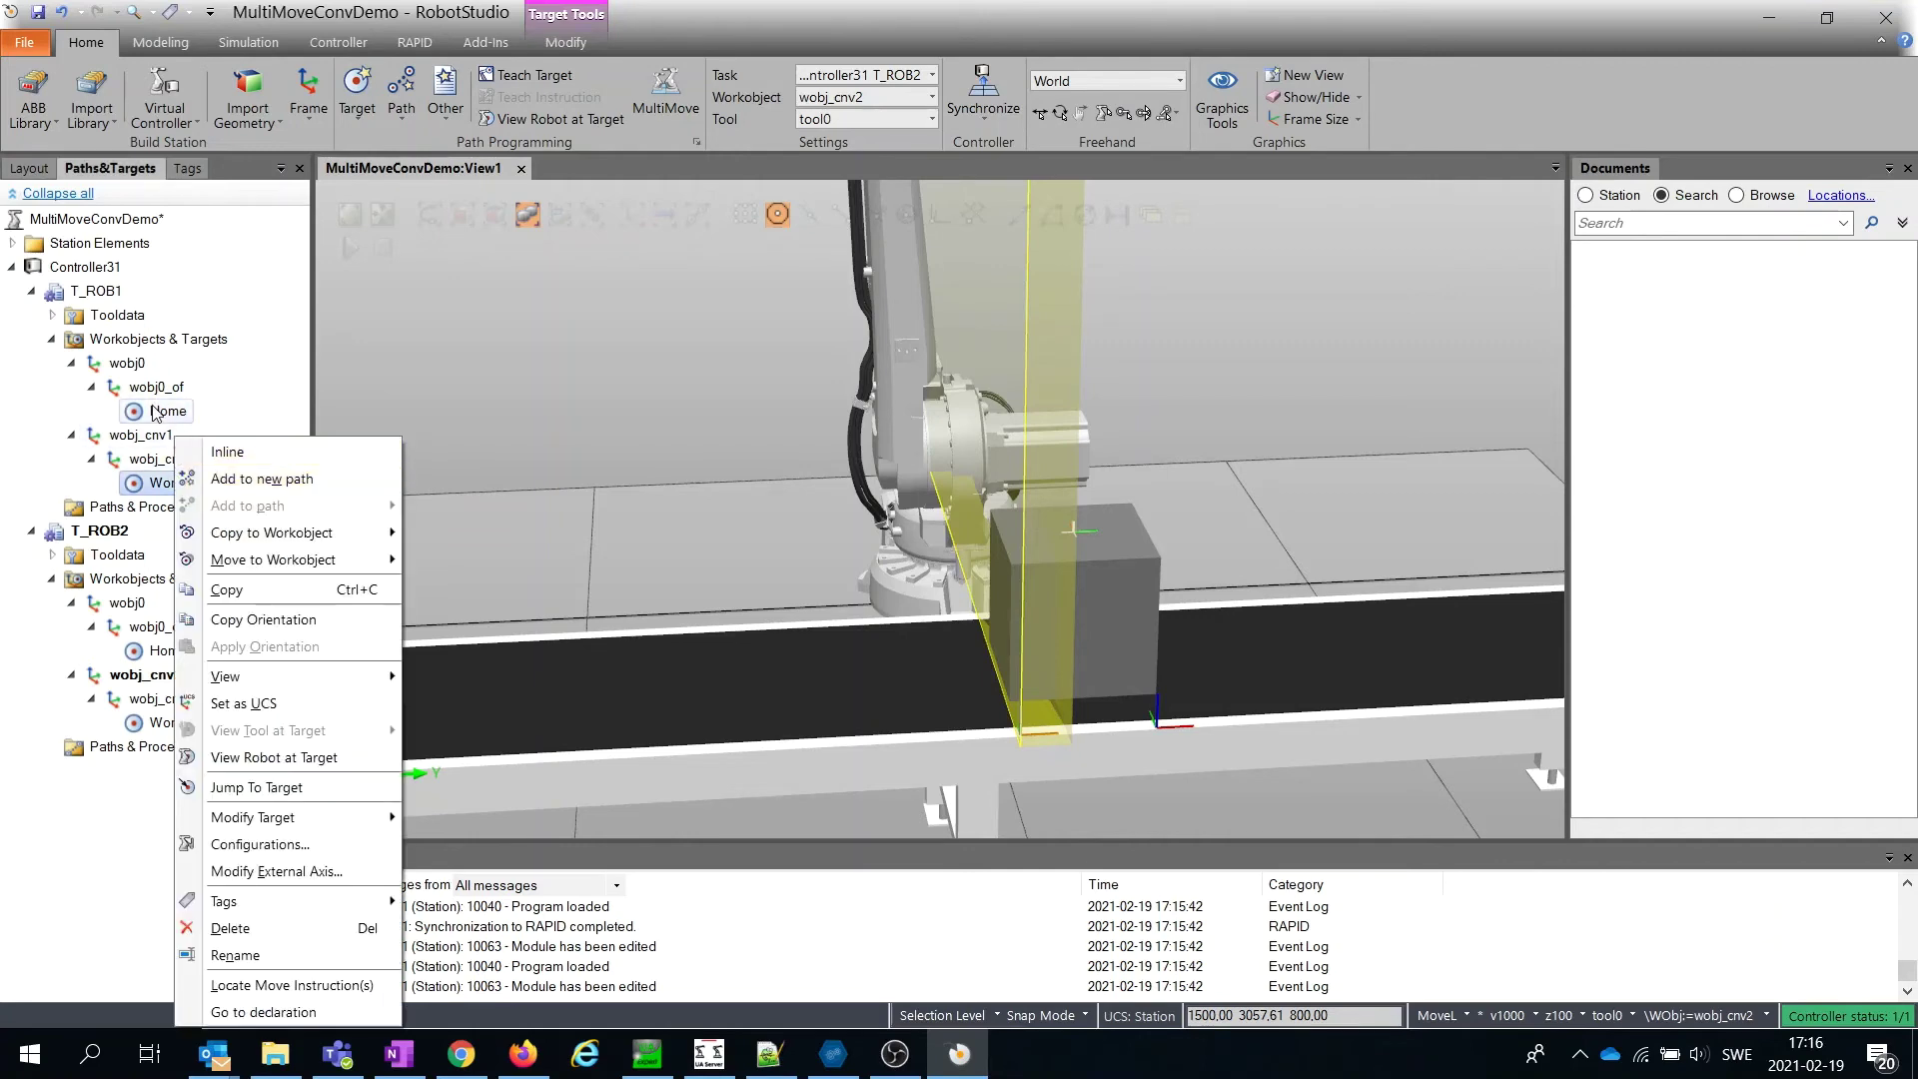
left_click(154, 418)
left_click(168, 485)
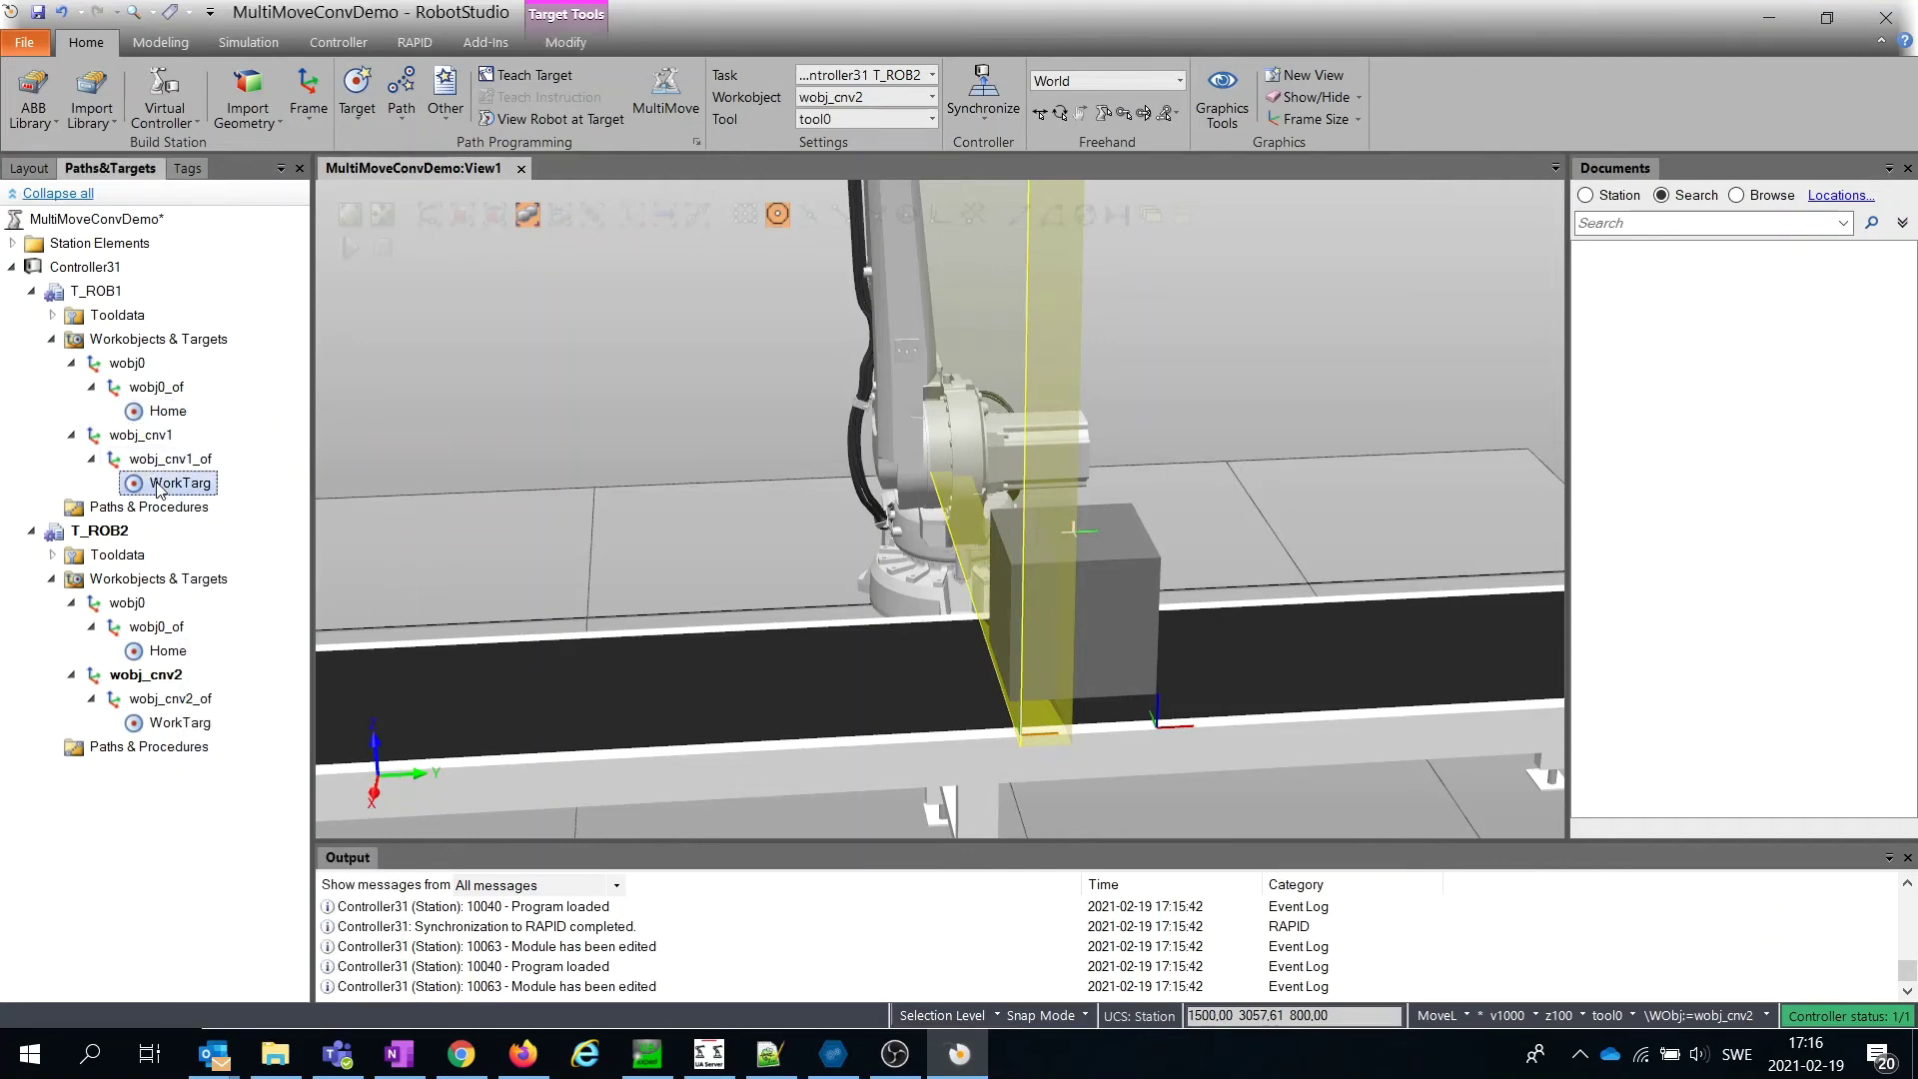
left_click(165, 413)
- Create T_ROB1's Path_10 moving to Home then WorkTarg with the default tool
right_click(159, 416)
left_click(300, 459)
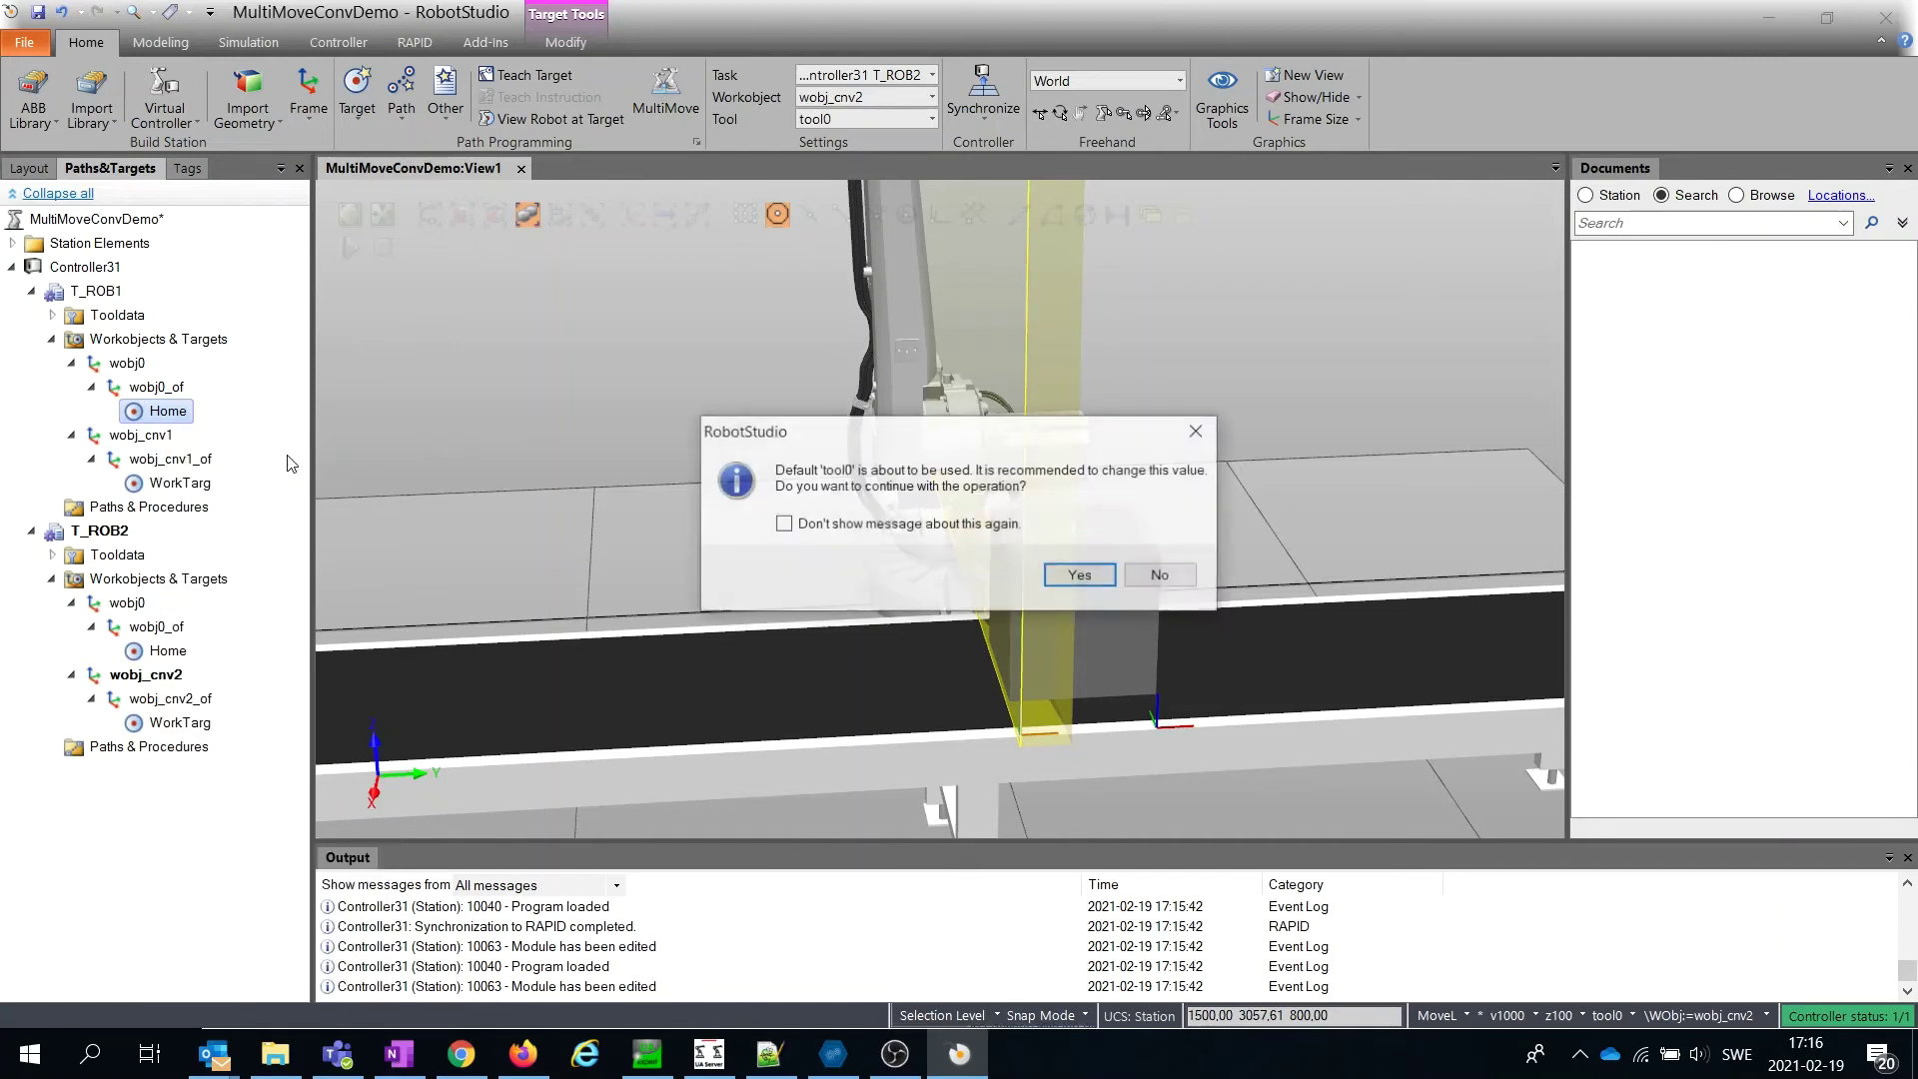
left_click(1095, 579)
left_click_drag(177, 486, 132, 533)
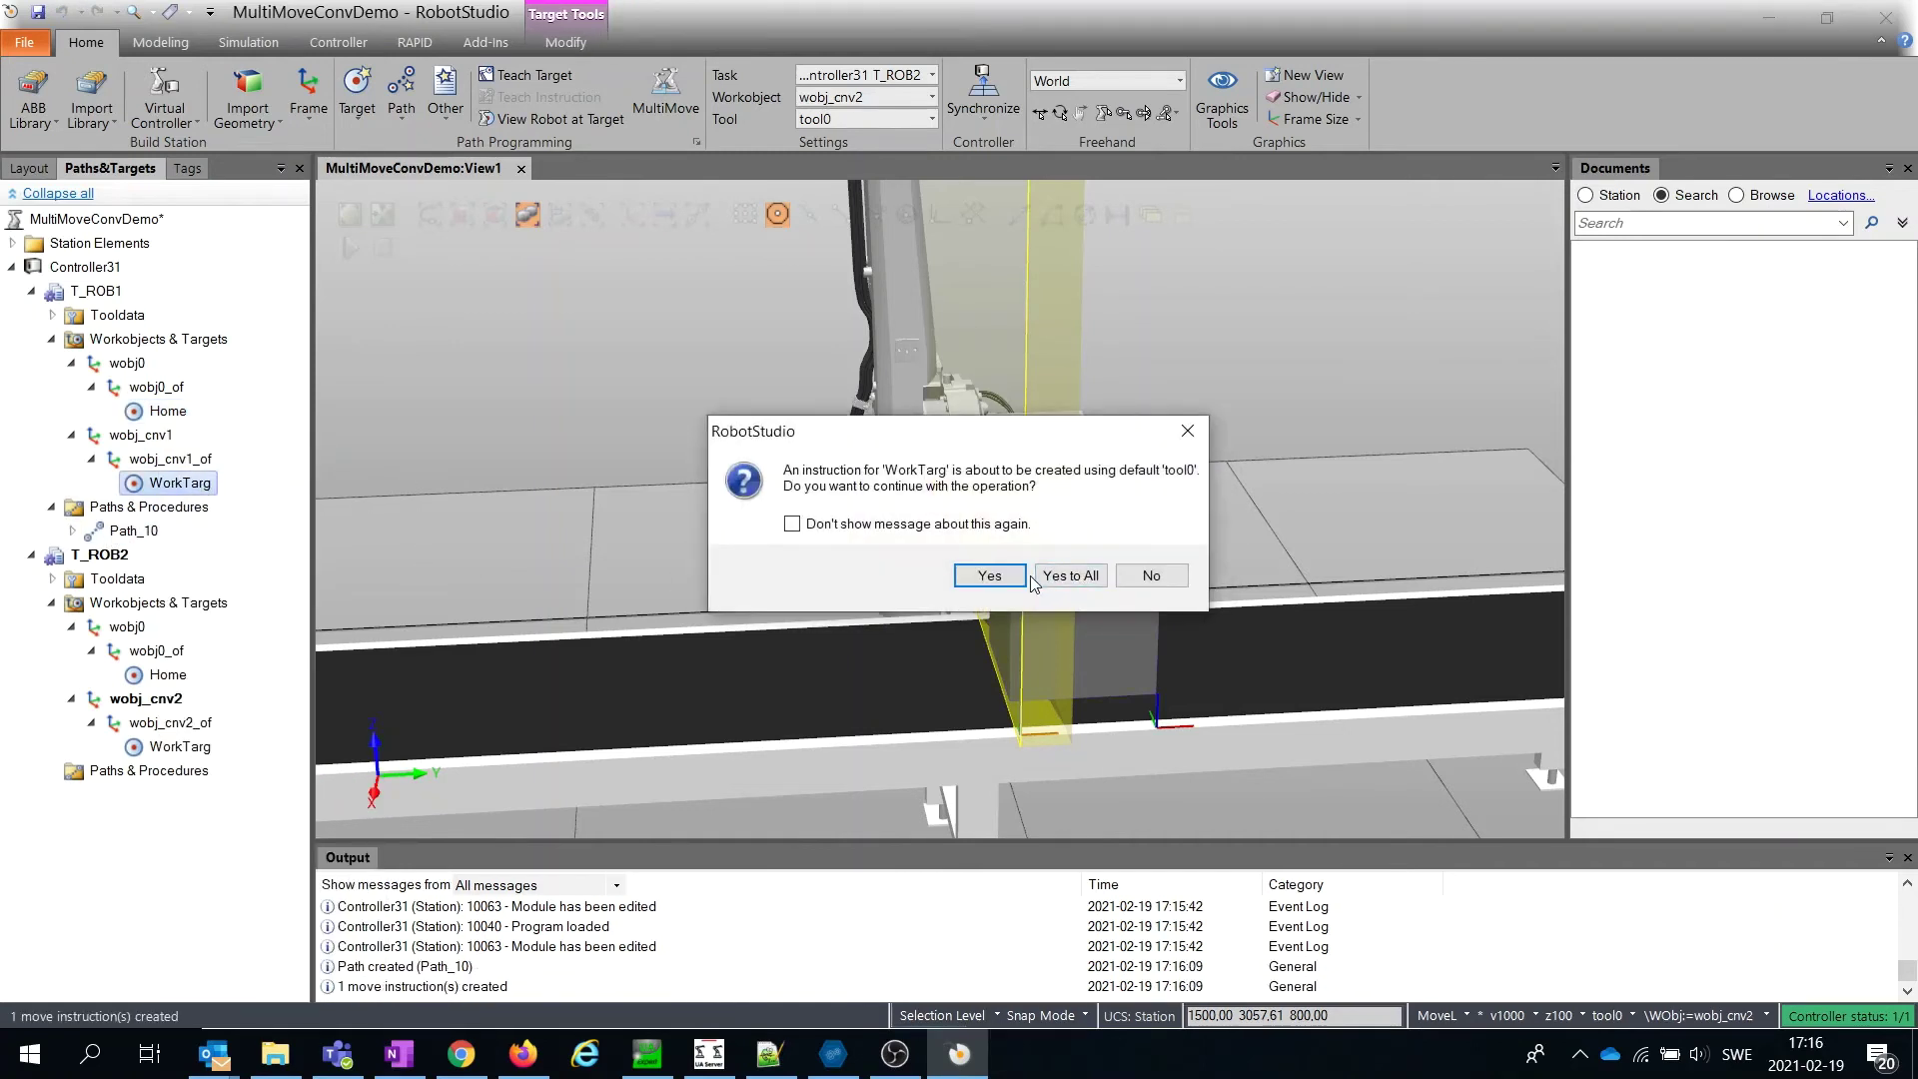
left_click(989, 576)
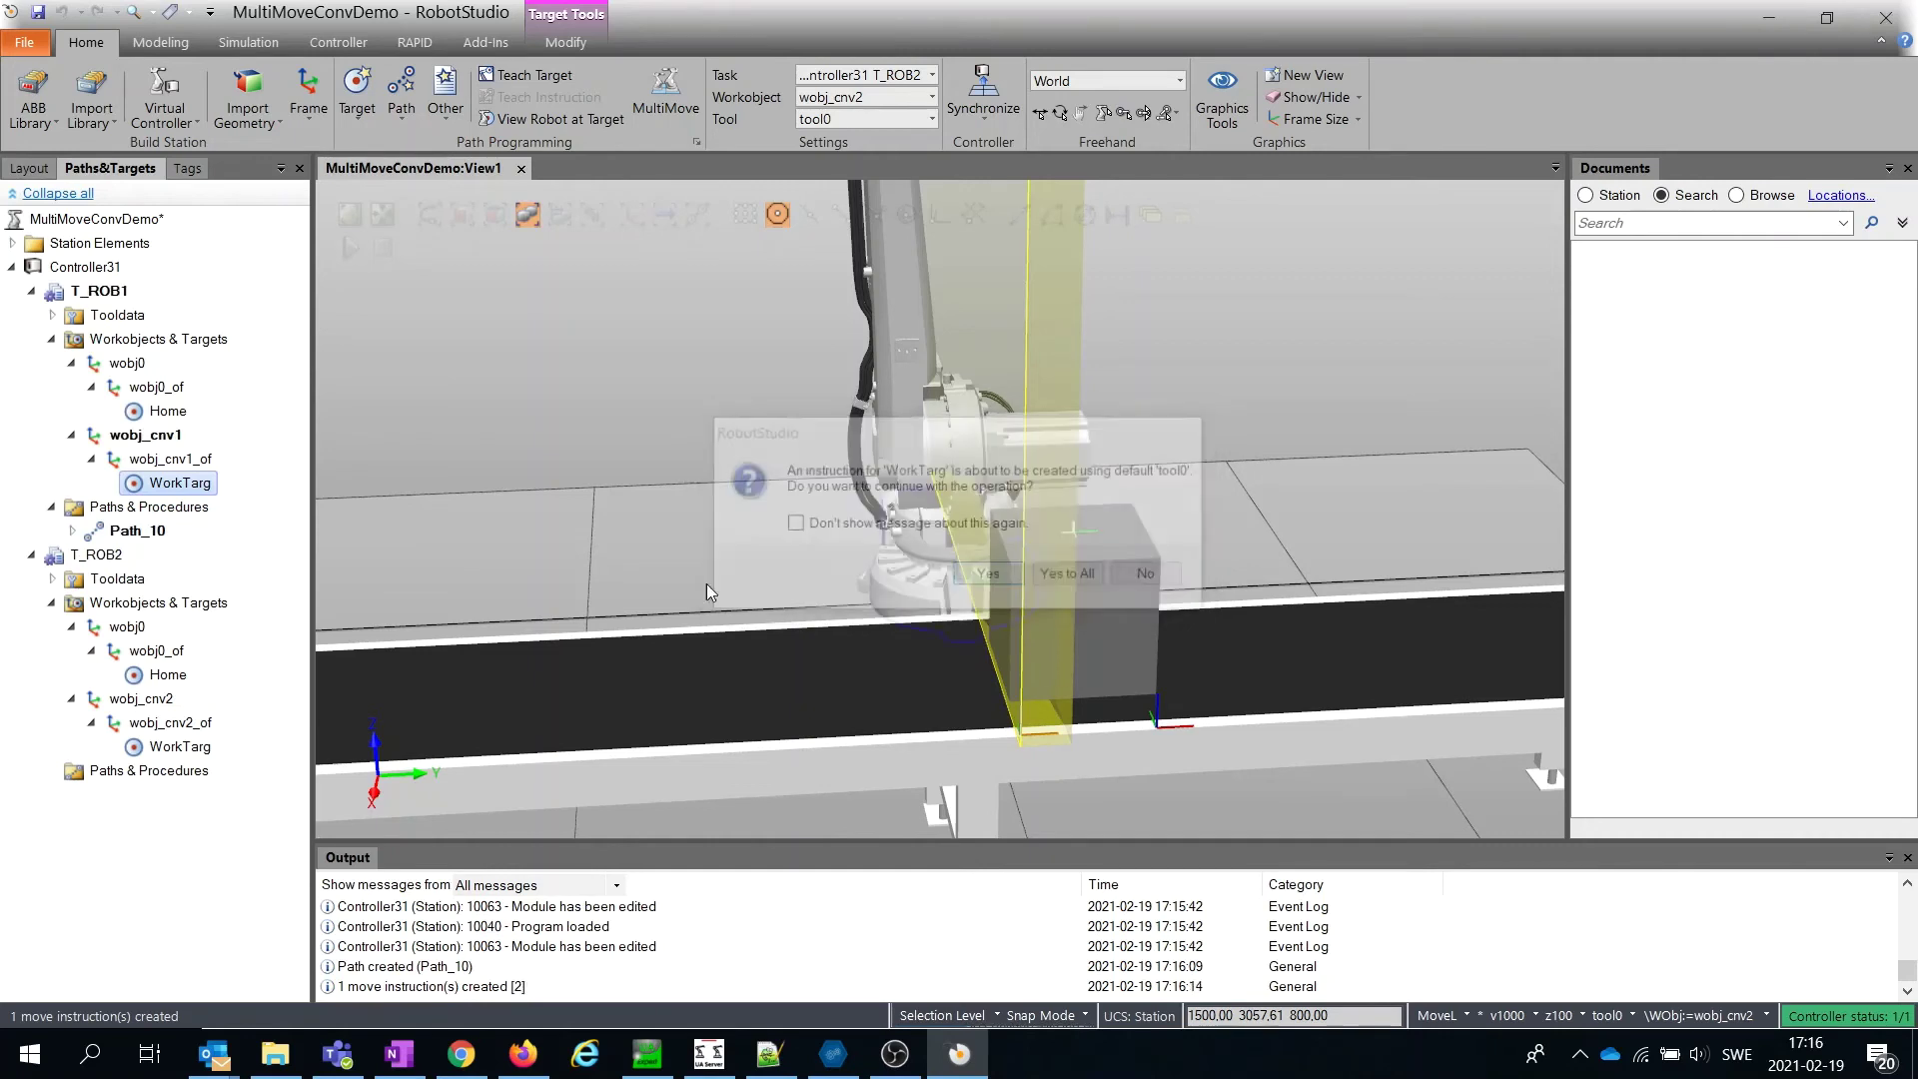
- Rename T_ROB1's Path_10 to Main
left_click(71, 531)
left_click(133, 537)
right_click(122, 543)
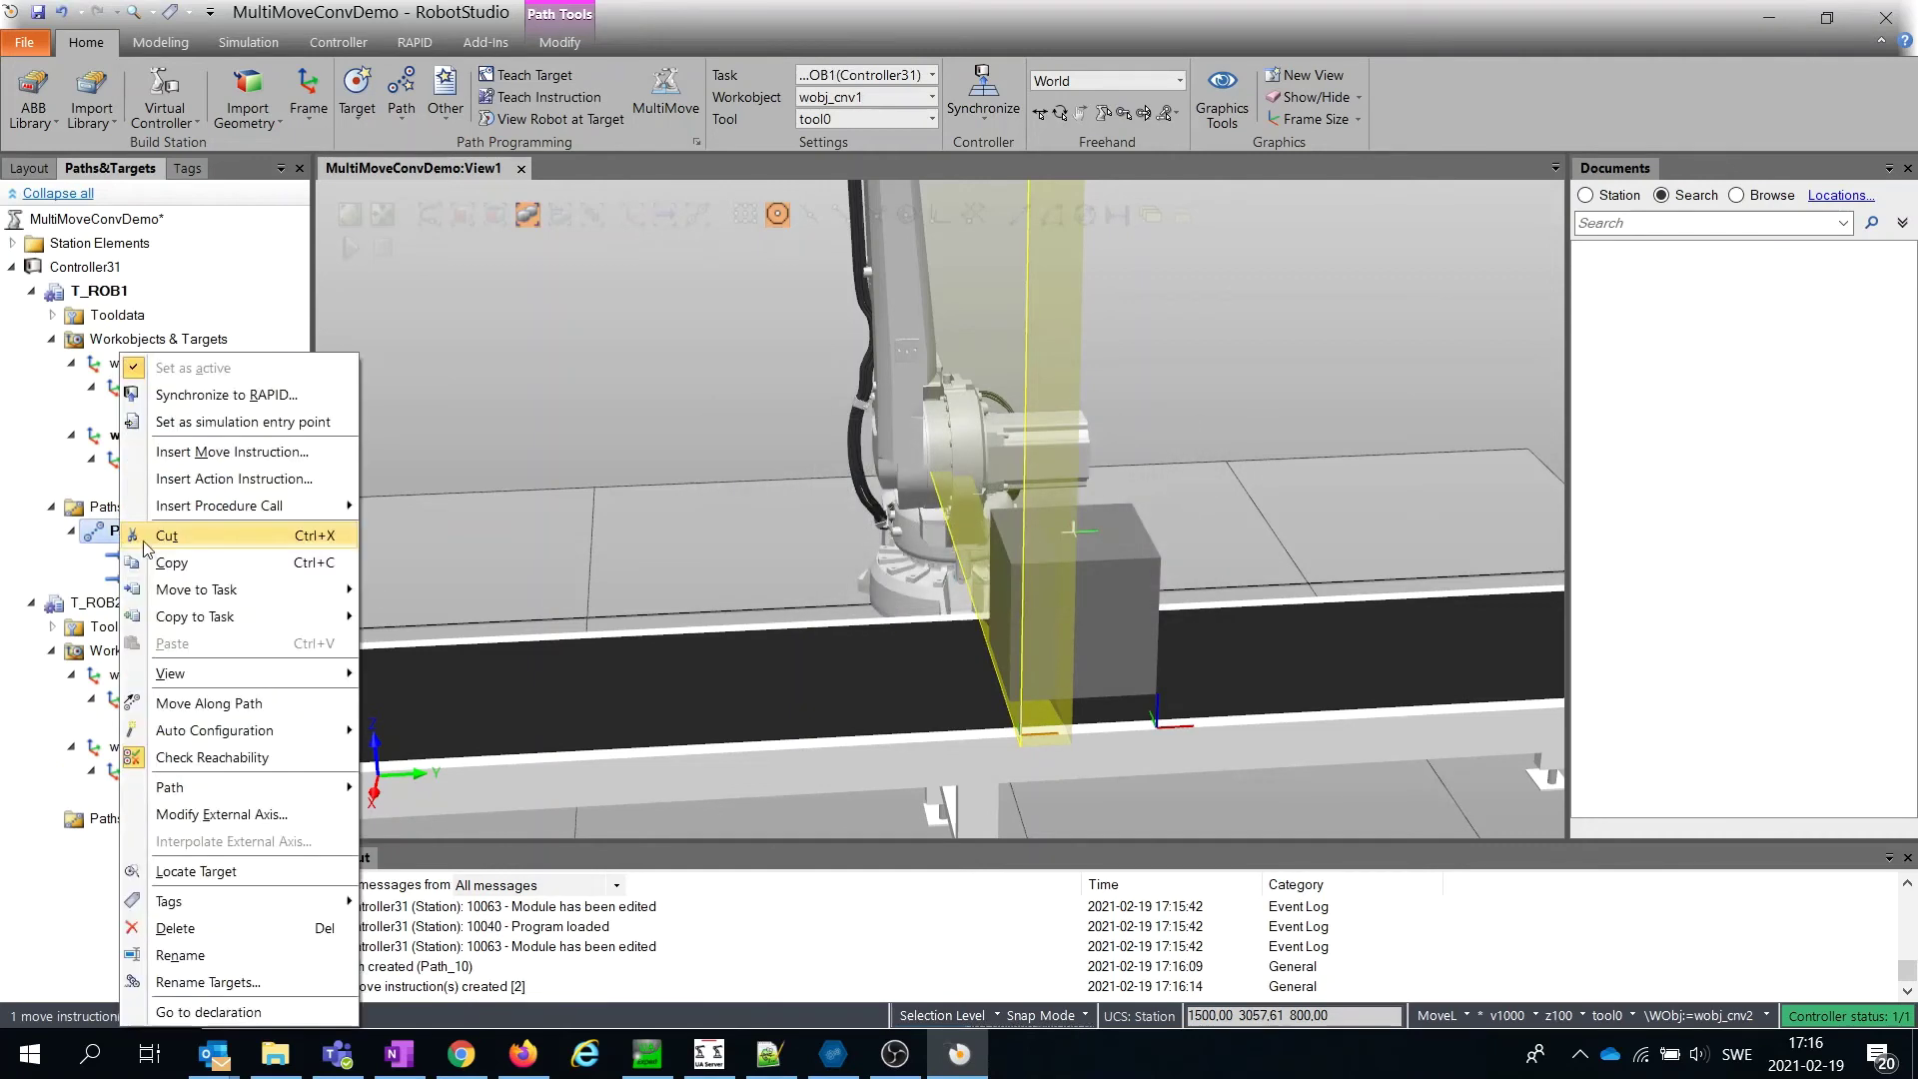
left_click(221, 956)
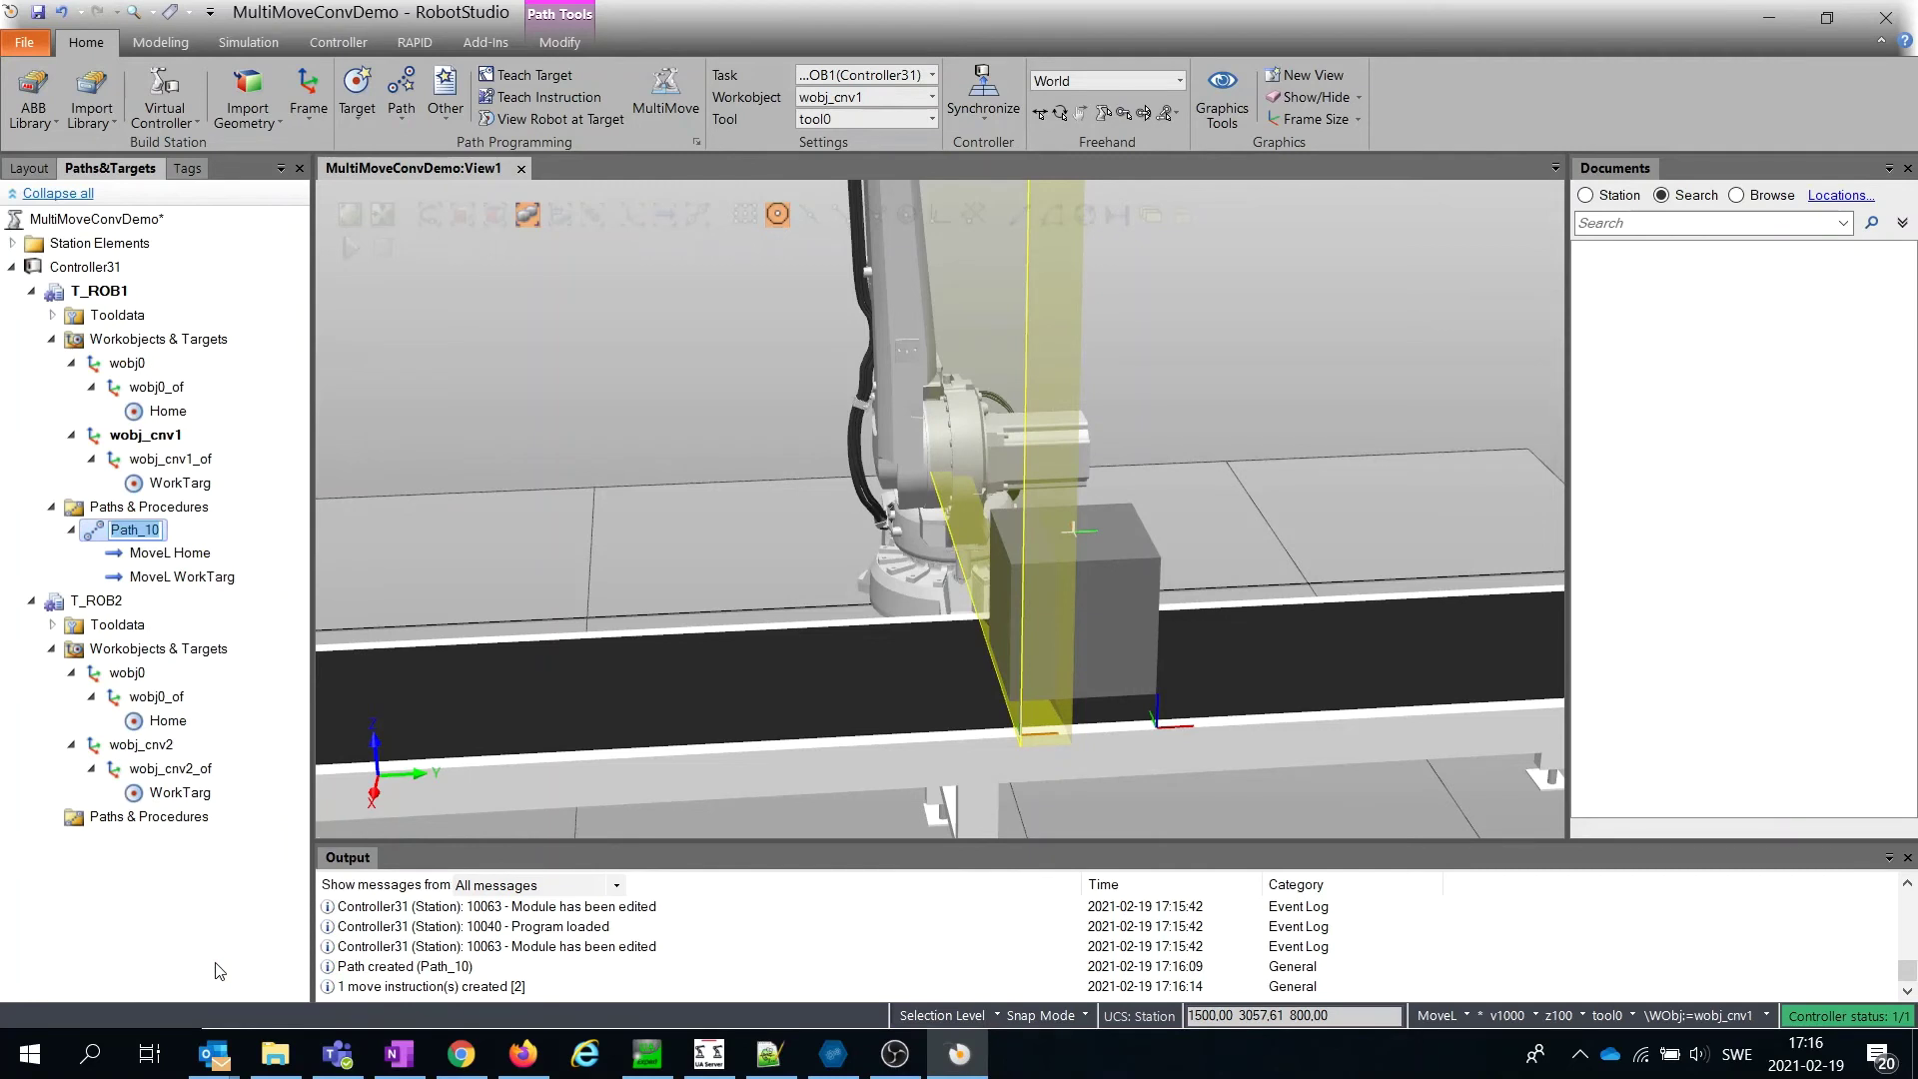
type("Main")
key("Return")
left_click(271, 791)
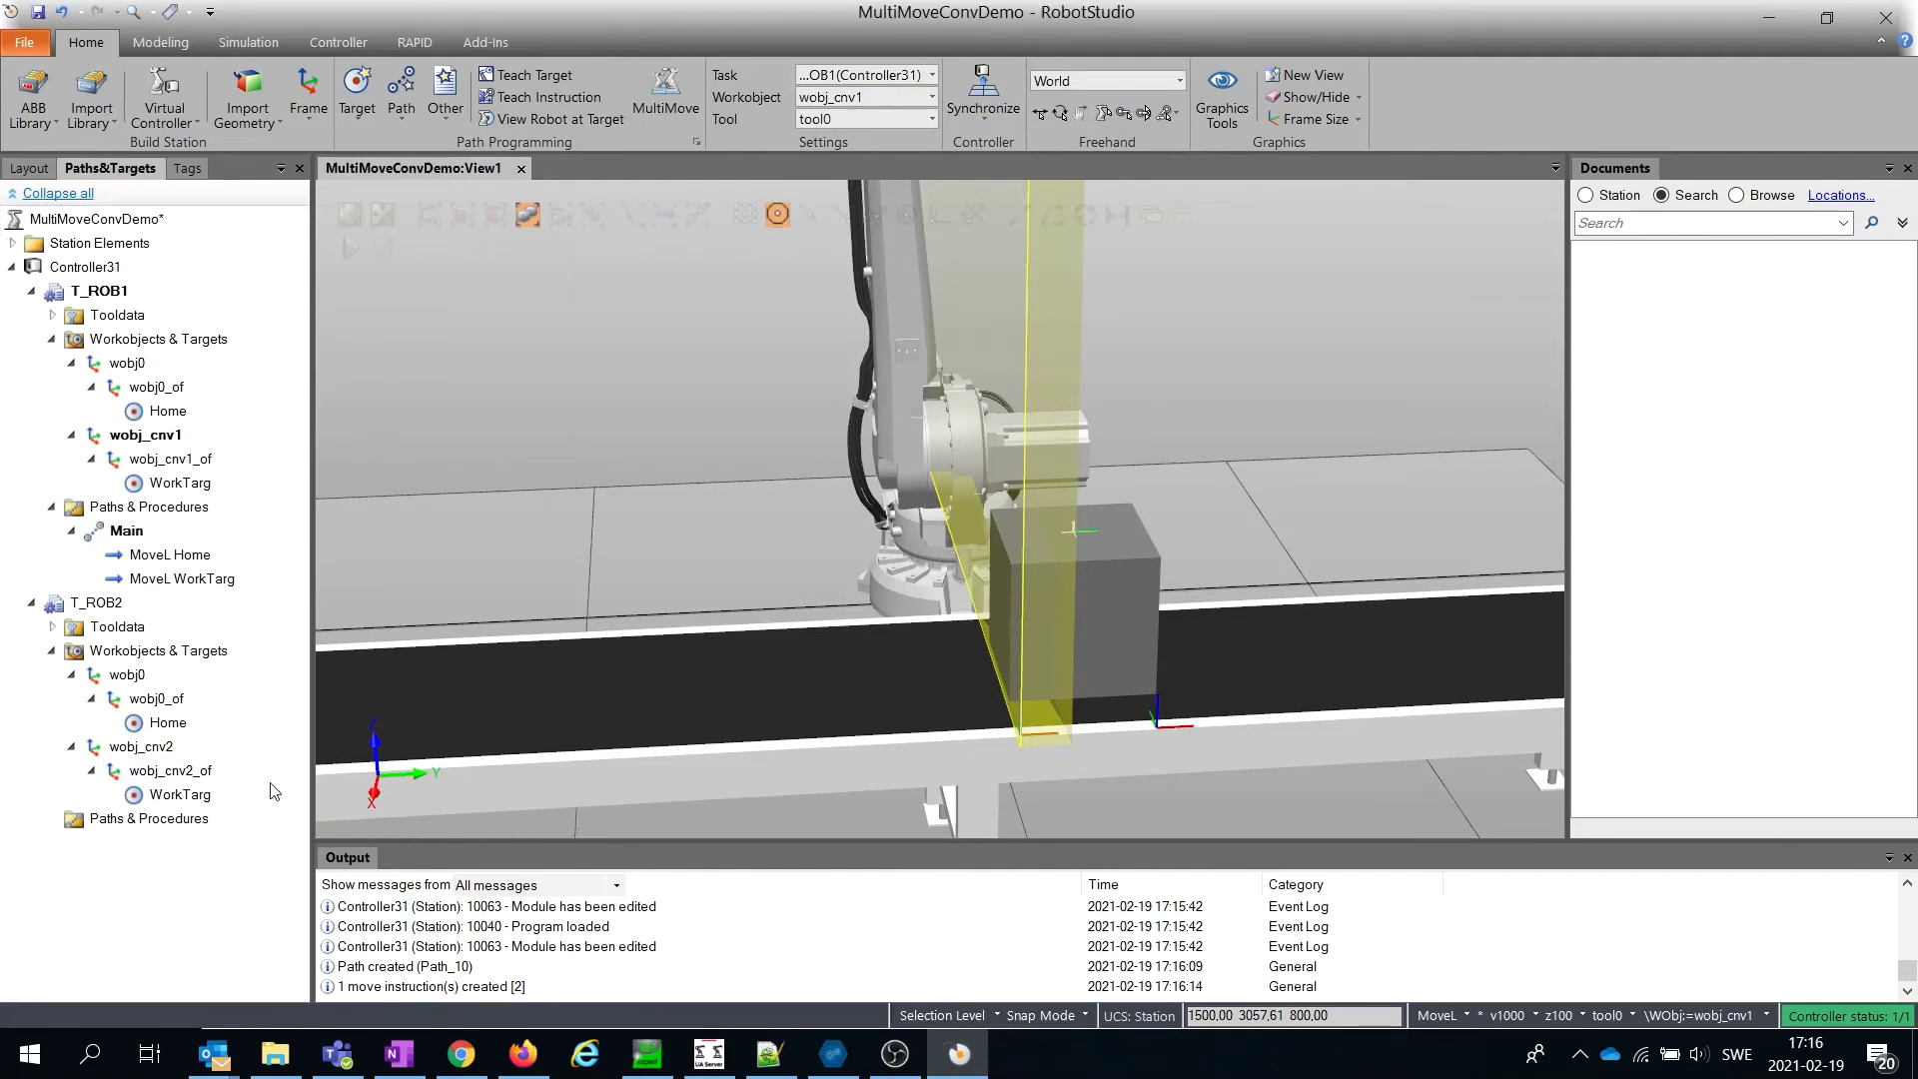
- Create a new T_ROB2 path moving to Home then WorkTarg
left_click(139, 749)
right_click(165, 723)
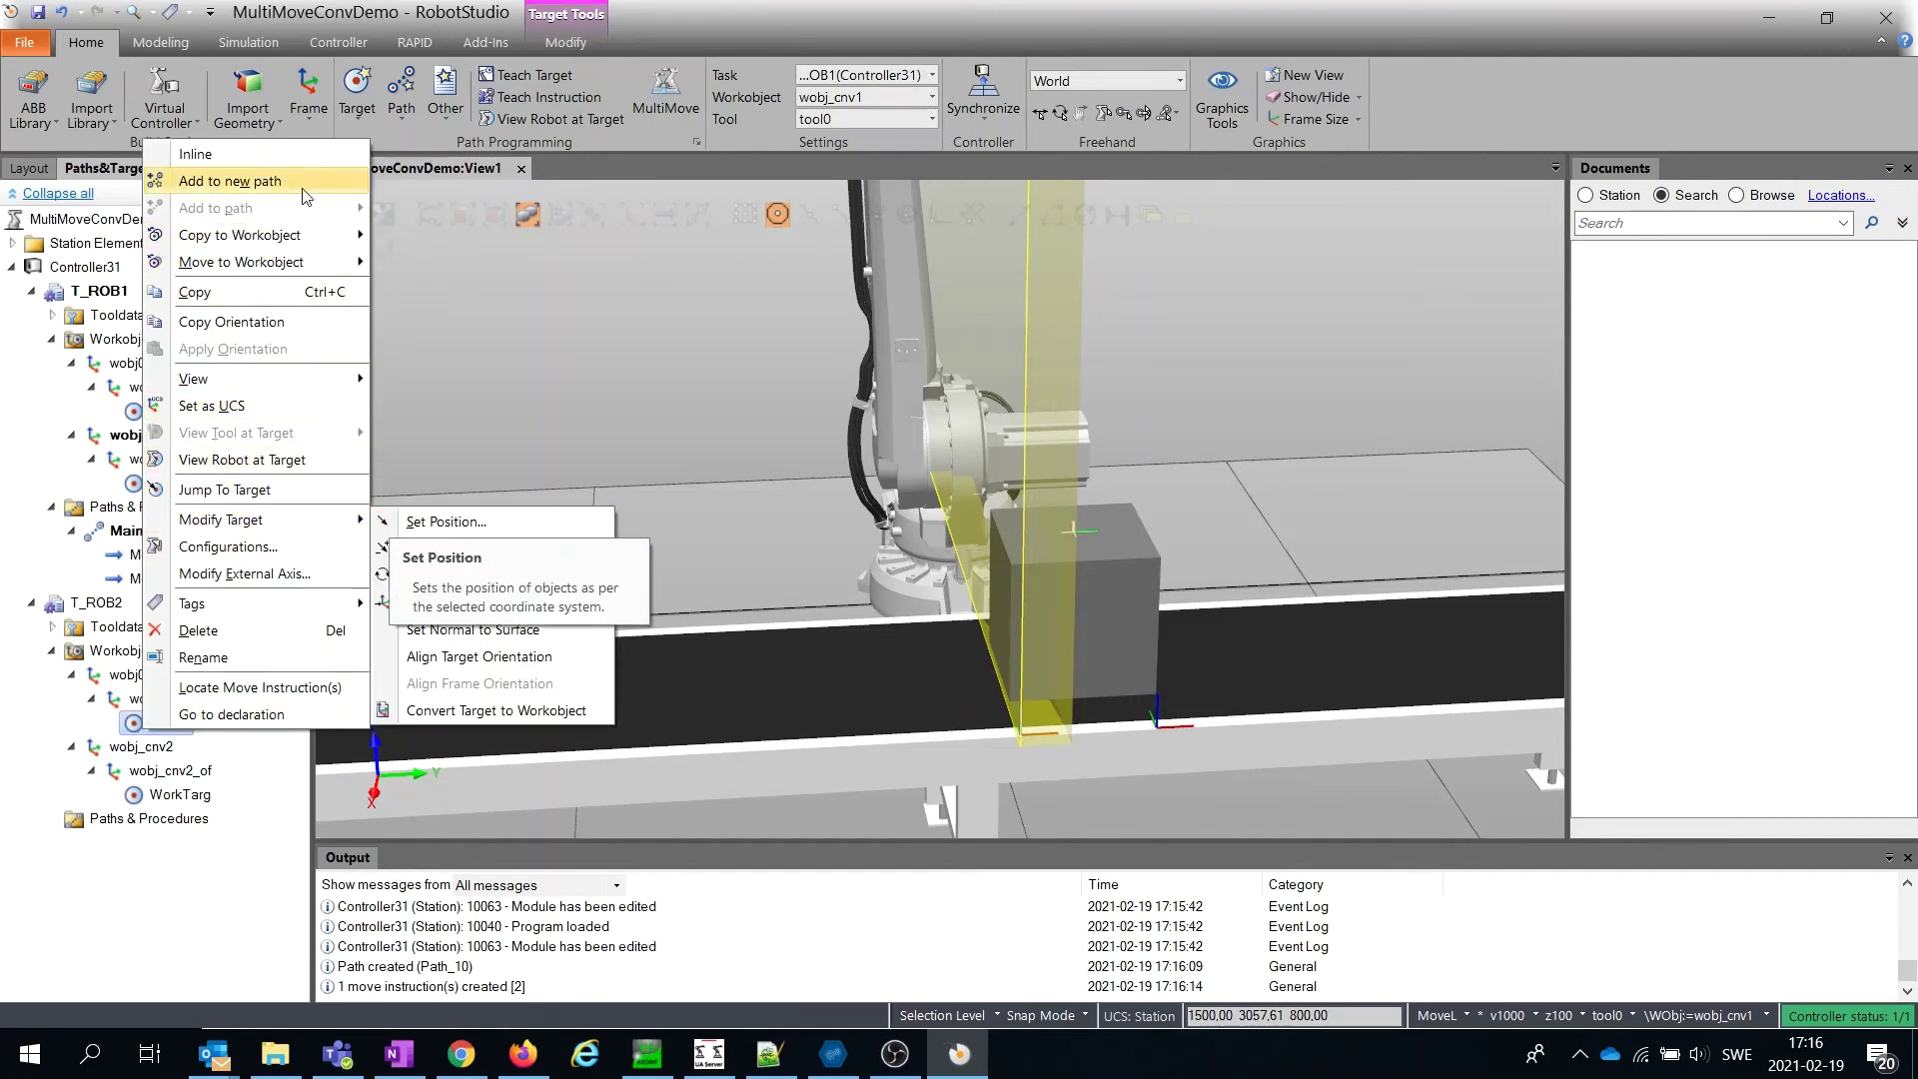
left_click(228, 180)
left_click(1085, 581)
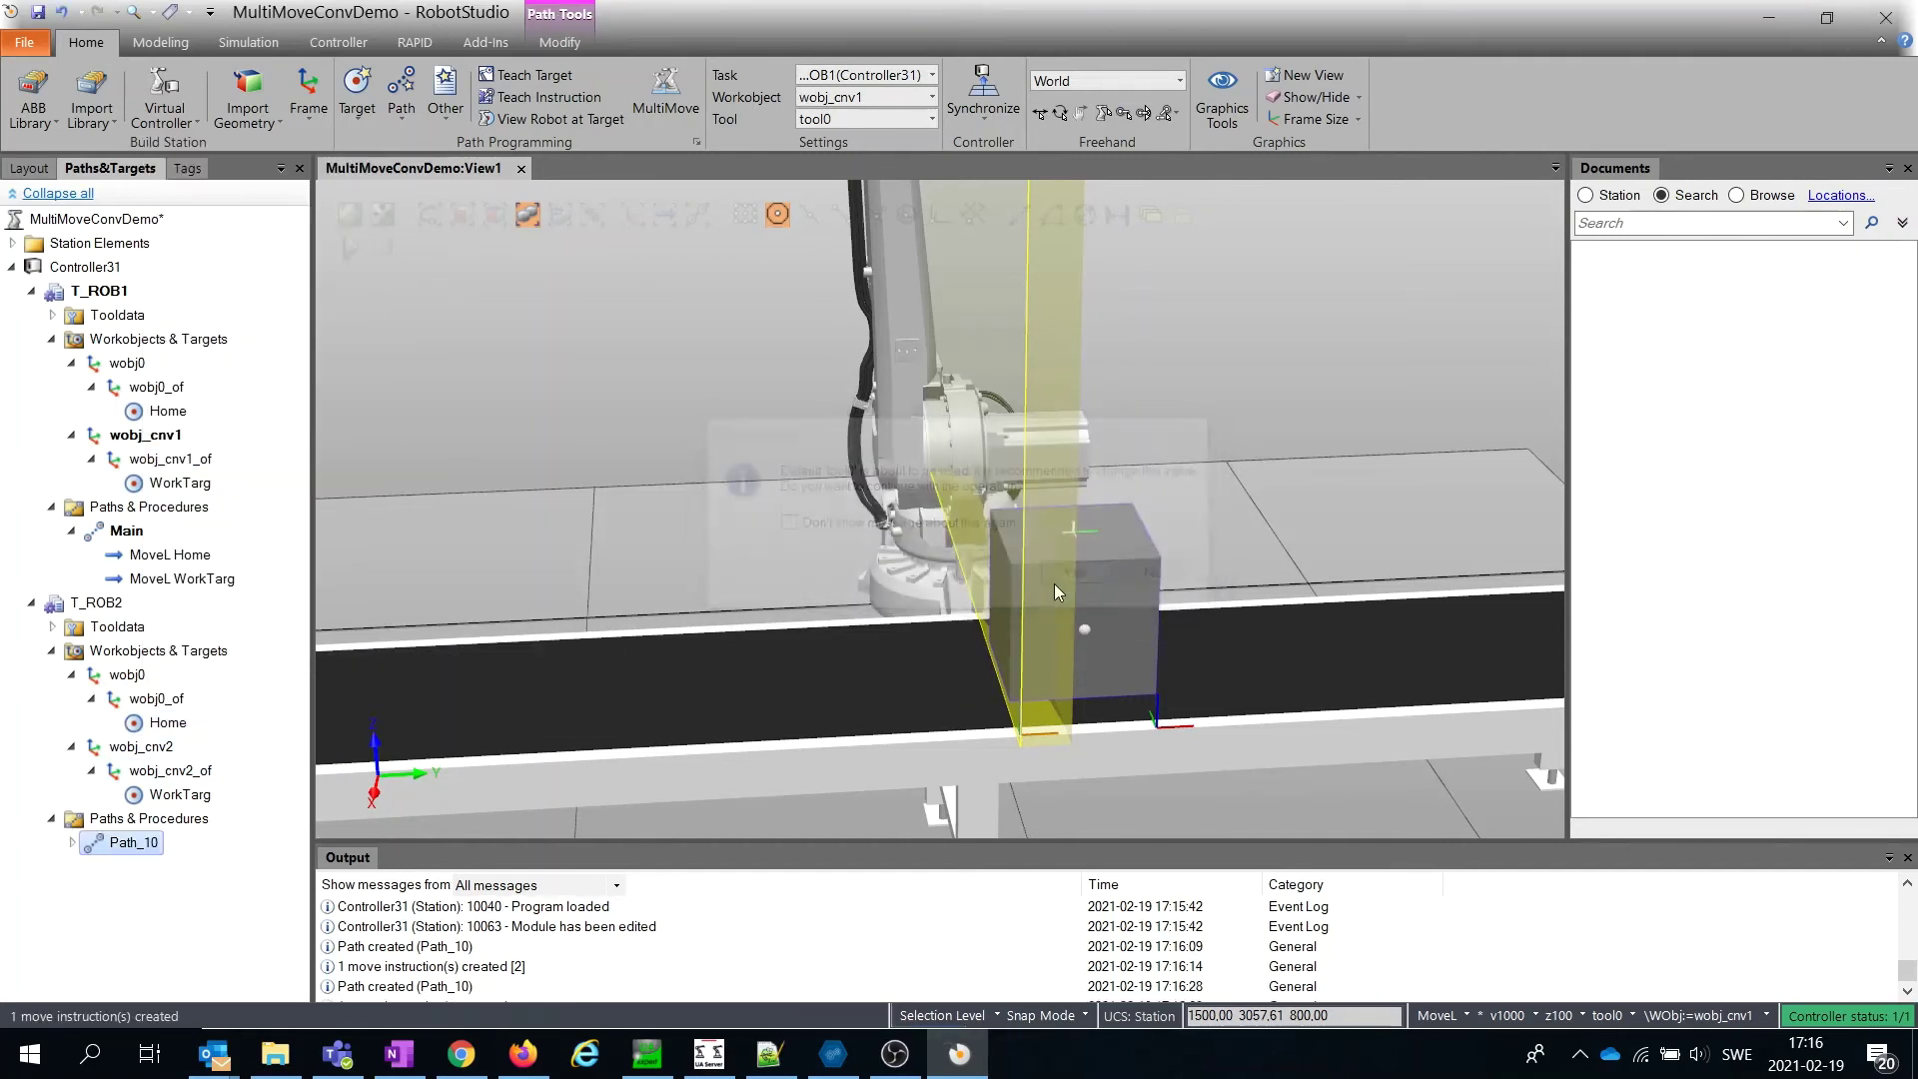
left_click(165, 722)
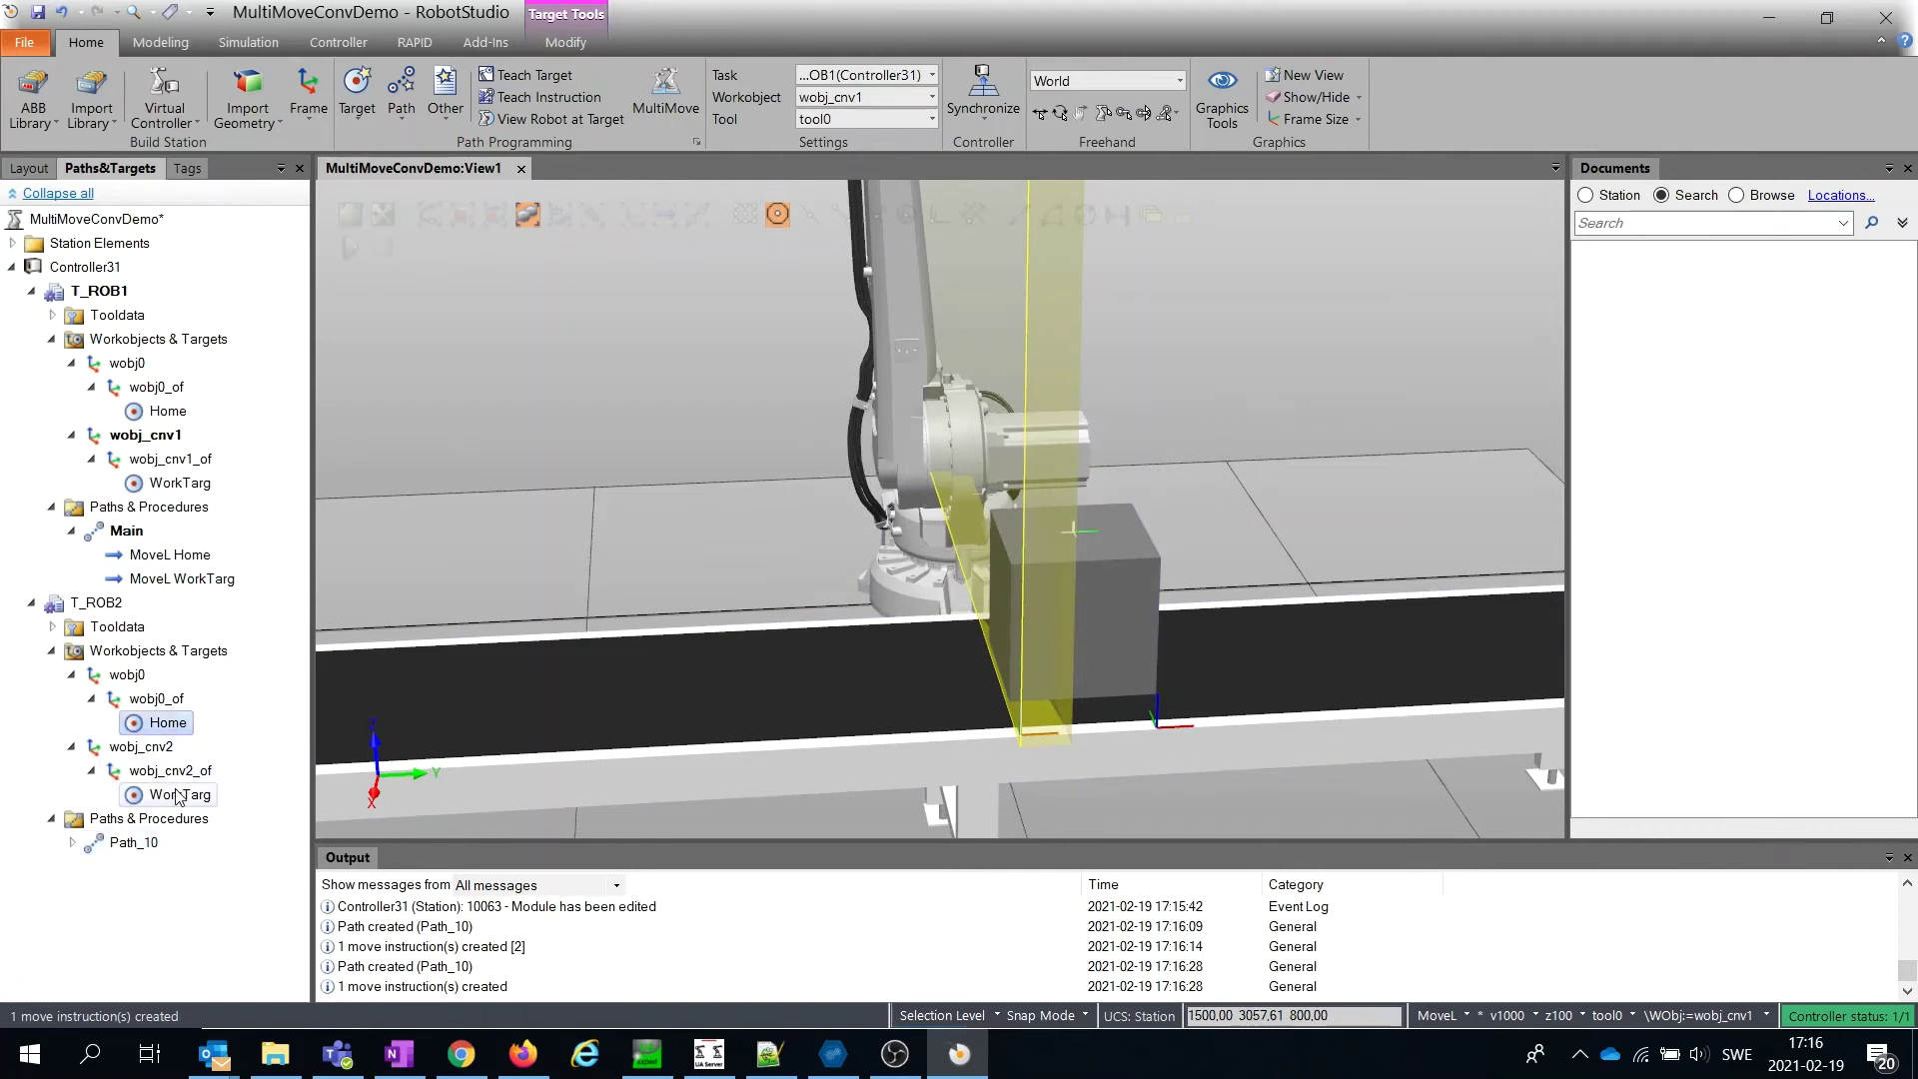
mouse_move(177, 796)
left_mouse_down()
mouse_move(139, 849)
mouse_move(78, 850)
left_mouse_up()
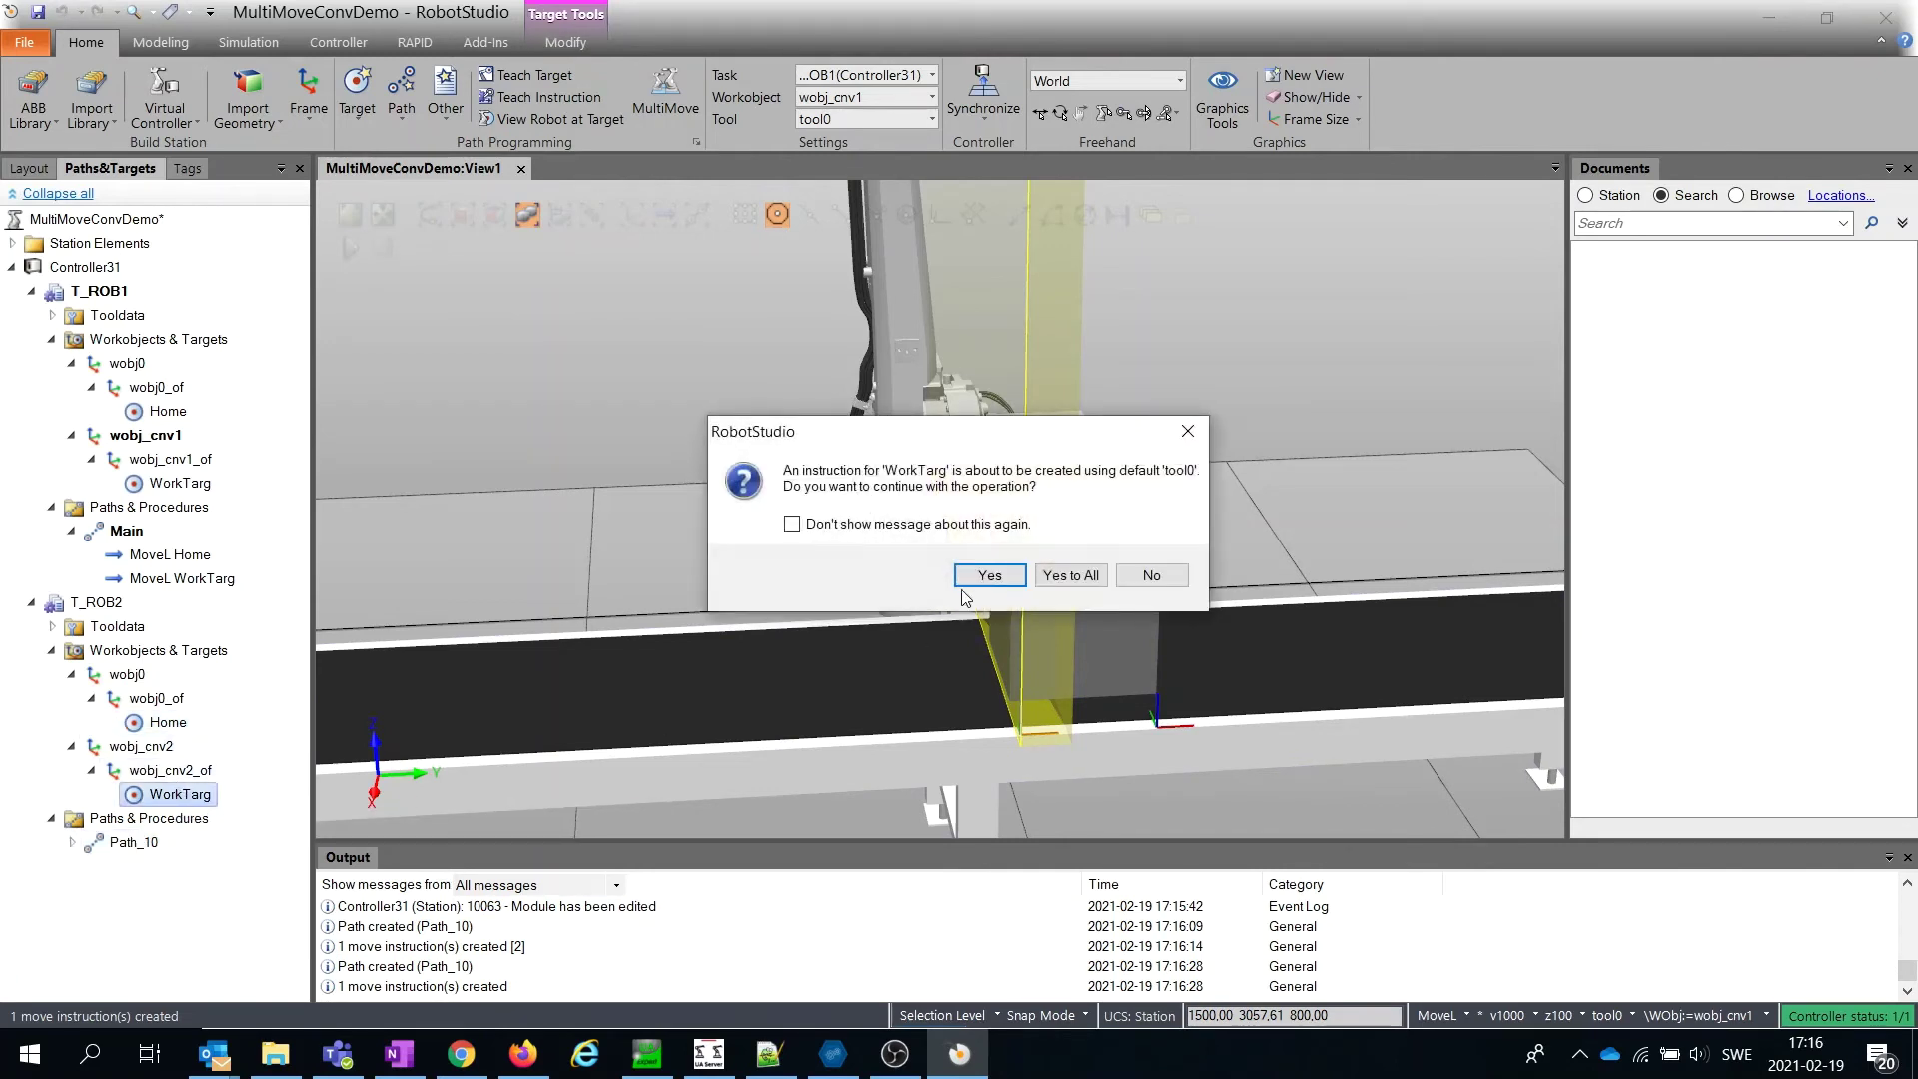
left_click(987, 575)
- Rename T_ROB2's new Path_10 to Main
left_click(72, 844)
right_click(136, 842)
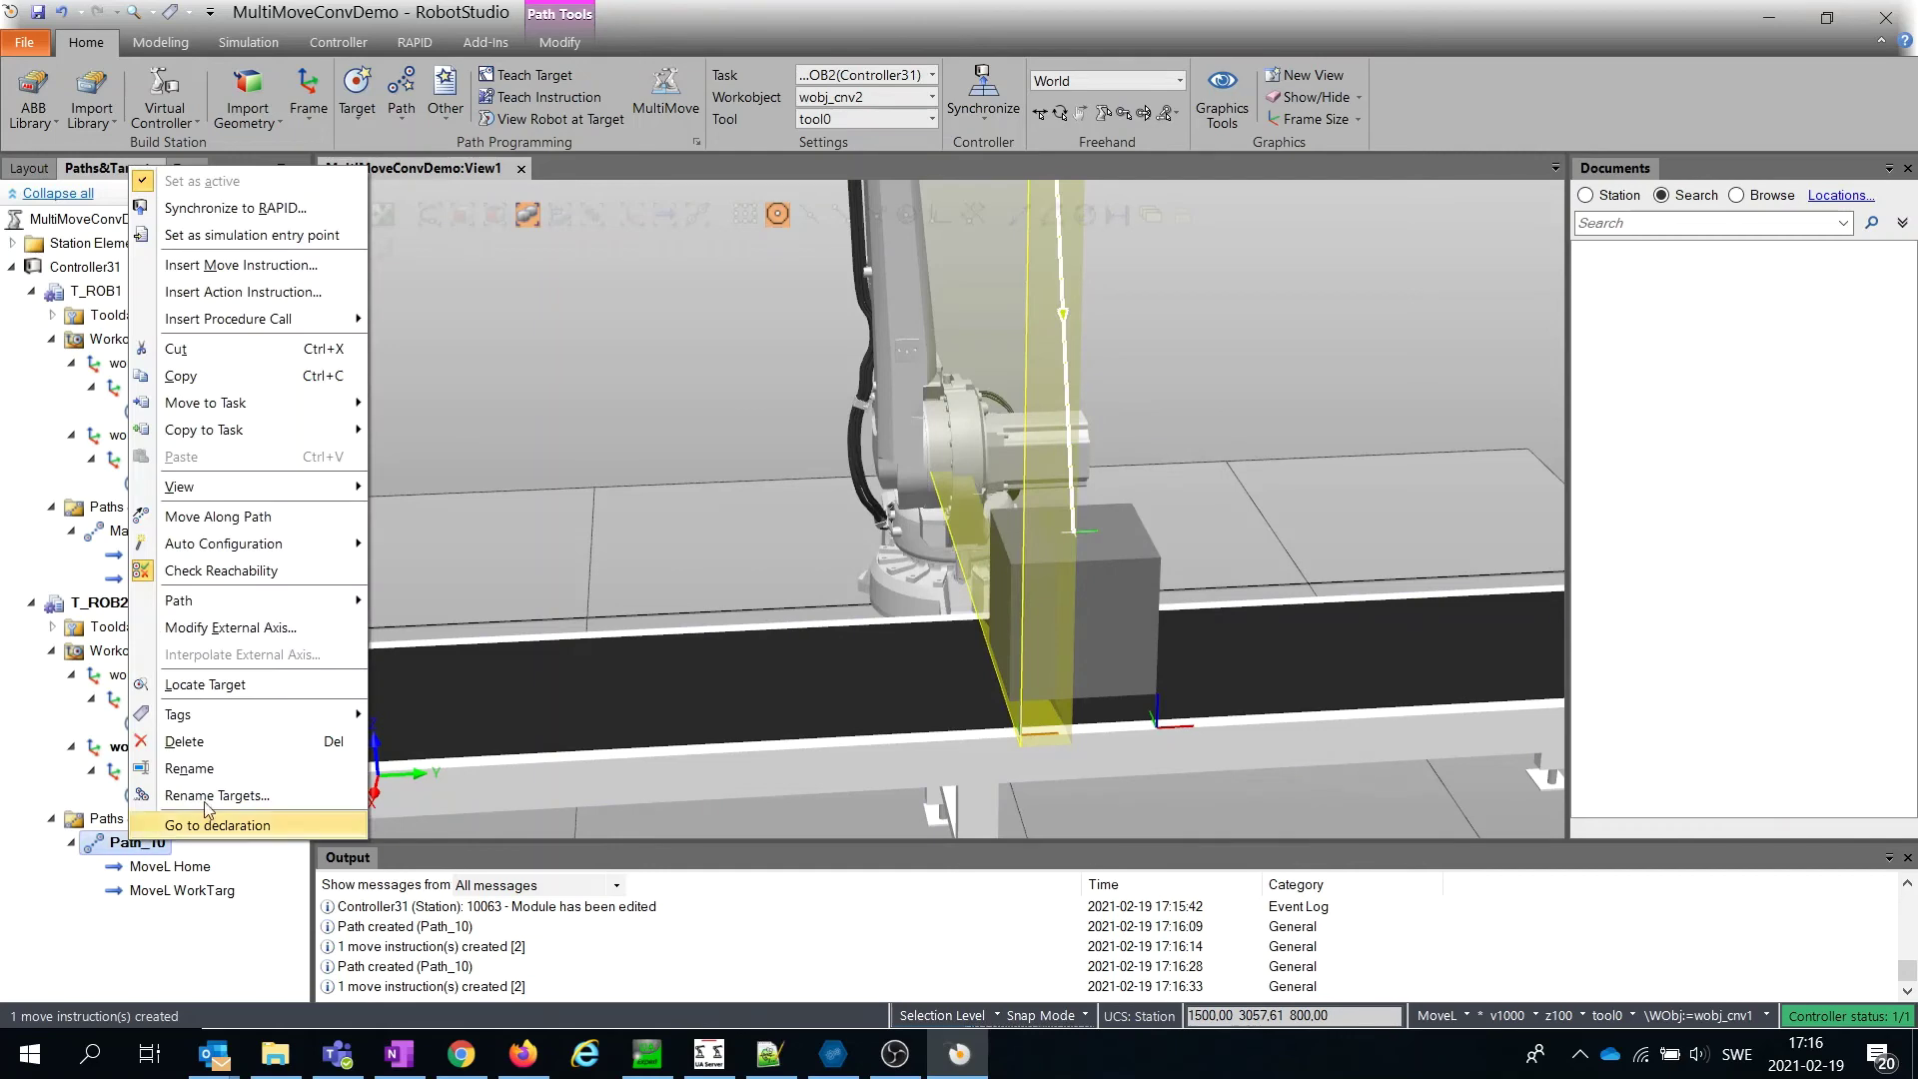
left_click(233, 774)
type("ain")
key("Return")
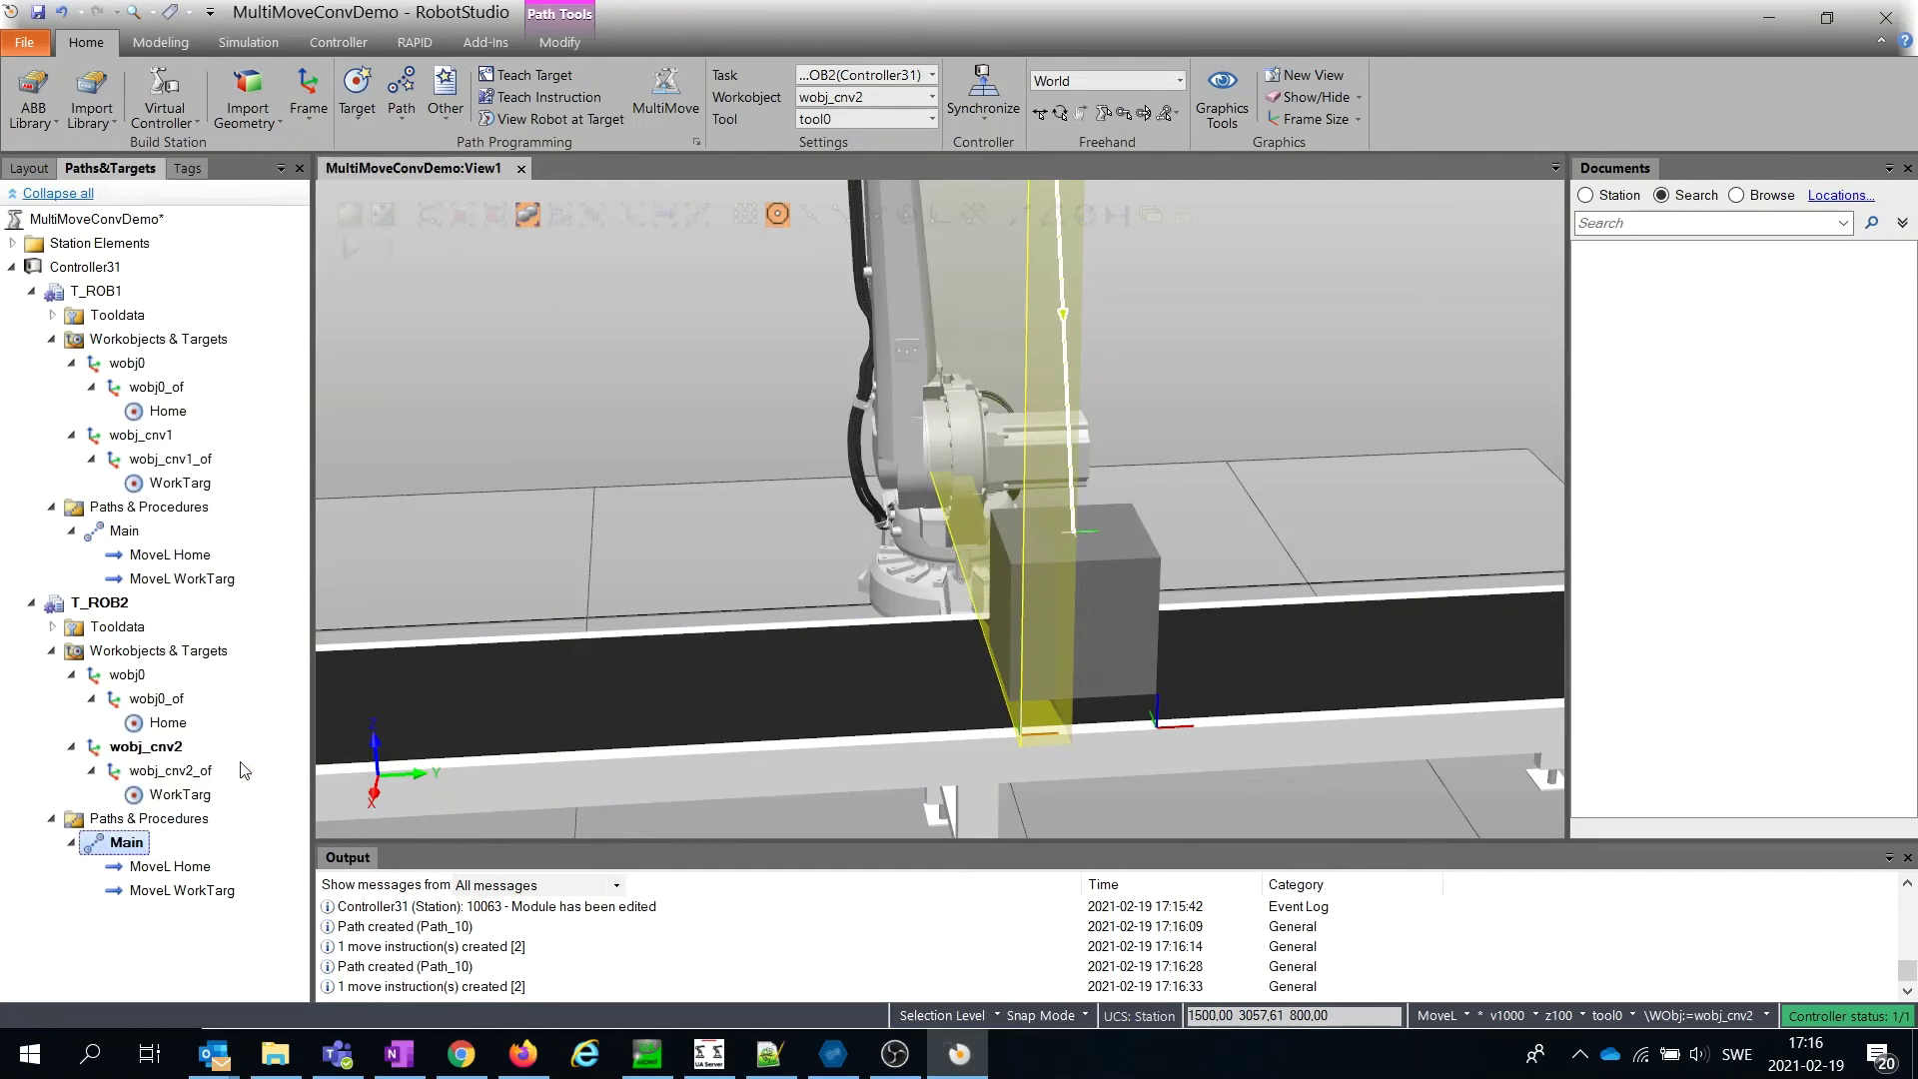
- Sync both Main paths to RAPID, adding MoveL Home and MoveL WorkTarg to T_ROB1's main
left_click(248, 41)
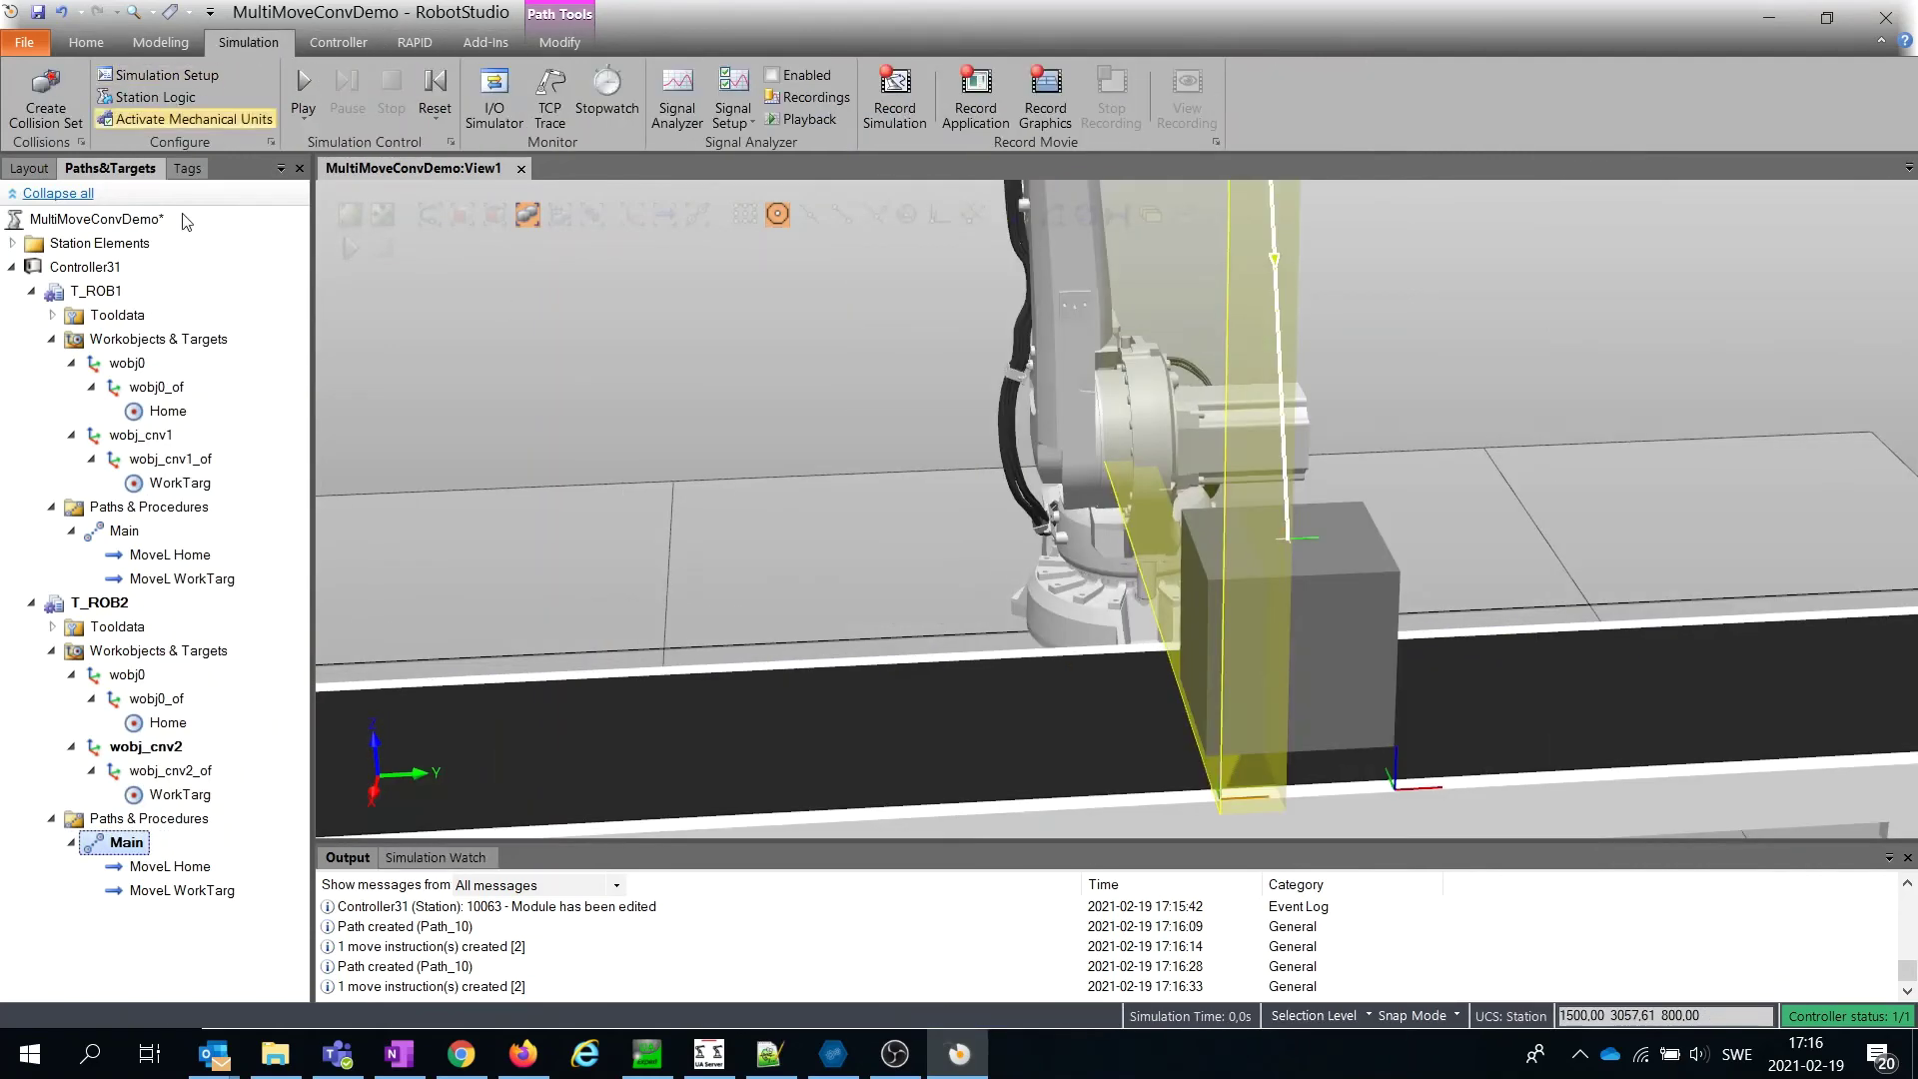
left_click(413, 41)
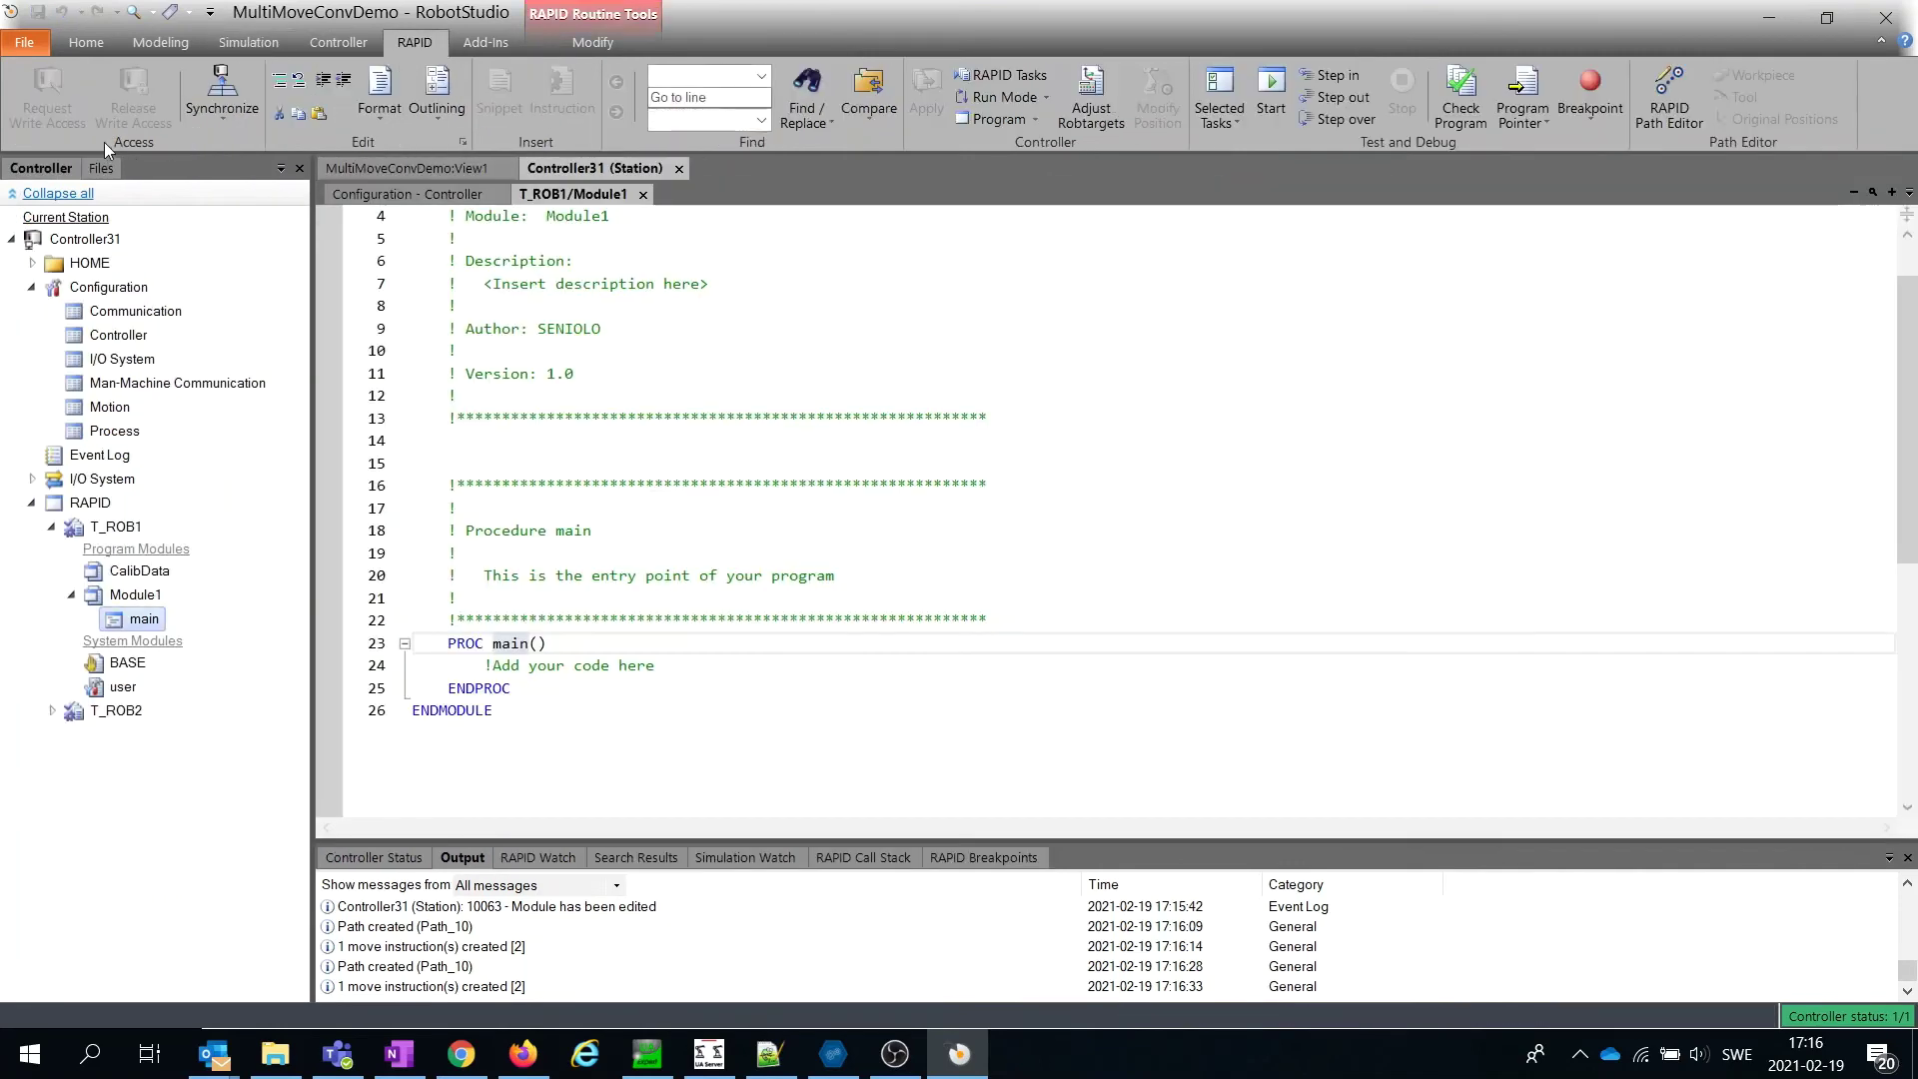
left_click(222, 105)
left_click(300, 175)
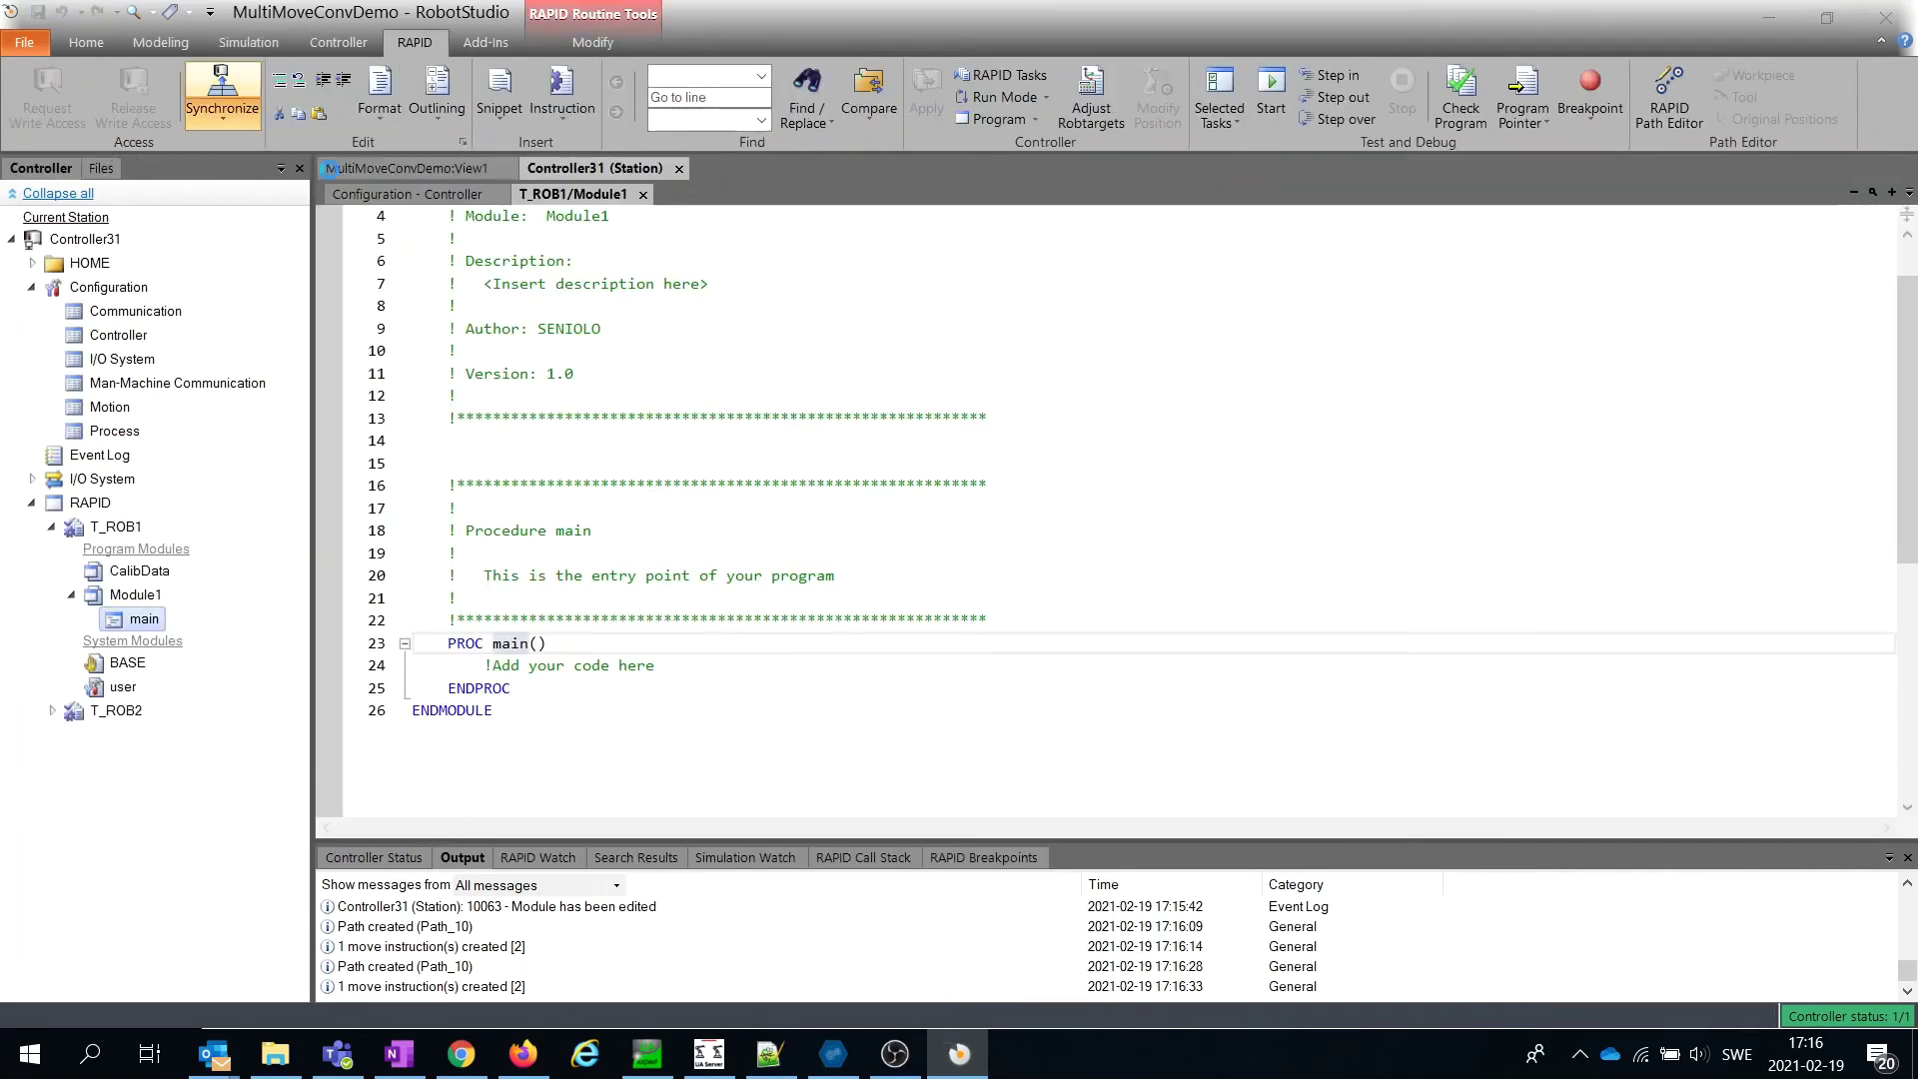
left_click(1282, 806)
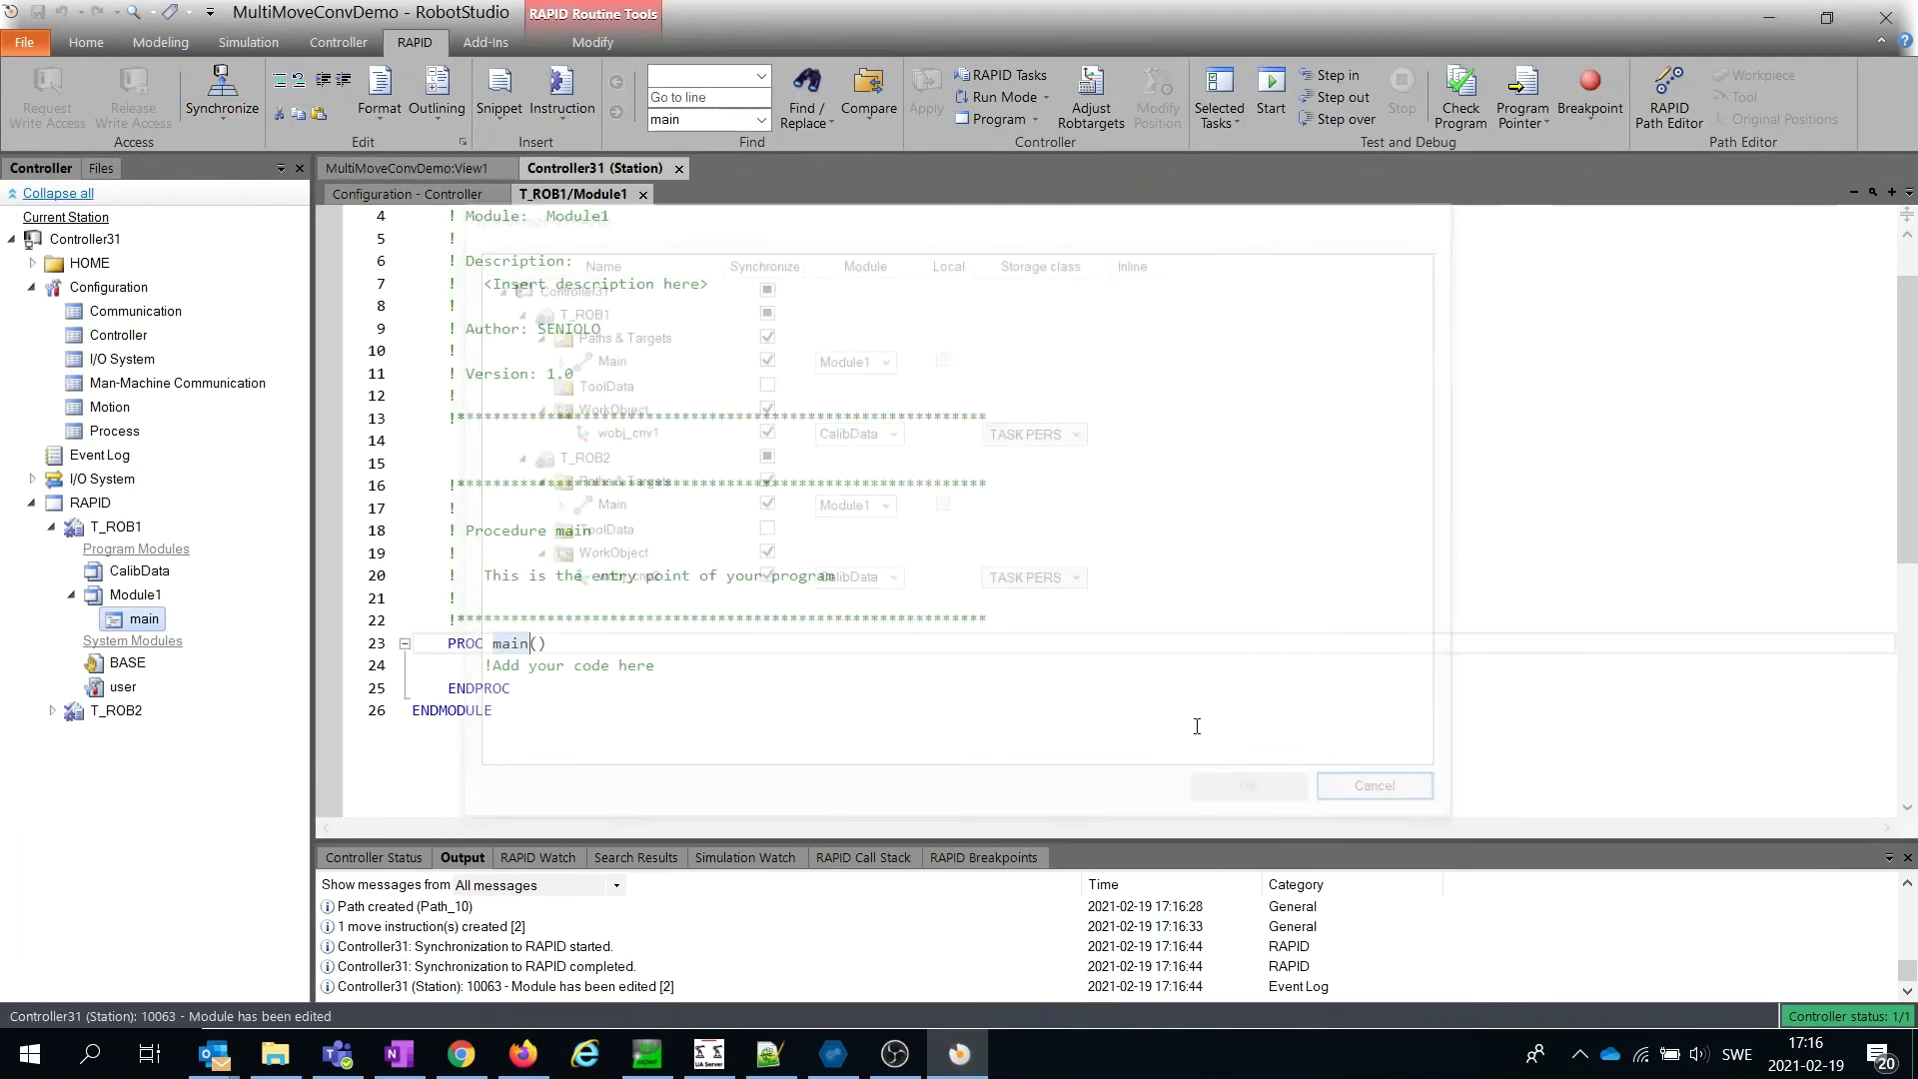
scroll(561, 507, "down", 1)
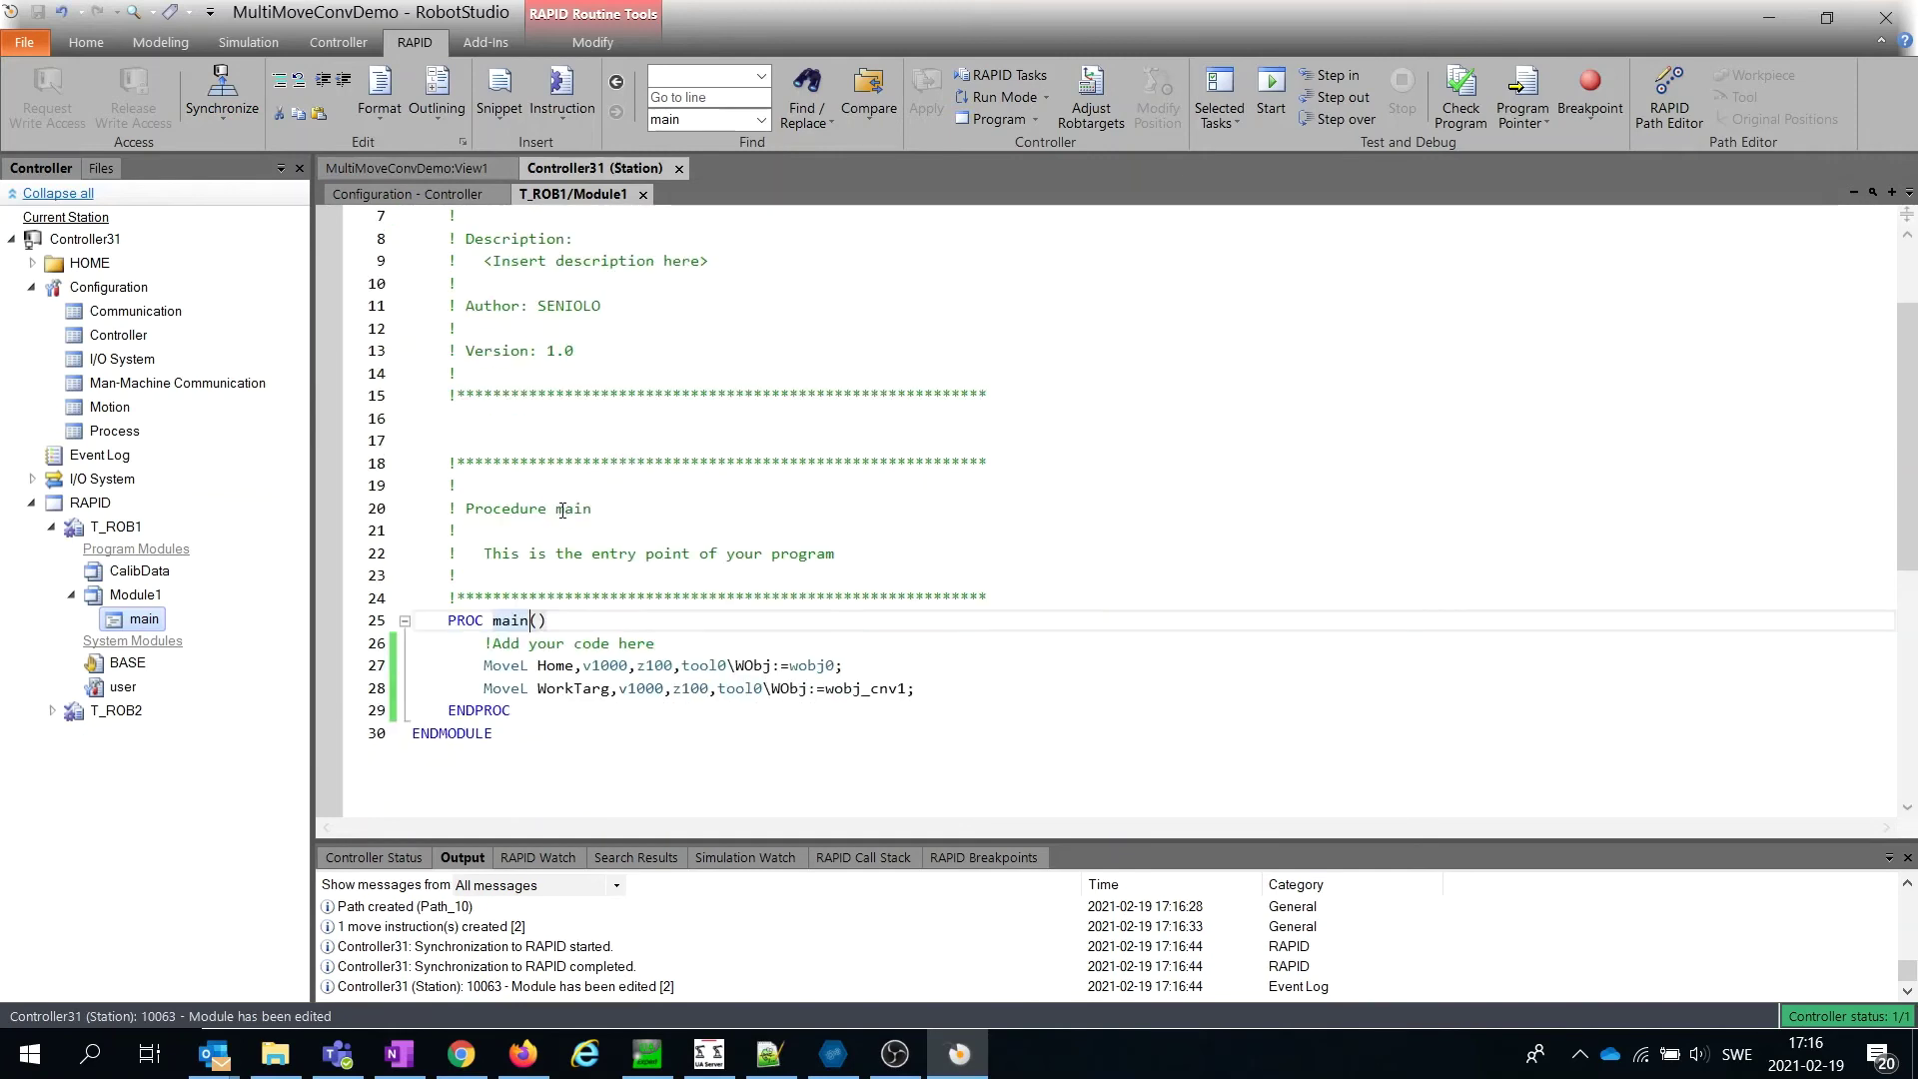
scroll(661, 648, "up", 2)
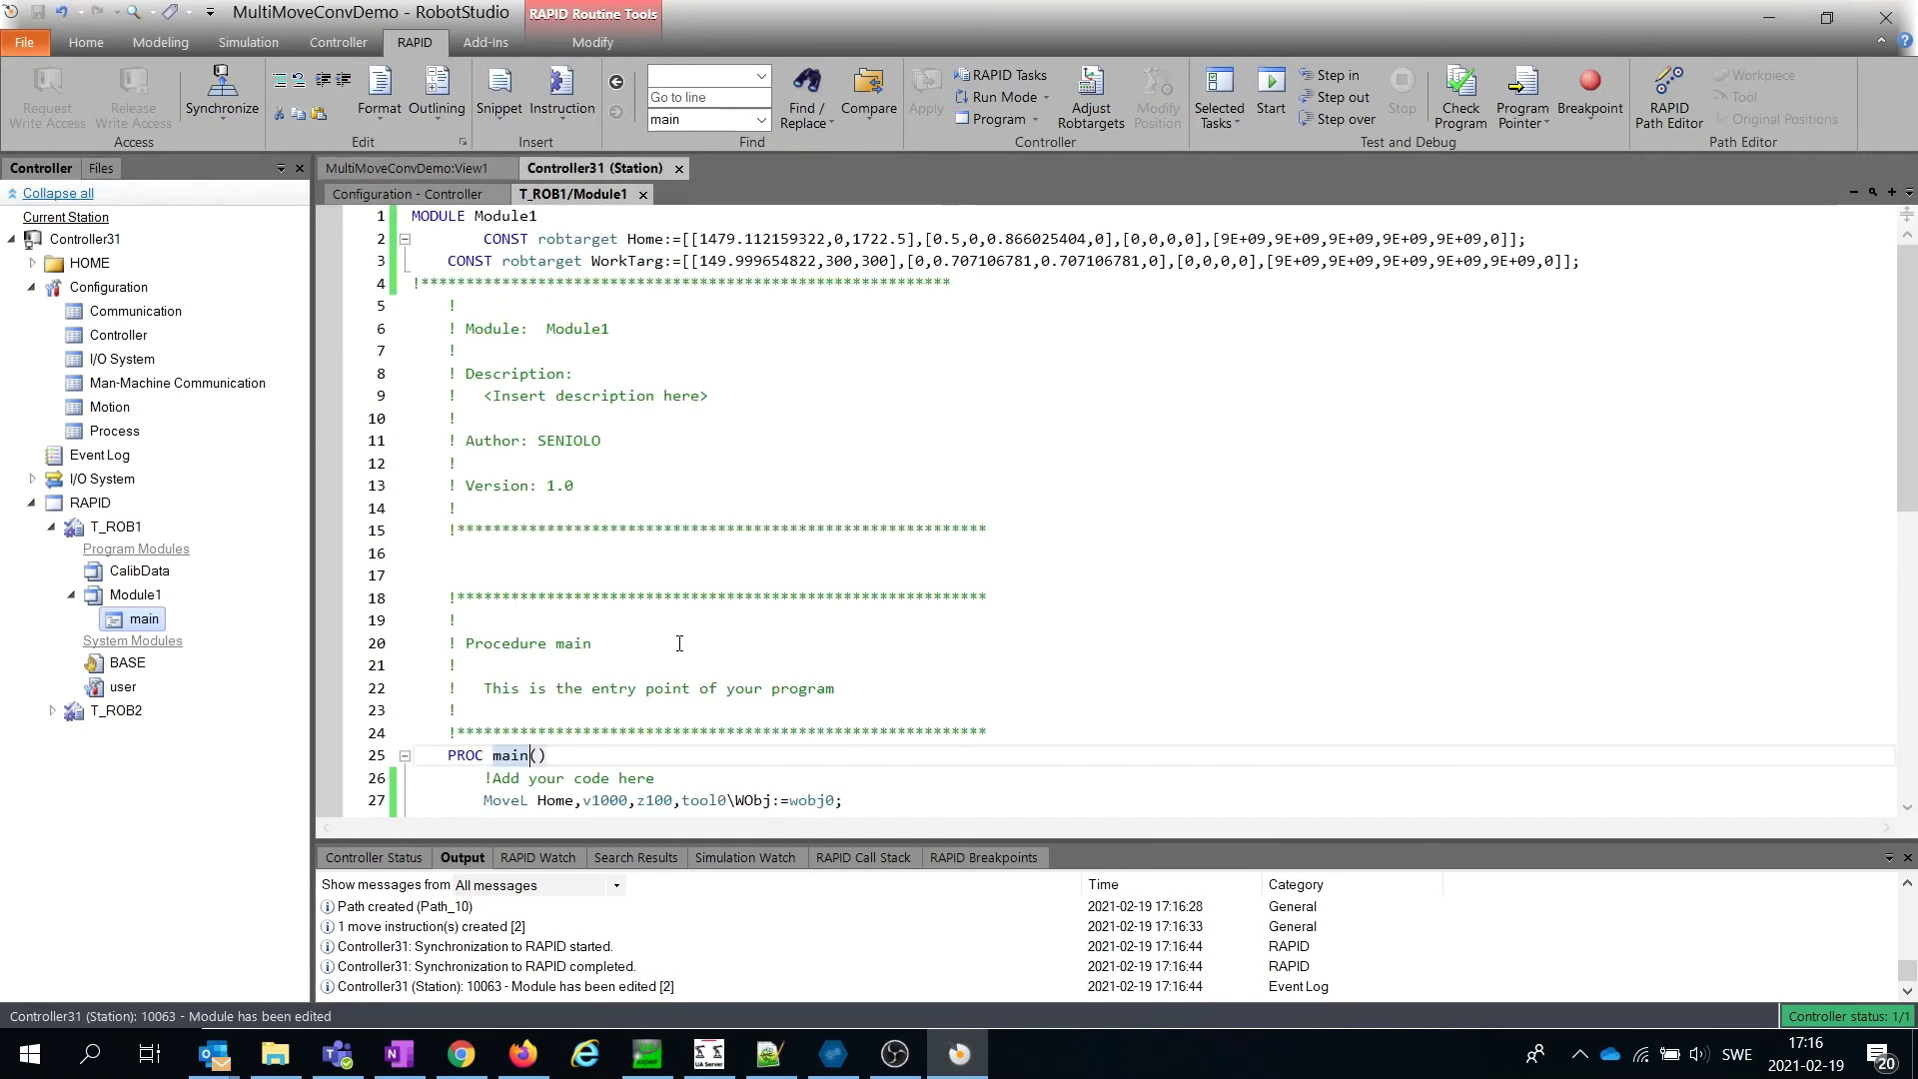
scroll(678, 647, "down", 1)
left_click_drag(660, 711, 486, 712)
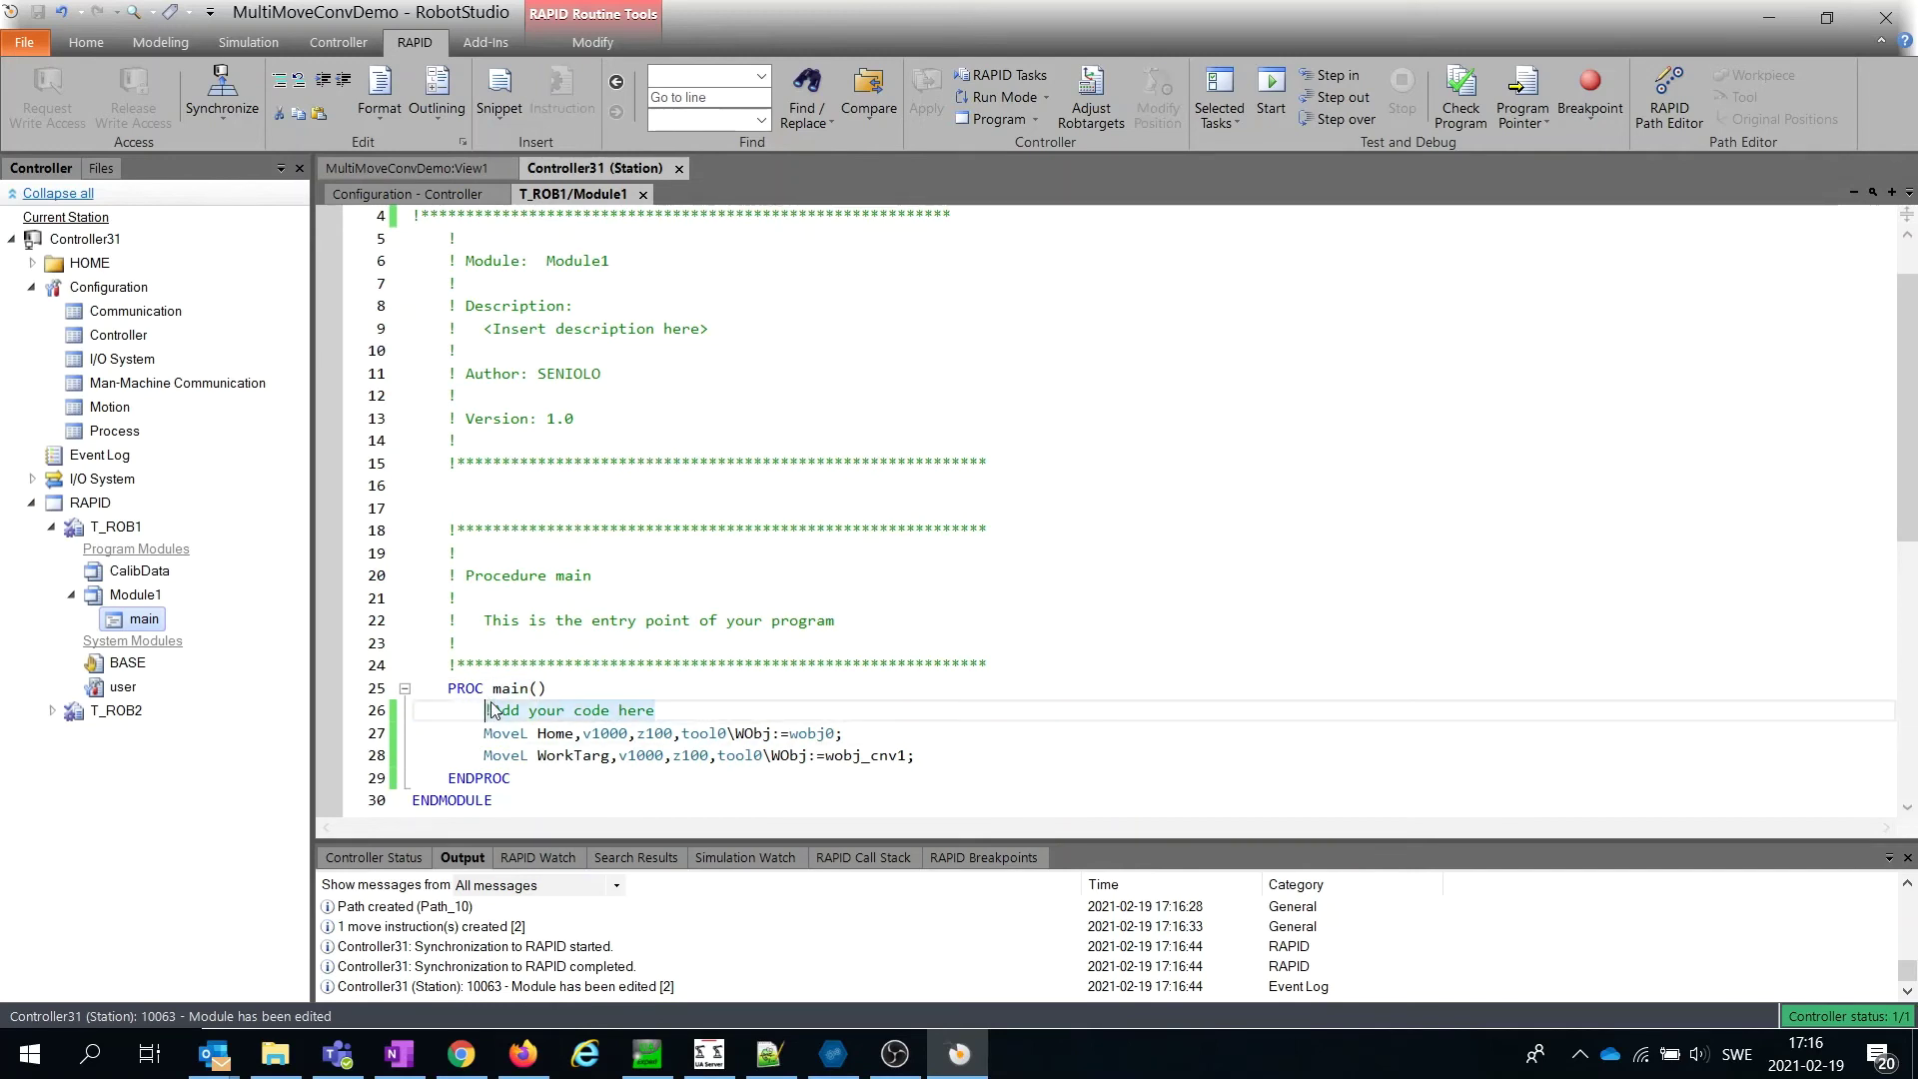
type("act")
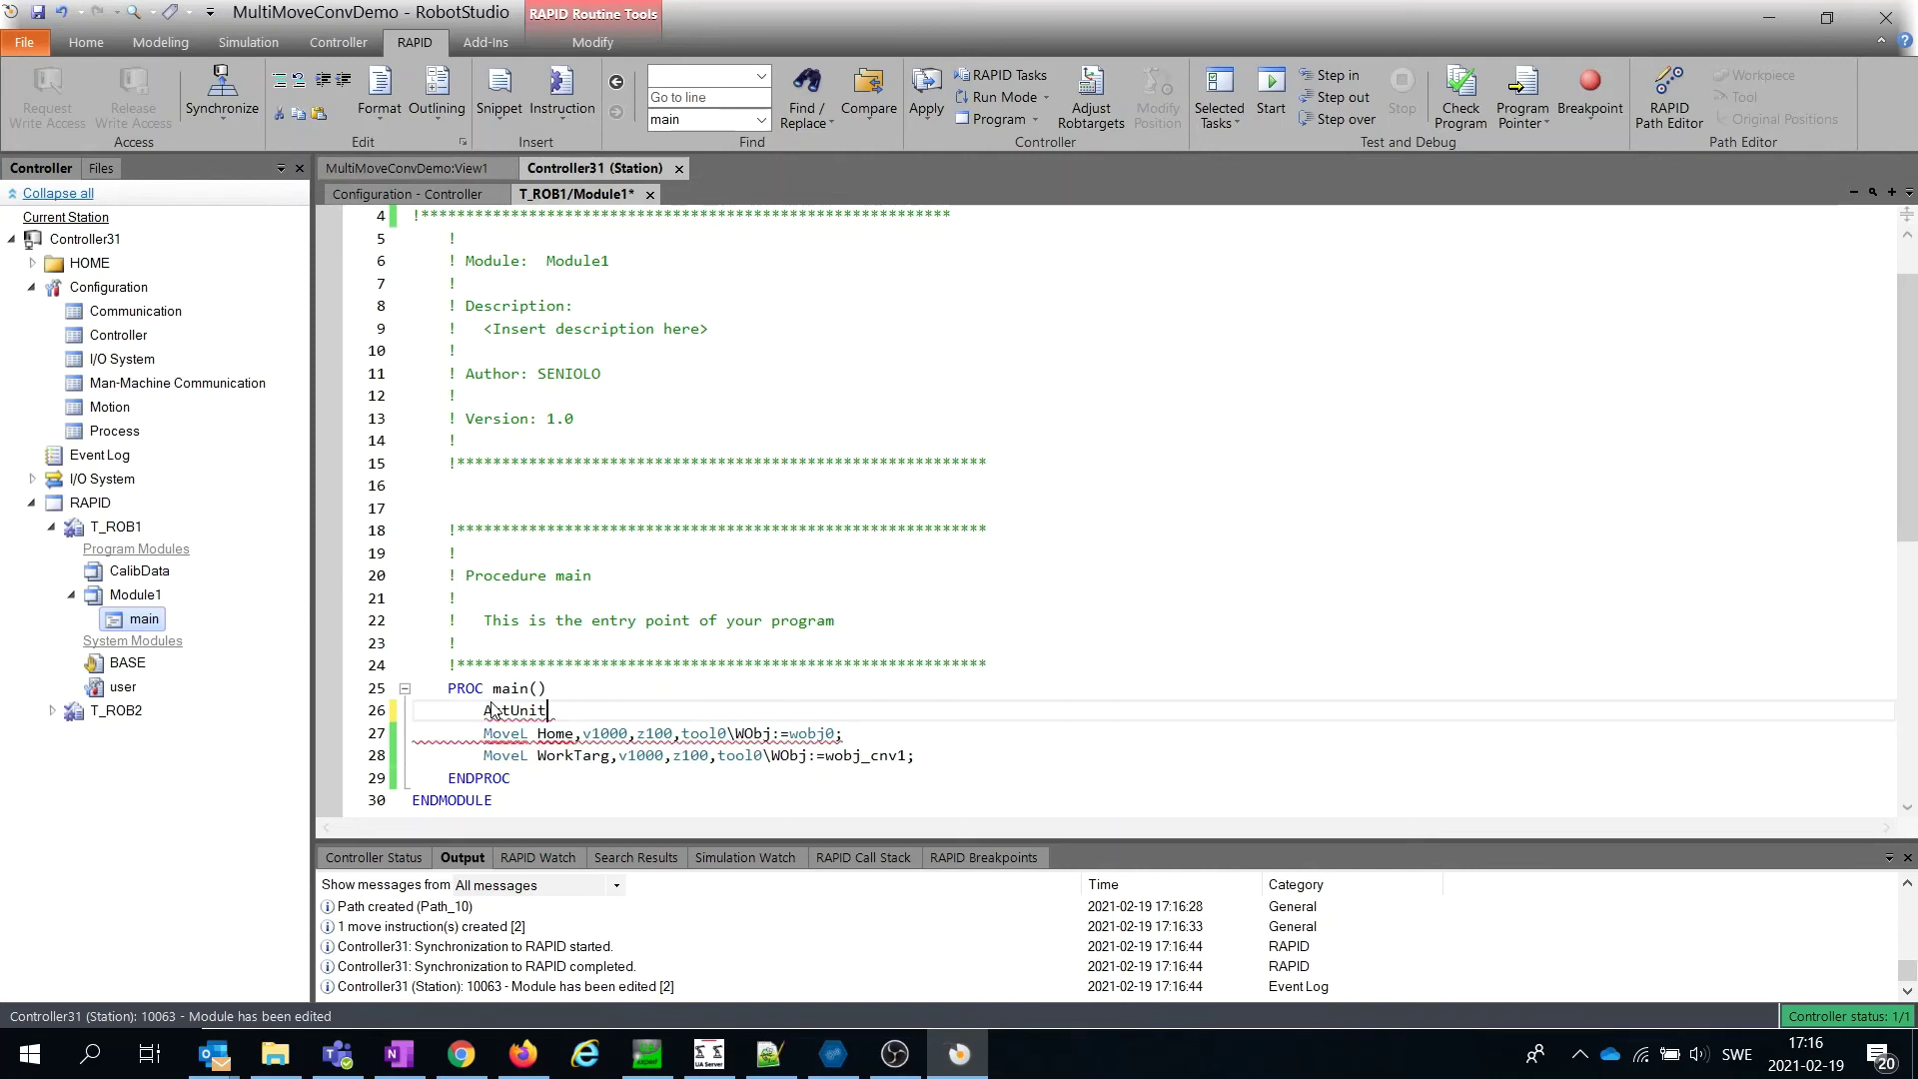
type("con")
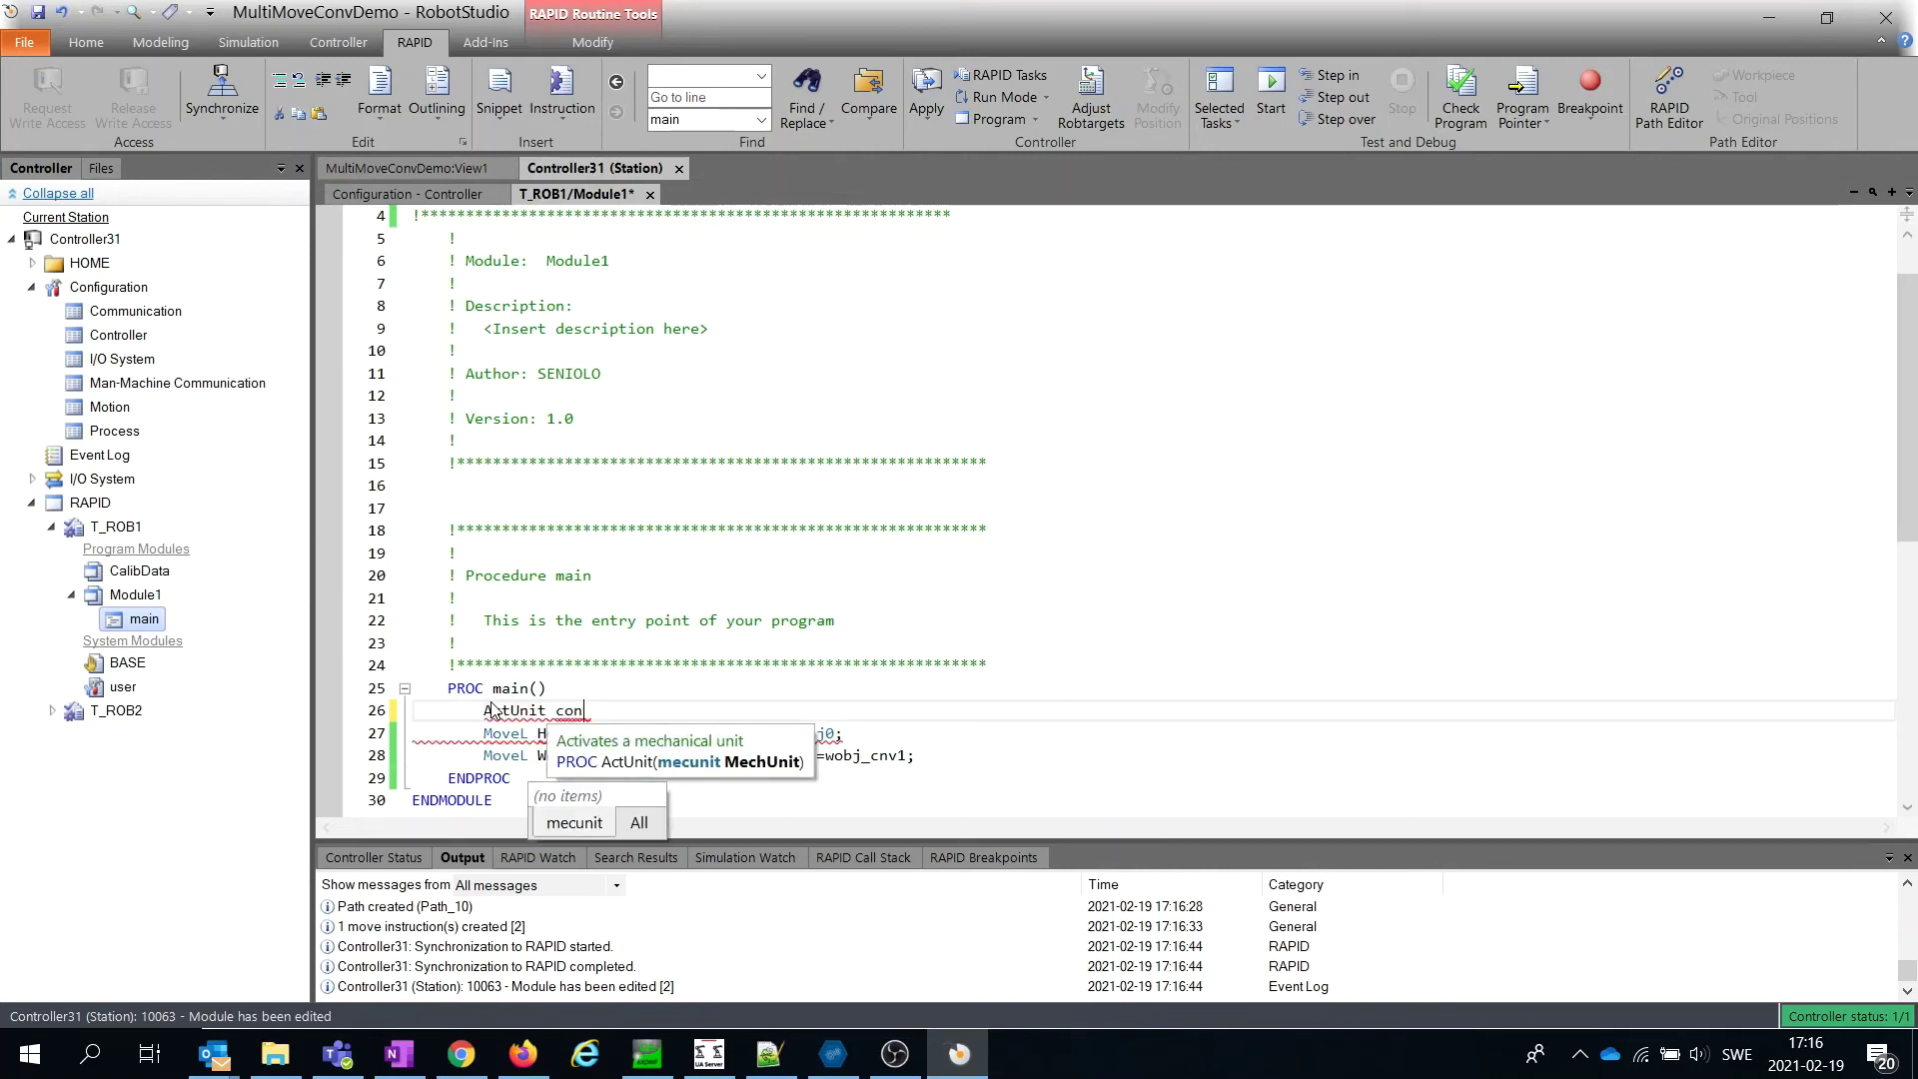
type("vv")
- Replace the placeholder comment with ActUnit CNV1;
key("BackSpace")
key("BackSpace")
key("BackSpace")
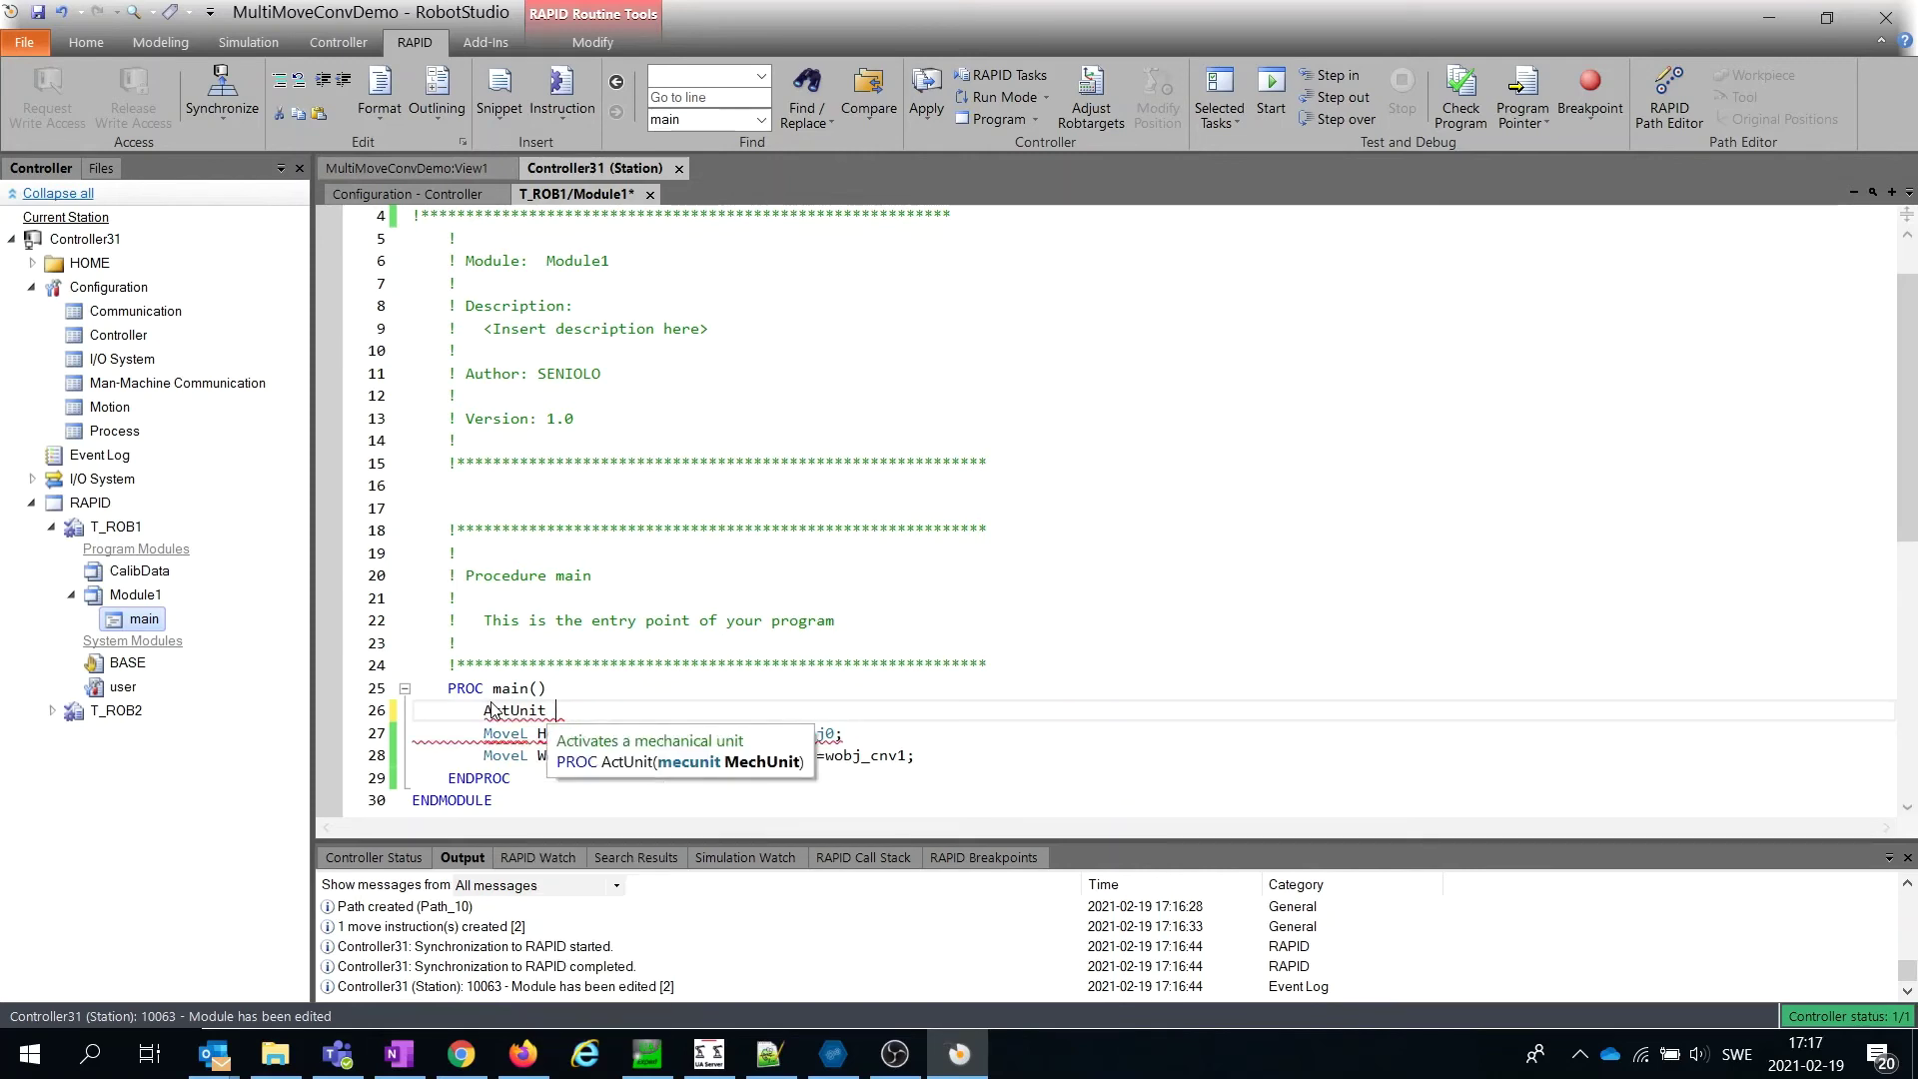
key("Return")
key("BackSpace")
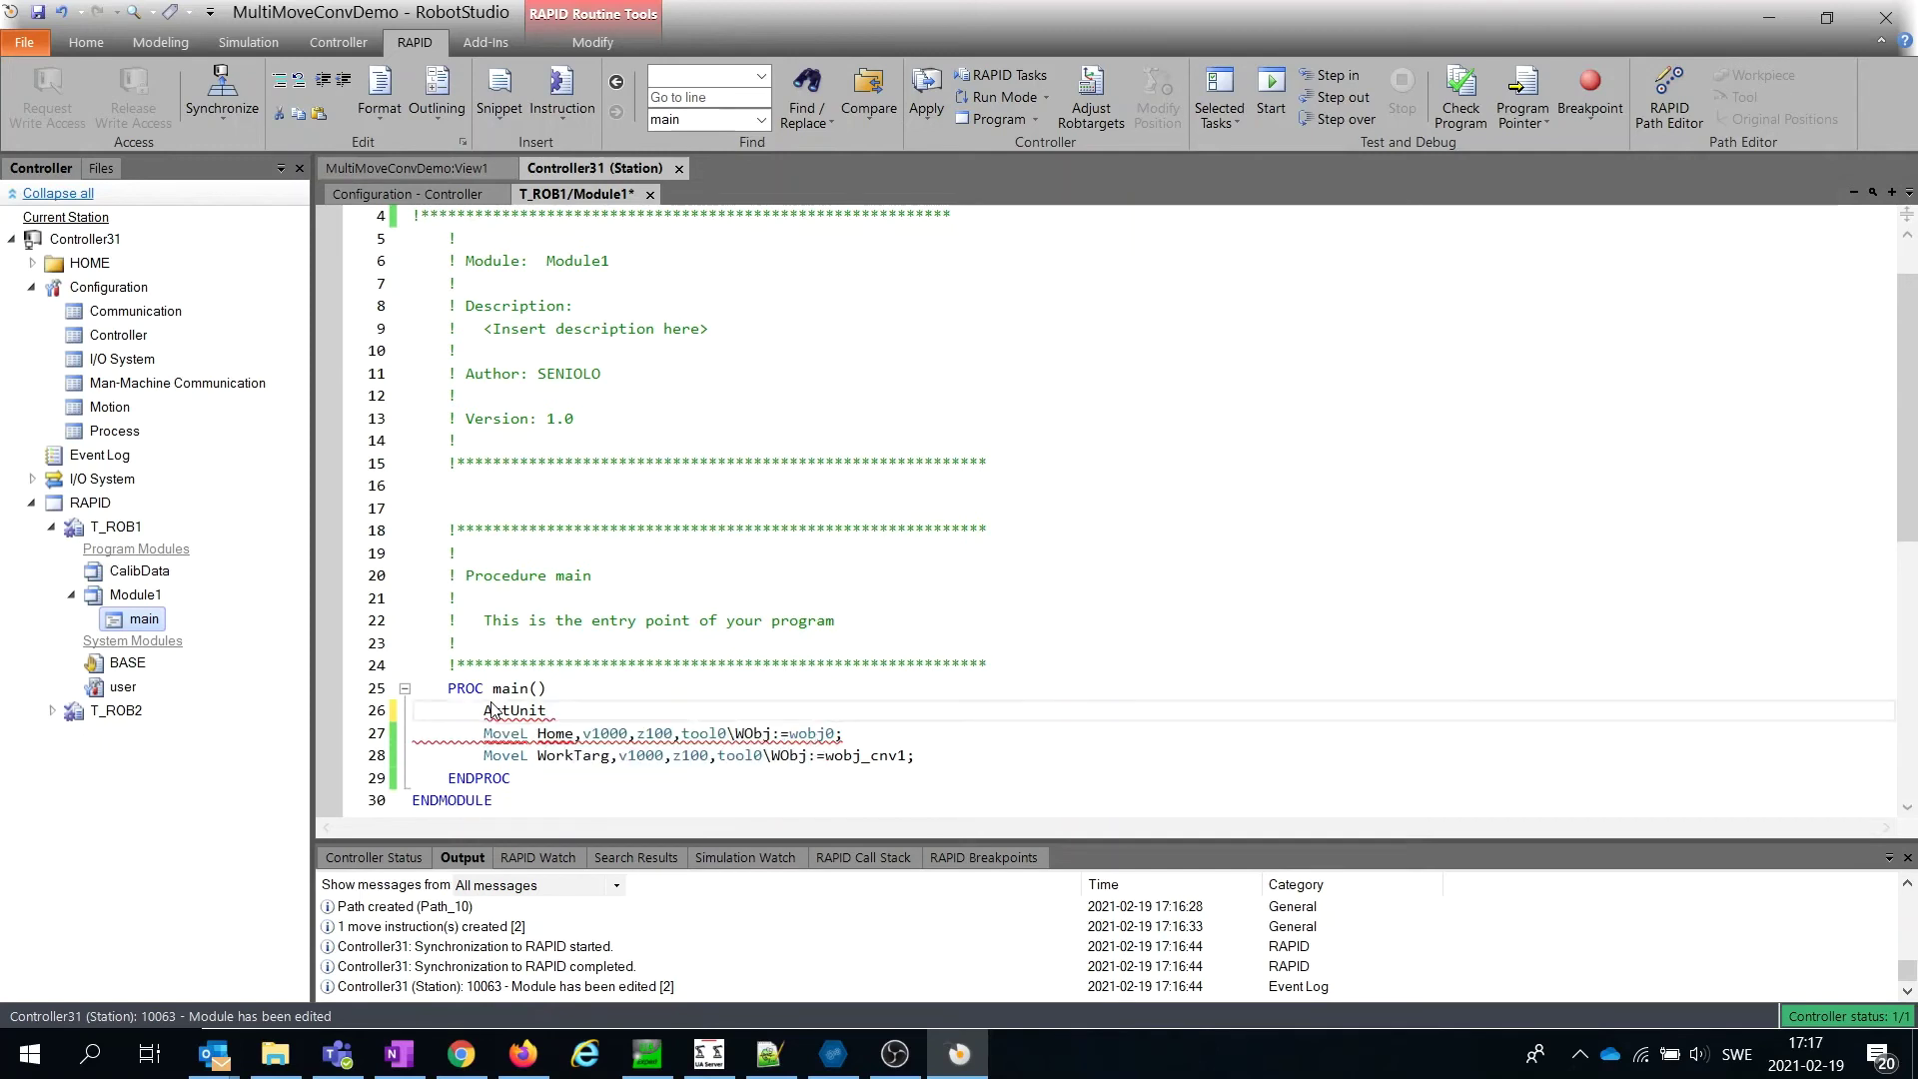
type(" C")
key("Return")
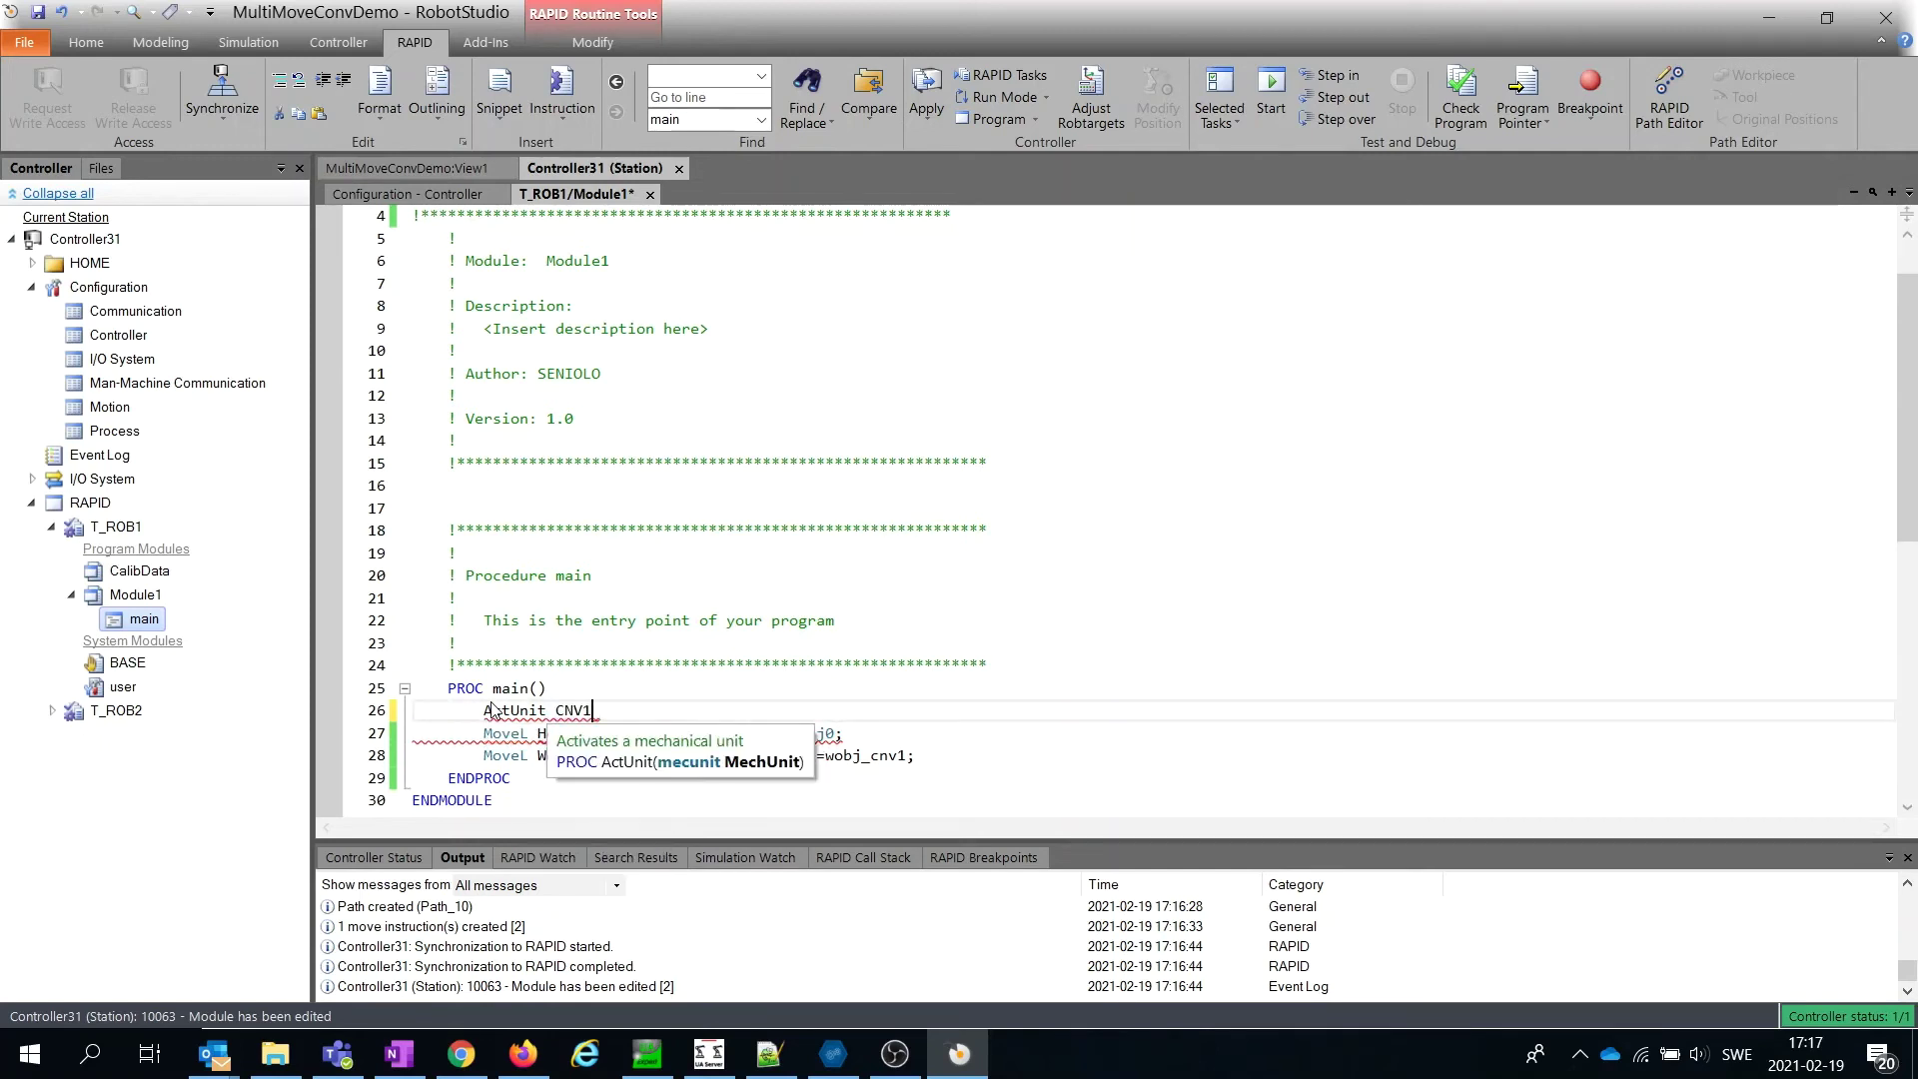
type(";")
key("Return")
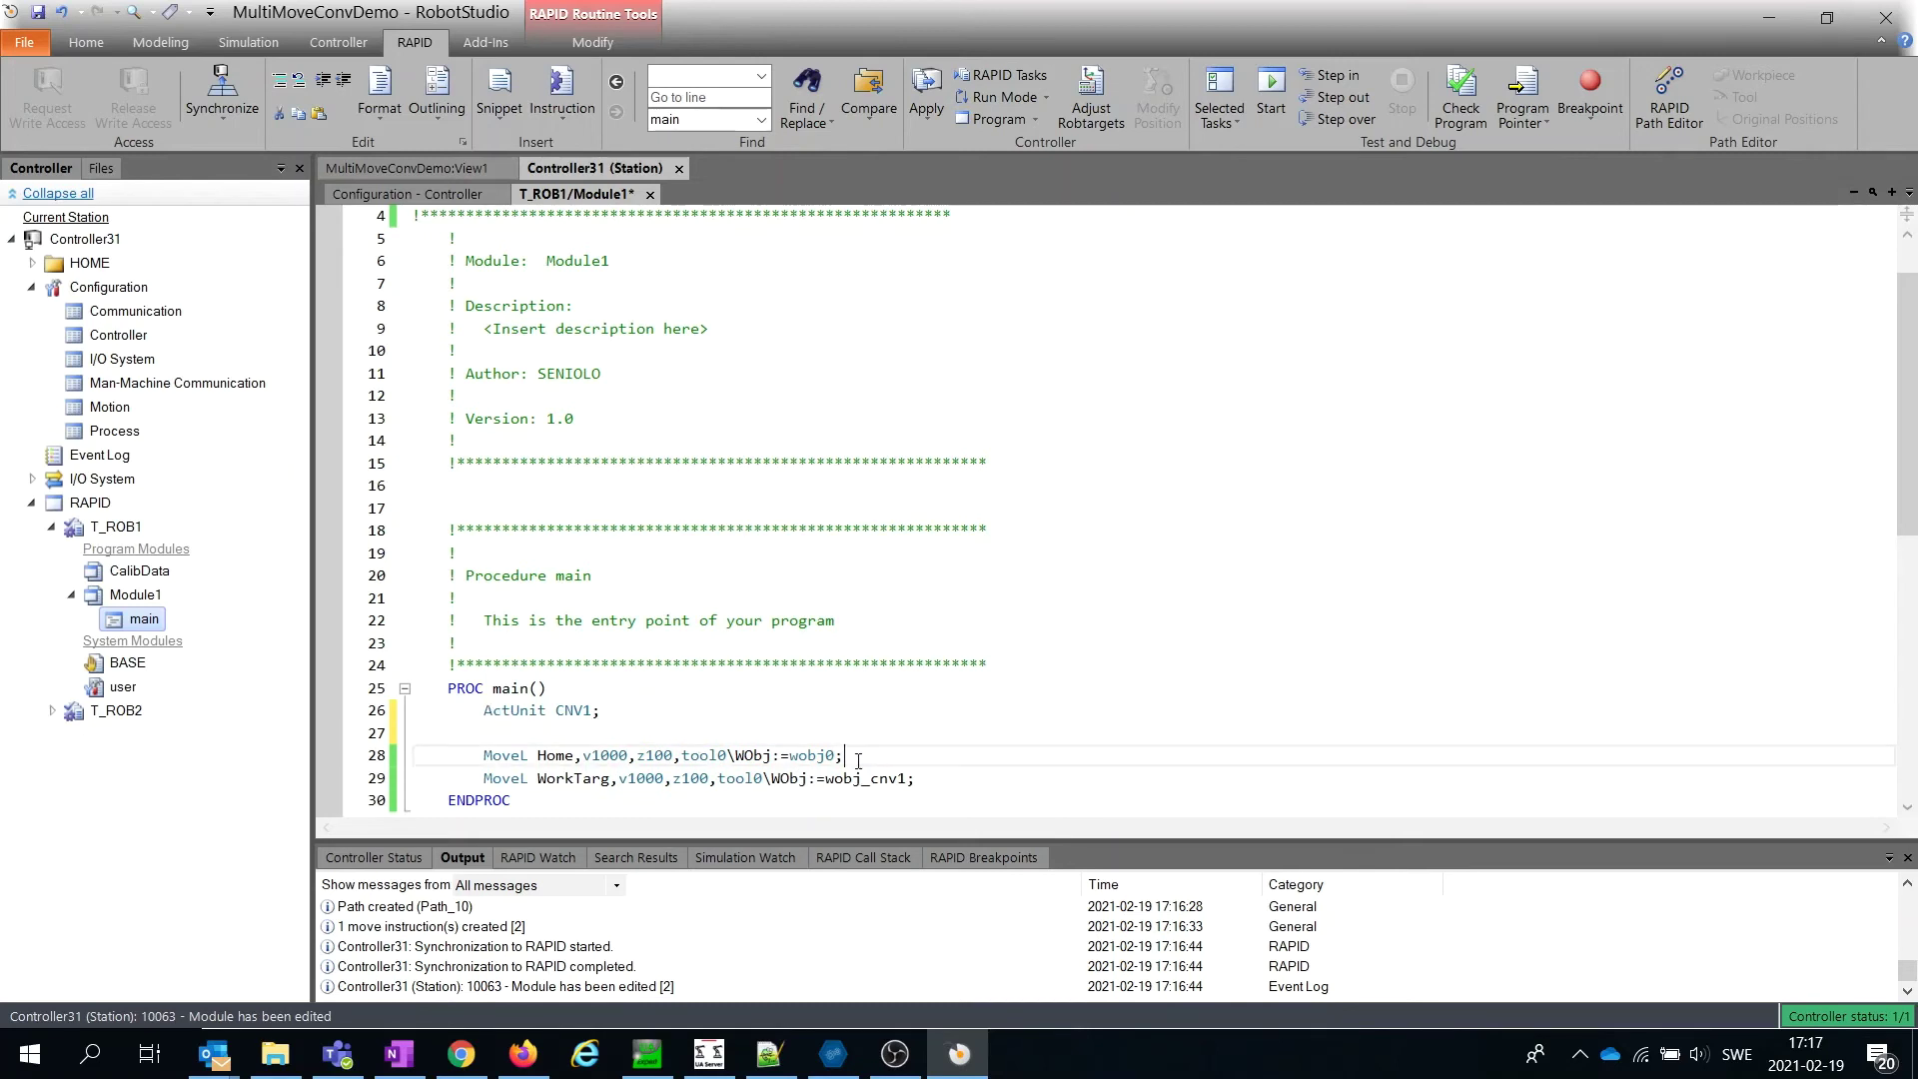
- Move the Home move to the first line after PROC main()
left_click_drag(847, 755, 486, 755)
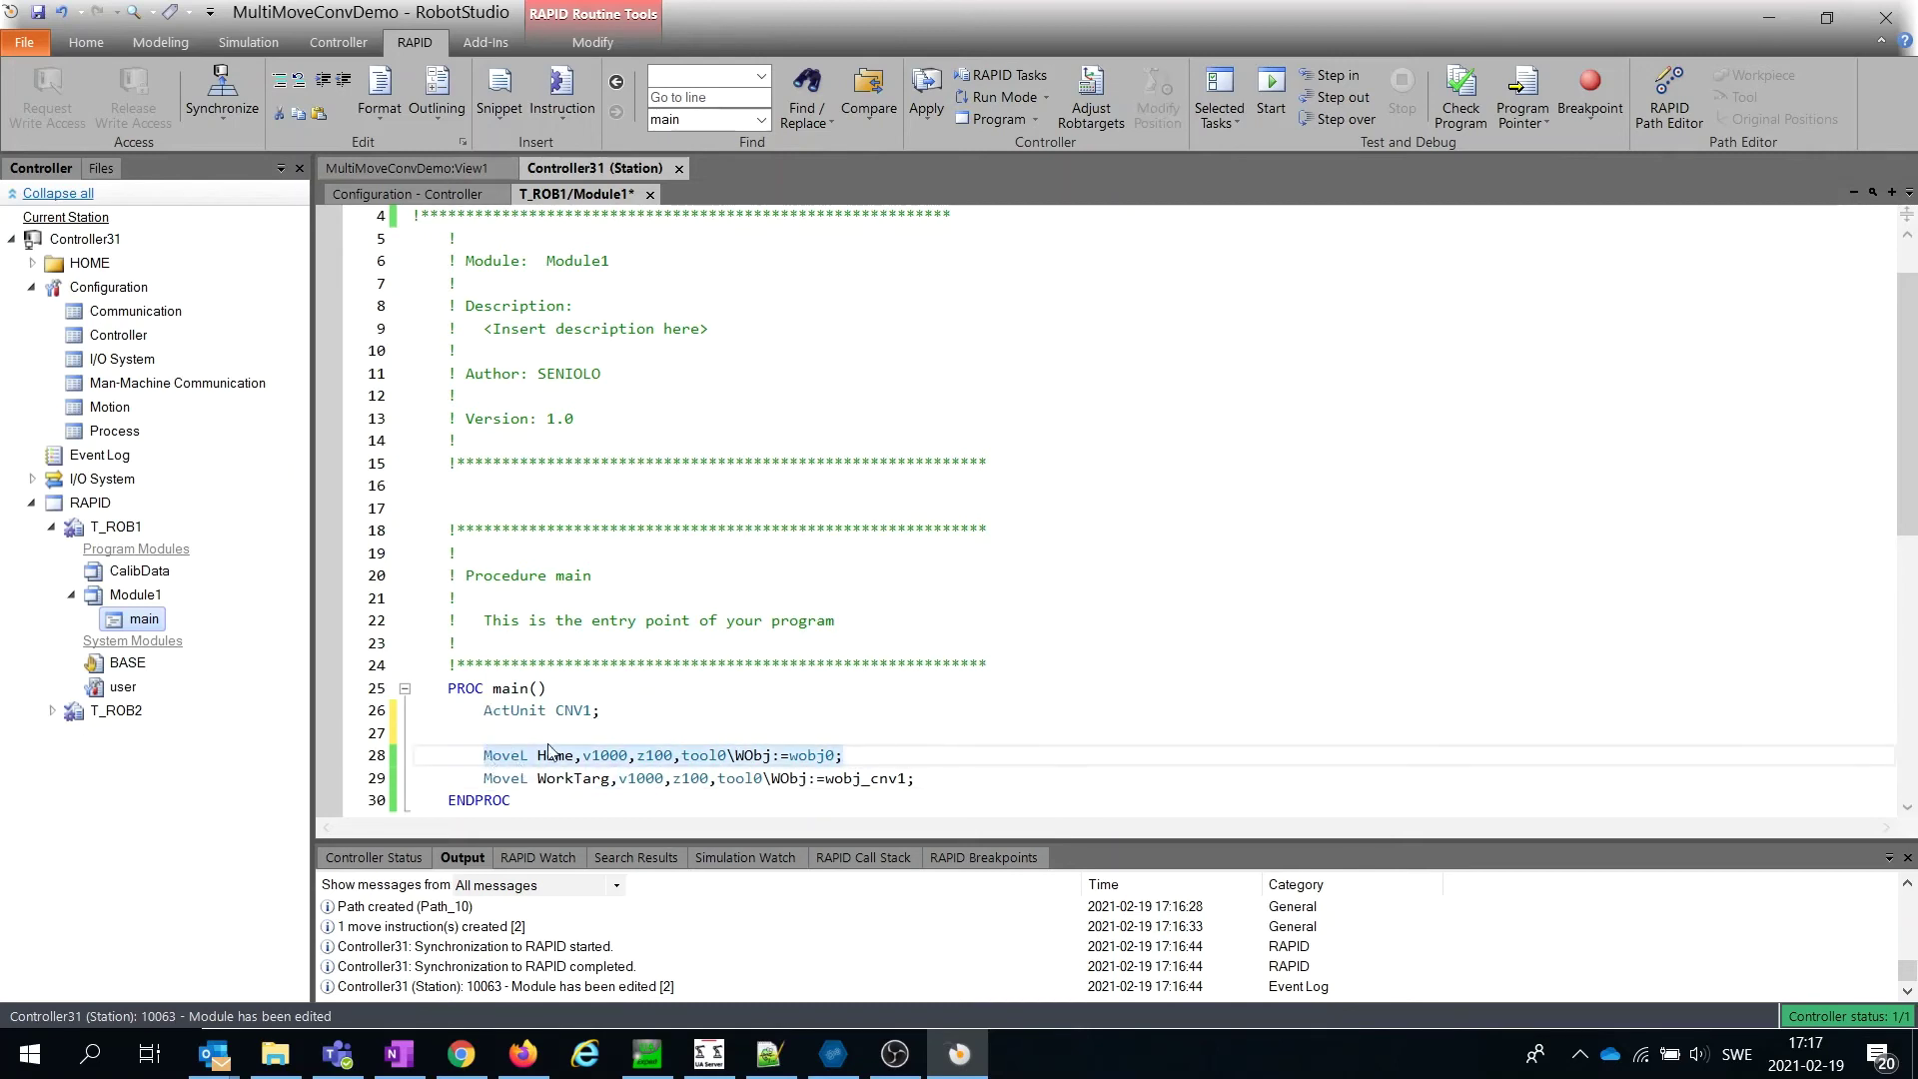
key("ctrl+x")
left_click(607, 687)
key("Return")
key("ctrl+v")
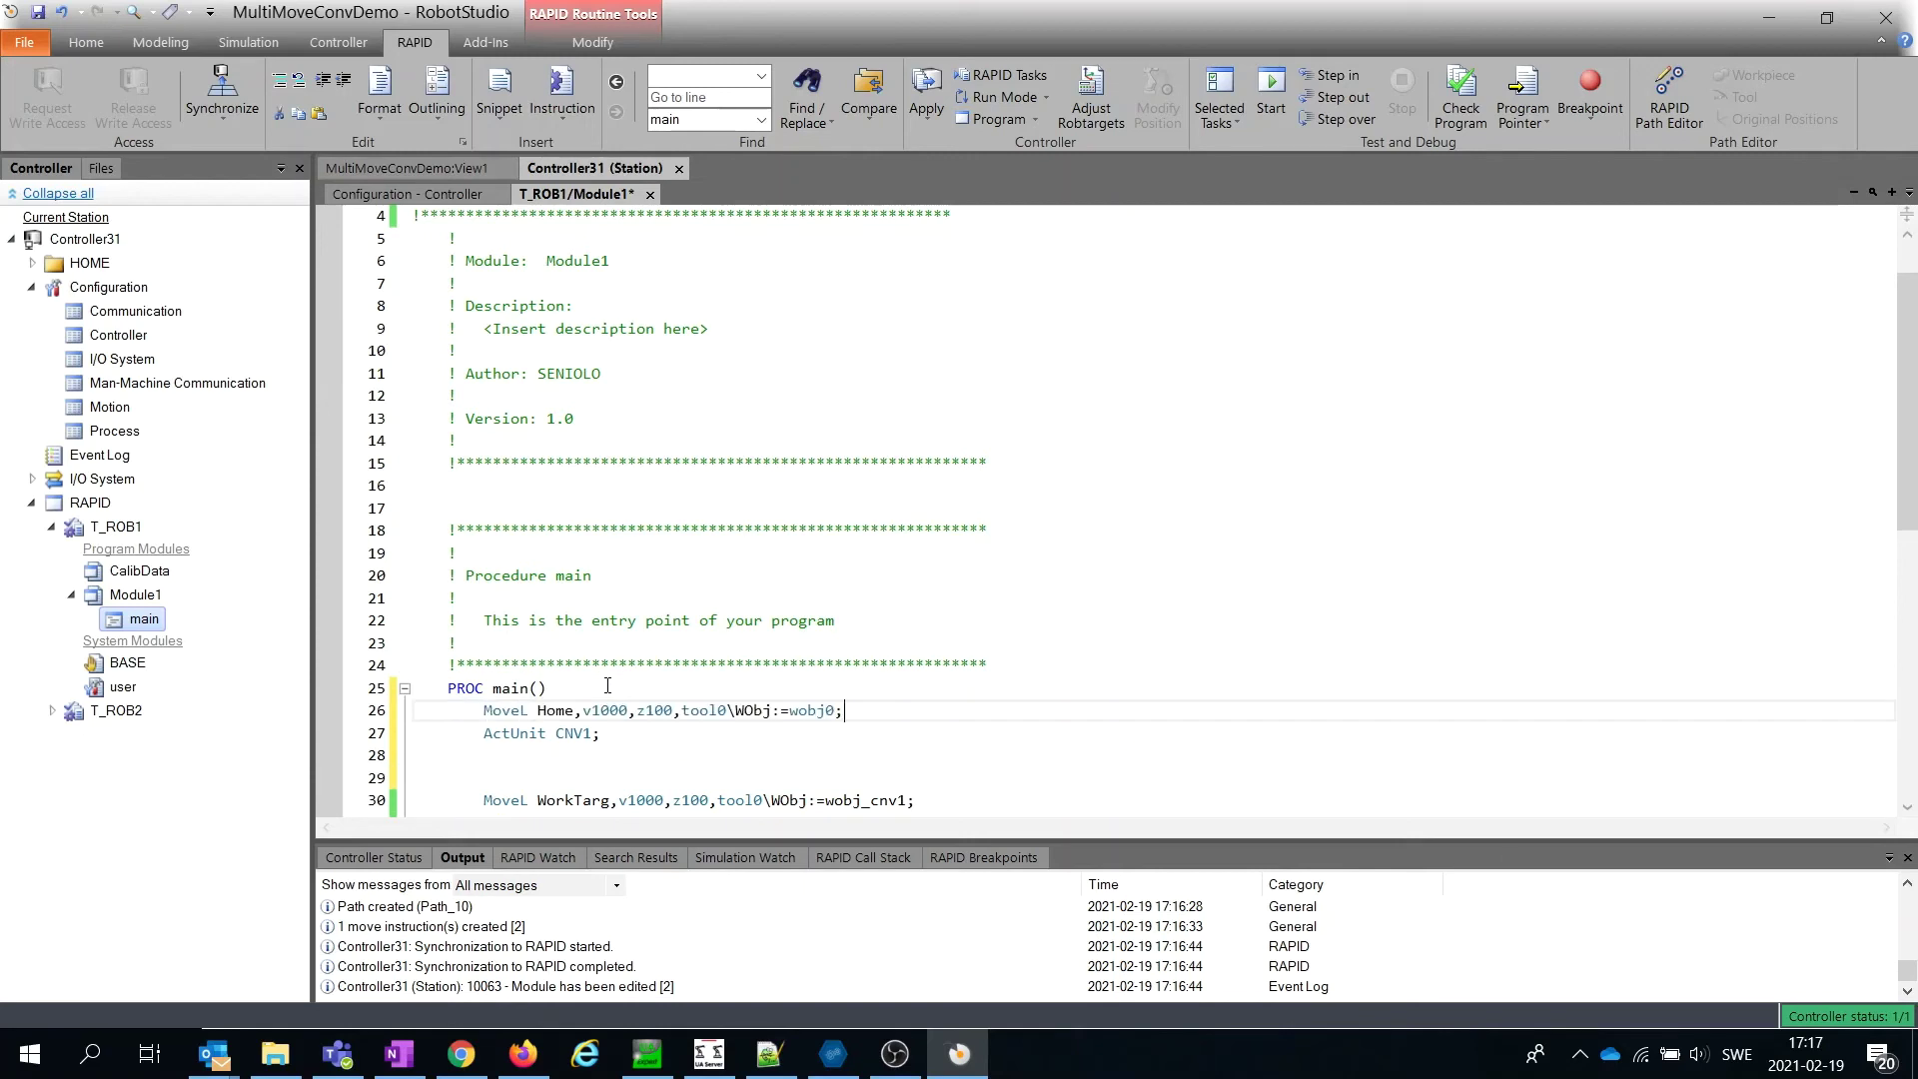
left_click(582, 761)
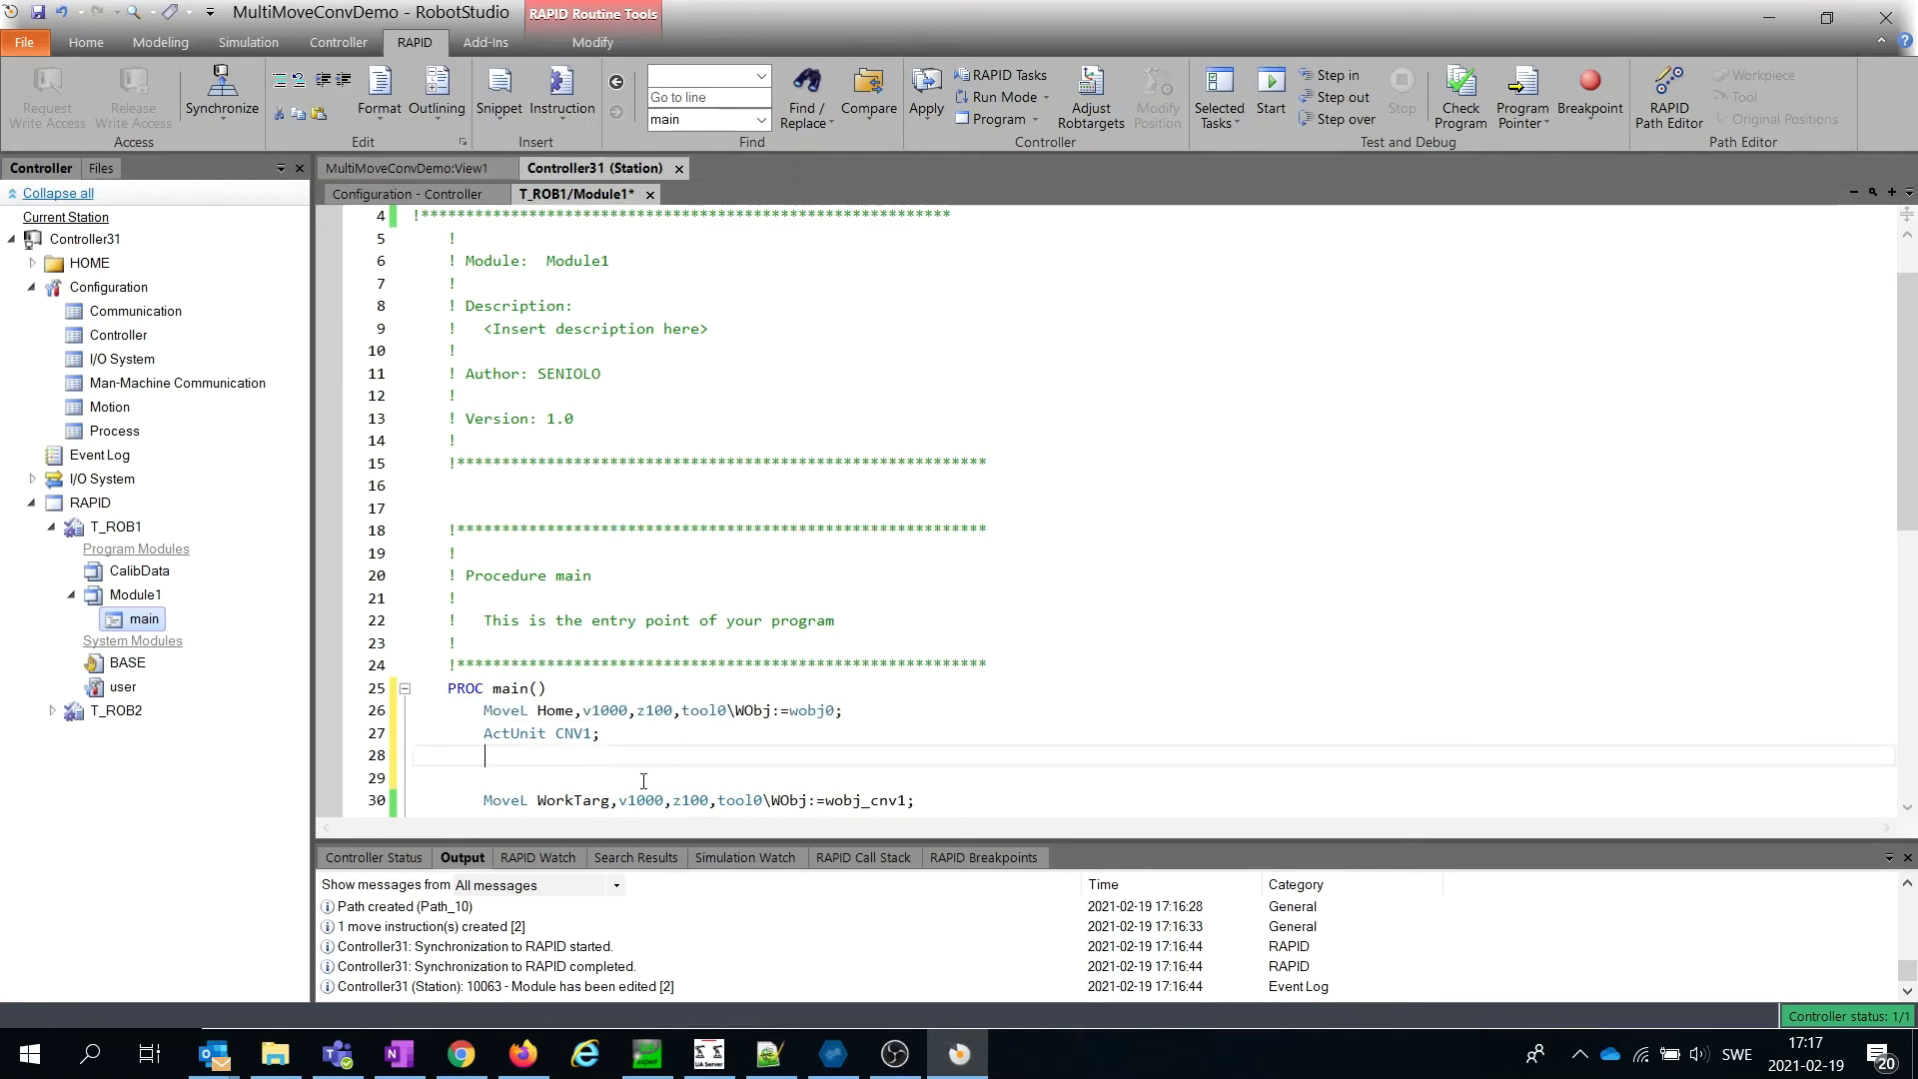
left_click(533, 711)
type("J")
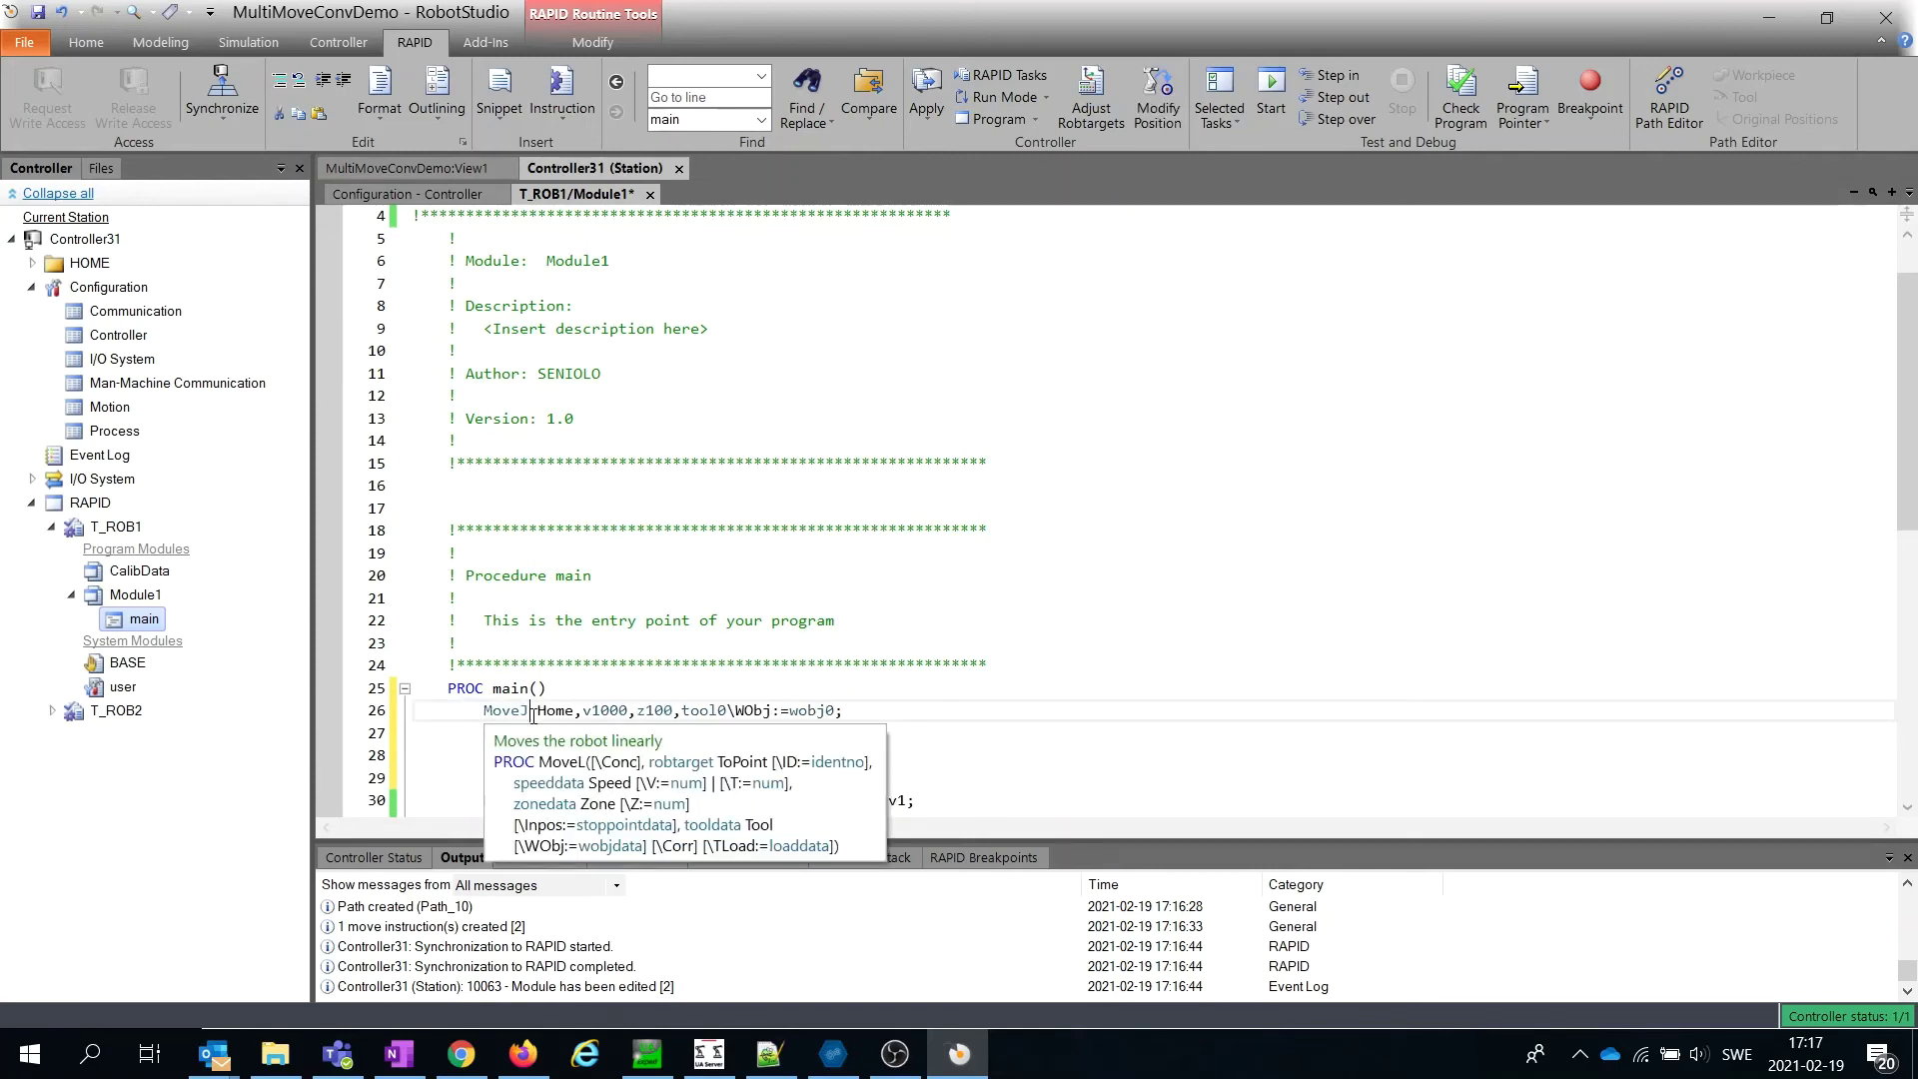
key("Down")
key("Down")
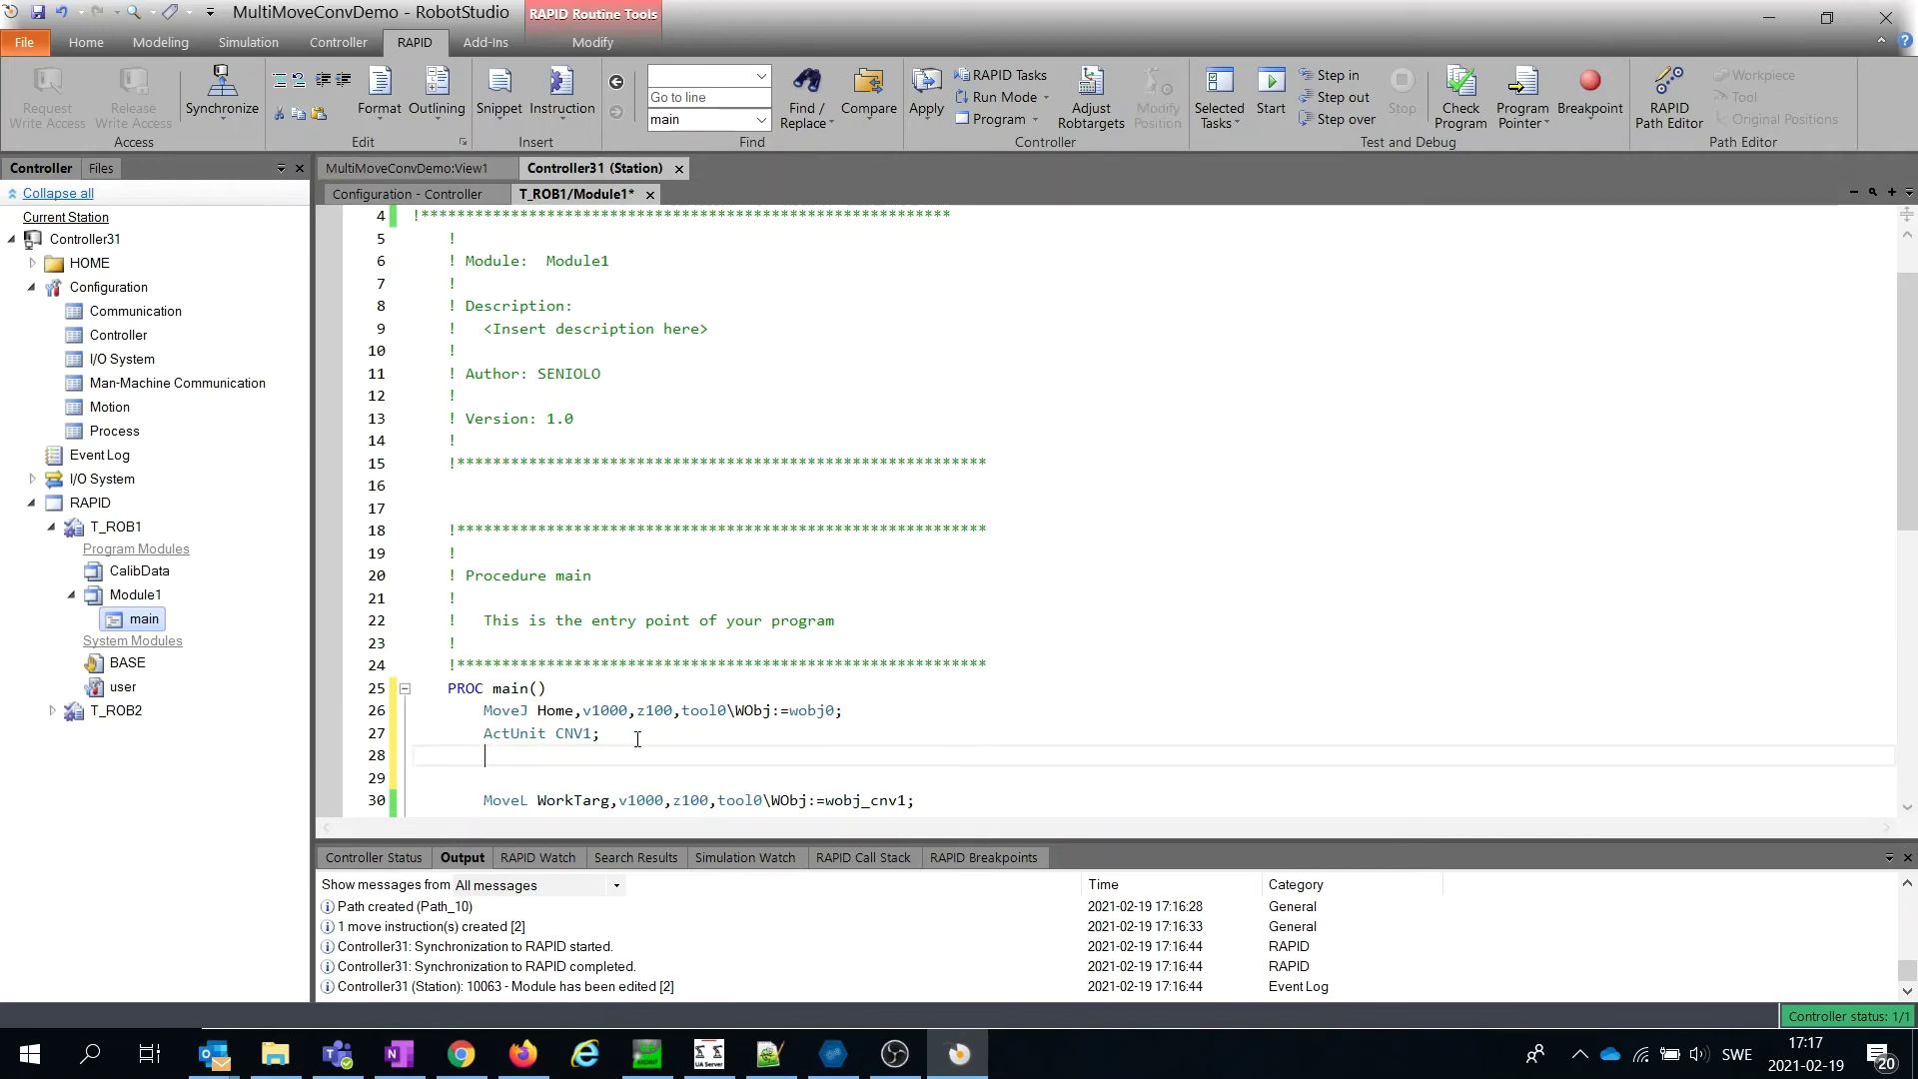
type("WHILE ")
type("TRUE D")
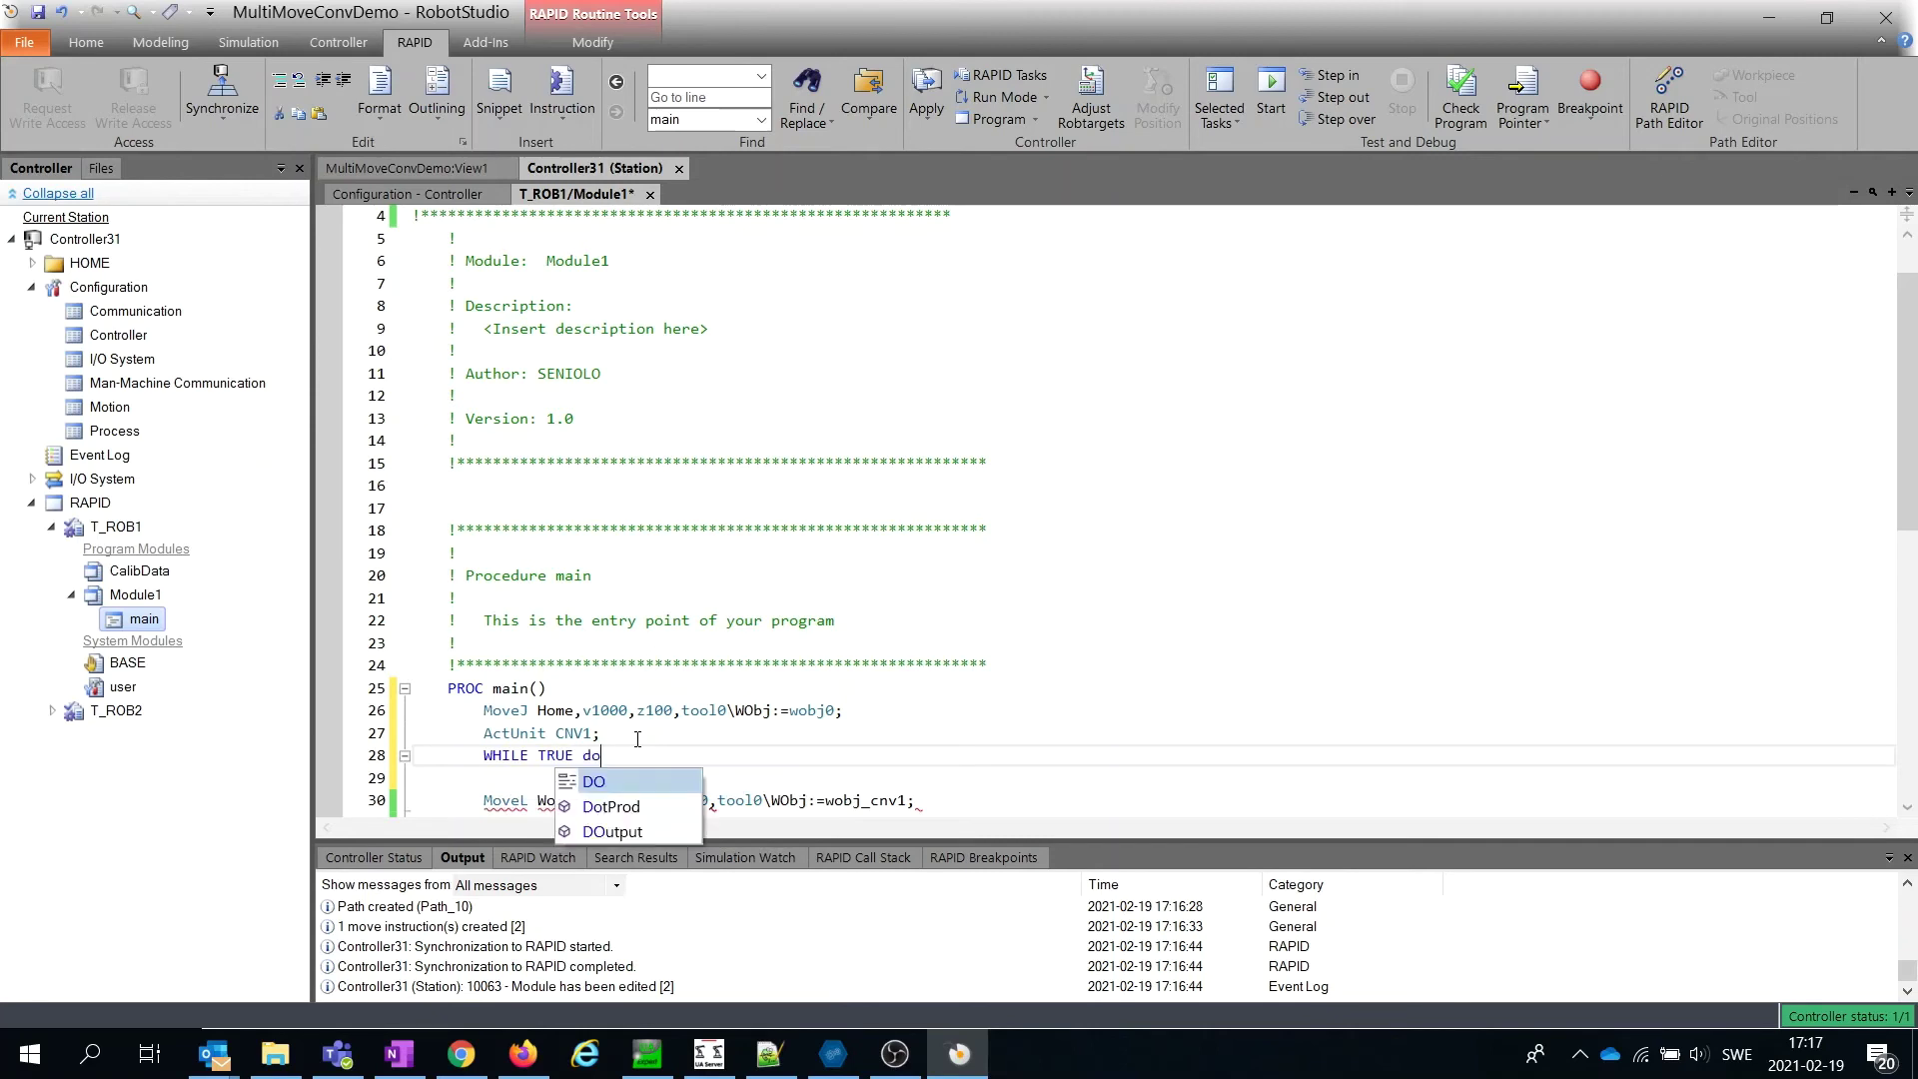
type("O")
scroll(679, 729, "down", 2)
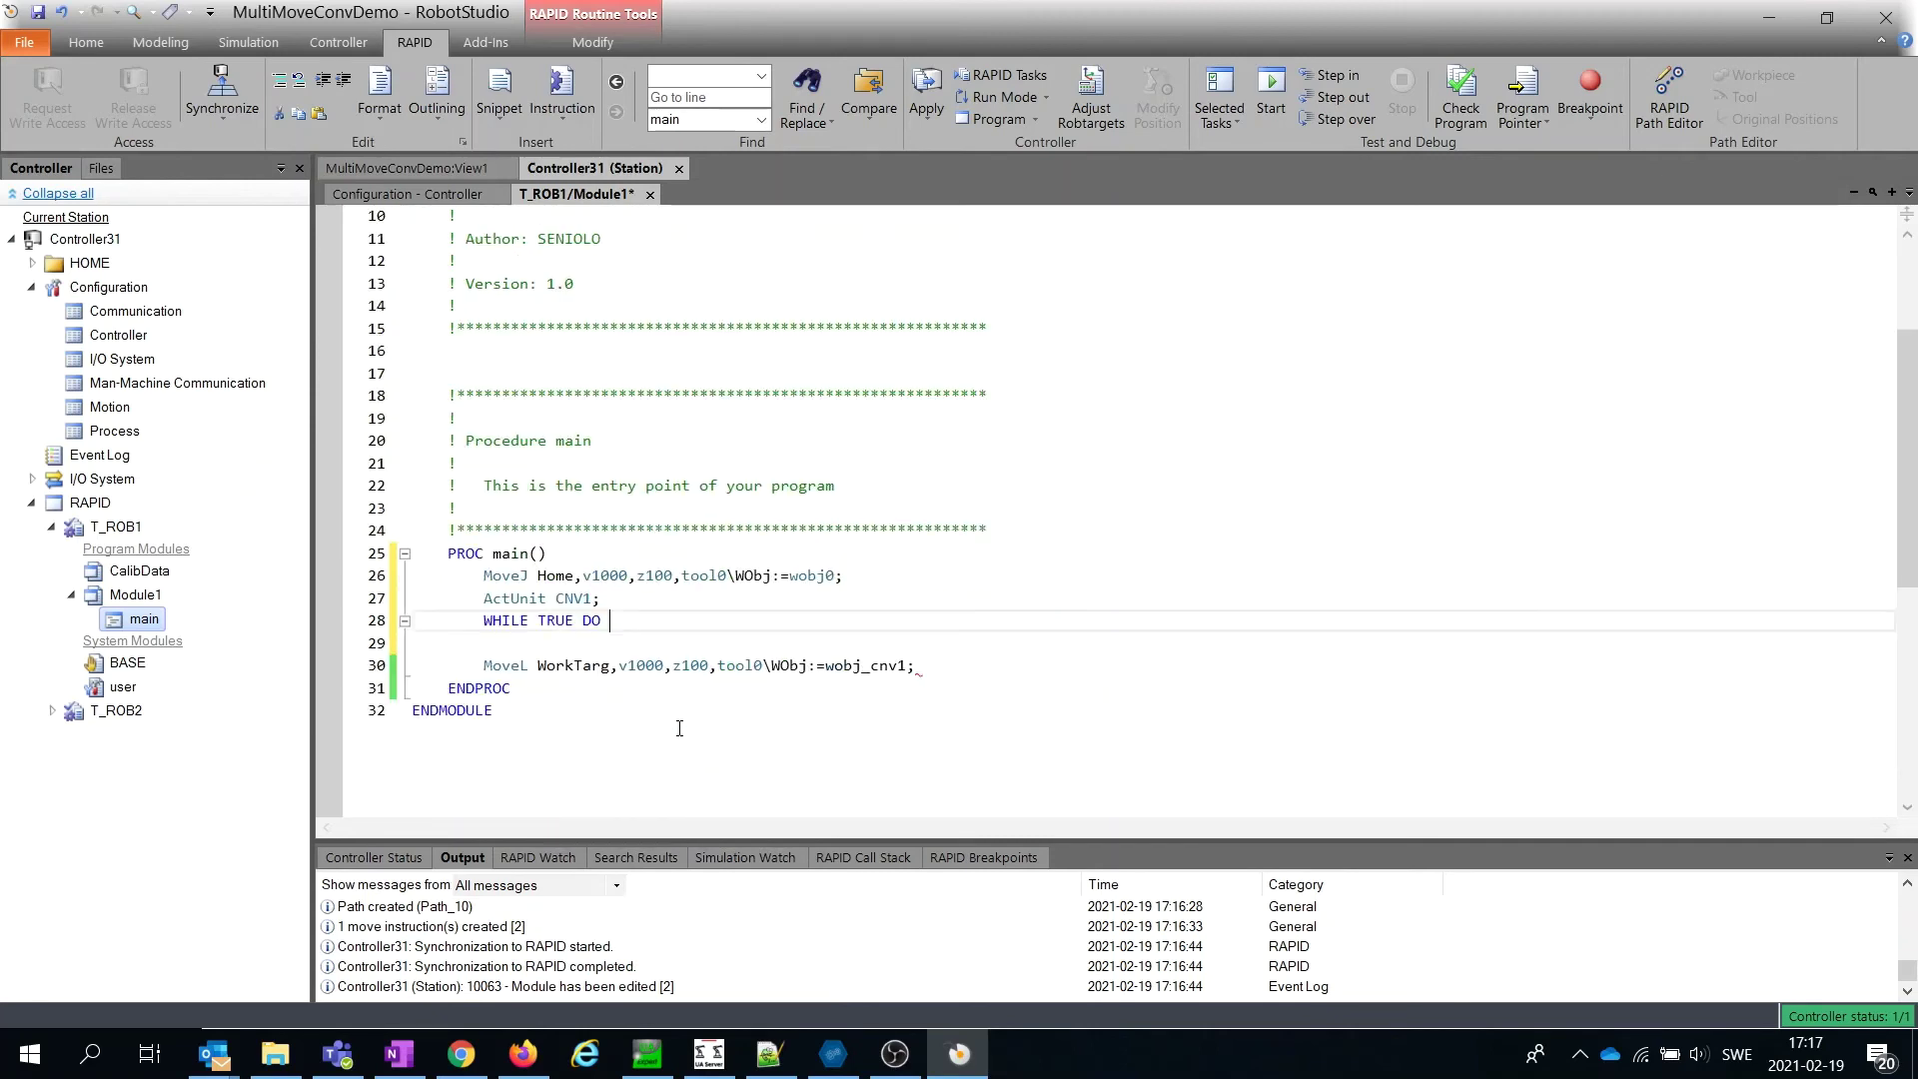
- Close T_ROB1's main loop with ENDWHILE after the MoveL line
left_click(550, 651)
mouse_move(575, 665)
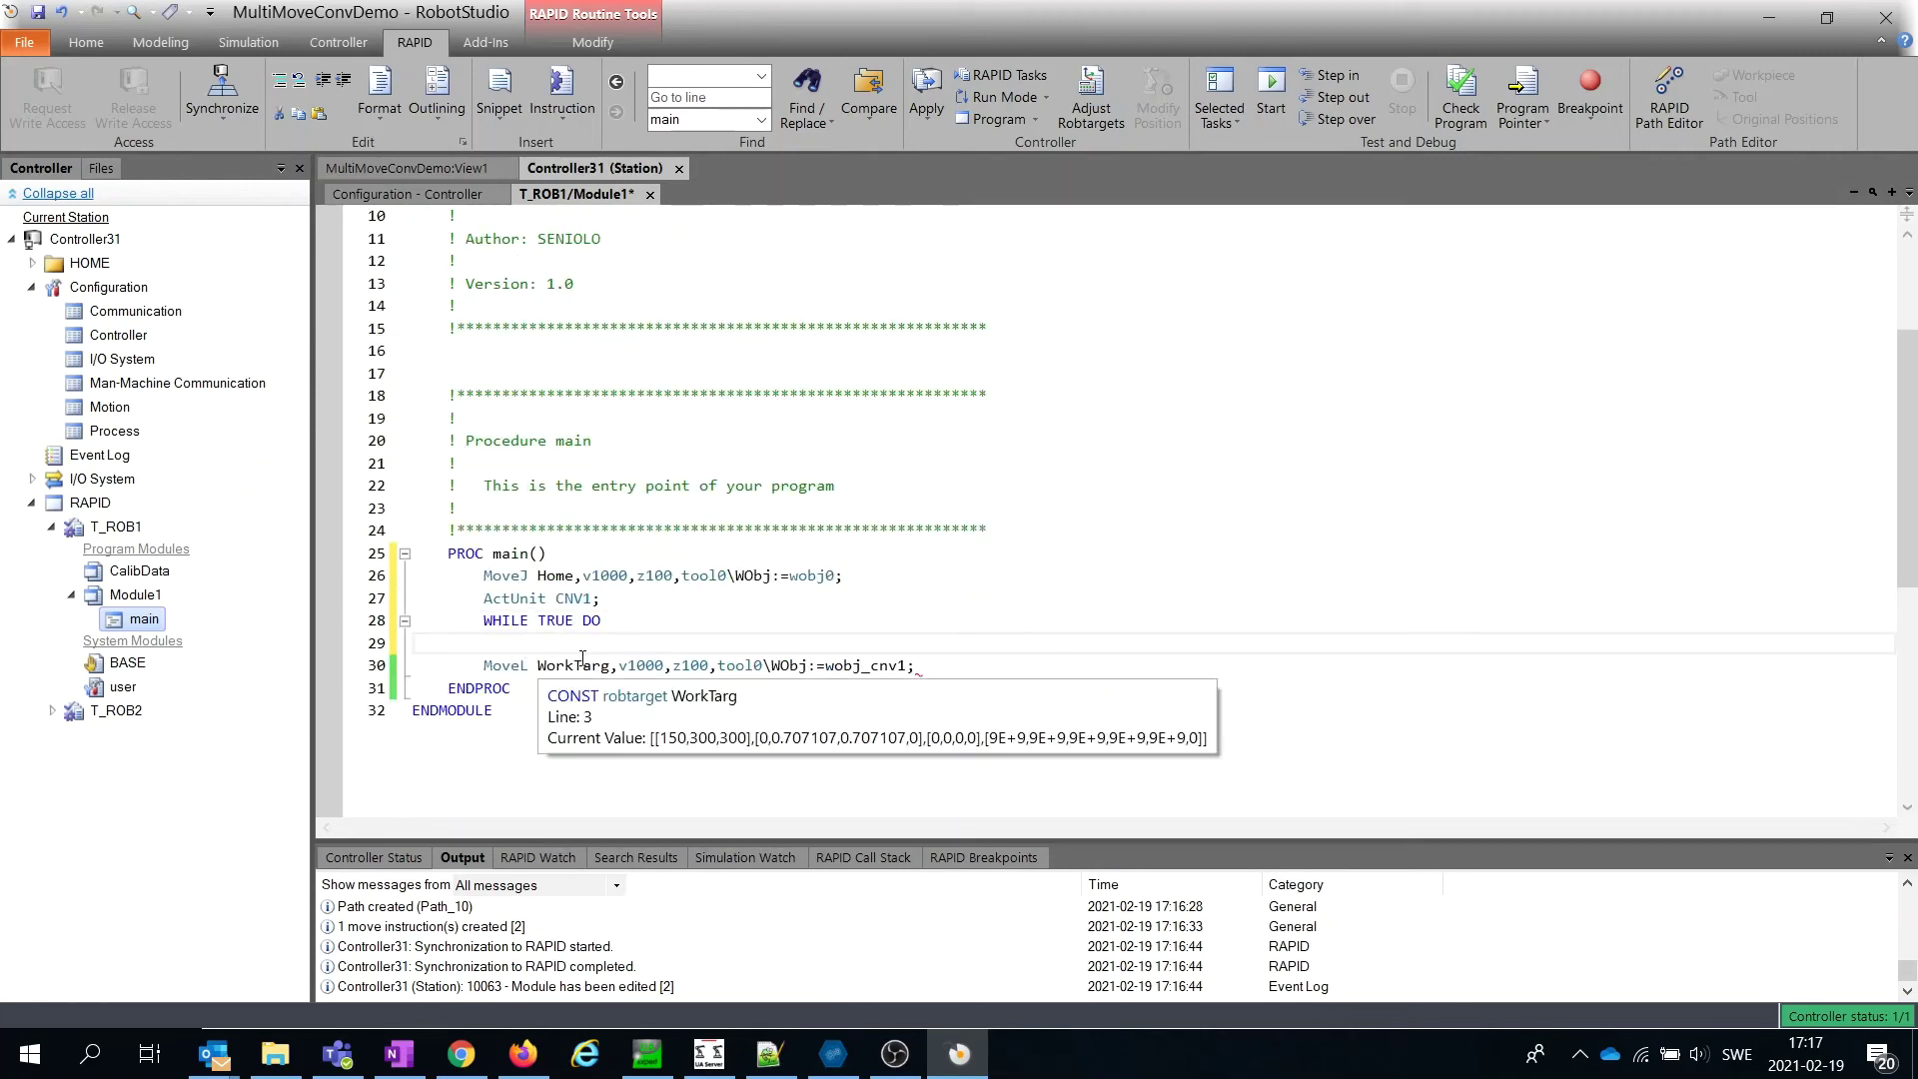
left_click(957, 666)
key("Return")
type("ed")
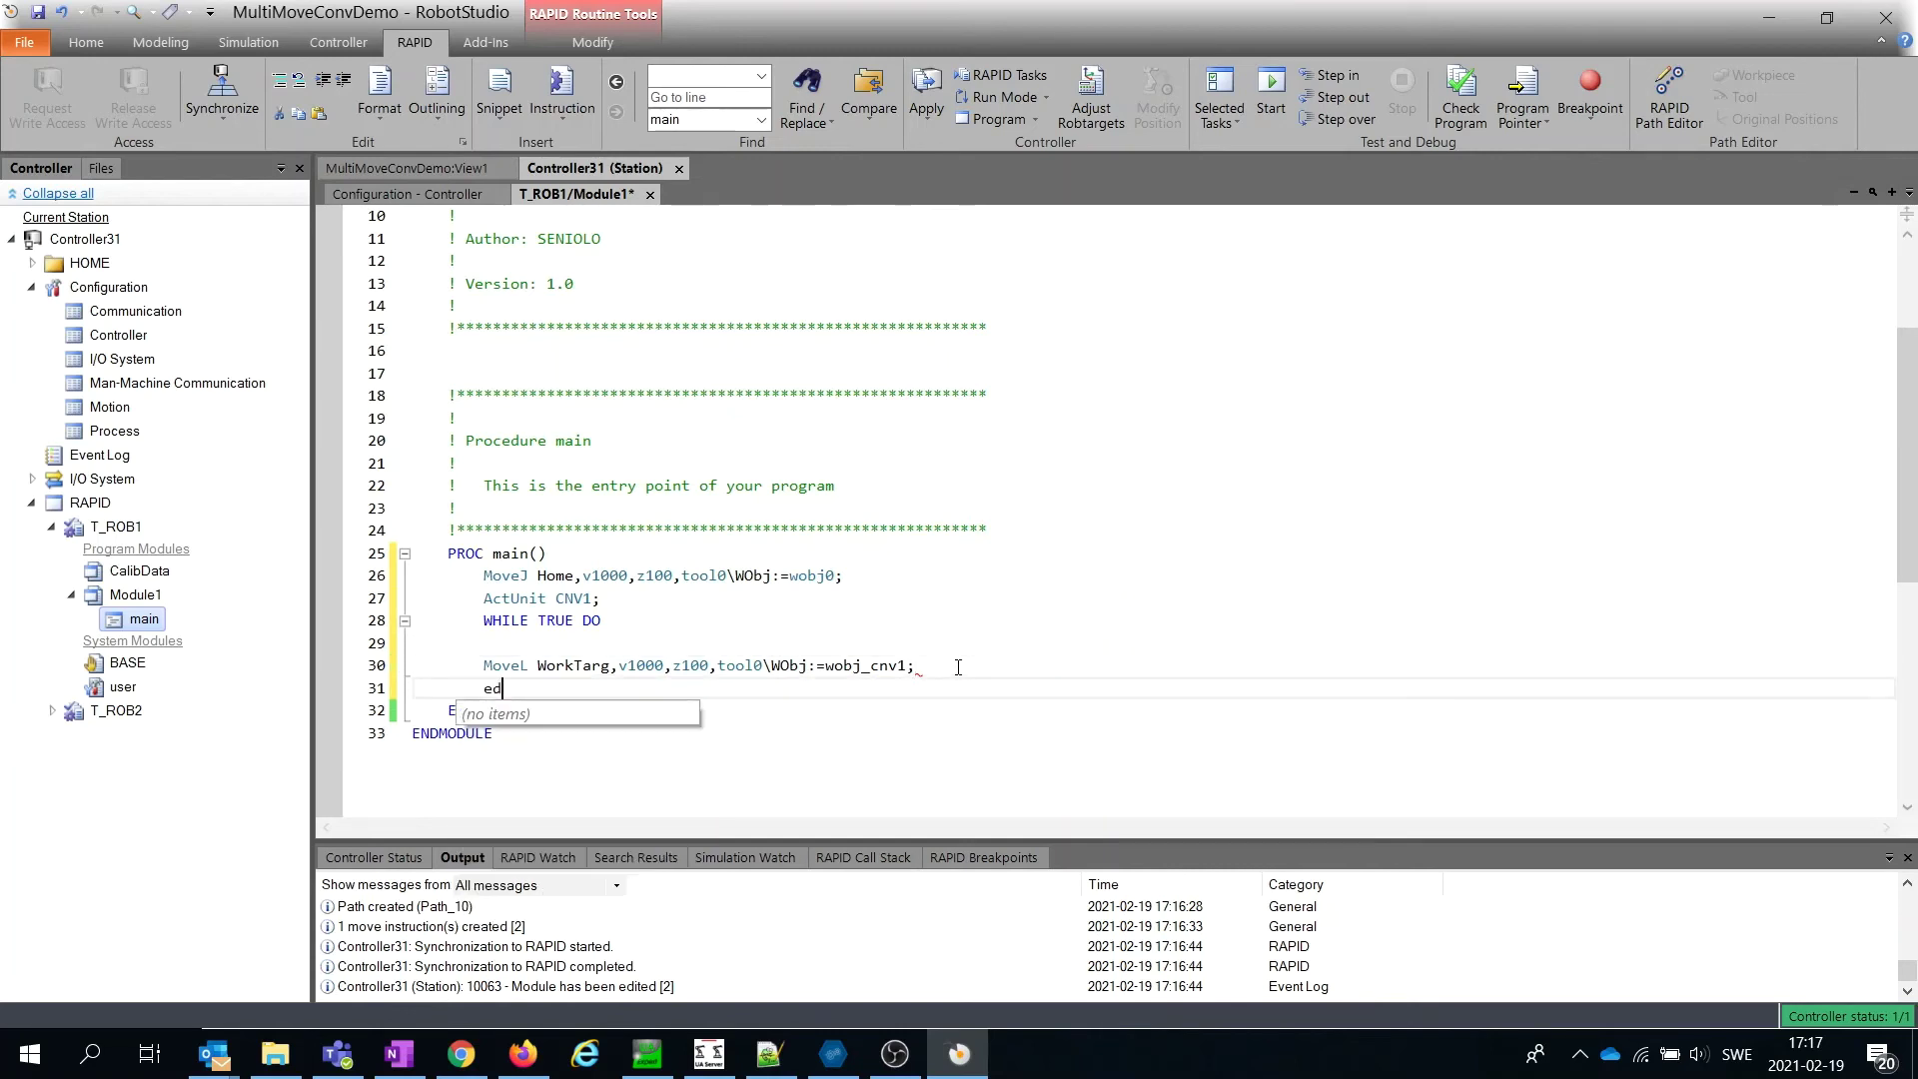
key("BackSpace")
key("BackSpace")
type("nd")
key("Return")
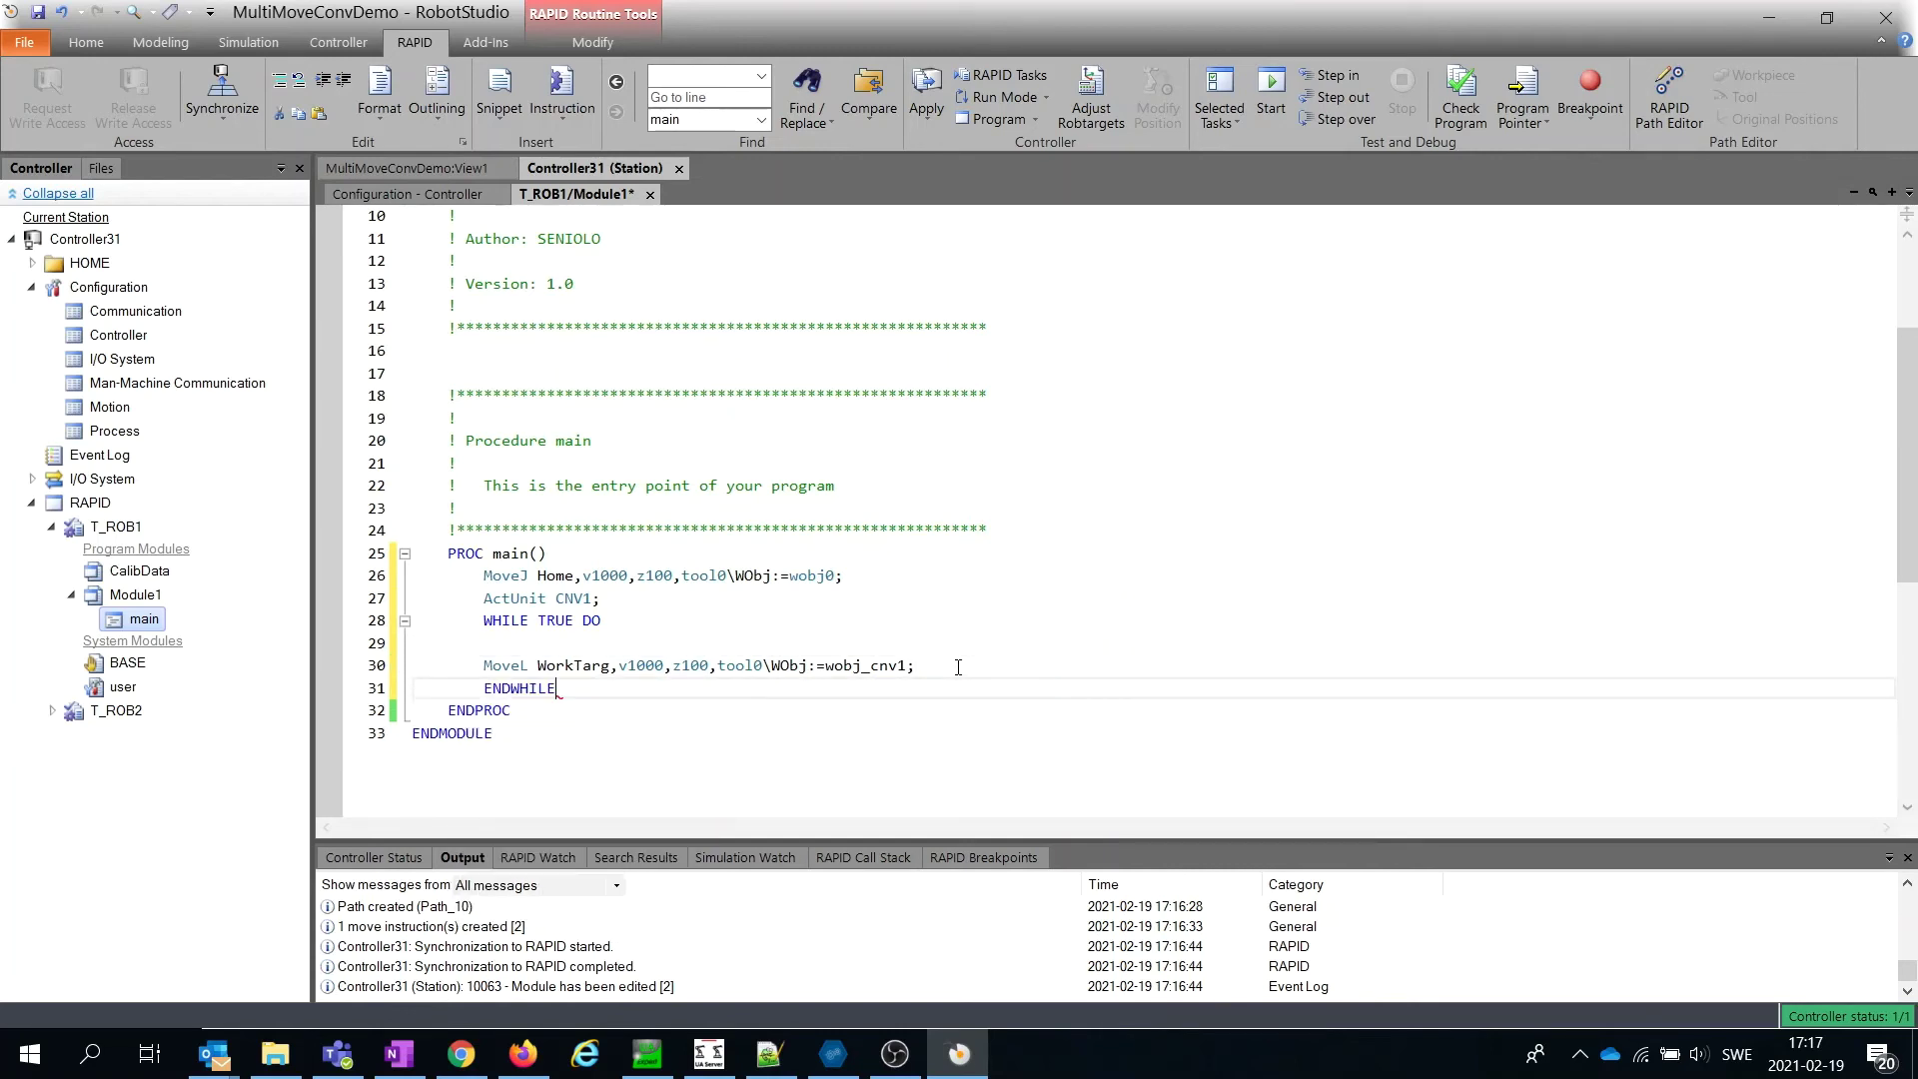
- Indent the MoveL line and add WaitWObj wobj_cnv1 at the loop start
left_click(518, 637)
left_click(485, 665)
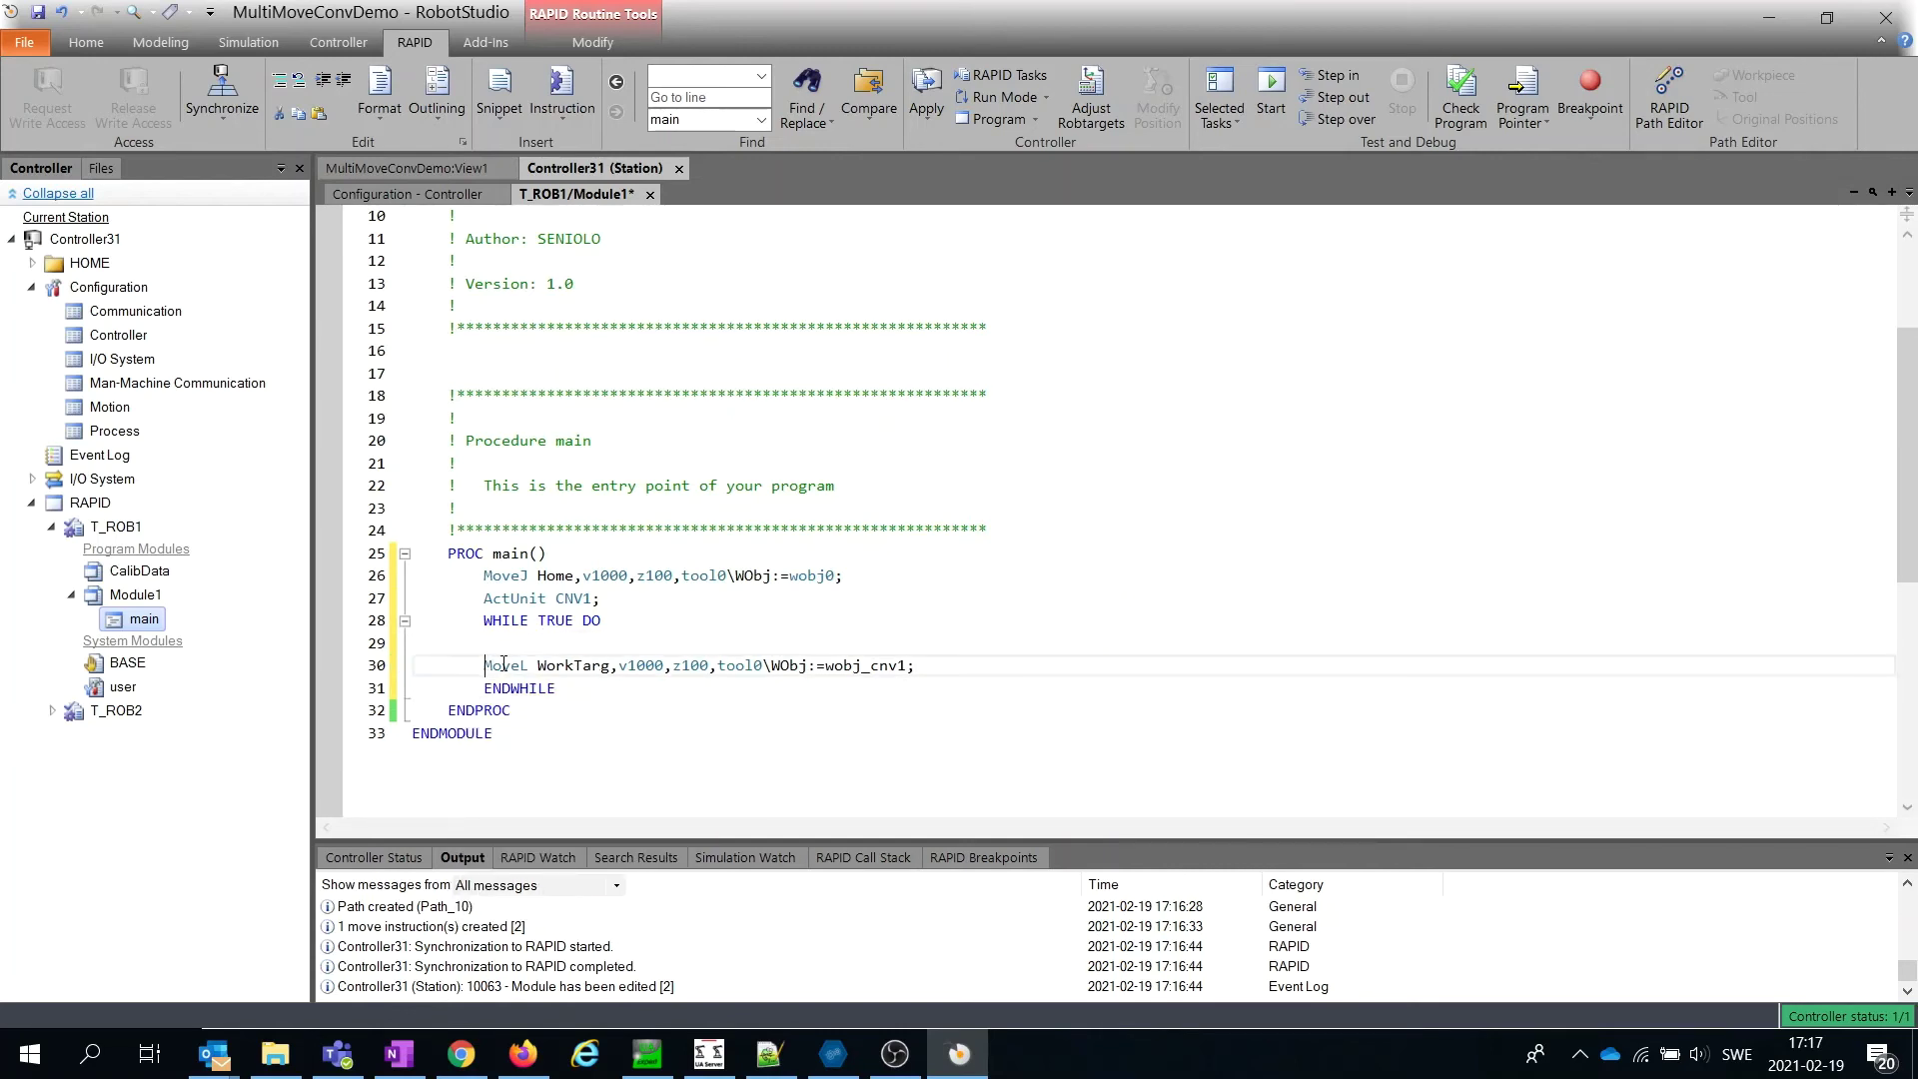
key("Tab")
mouse_move(505, 666)
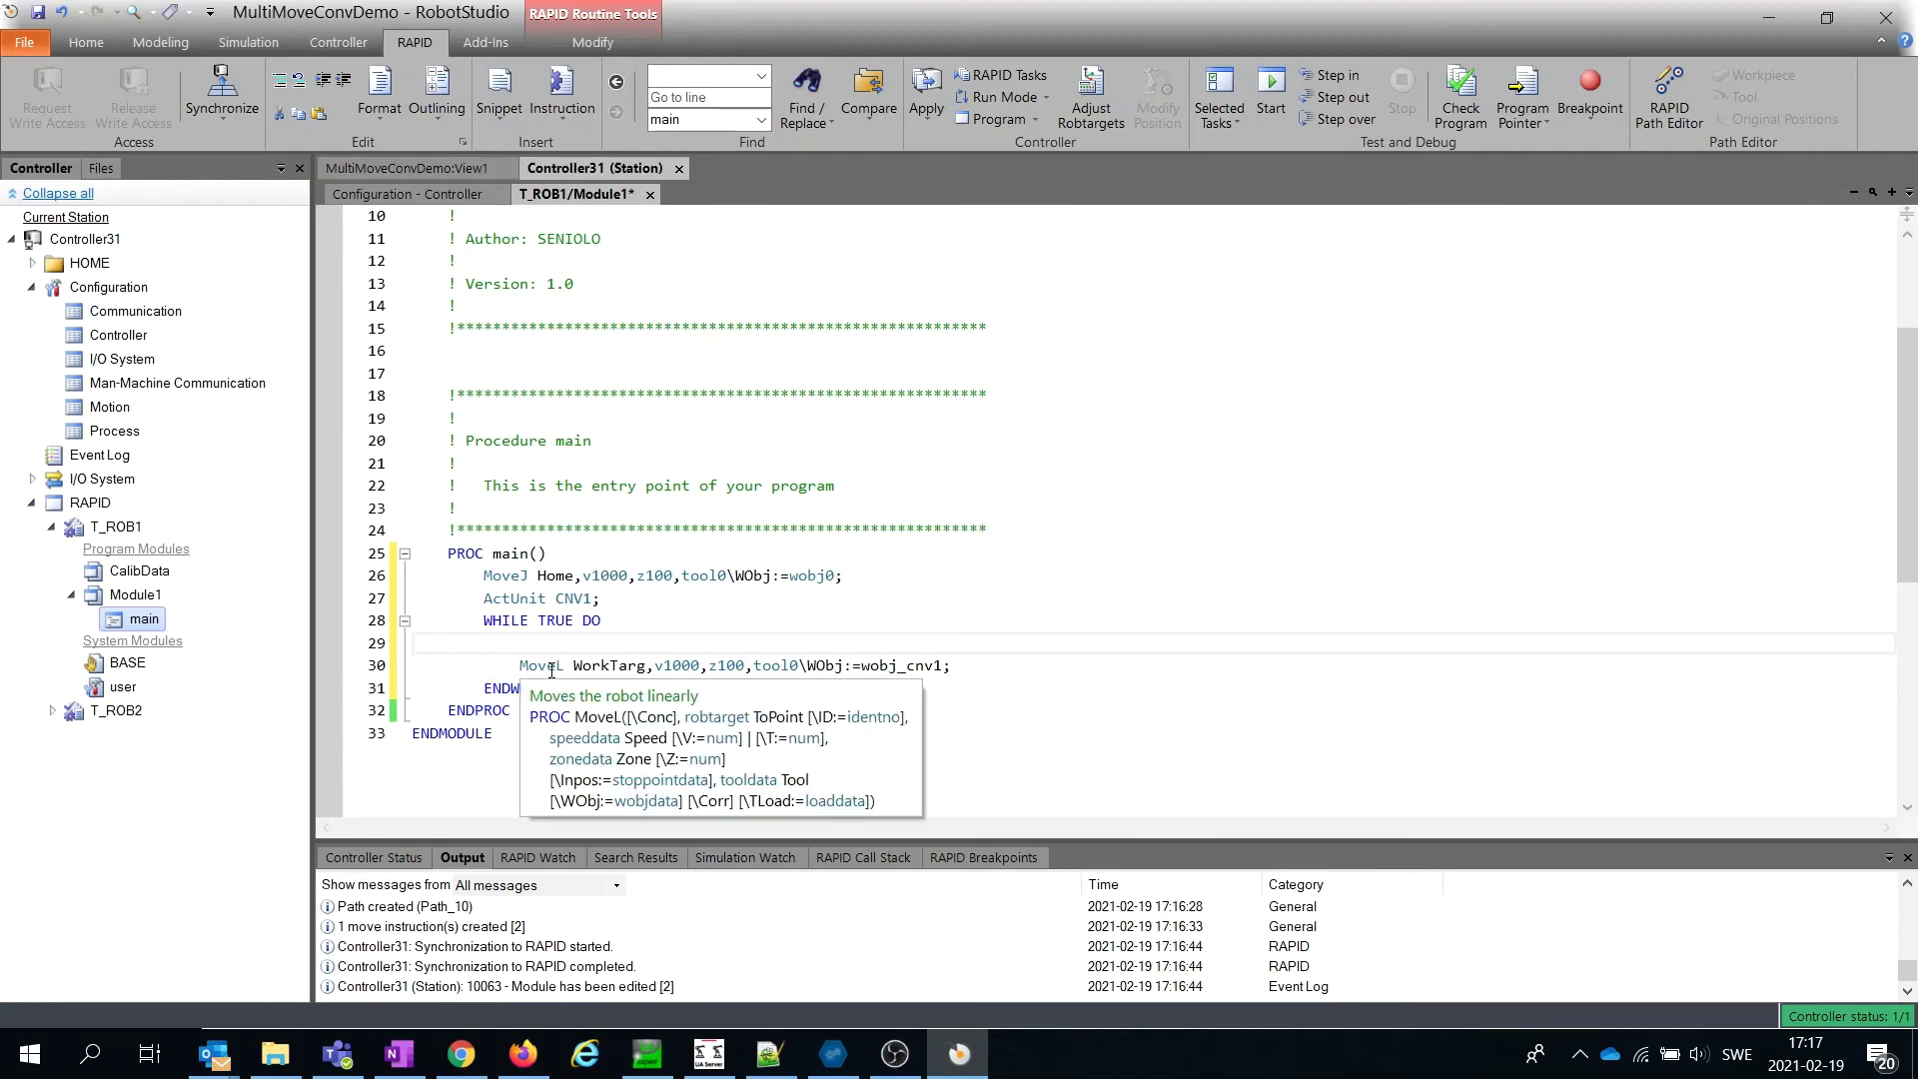
type("wao")
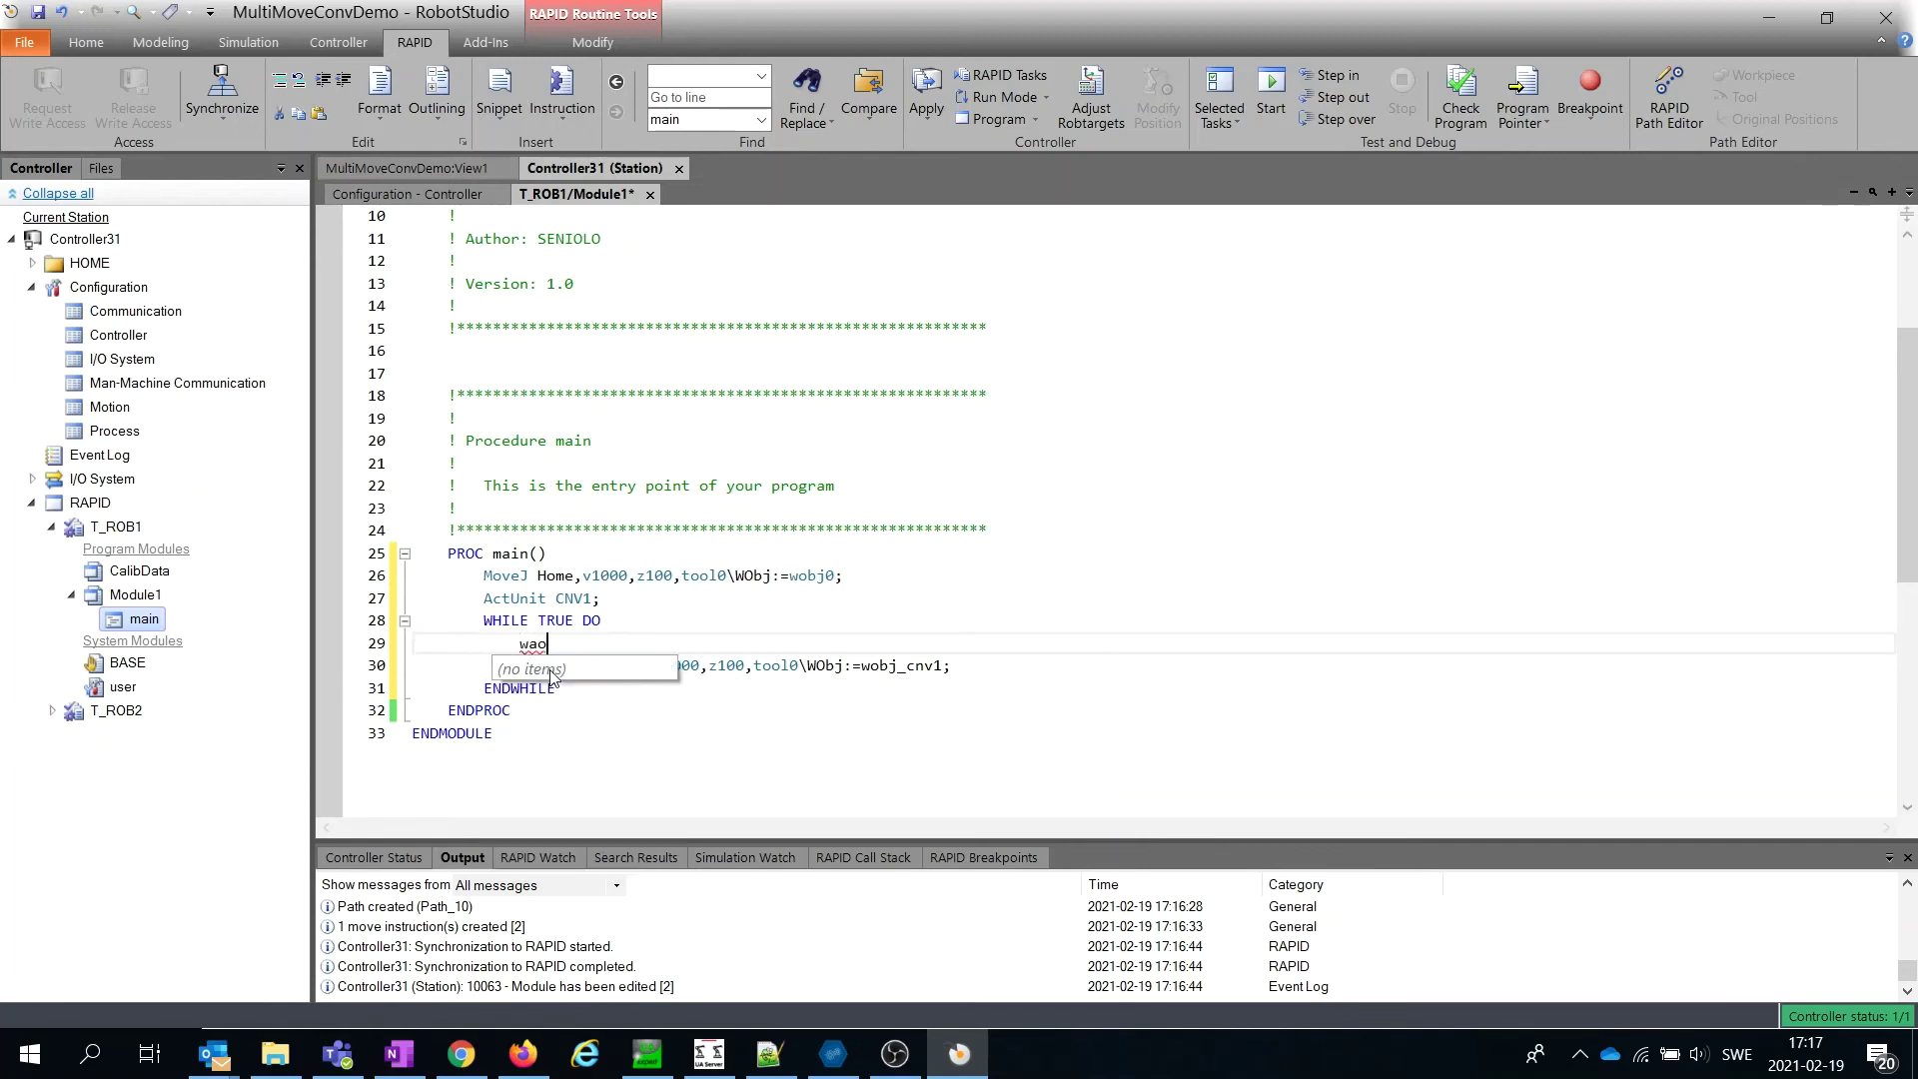
key("BackSpace")
type("it")
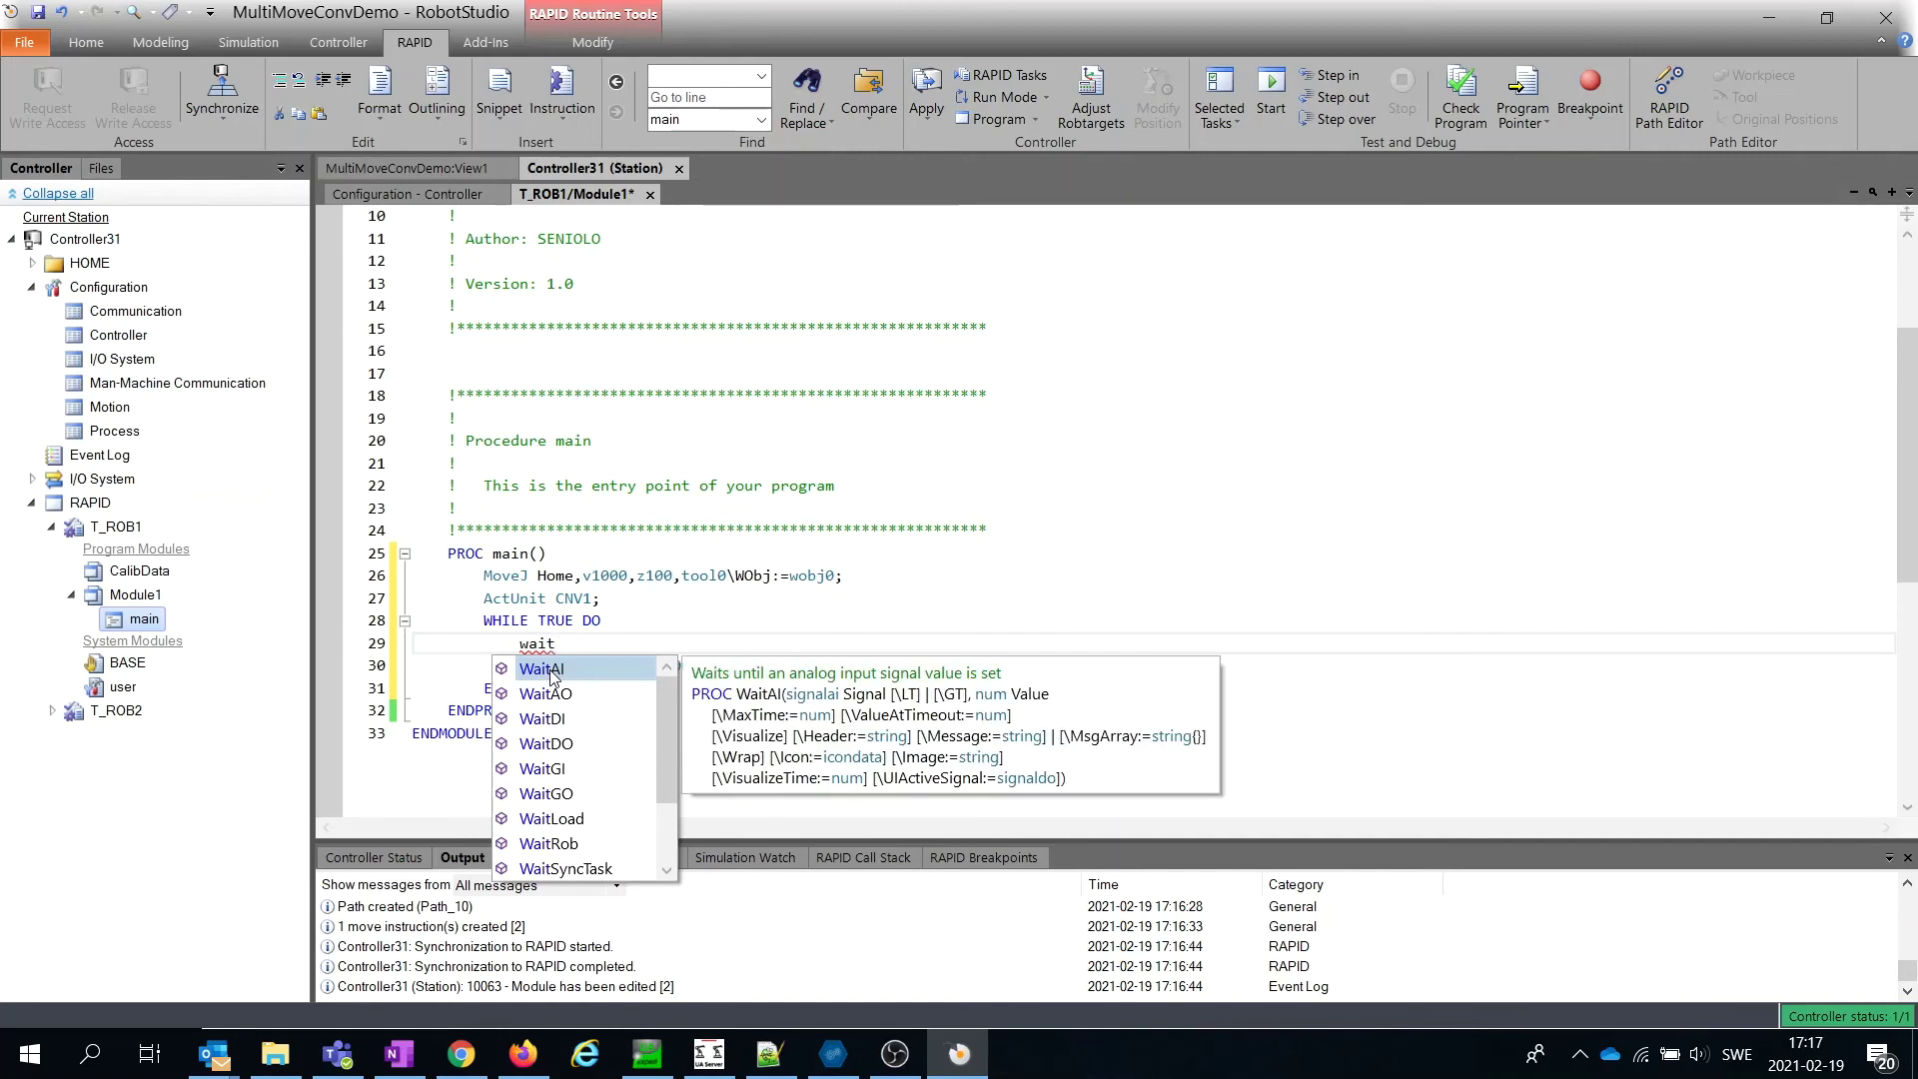
type("Wo ")
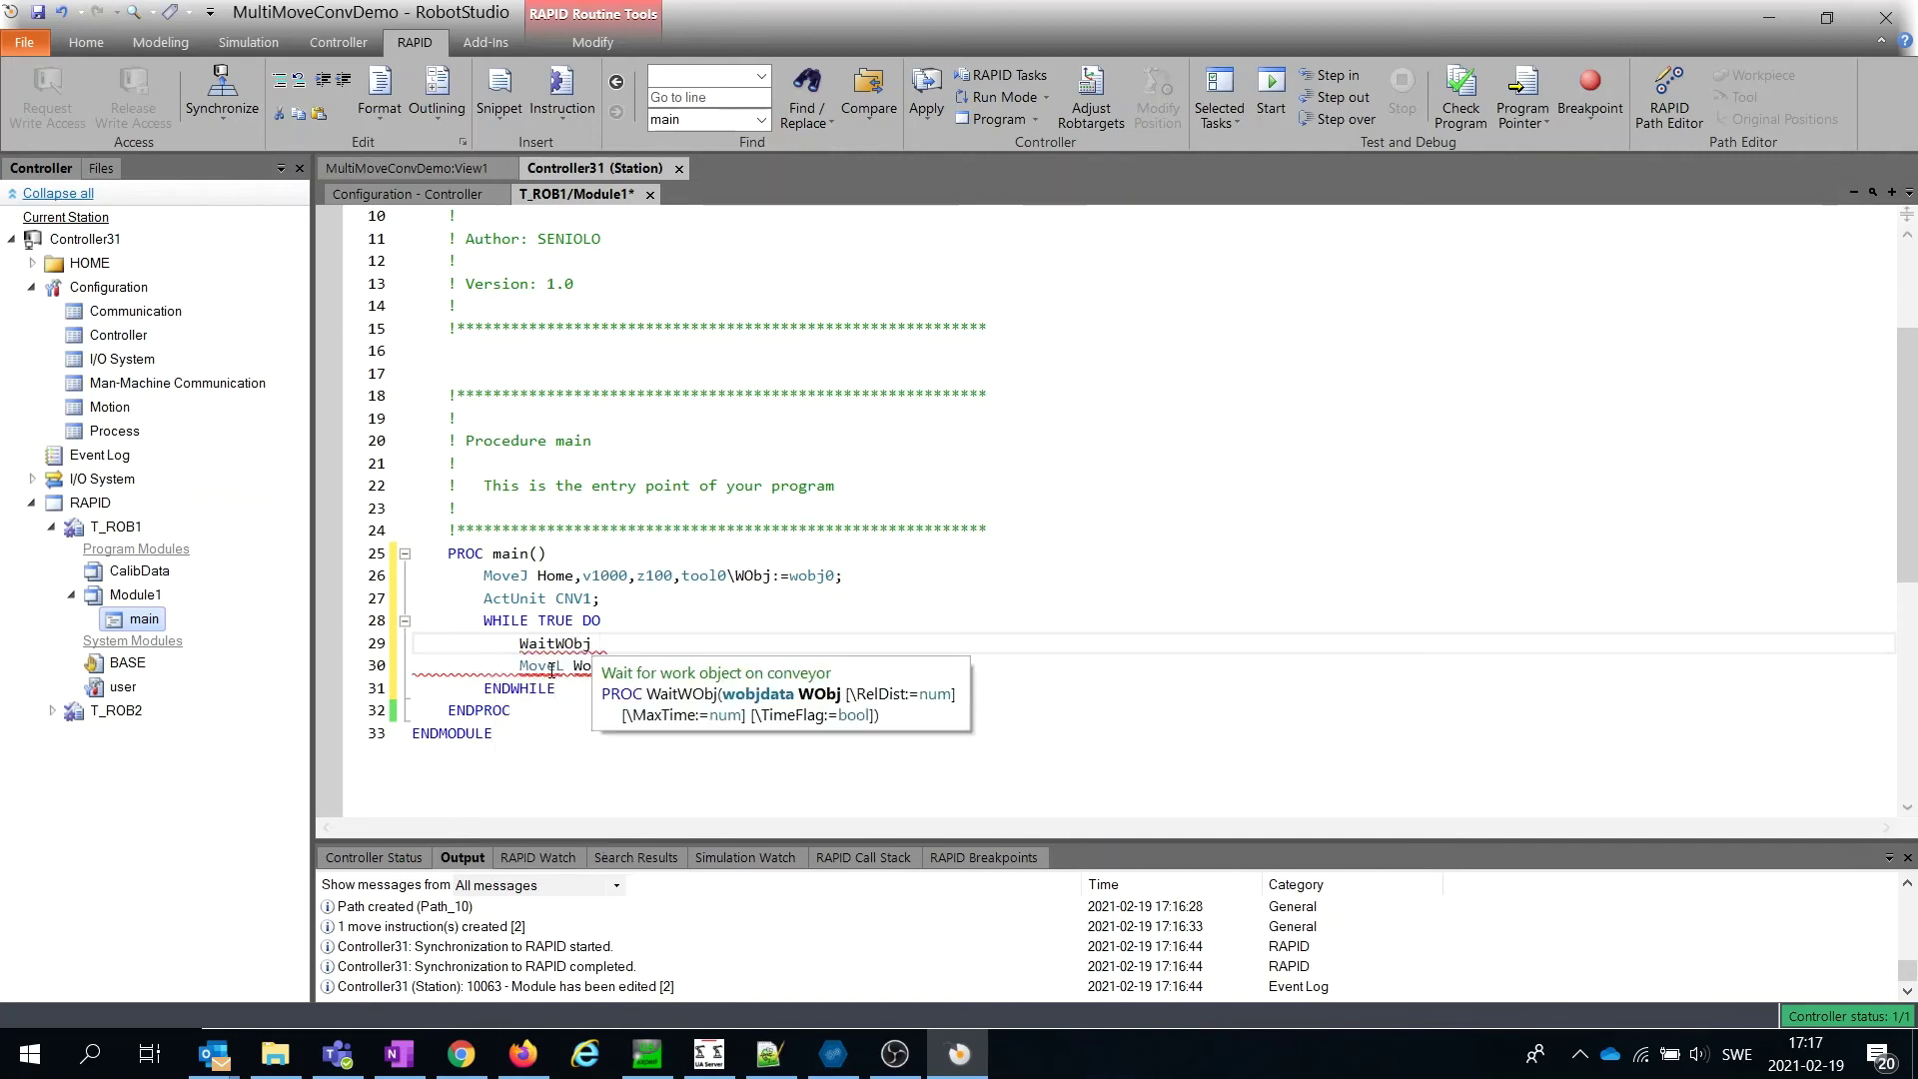
type("obj")
key("Down")
key("Return")
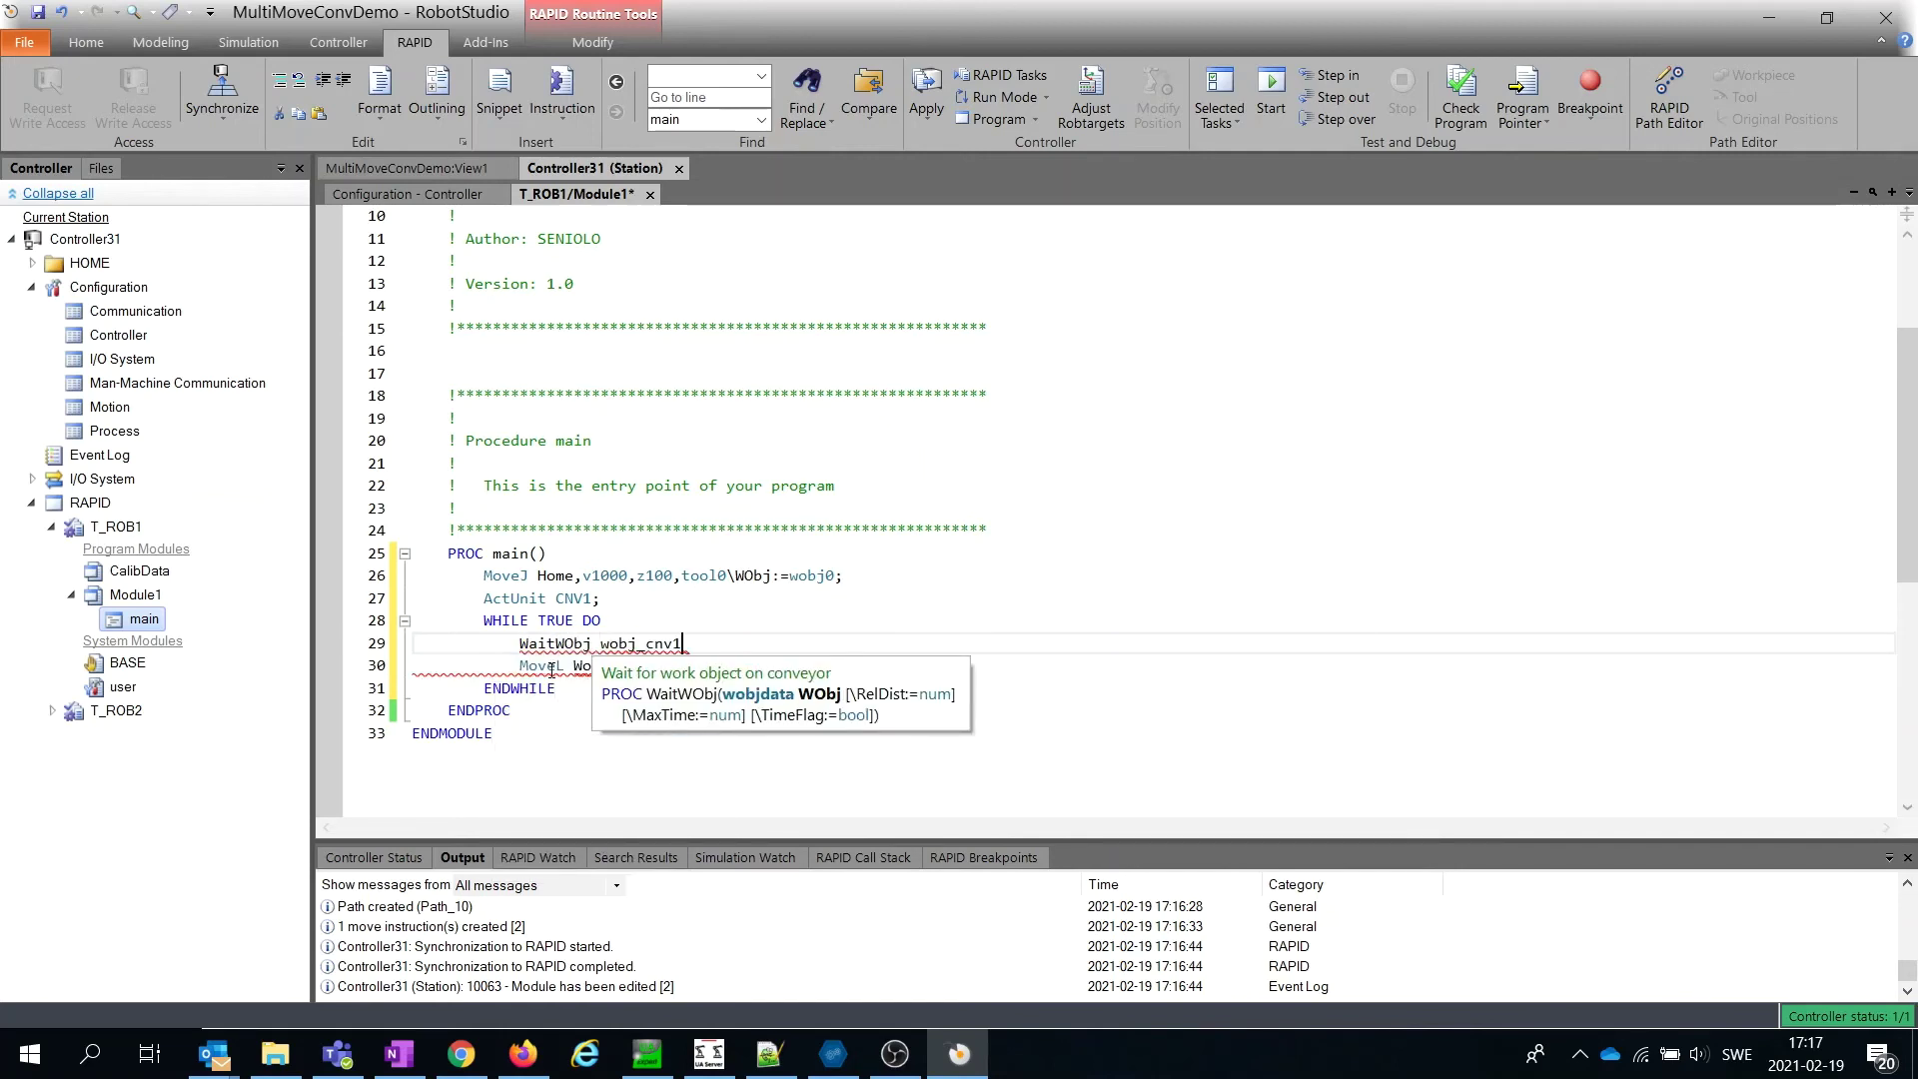
type(";")
key("Return")
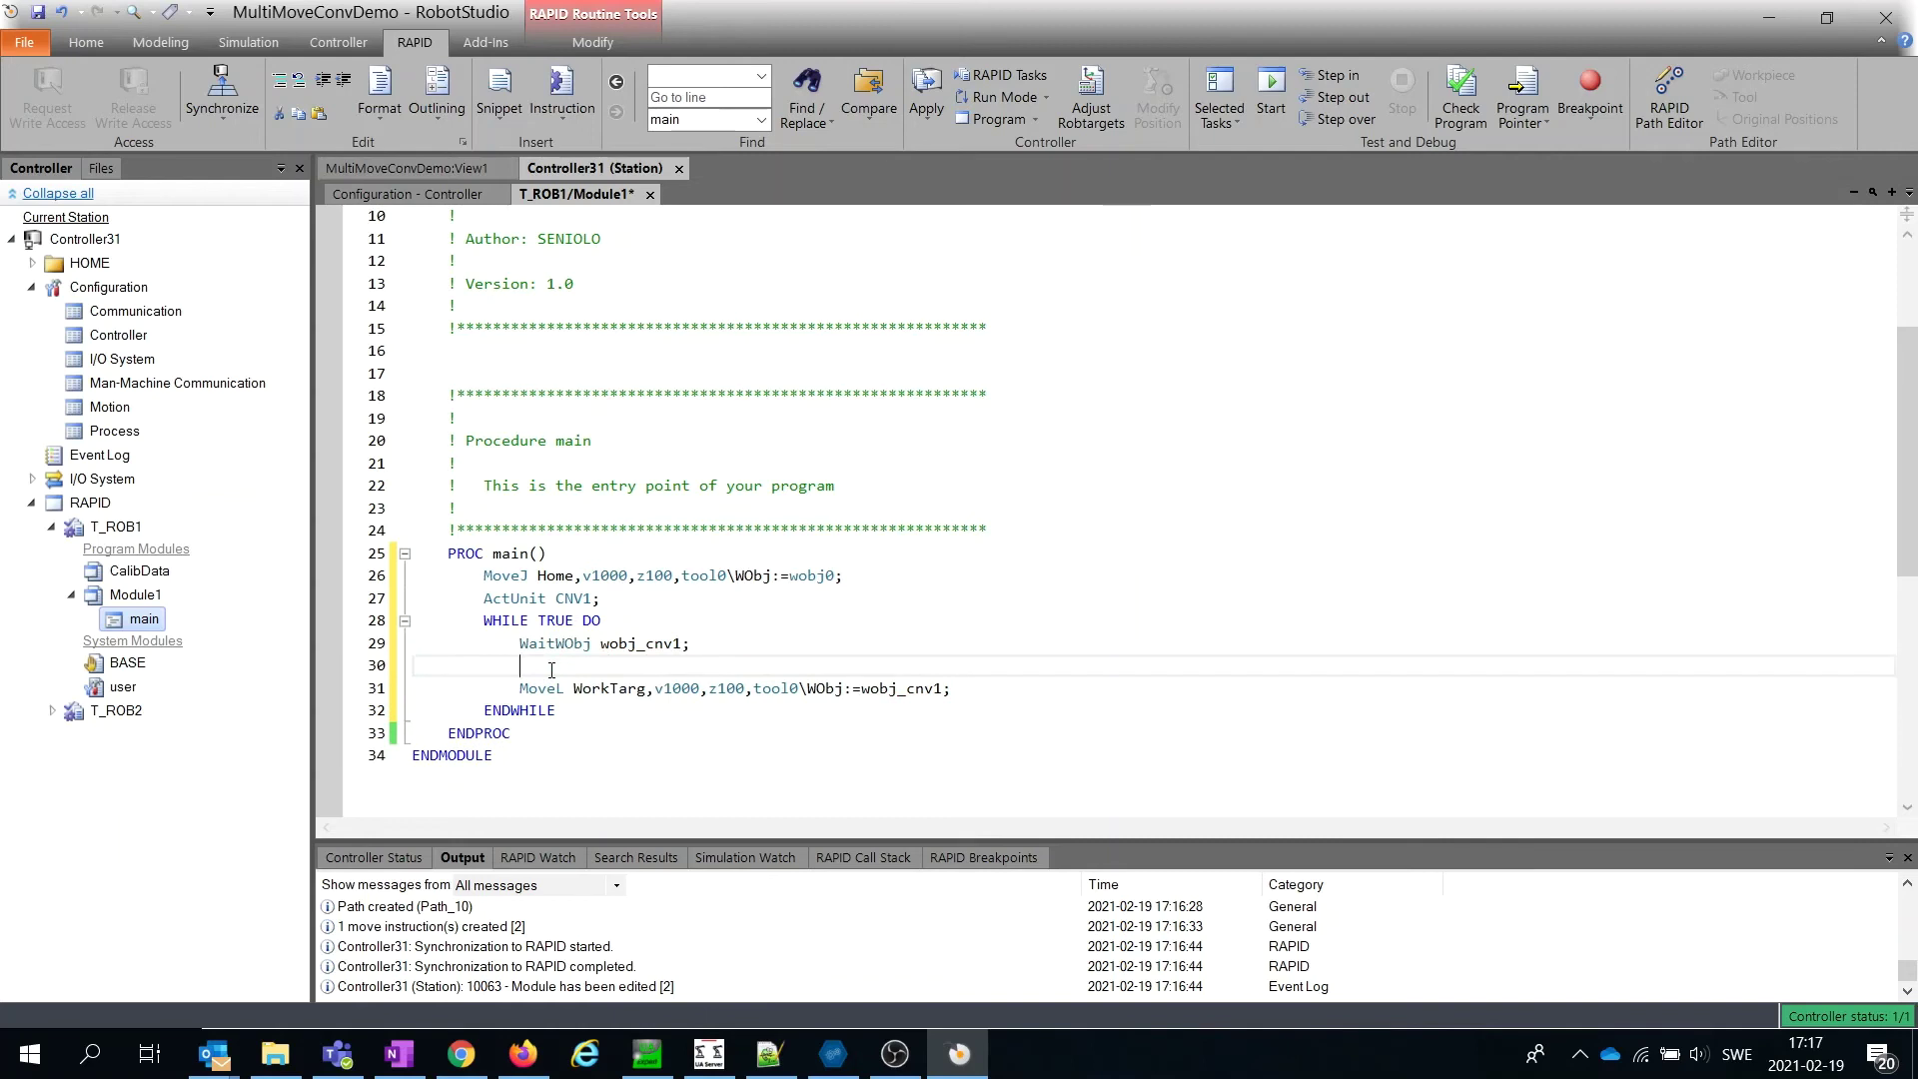
- Change the MoveL zone from z100 to fine and remove the blank line above it
key("Down")
key("ctrl+Right")
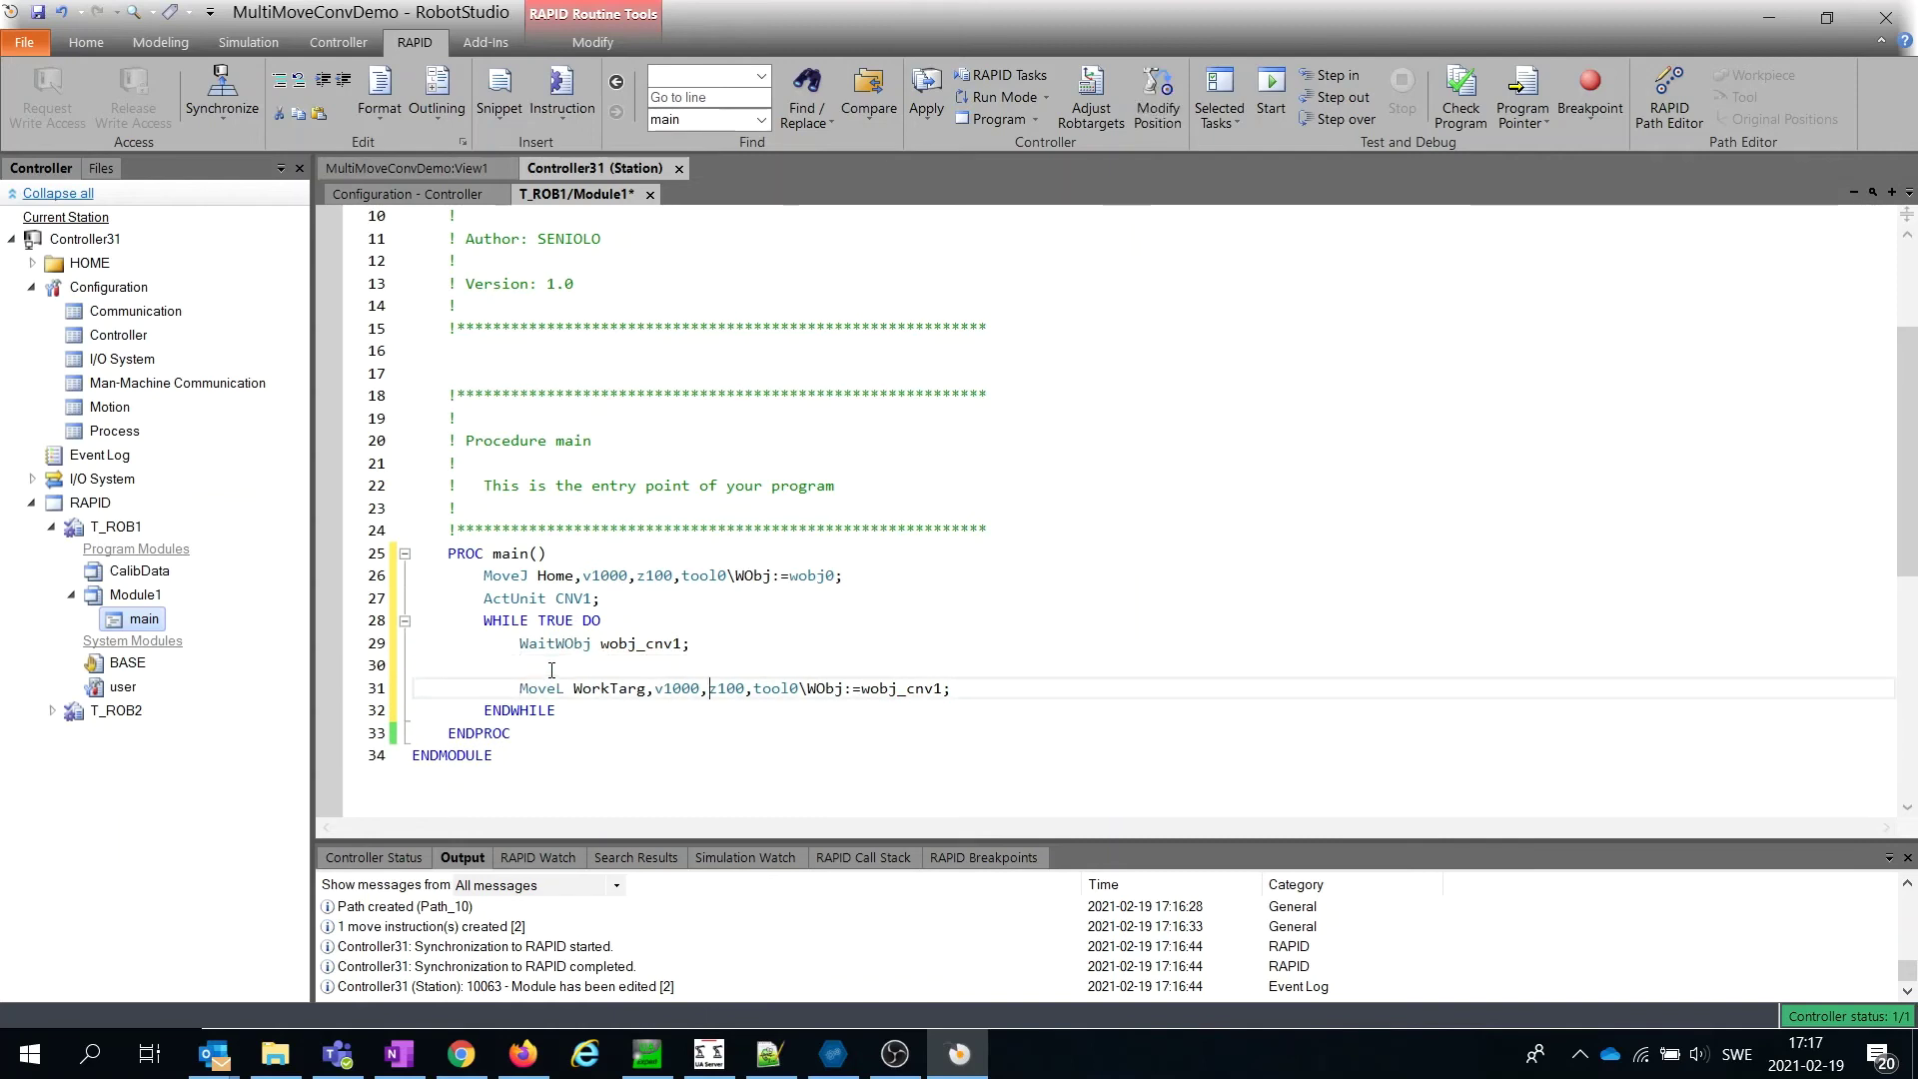
key("End")
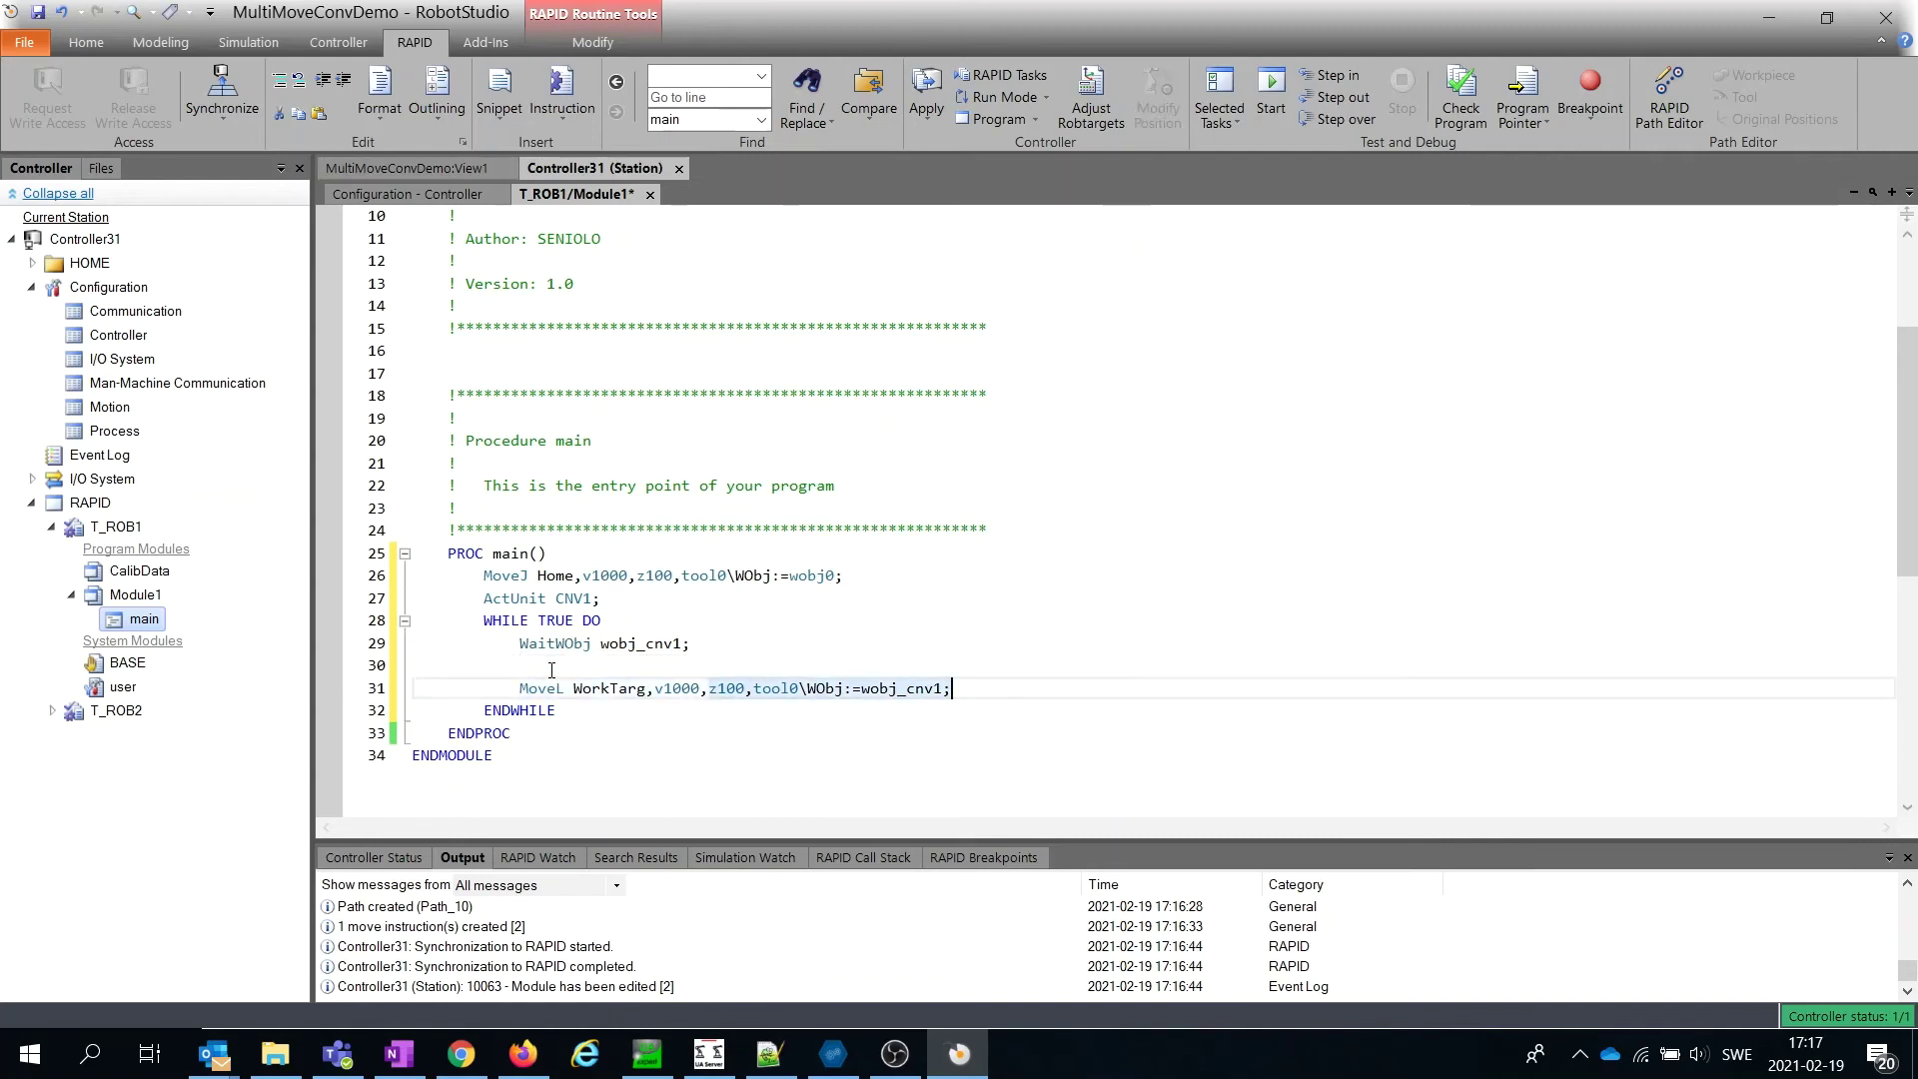
key("Left")
key("Left")
key("Left")
key("Left")
key("Left")
key("Left")
key("Left")
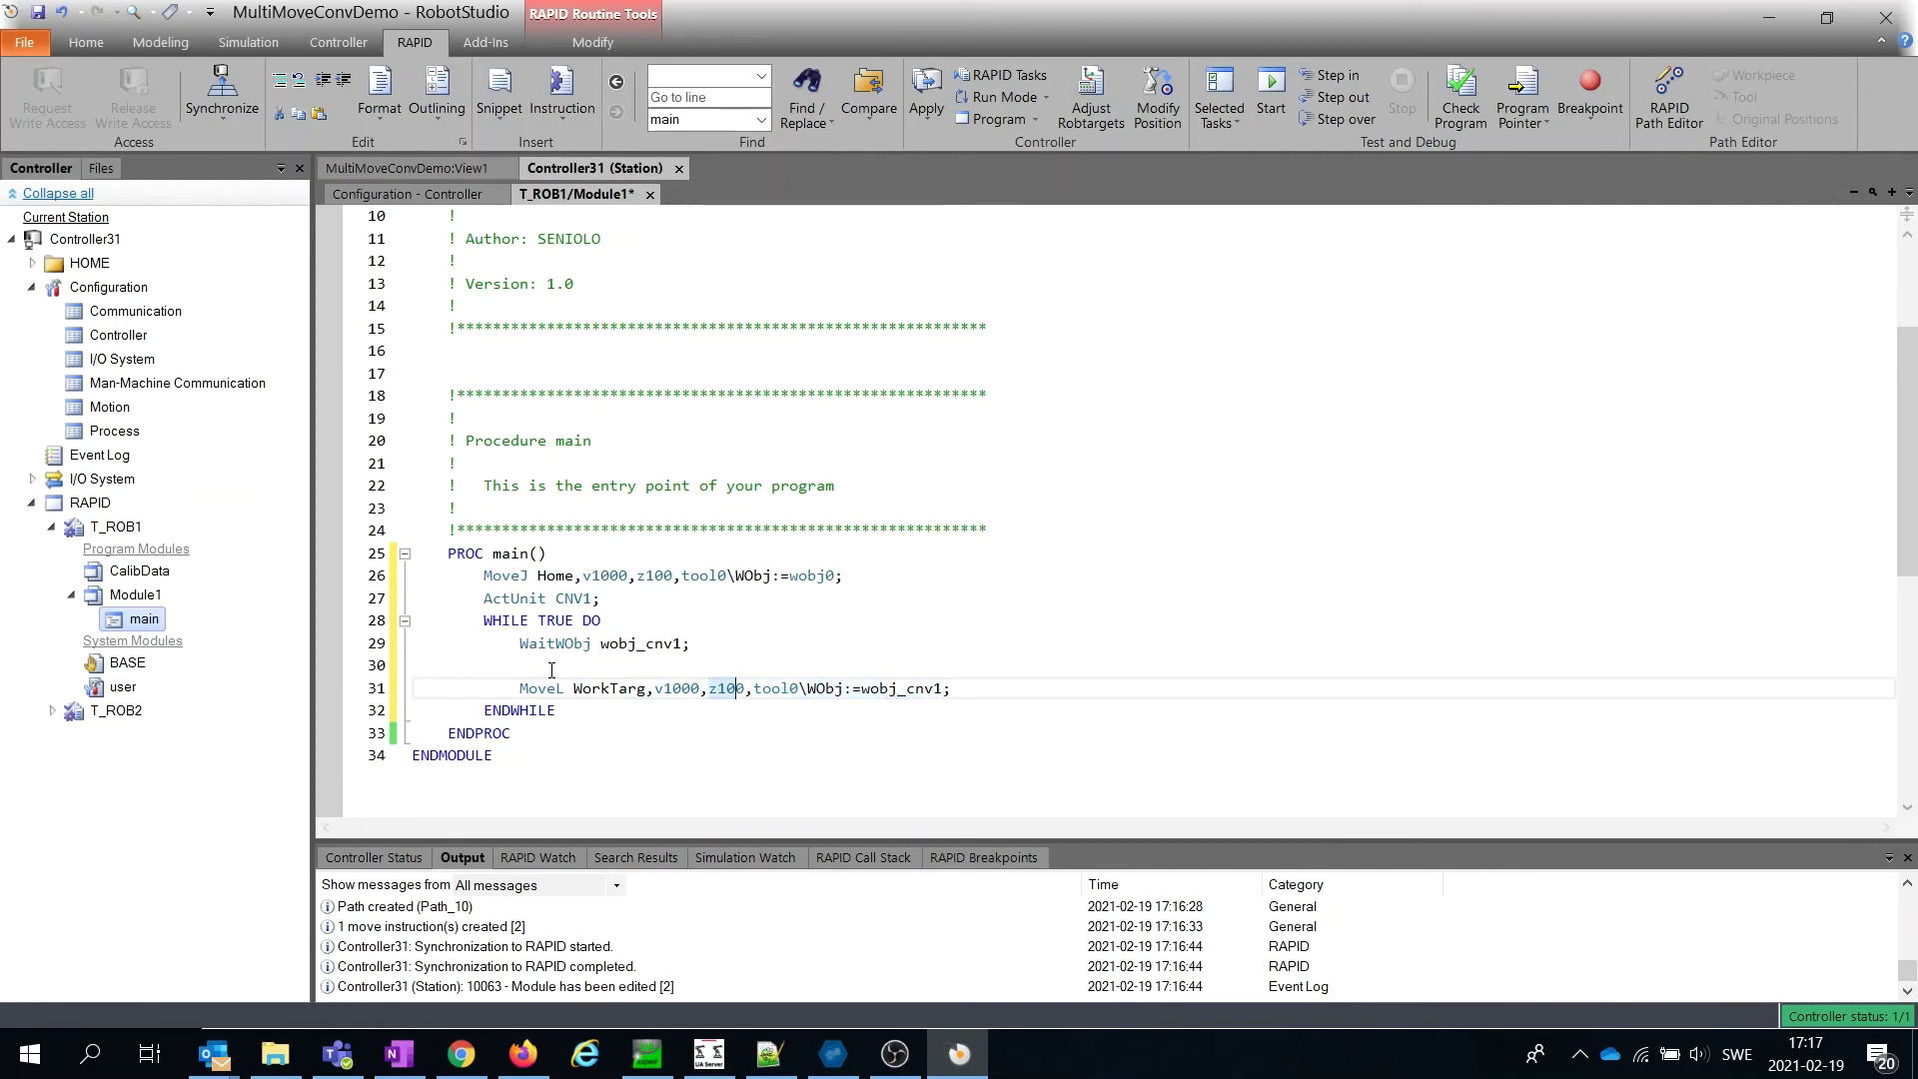
type("fine")
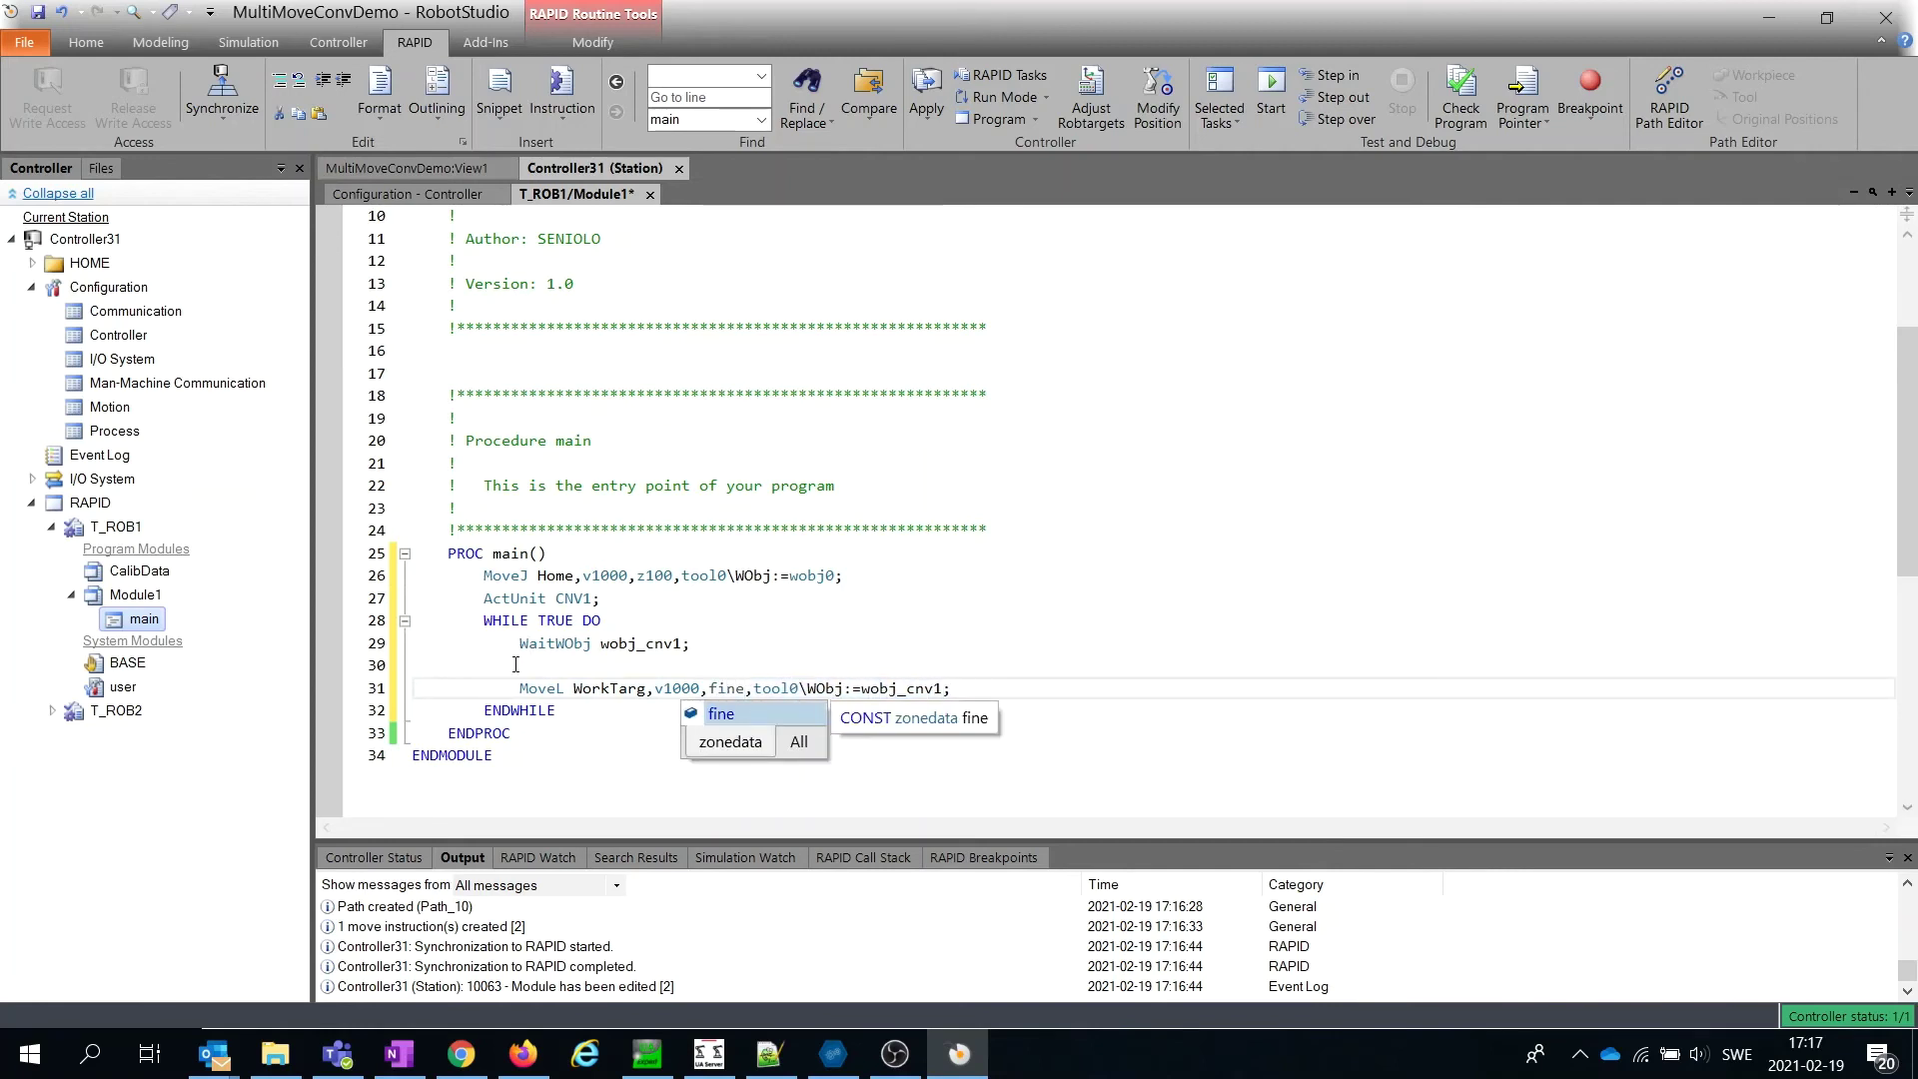
left_click(513, 664)
left_click(383, 663)
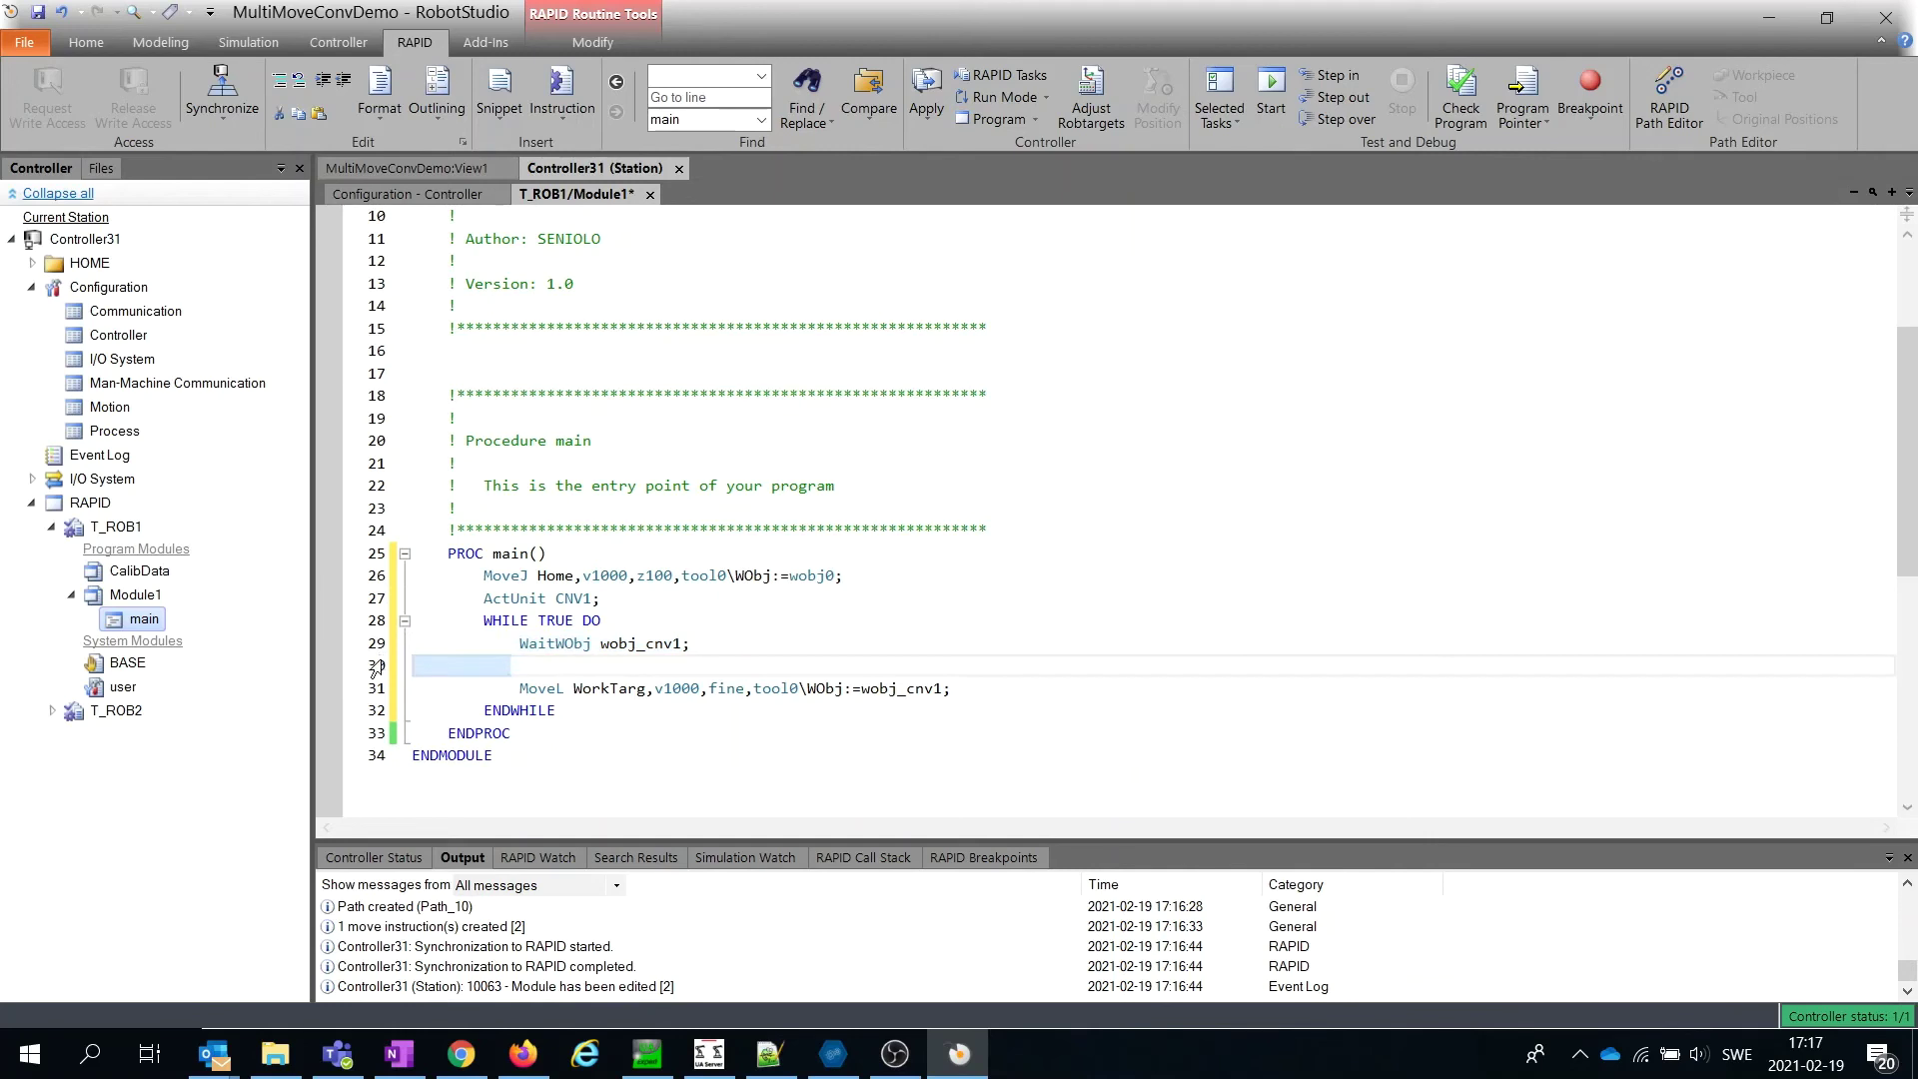
key("BackSpace")
key("BackSpace")
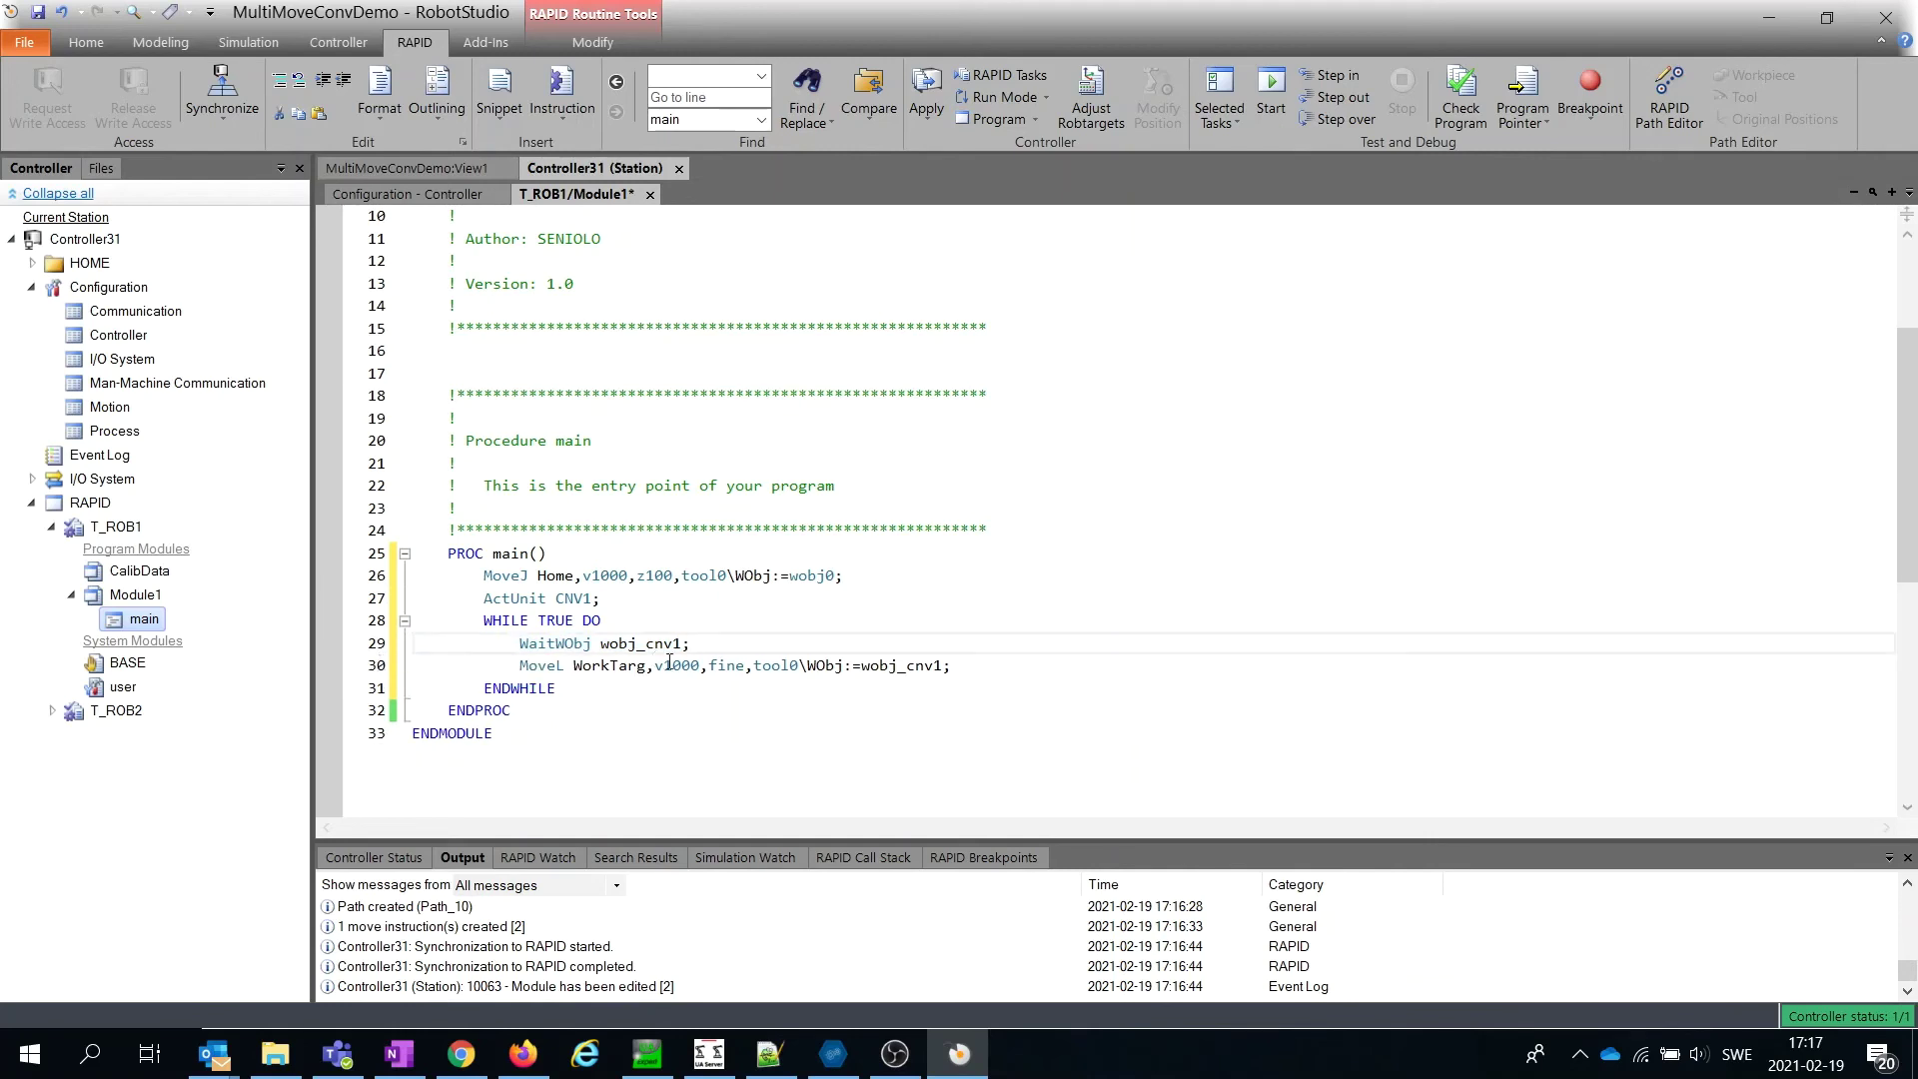
- Copy the MoveJ Home instruction from line 26 into the loop after MoveL
left_click(985, 661)
key("Return")
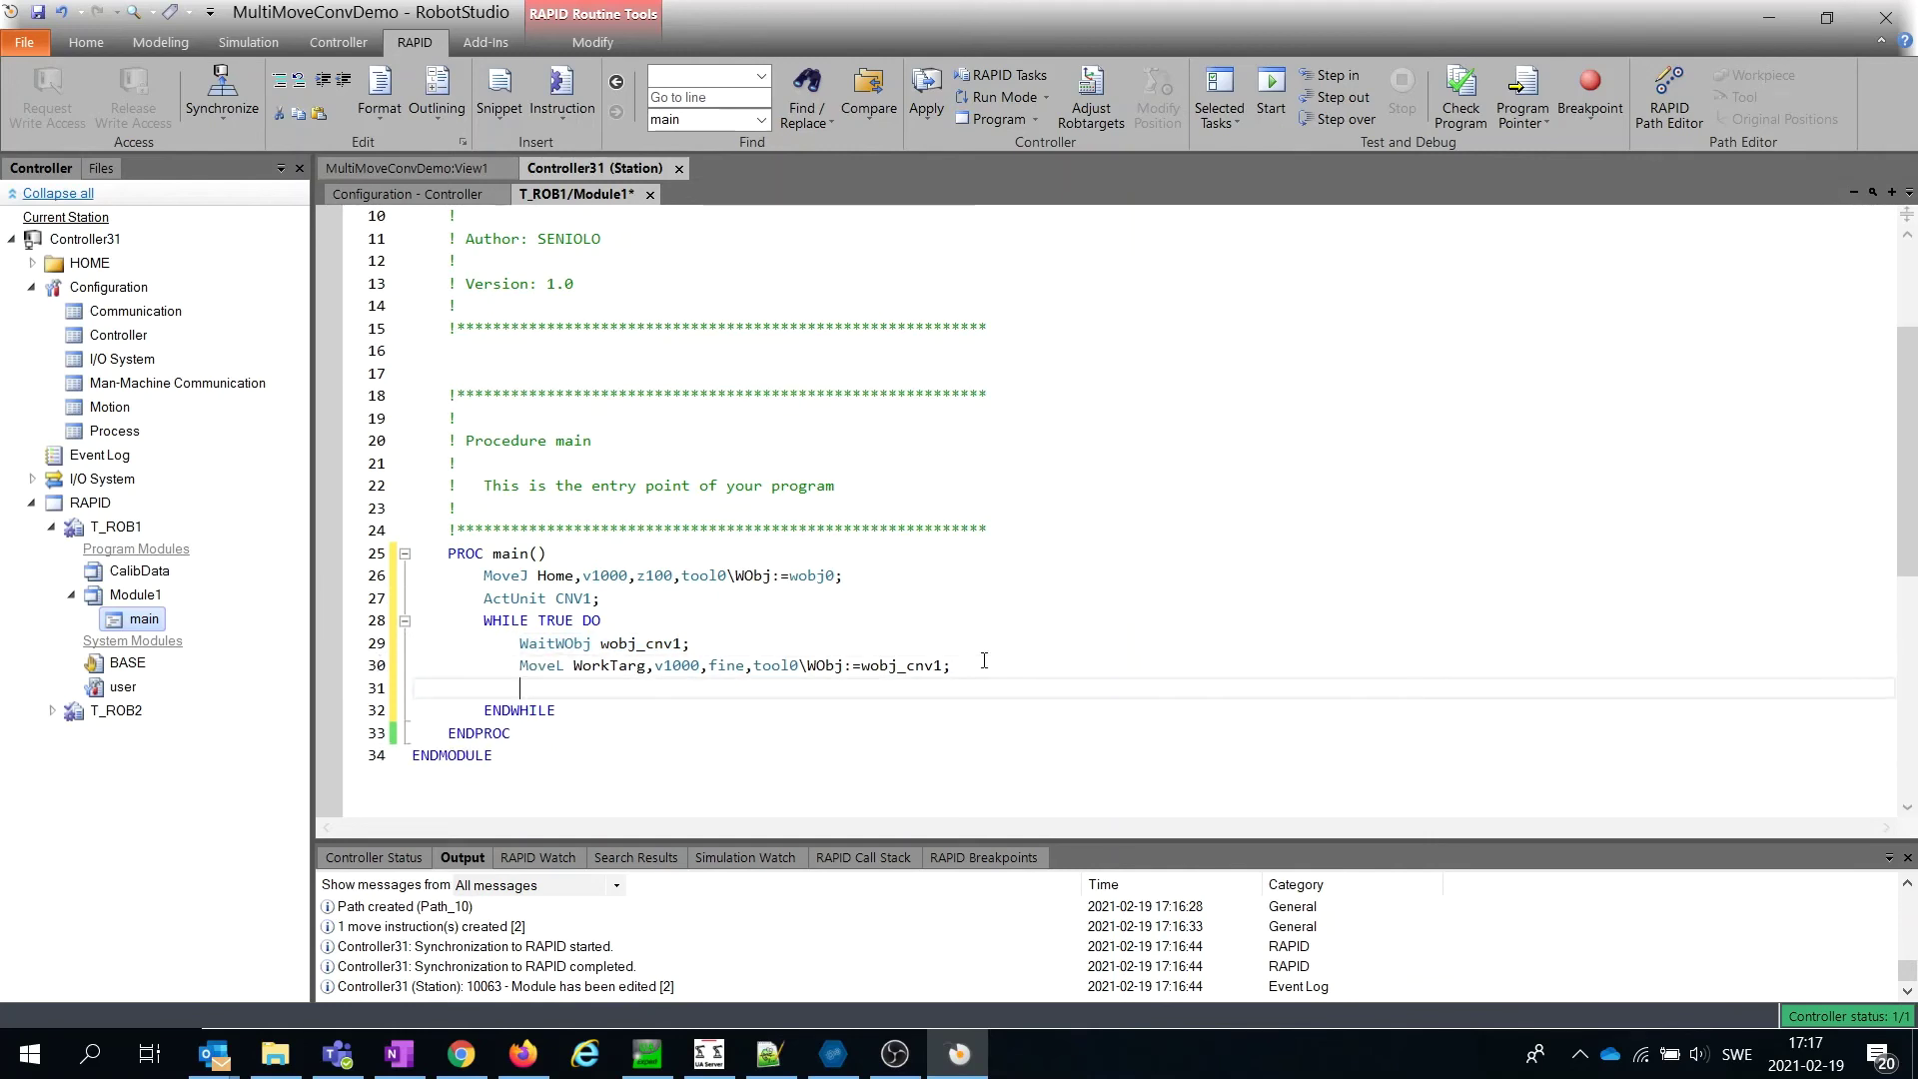
left_click_drag(925, 579, 485, 576)
key("ctrl+c")
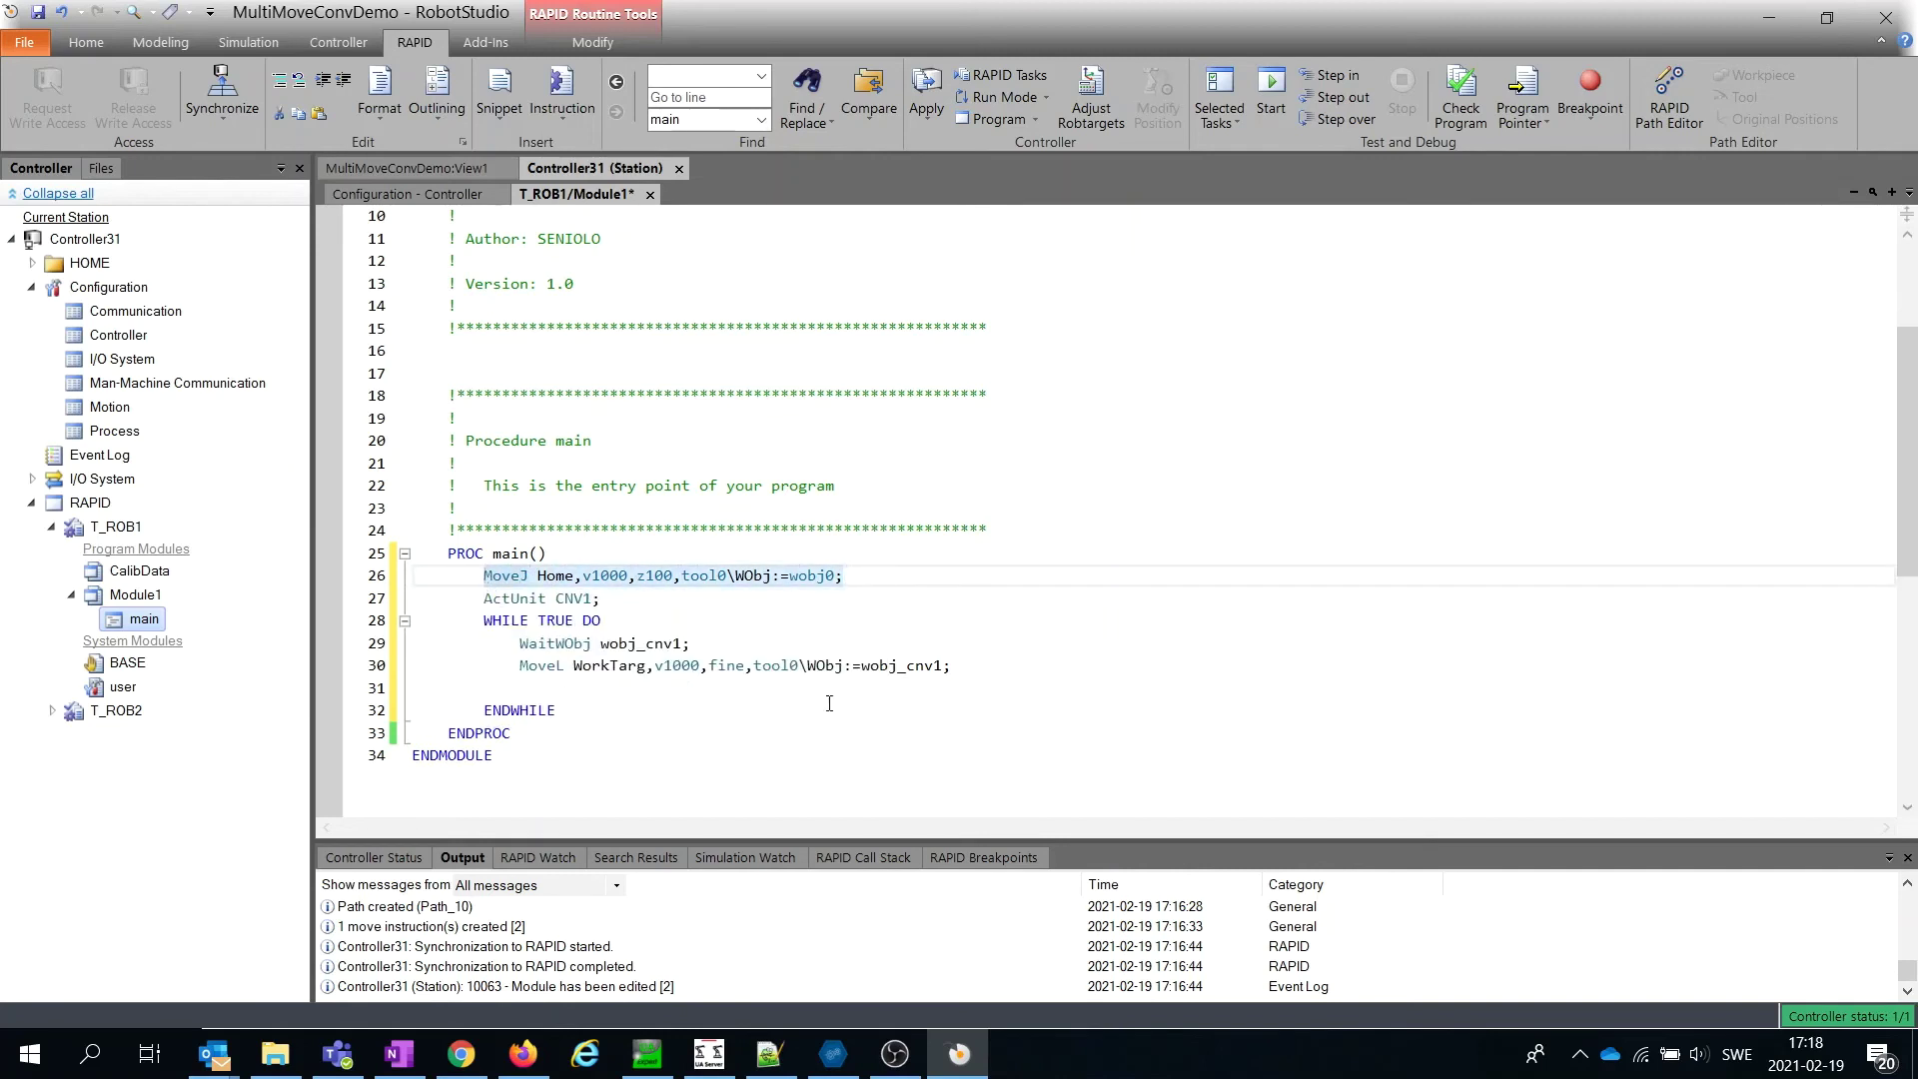
left_click(961, 669)
key("Down")
key("ctrl+v")
key("Return")
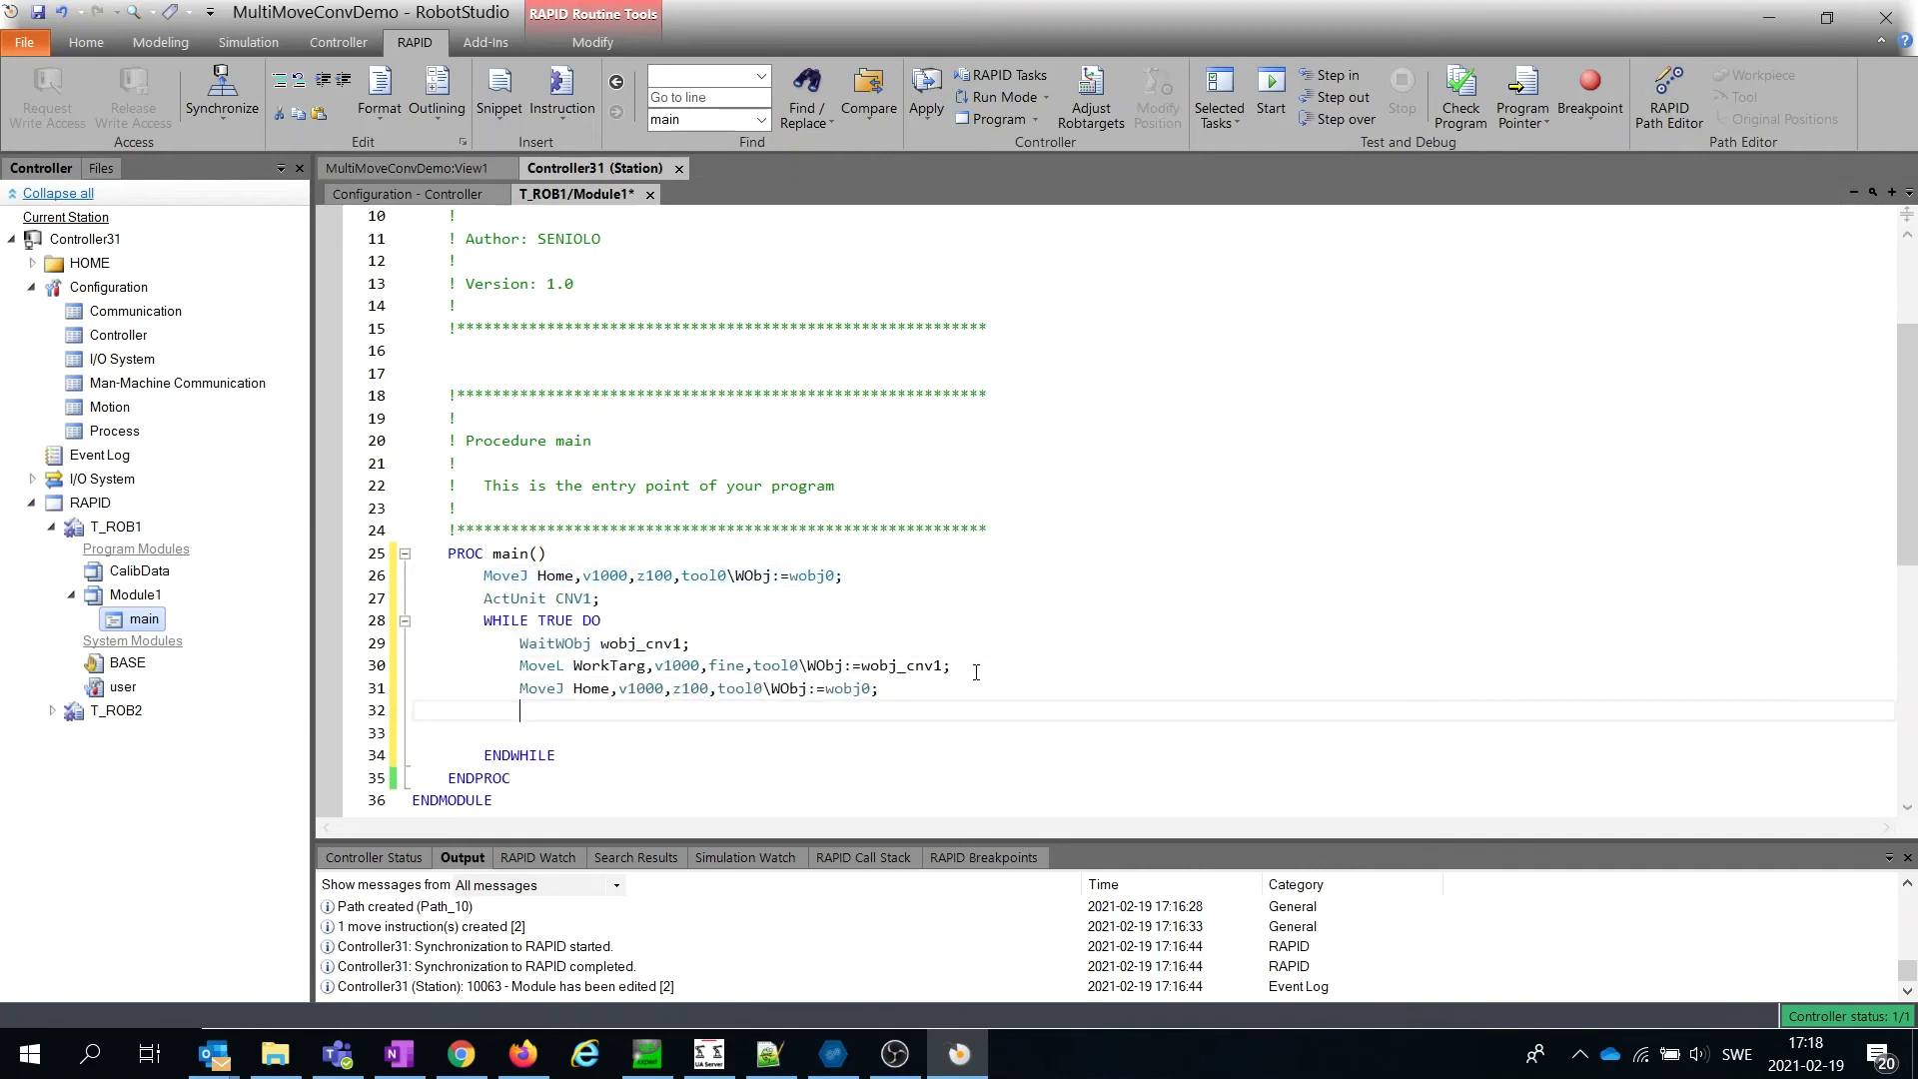
type("drop")
- Add DropWObj wobj_cnv1 after MoveJ Home and remove the extra blank line
key("Tab")
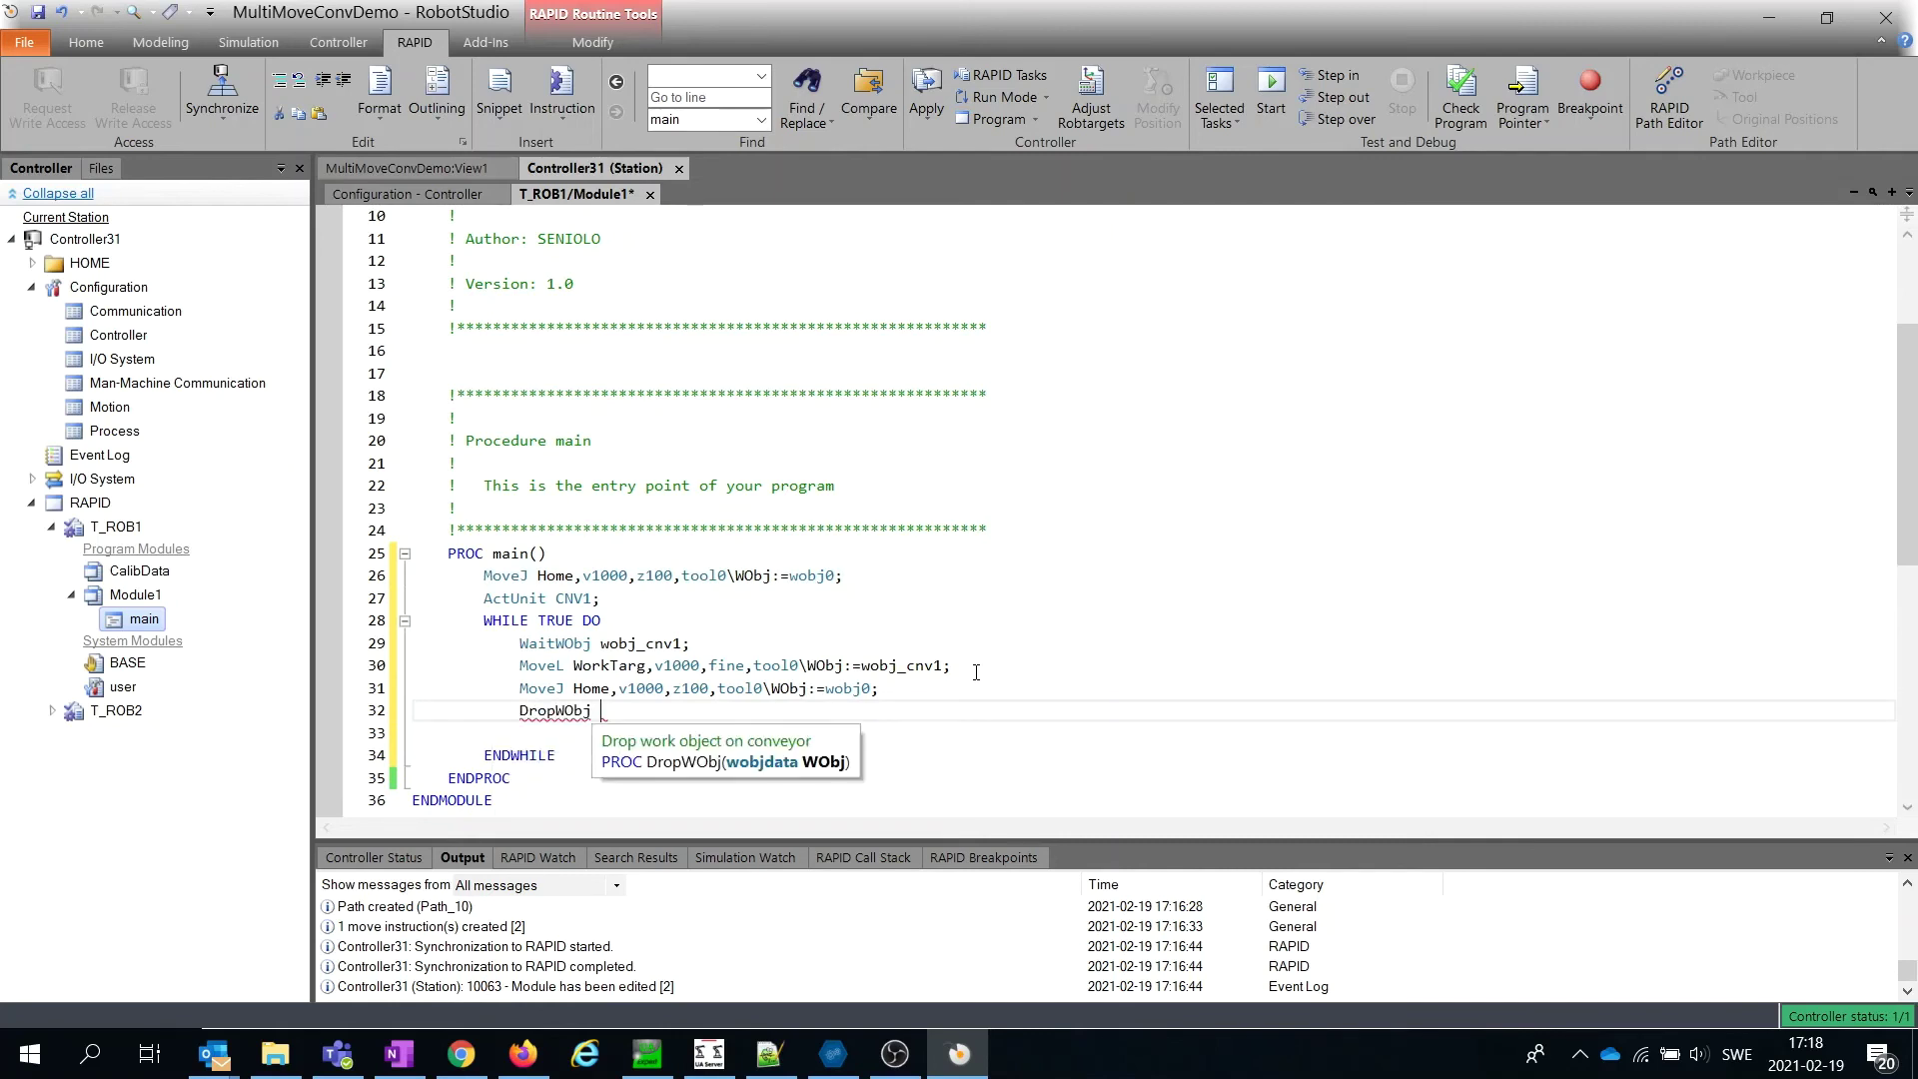
type("wobj")
key("Down")
key("Tab")
type(";")
key("Return")
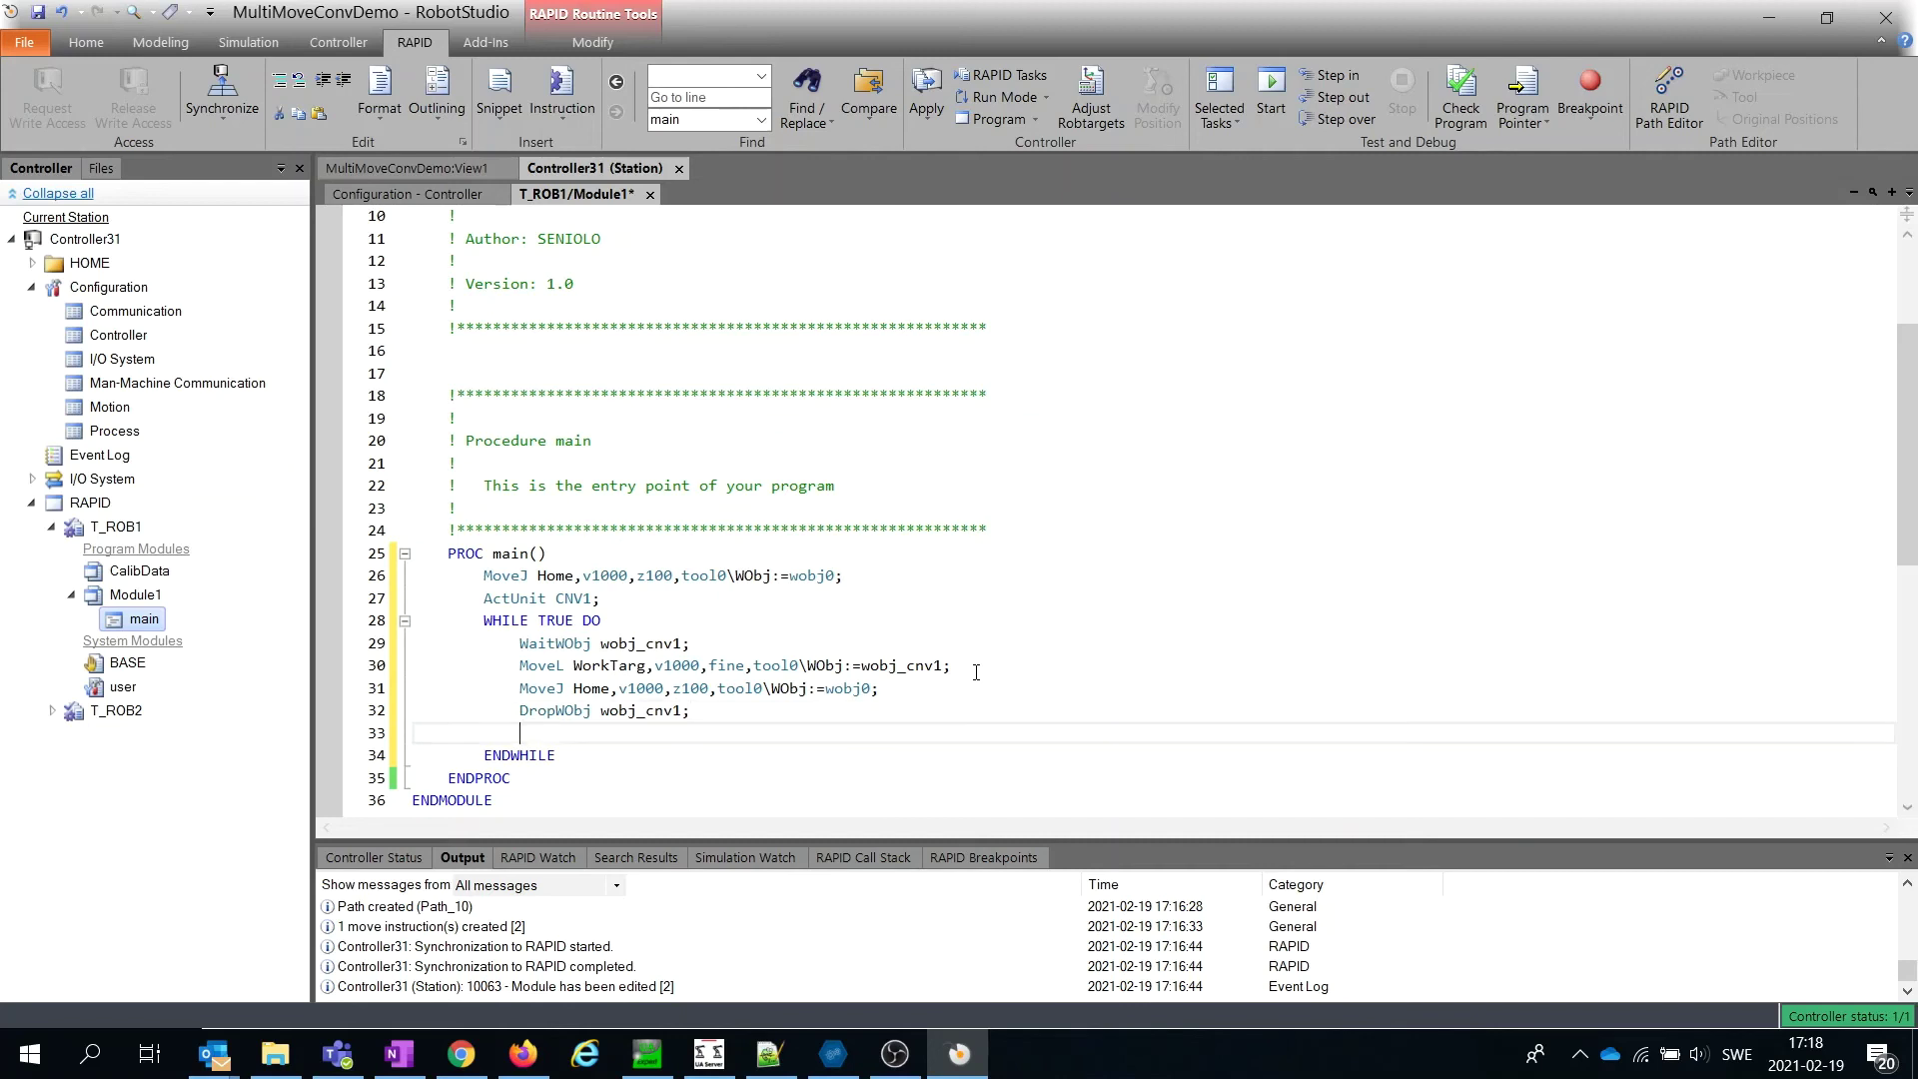
key("BackSpace")
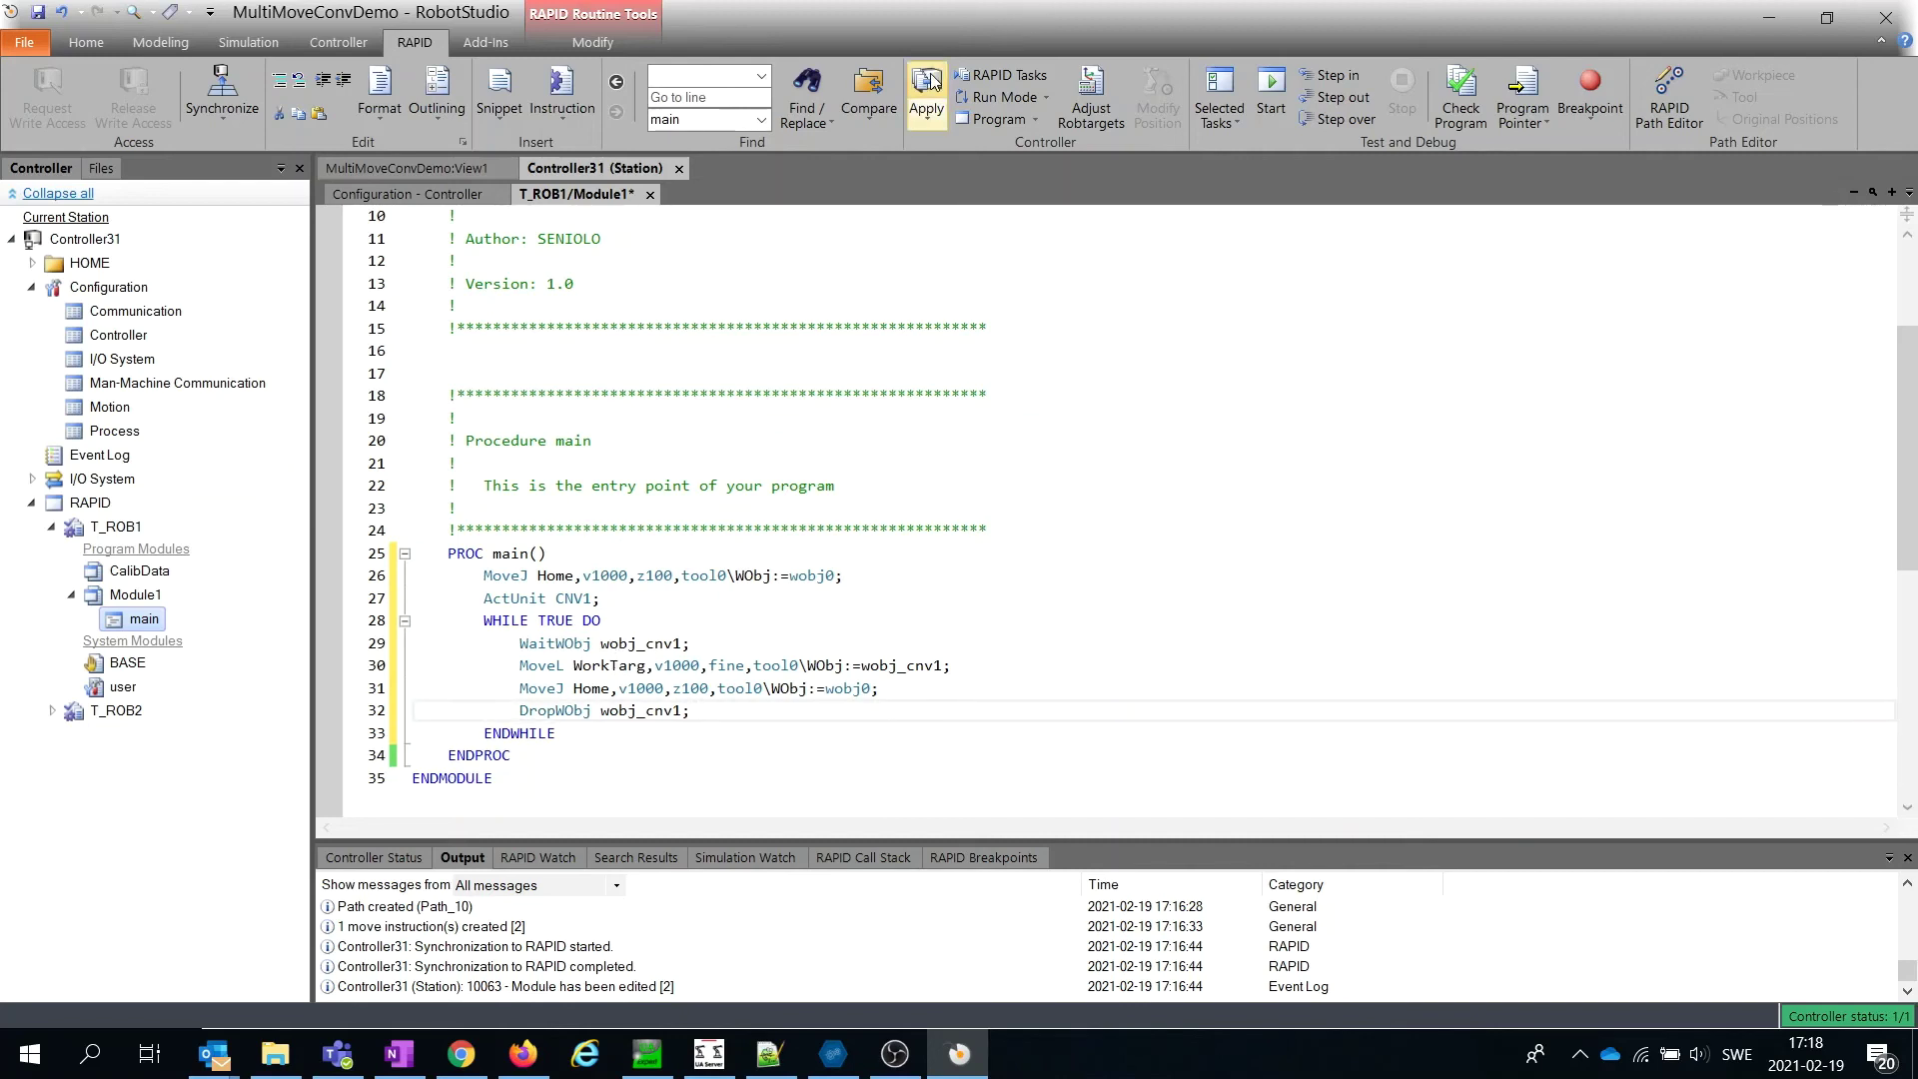
- Apply T_ROB1's module to the controller and select the main procedure body, lines 26–34
left_click(926, 93)
left_click_drag(556, 775, 366, 184)
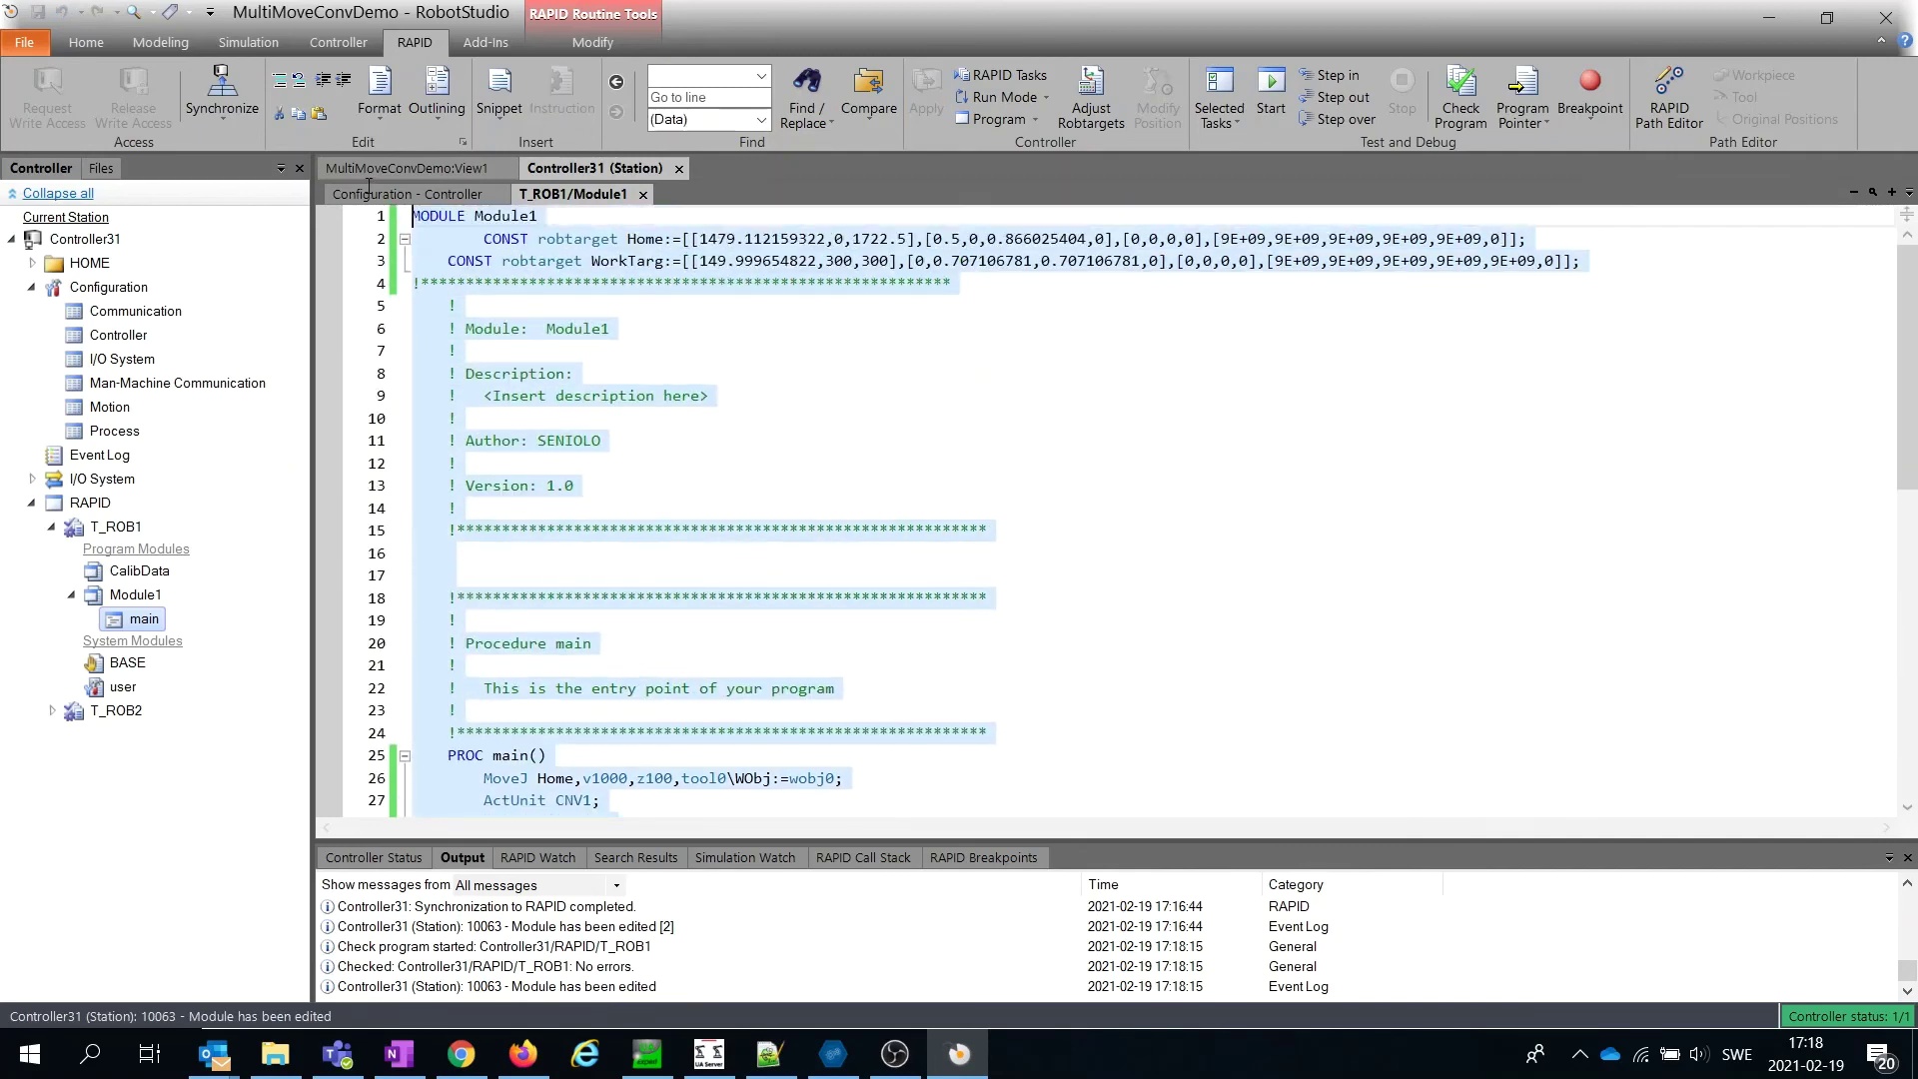
scroll(694, 599, "down", 4)
left_click(694, 677)
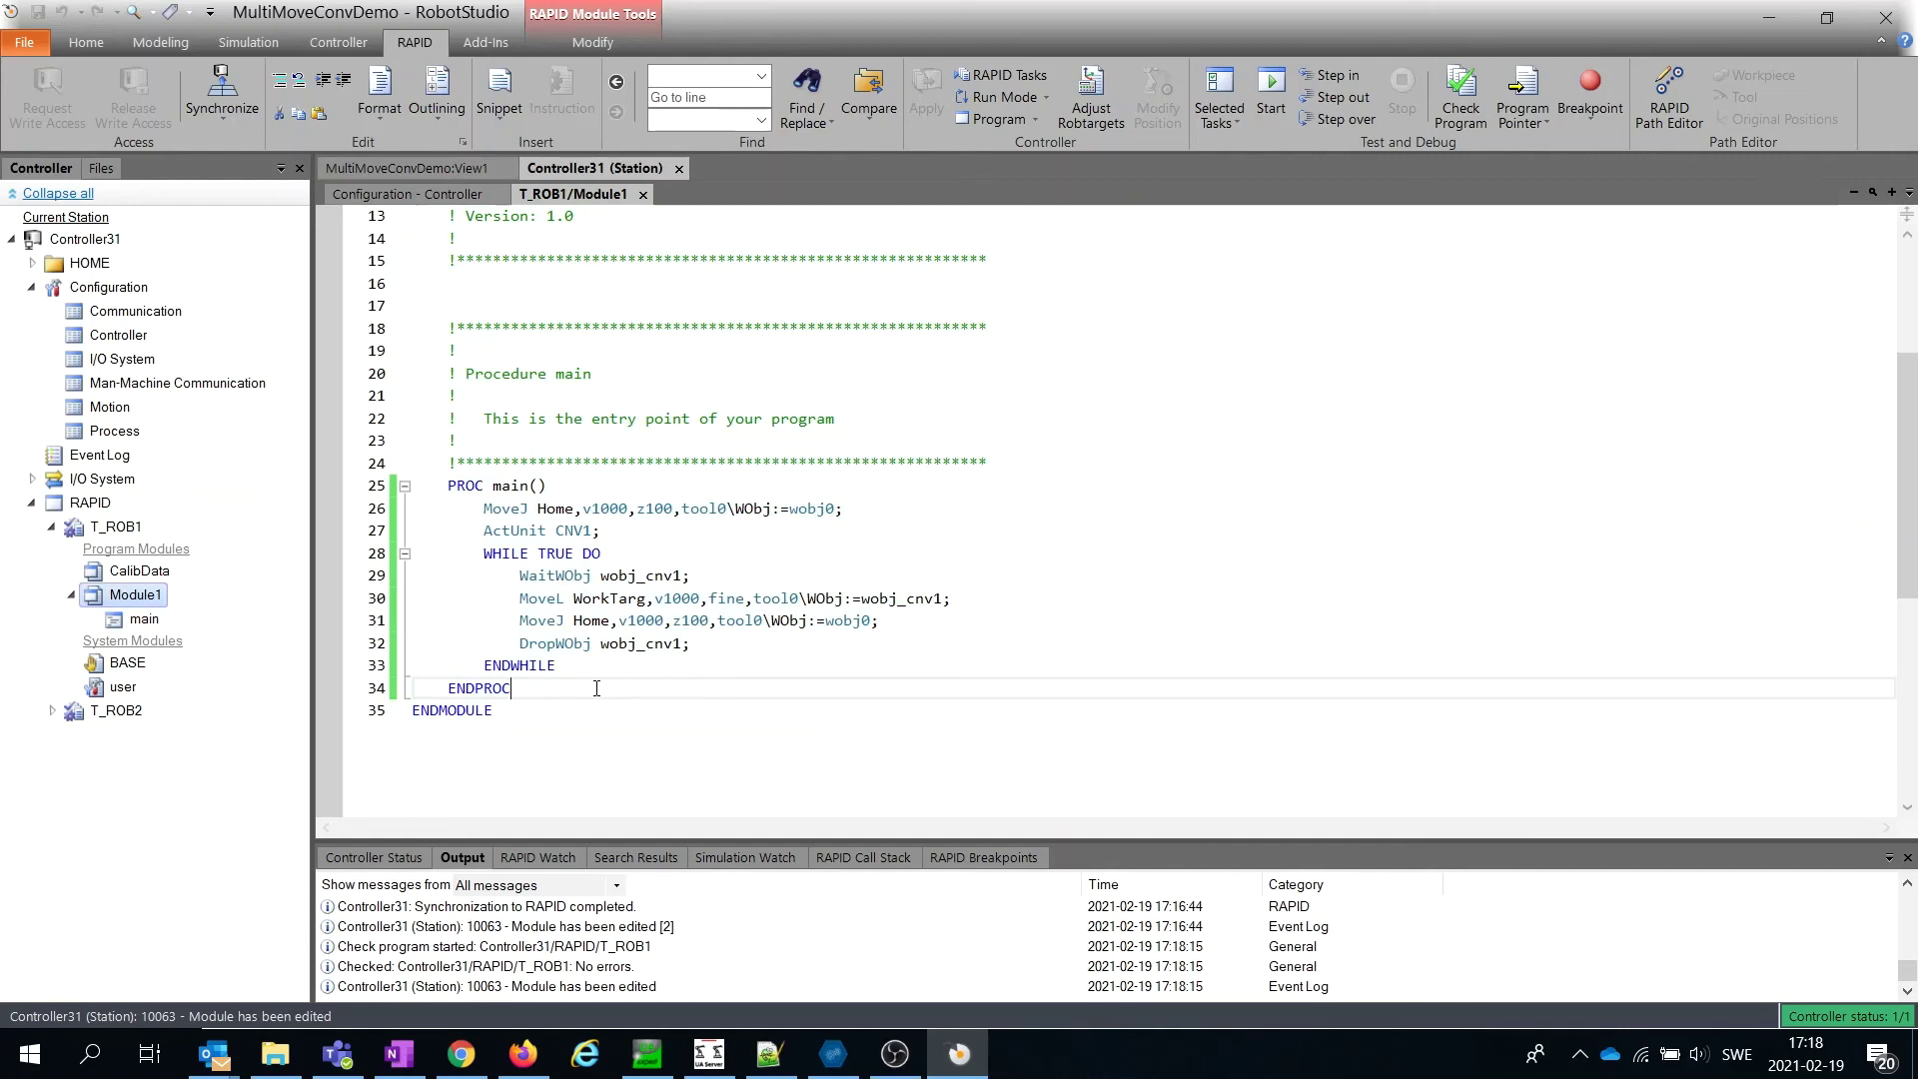
left_click_drag(595, 688, 366, 521)
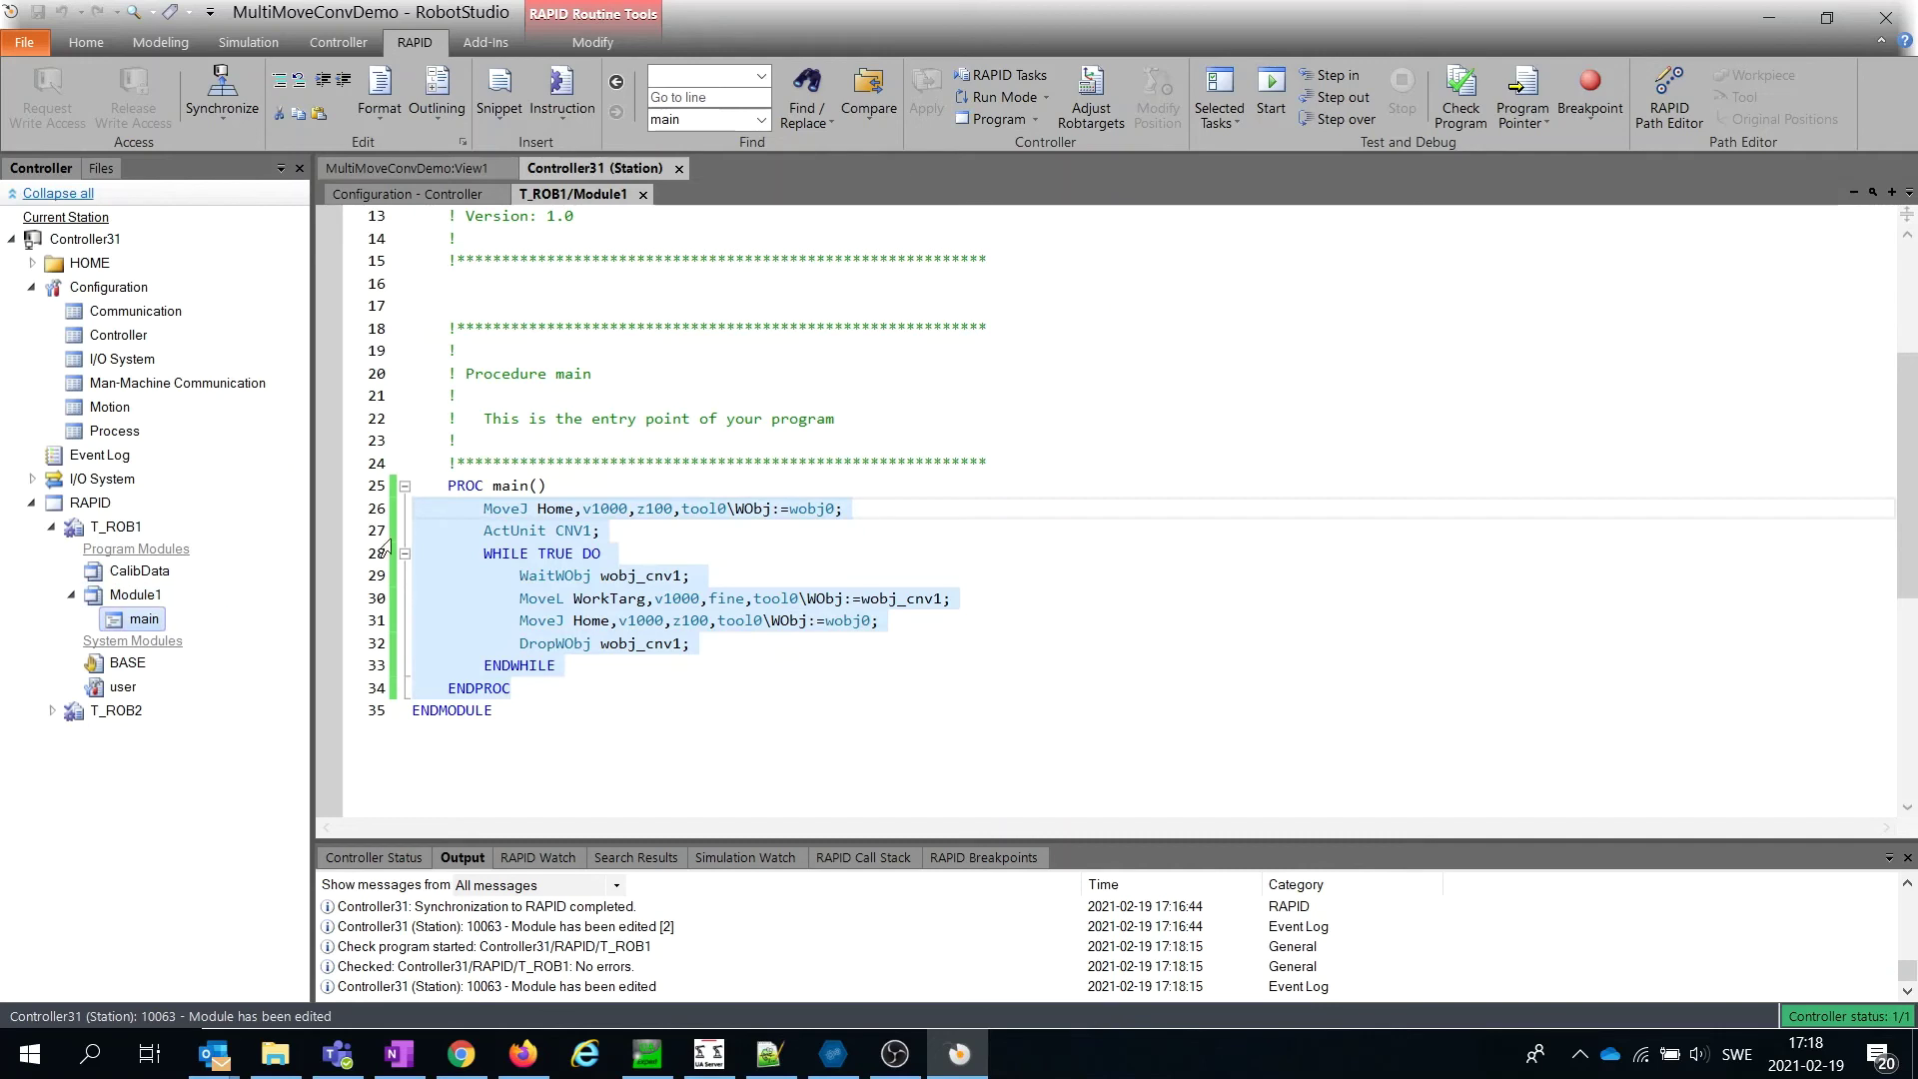
left_click(447, 574)
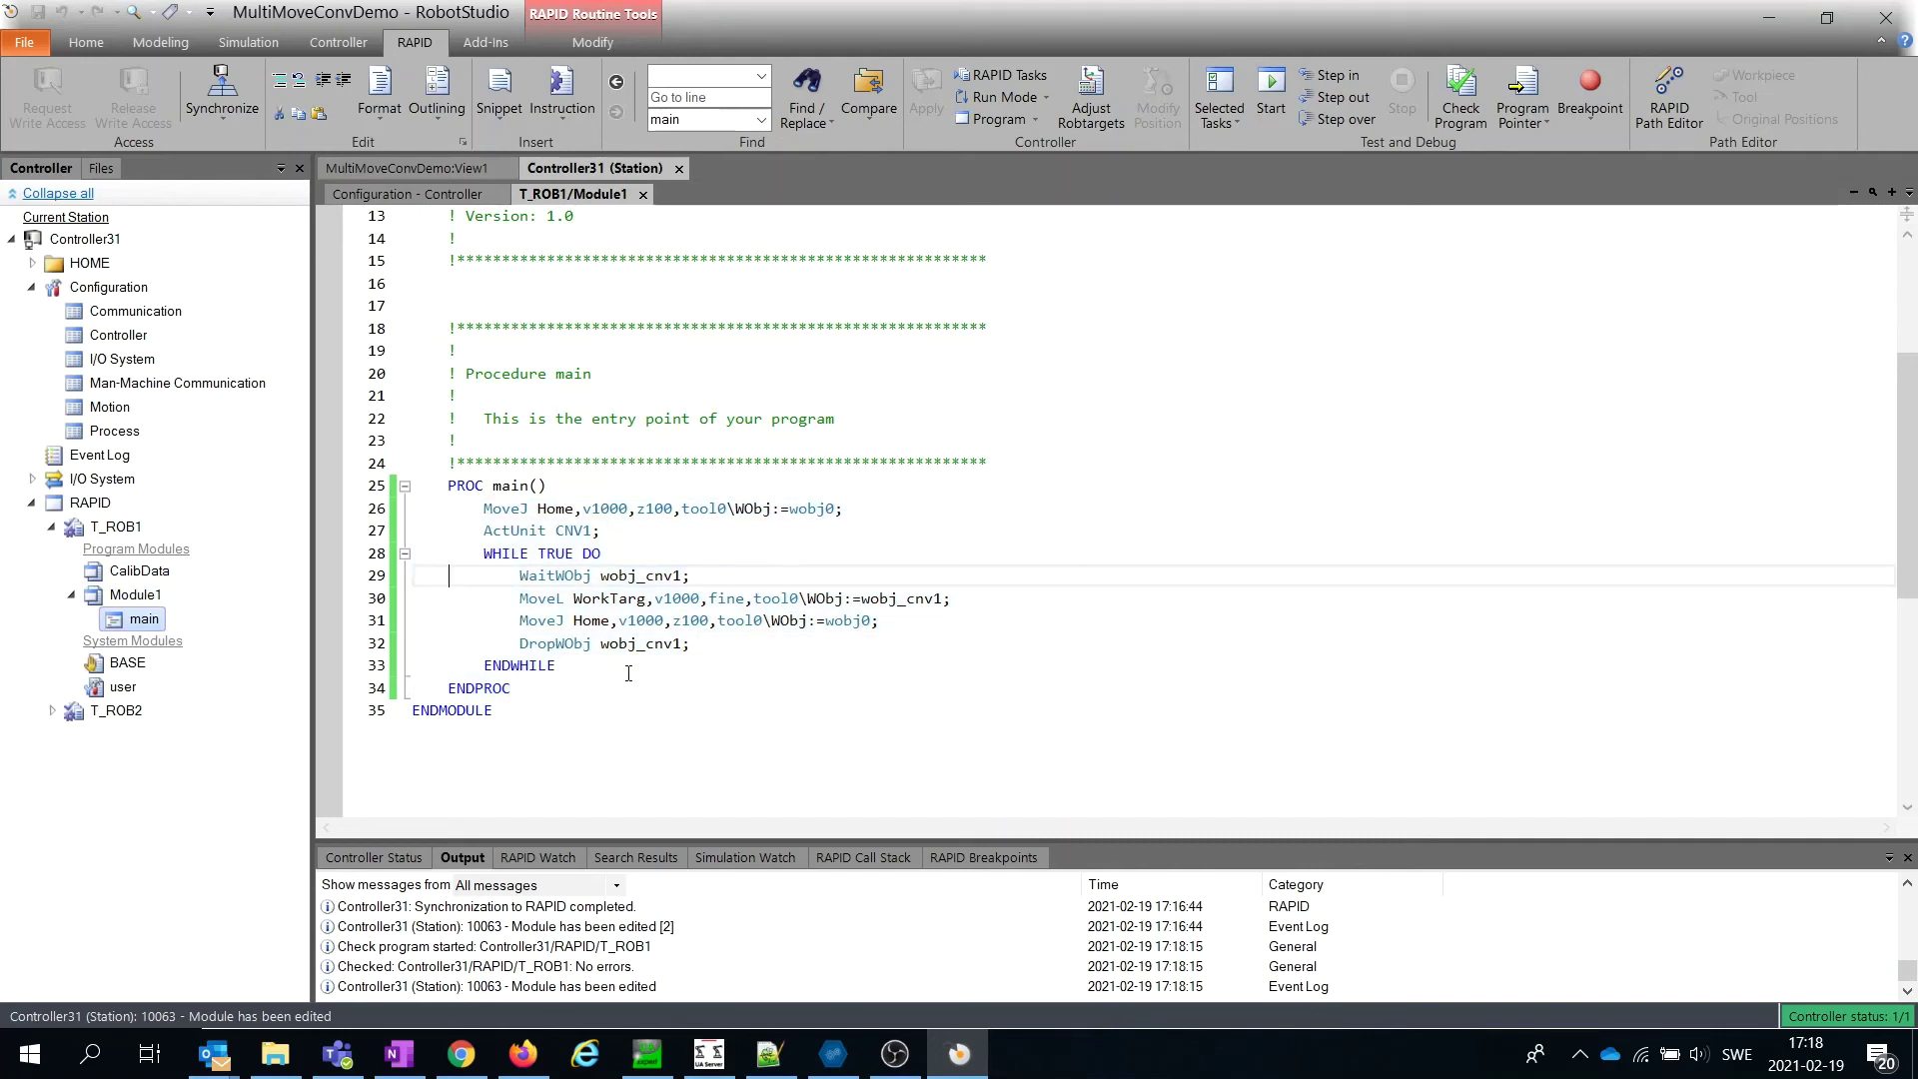
left_click_drag(618, 678, 405, 540)
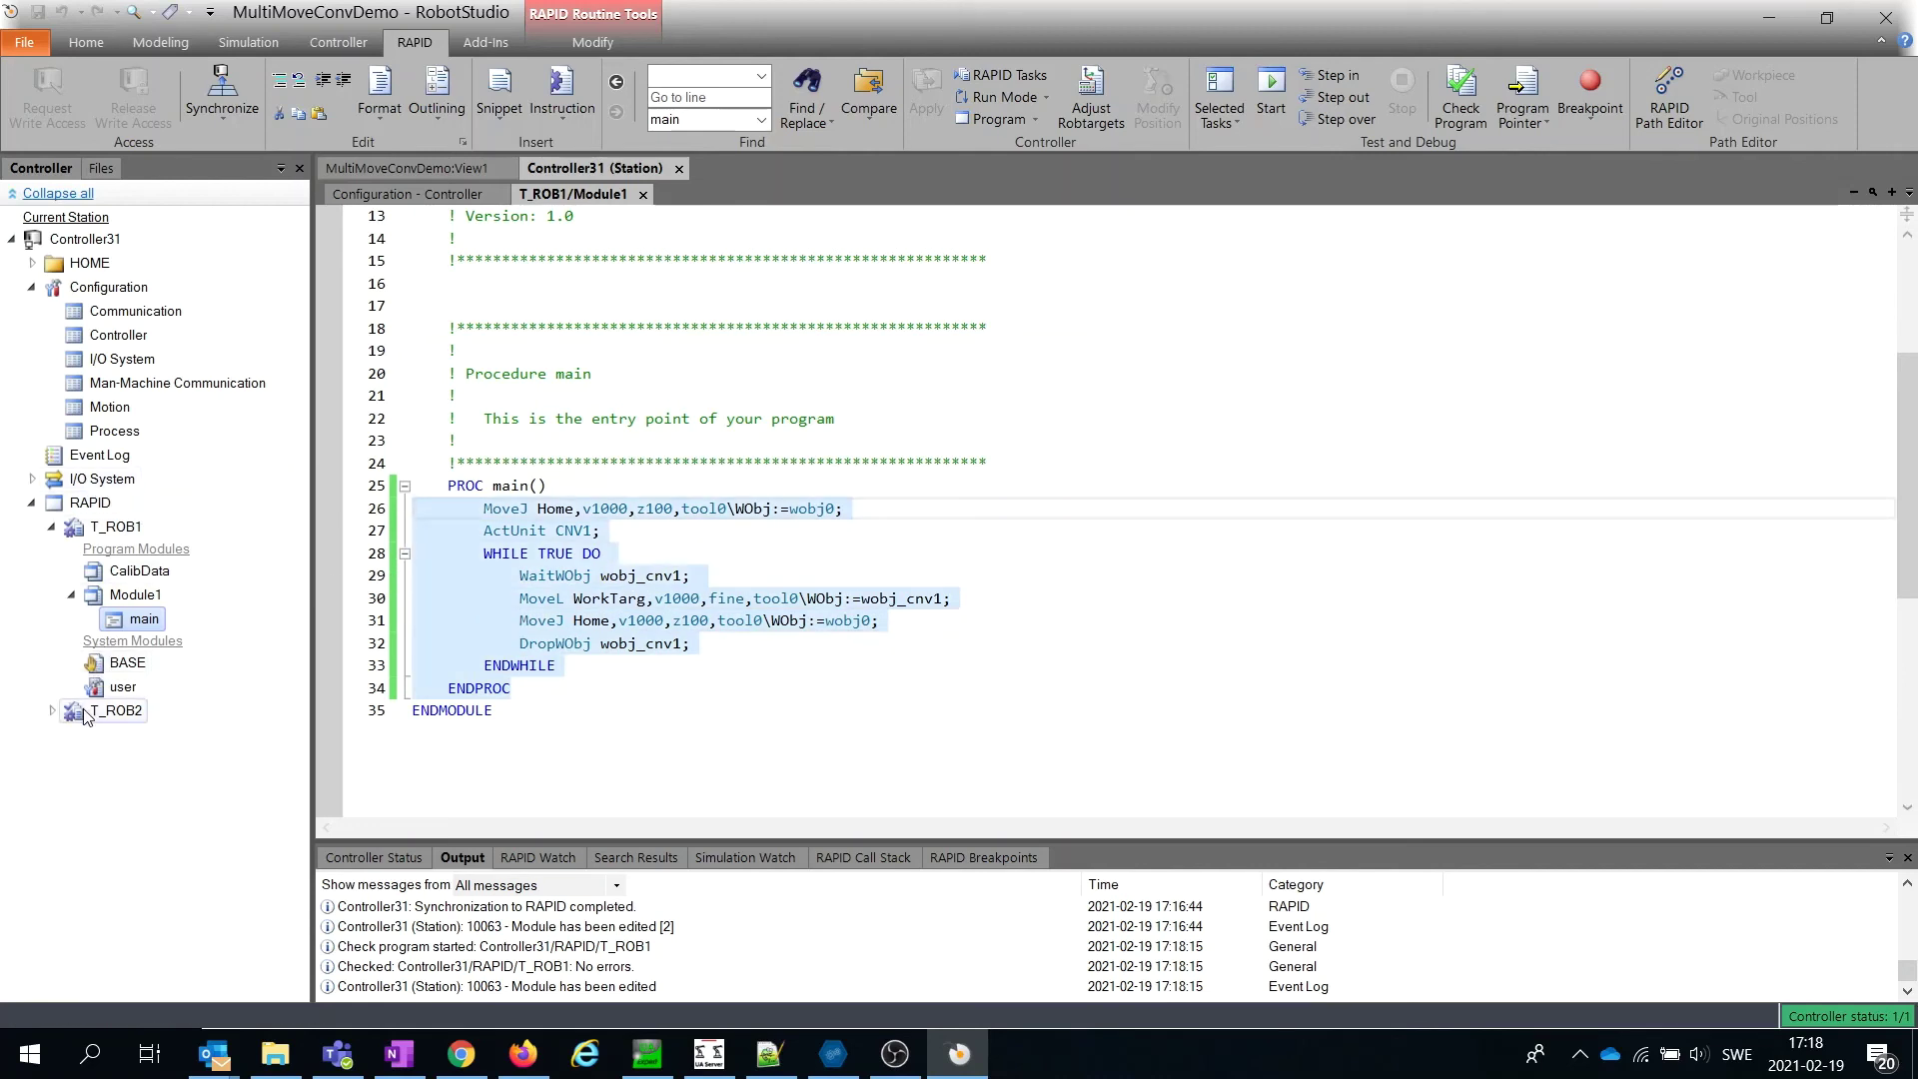
- Replace T_ROB2's main statements with the pasted conveyor-tracking loop
left_click(51, 710)
left_click(70, 777)
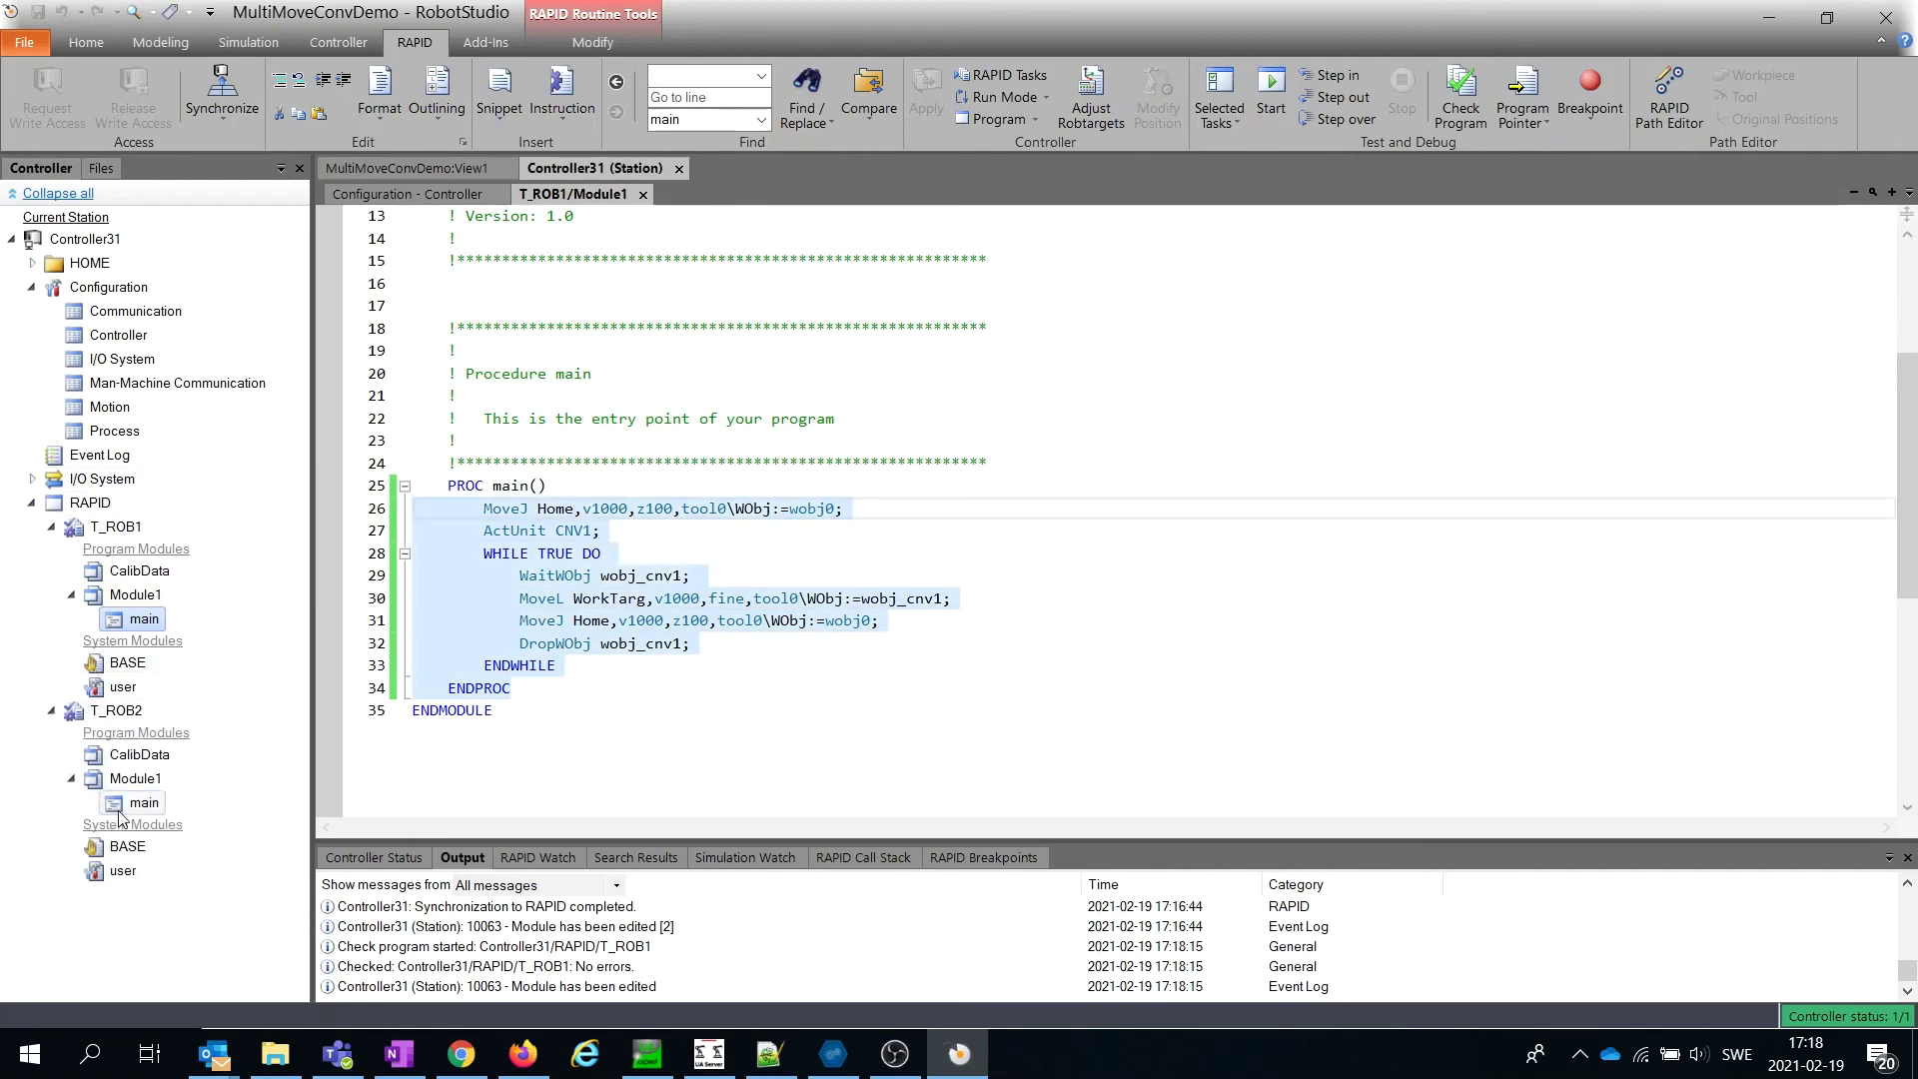
double_click(145, 803)
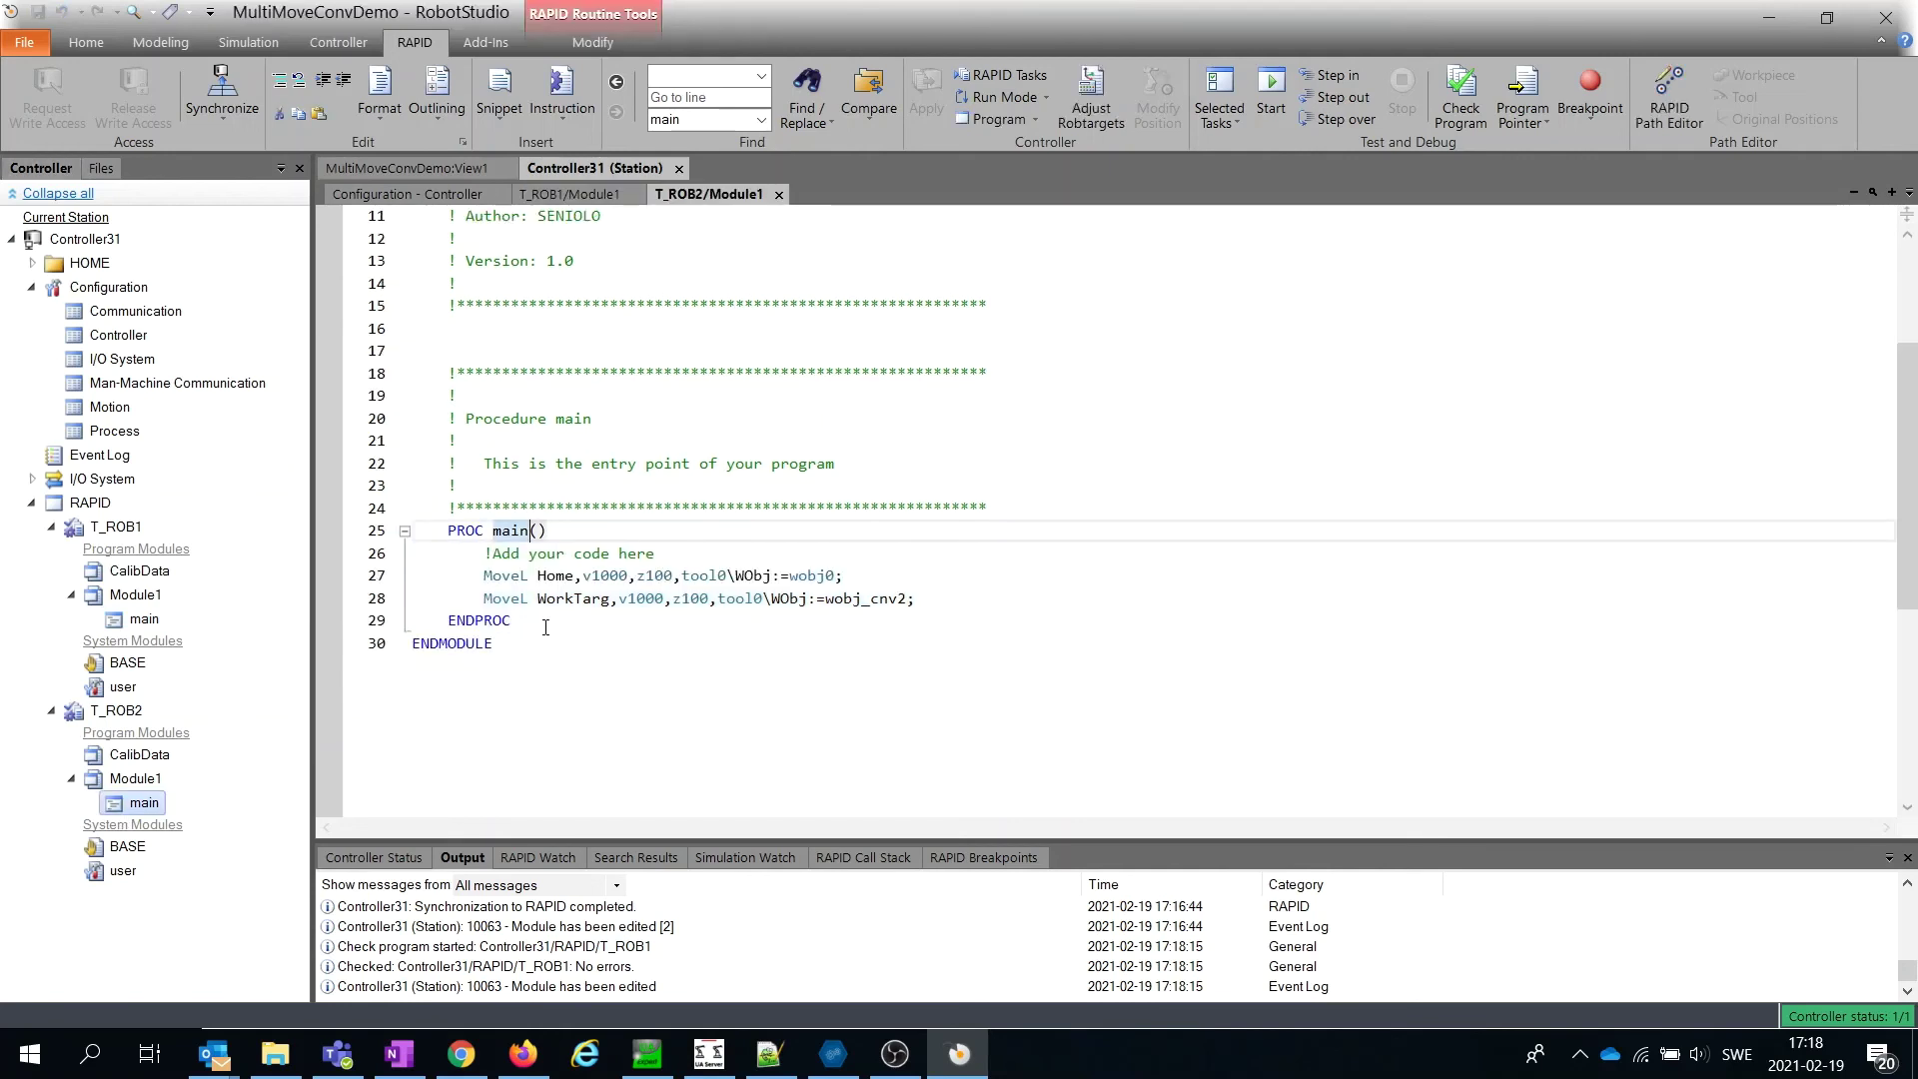
mouse_move(549, 624)
left_mouse_down()
mouse_move(386, 577)
mouse_move(389, 595)
mouse_move(382, 553)
left_mouse_up()
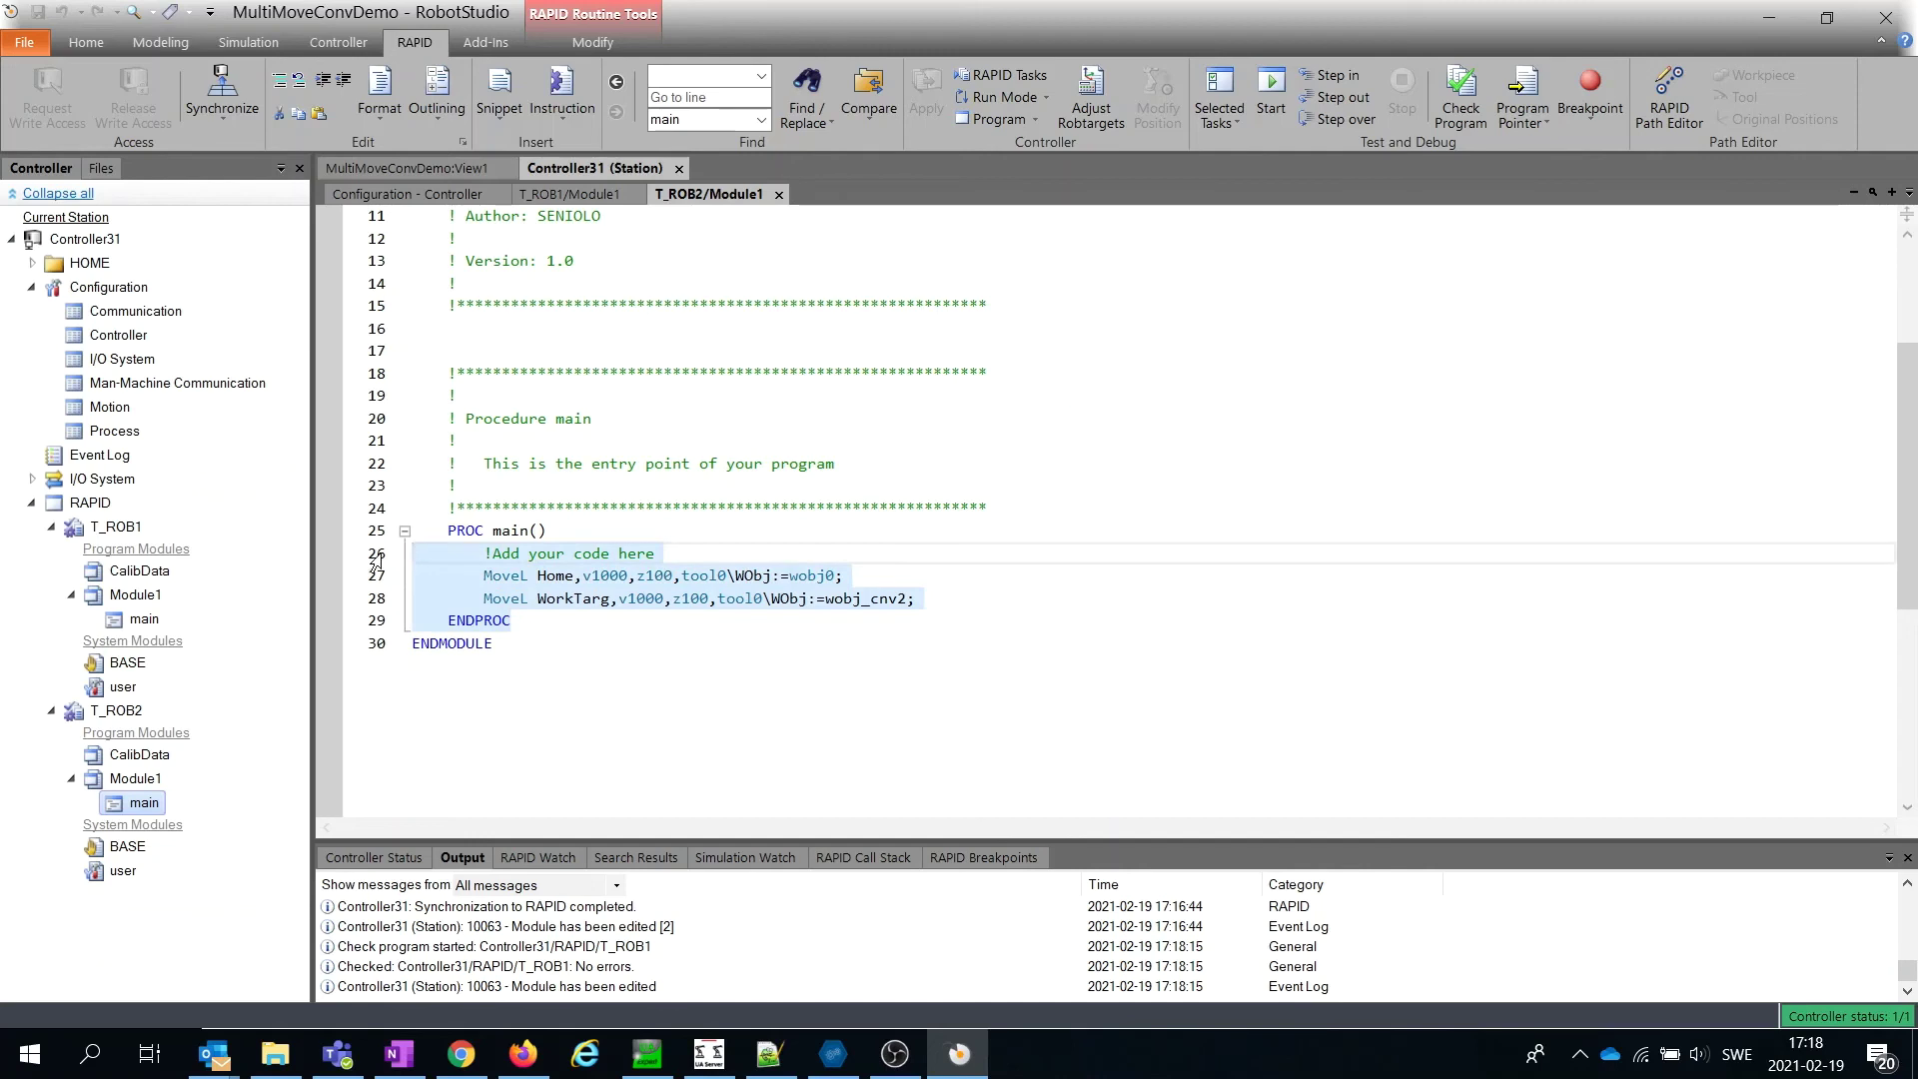
type("MoveJ Home,v1000,z100,tool0\\WObj:=wobj0;         ActUnit CNV1;         WHILE TRUE DO             WaitWObj wobj_cnv1;             MoveL WorkTarg,v1000,fine,tool0\\WObj:=wobj_cnv1;             MoveJ Home,v1000,z100,tool0\\WObj:=wobj0;             DropWObj wobj_cnv1;         ENDWHILE     ENDPROC")
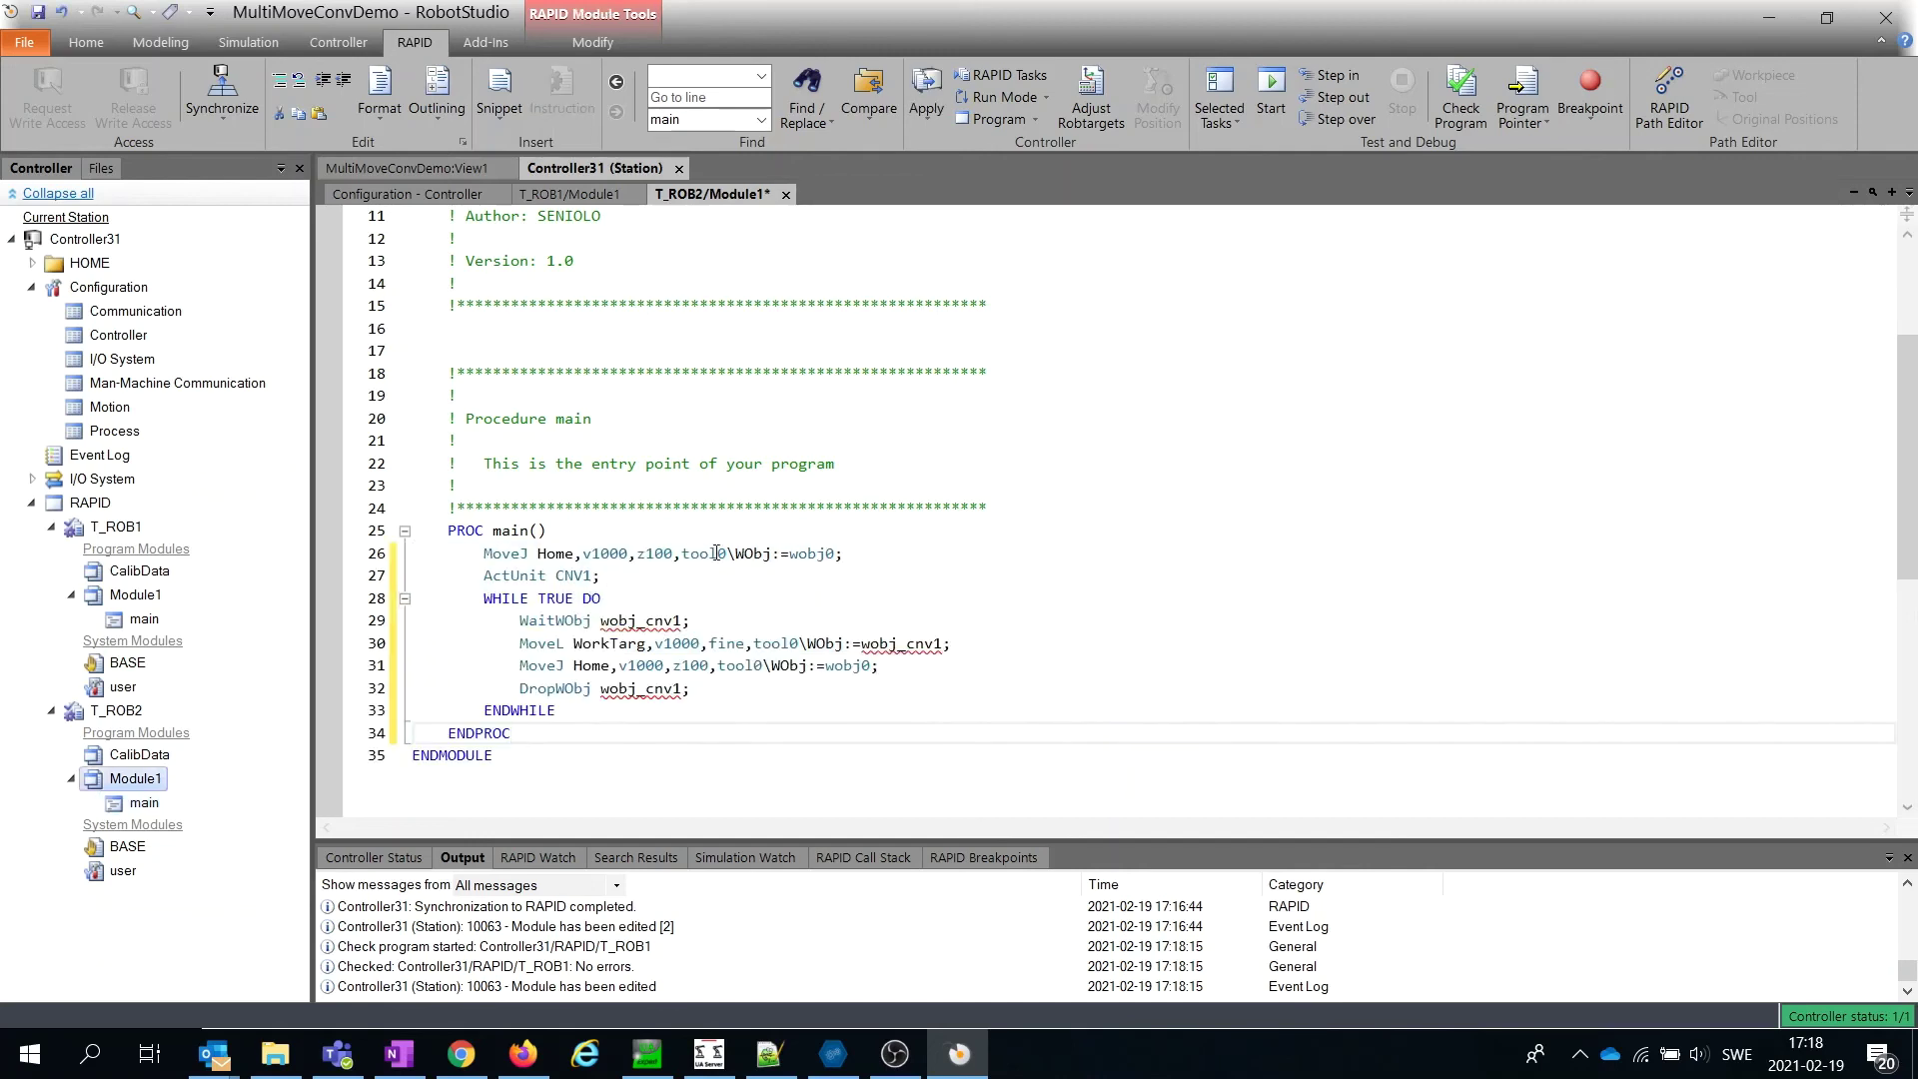
- Switch the pasted loop to wobj_cnv2 and conveyor unit CNV2
left_click(688, 620)
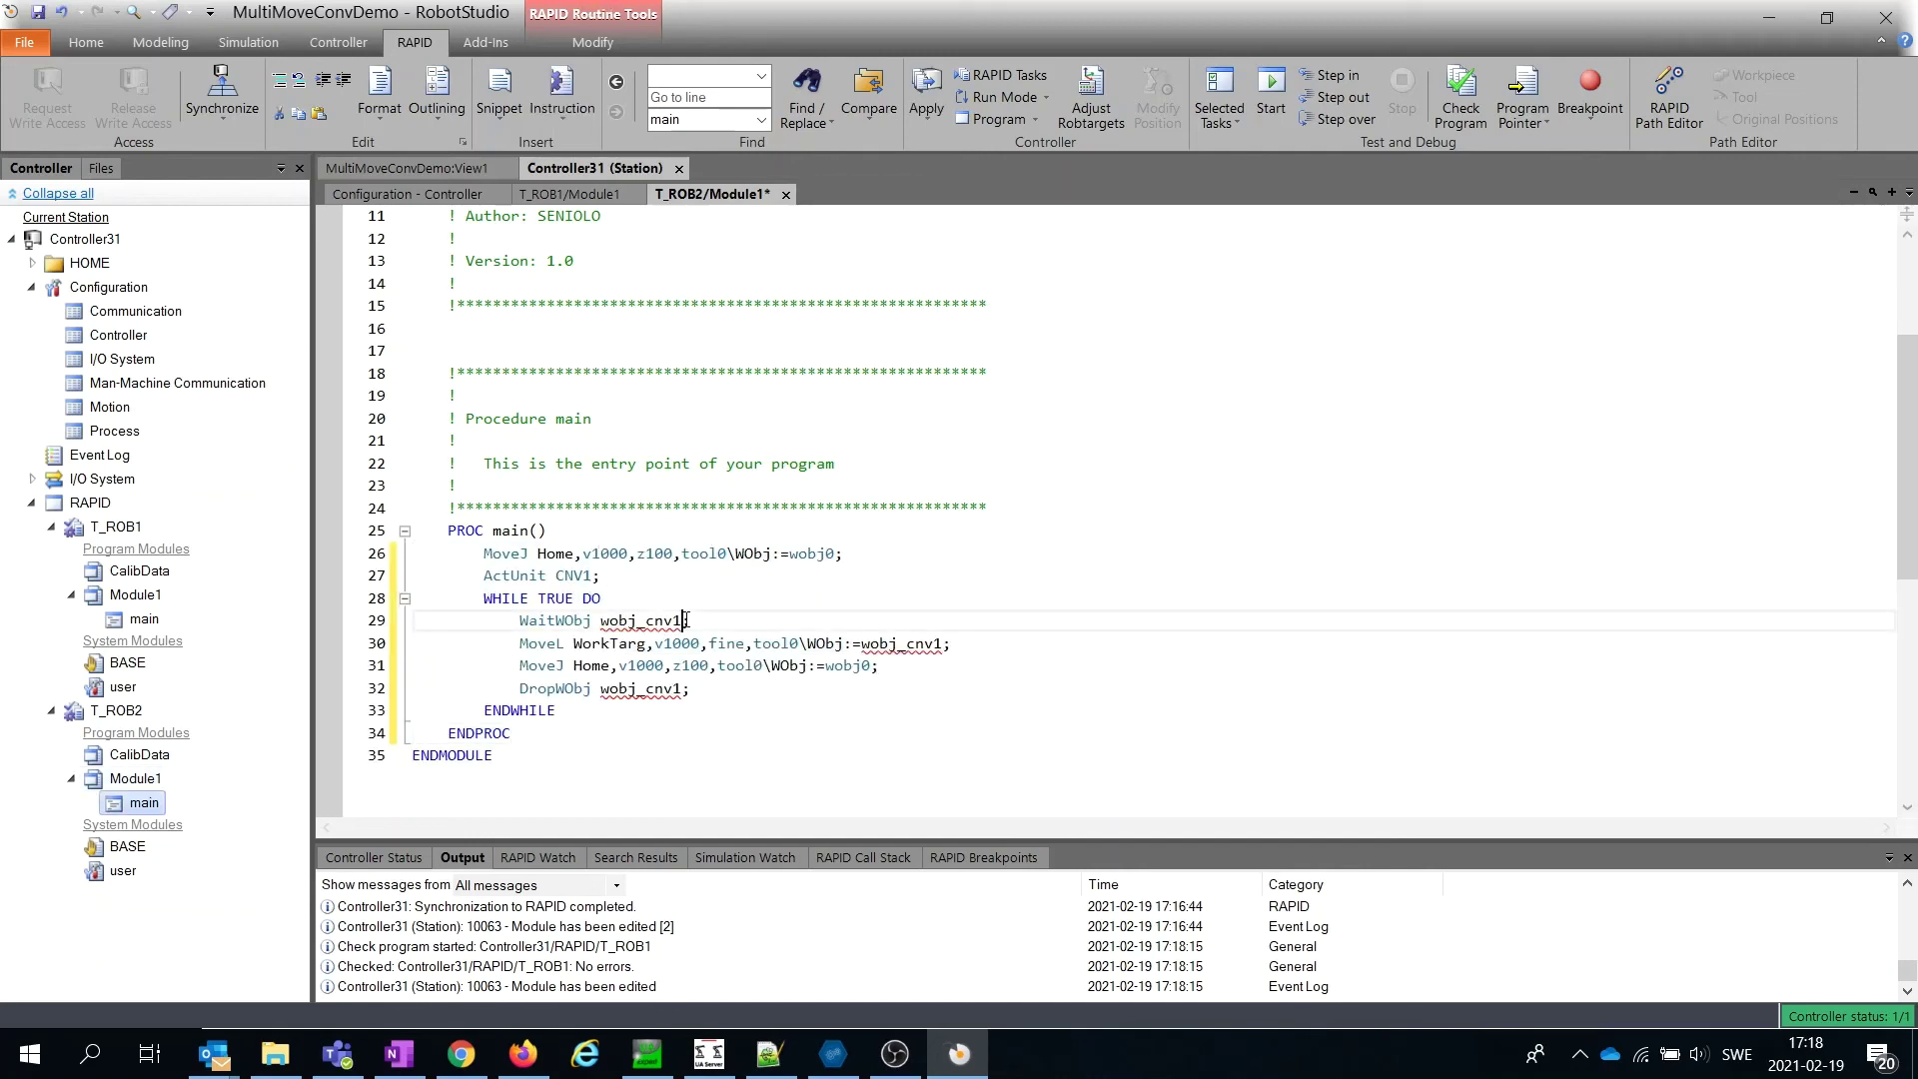
type("2")
left_click(944, 644)
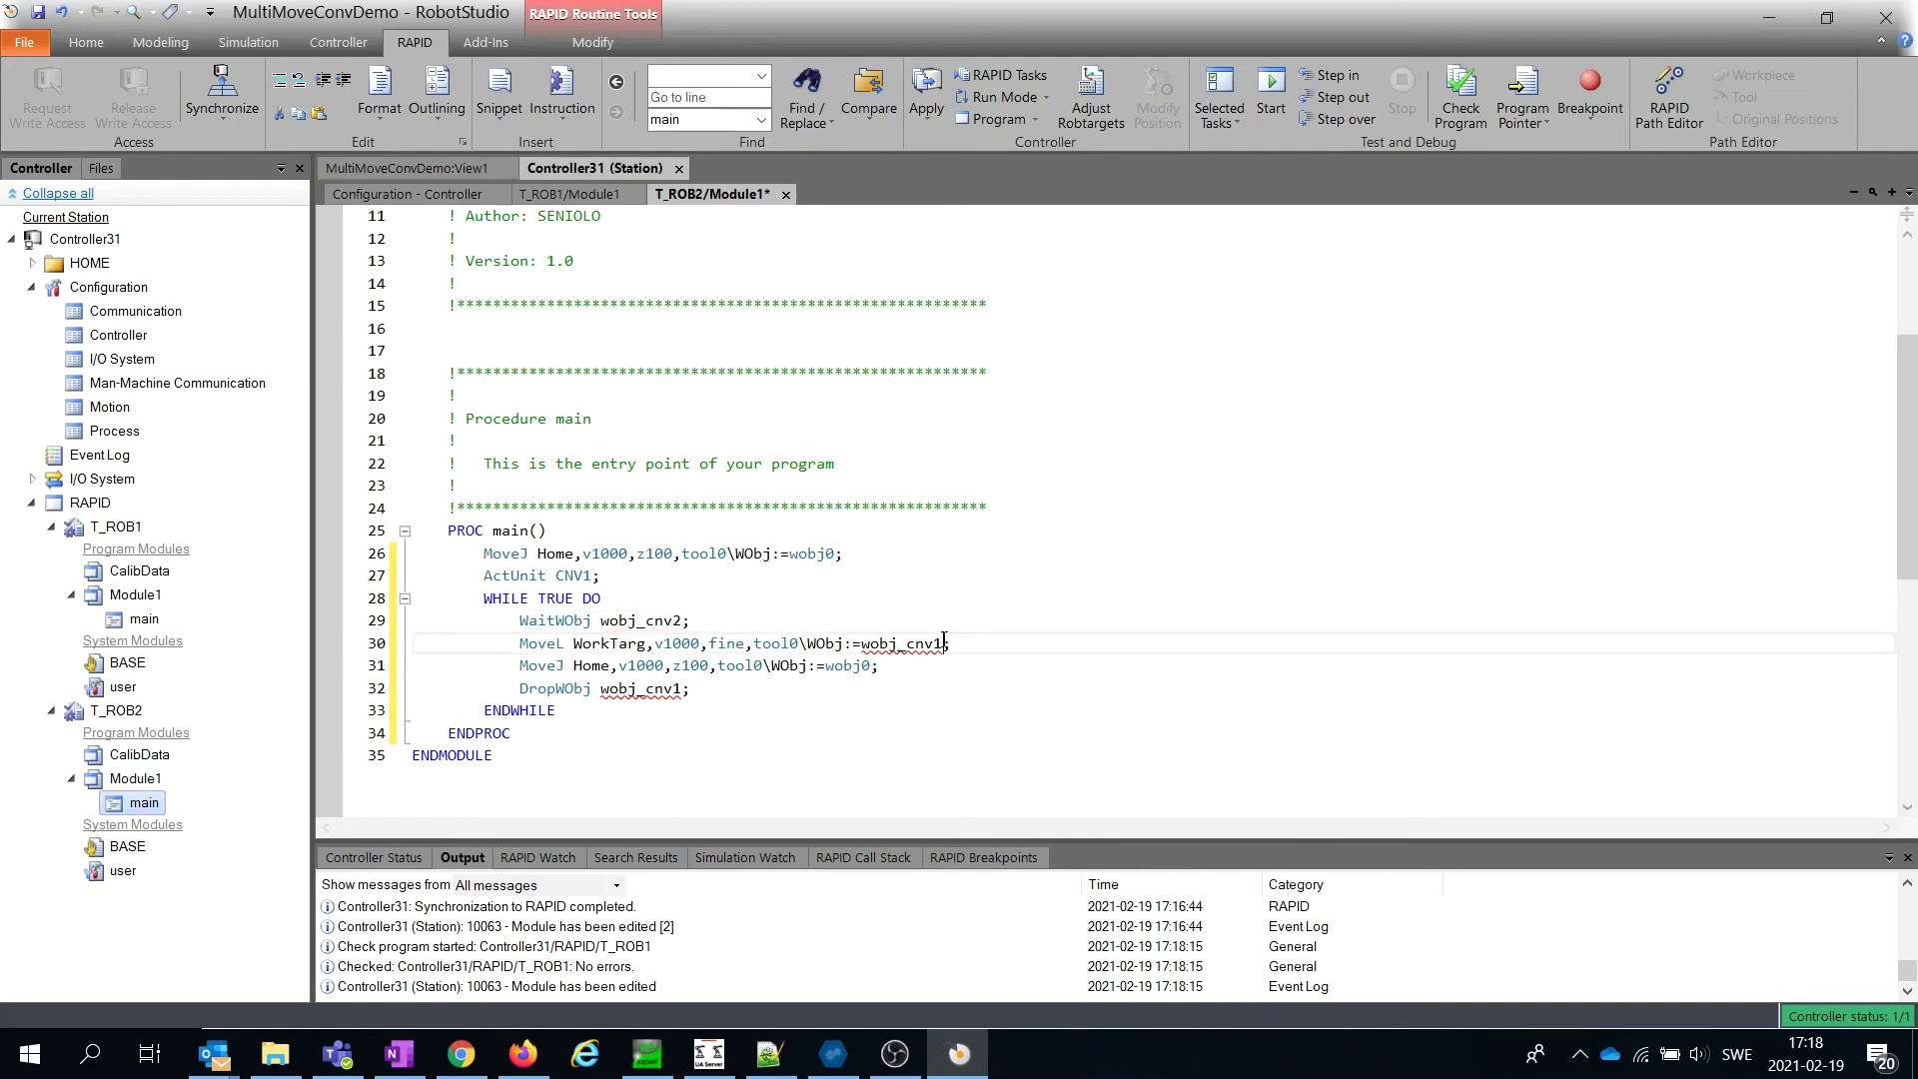
key("BackSpace")
type("2")
left_click(684, 688)
key("Down")
key("Down")
key("Down")
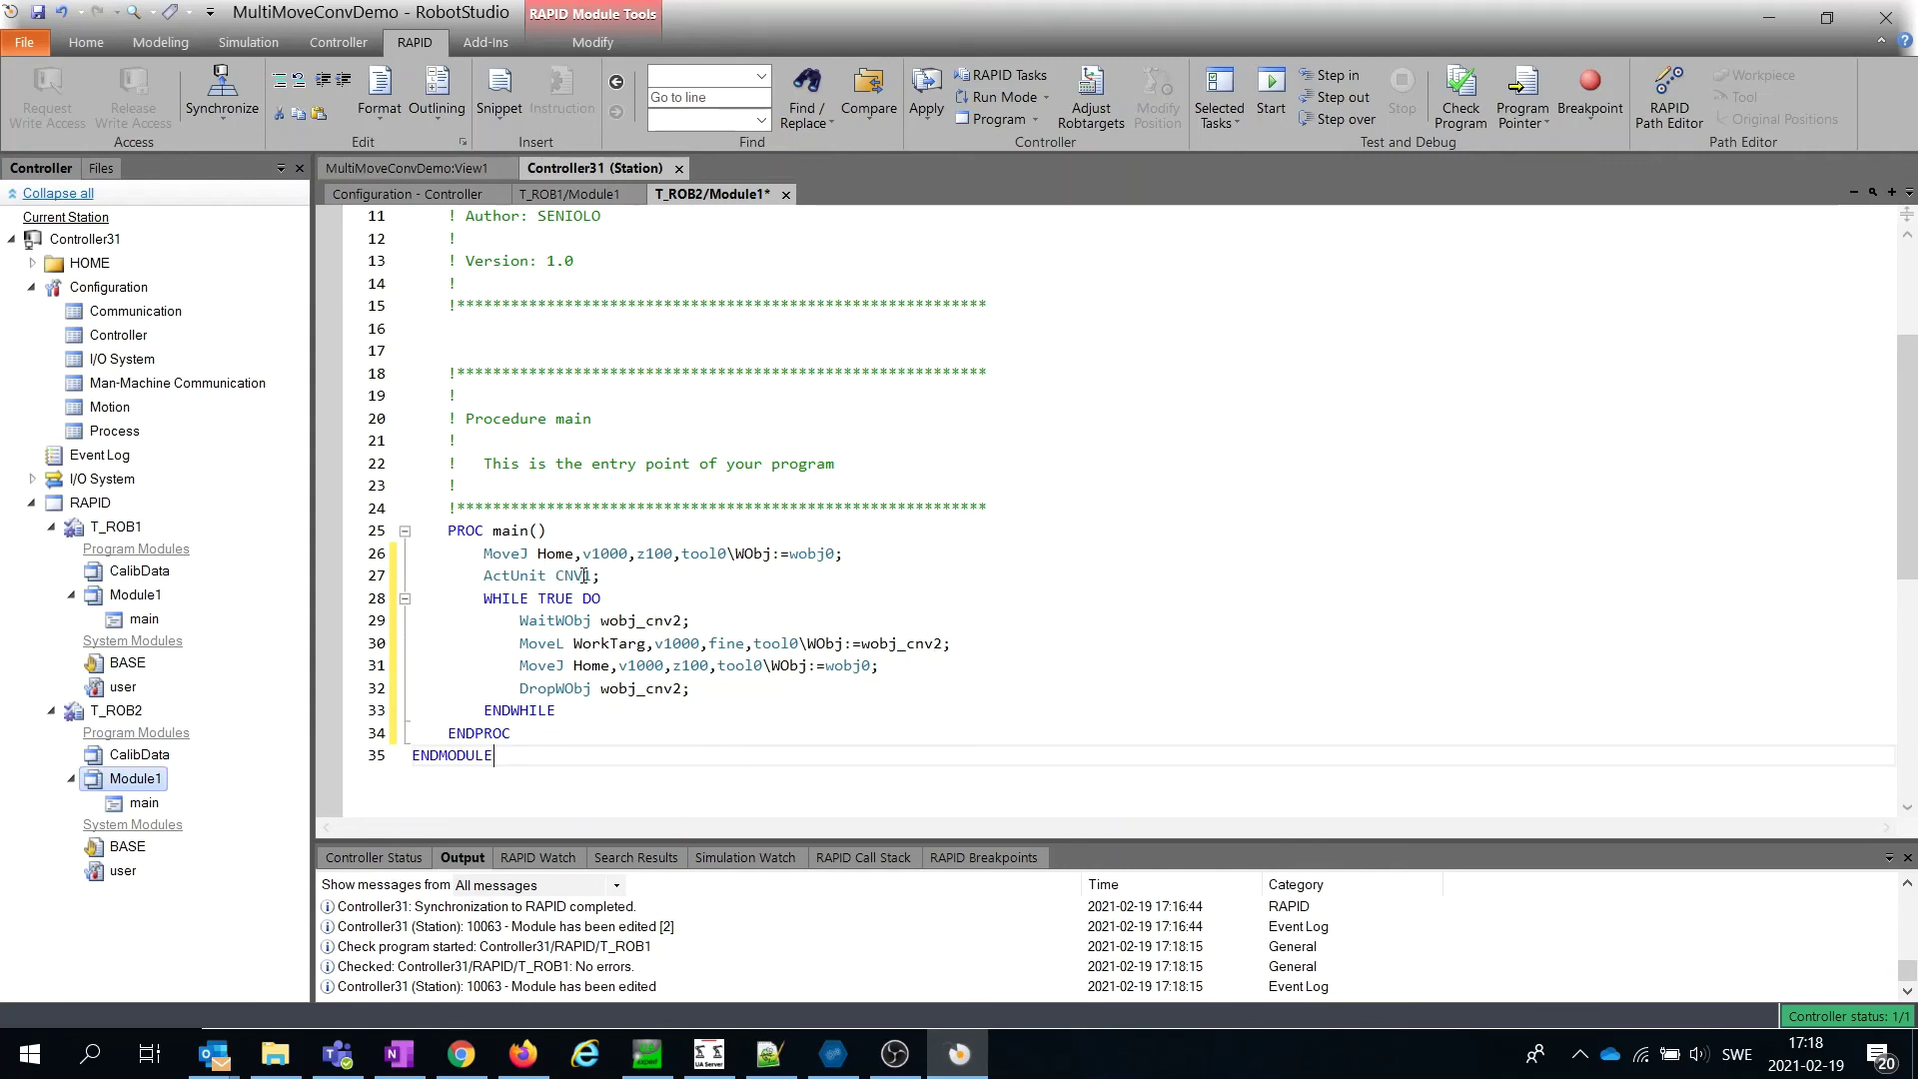
left_click(585, 577)
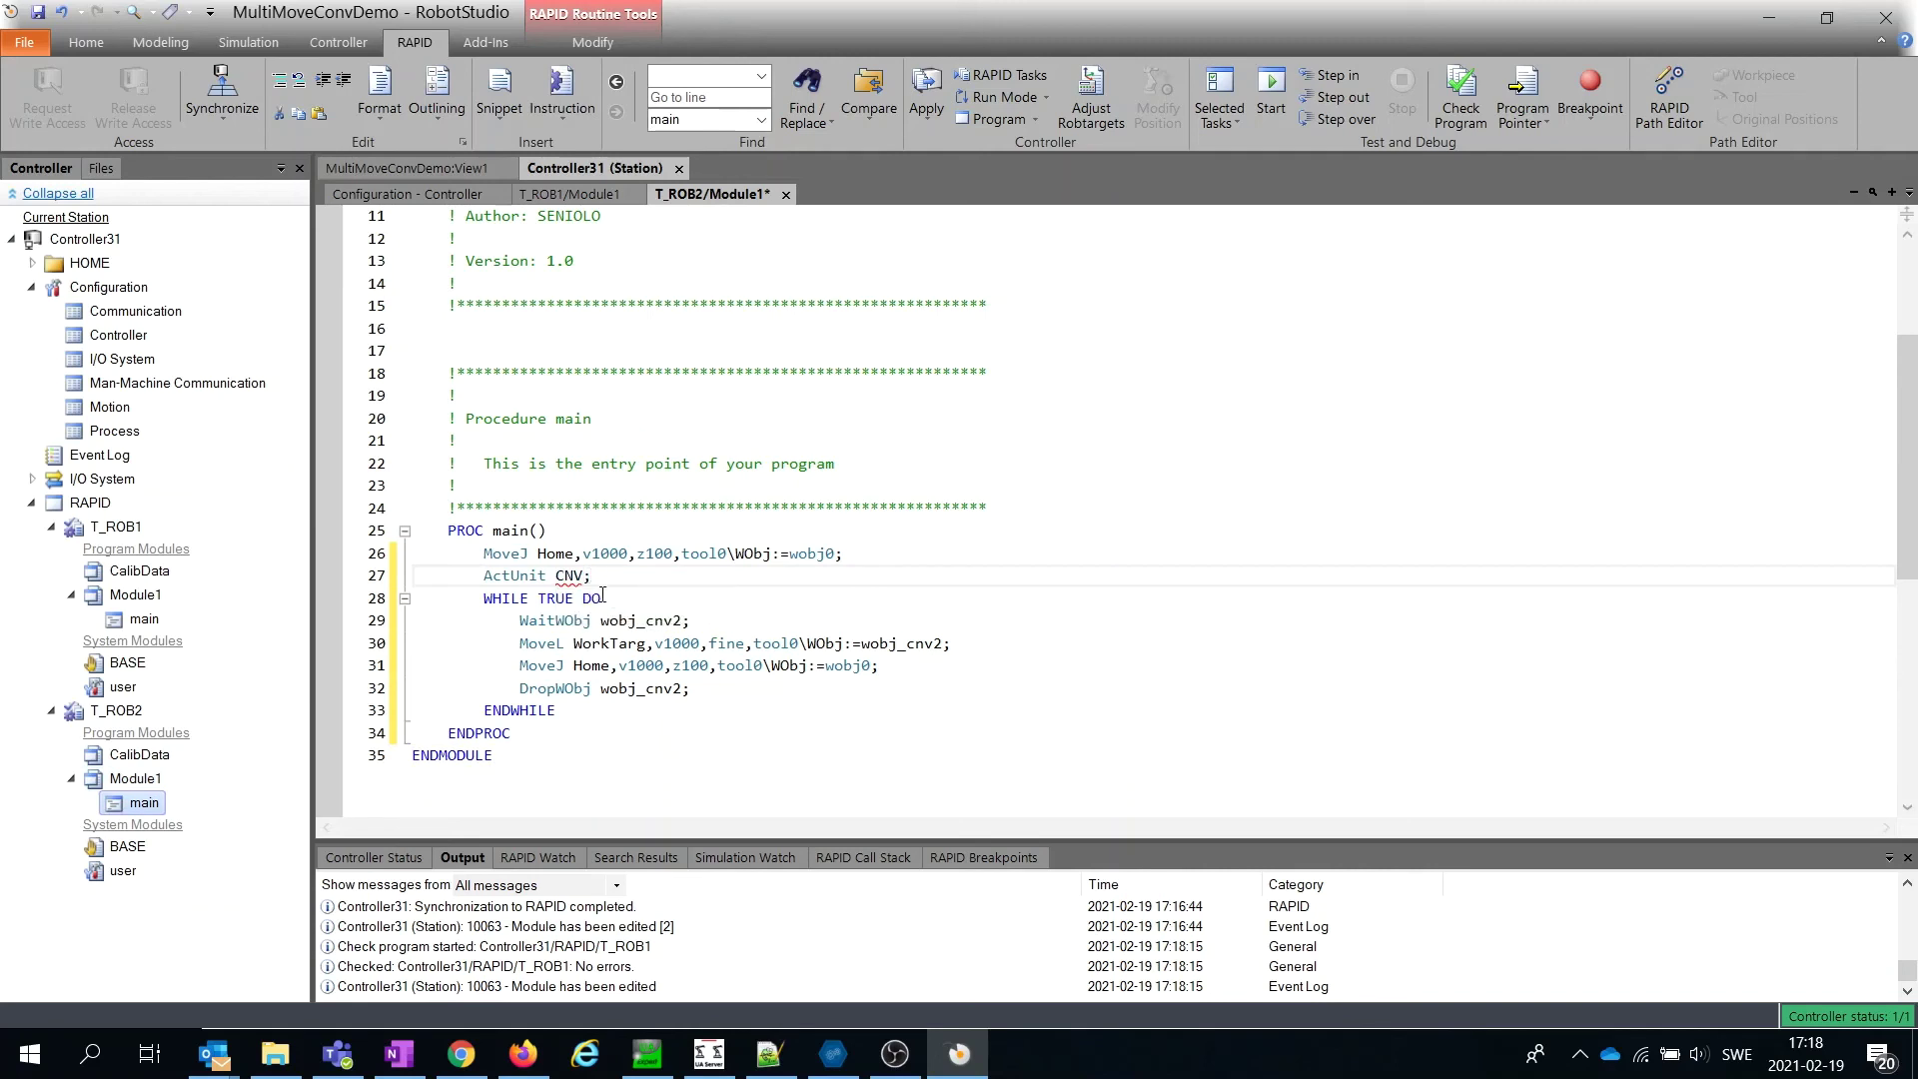
type("2")
left_click(616, 643)
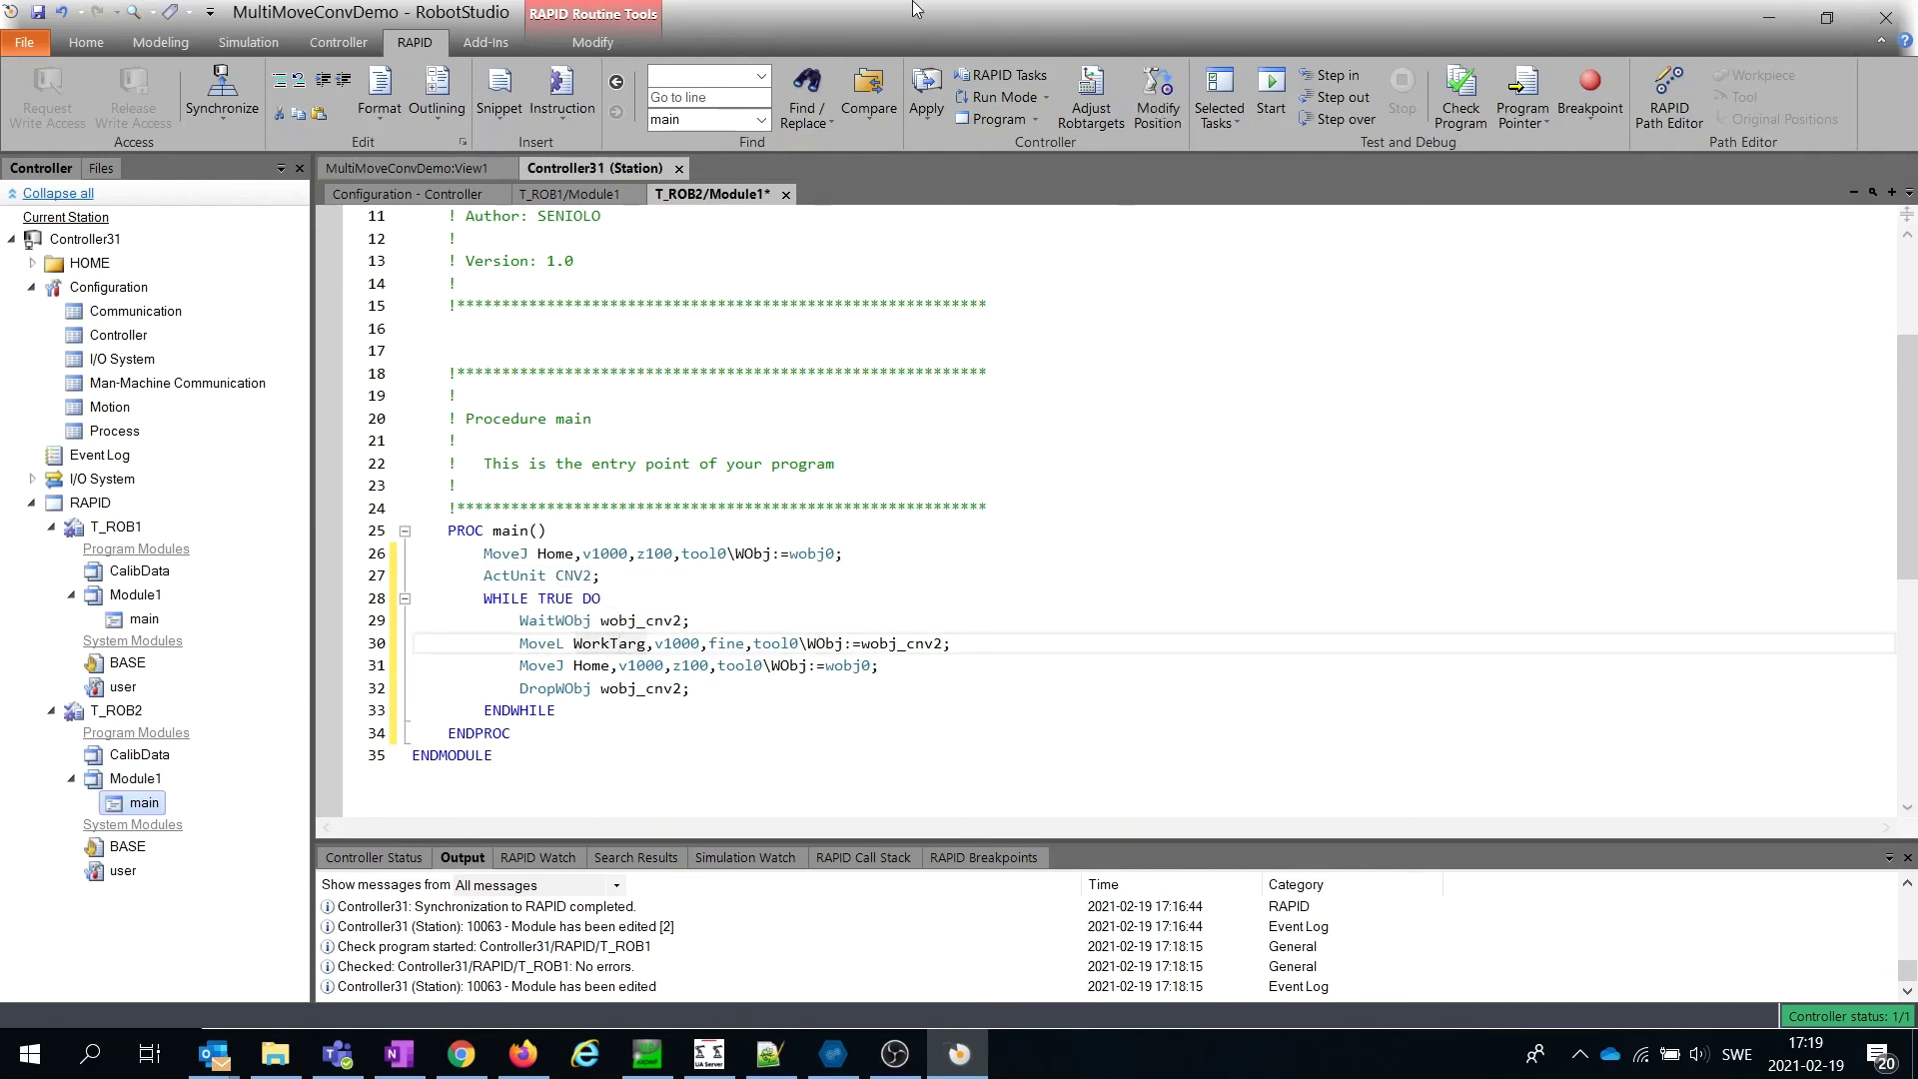
- Apply the T_ROB2 module and synchronize the programs to the station
left_click(928, 93)
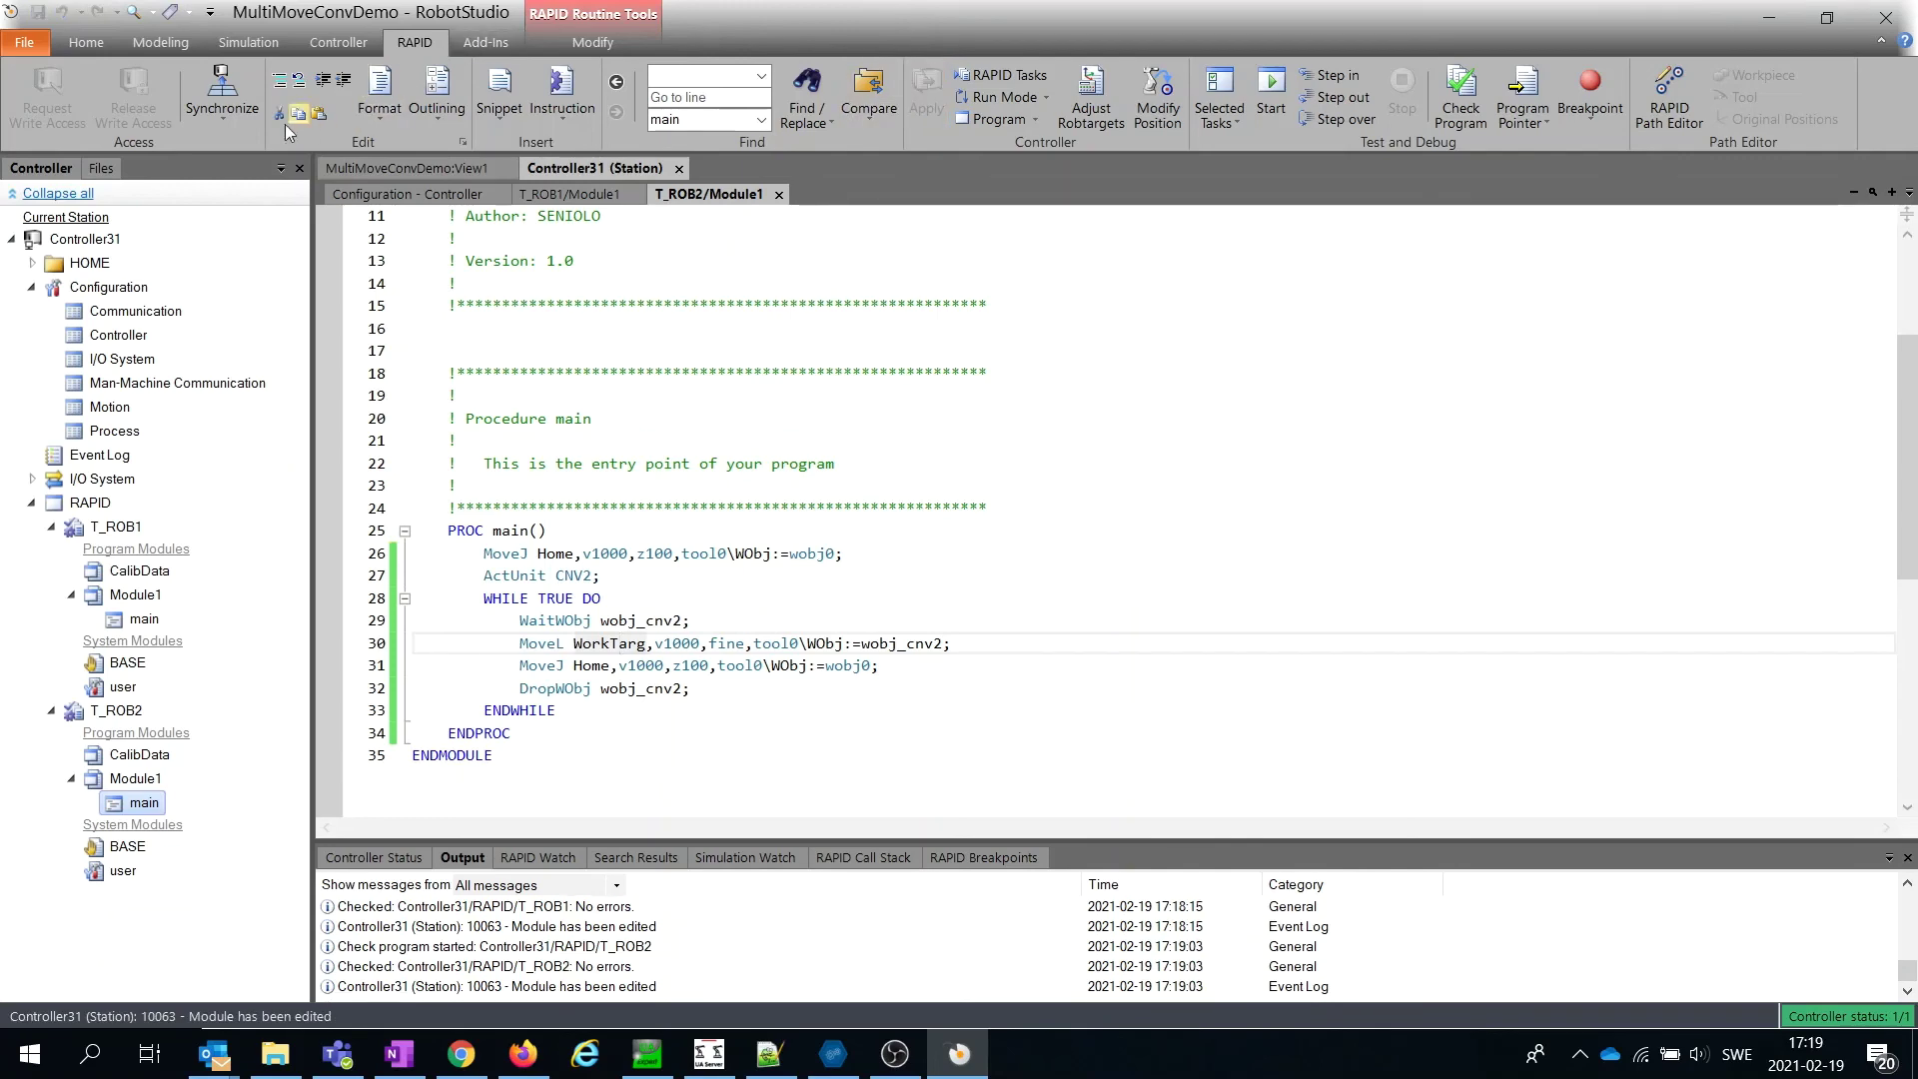
left_click(222, 117)
left_click(319, 200)
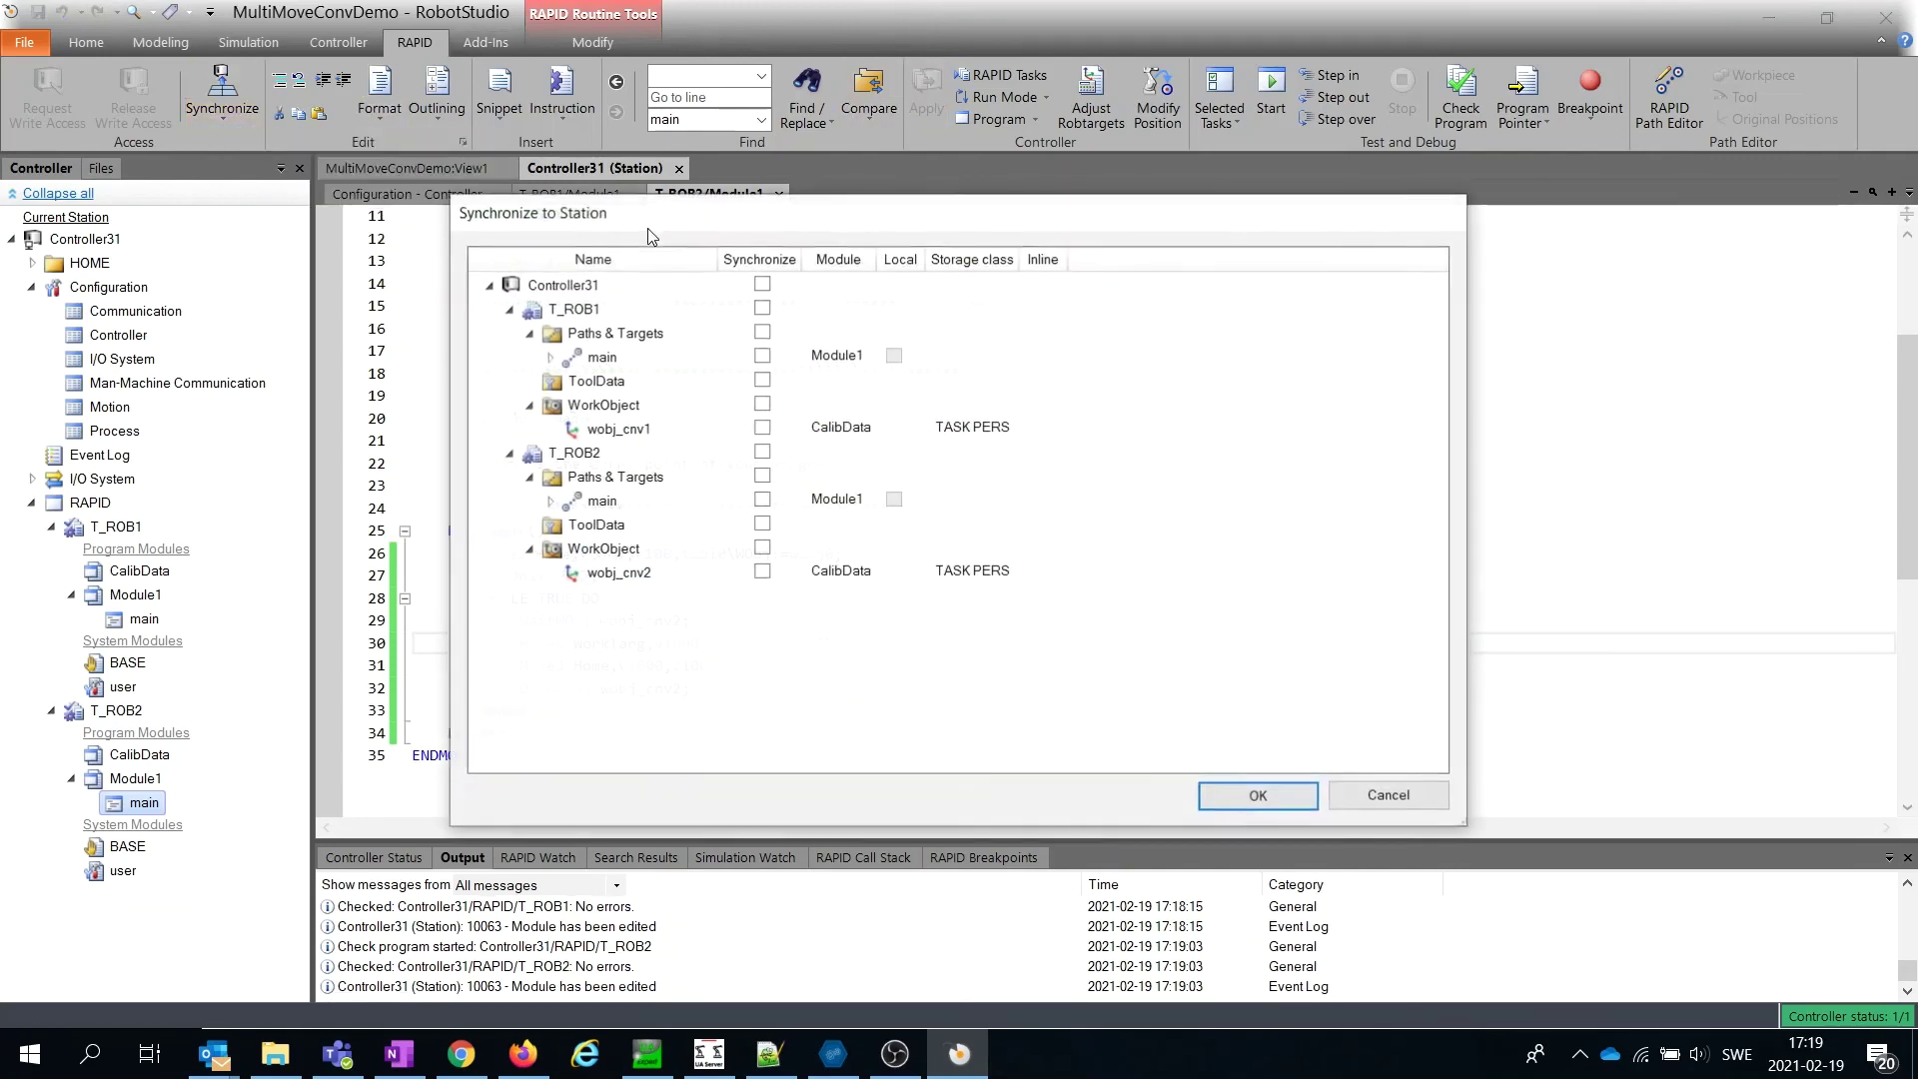
left_click(1252, 795)
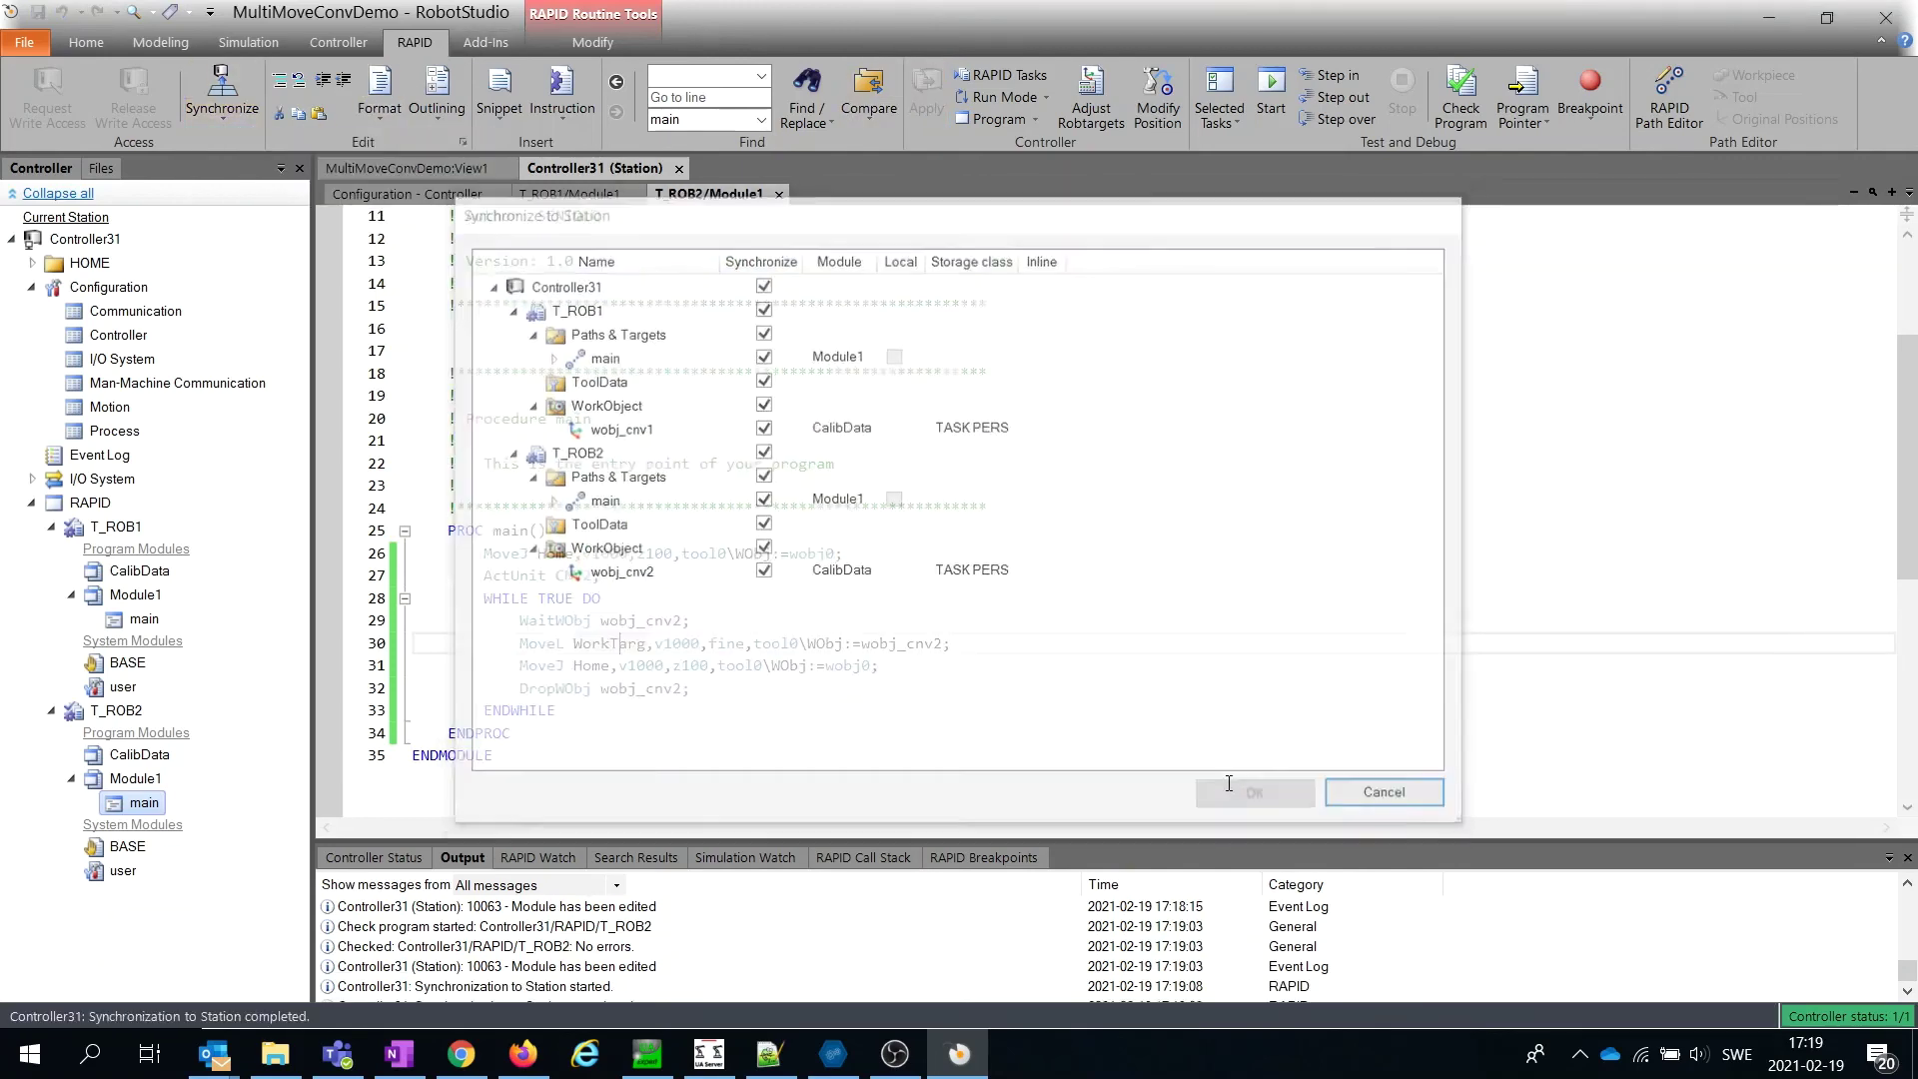
- Clear all boxes from conveyor CNVCNVCNV in the Layout tree and start the simulation
left_click(250, 43)
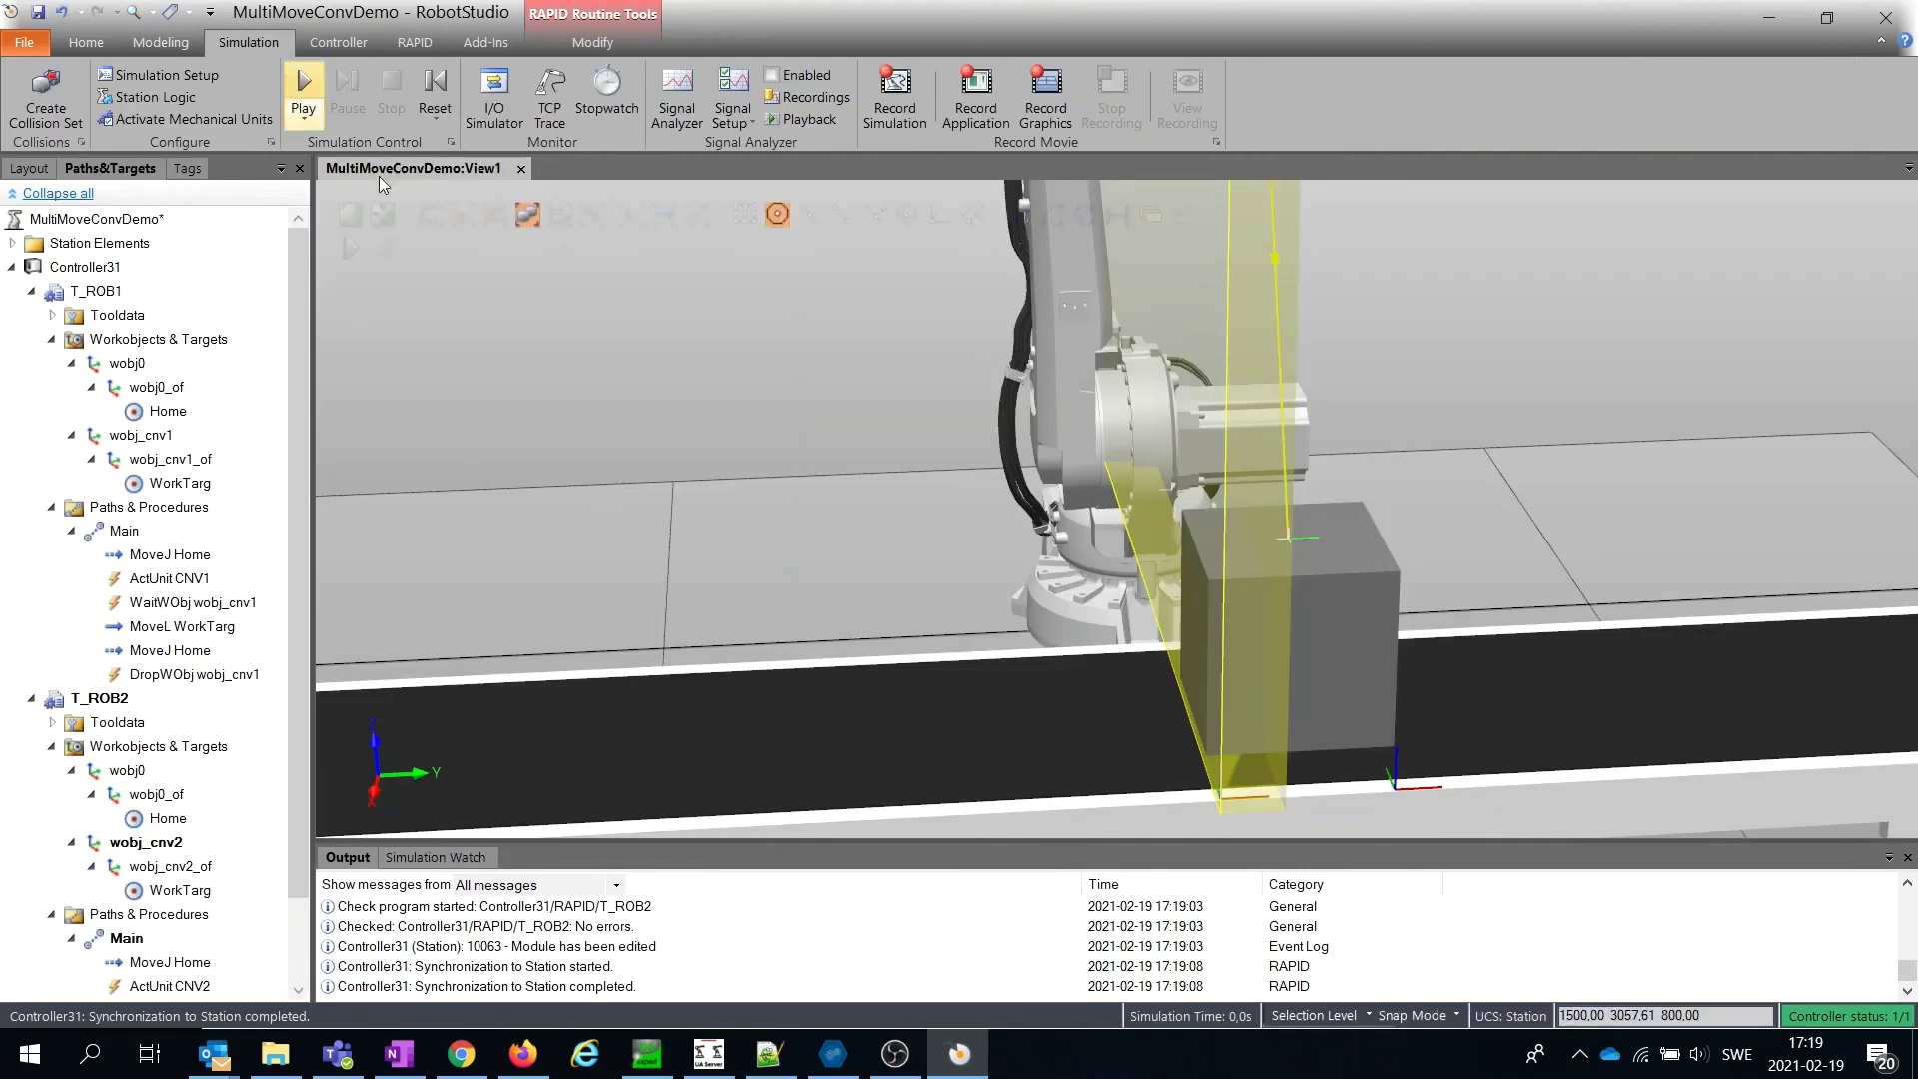
scroll(1326, 575, "down", 5)
scroll(1327, 574, "down", 3)
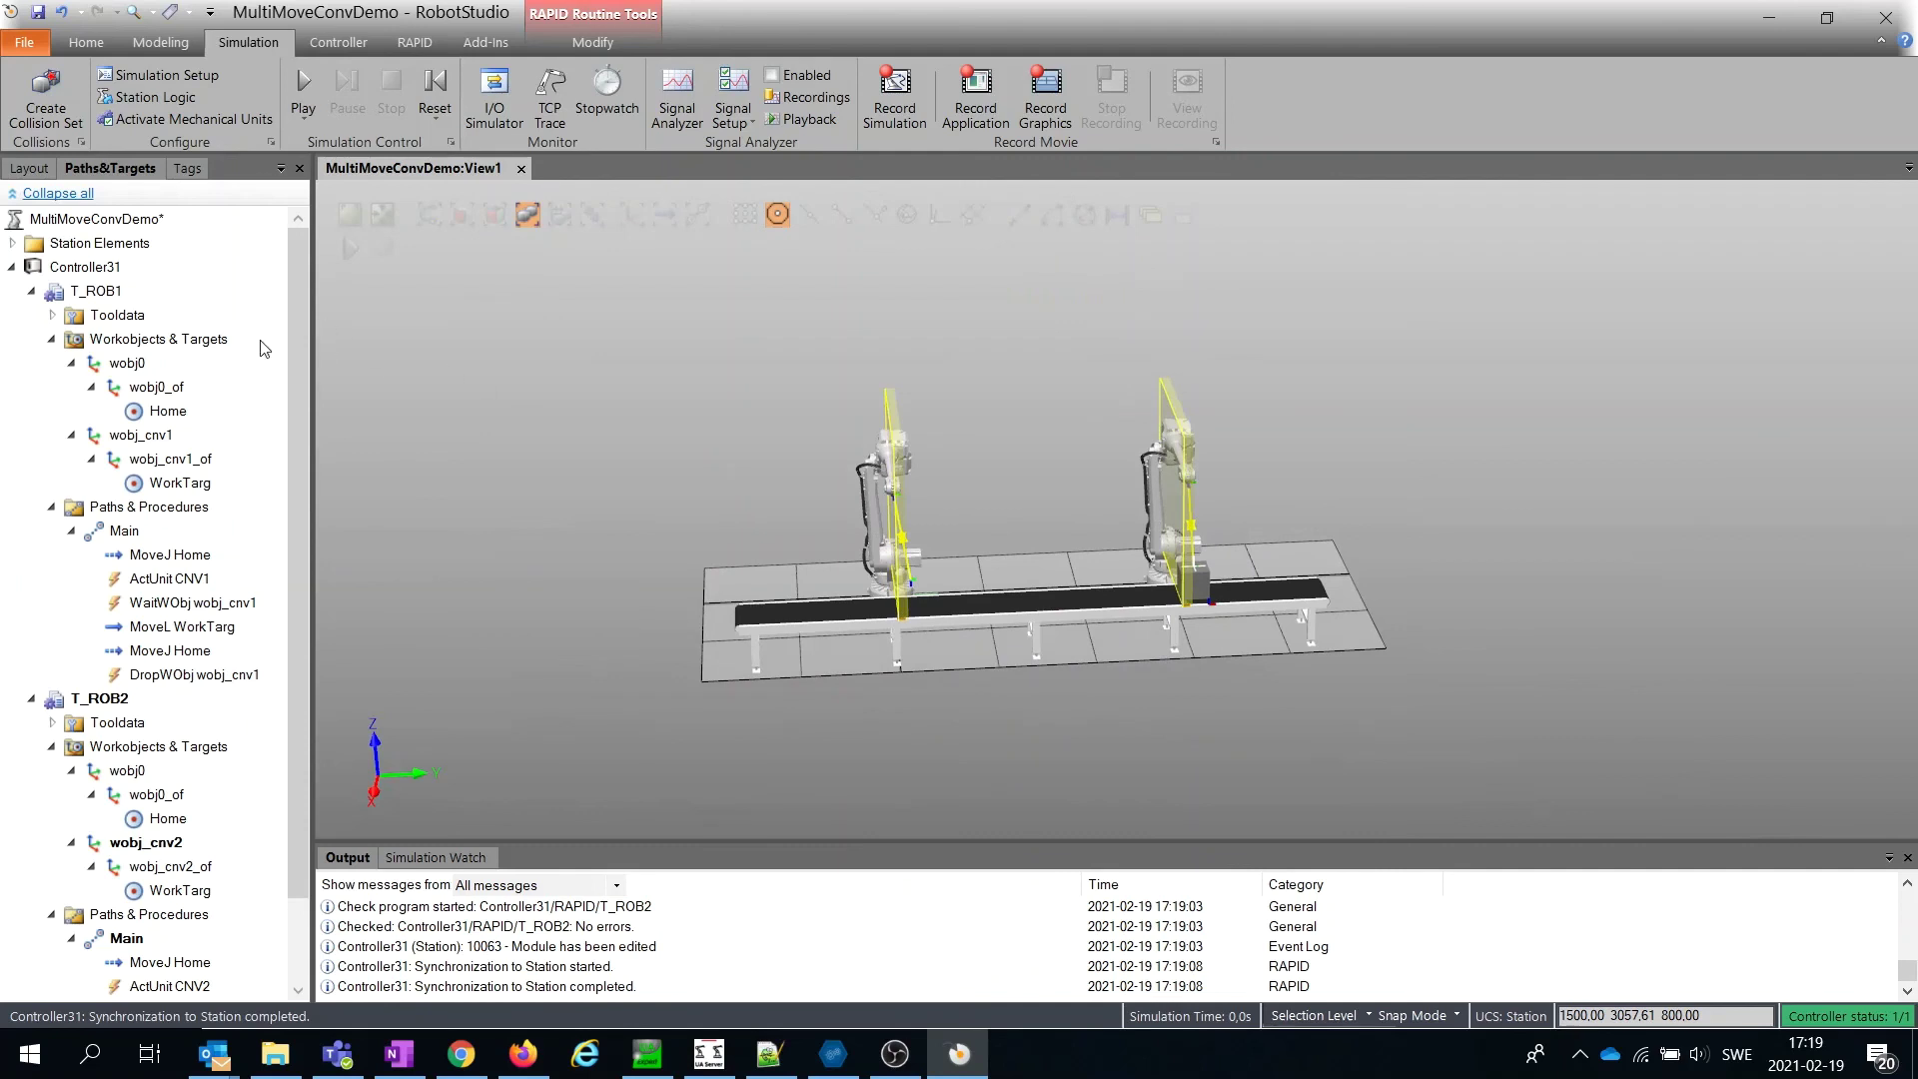
left_click(30, 168)
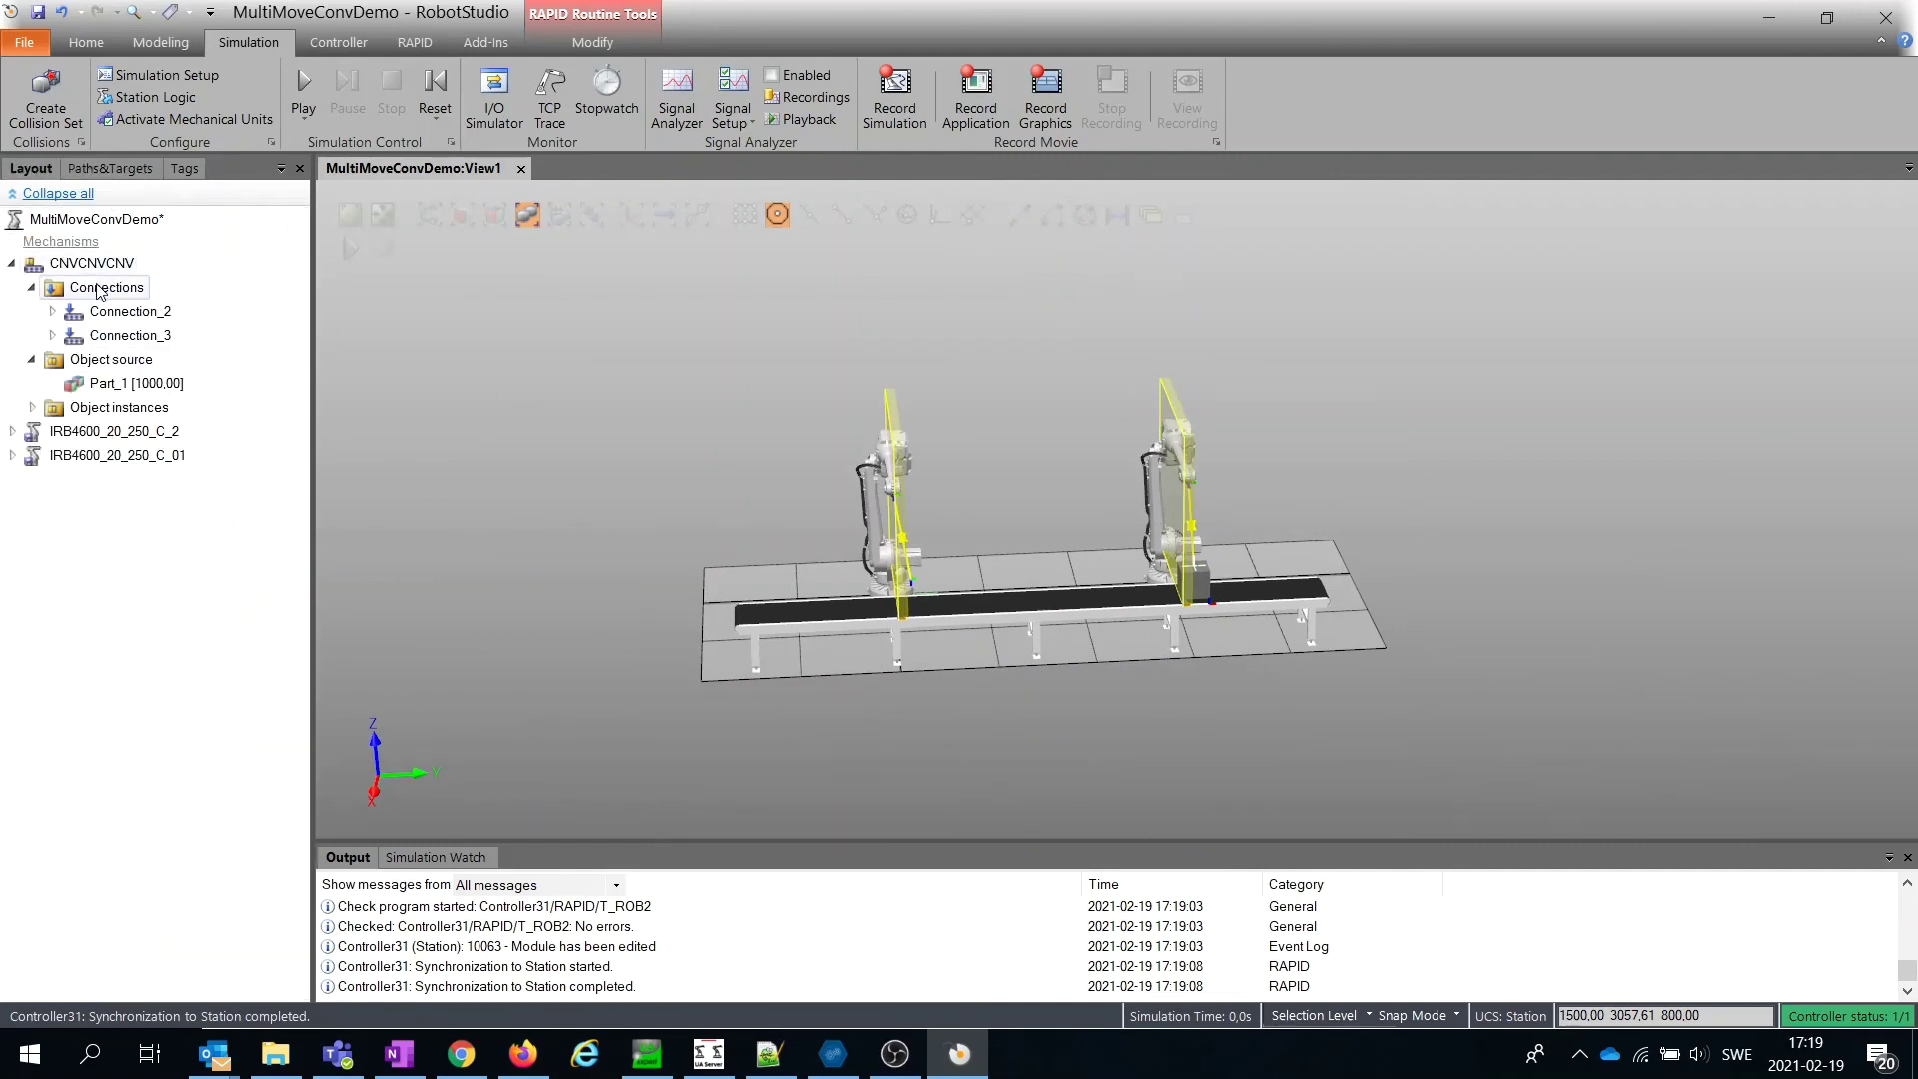
right_click(93, 267)
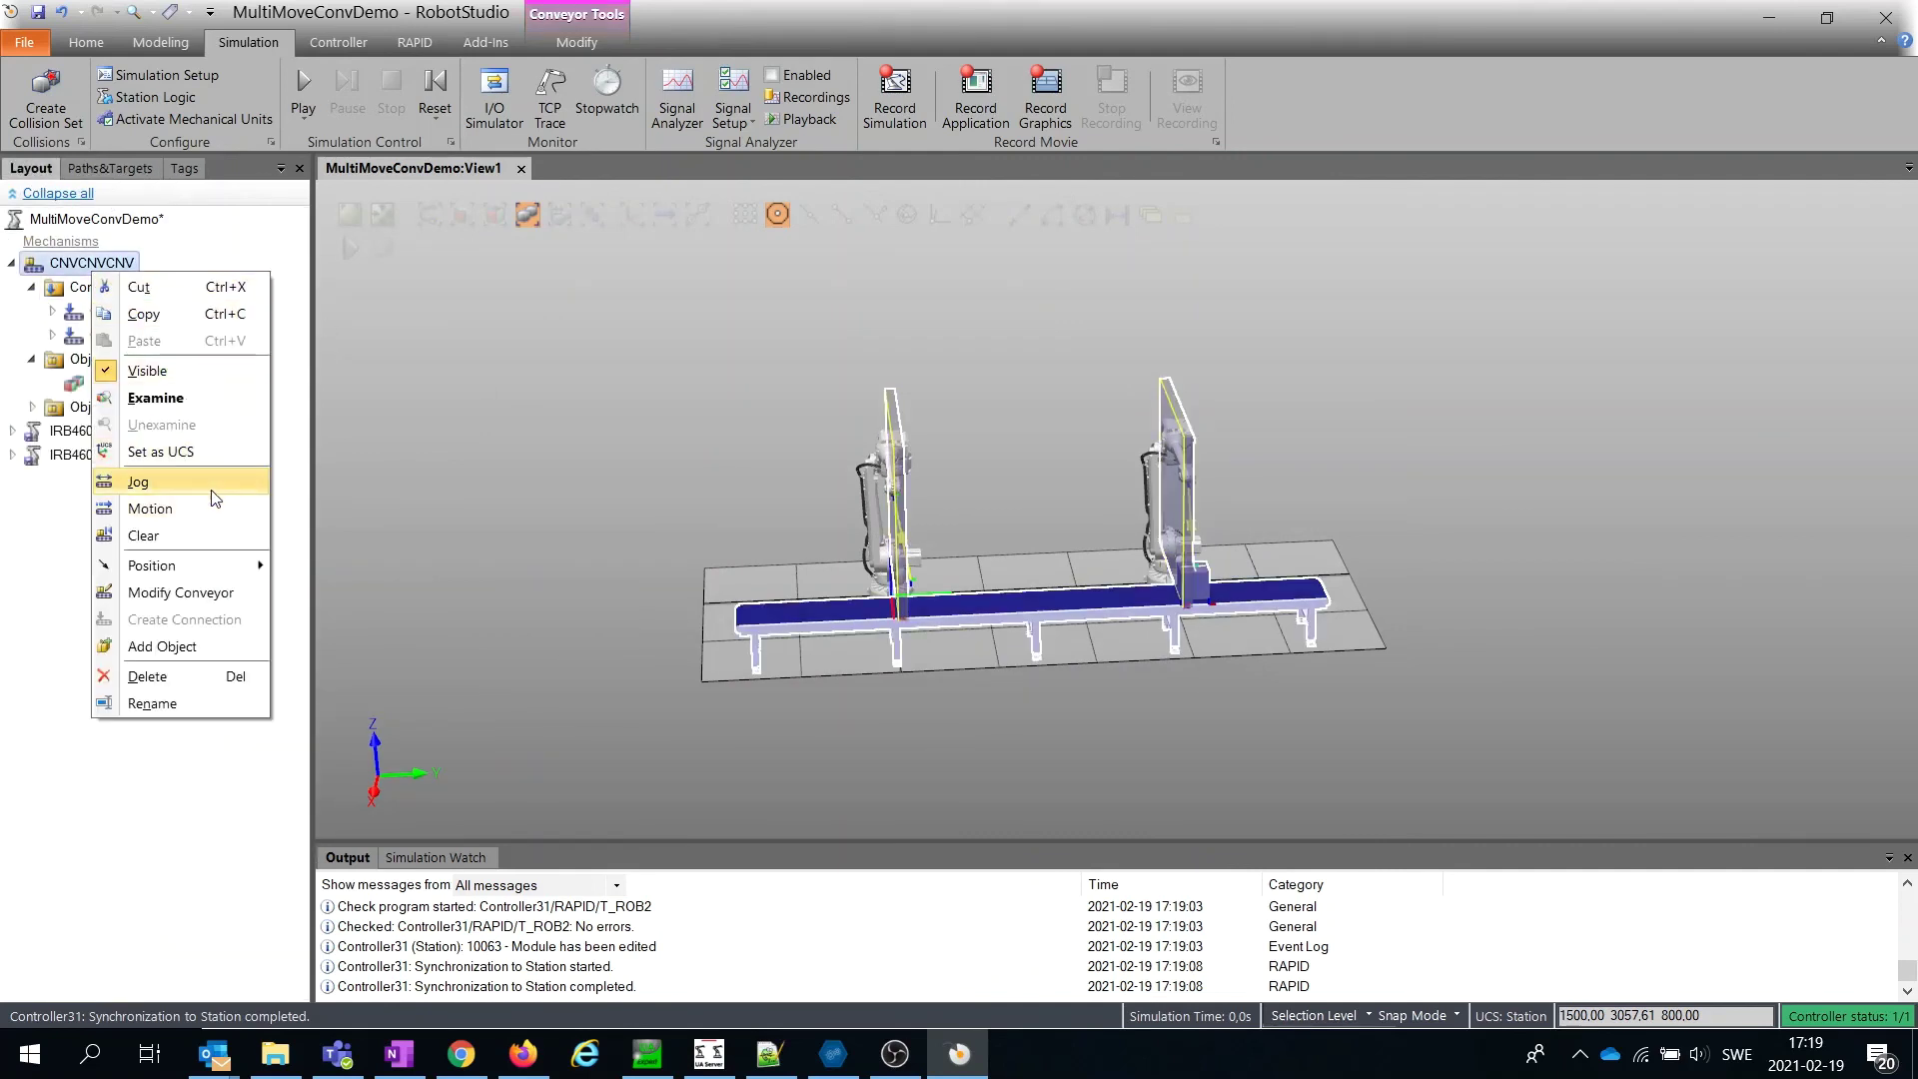
left_click(178, 538)
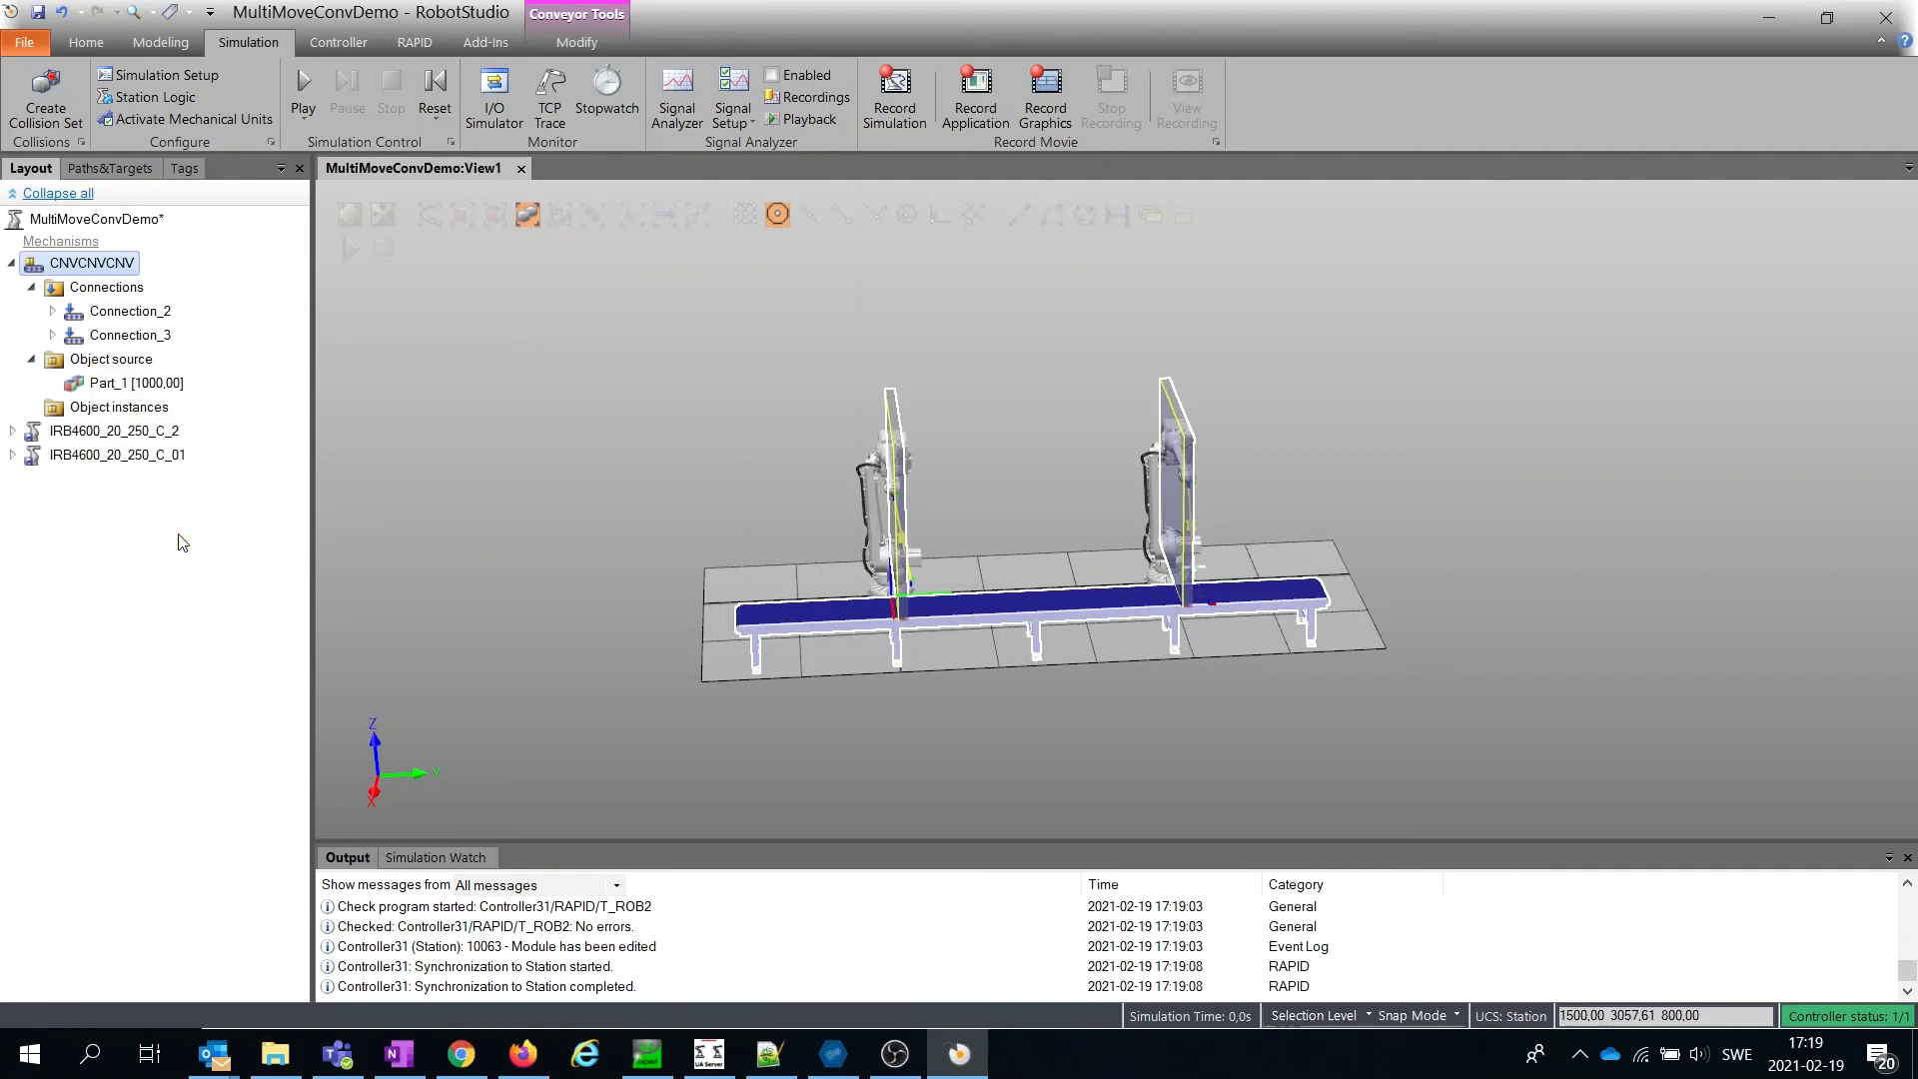
left_click(320, 83)
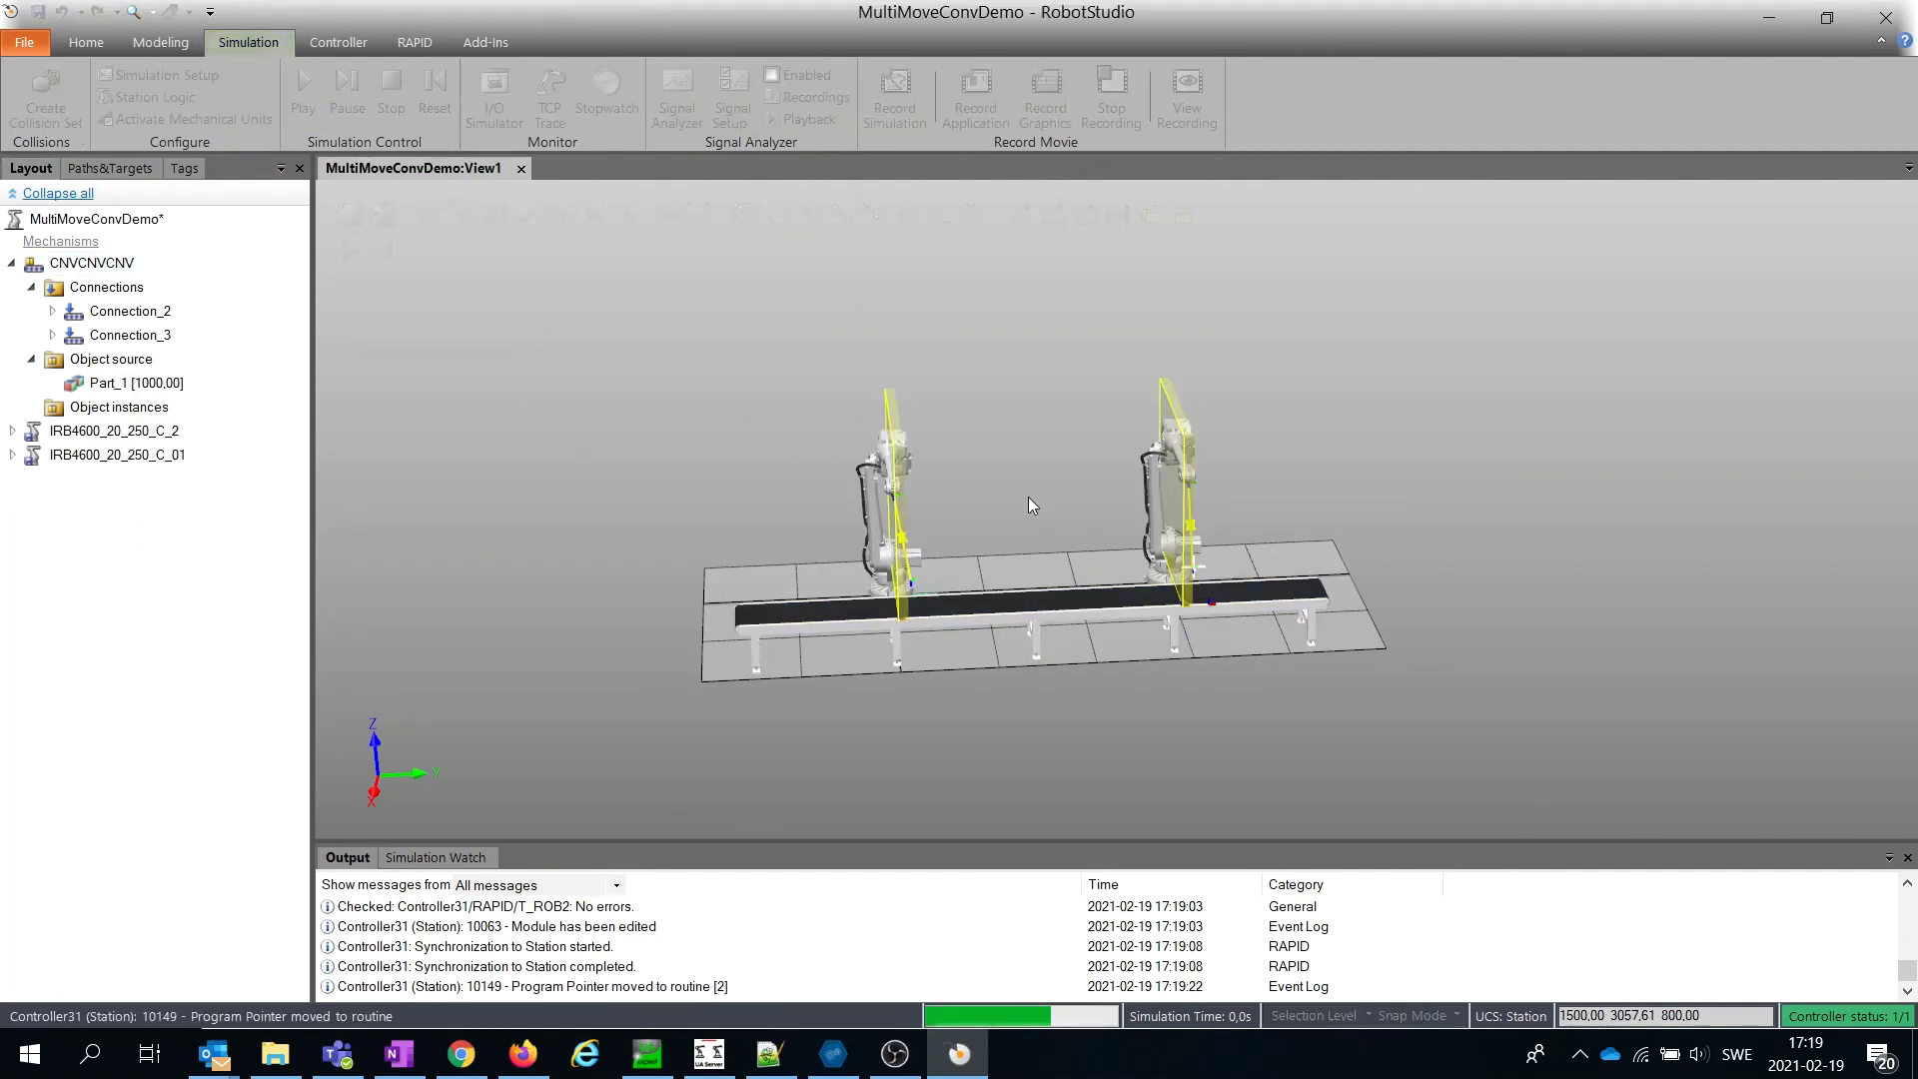
scroll(1028, 506, "up", 2)
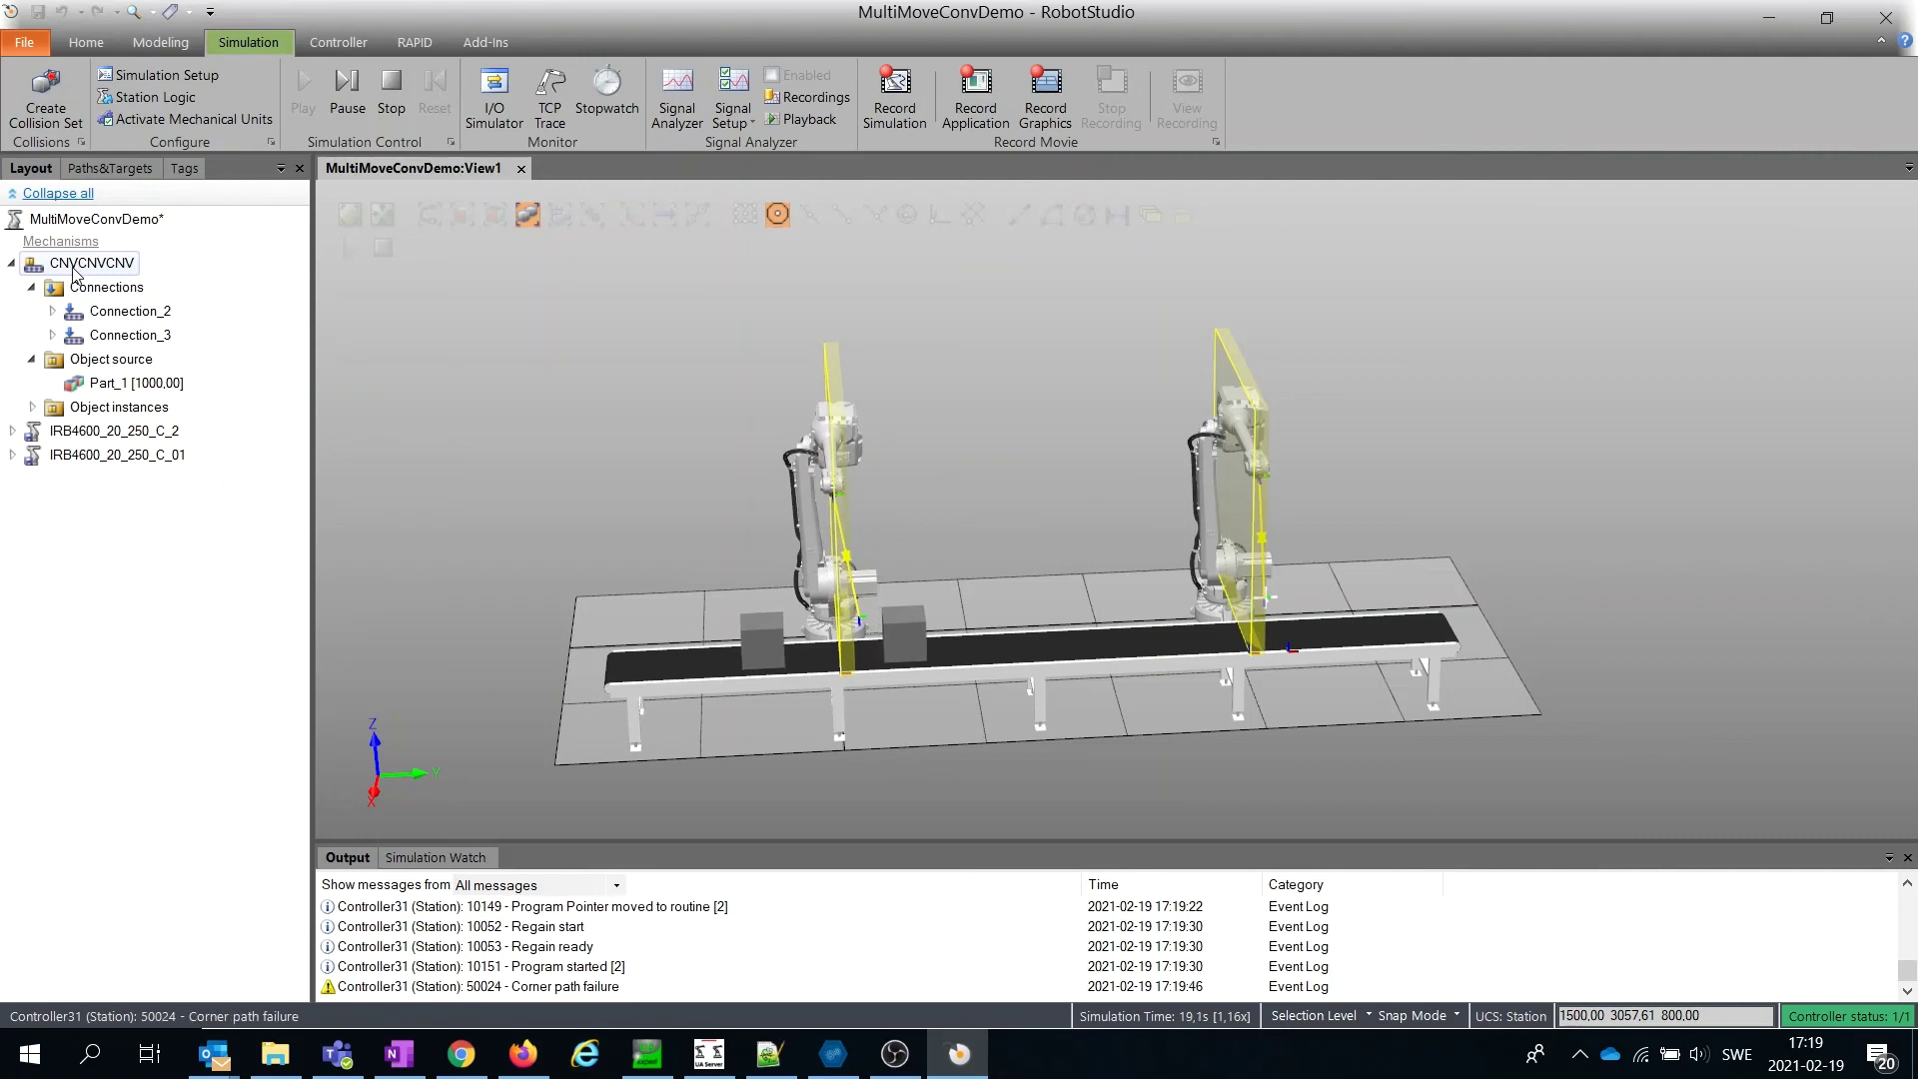
- Set conveyor CNVCNVCNV's motion speed to 200 mm/s
right_click(73, 271)
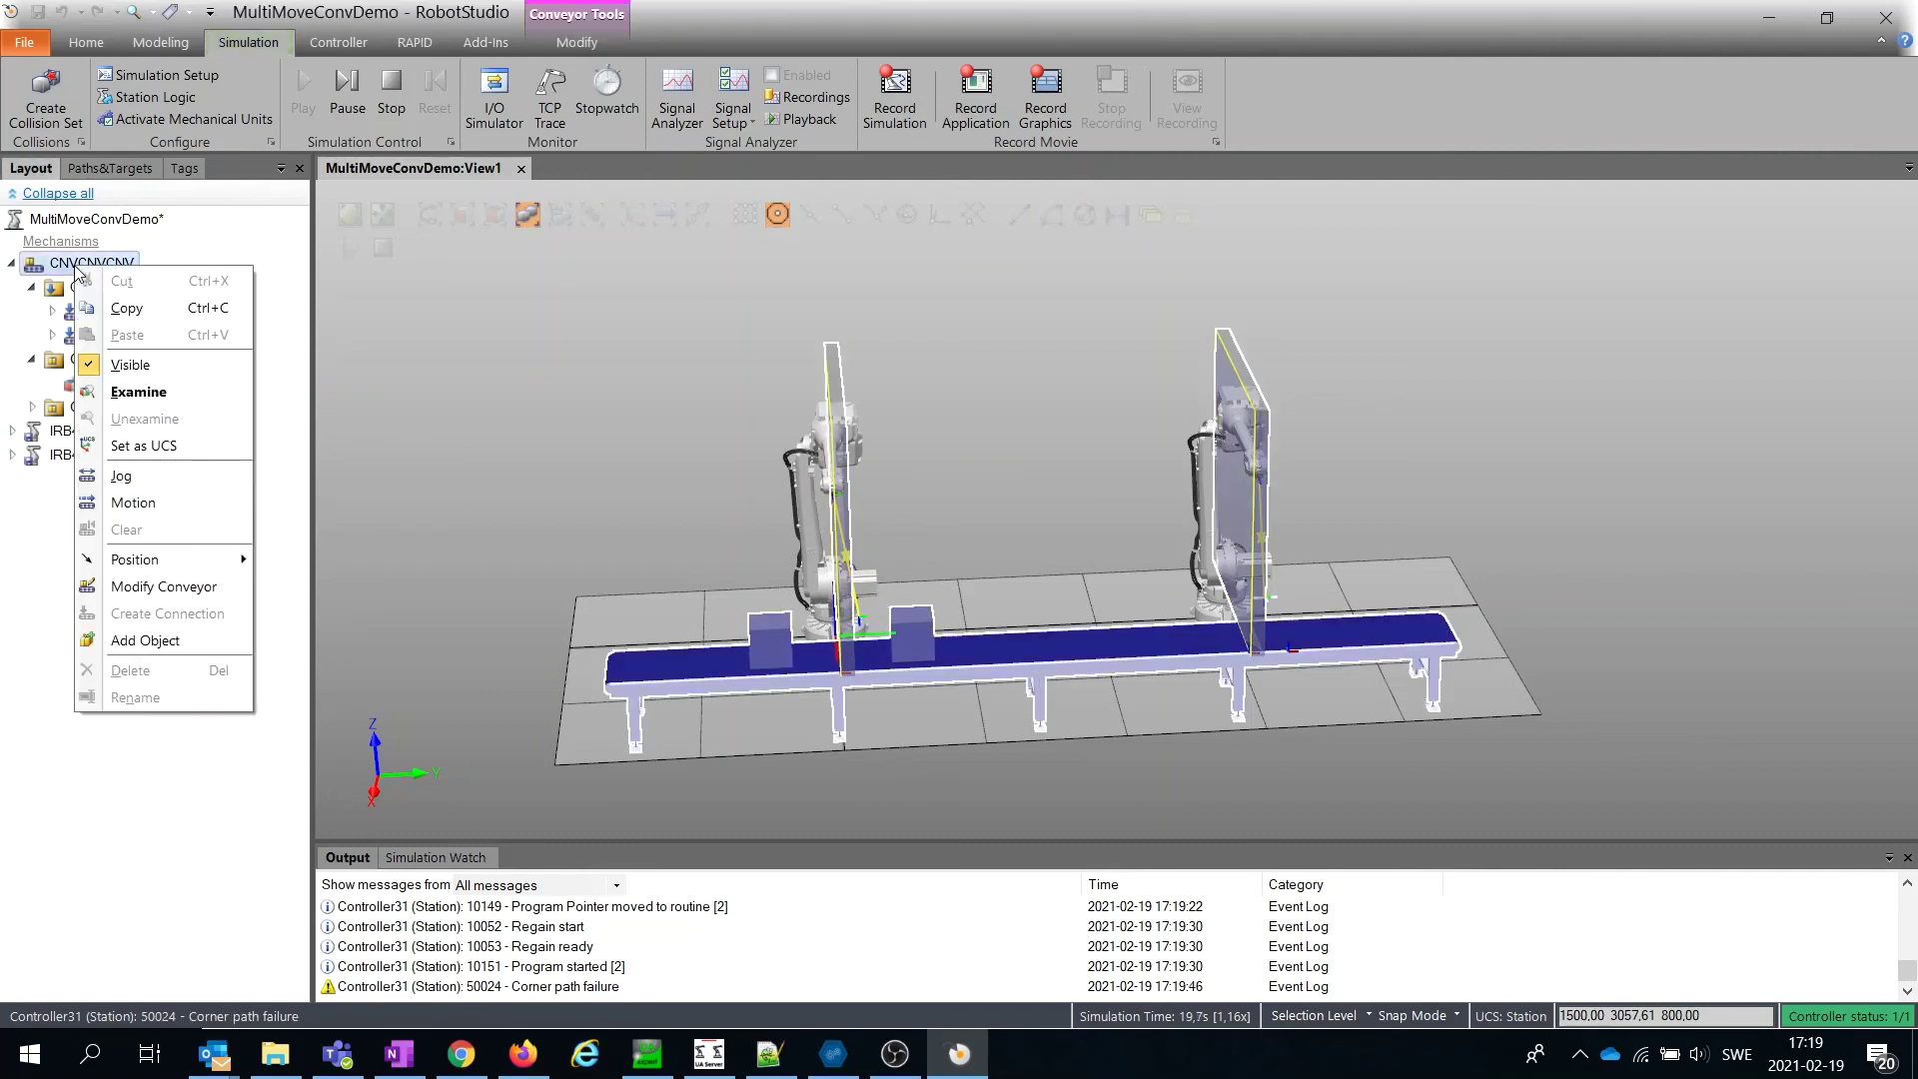
left_click(183, 477)
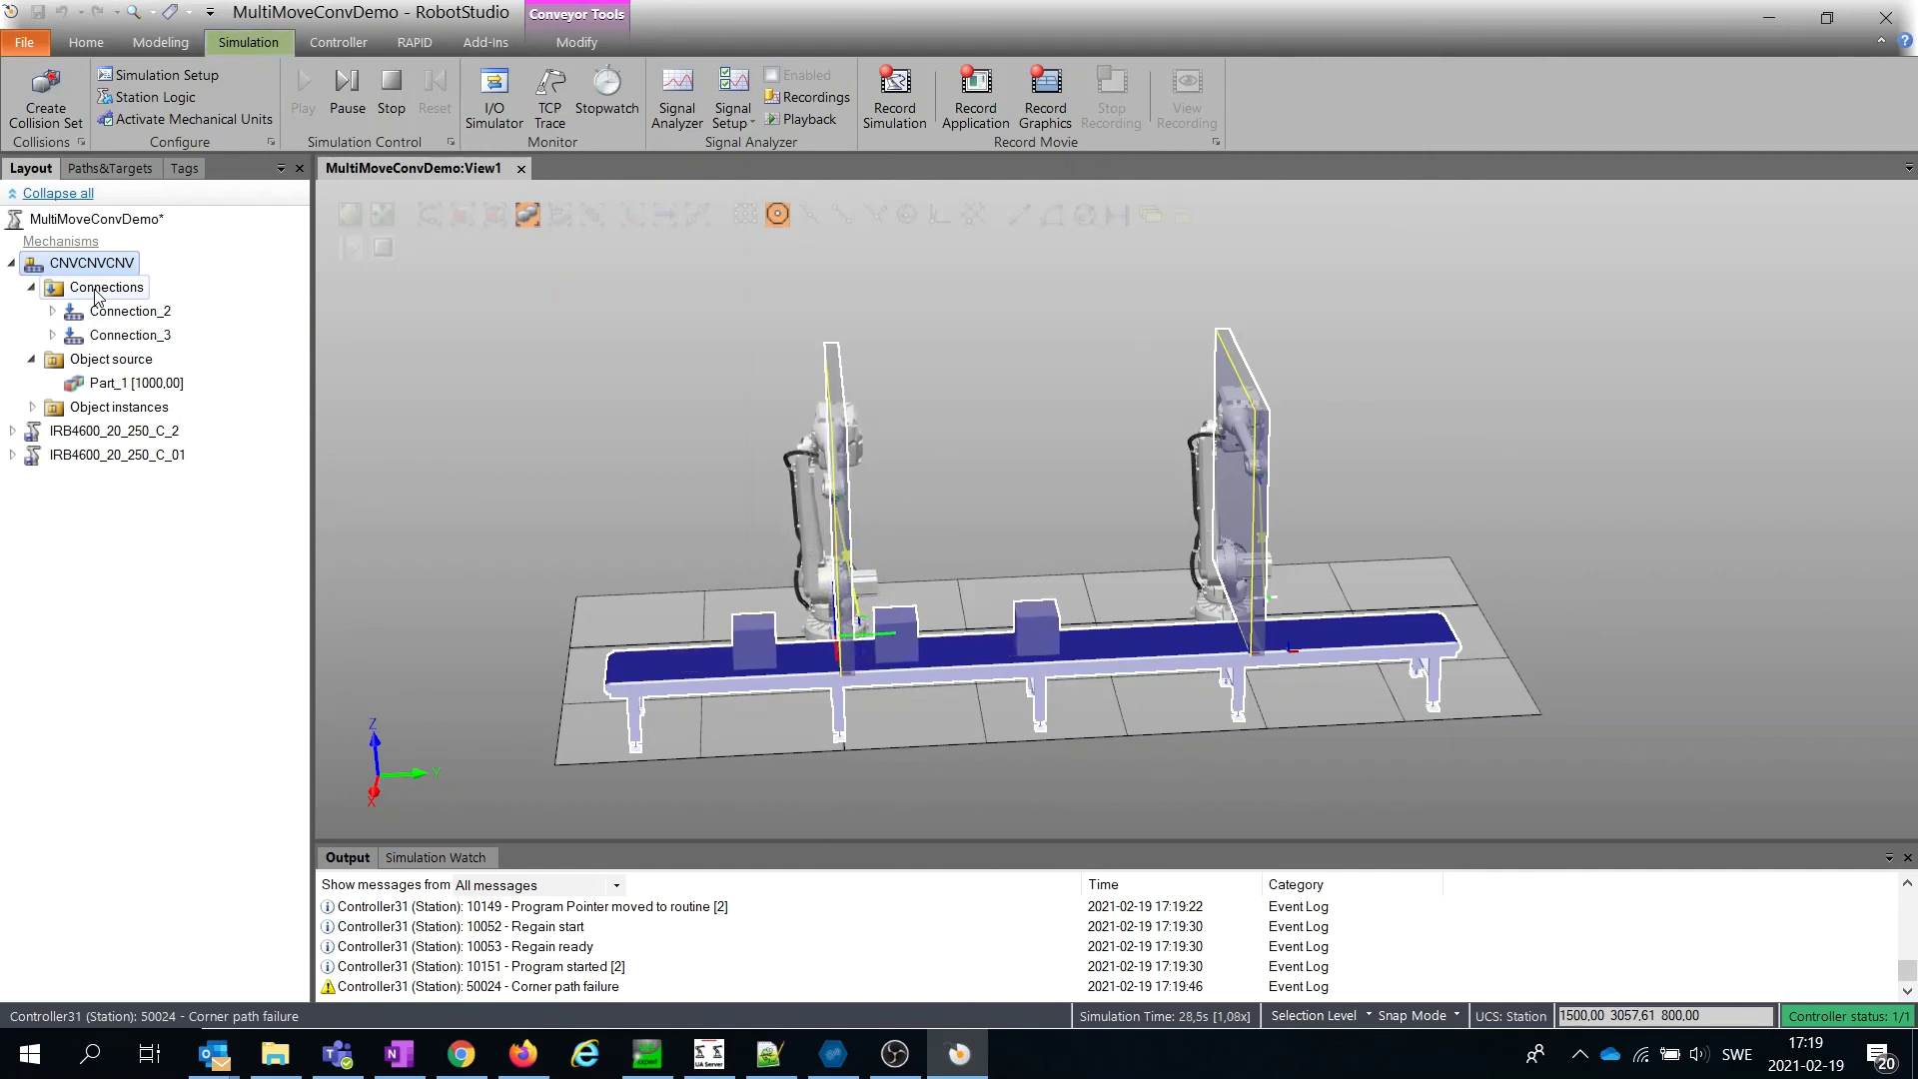
right_click(93, 265)
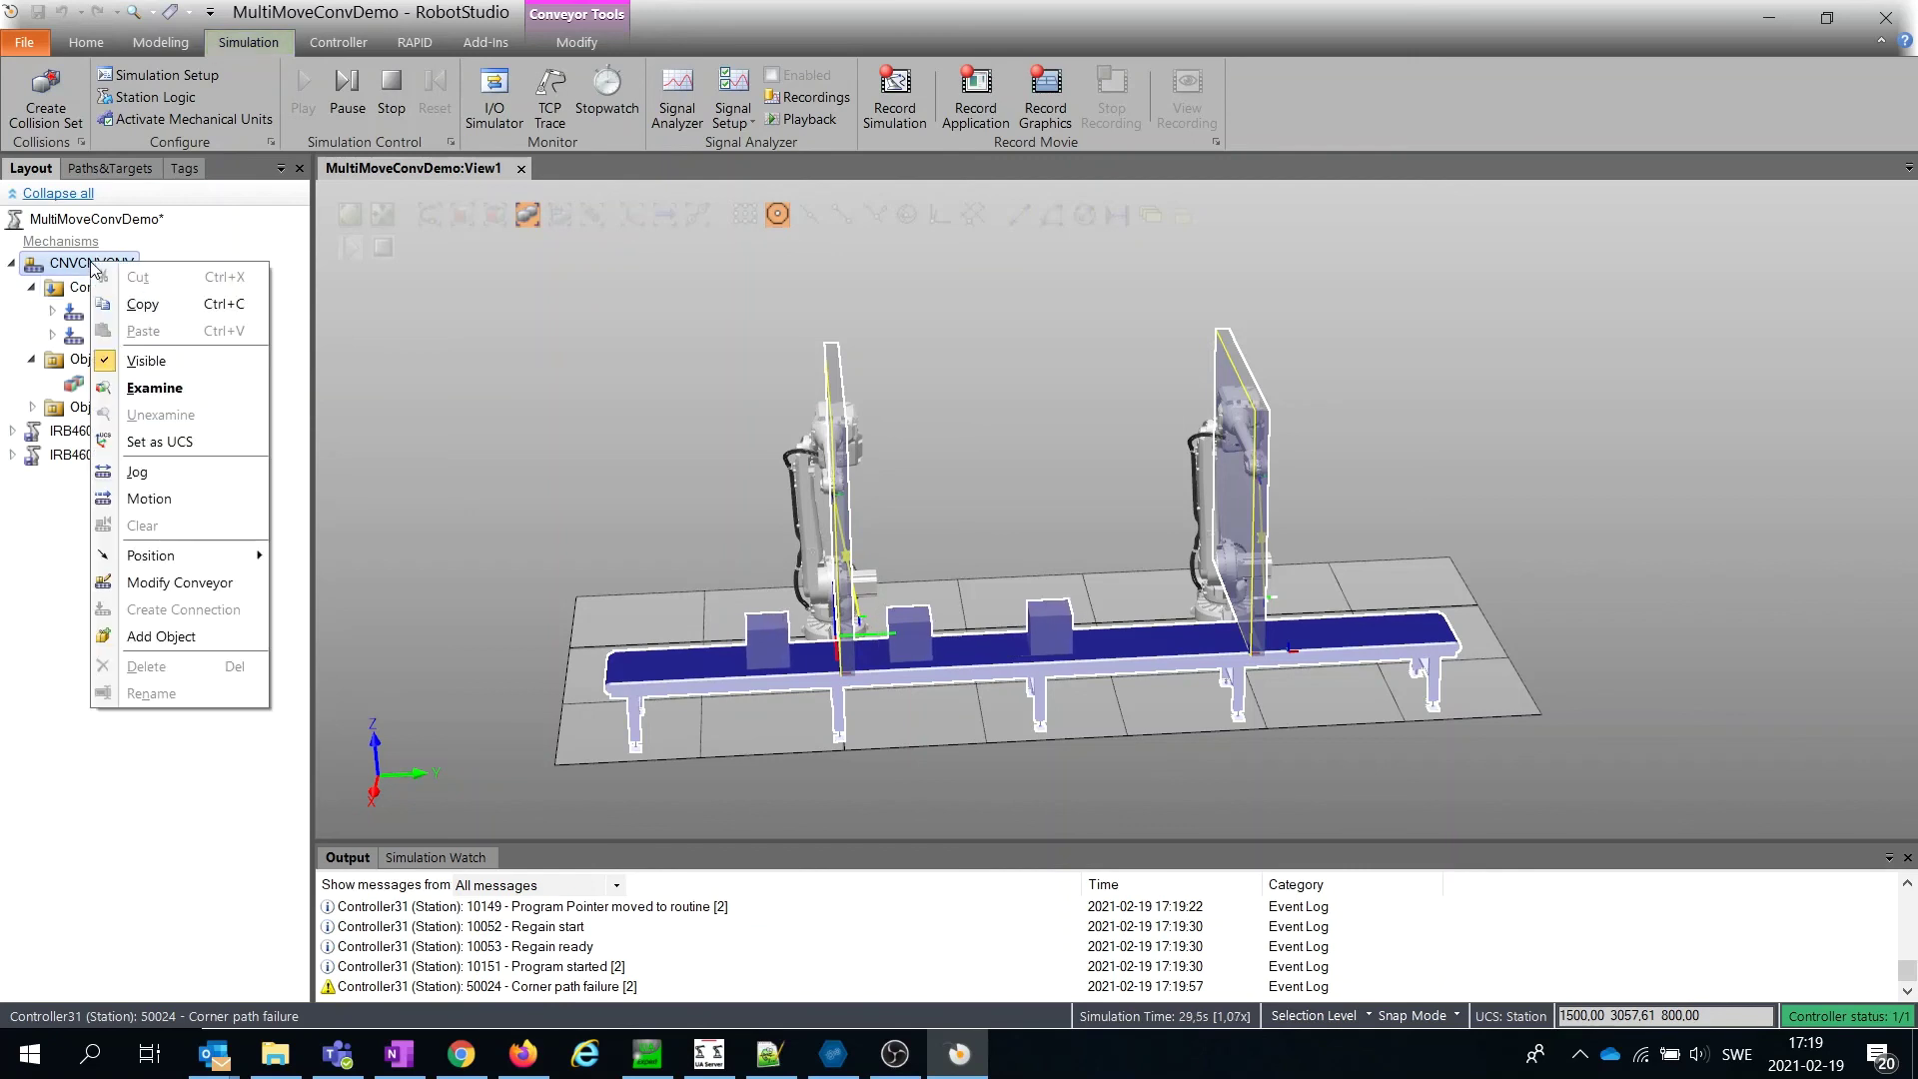
left_click(198, 490)
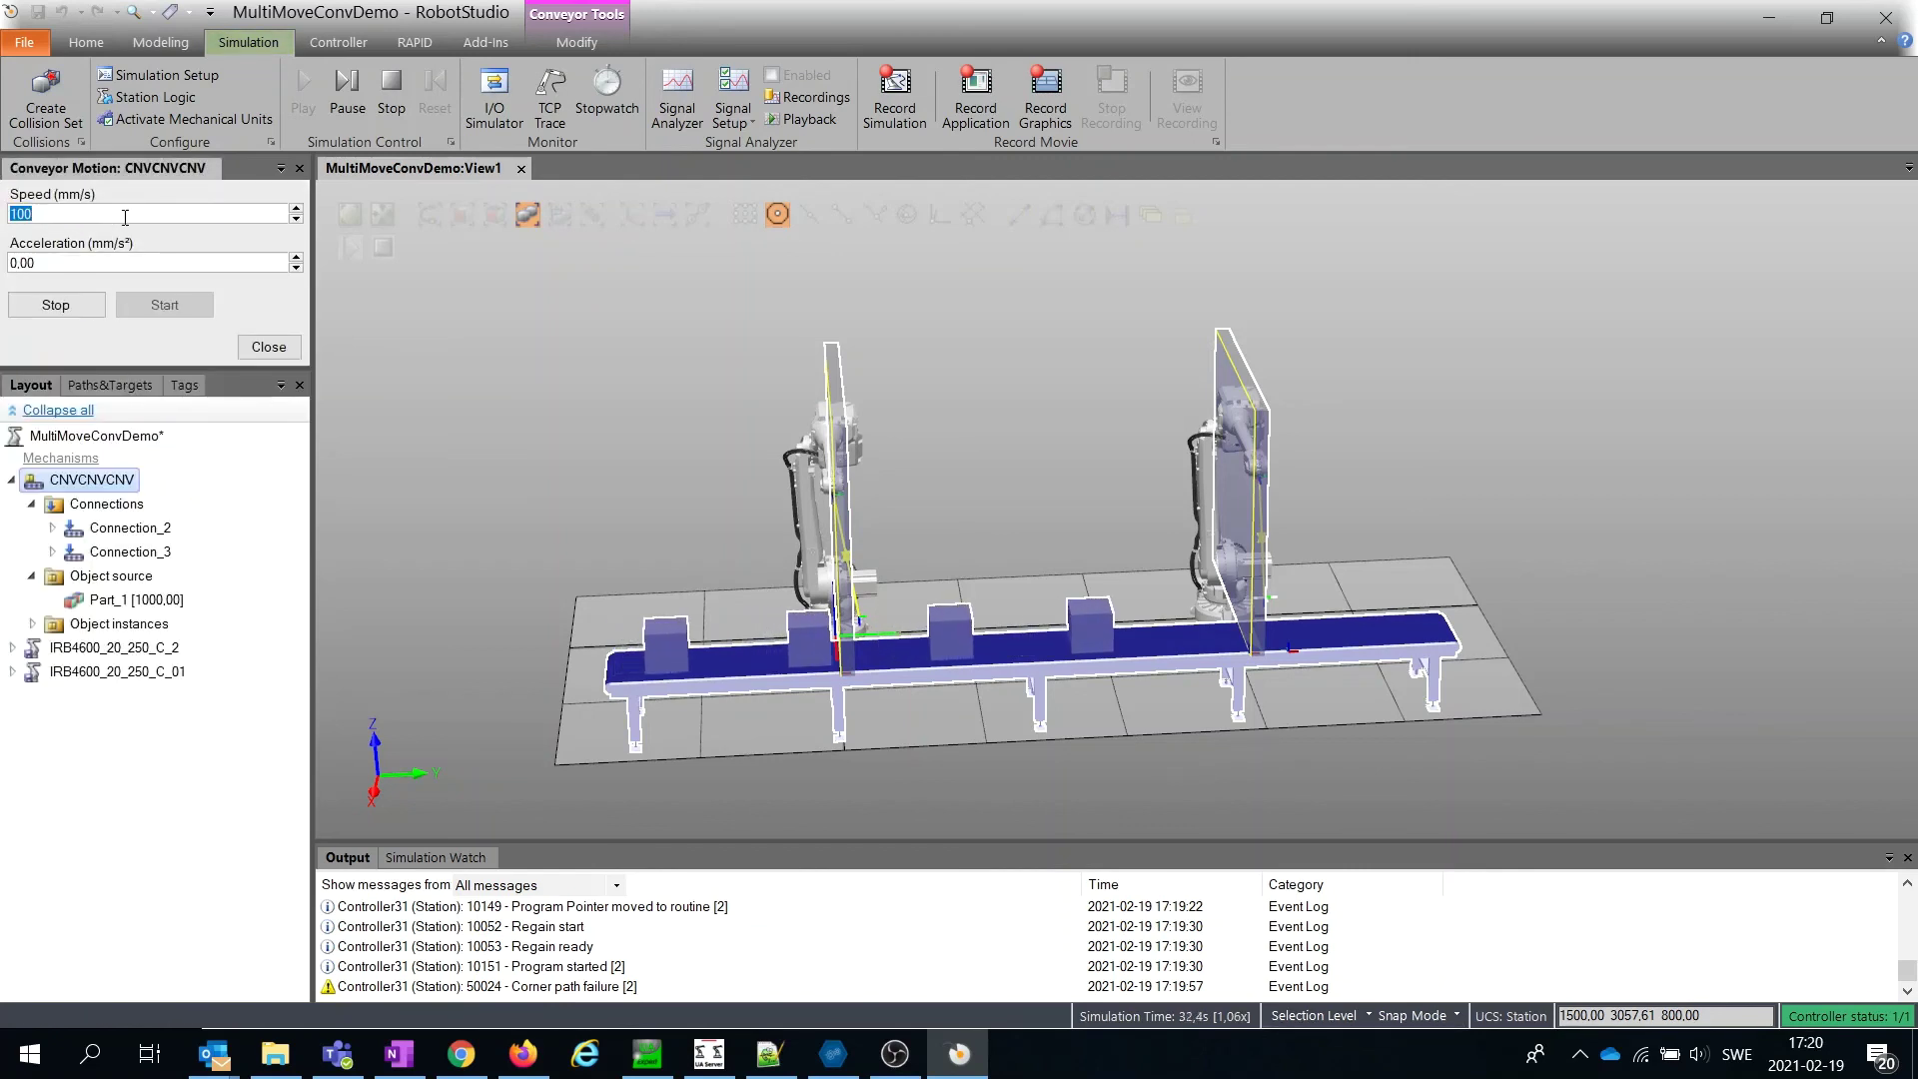
type("200")
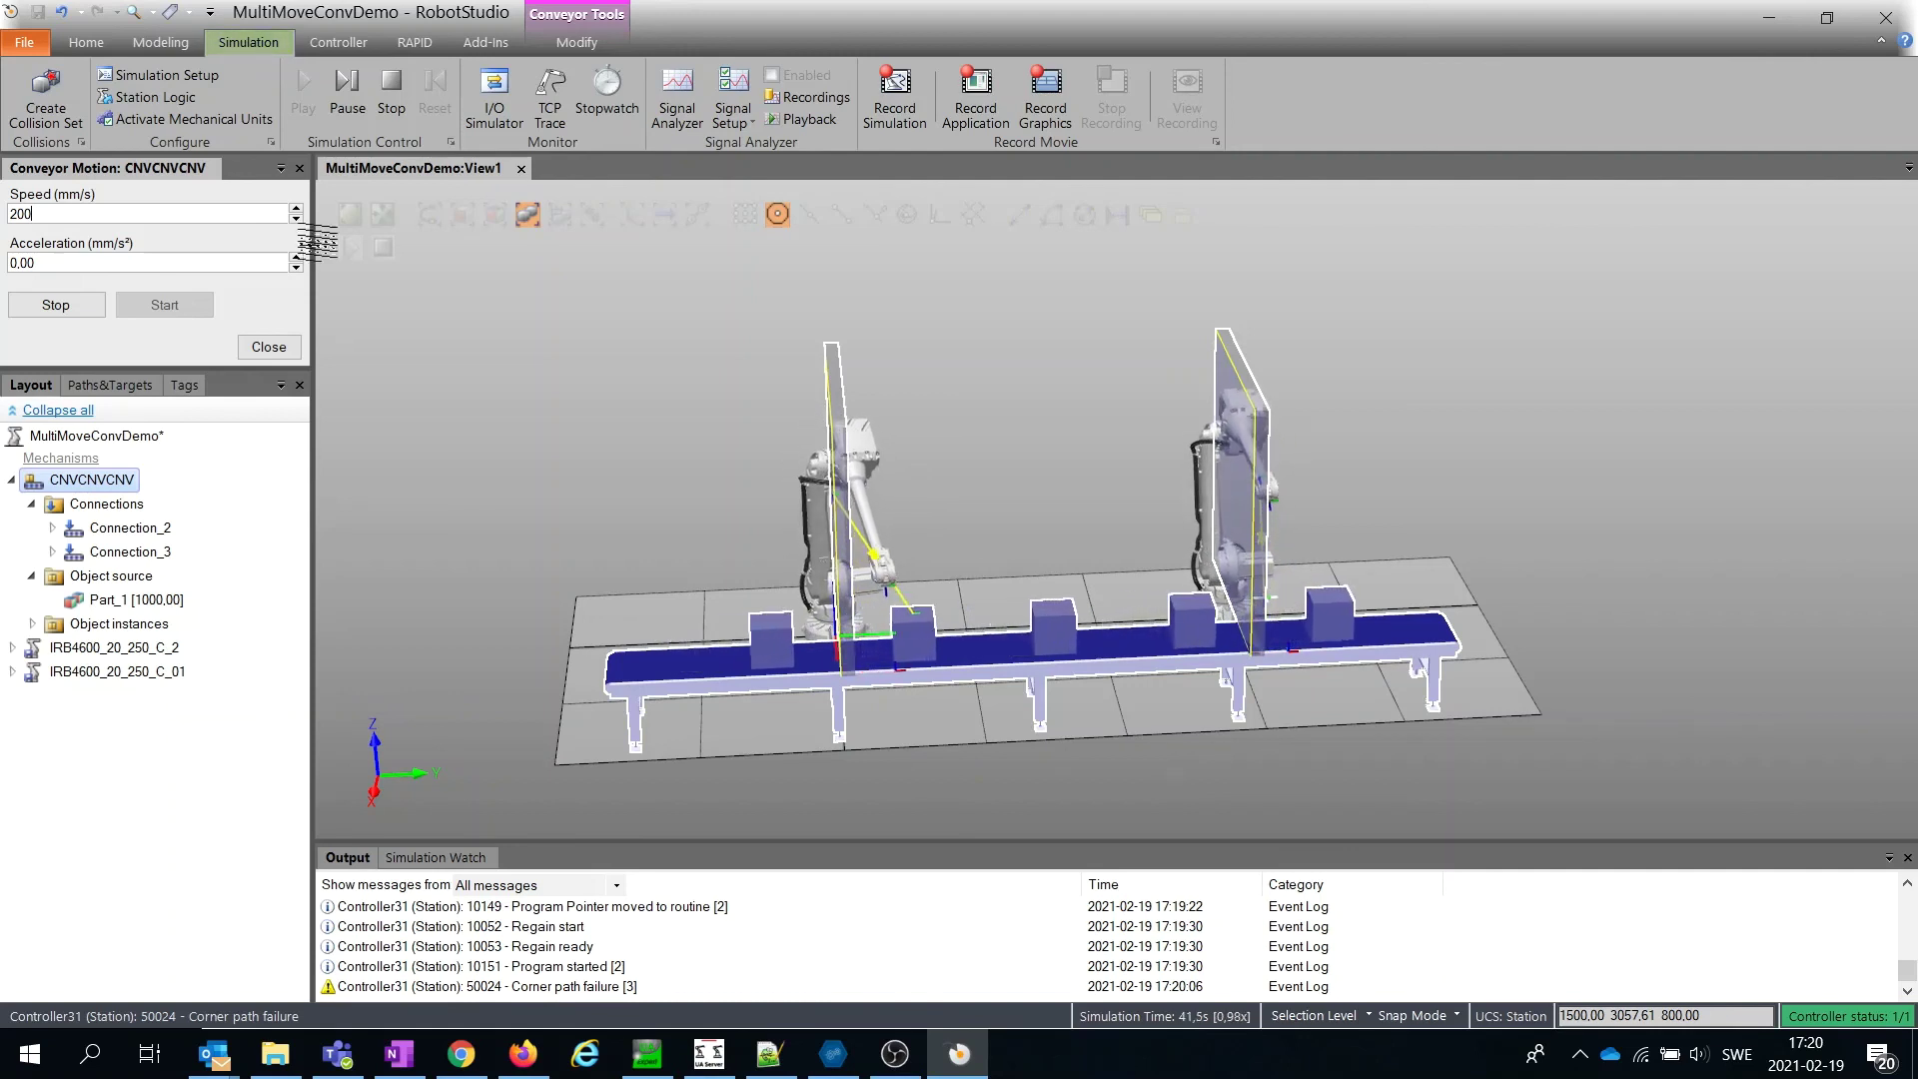
left_click(746, 528)
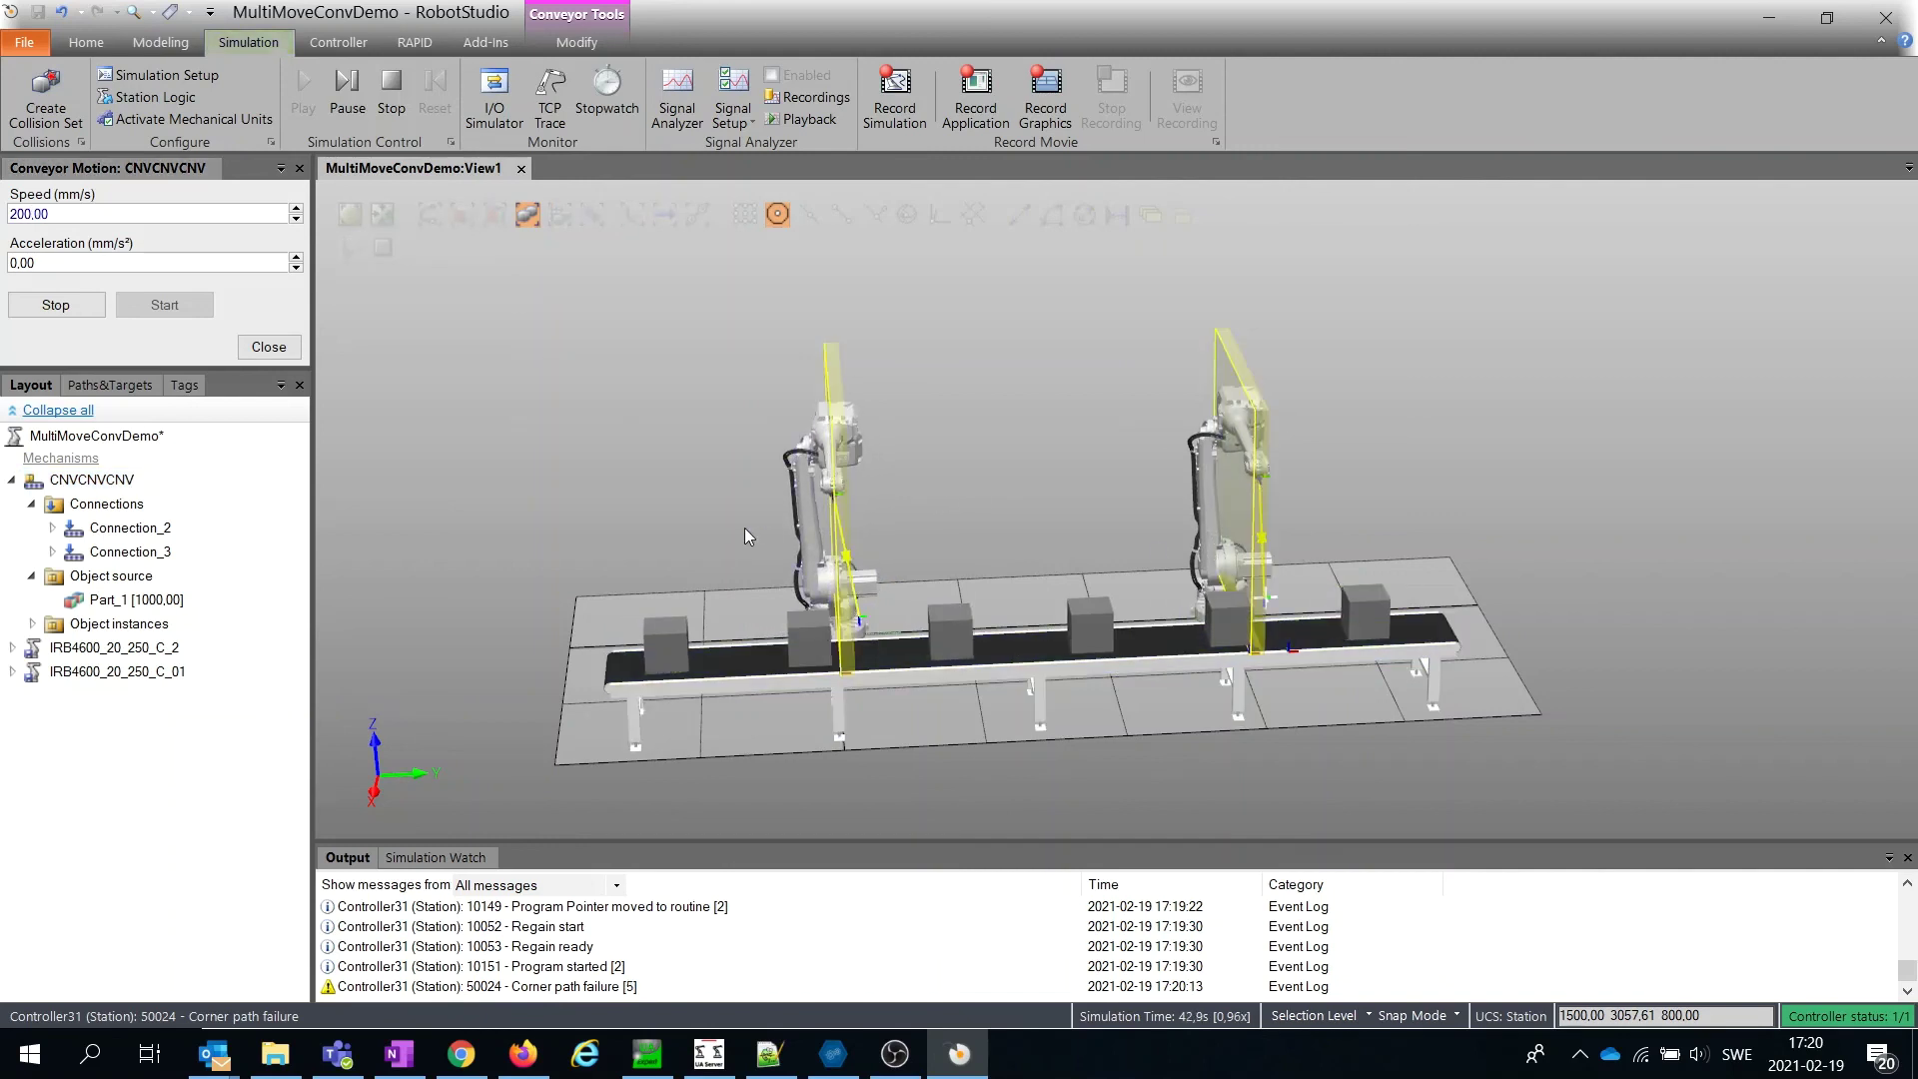